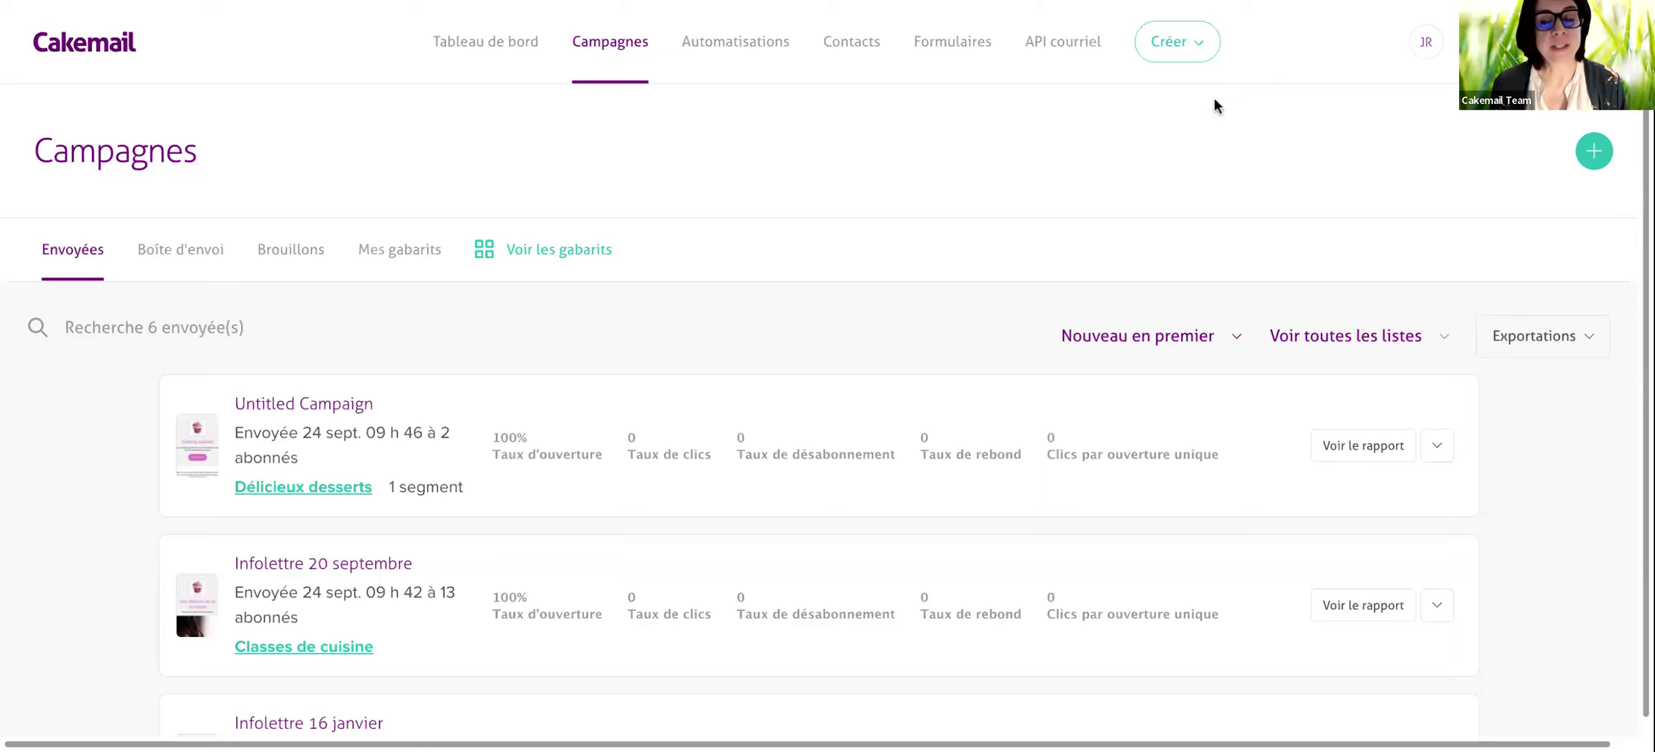
Open the brand settings and examine the logo and text colour options for the confirmation pages, closing the settings when done.
{"action": "left_click", "coordinate": [1425, 41]}
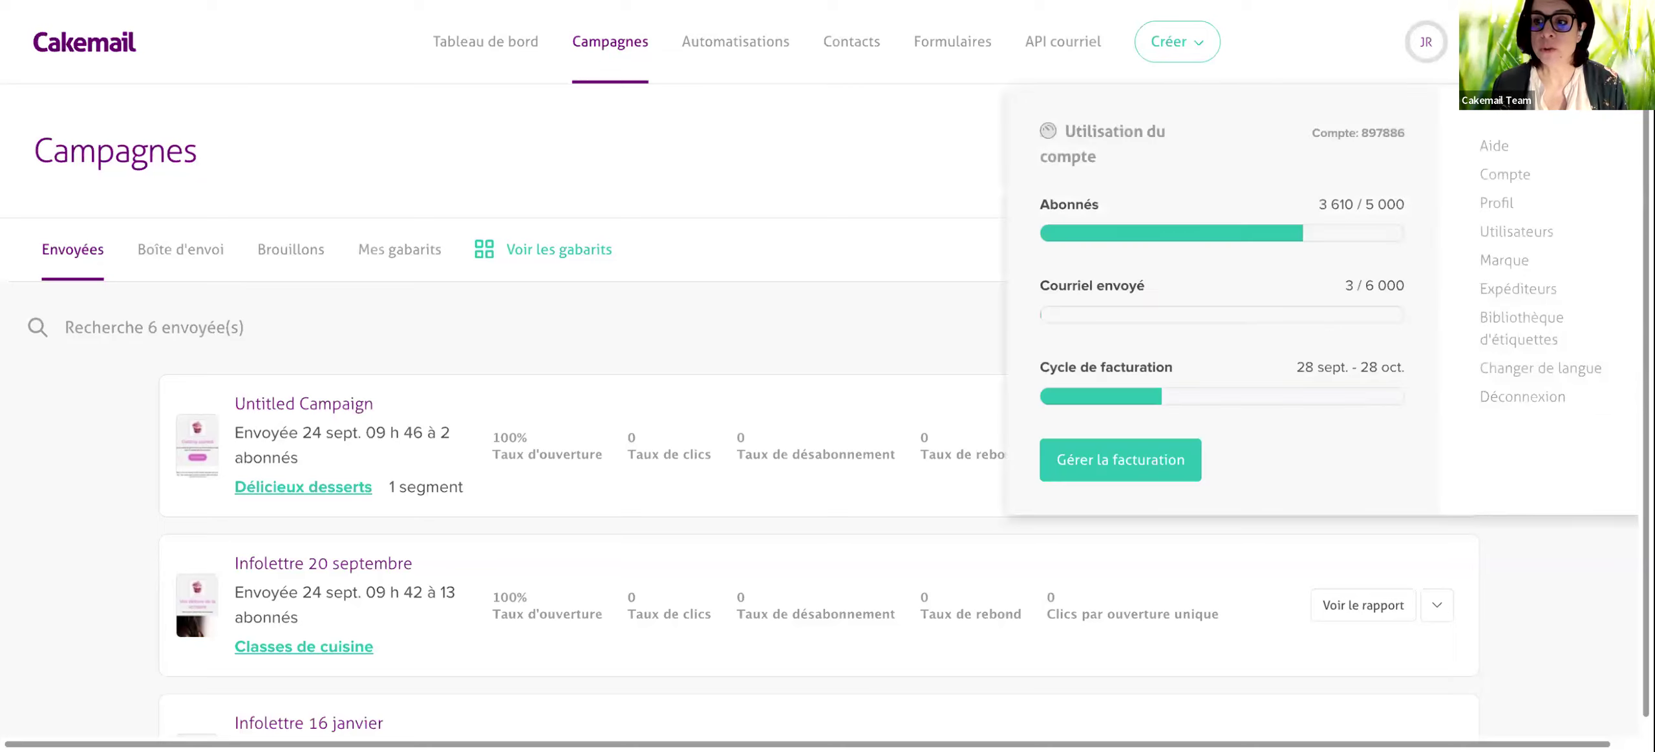
{"action": "left_click", "coordinate": [1530, 258]}
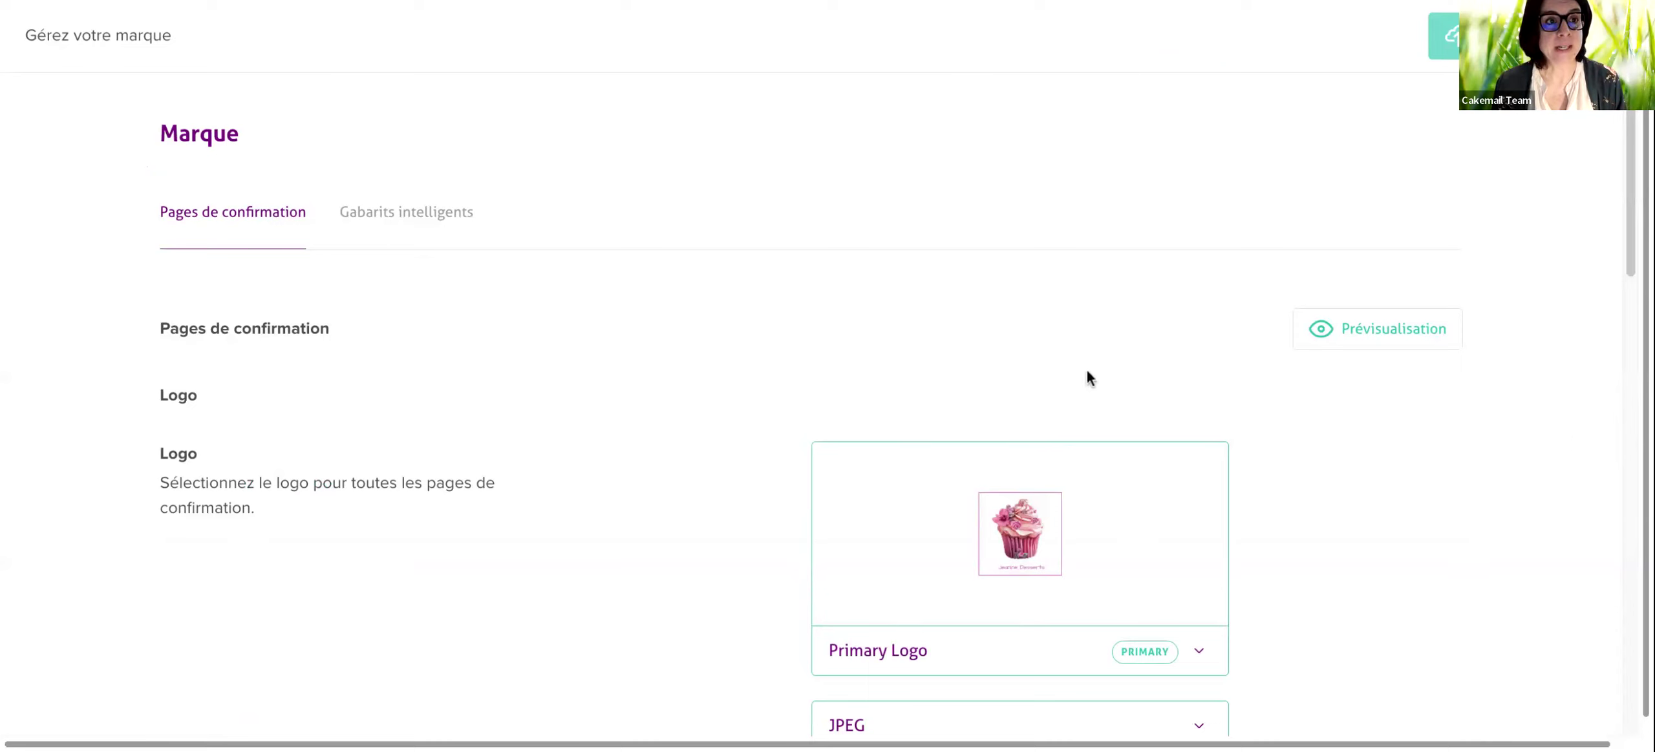
{"action": "scroll", "coordinate": [1087, 374], "scroll_direction": "down", "scroll_amount": 4}
{"action": "scroll", "coordinate": [1087, 373], "scroll_direction": "up", "scroll_amount": 2}
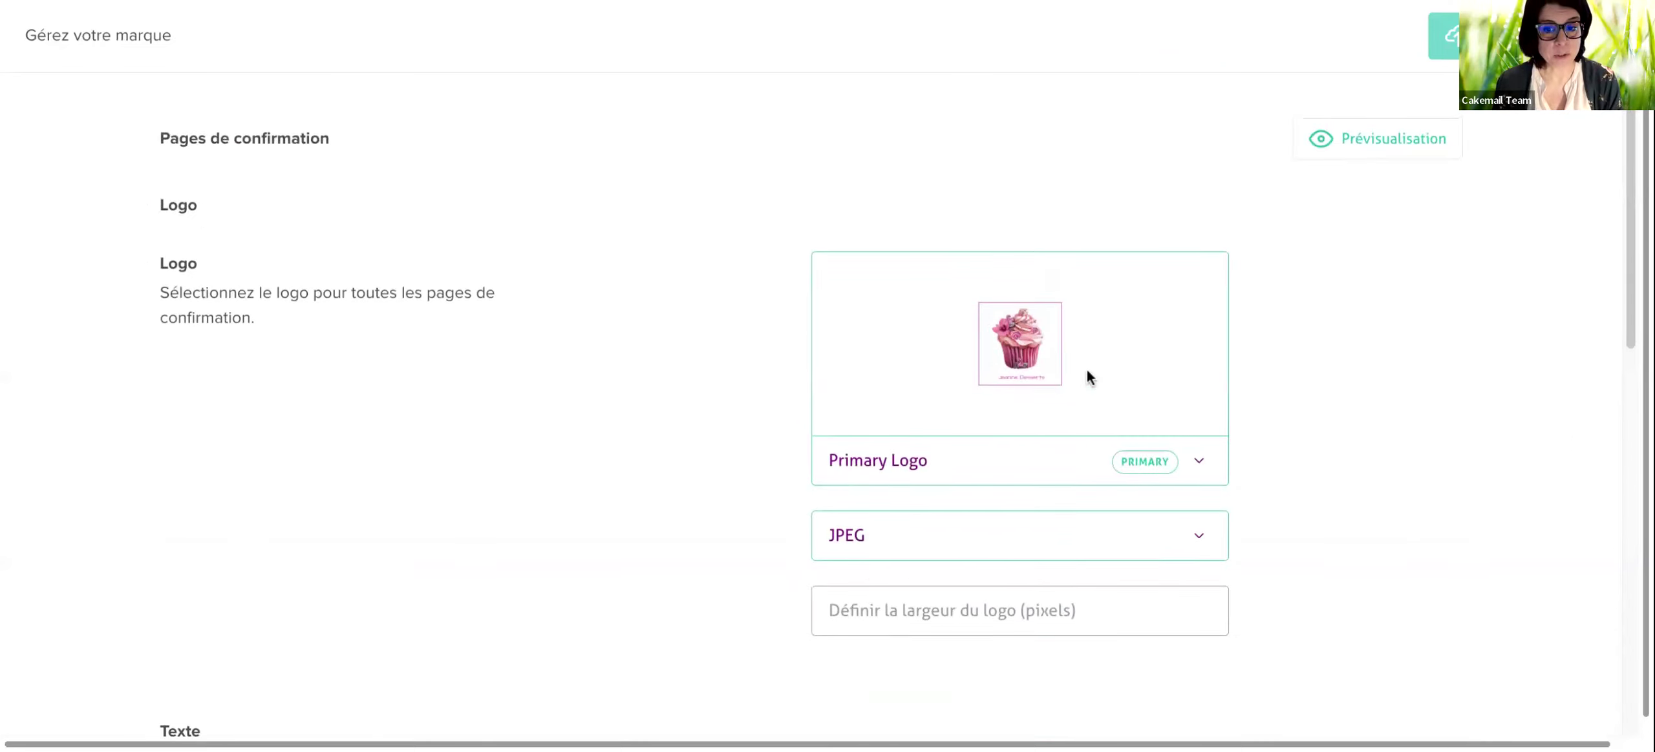
{"action": "scroll", "coordinate": [1086, 370], "scroll_direction": "down", "scroll_amount": 5}
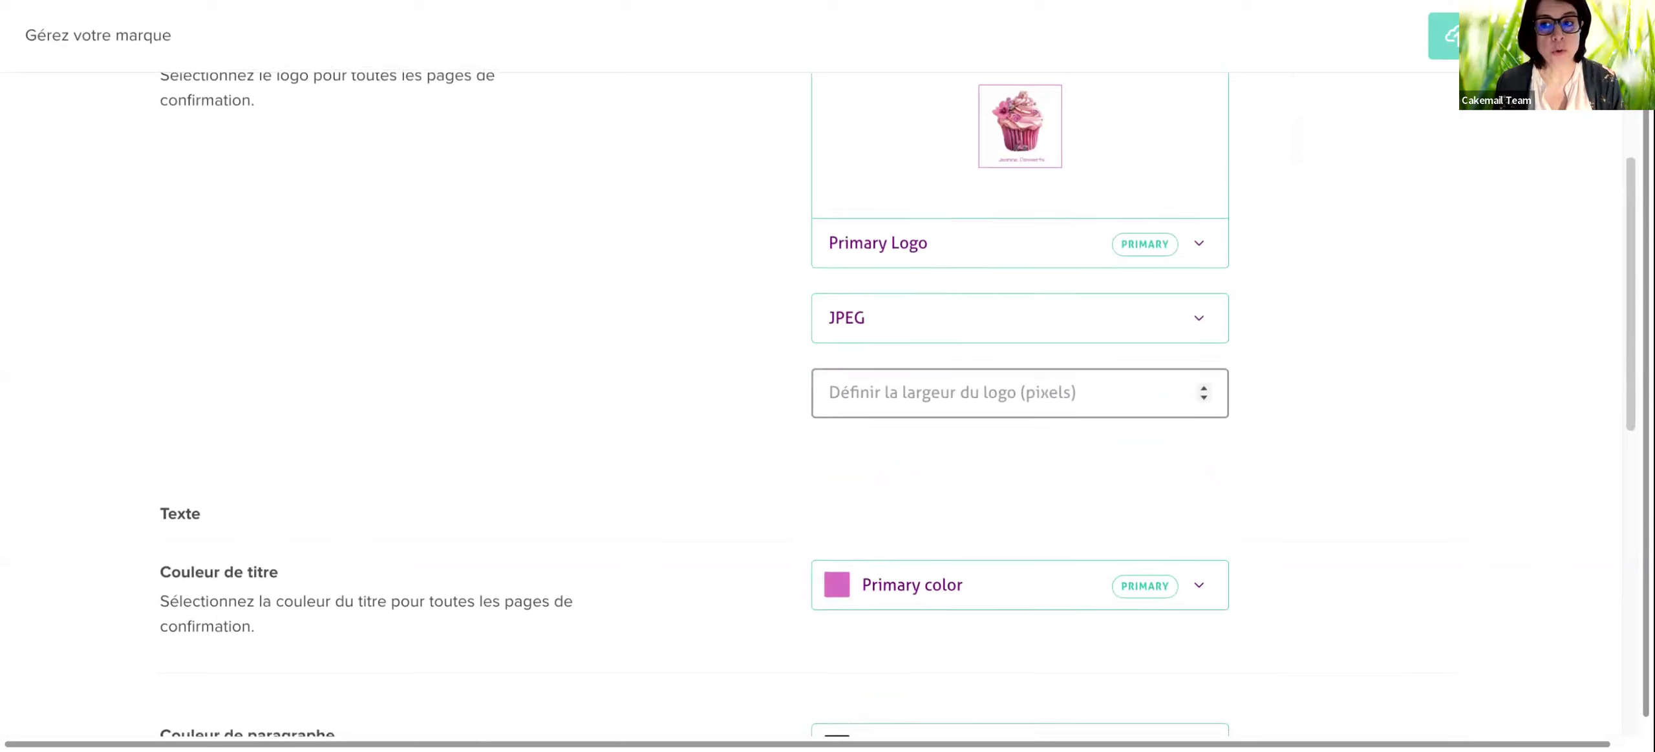
{"action": "scroll", "coordinate": [1086, 369], "scroll_direction": "up", "scroll_amount": 8}
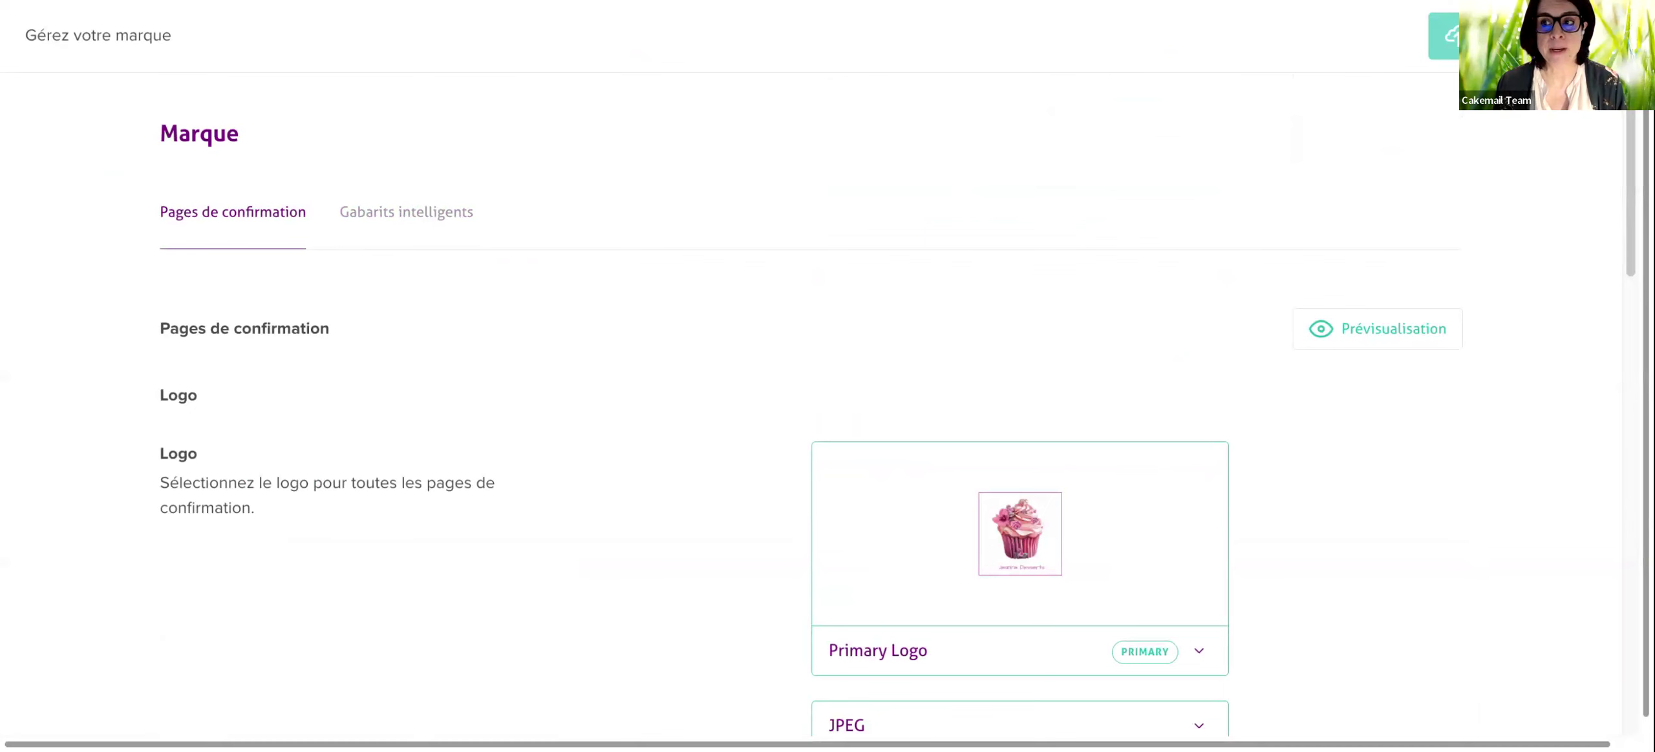
{"action": "left_click", "coordinate": [1614, 36]}
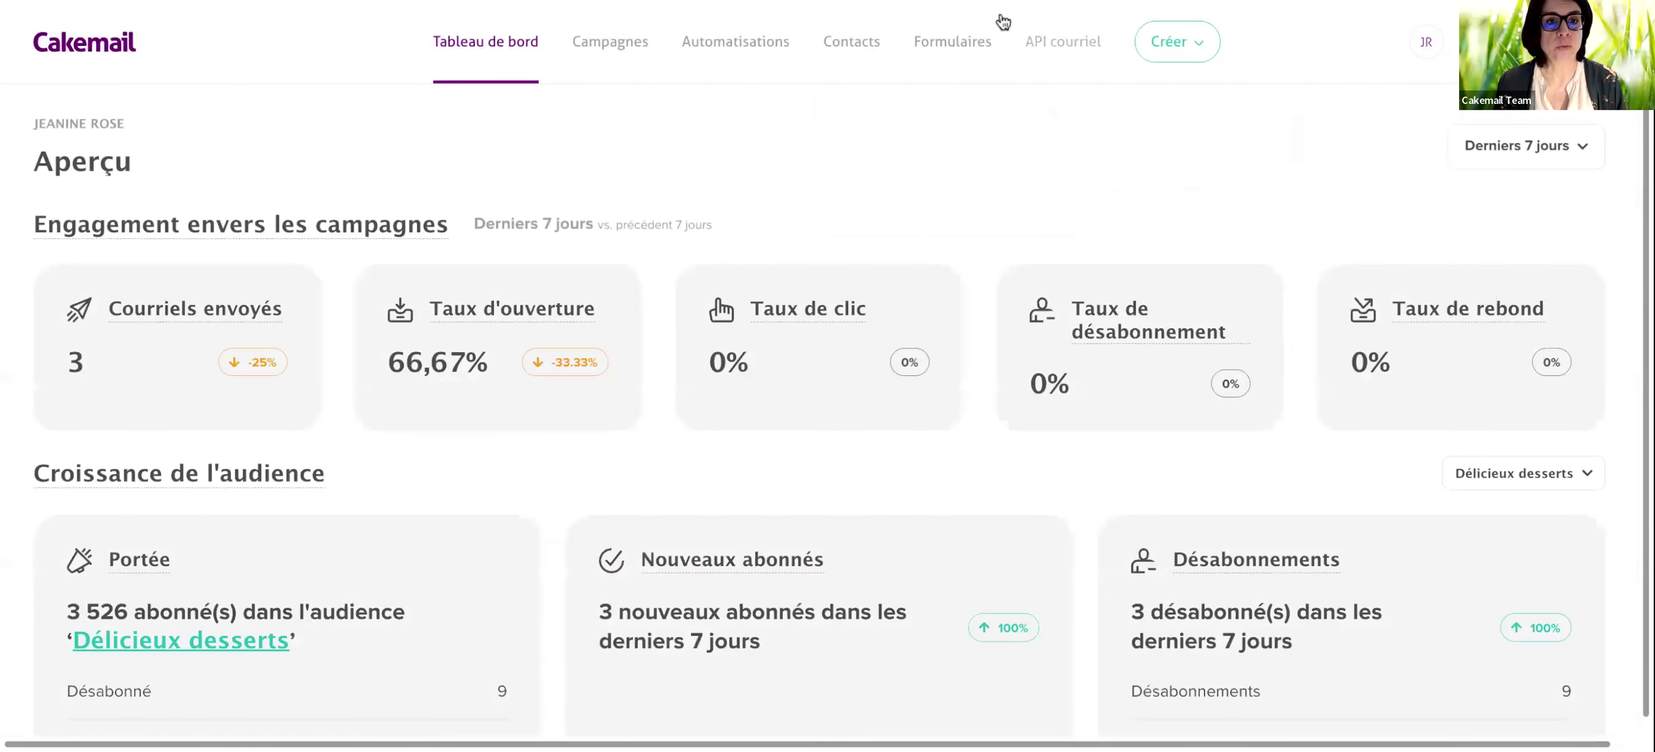
Create a new email campaign.
{"action": "mouse_move", "coordinate": [621, 47]}
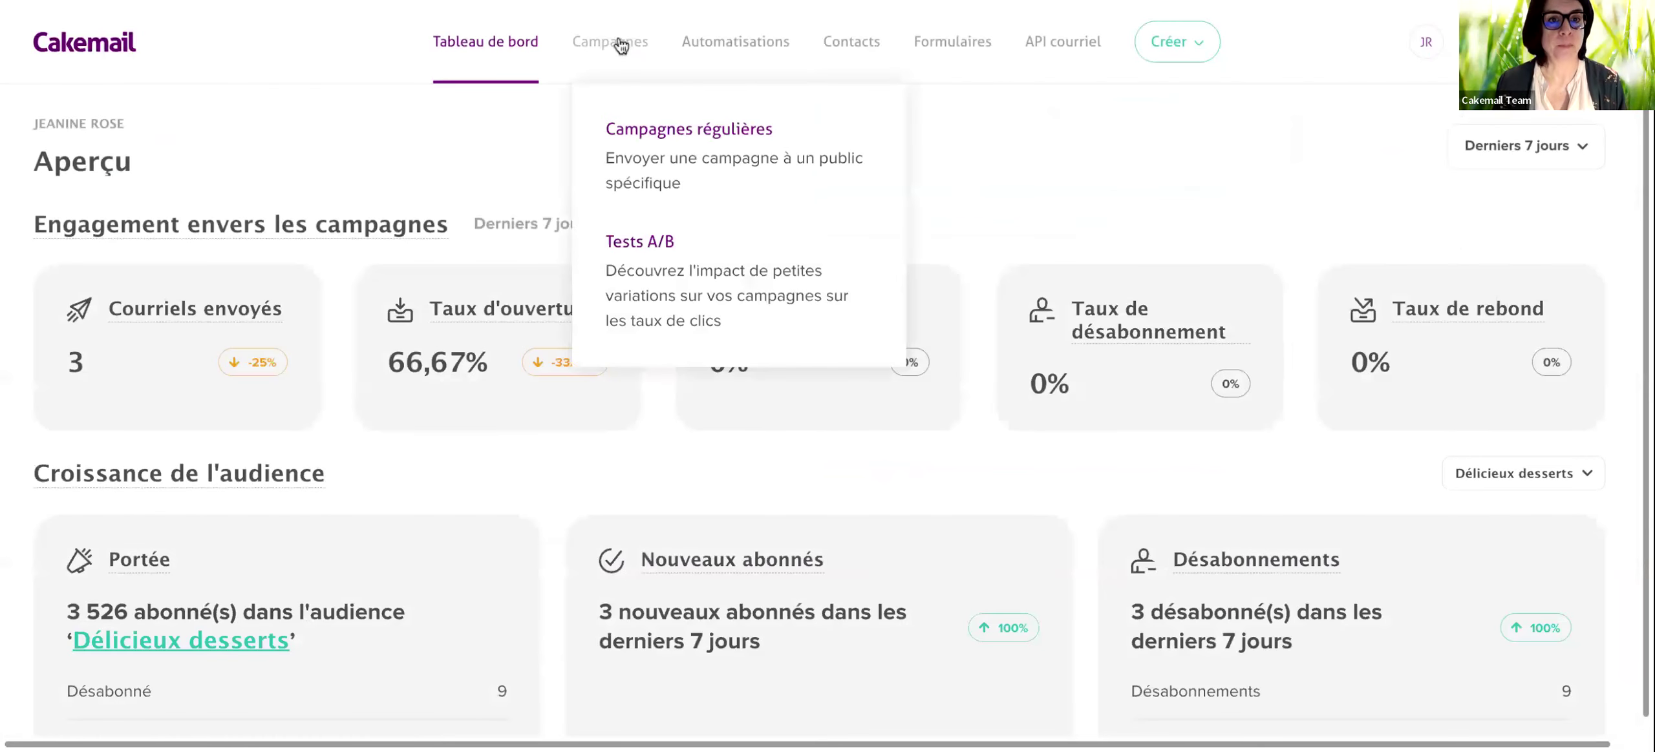
{"action": "left_click", "coordinate": [1151, 50]}
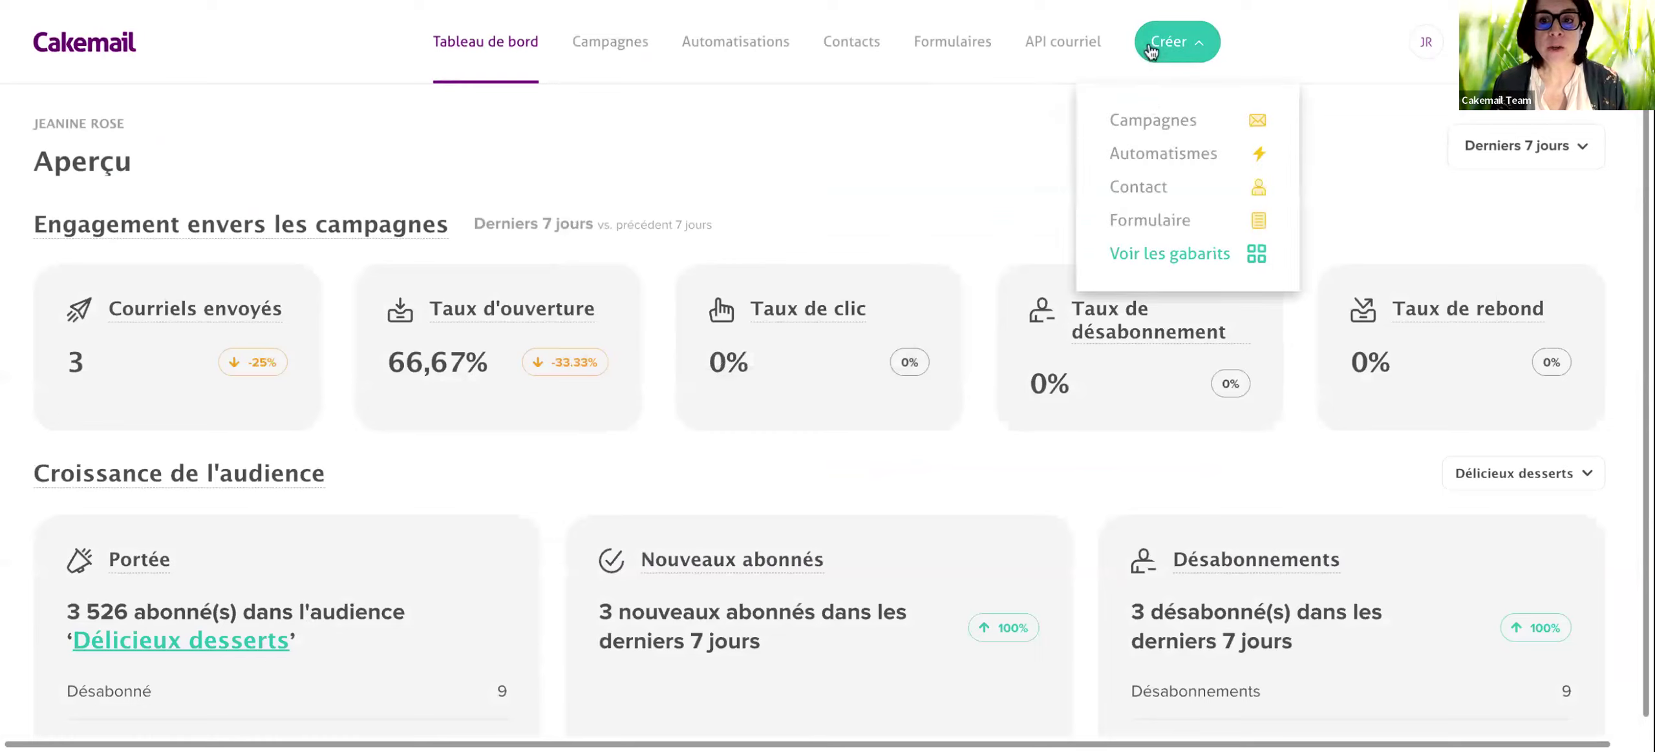
{"action": "left_click", "coordinate": [1142, 122]}
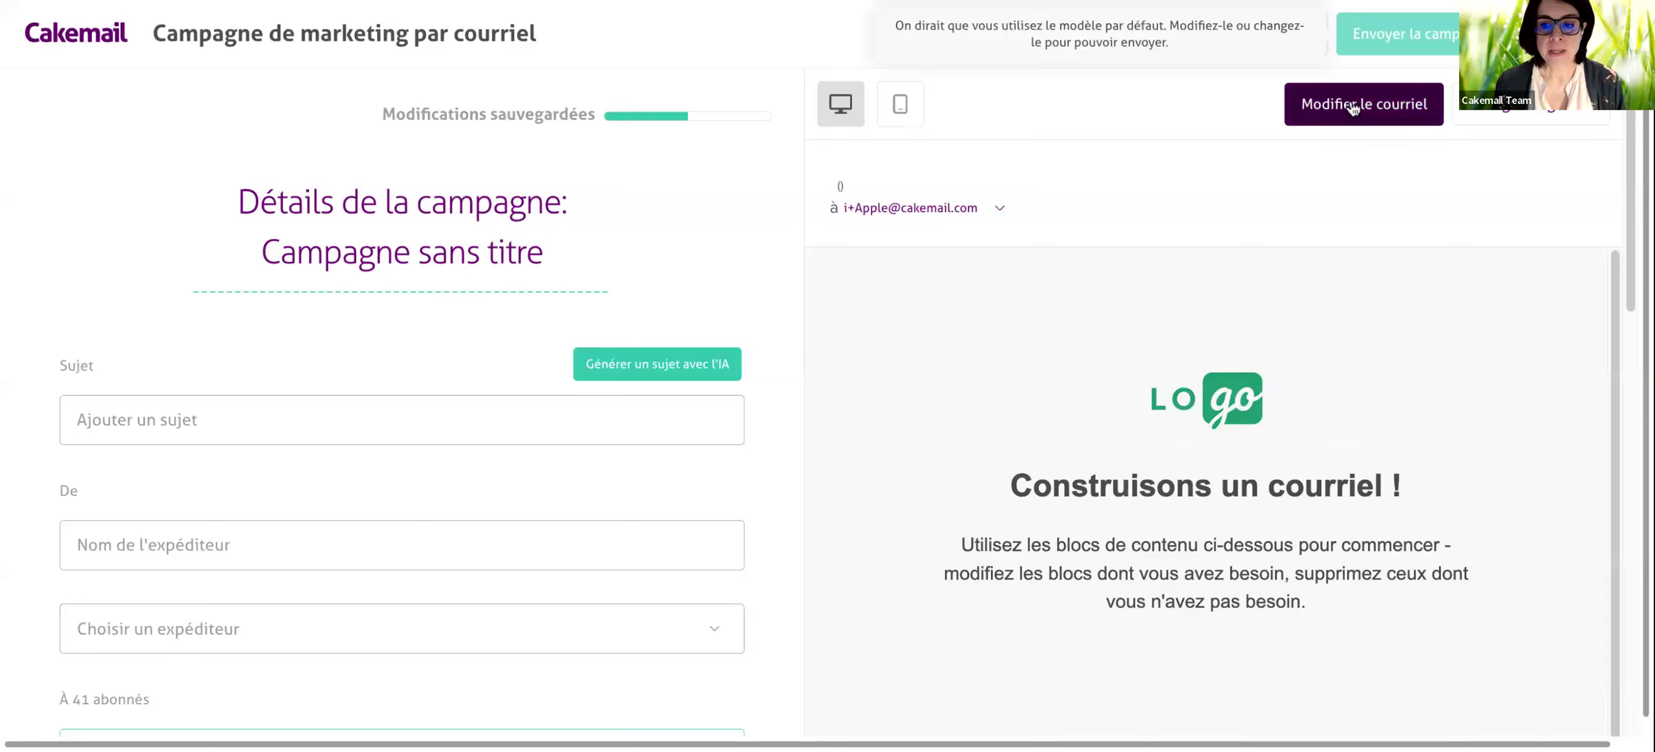
Examine the default email template in the campaign preview and in the email content editor.
{"action": "scroll", "coordinate": [1300, 359], "scroll_direction": "down", "scroll_amount": 5}
{"action": "scroll", "coordinate": [1298, 353], "scroll_direction": "up", "scroll_amount": 5}
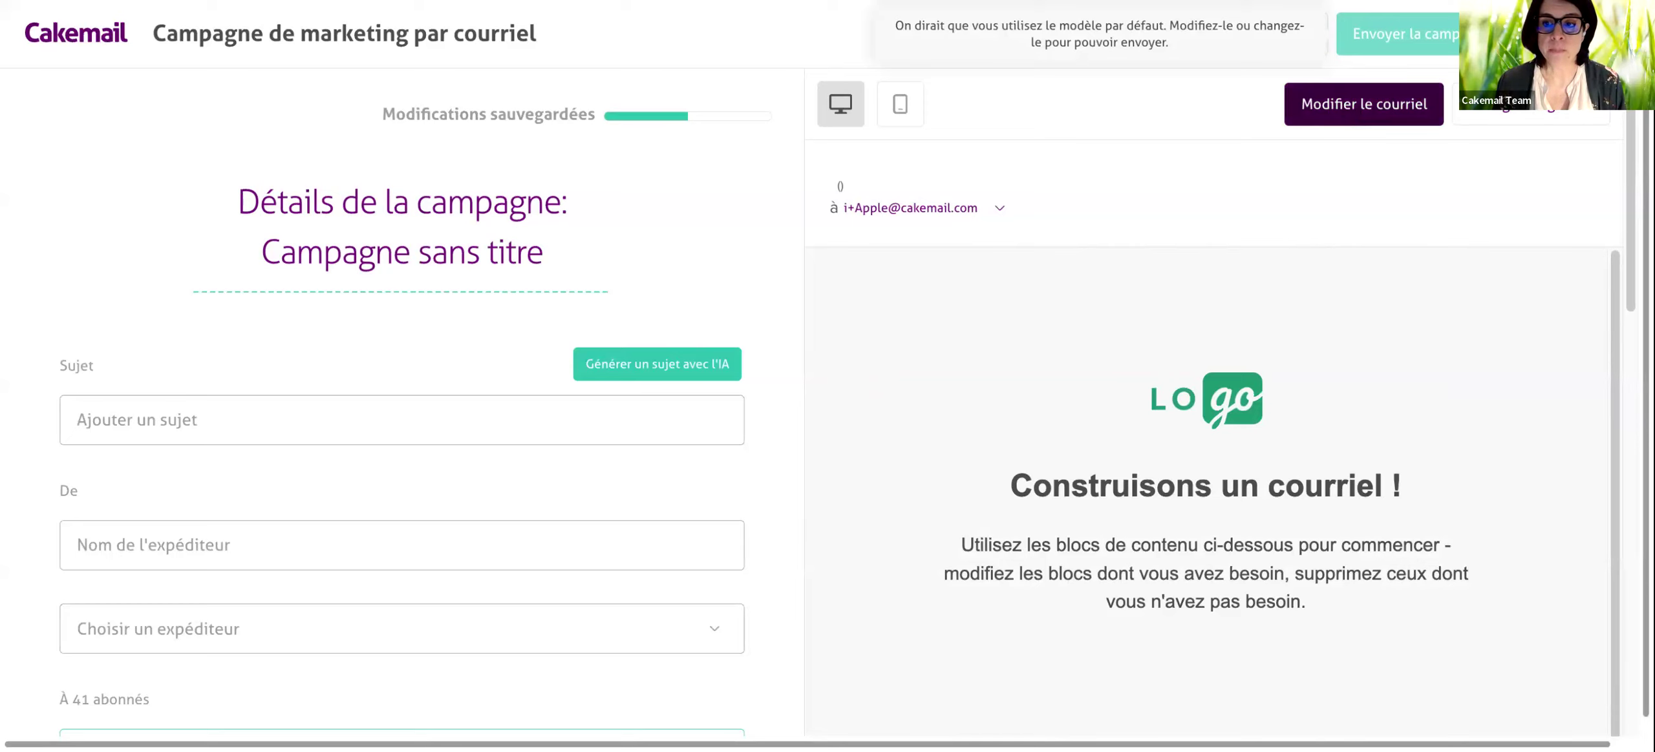
{"action": "scroll", "coordinate": [1376, 484], "scroll_direction": "down", "scroll_amount": 4}
{"action": "scroll", "coordinate": [1377, 484], "scroll_direction": "up", "scroll_amount": 4}
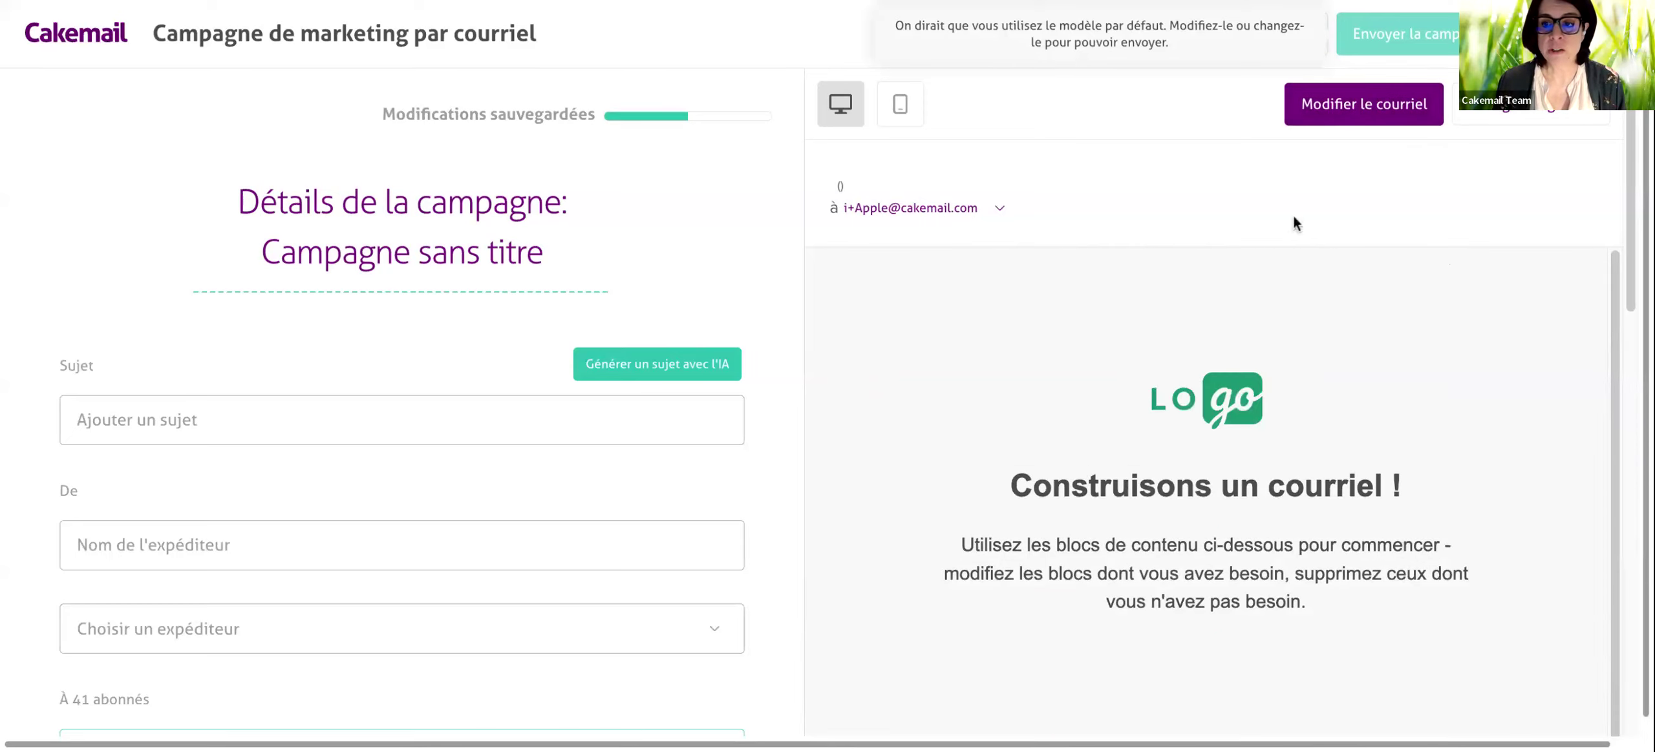
{"action": "scroll", "coordinate": [1303, 398], "scroll_direction": "down", "scroll_amount": 10}
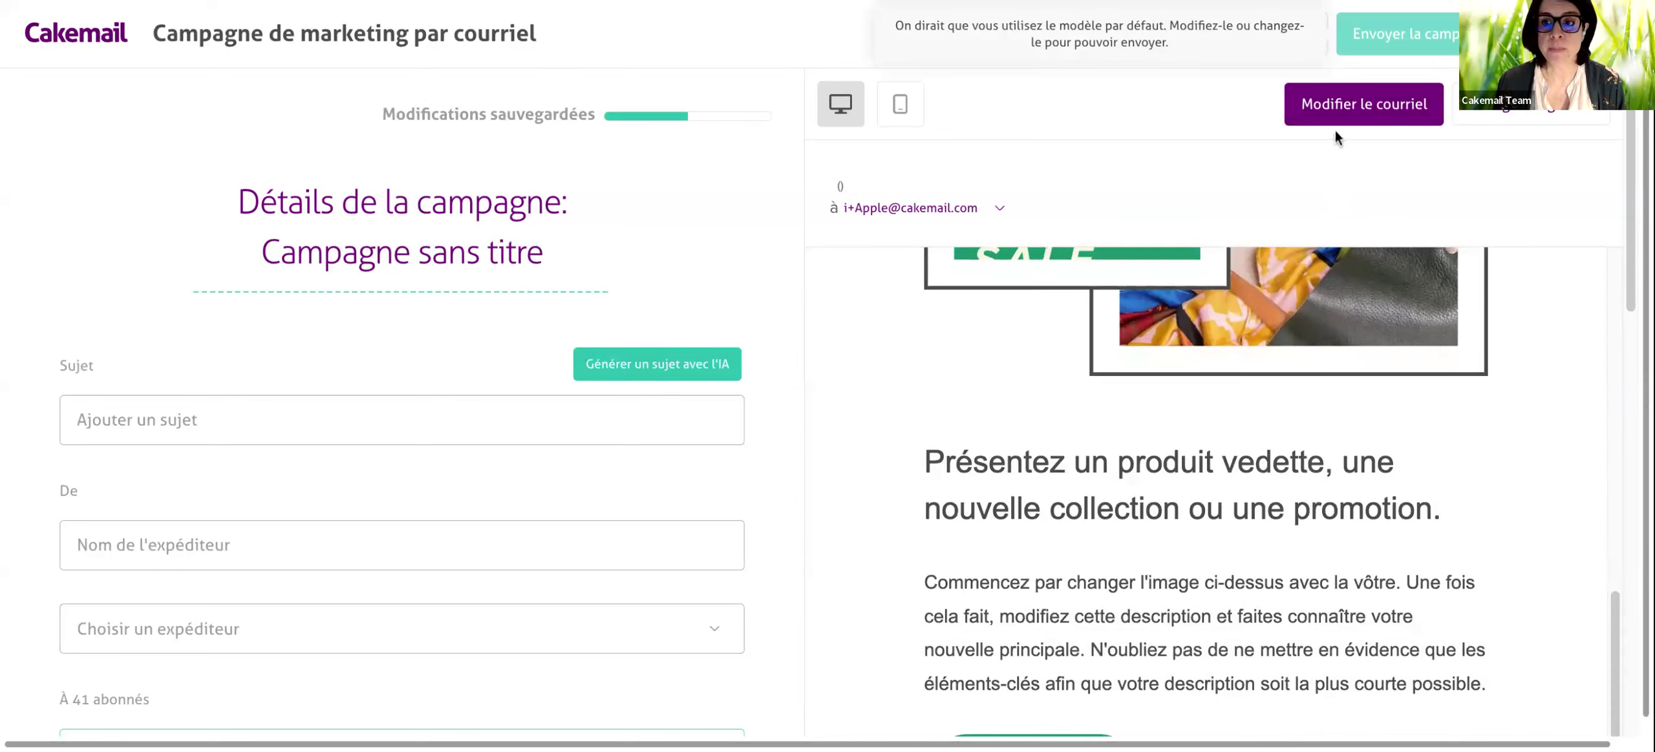
{"action": "left_click", "coordinate": [1345, 111]}
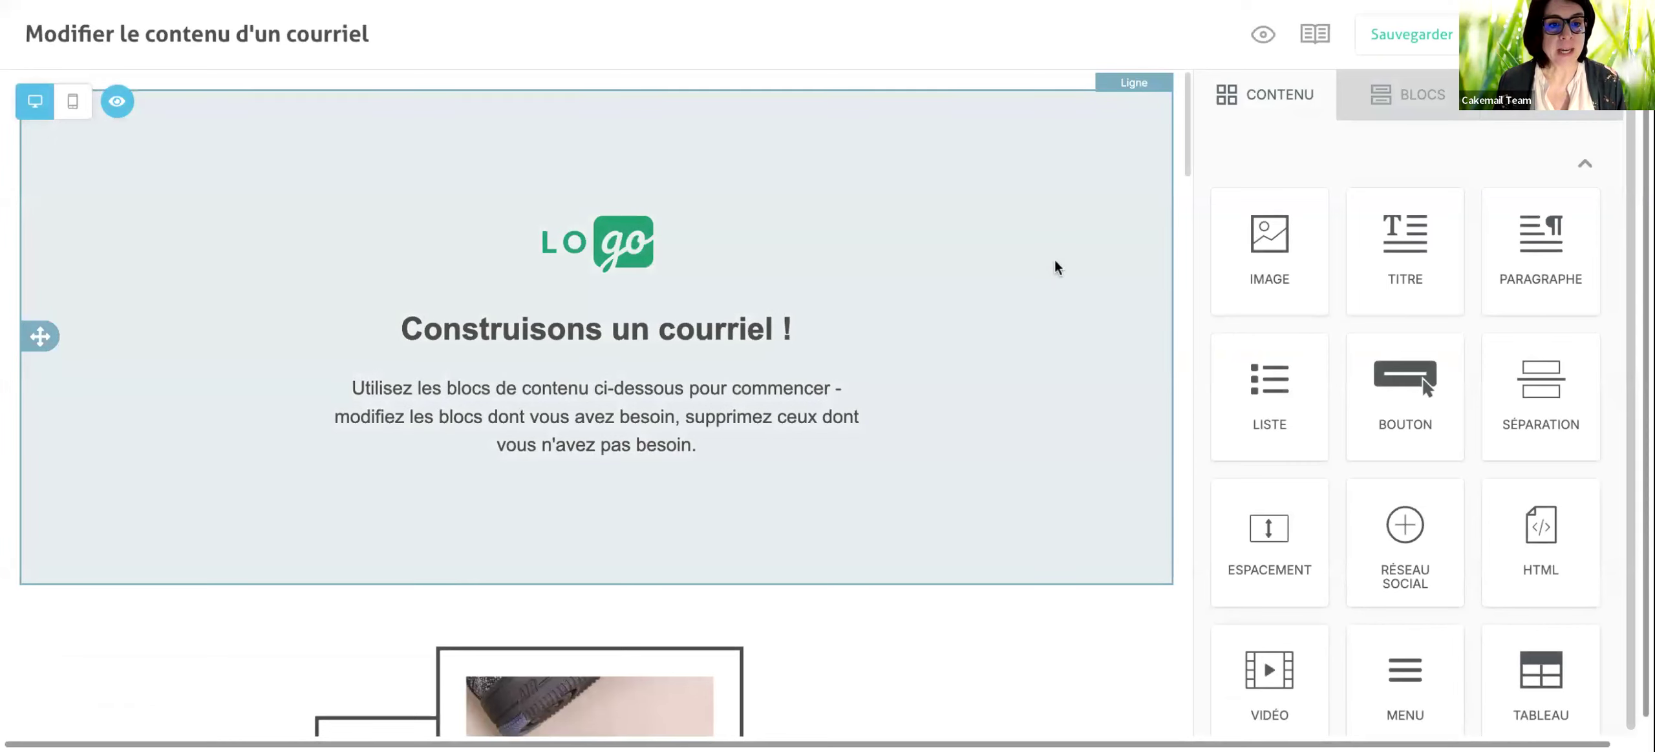
{"action": "scroll", "coordinate": [1056, 268], "scroll_direction": "down", "scroll_amount": 3}
{"action": "scroll", "coordinate": [1056, 267], "scroll_direction": "down", "scroll_amount": 5}
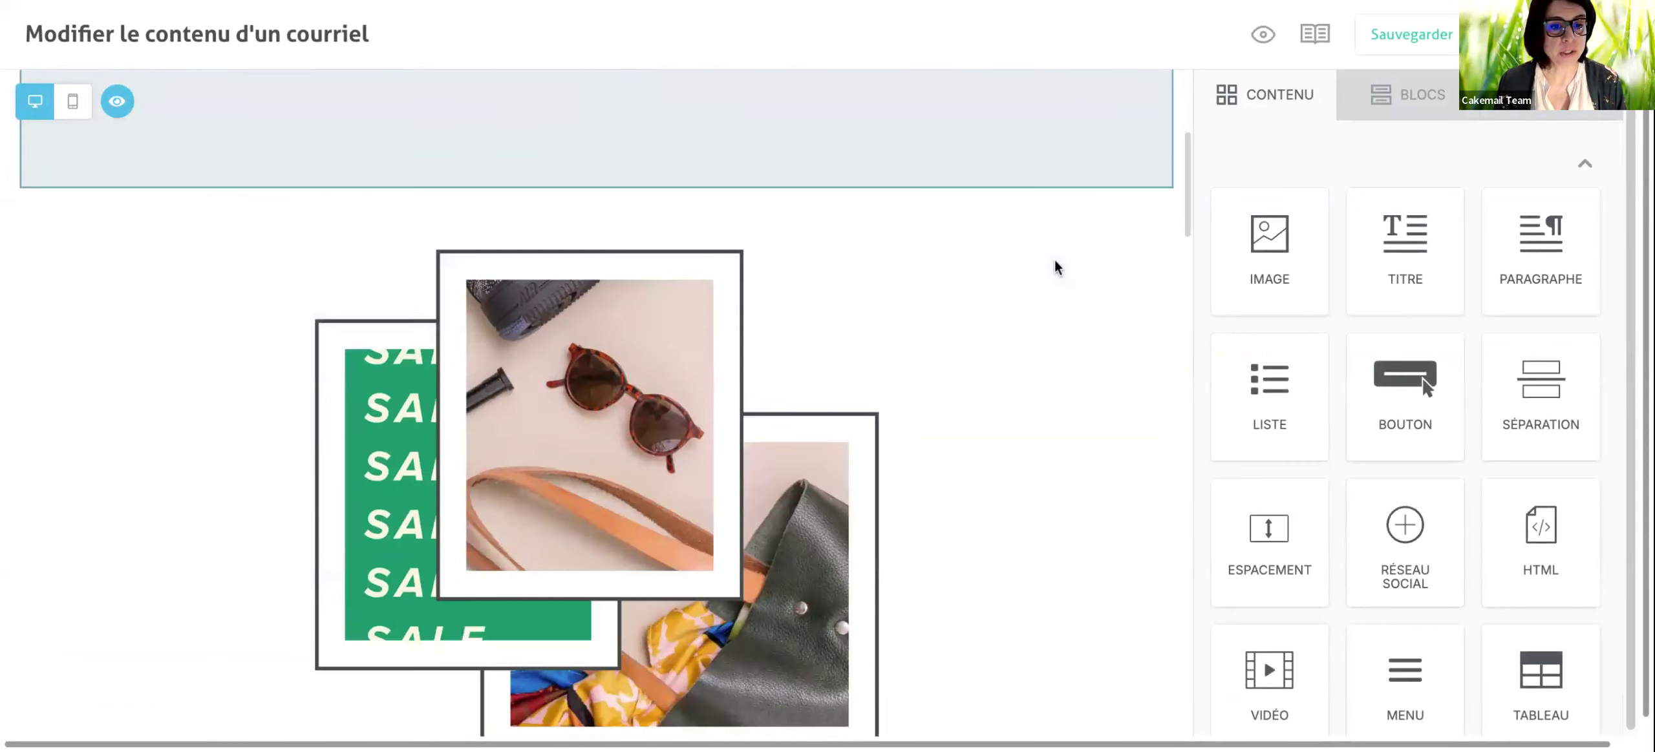
{"action": "scroll", "coordinate": [1051, 410], "scroll_direction": "up", "scroll_amount": 8}
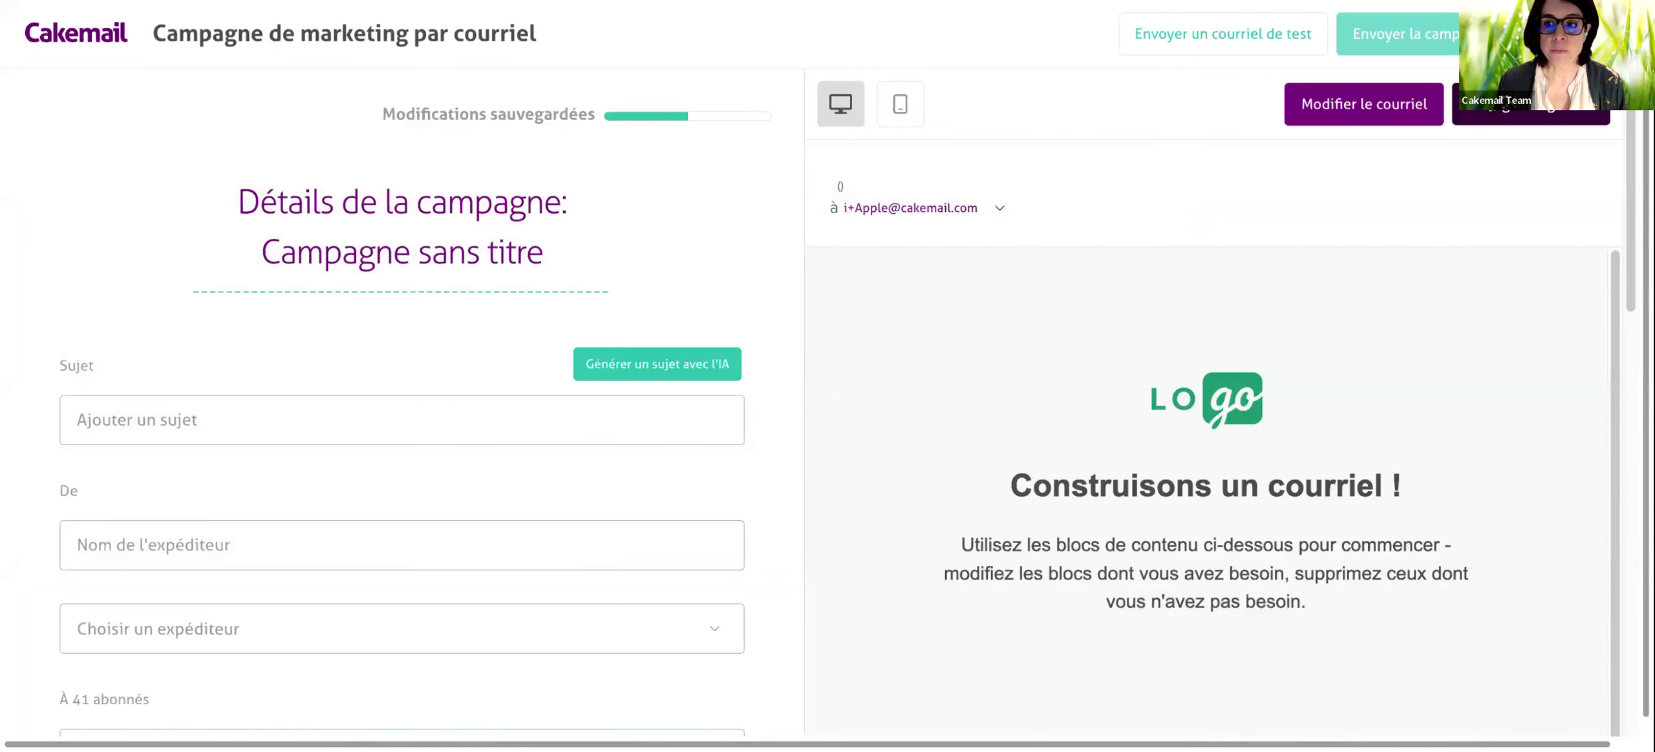
Open the template selection for the campaign and look through the previously sent campaigns.
{"action": "left_click", "coordinate": [1512, 111]}
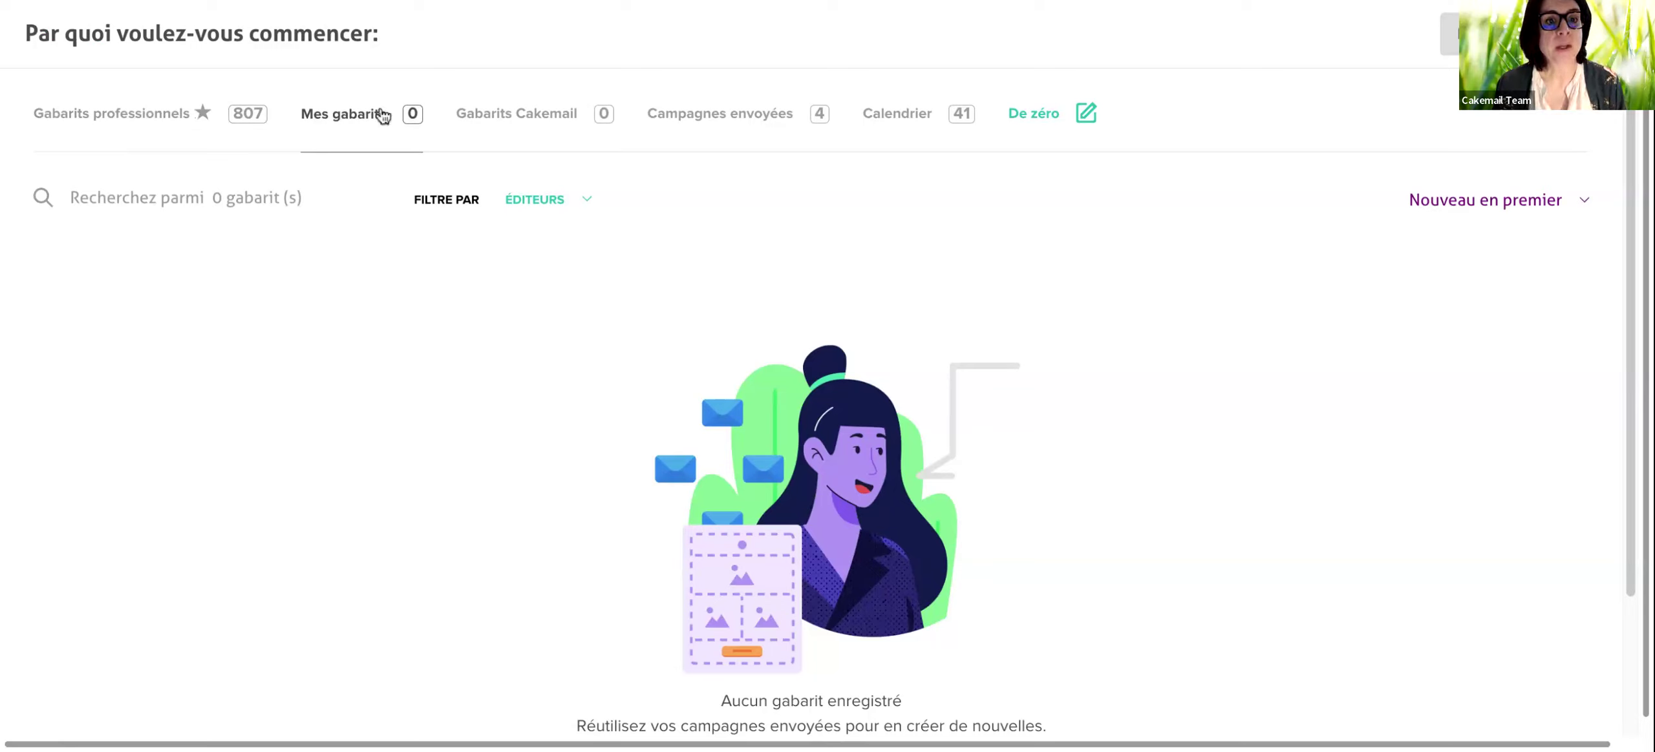
{"action": "left_click", "coordinate": [702, 116]}
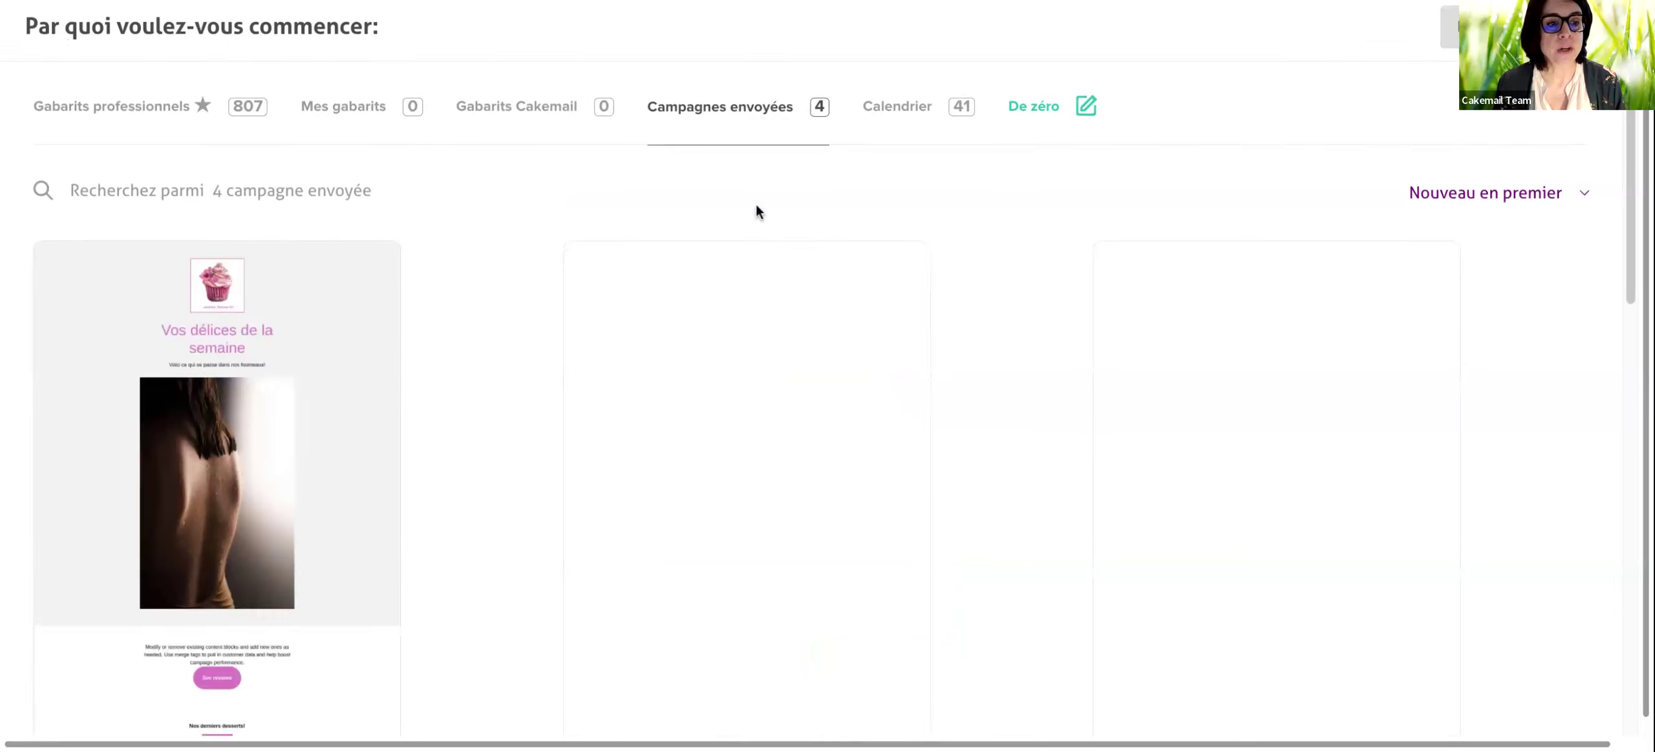
{"action": "scroll", "coordinate": [756, 207], "scroll_direction": "down", "scroll_amount": 1}
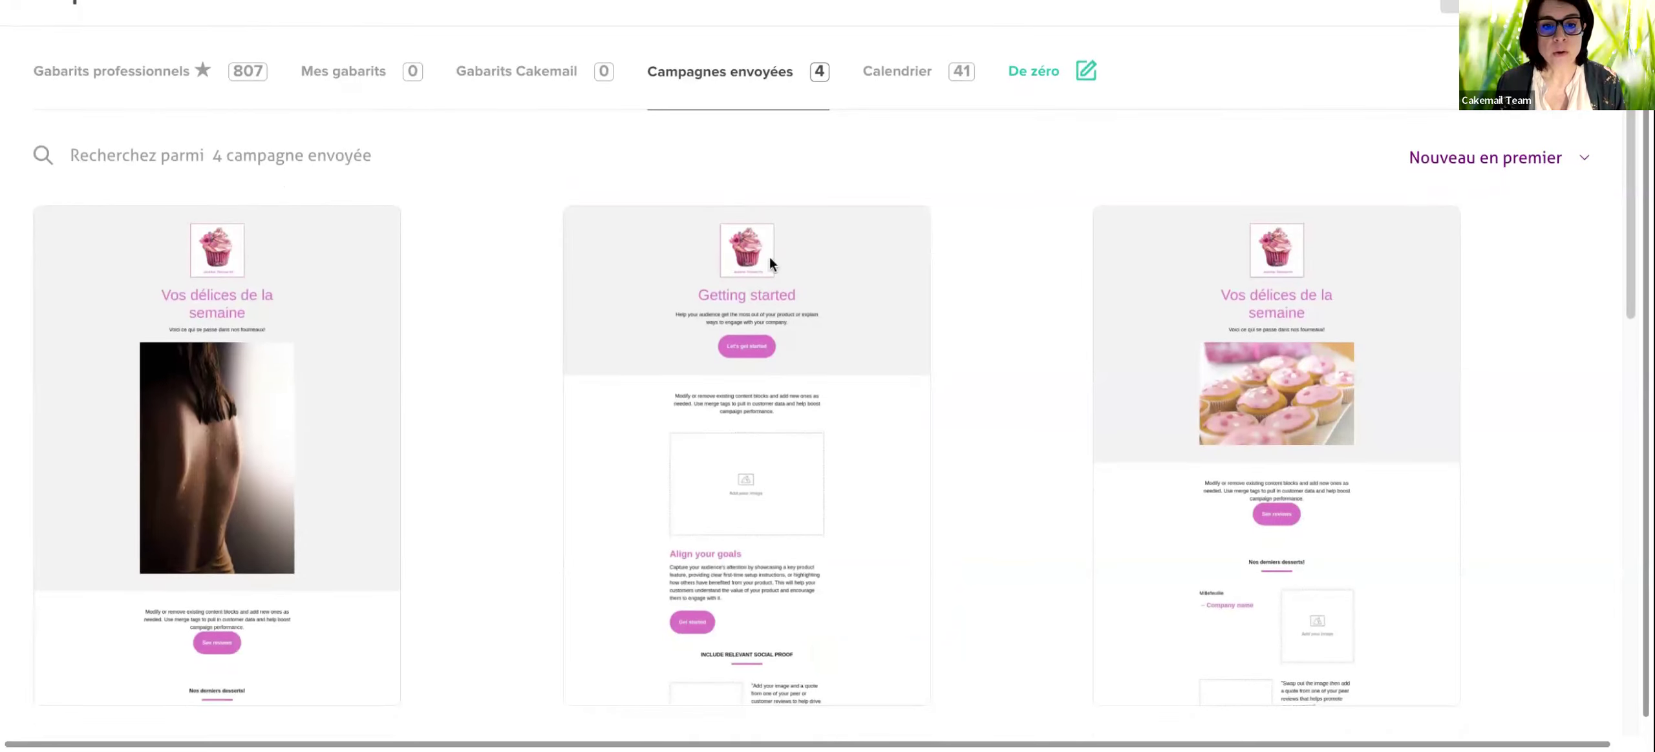
{"action": "scroll", "coordinate": [817, 357], "scroll_direction": "down", "scroll_amount": 3}
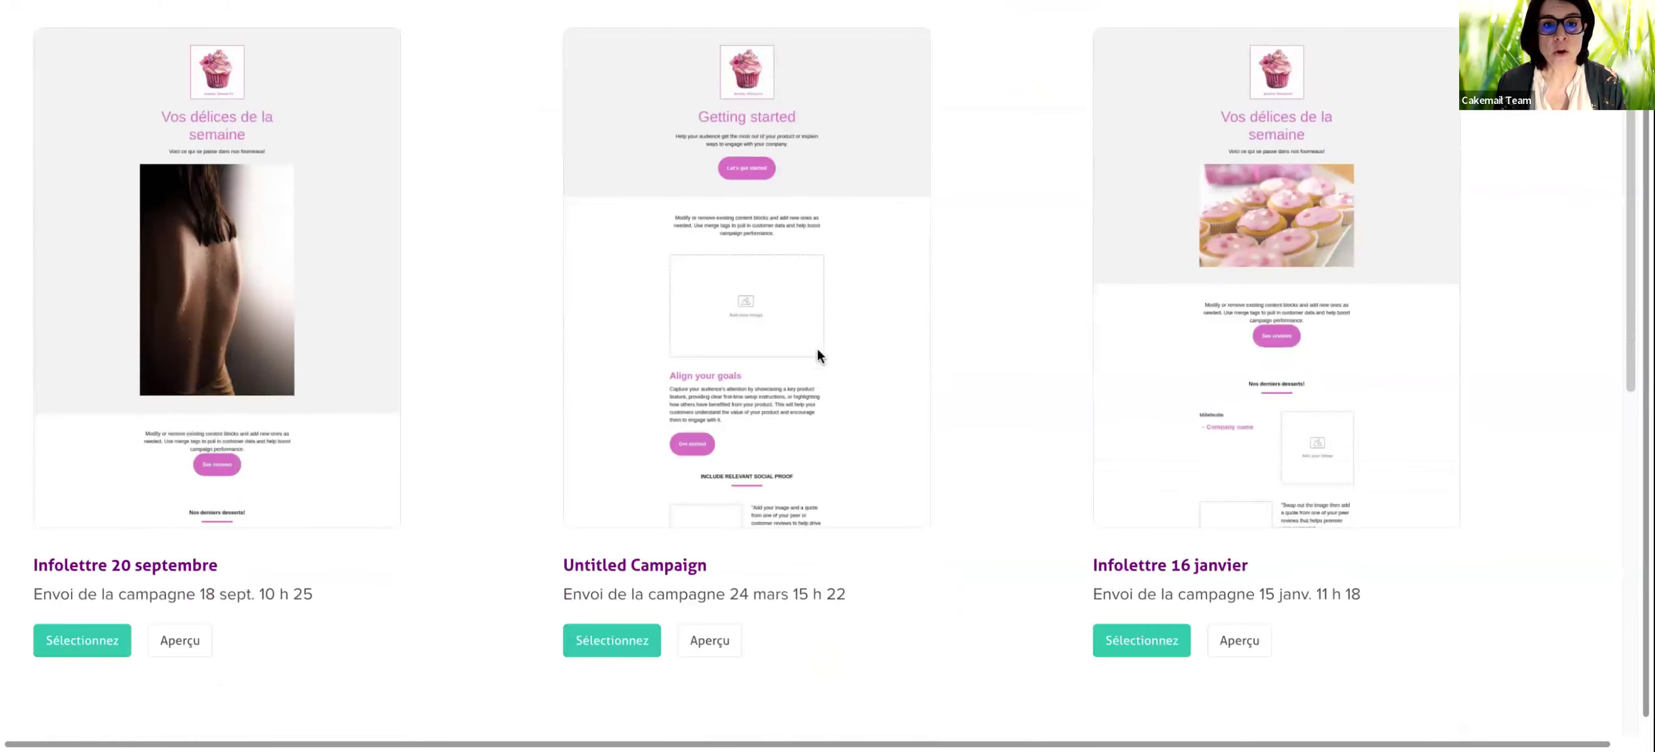
{"action": "scroll", "coordinate": [817, 357], "scroll_direction": "up", "scroll_amount": 1}
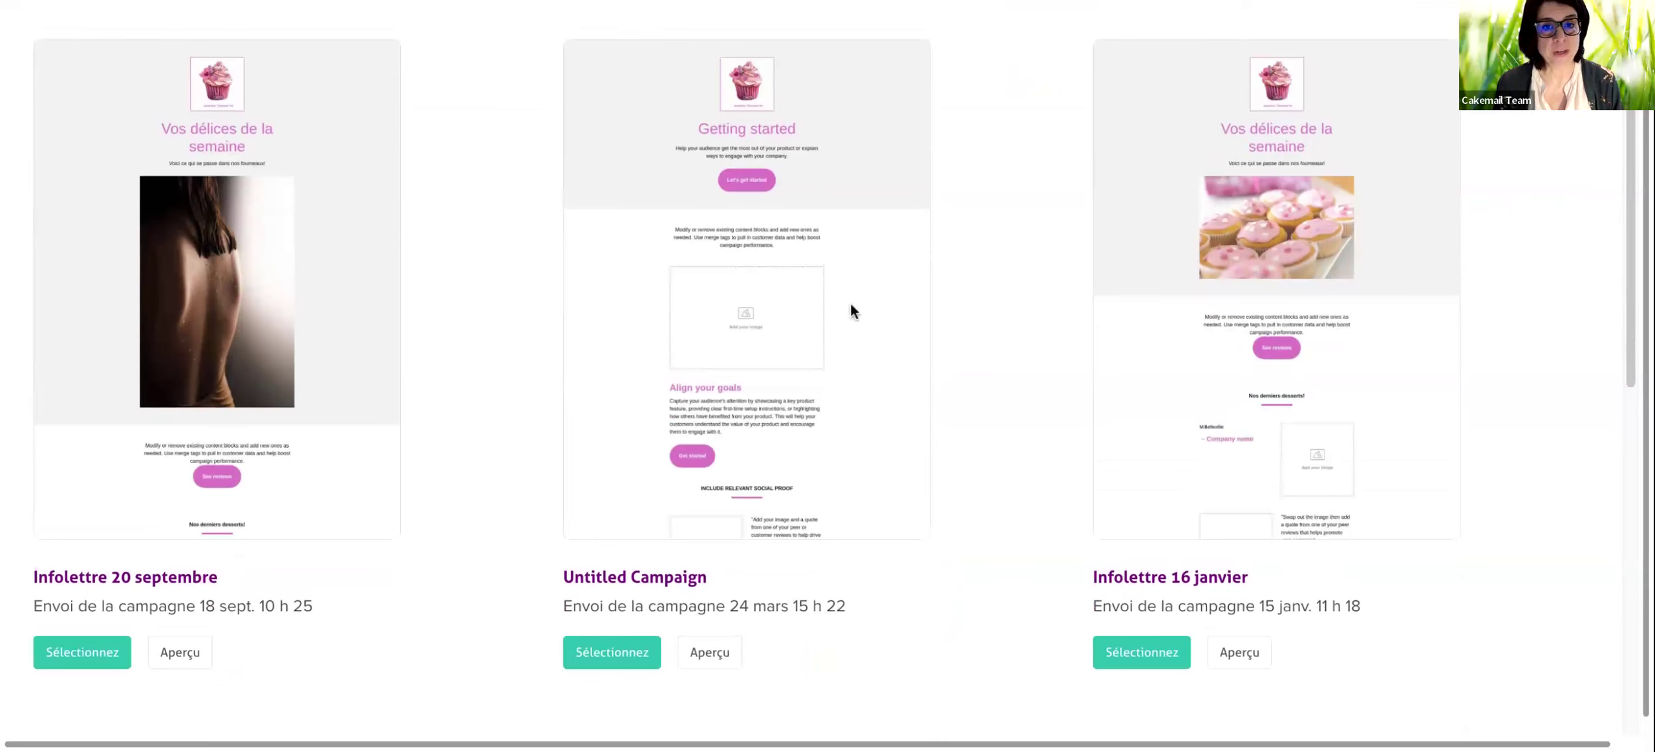
Try to reuse the sent campaign "Untitled Campaign" as the template.
{"action": "left_click", "coordinate": [617, 648]}
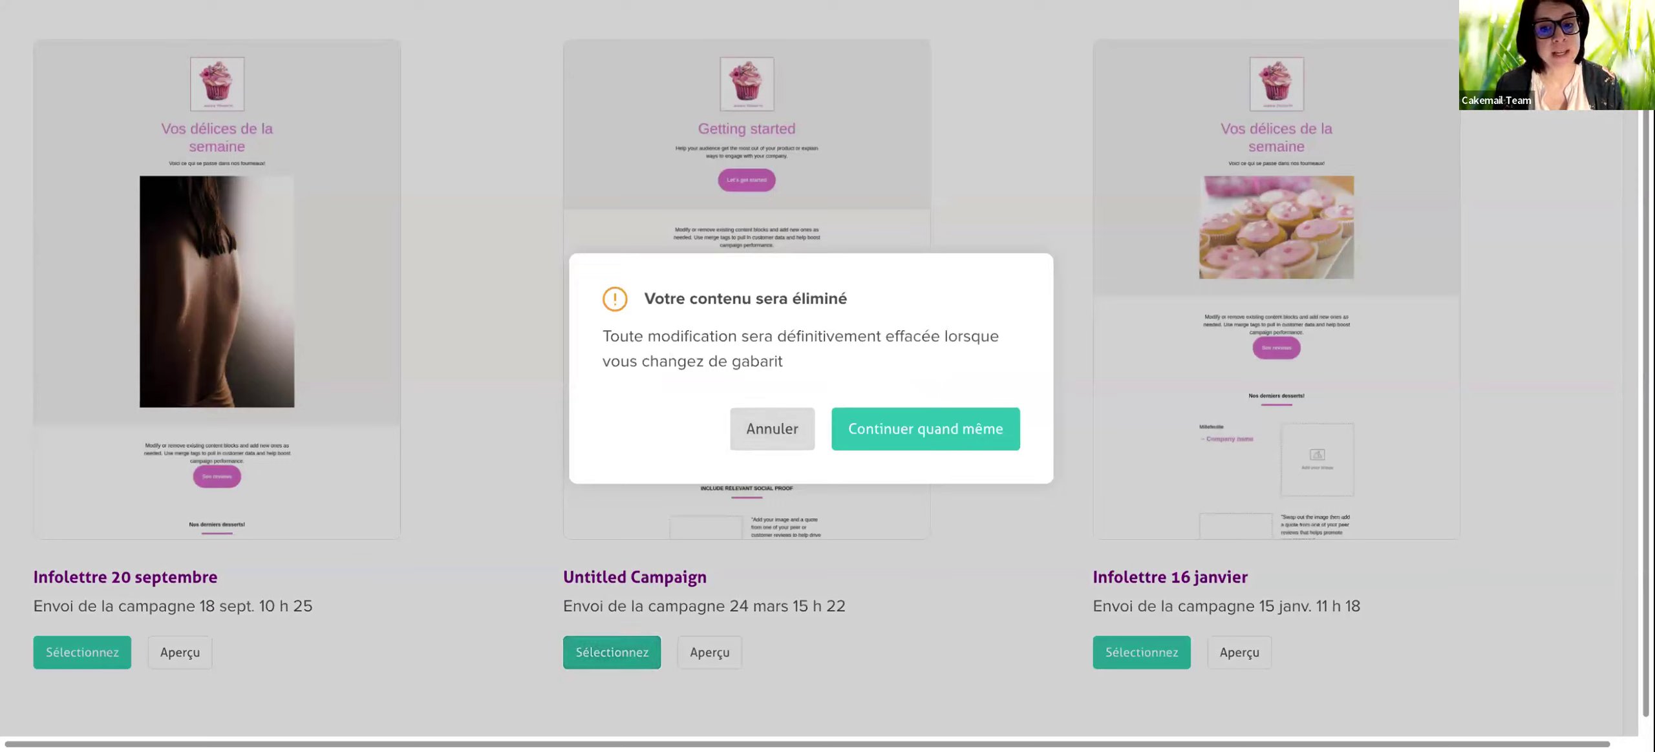
{"action": "left_click", "coordinate": [746, 431]}
Show the professional templates and filter them by the seasonal category Halloween.
{"action": "scroll", "coordinate": [768, 412], "scroll_direction": "up", "scroll_amount": 3}
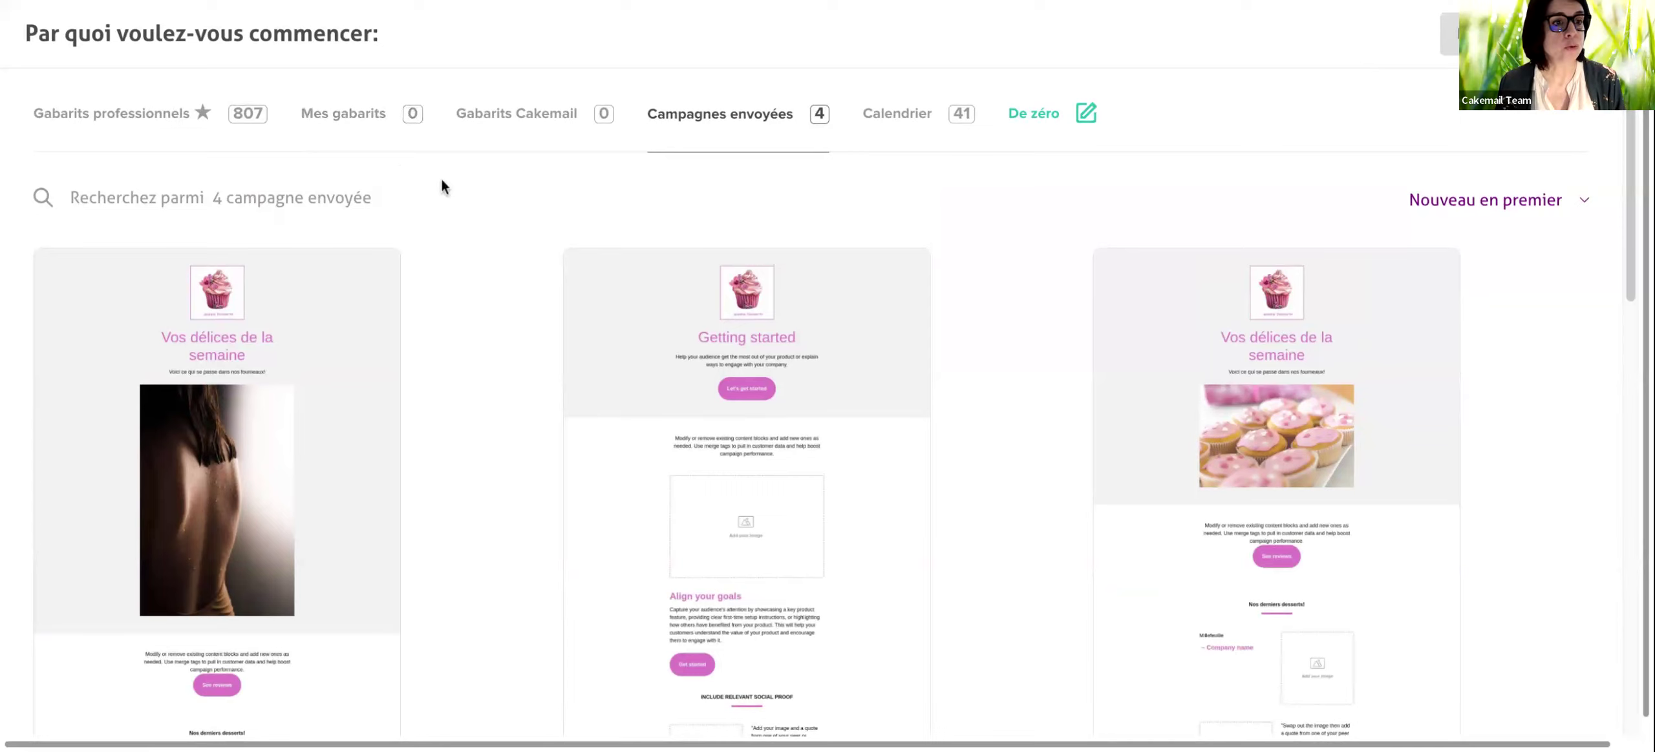
{"action": "left_click", "coordinate": [168, 123]}
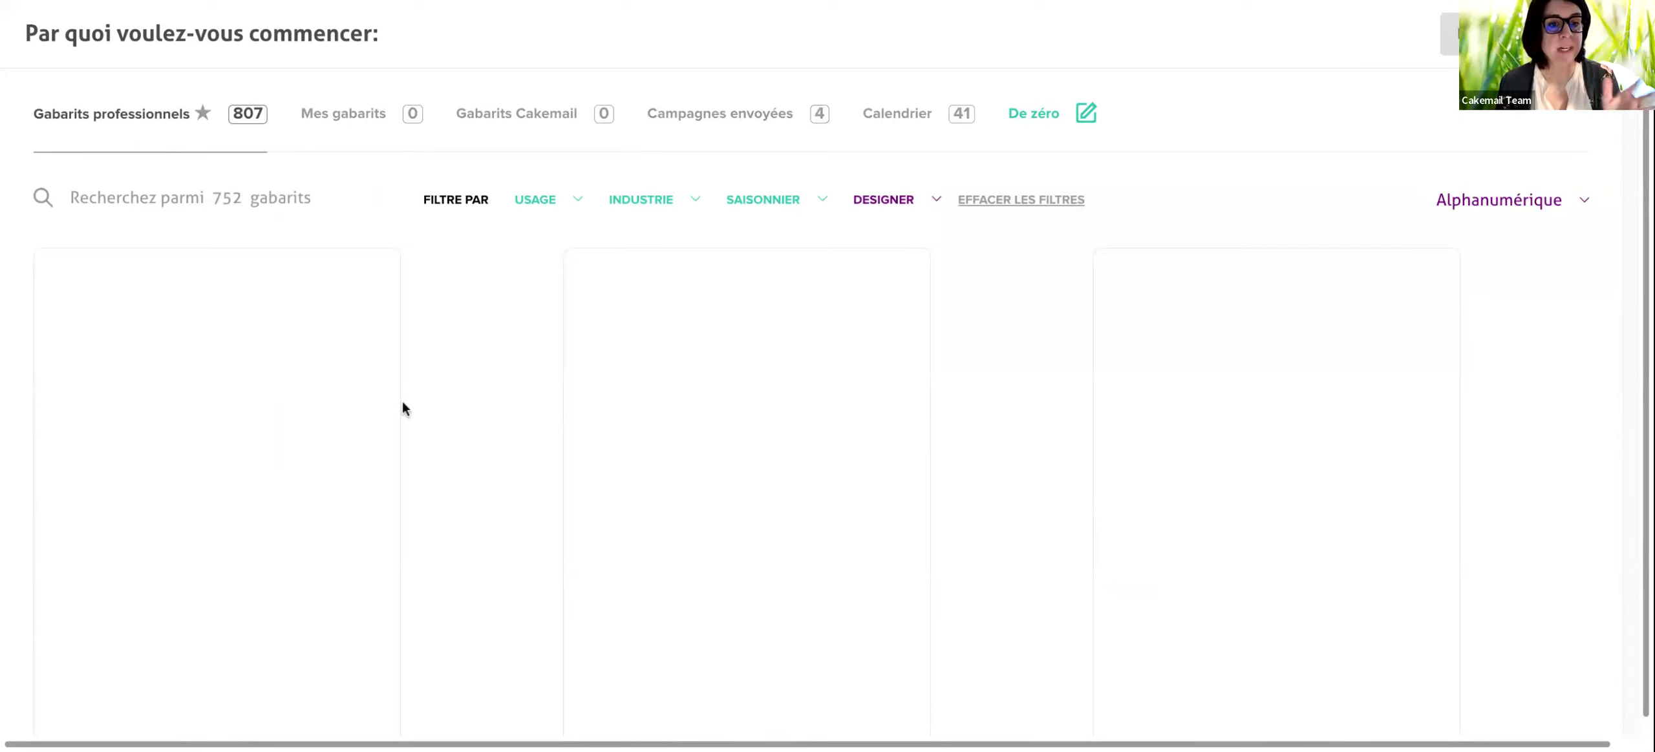
{"action": "scroll", "coordinate": [459, 402], "scroll_direction": "down", "scroll_amount": 1}
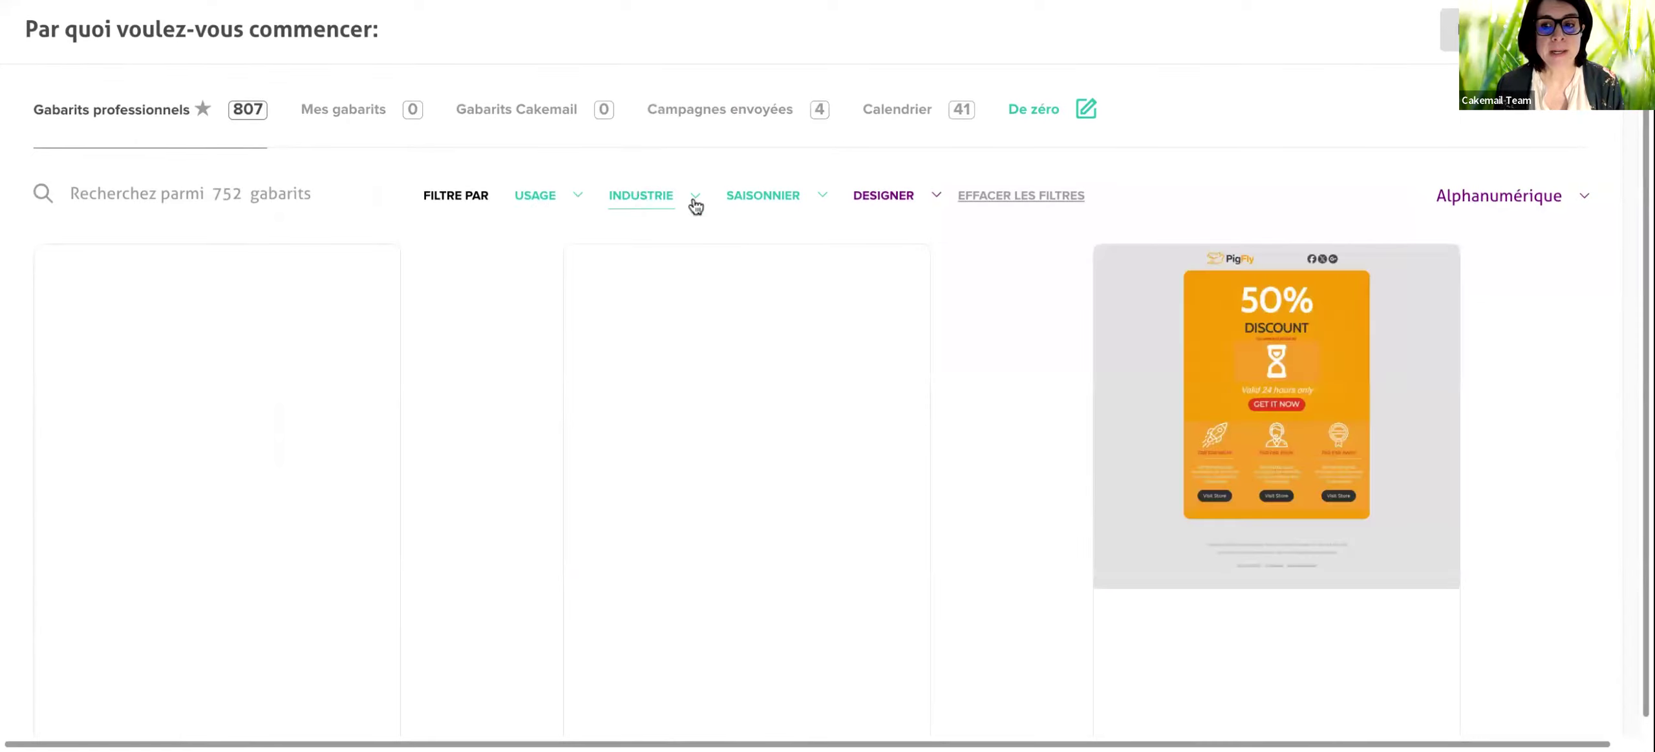
{"action": "left_click", "coordinate": [735, 209]}
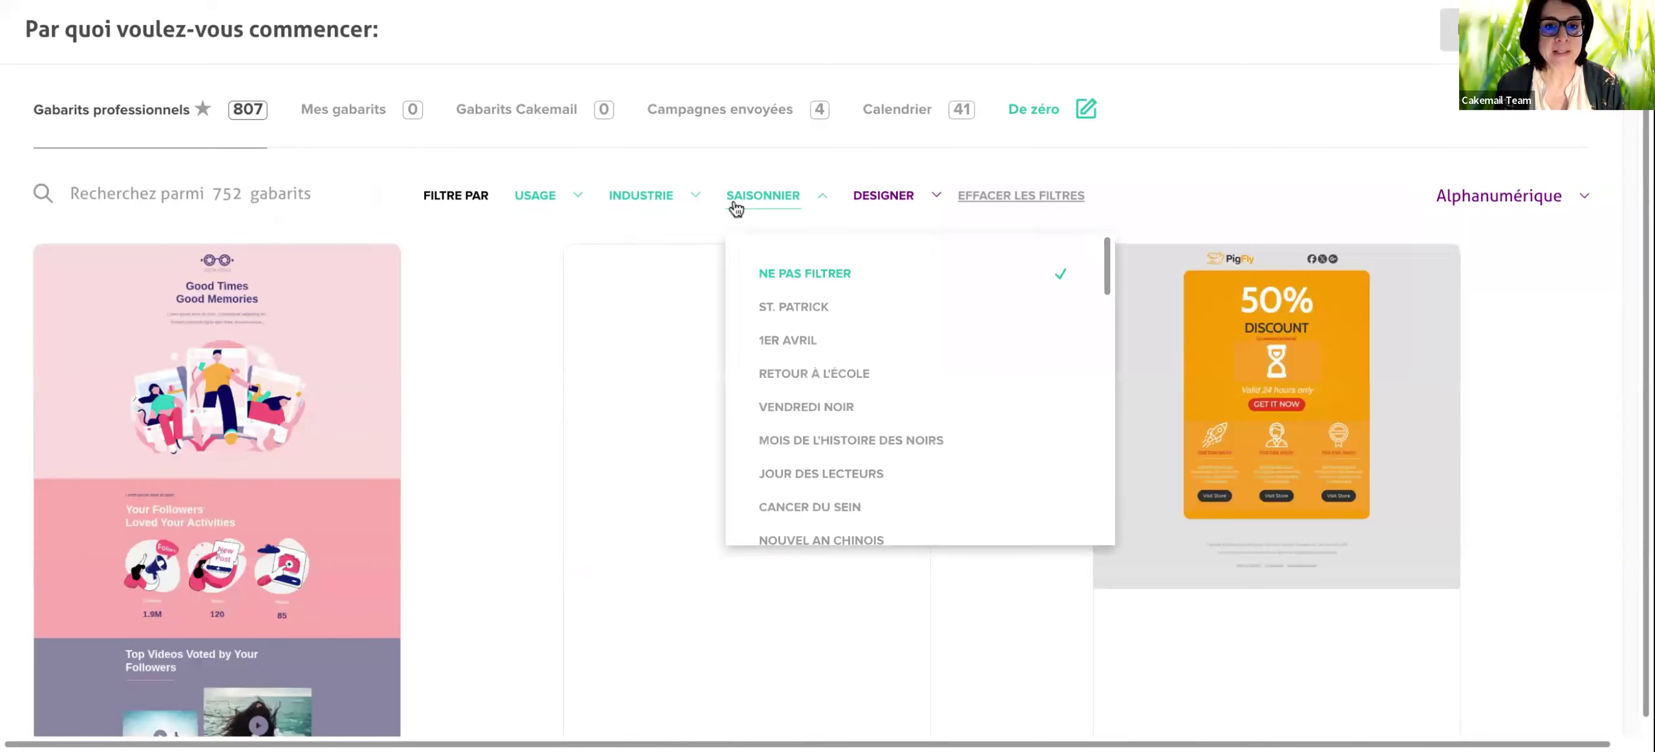
{"action": "scroll", "coordinate": [800, 331], "scroll_direction": "down", "scroll_amount": 4}
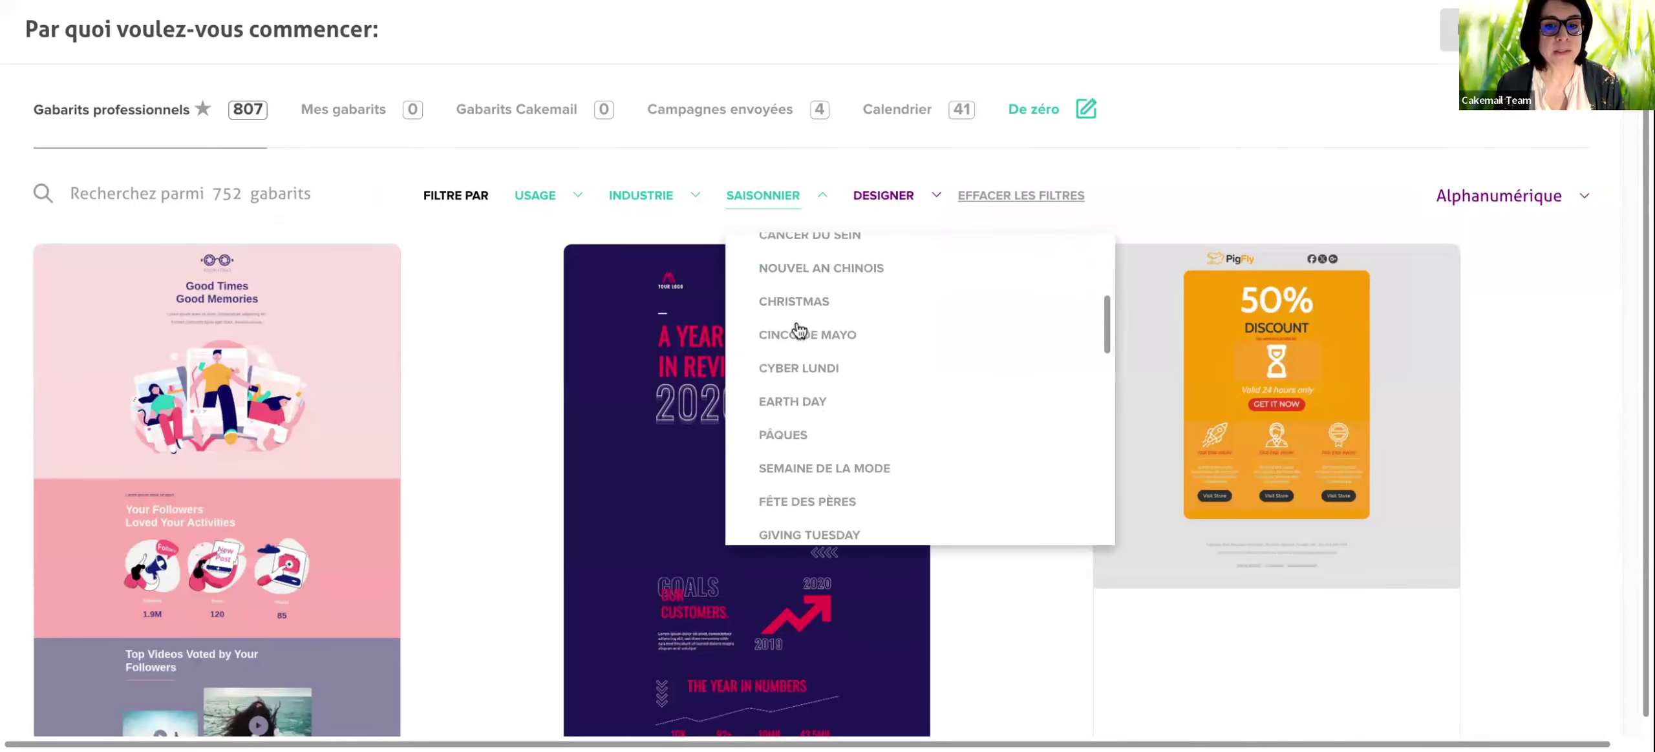
{"action": "scroll", "coordinate": [800, 331], "scroll_direction": "down", "scroll_amount": 3}
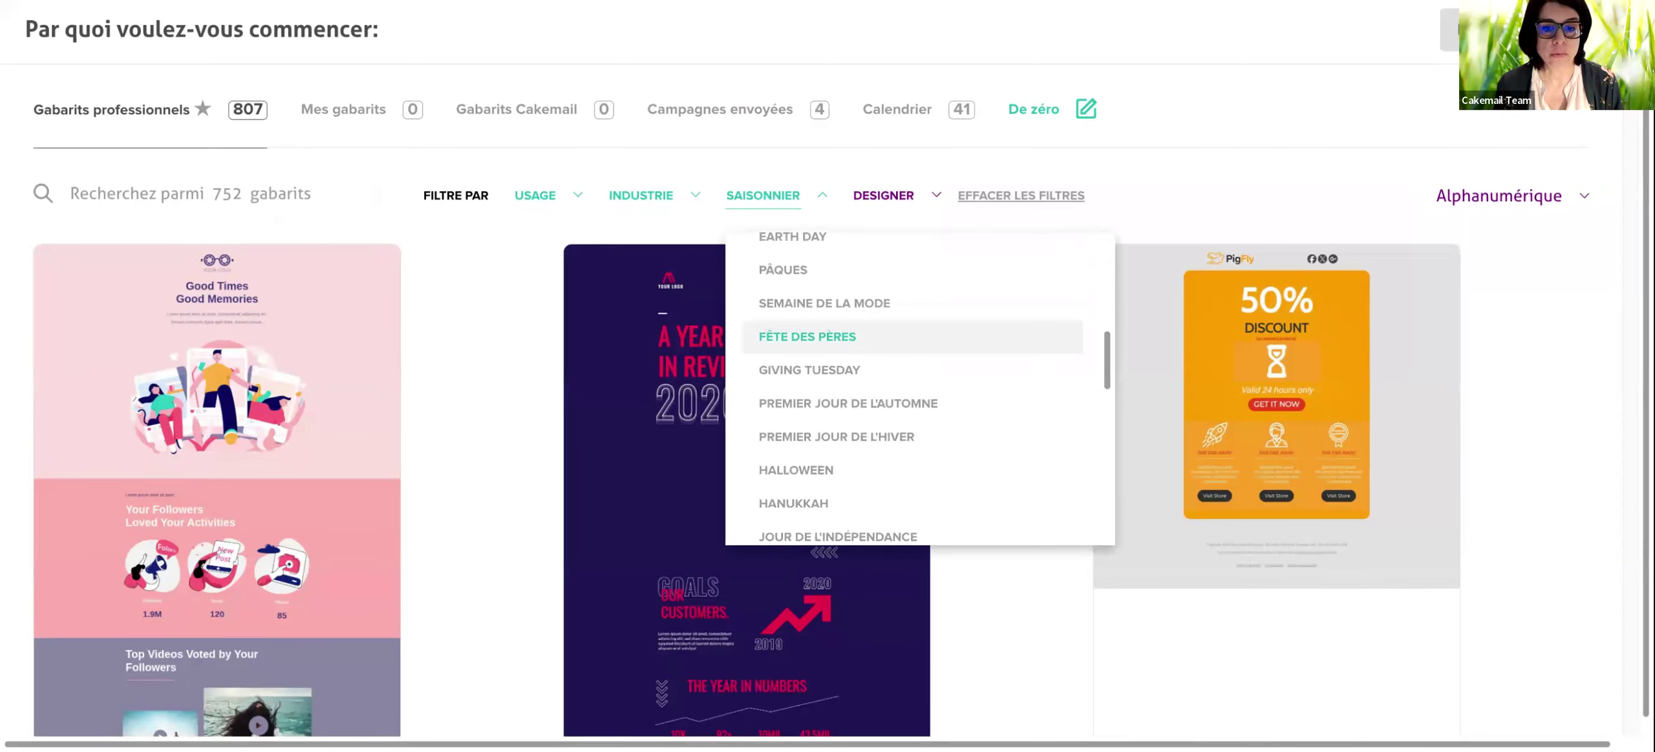
{"action": "left_click", "coordinate": [758, 463]}
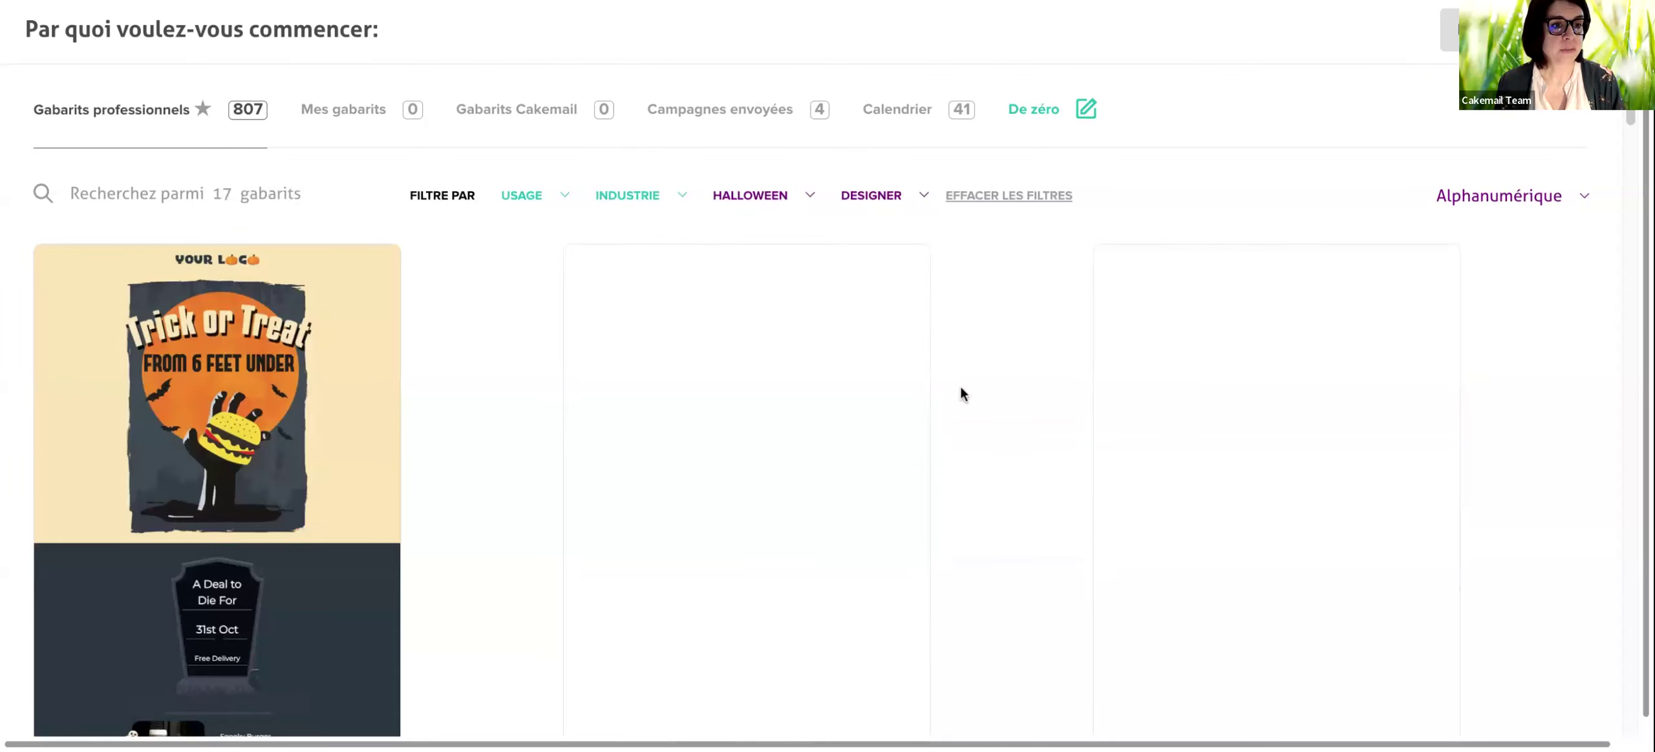
Look through the Halloween template designs and their names.
{"action": "scroll", "coordinate": [961, 394], "scroll_direction": "down", "scroll_amount": 5}
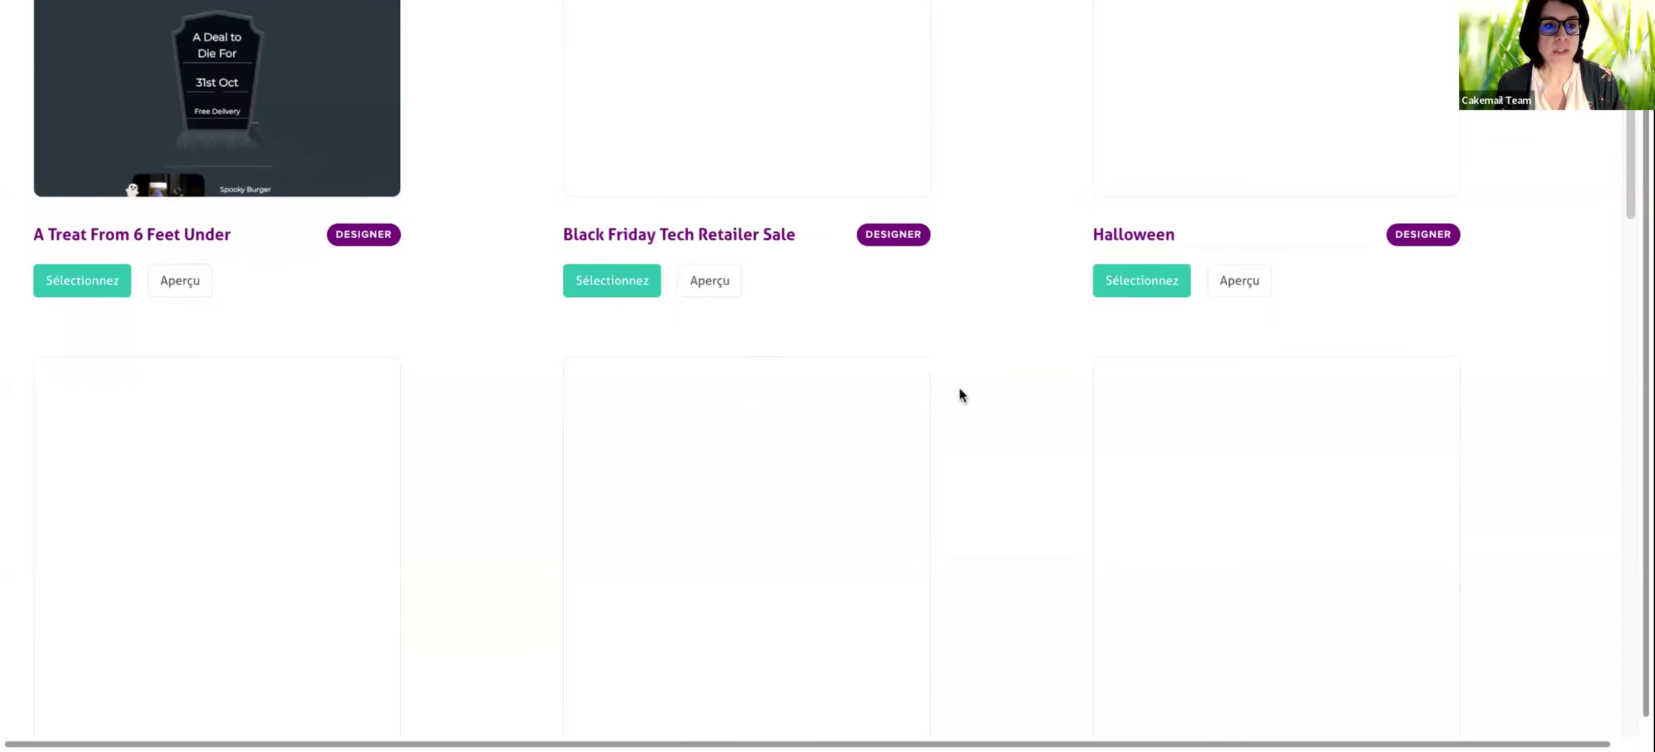
{"action": "scroll", "coordinate": [961, 395], "scroll_direction": "down", "scroll_amount": 5}
{"action": "scroll", "coordinate": [961, 394], "scroll_direction": "up", "scroll_amount": 10}
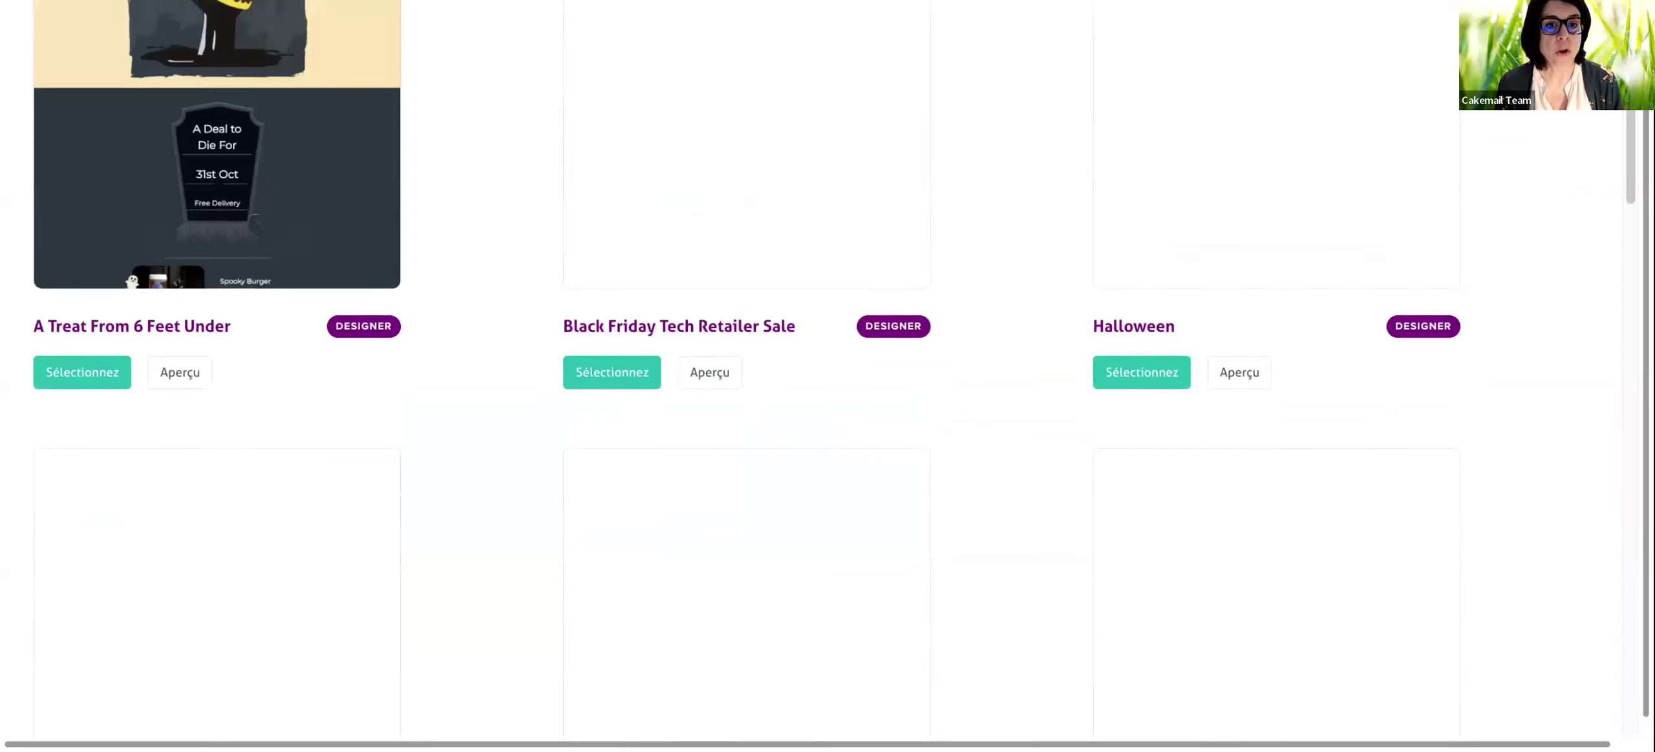
{"action": "scroll", "coordinate": [961, 395], "scroll_direction": "down", "scroll_amount": 2}
{"action": "scroll", "coordinate": [261, 420], "scroll_direction": "down", "scroll_amount": 1}
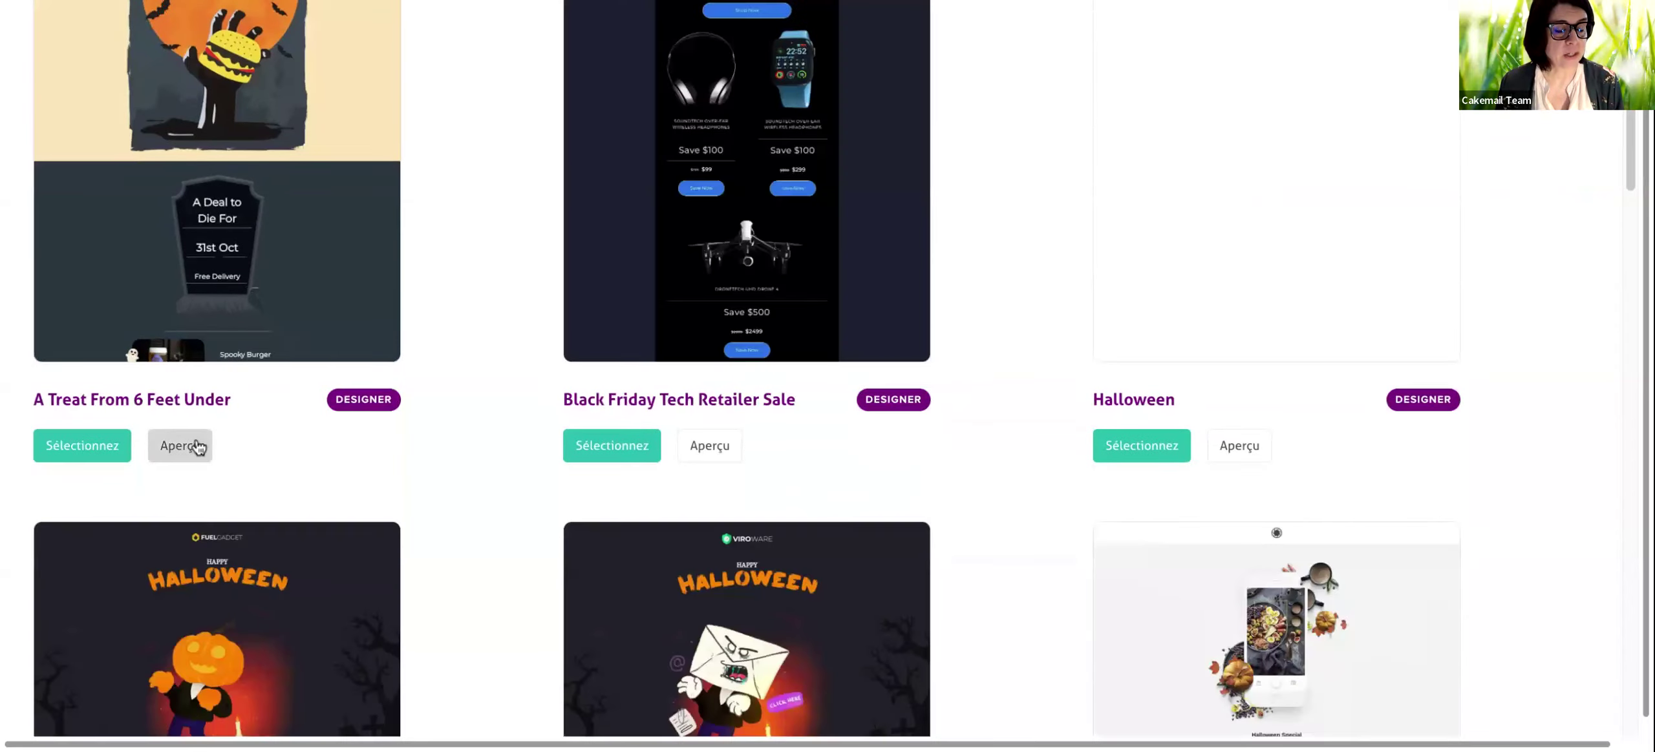
{"action": "scroll", "coordinate": [779, 356], "scroll_direction": "up", "scroll_amount": 5}
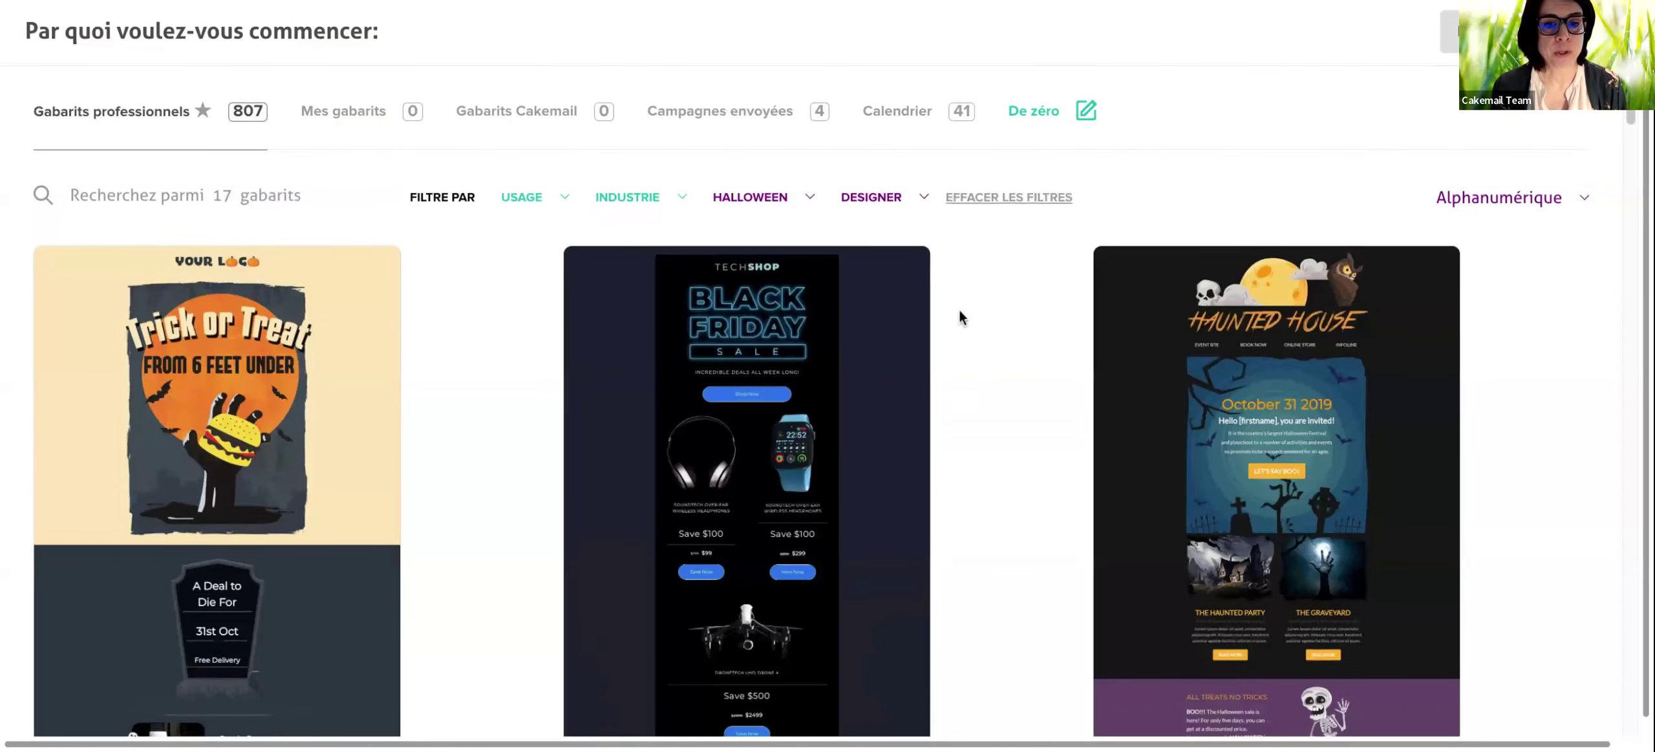
{"action": "scroll", "coordinate": [959, 317], "scroll_direction": "down", "scroll_amount": 1}
{"action": "scroll", "coordinate": [959, 316], "scroll_direction": "down", "scroll_amount": 3}
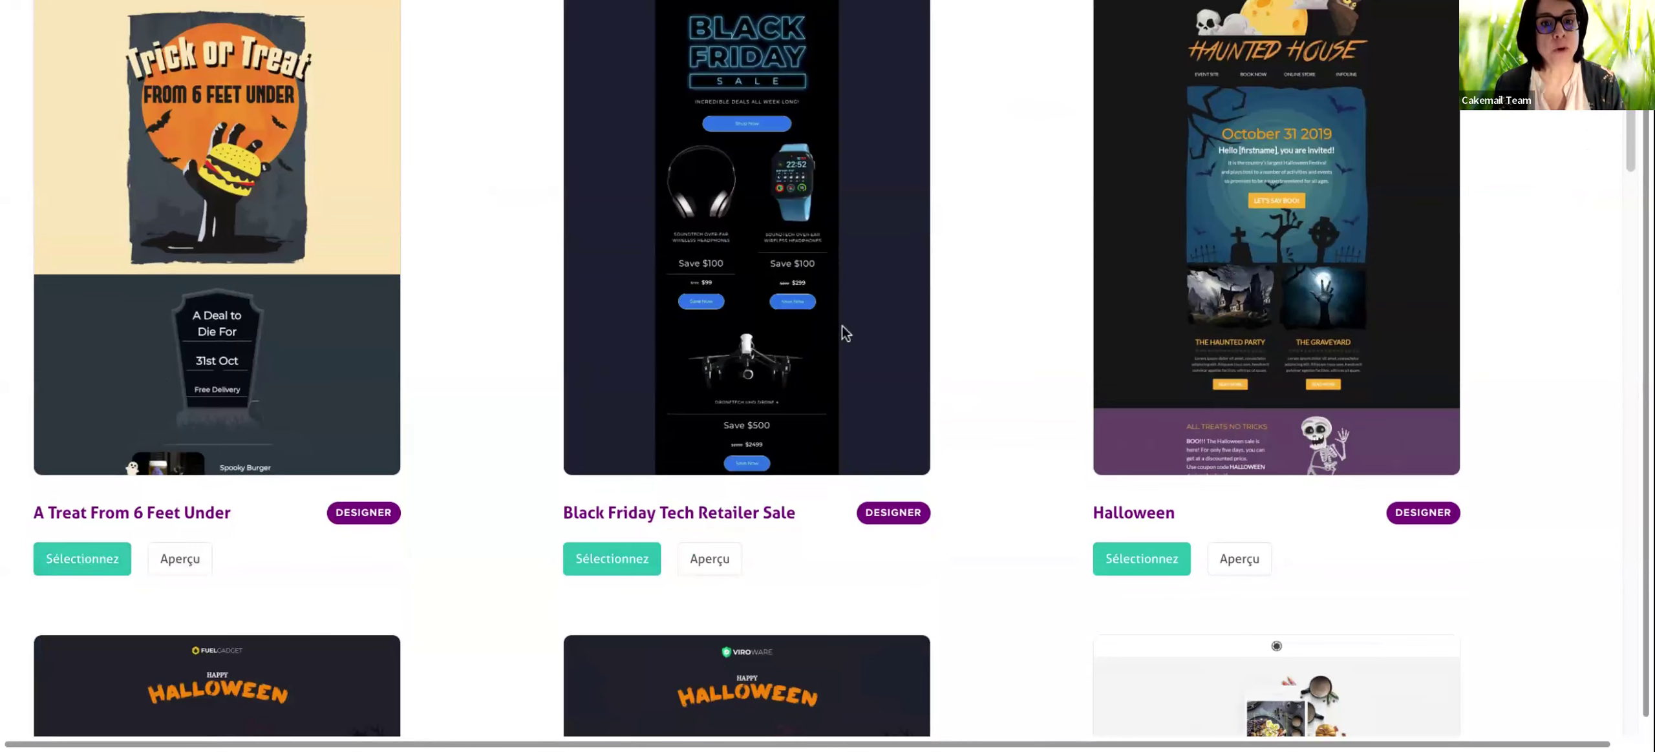
{"action": "scroll", "coordinate": [845, 333], "scroll_direction": "up", "scroll_amount": 4}
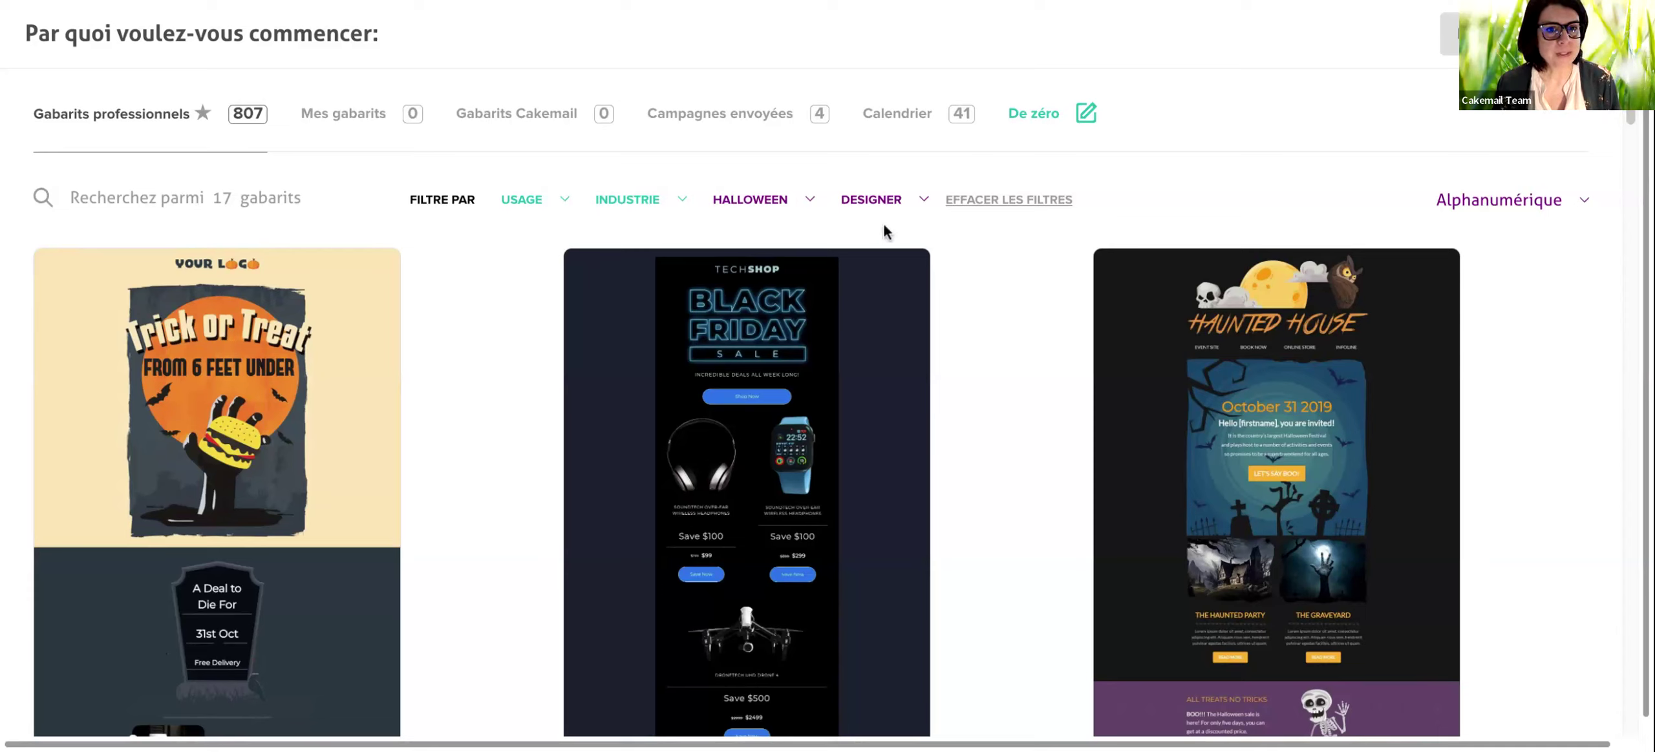
Look through the industry and usage filter options of the professional templates without applying any.
{"action": "left_click", "coordinate": [680, 202]}
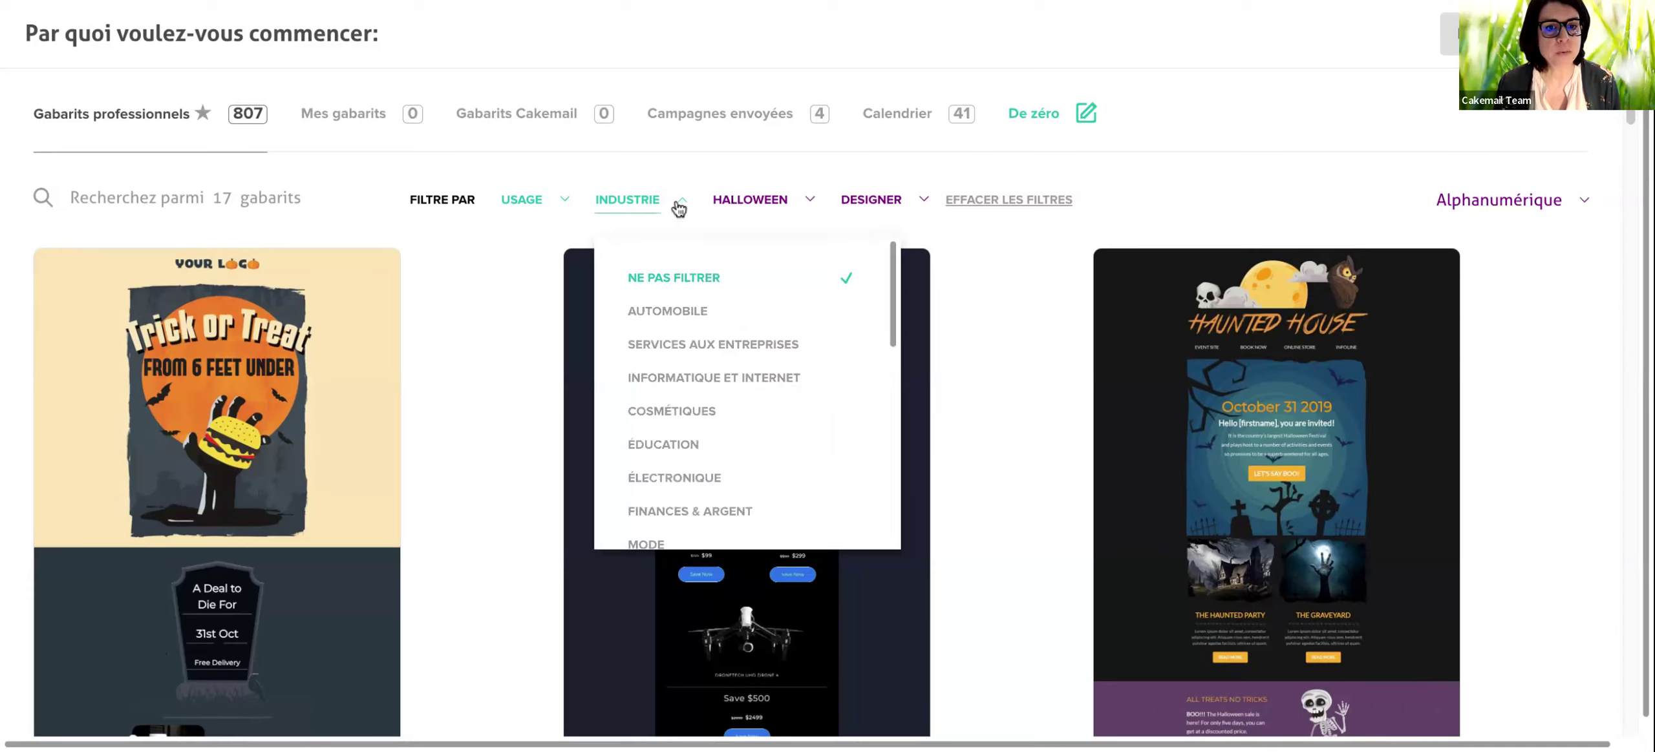
{"action": "scroll", "coordinate": [693, 433], "scroll_direction": "down", "scroll_amount": 5}
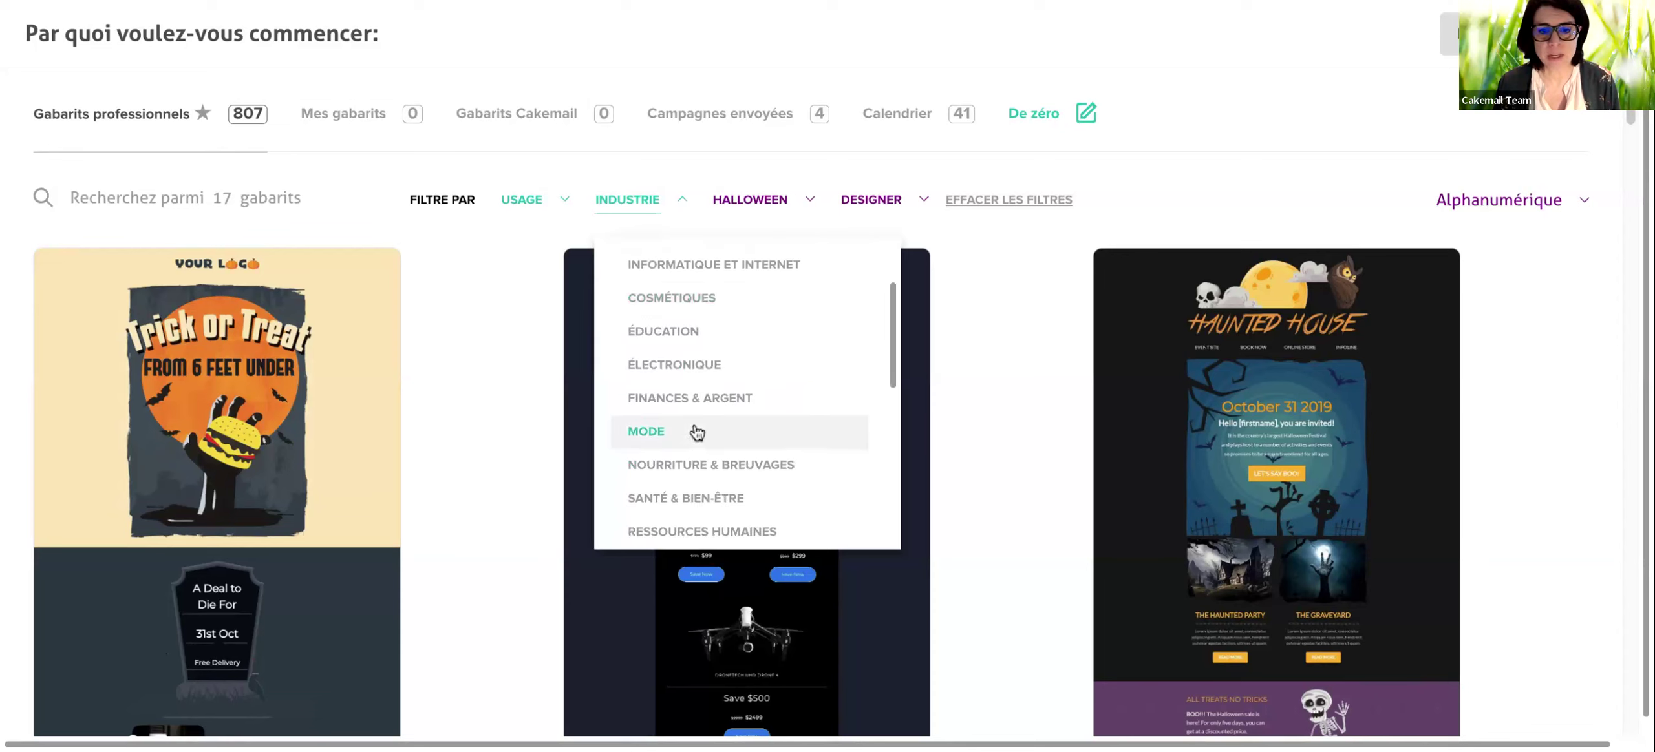
{"action": "left_click", "coordinate": [511, 201]}
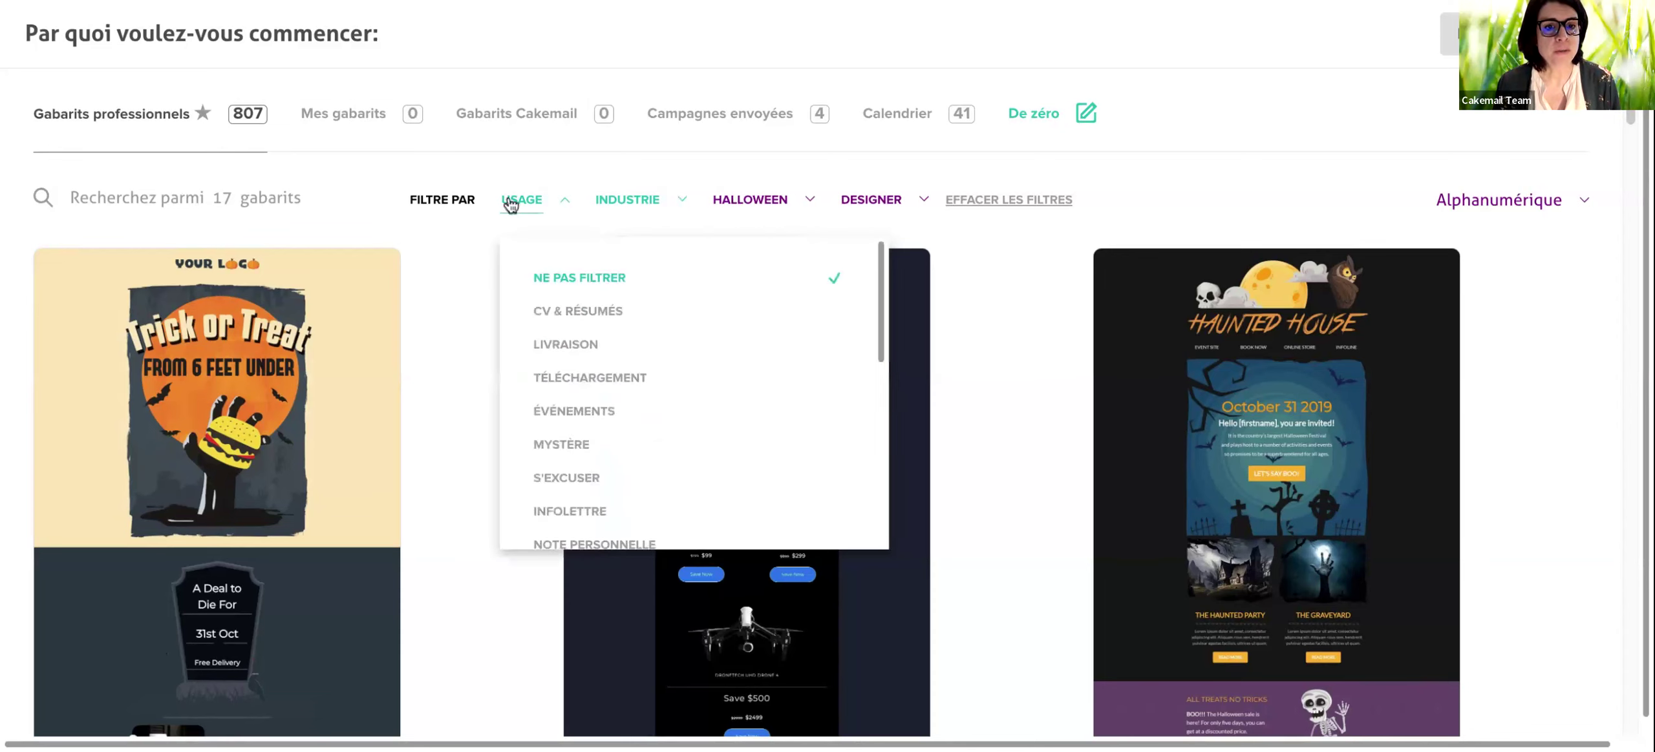
{"action": "scroll", "coordinate": [698, 343], "scroll_direction": "down", "scroll_amount": 3}
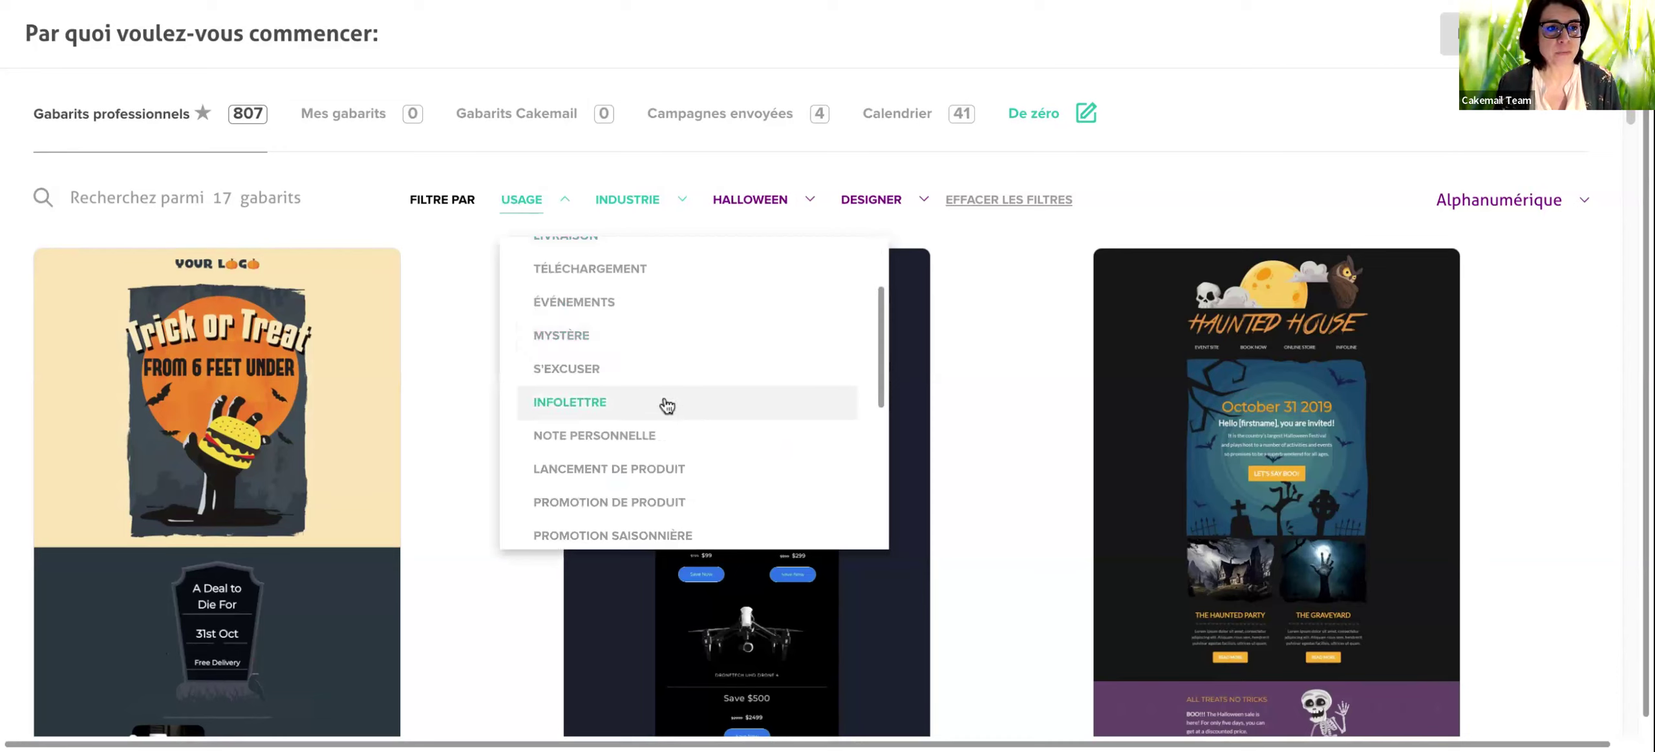
{"action": "left_click", "coordinate": [1013, 305]}
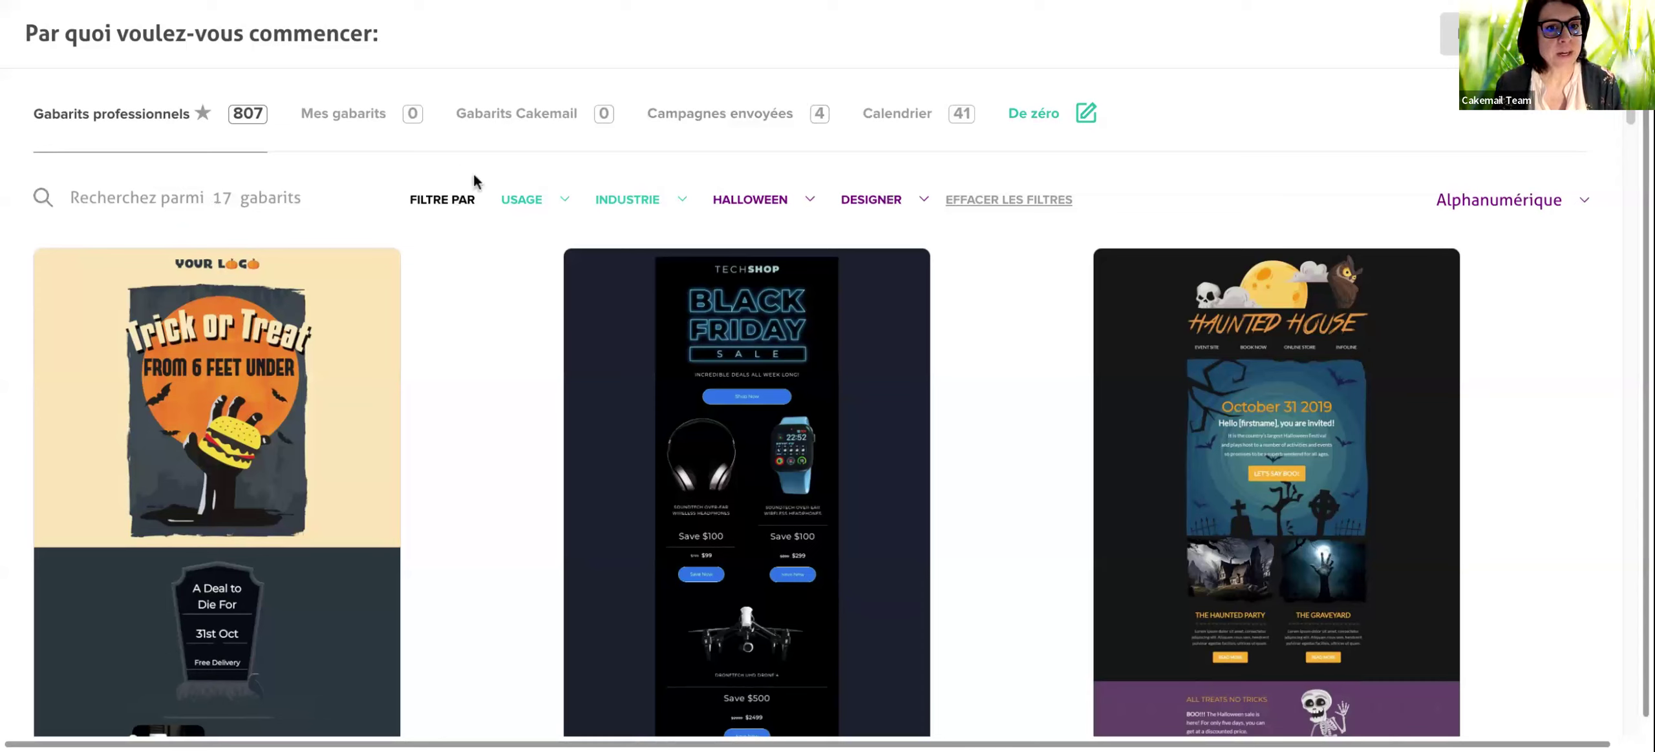
Reset the professional templates from the Halloween filter and filter them by the type Courriels intelligents.
{"action": "left_click", "coordinate": [171, 129]}
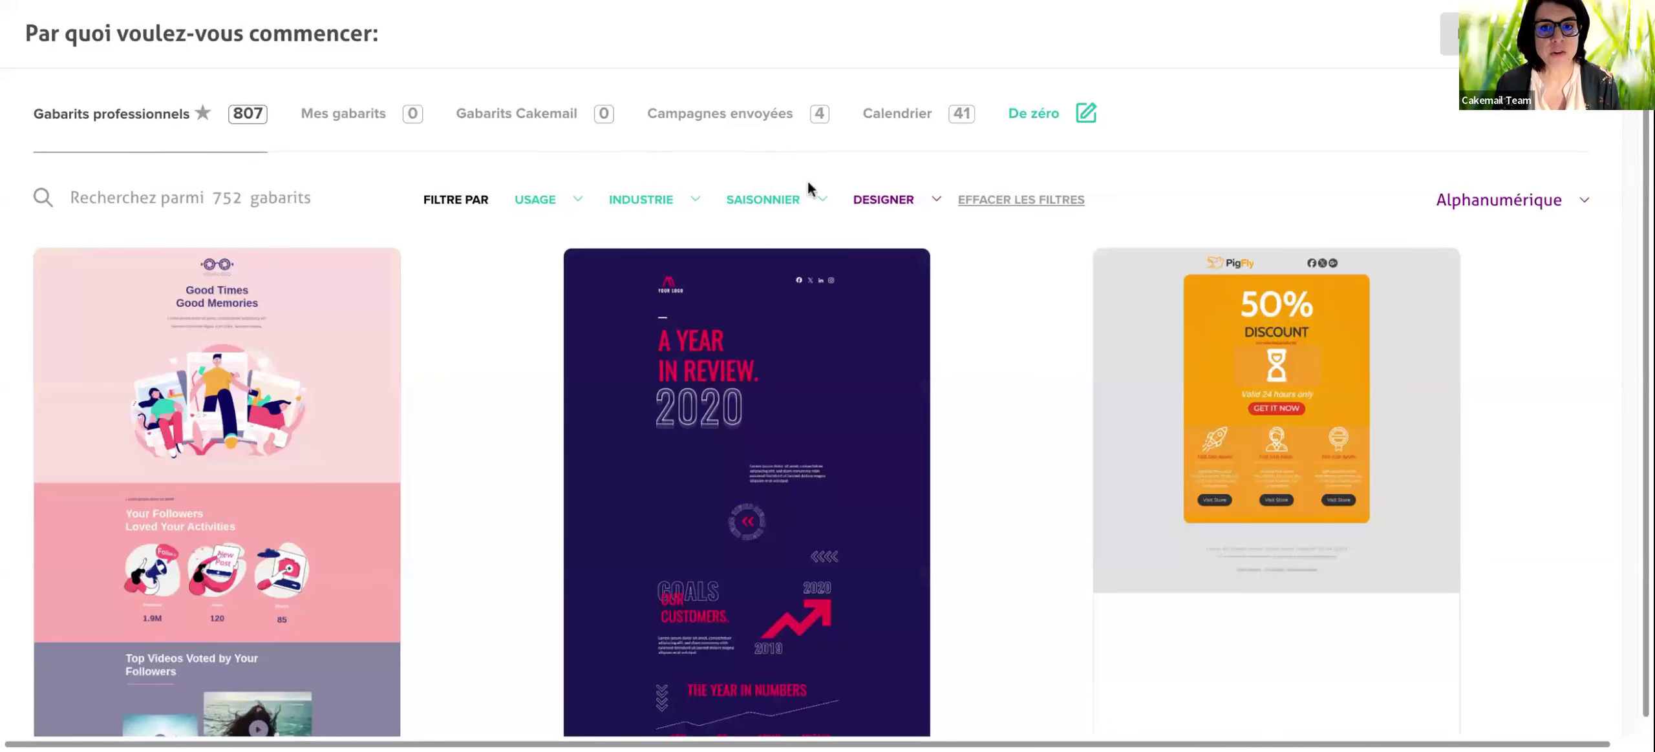
{"action": "left_click", "coordinate": [881, 201]}
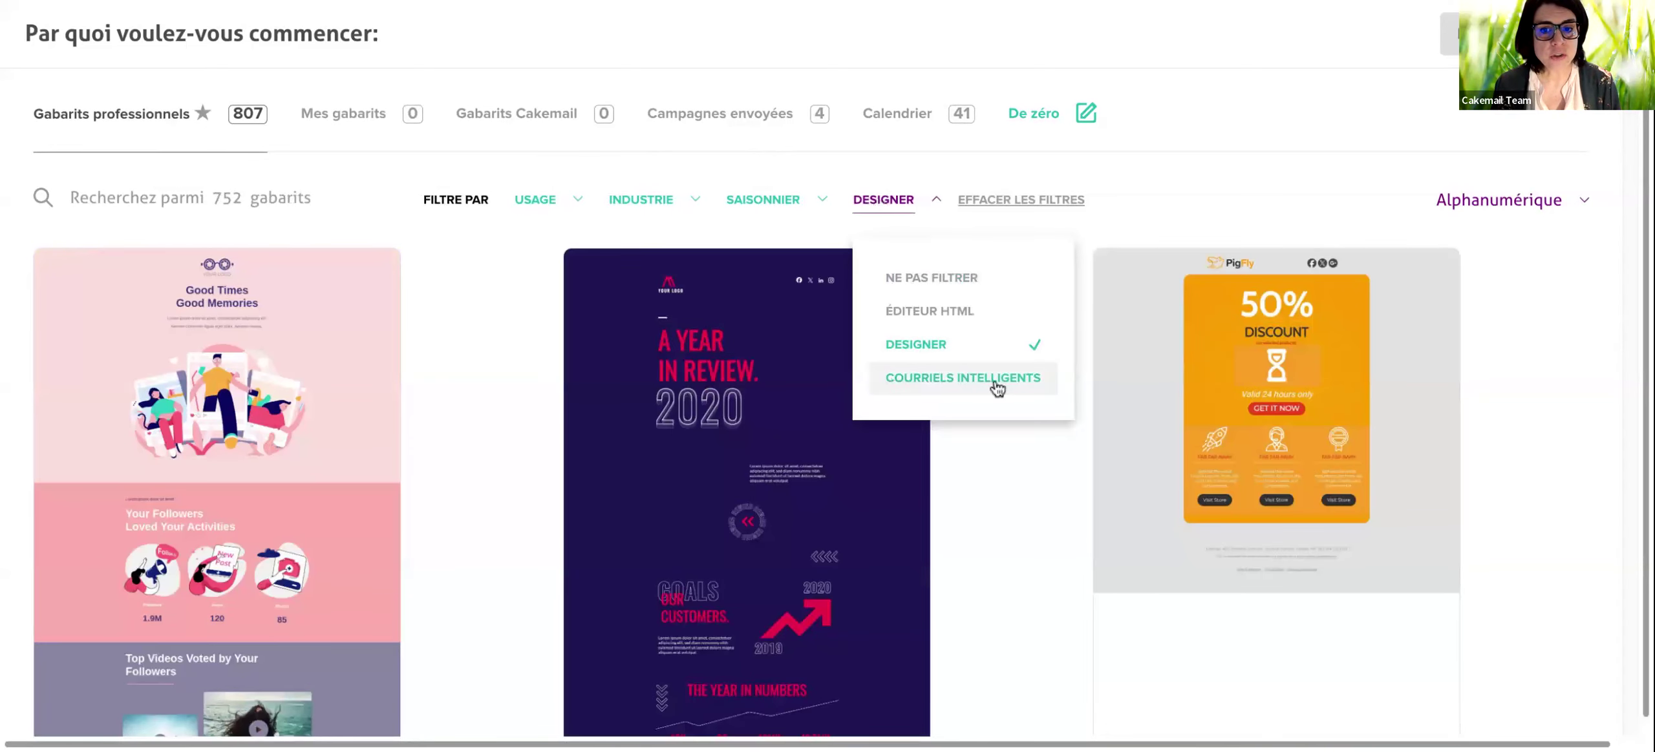
{"action": "left_click", "coordinate": [954, 384]}
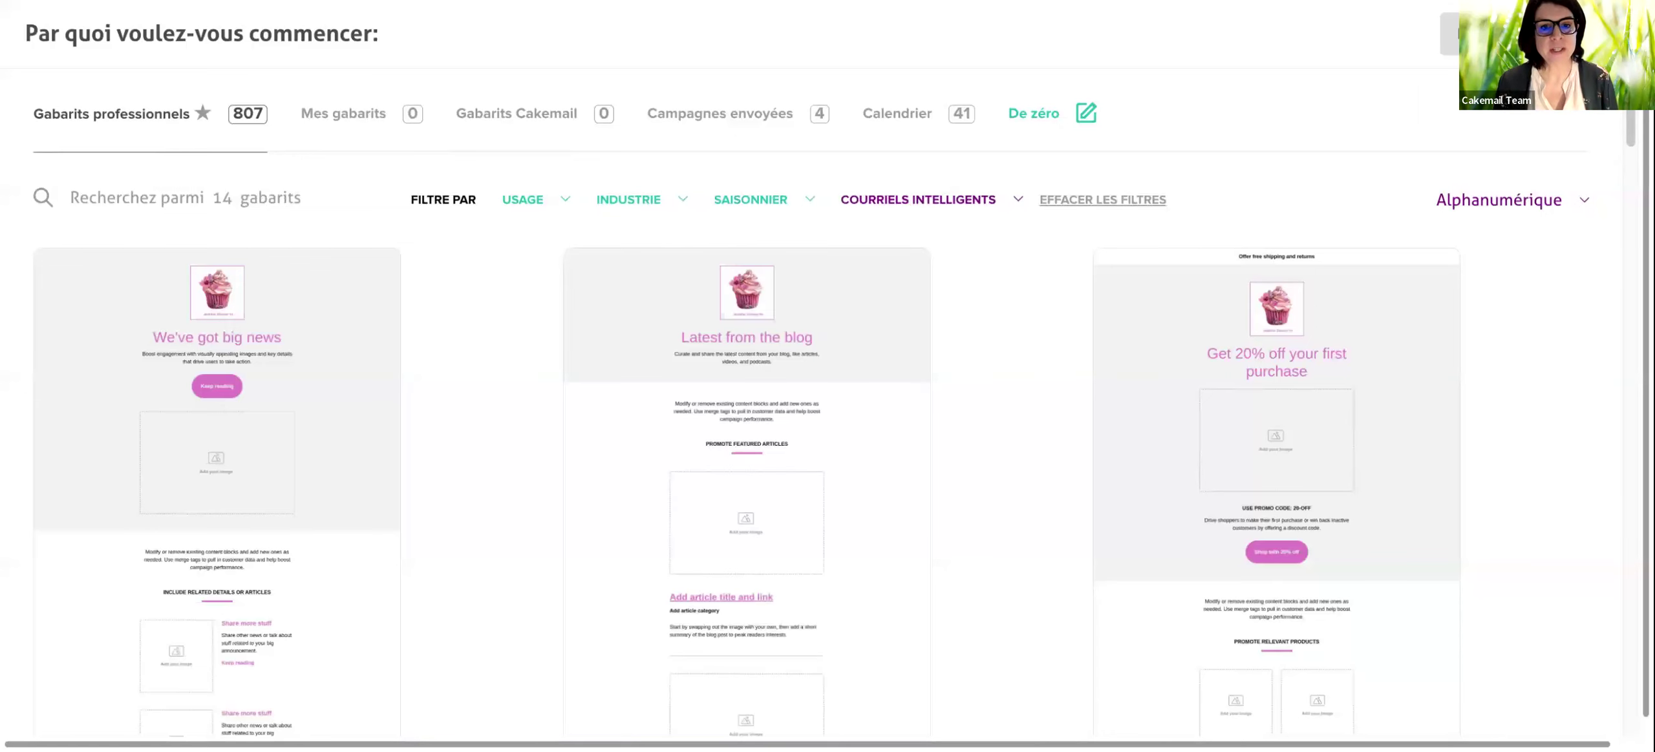
Look through the smart email template designs and their names, down to the end of the list and back.
{"action": "scroll", "coordinate": [828, 369], "scroll_direction": "down", "scroll_amount": 20}
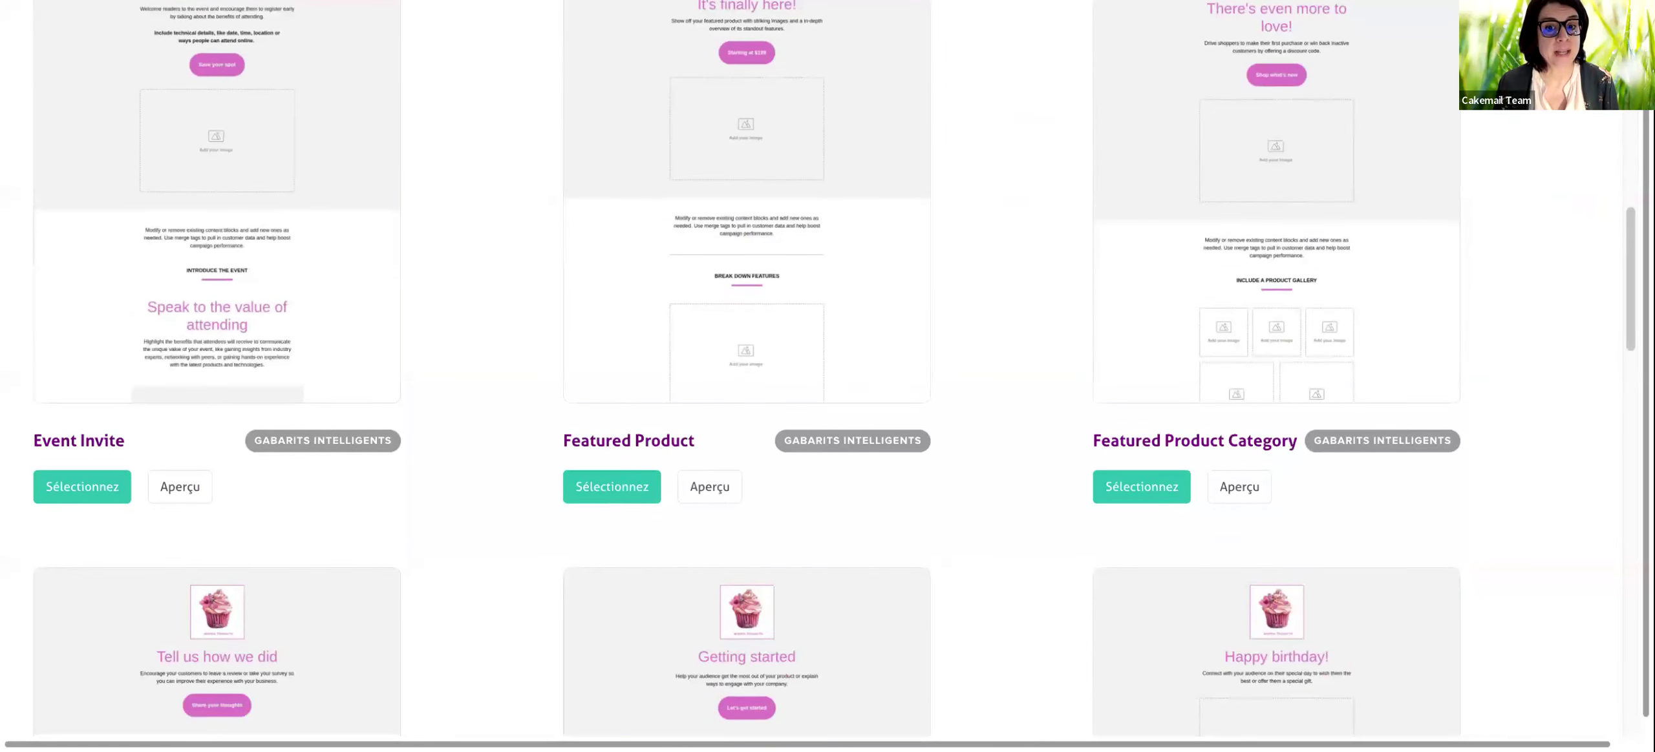
{"action": "scroll", "coordinate": [827, 369], "scroll_direction": "down", "scroll_amount": 4}
{"action": "scroll", "coordinate": [924, 219], "scroll_direction": "down", "scroll_amount": 4}
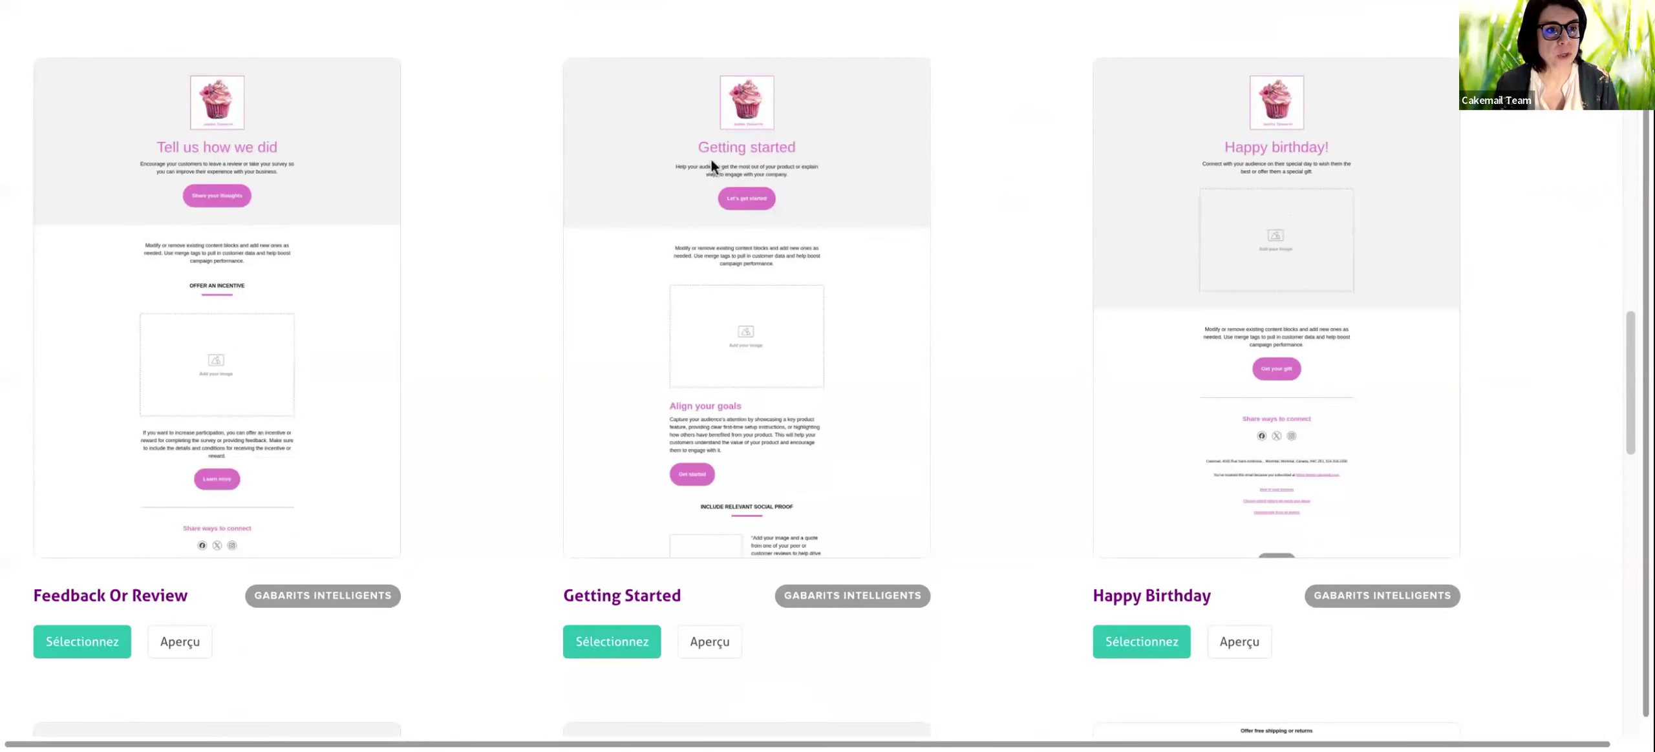
{"action": "scroll", "coordinate": [848, 277], "scroll_direction": "down", "scroll_amount": 11}
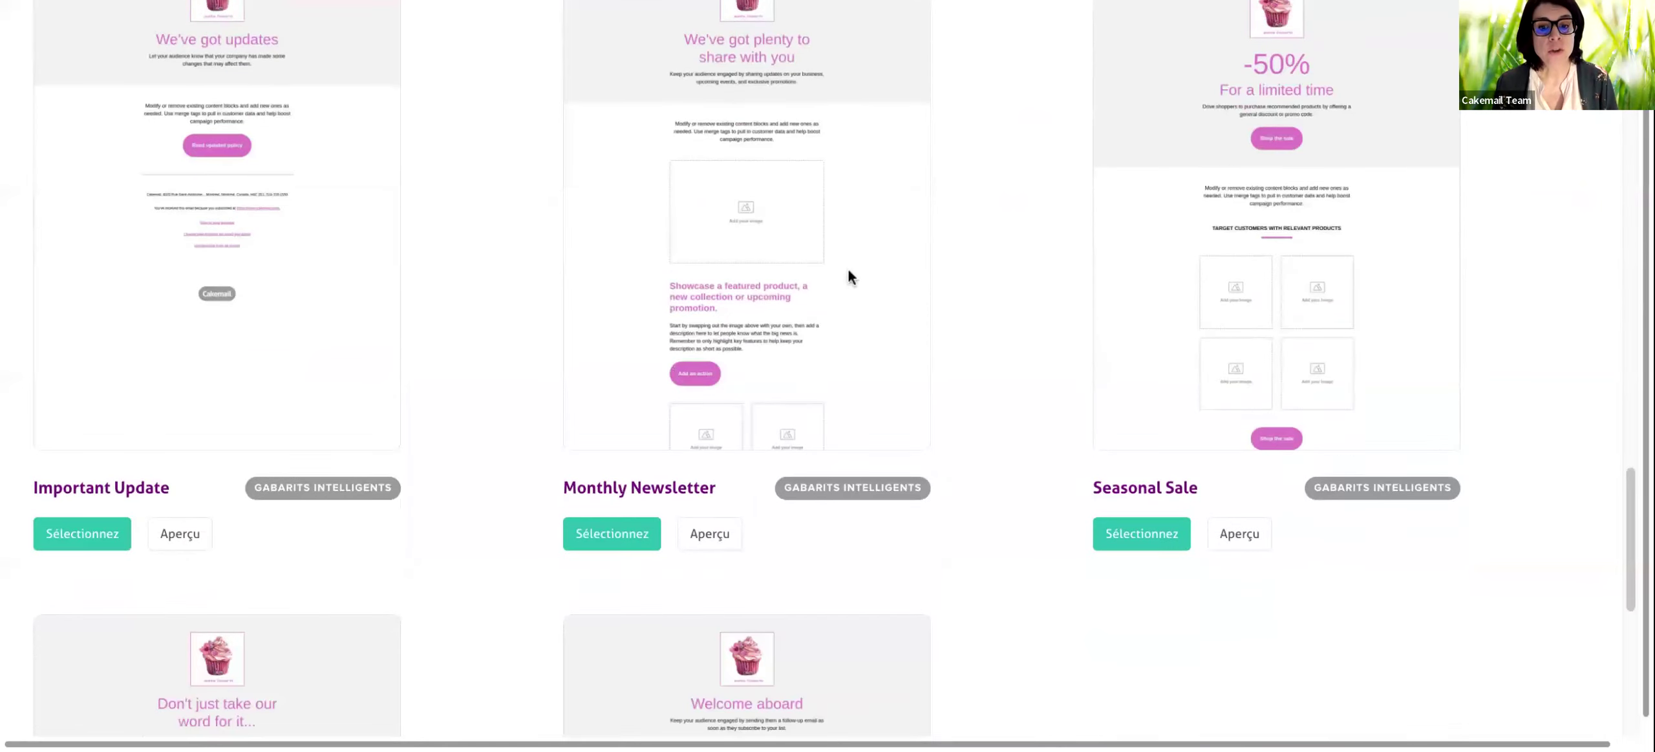
{"action": "scroll", "coordinate": [848, 277], "scroll_direction": "down", "scroll_amount": 6}
{"action": "scroll", "coordinate": [848, 276], "scroll_direction": "down", "scroll_amount": 4}
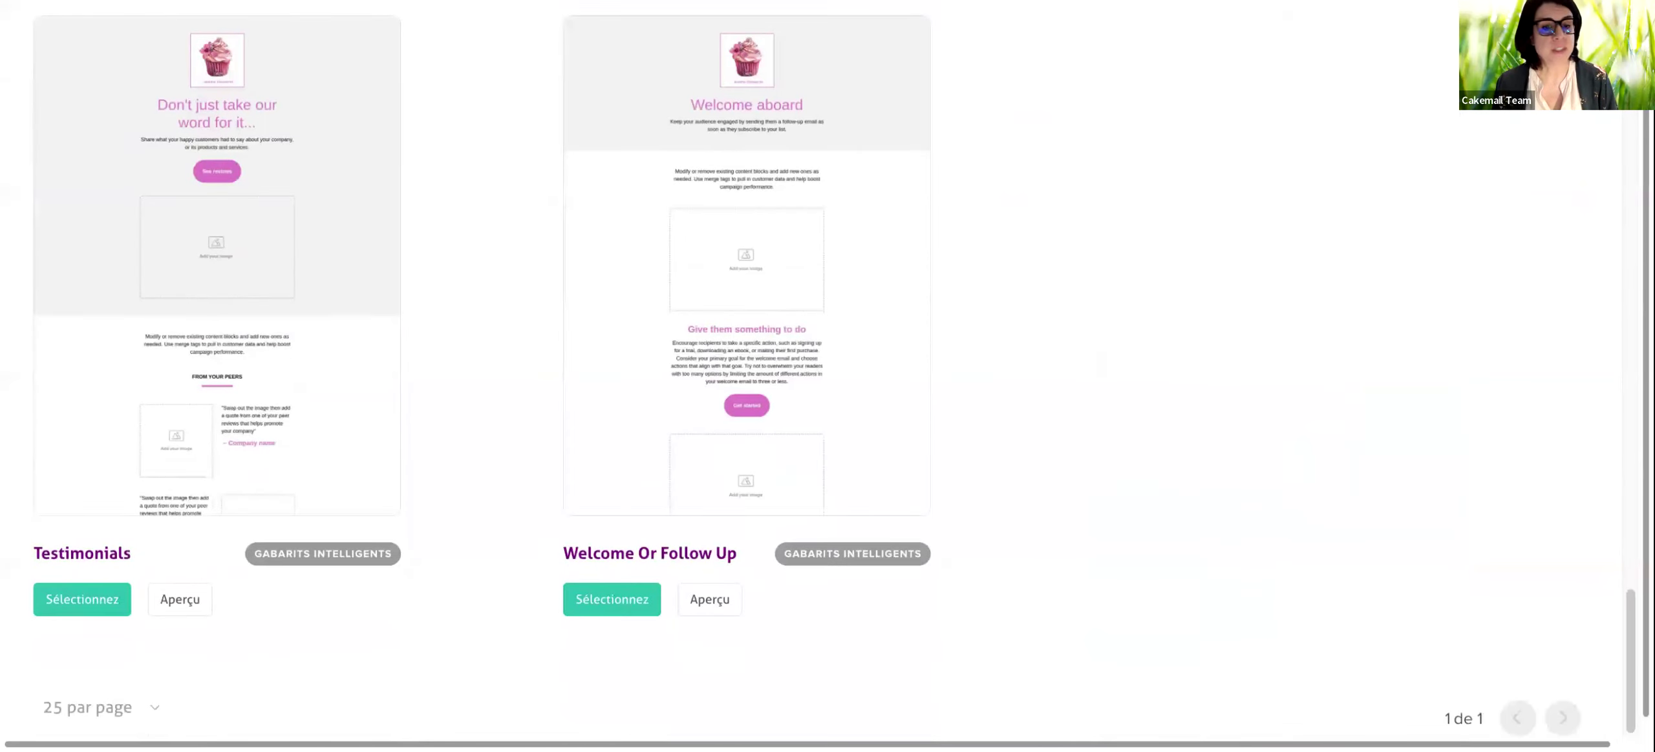
{"action": "scroll", "coordinate": [834, 369], "scroll_direction": "up", "scroll_amount": 20}
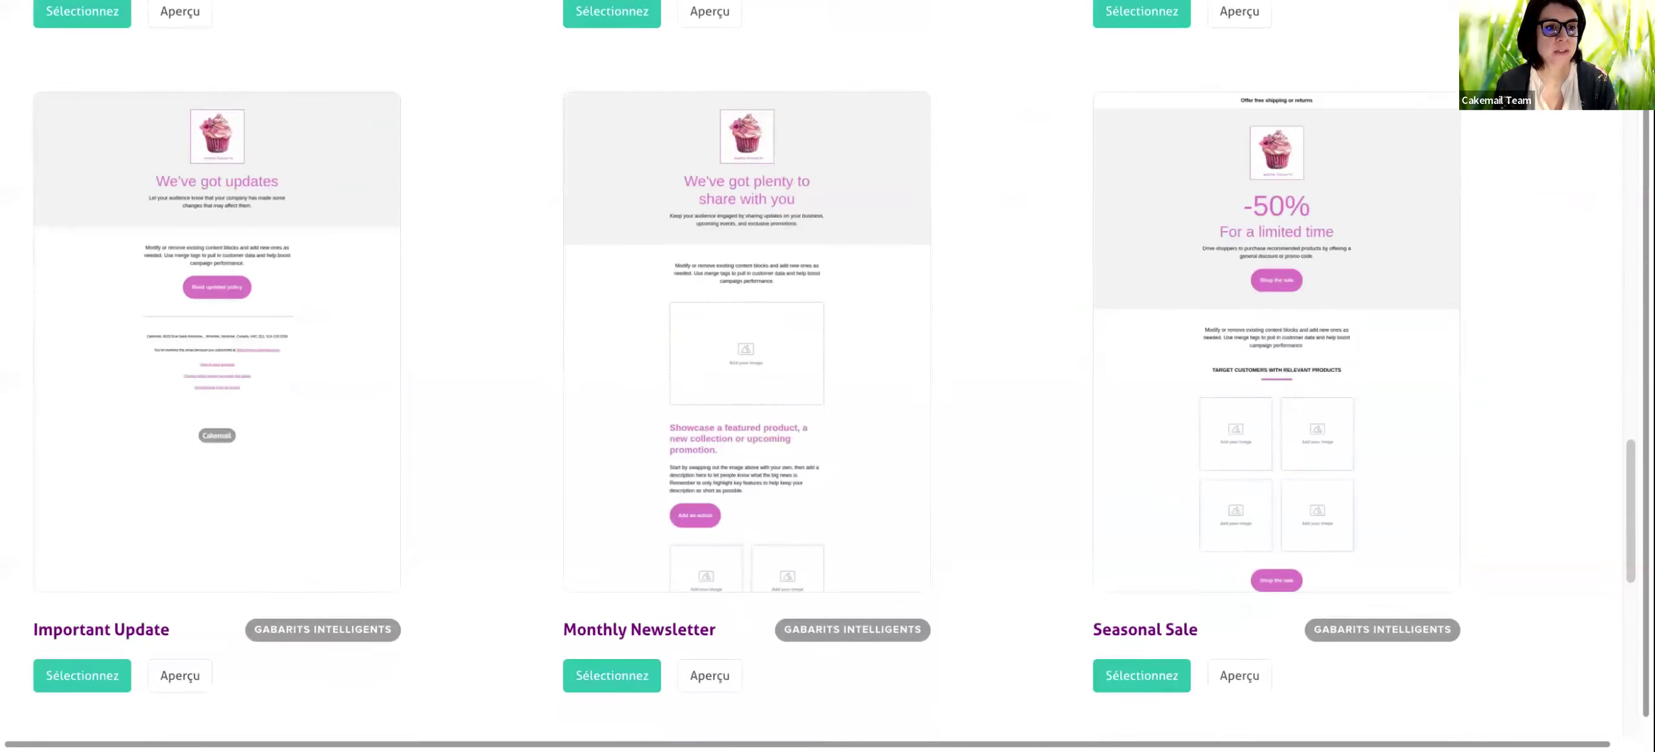
{"action": "scroll", "coordinate": [833, 368], "scroll_direction": "up", "scroll_amount": 4}
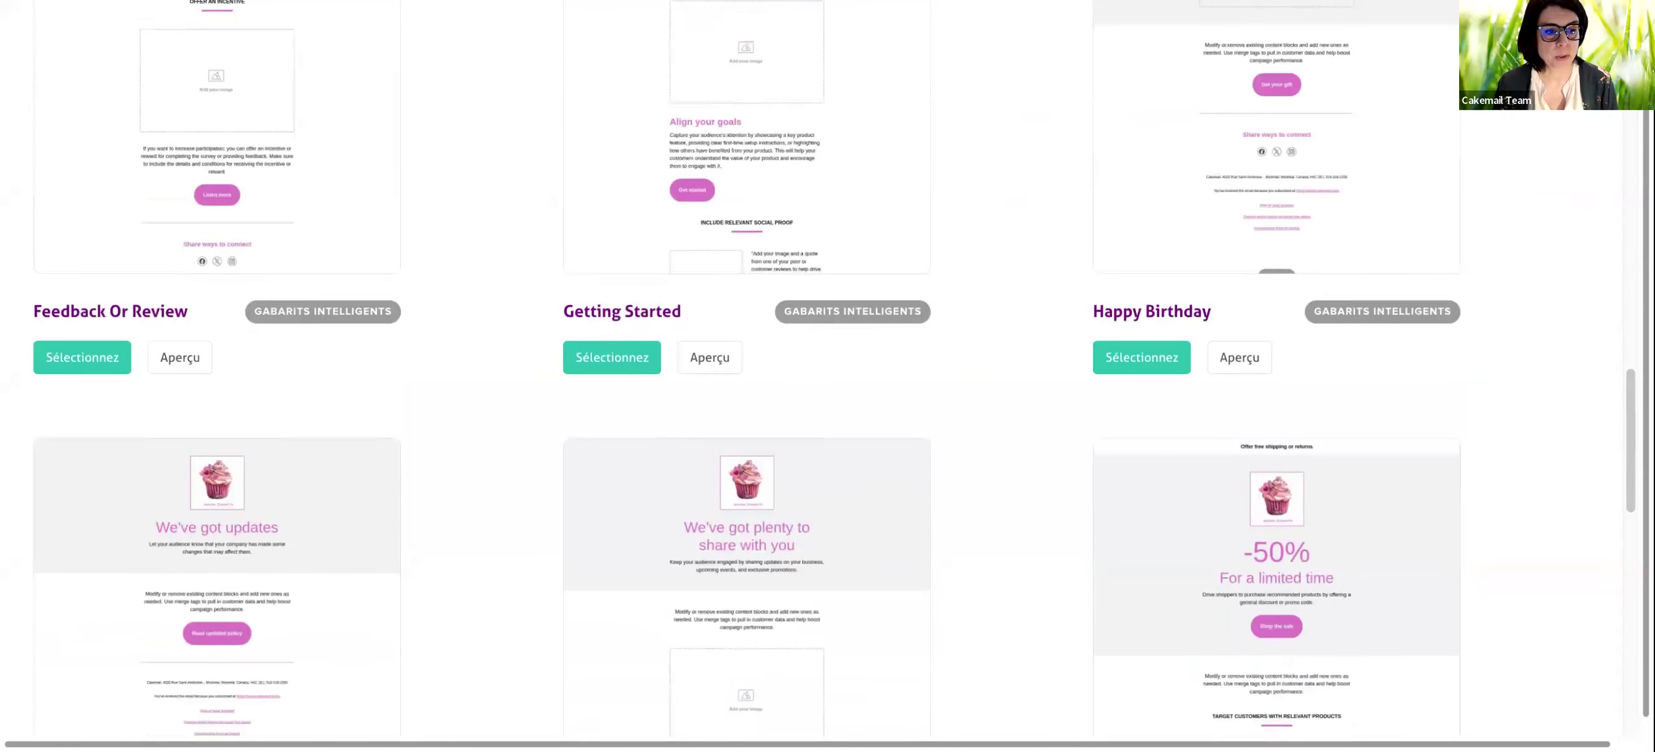
{"action": "scroll", "coordinate": [846, 259], "scroll_direction": "up", "scroll_amount": 5}
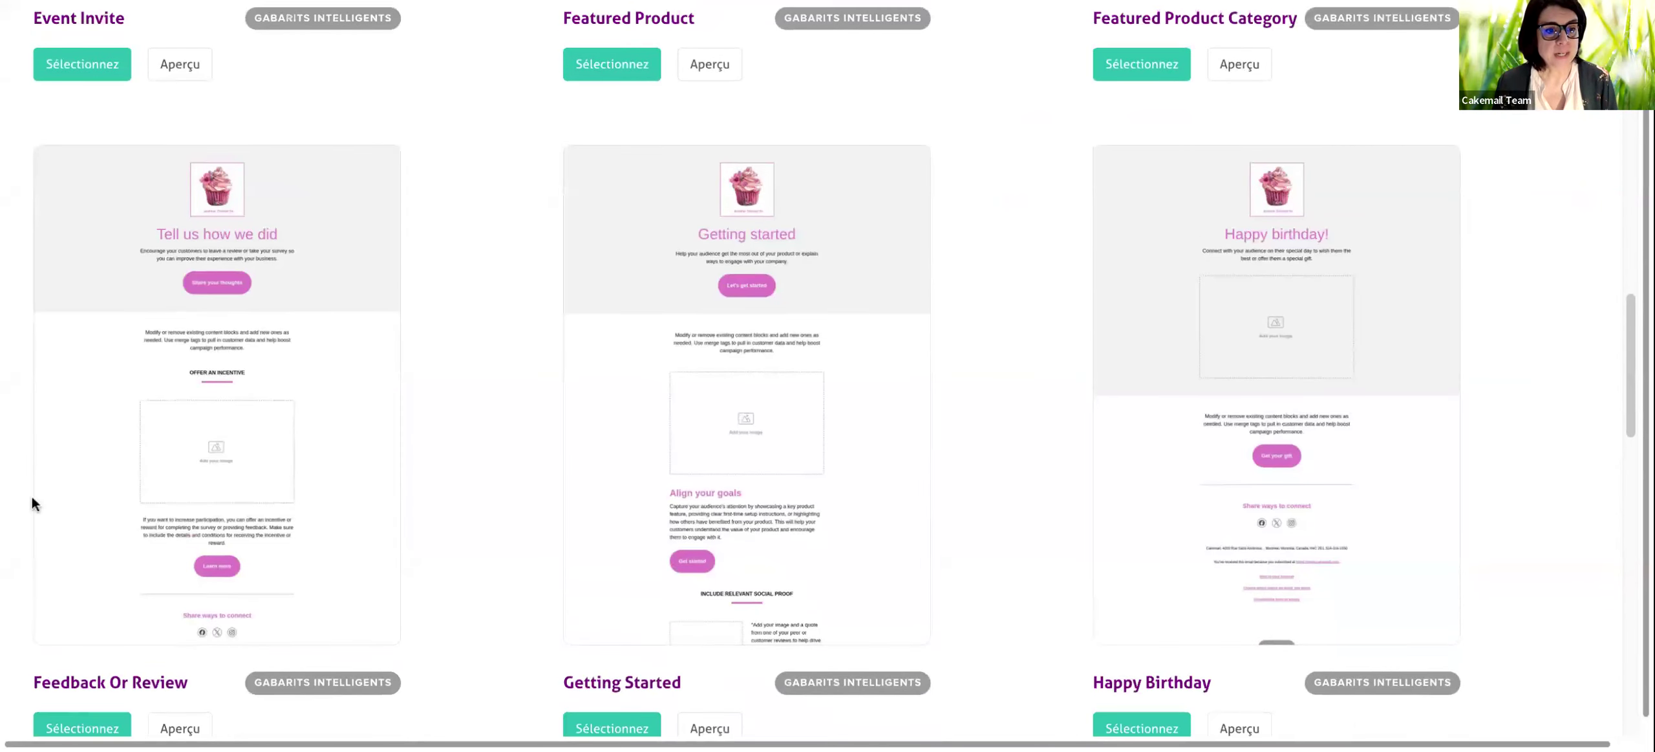
{"action": "scroll", "coordinate": [826, 362], "scroll_direction": "up", "scroll_amount": 5}
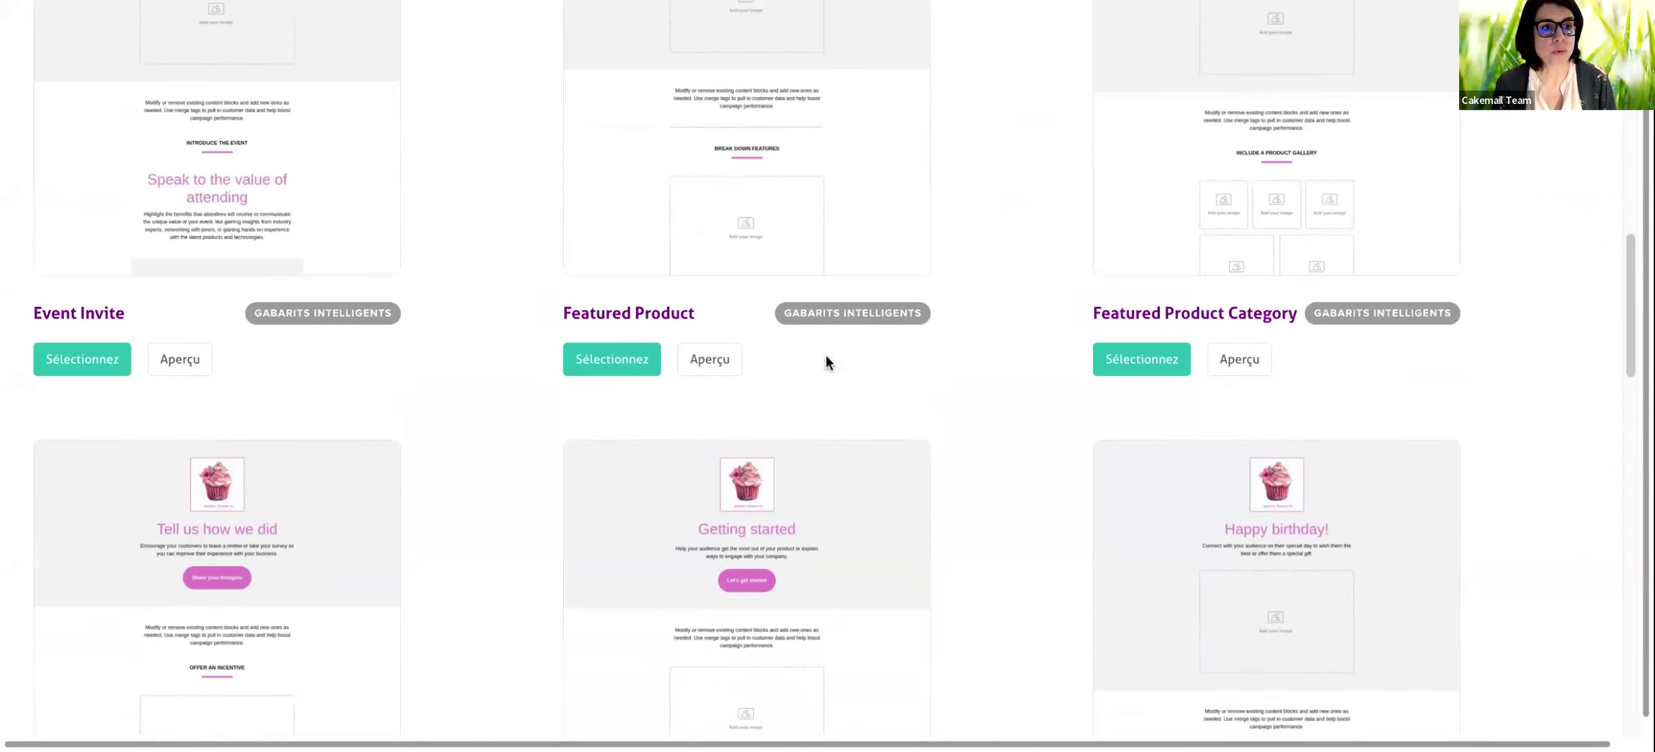
{"action": "scroll", "coordinate": [826, 356], "scroll_direction": "up", "scroll_amount": 2}
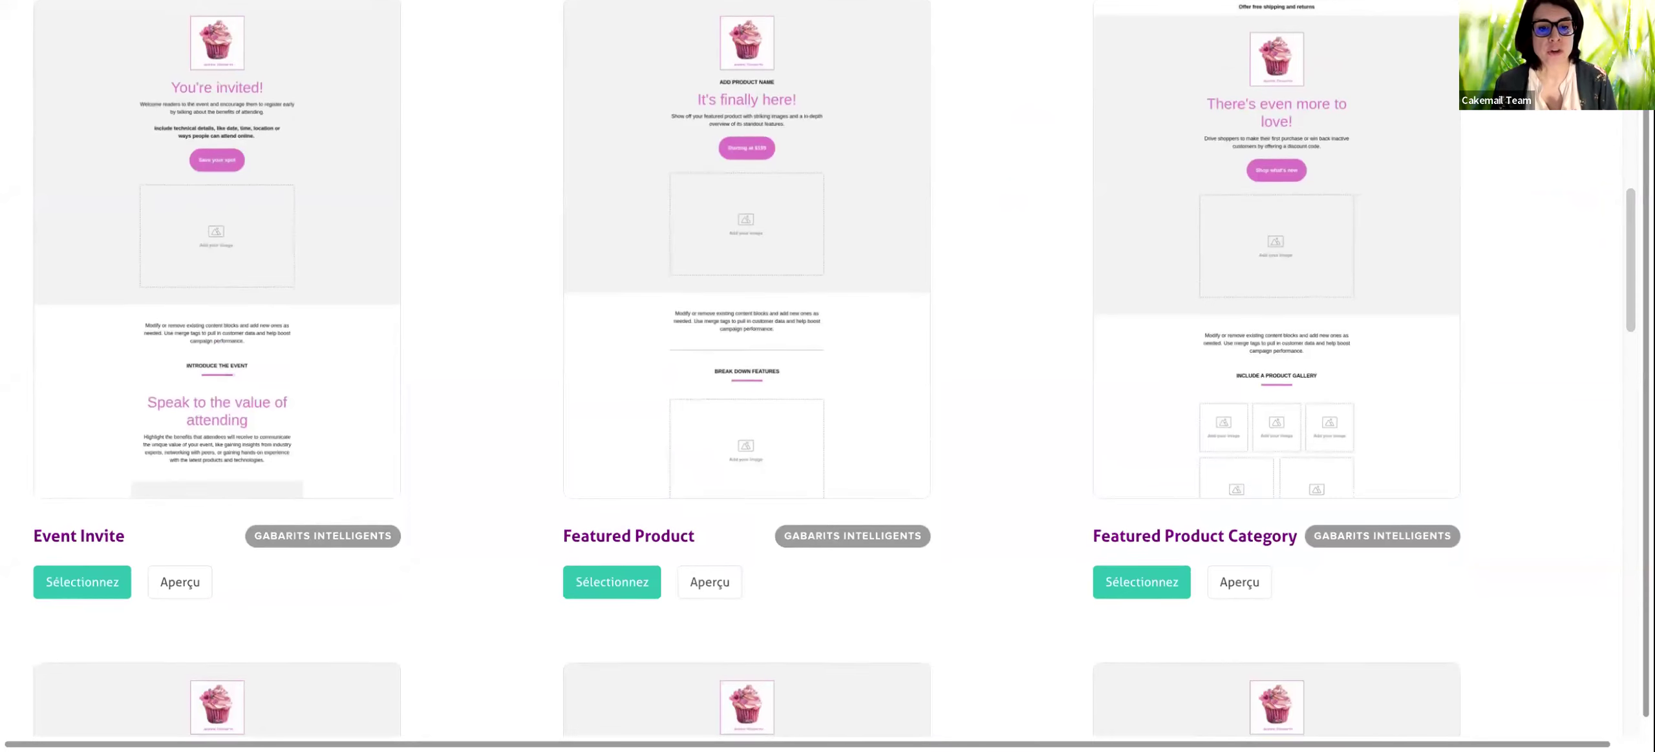
Choose the smart template Getting Started for the campaign and open it in the email content editor.
{"action": "scroll", "coordinate": [826, 375], "scroll_direction": "down", "scroll_amount": 5}
{"action": "scroll", "coordinate": [826, 375], "scroll_direction": "down", "scroll_amount": 4}
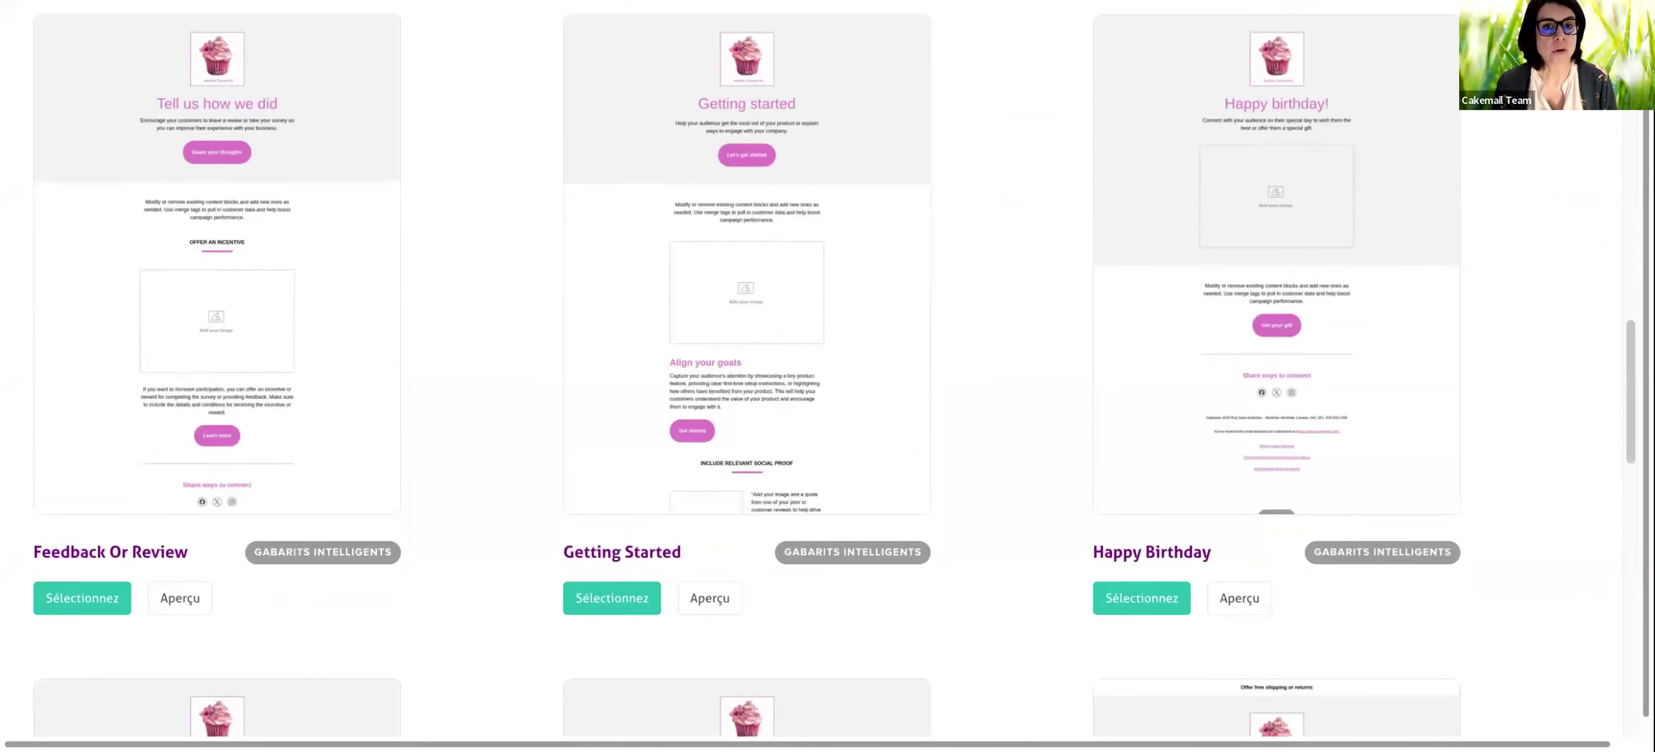
{"action": "scroll", "coordinate": [826, 375], "scroll_direction": "up", "scroll_amount": 9}
{"action": "scroll", "coordinate": [590, 612], "scroll_direction": "down", "scroll_amount": 10}
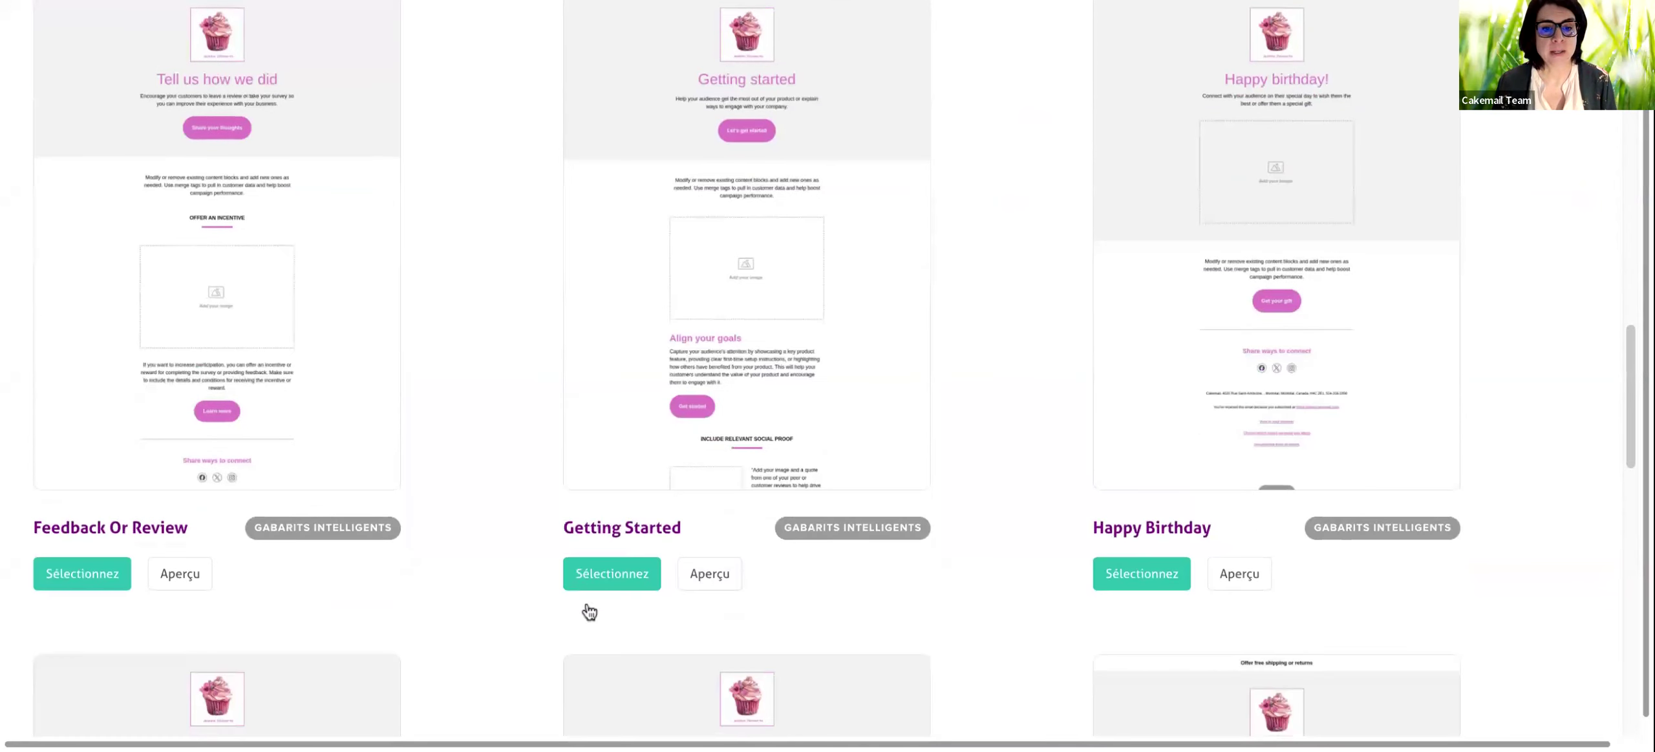
{"action": "left_click", "coordinate": [611, 575]}
{"action": "left_click", "coordinate": [888, 431]}
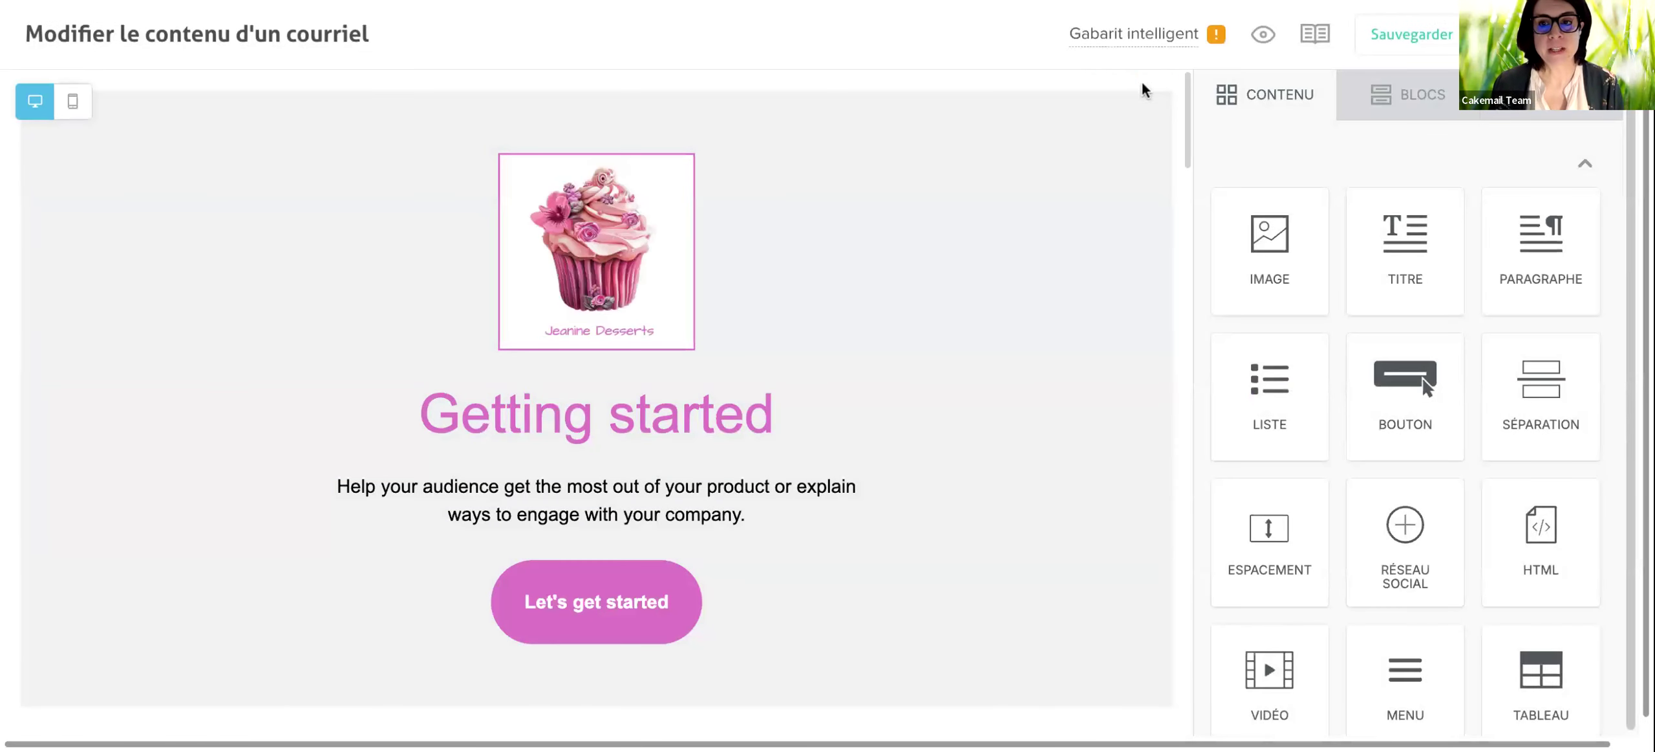
Show the properties of the "Getting started" title and of the "Let's get started" button.
{"action": "mouse_move", "coordinate": [1144, 46]}
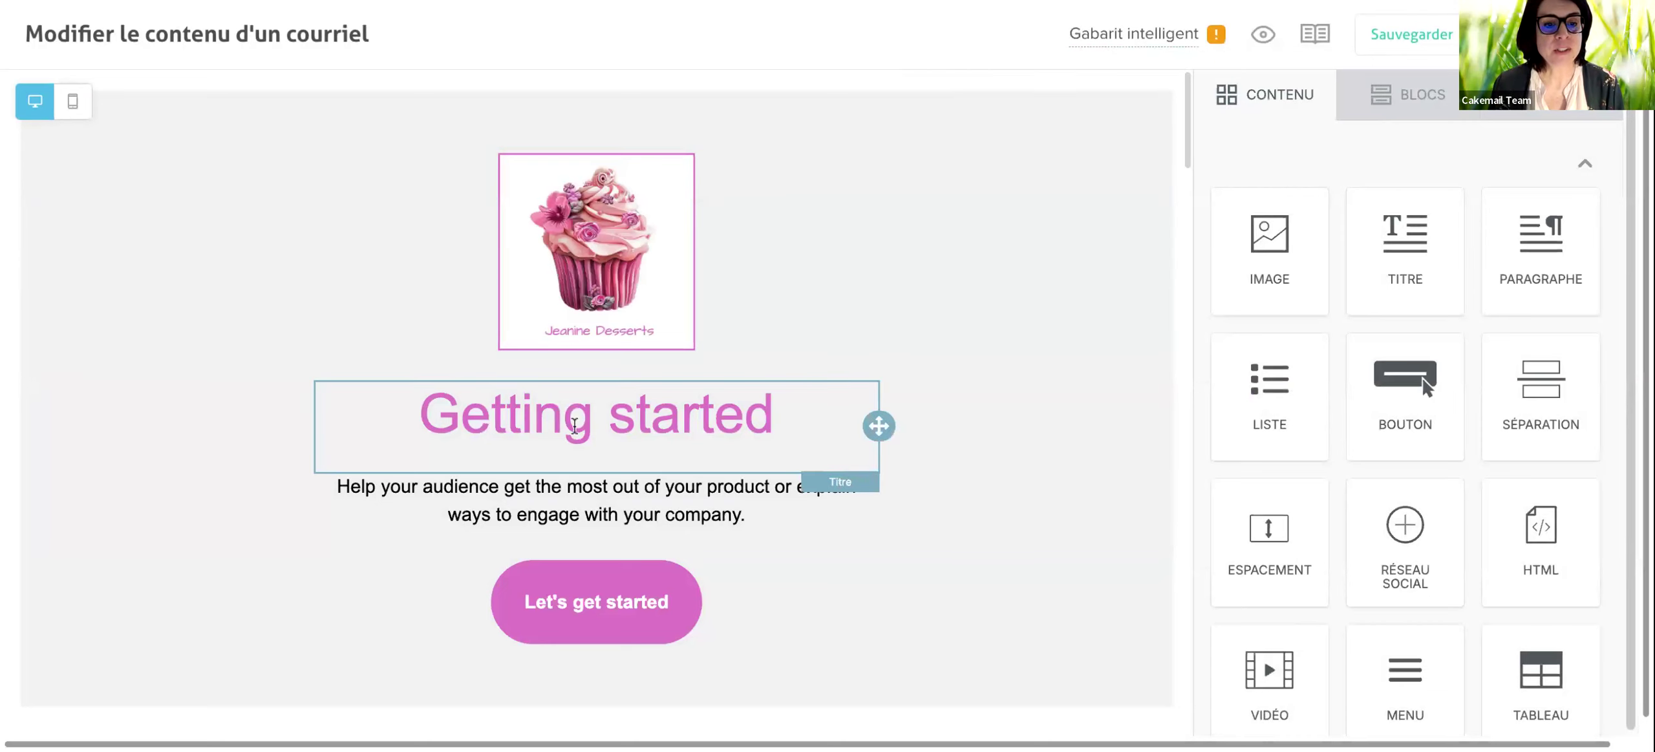
{"action": "triple_click", "coordinate": [574, 424]}
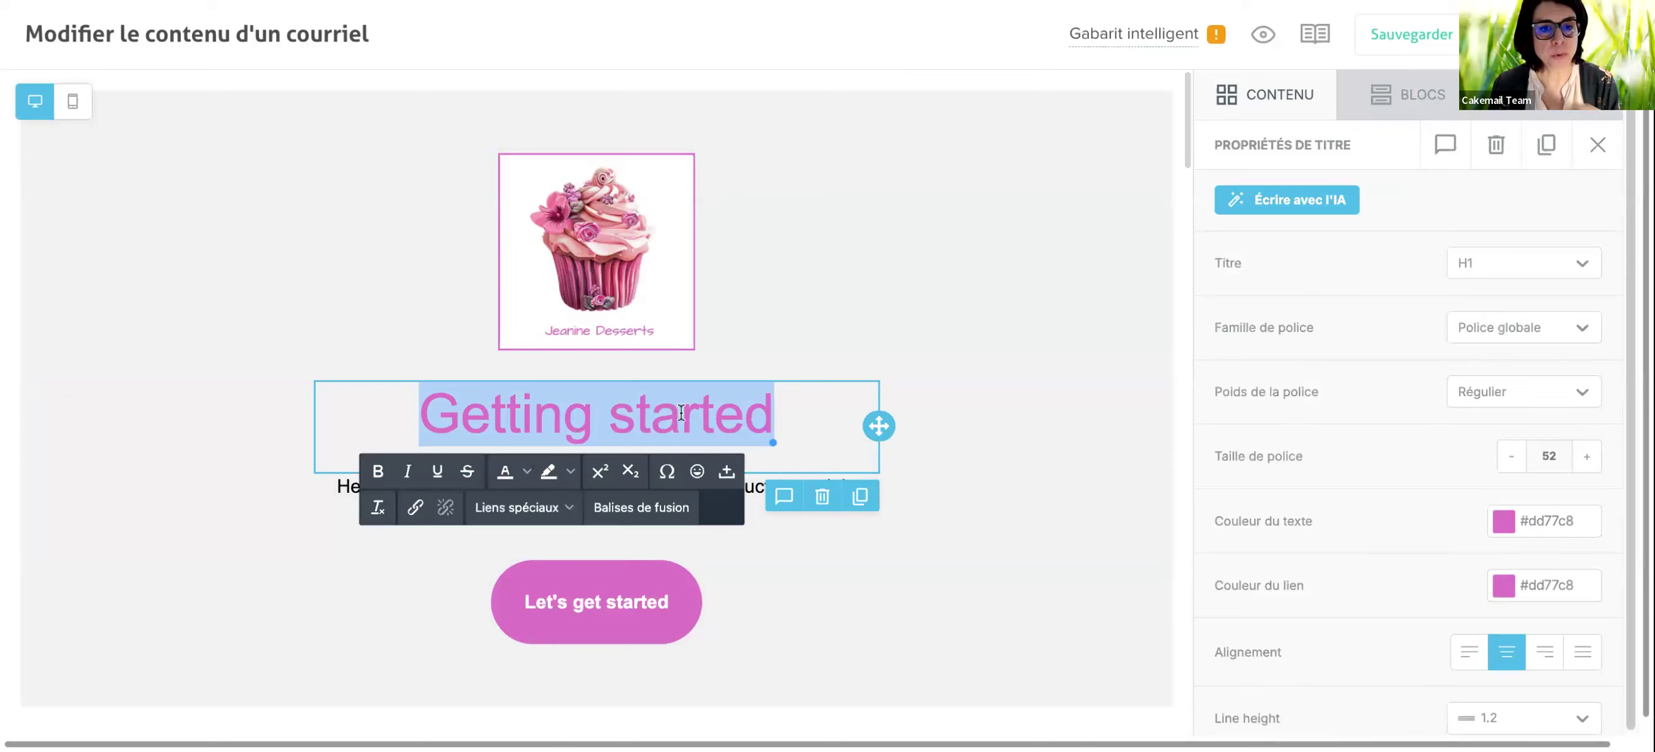
{"action": "left_click", "coordinate": [975, 353]}
{"action": "left_click", "coordinate": [670, 592]}
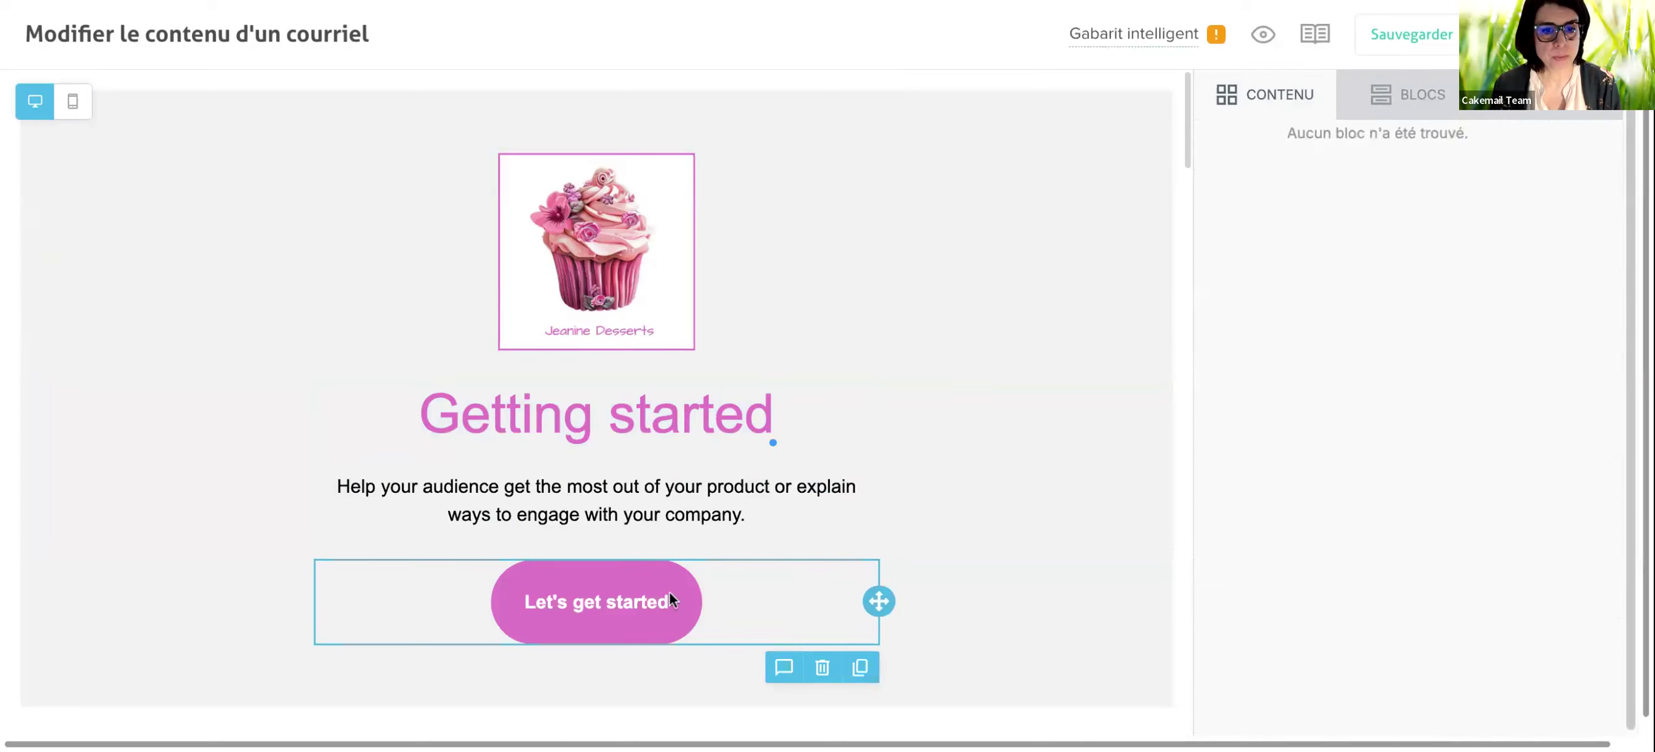
Examine the template's content rows, including the image placeholders, the "Align your goals" text and the social proof section.
{"action": "scroll", "coordinate": [669, 592], "scroll_direction": "down", "scroll_amount": 3}
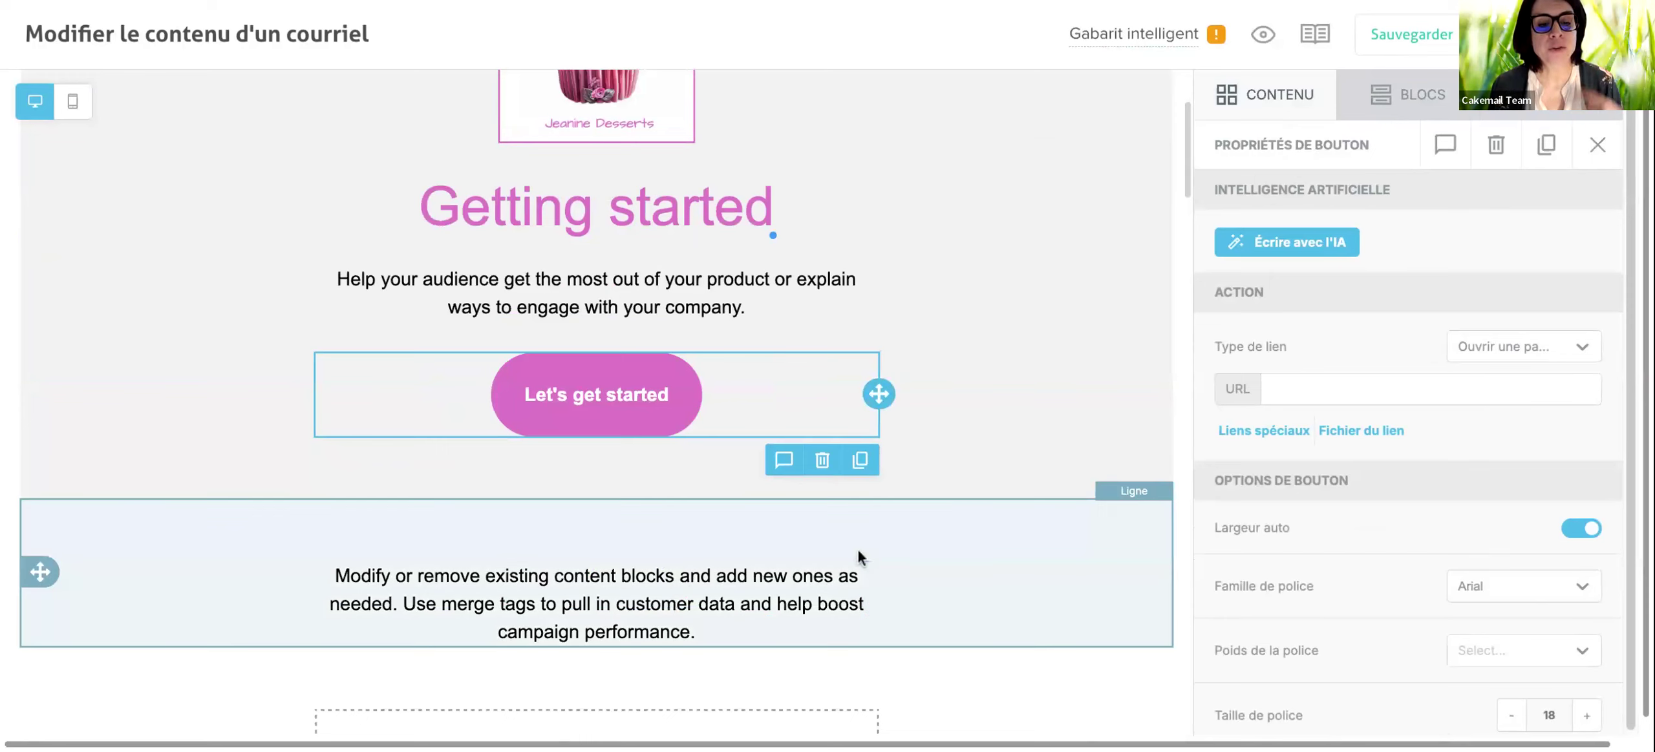
{"action": "scroll", "coordinate": [891, 546], "scroll_direction": "down", "scroll_amount": 4}
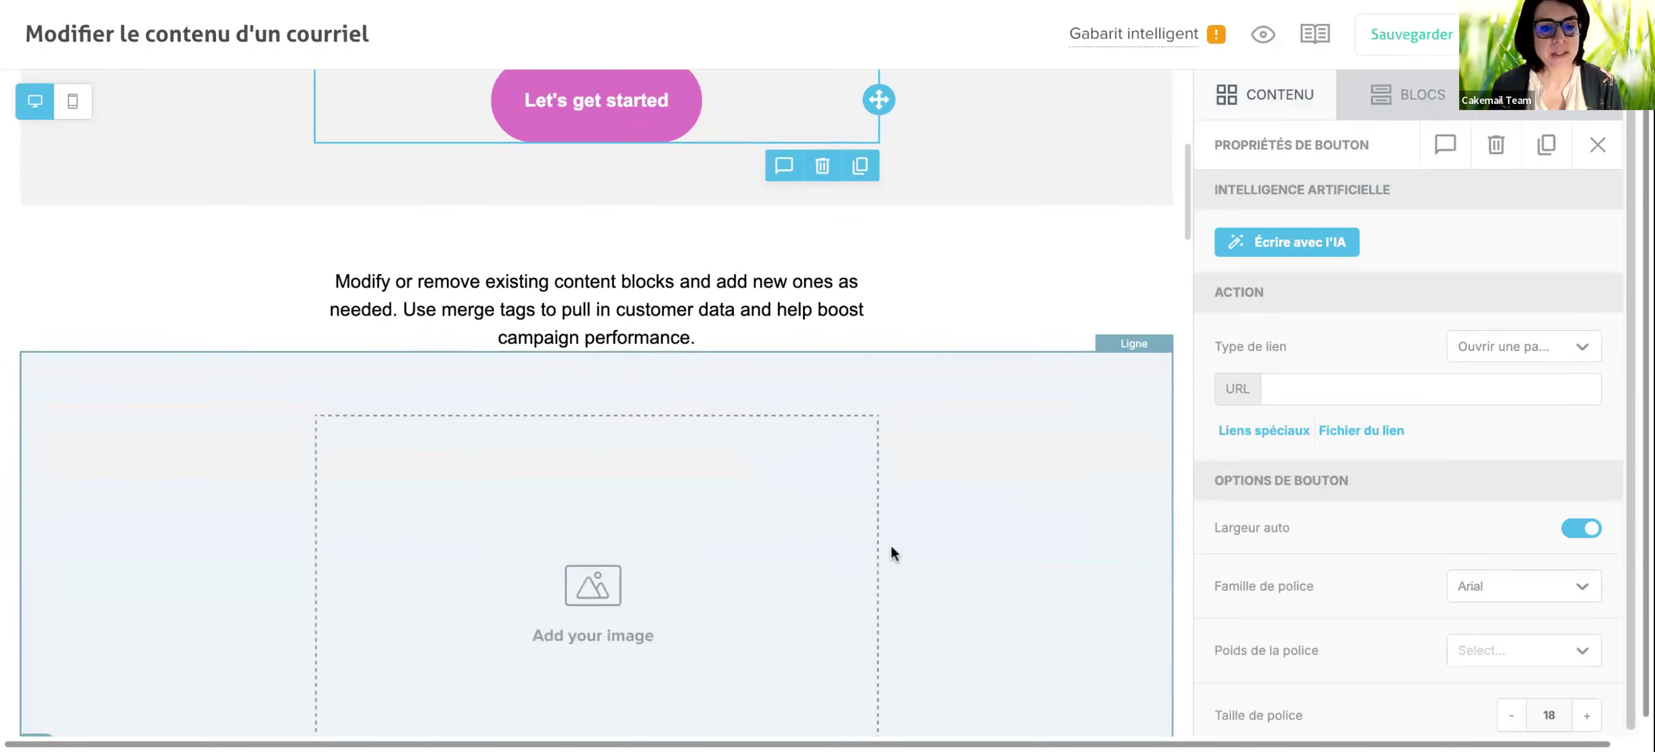
{"action": "scroll", "coordinate": [890, 546], "scroll_direction": "down", "scroll_amount": 7}
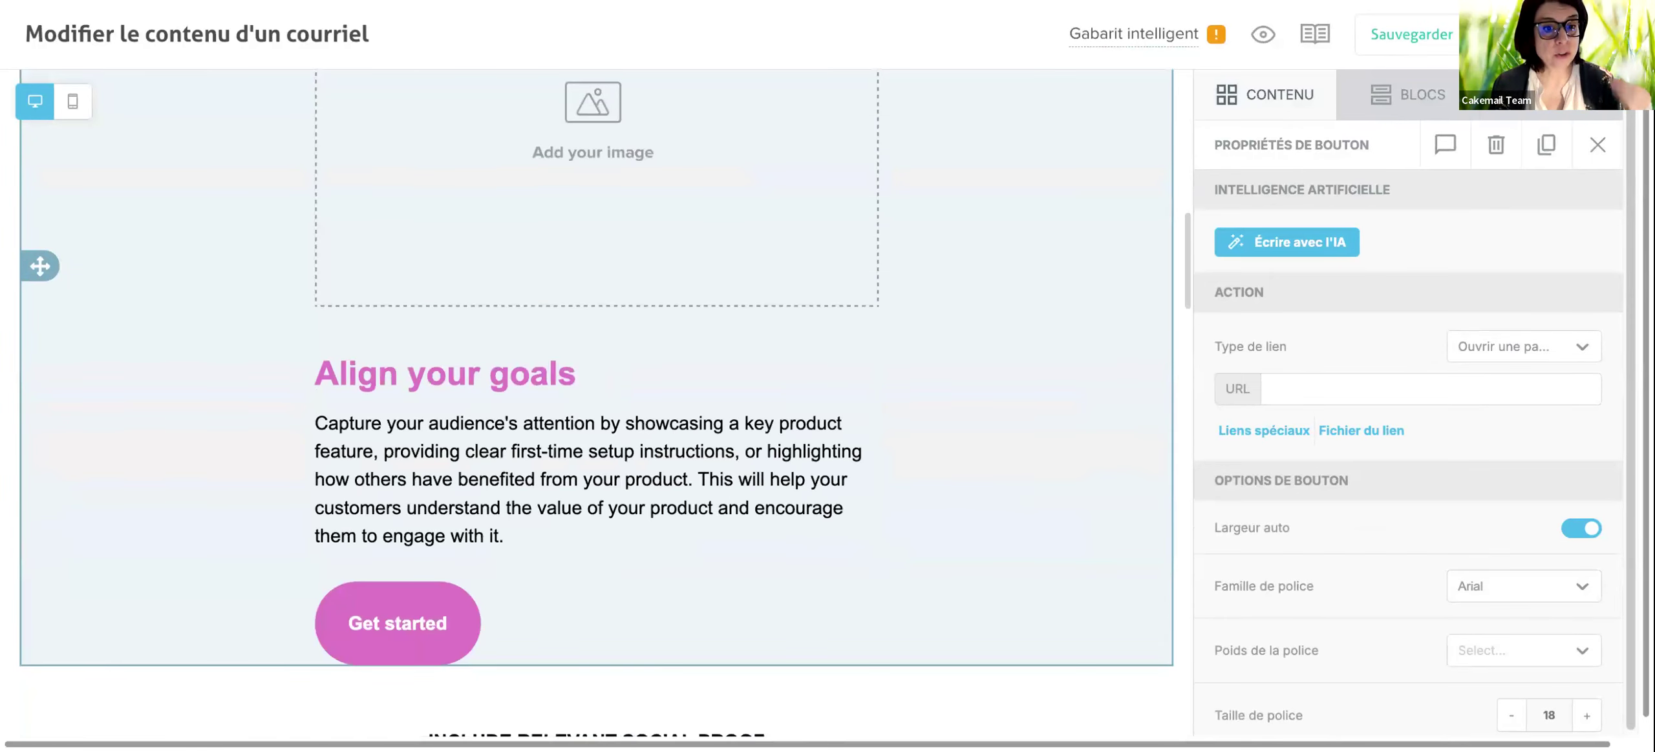
{"action": "scroll", "coordinate": [890, 545], "scroll_direction": "down", "scroll_amount": 10}
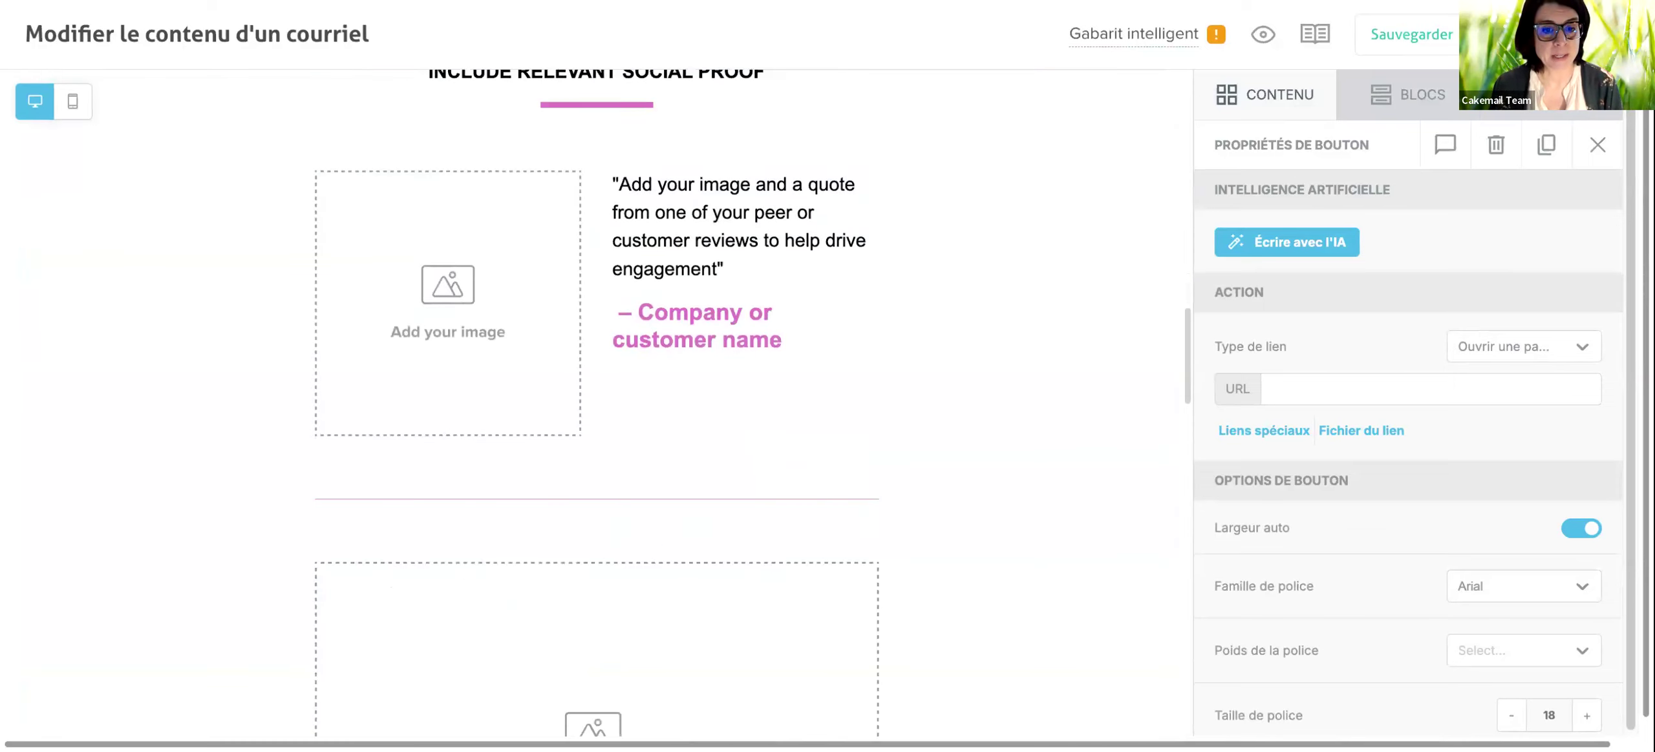
{"action": "scroll", "coordinate": [596, 404], "scroll_direction": "up", "scroll_amount": 2}
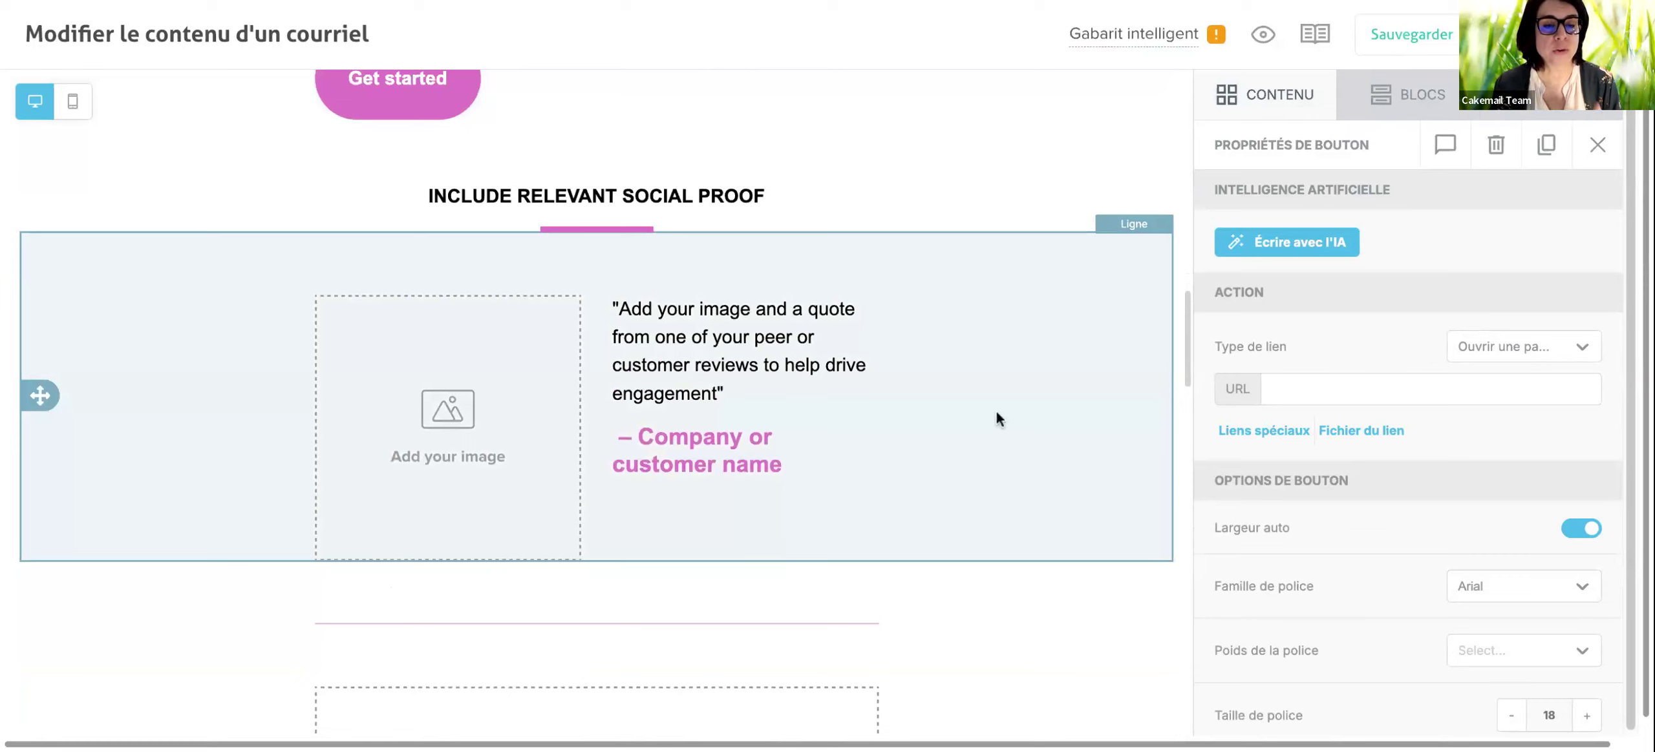
{"action": "scroll", "coordinate": [996, 412], "scroll_direction": "down", "scroll_amount": 3}
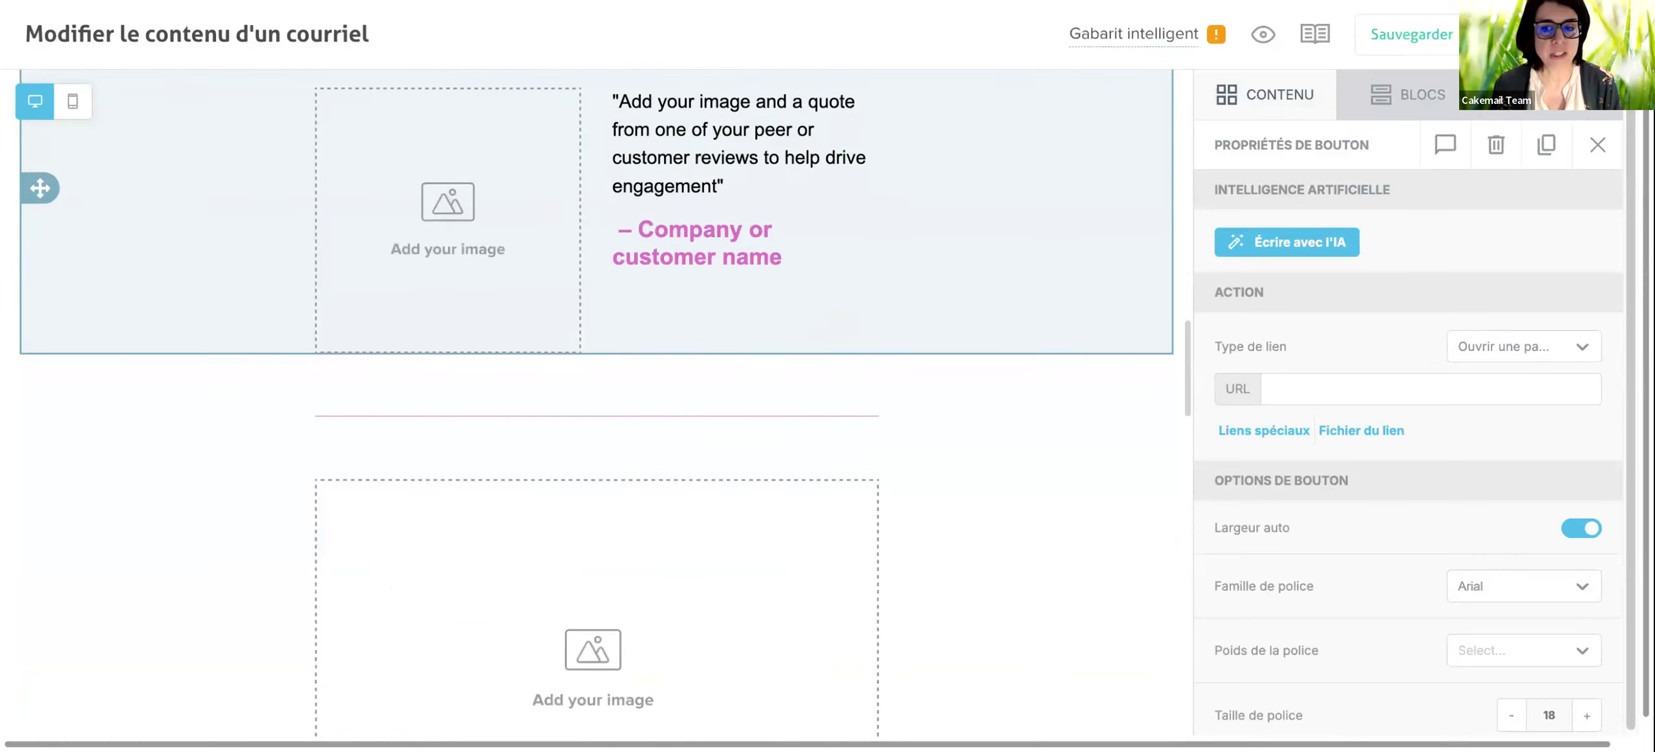
{"action": "scroll", "coordinate": [714, 381], "scroll_direction": "down", "scroll_amount": 1}
{"action": "scroll", "coordinate": [1014, 504], "scroll_direction": "down", "scroll_amount": 1}
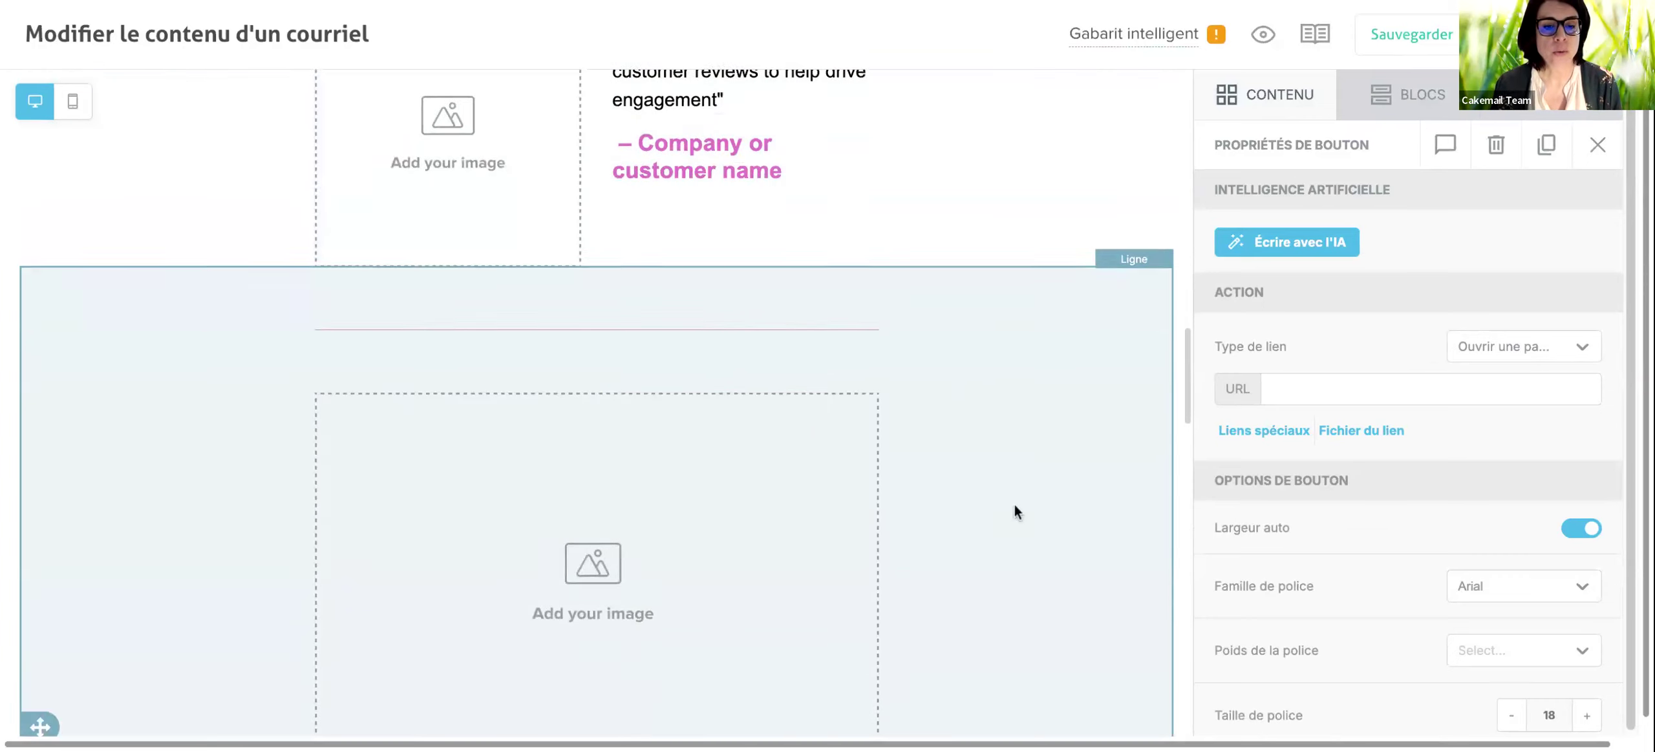
{"action": "scroll", "coordinate": [1014, 504], "scroll_direction": "up", "scroll_amount": 10}
{"action": "scroll", "coordinate": [1013, 504], "scroll_direction": "down", "scroll_amount": 6}
{"action": "scroll", "coordinate": [1013, 505], "scroll_direction": "up", "scroll_amount": 15}
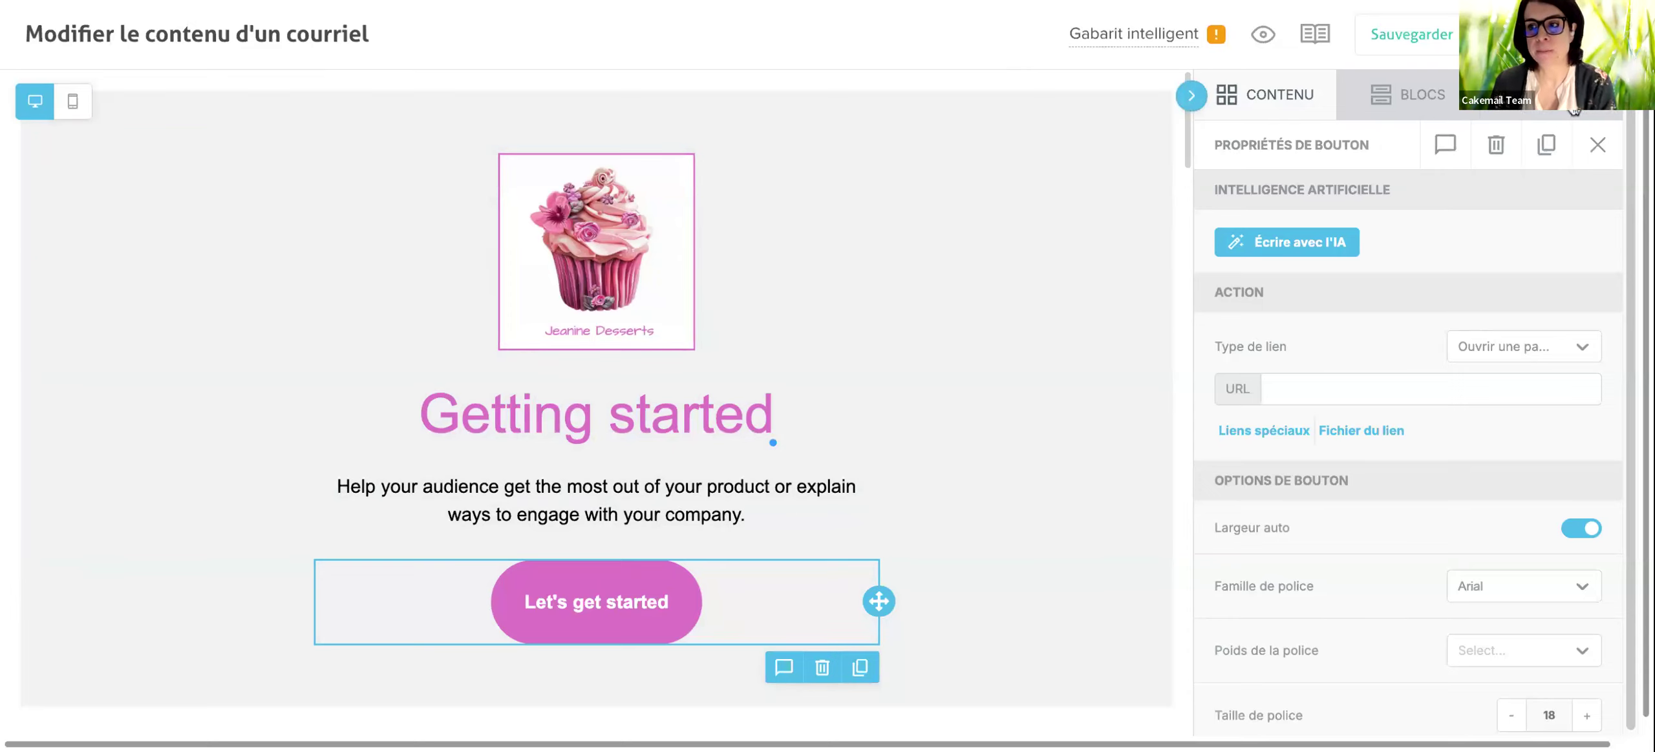
In the email's design settings, set the general background colour to the magenta preset #d512c2 and check it in the layout.
{"action": "left_click", "coordinate": [1574, 103]}
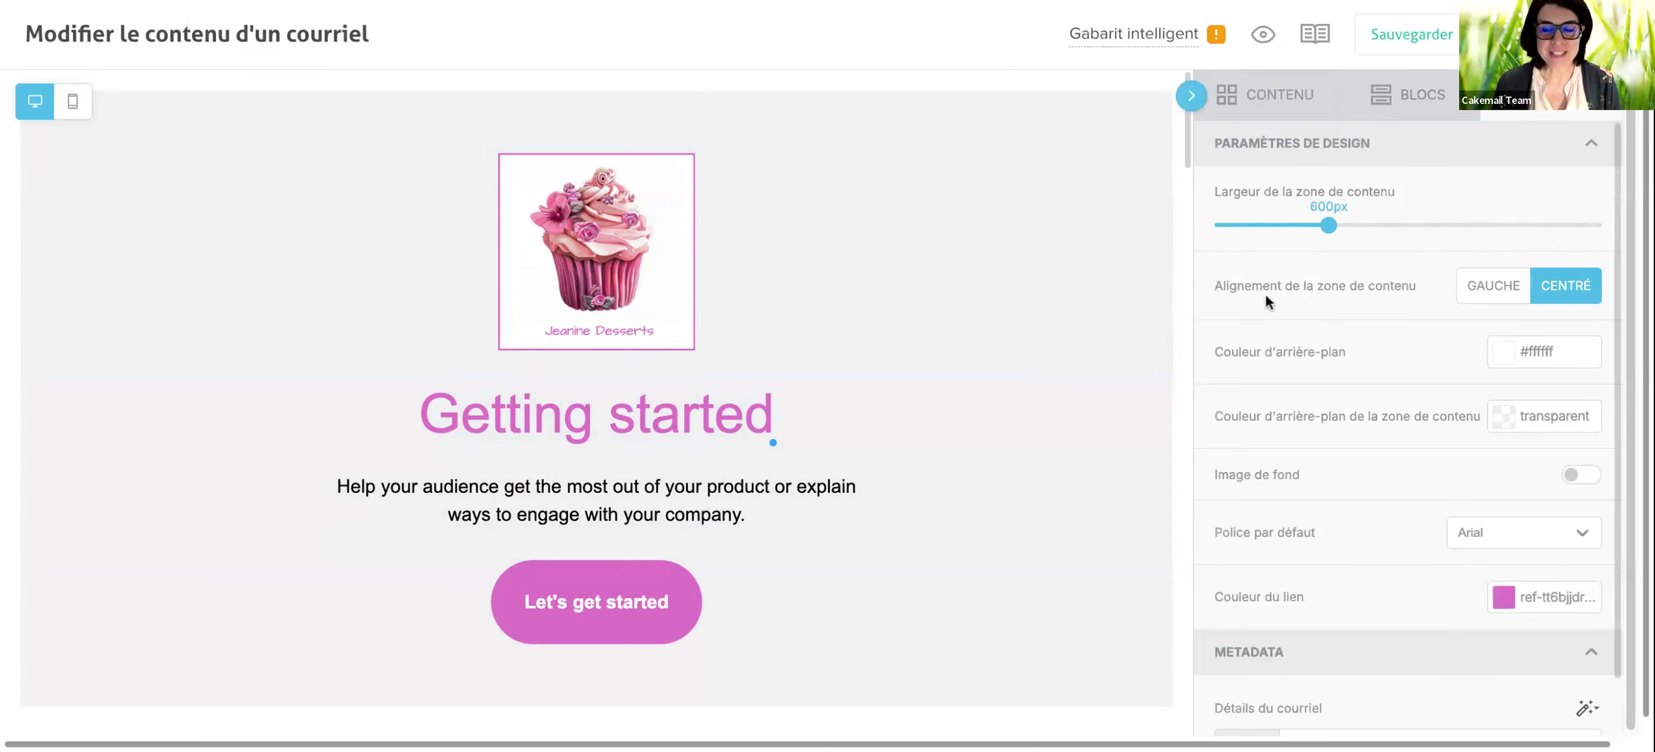
{"action": "scroll", "coordinate": [882, 465], "scroll_direction": "down", "scroll_amount": 2}
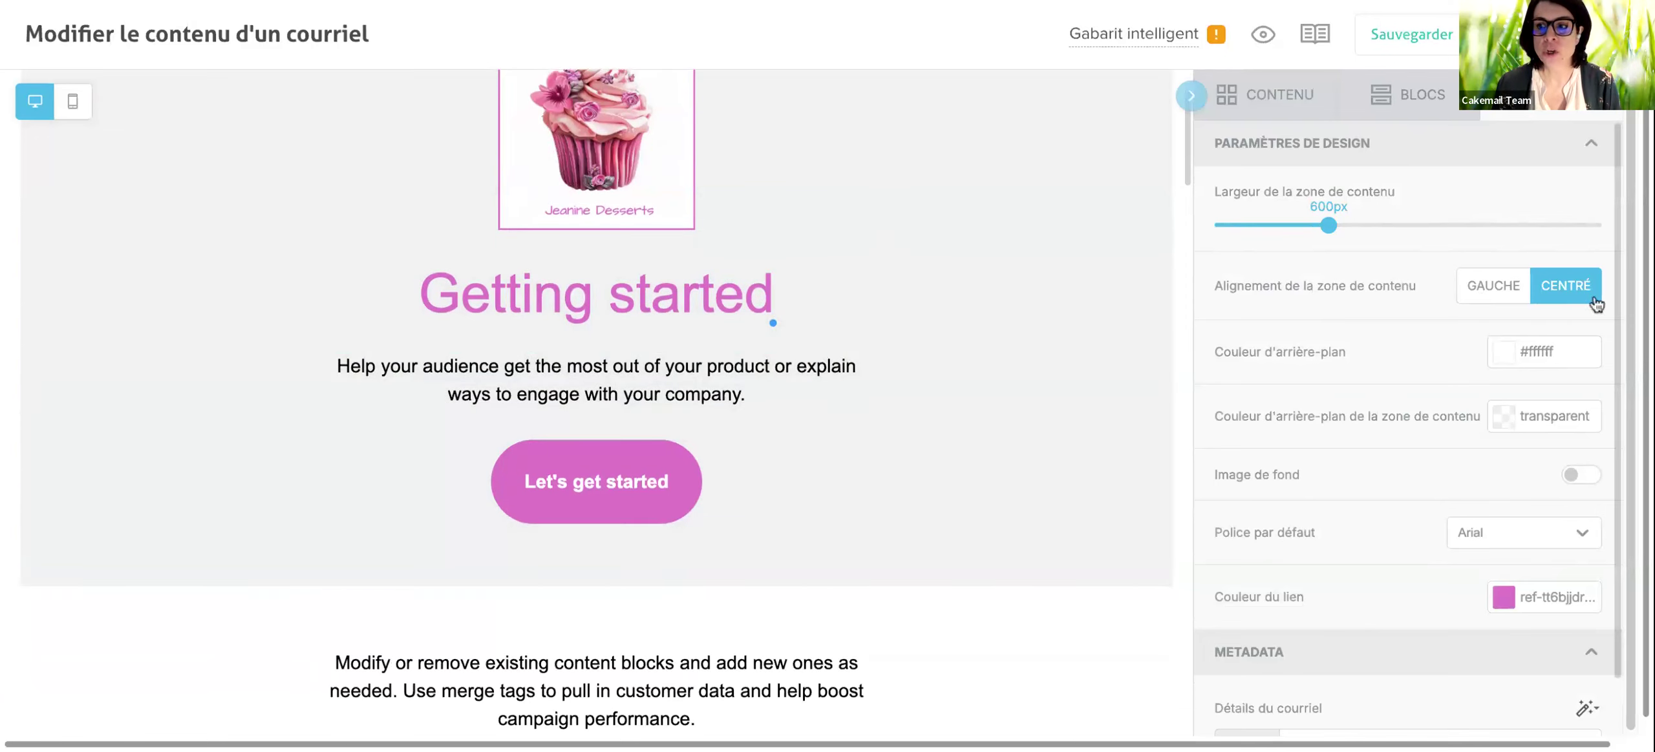
{"action": "left_click", "coordinate": [1512, 355]}
{"action": "left_click", "coordinate": [1350, 607]}
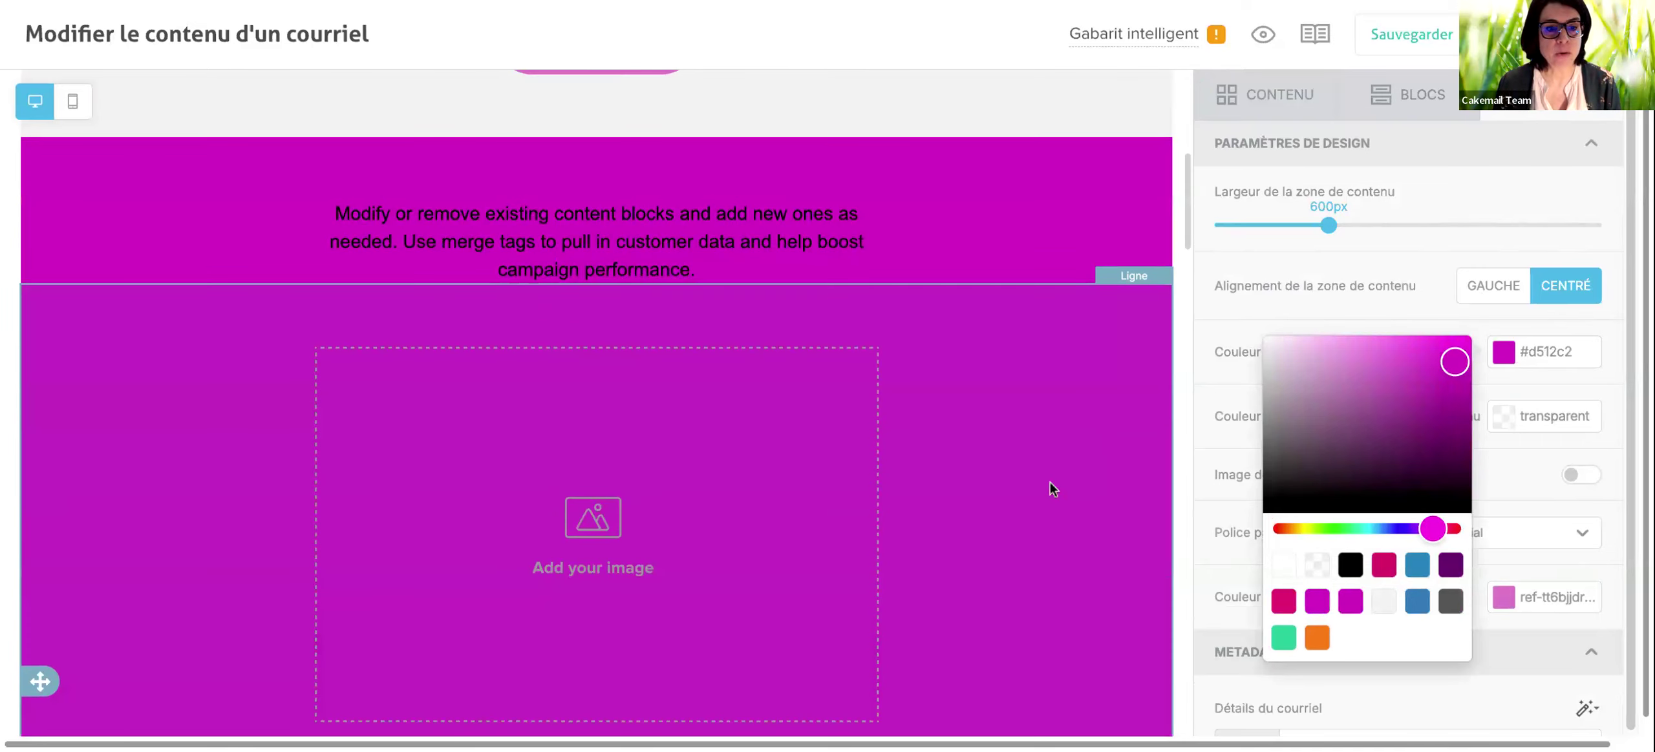
{"action": "scroll", "coordinate": [1051, 489], "scroll_direction": "down", "scroll_amount": 5}
{"action": "scroll", "coordinate": [1054, 487], "scroll_direction": "up", "scroll_amount": 10}
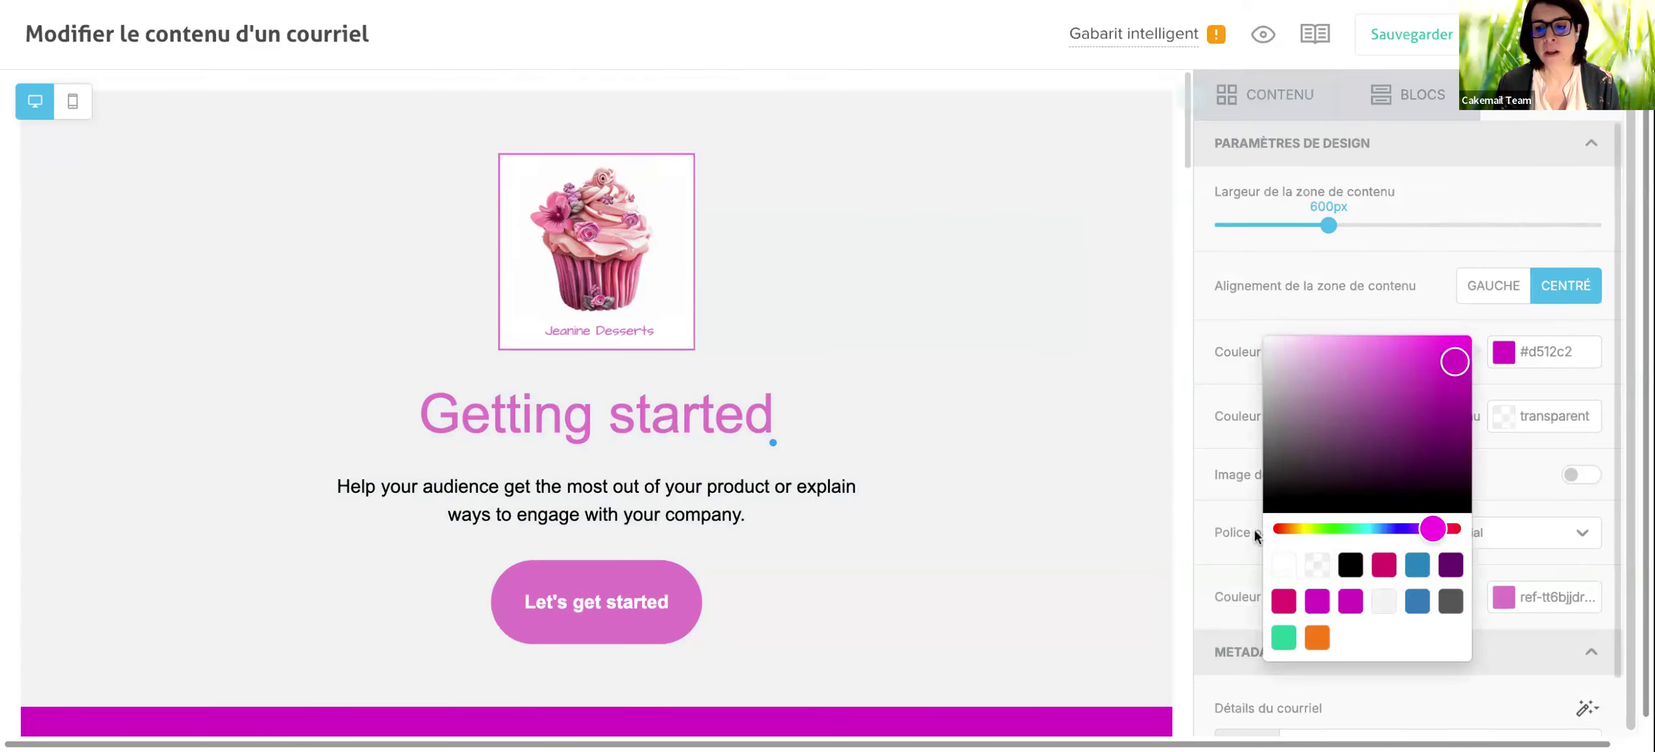
Set the email's general background colour to white #ffffff and check it further down the layout.
{"action": "left_click", "coordinate": [1285, 566]}
{"action": "left_click", "coordinate": [1285, 567]}
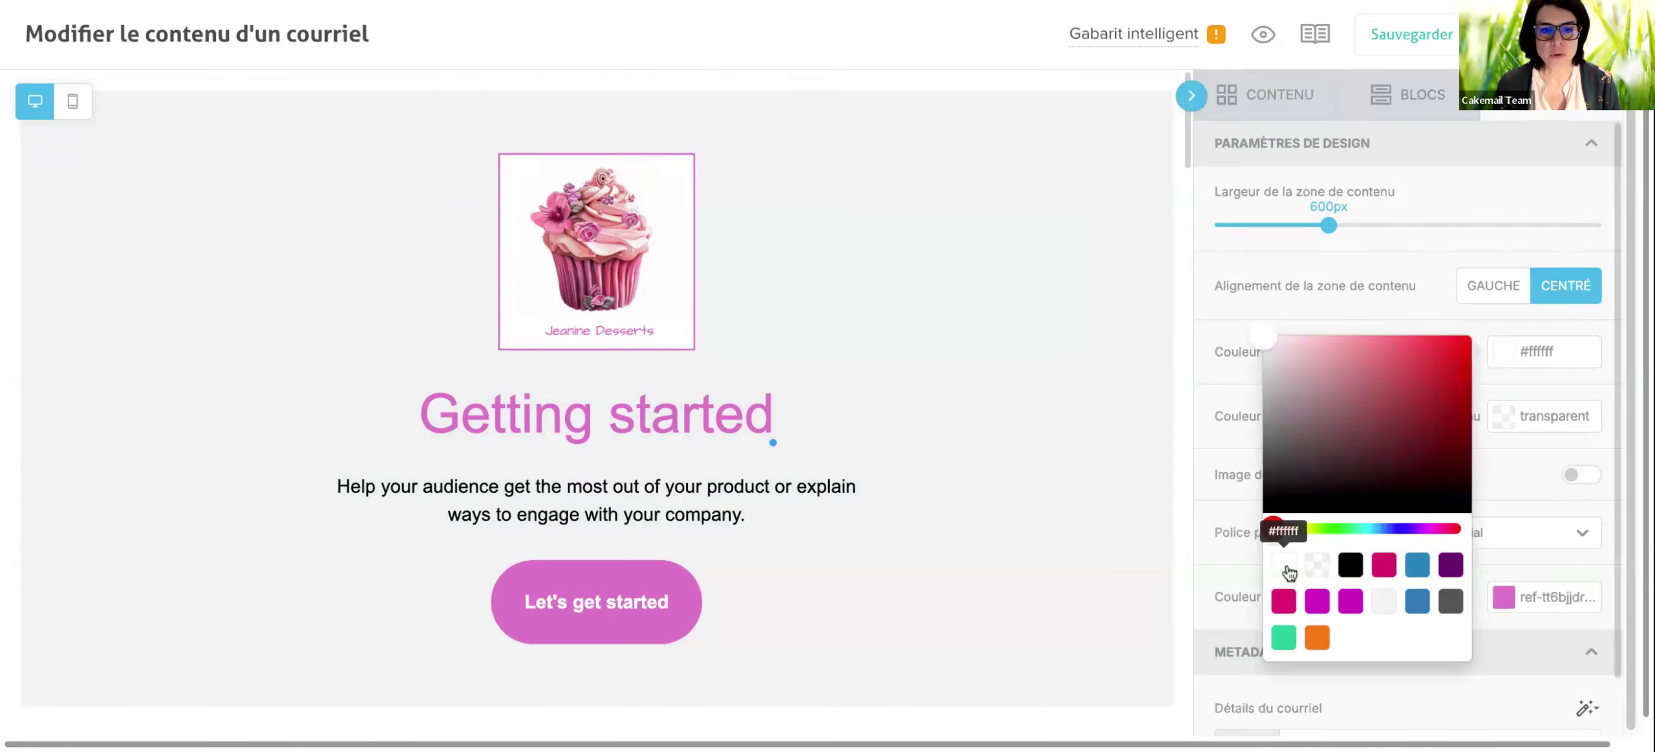
{"action": "scroll", "coordinate": [1055, 515], "scroll_direction": "down", "scroll_amount": 8}
{"action": "scroll", "coordinate": [1058, 519], "scroll_direction": "down", "scroll_amount": 8}
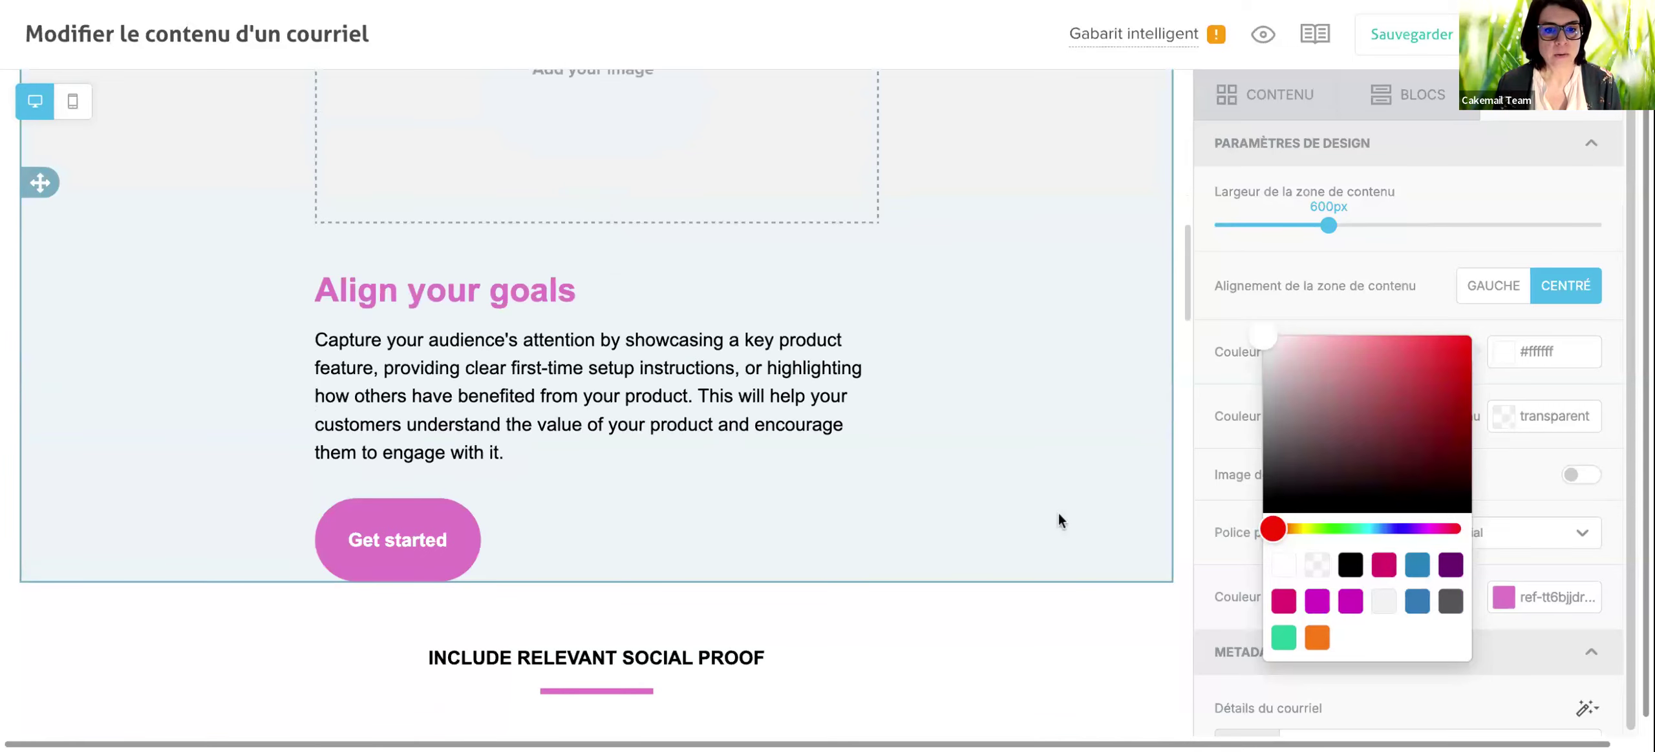
Set the row background colour of the "Include relevant social proof" row to white #ffffff.
{"action": "left_click", "coordinate": [1083, 645]}
{"action": "scroll", "coordinate": [1108, 402], "scroll_direction": "up", "scroll_amount": 8}
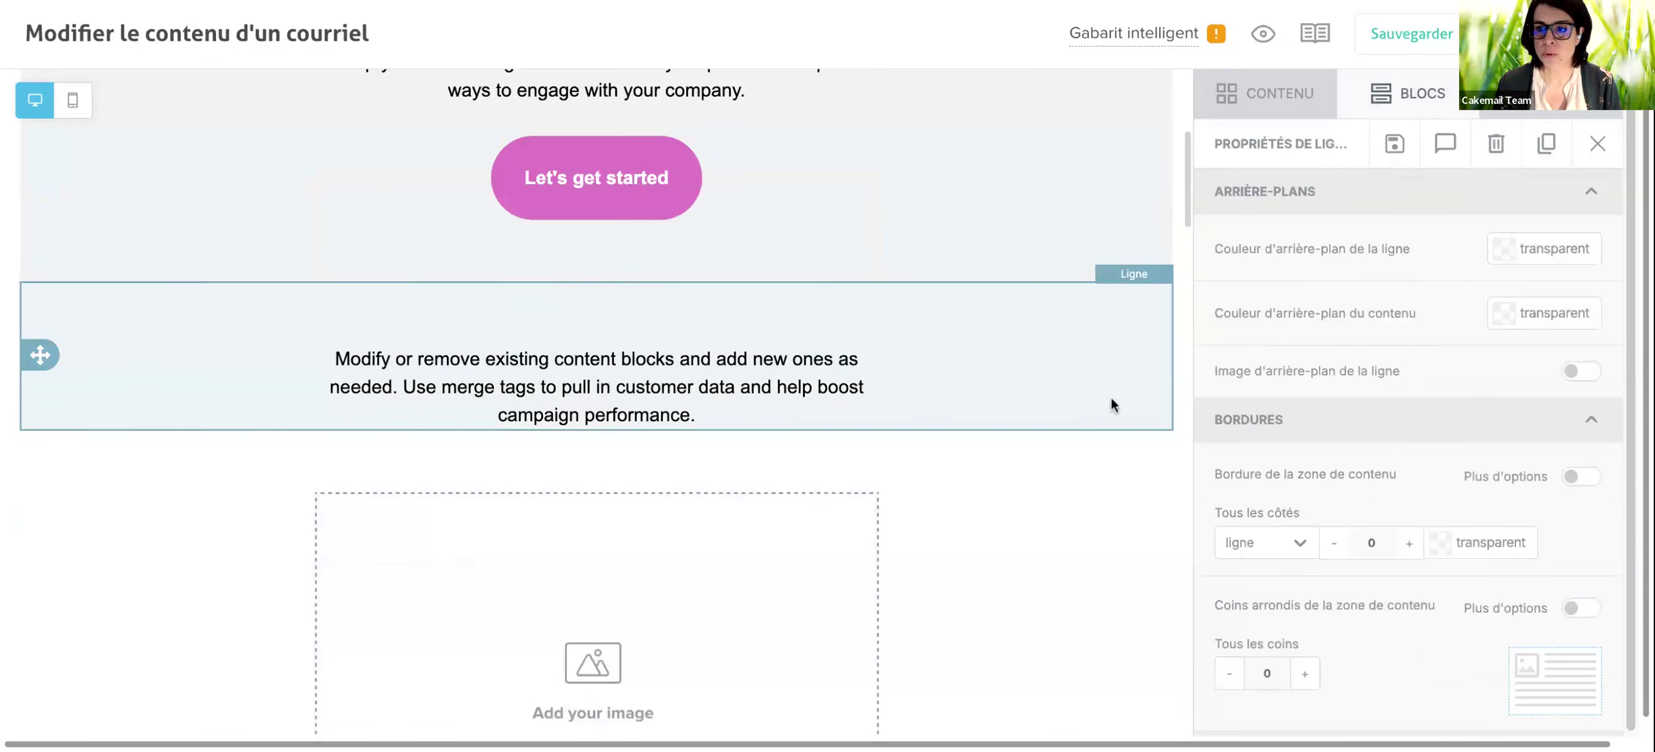
{"action": "left_click", "coordinate": [1513, 249]}
{"action": "left_click", "coordinate": [1315, 464]}
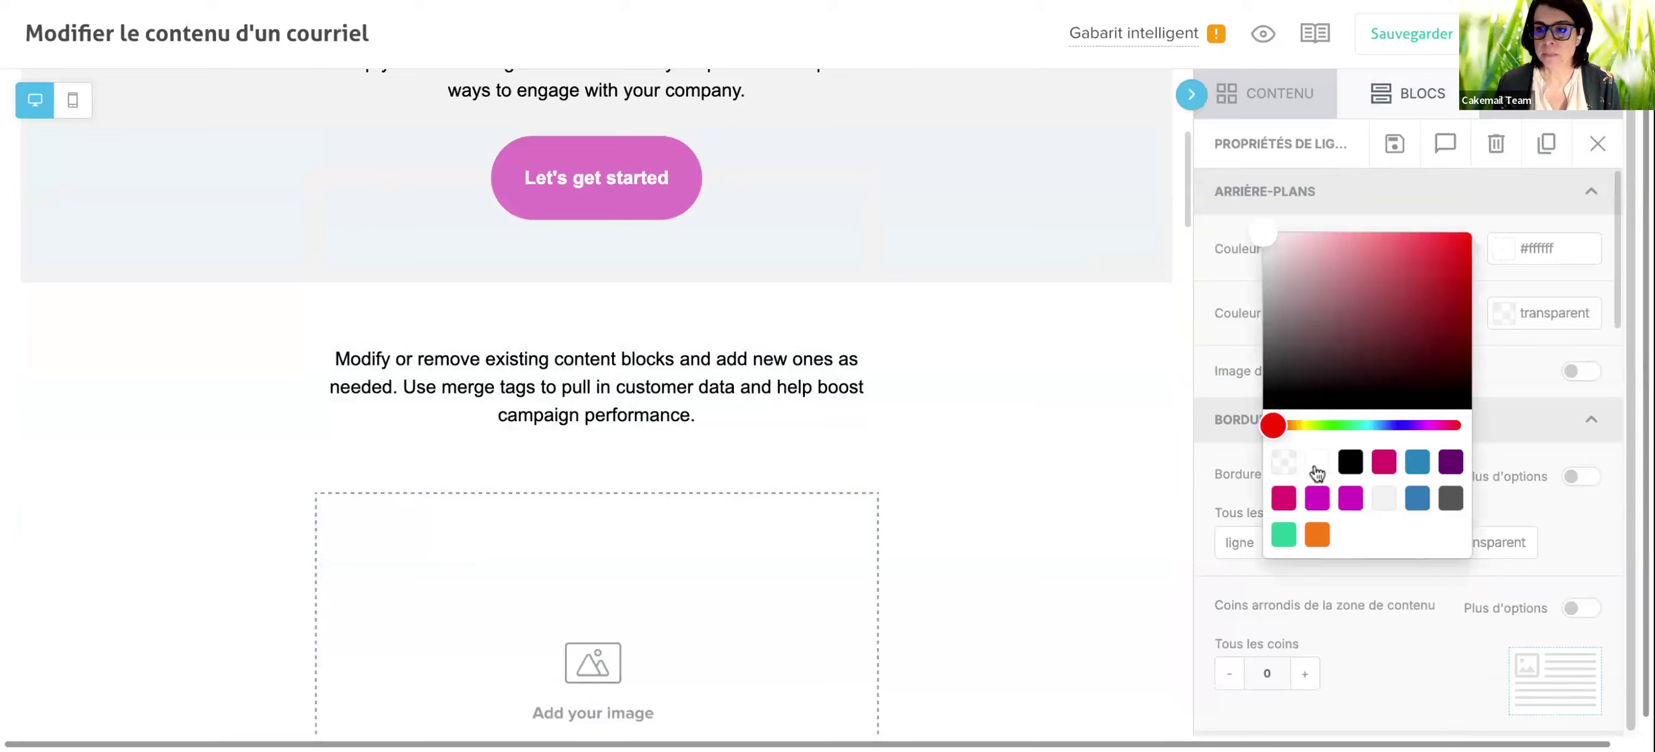
Try the magenta #d512c2 as the social proof row's content background, check it in the layout, and reset it to transparent.
{"action": "left_click", "coordinate": [1507, 322]}
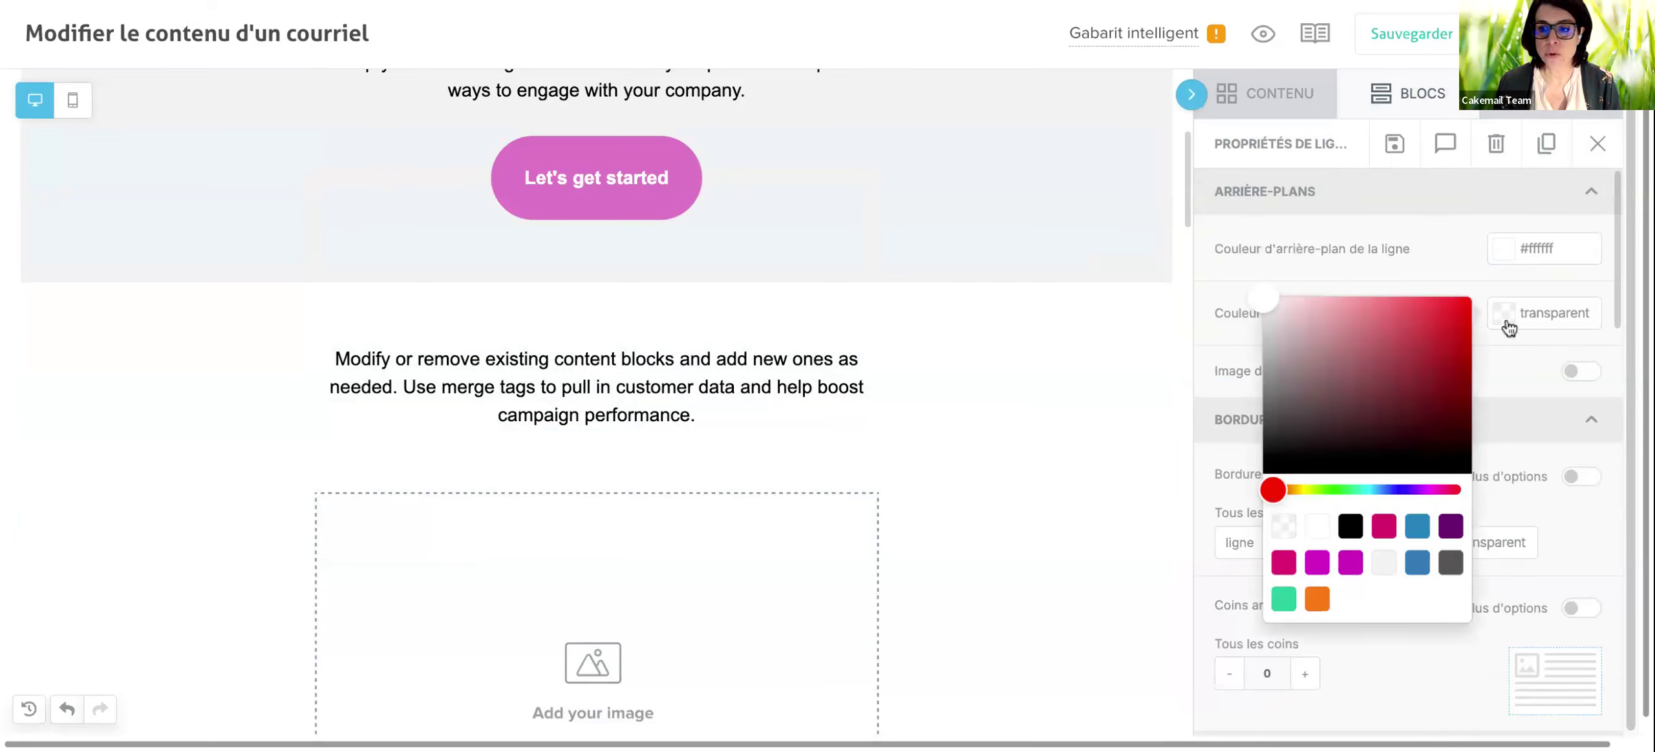
{"action": "left_click", "coordinate": [1317, 563]}
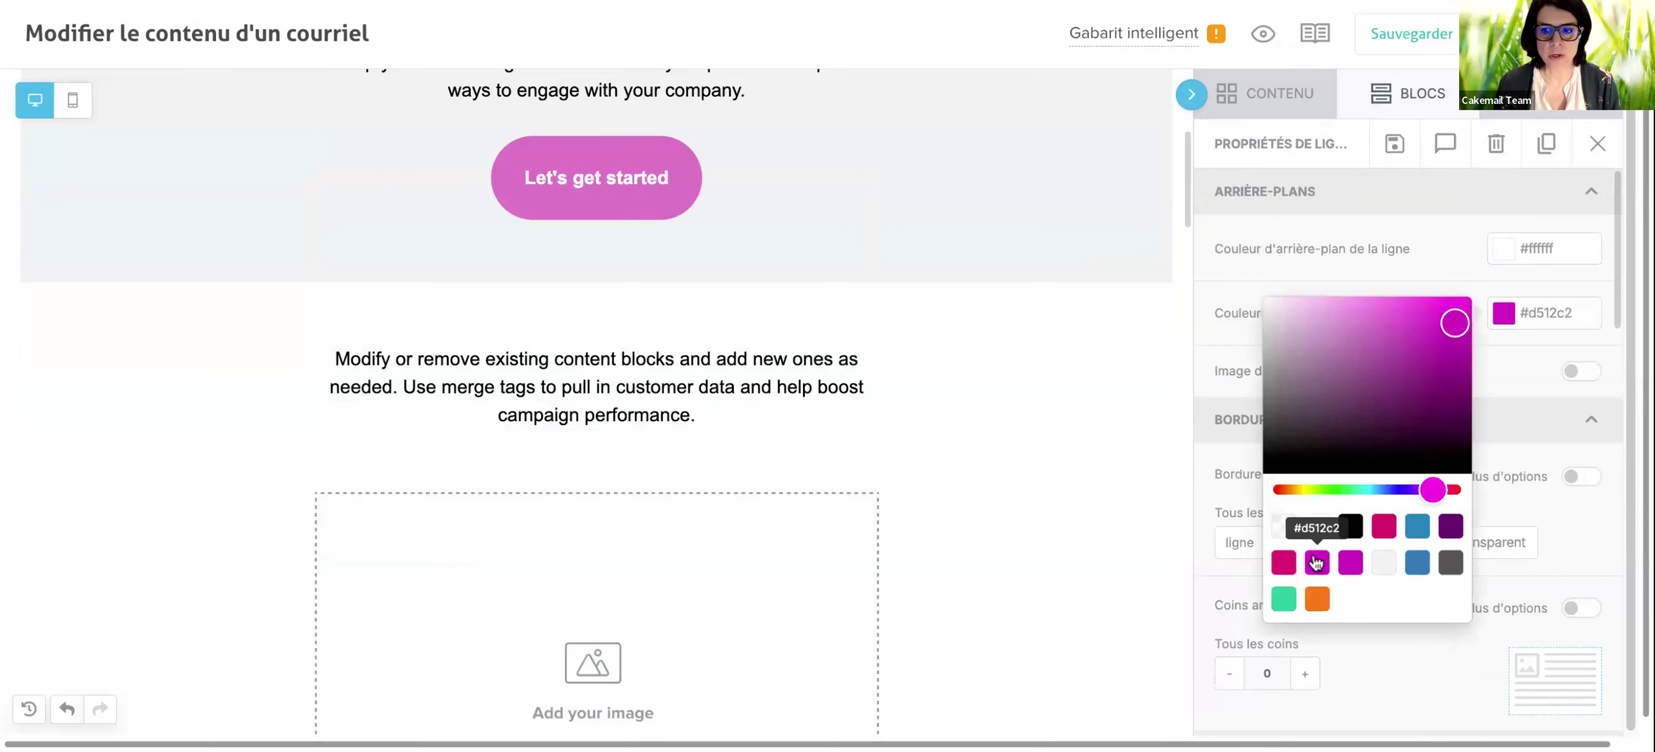
{"action": "scroll", "coordinate": [985, 385], "scroll_direction": "up", "scroll_amount": 6}
{"action": "scroll", "coordinate": [989, 392], "scroll_direction": "down", "scroll_amount": 15}
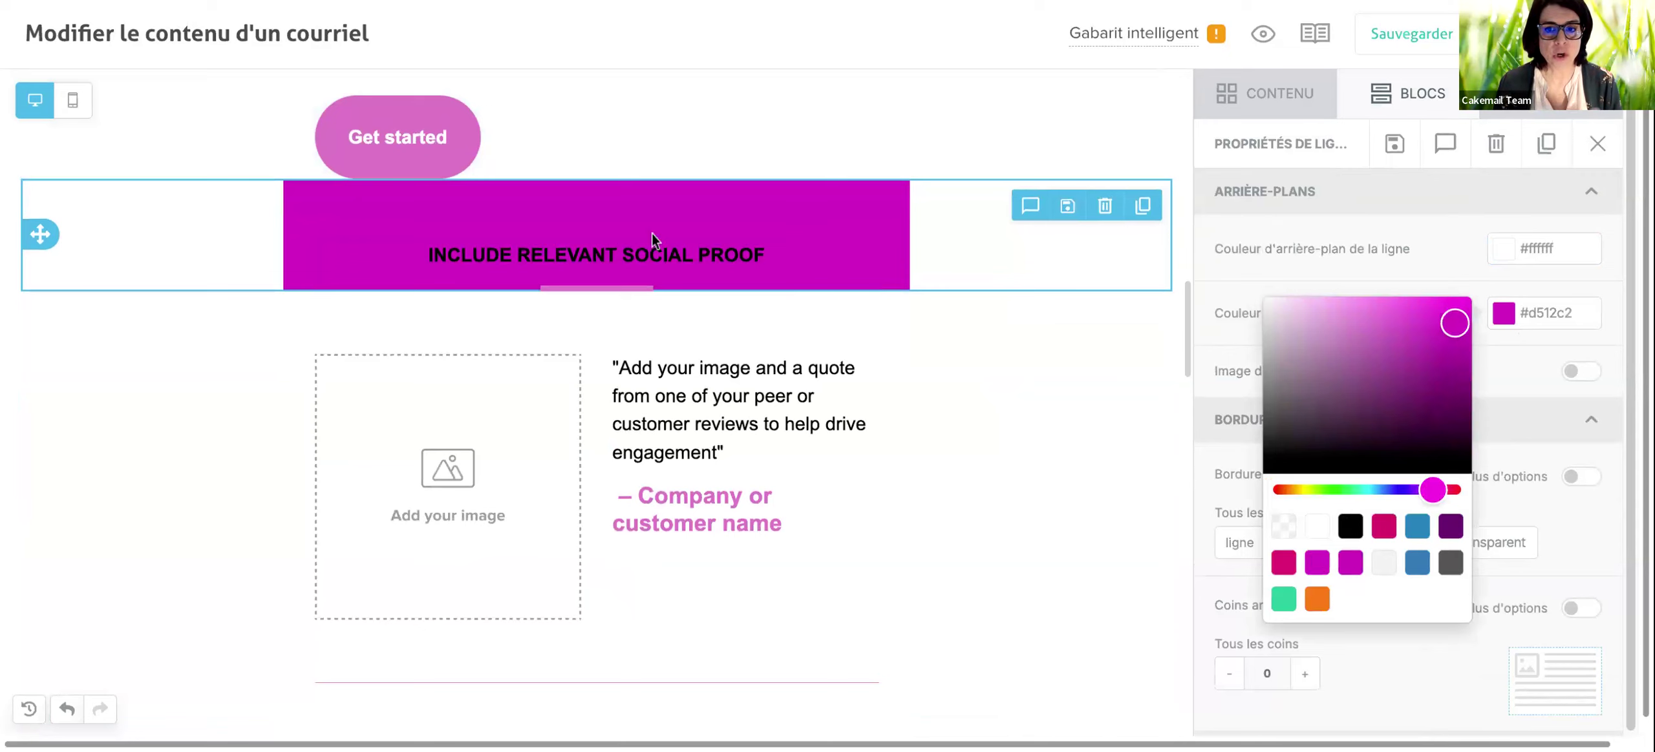
{"action": "scroll", "coordinate": [773, 317], "scroll_direction": "down", "scroll_amount": 8}
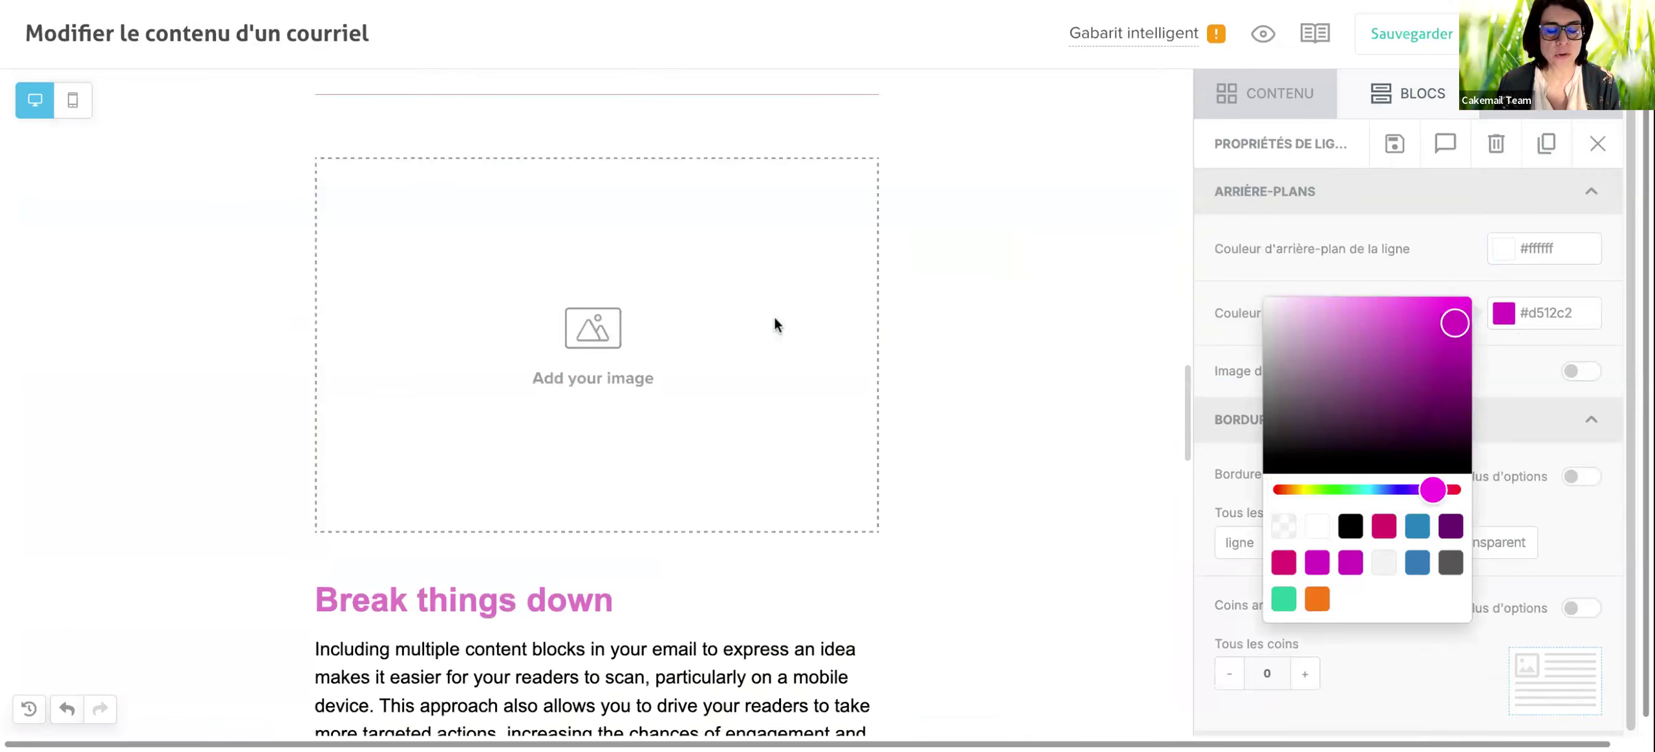
{"action": "scroll", "coordinate": [773, 317], "scroll_direction": "up", "scroll_amount": 8}
{"action": "left_click", "coordinate": [1284, 525]}
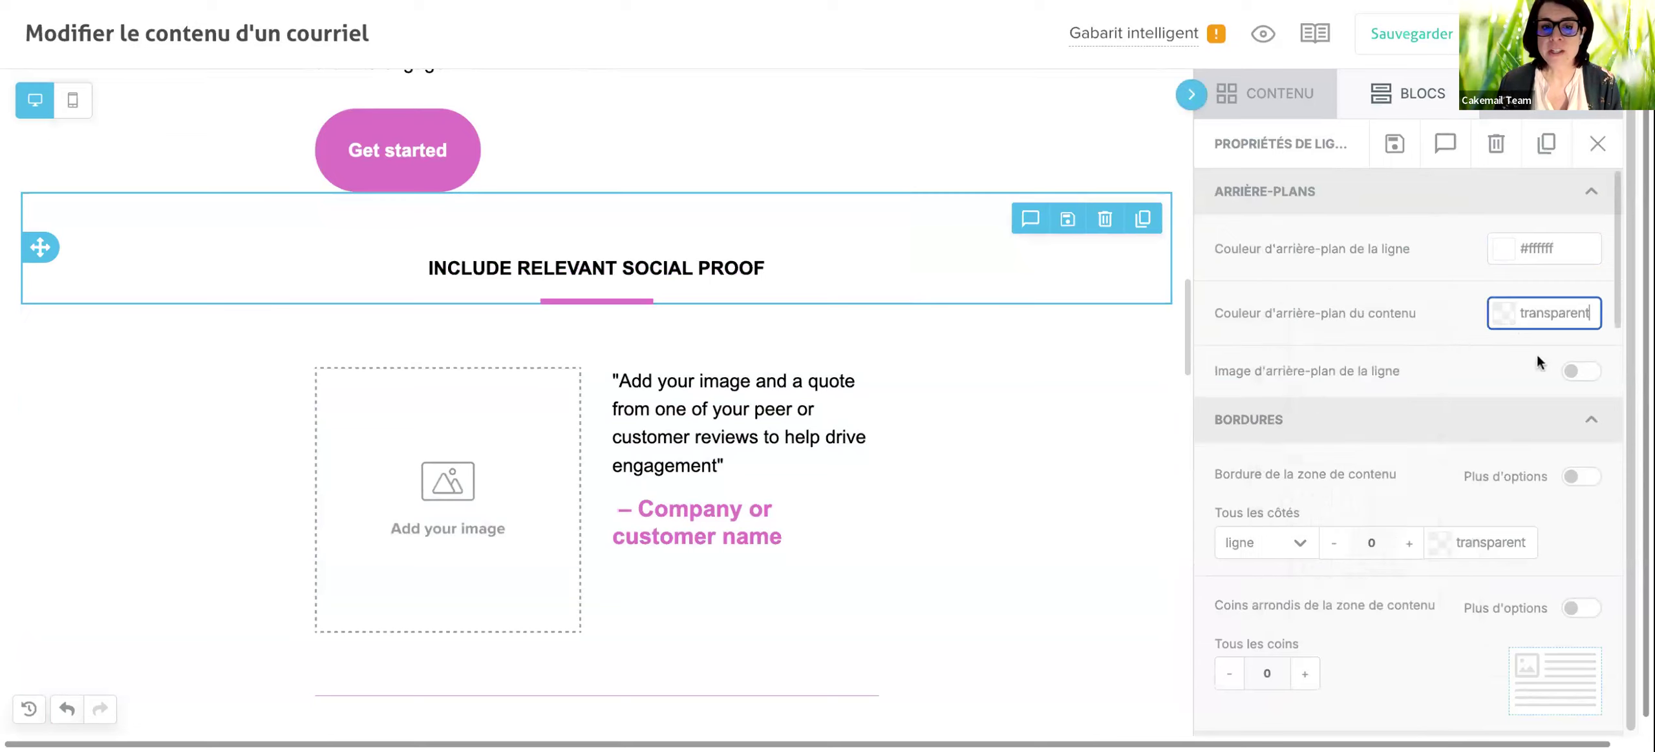
Examine the social proof row's border, rounded corner, padding, mobile stacking, hiding and dynamic content properties.
{"action": "scroll", "coordinate": [1475, 290], "scroll_direction": "down", "scroll_amount": 1}
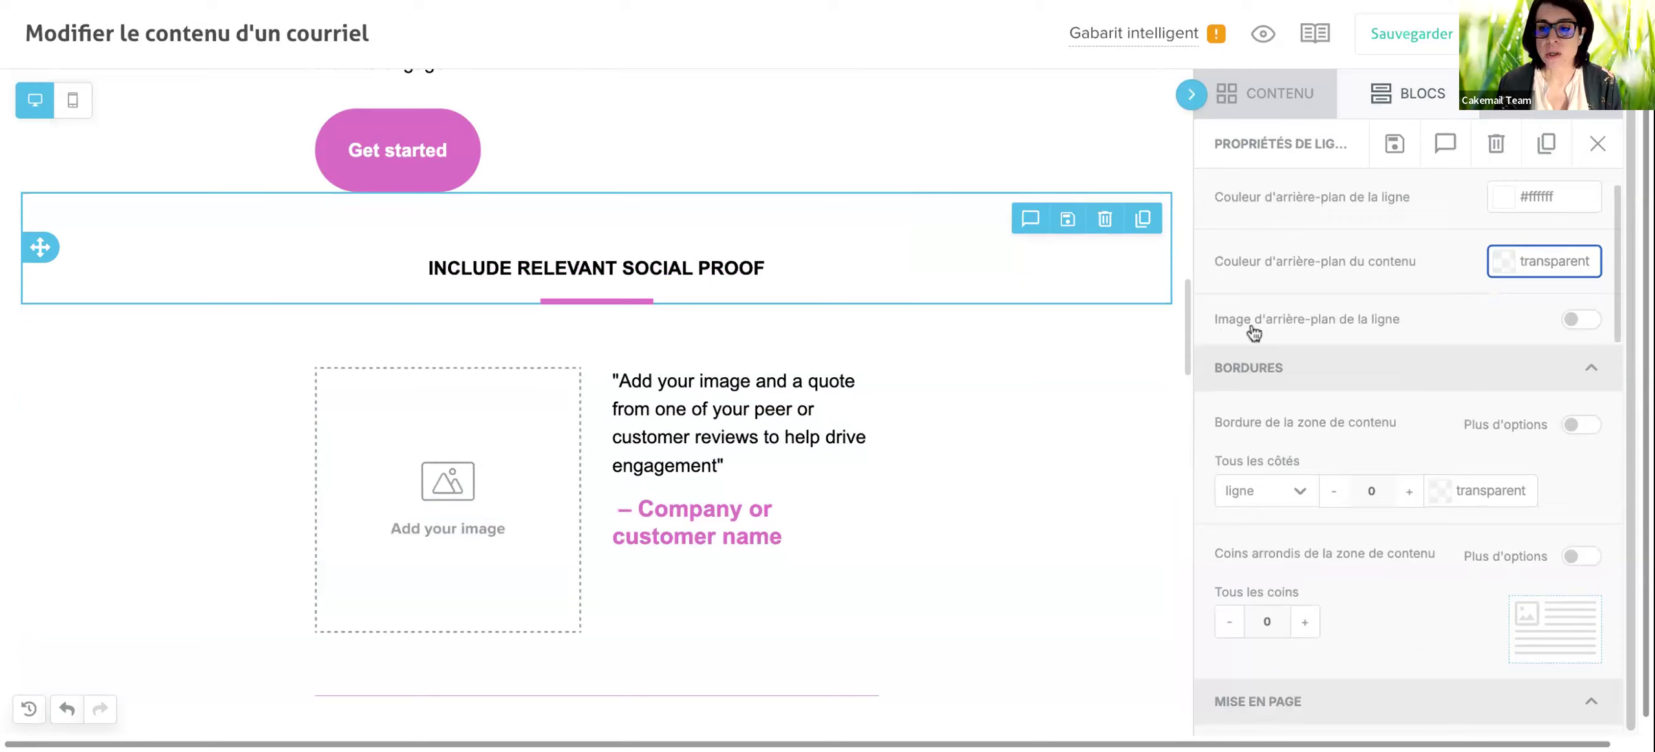
{"action": "scroll", "coordinate": [1478, 328], "scroll_direction": "down", "scroll_amount": 2}
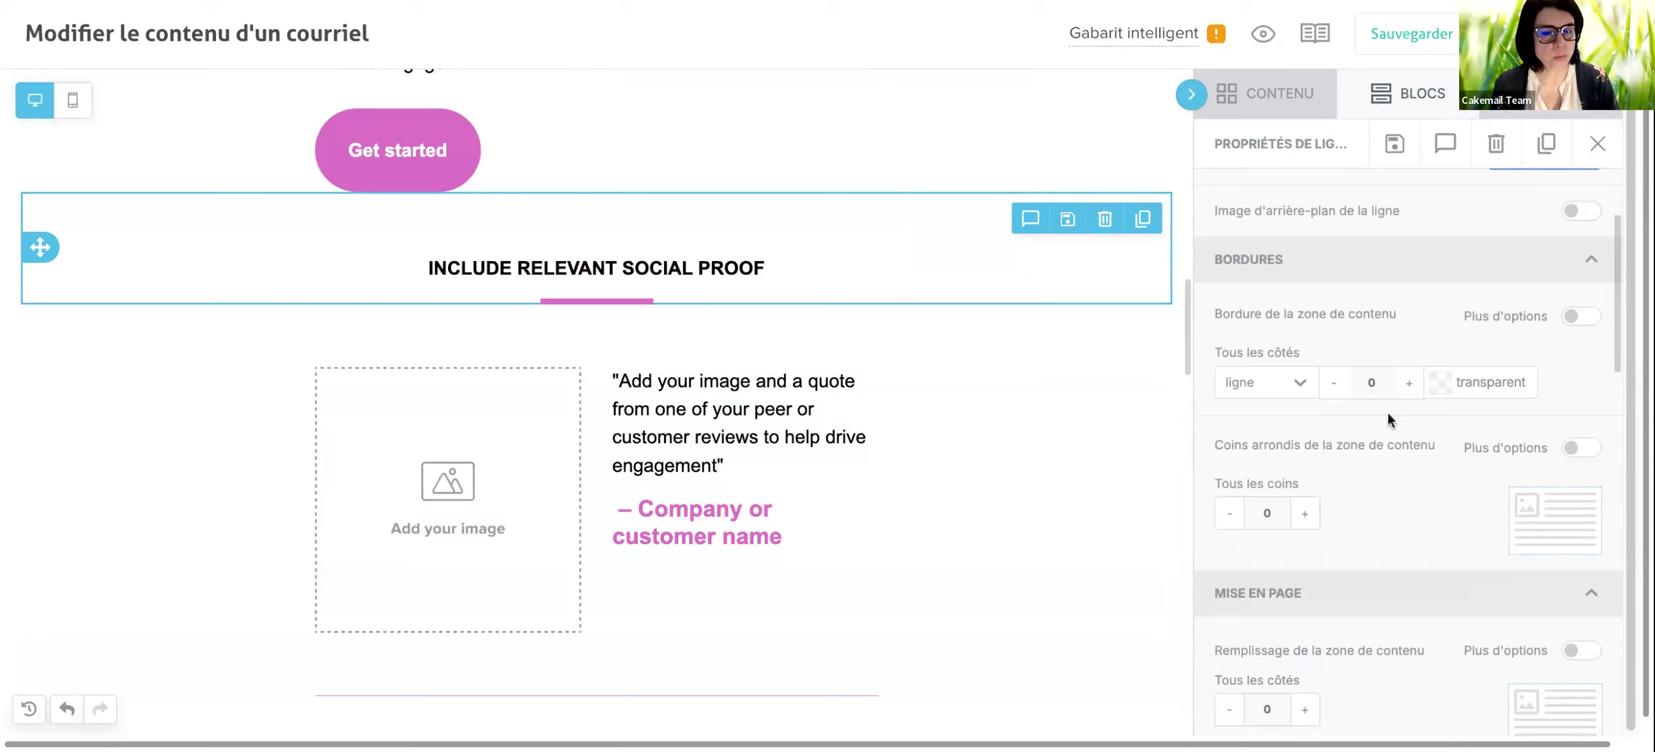
{"action": "scroll", "coordinate": [1387, 416], "scroll_direction": "down", "scroll_amount": 2}
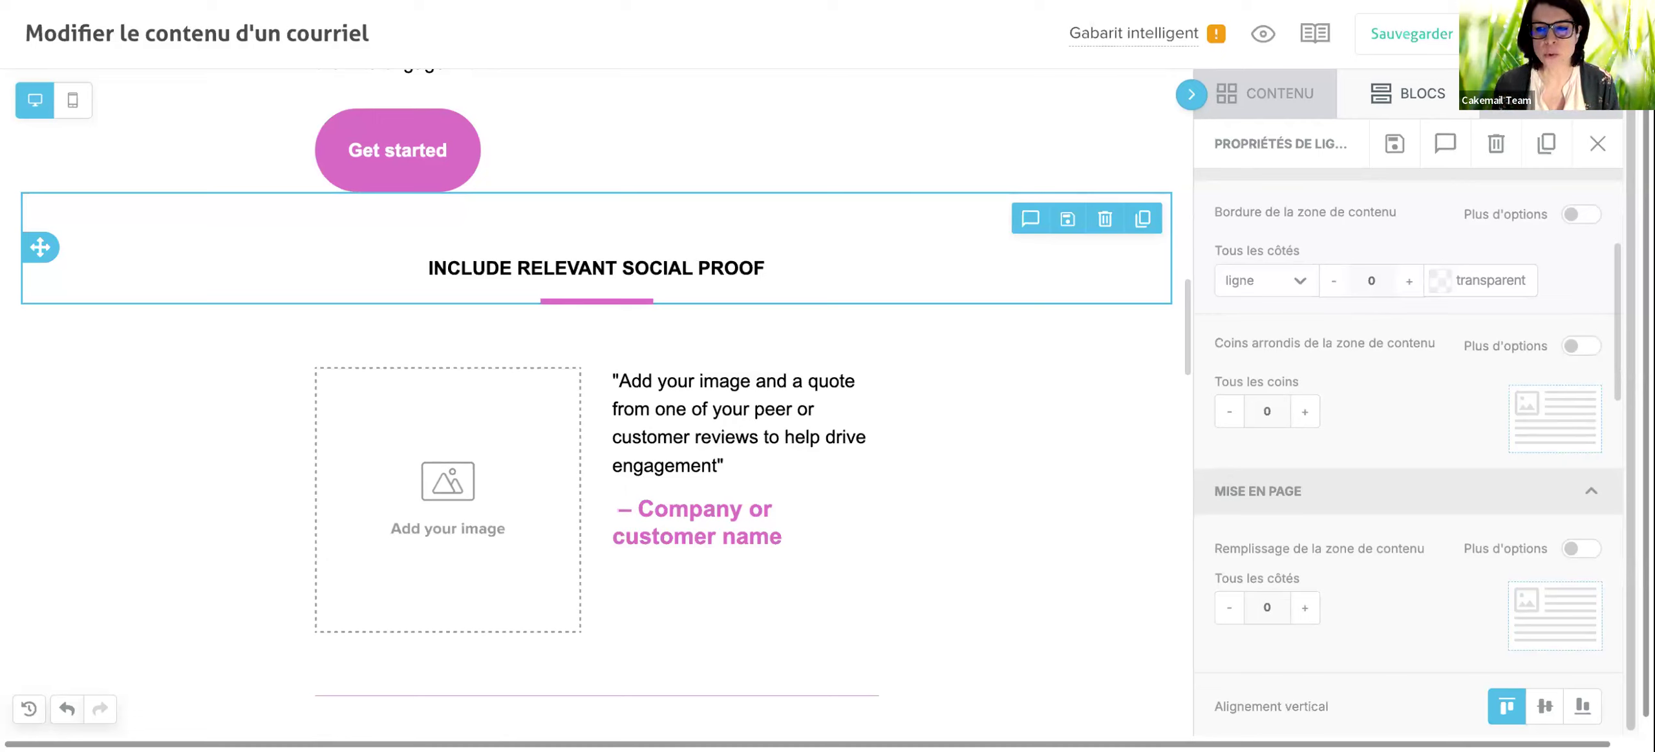
{"action": "scroll", "coordinate": [1409, 453], "scroll_direction": "down", "scroll_amount": 4}
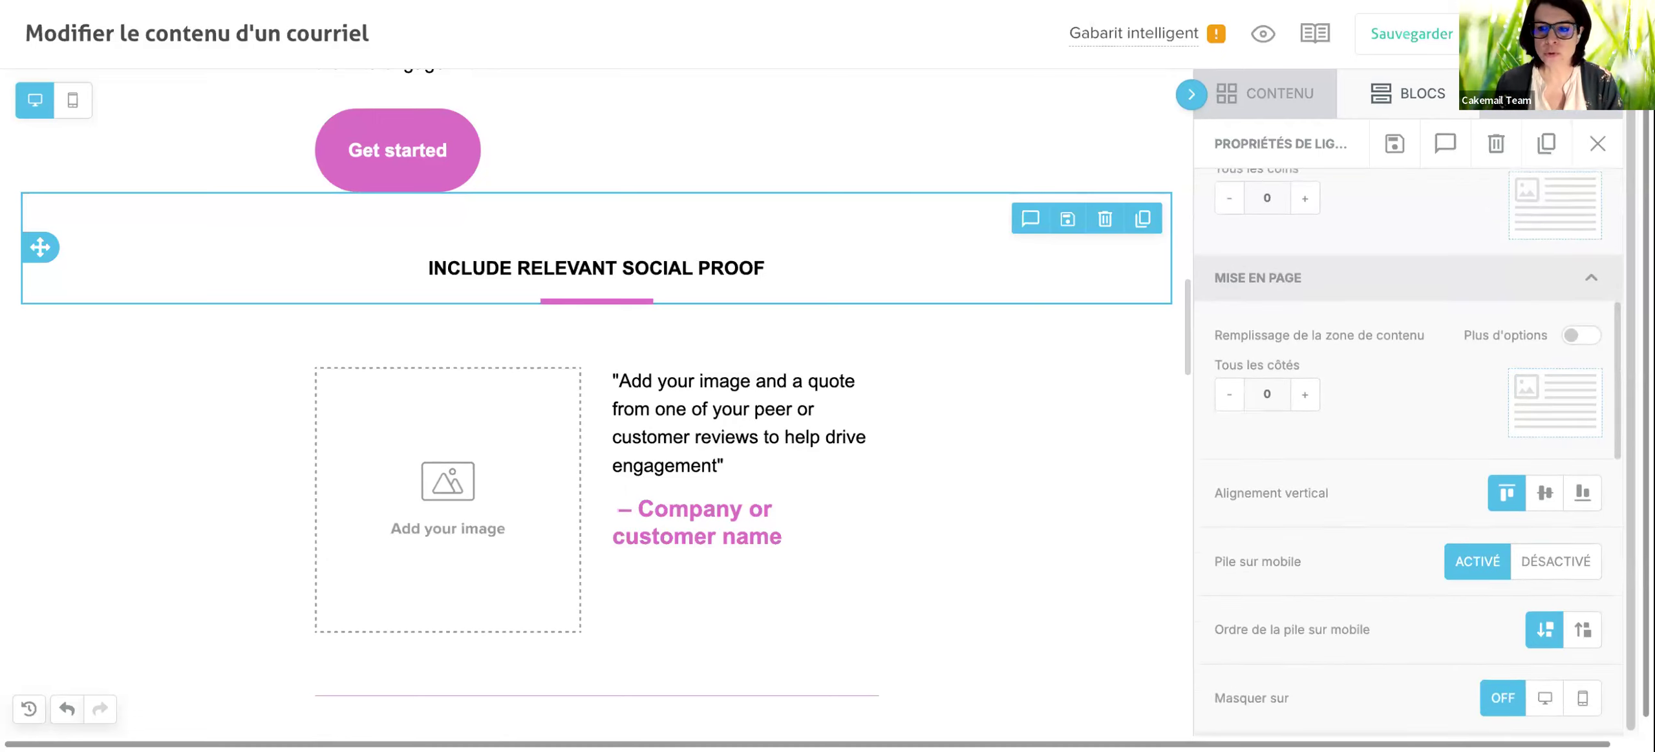
{"action": "scroll", "coordinate": [1383, 424], "scroll_direction": "down", "scroll_amount": 1}
{"action": "scroll", "coordinate": [1382, 421], "scroll_direction": "down", "scroll_amount": 4}
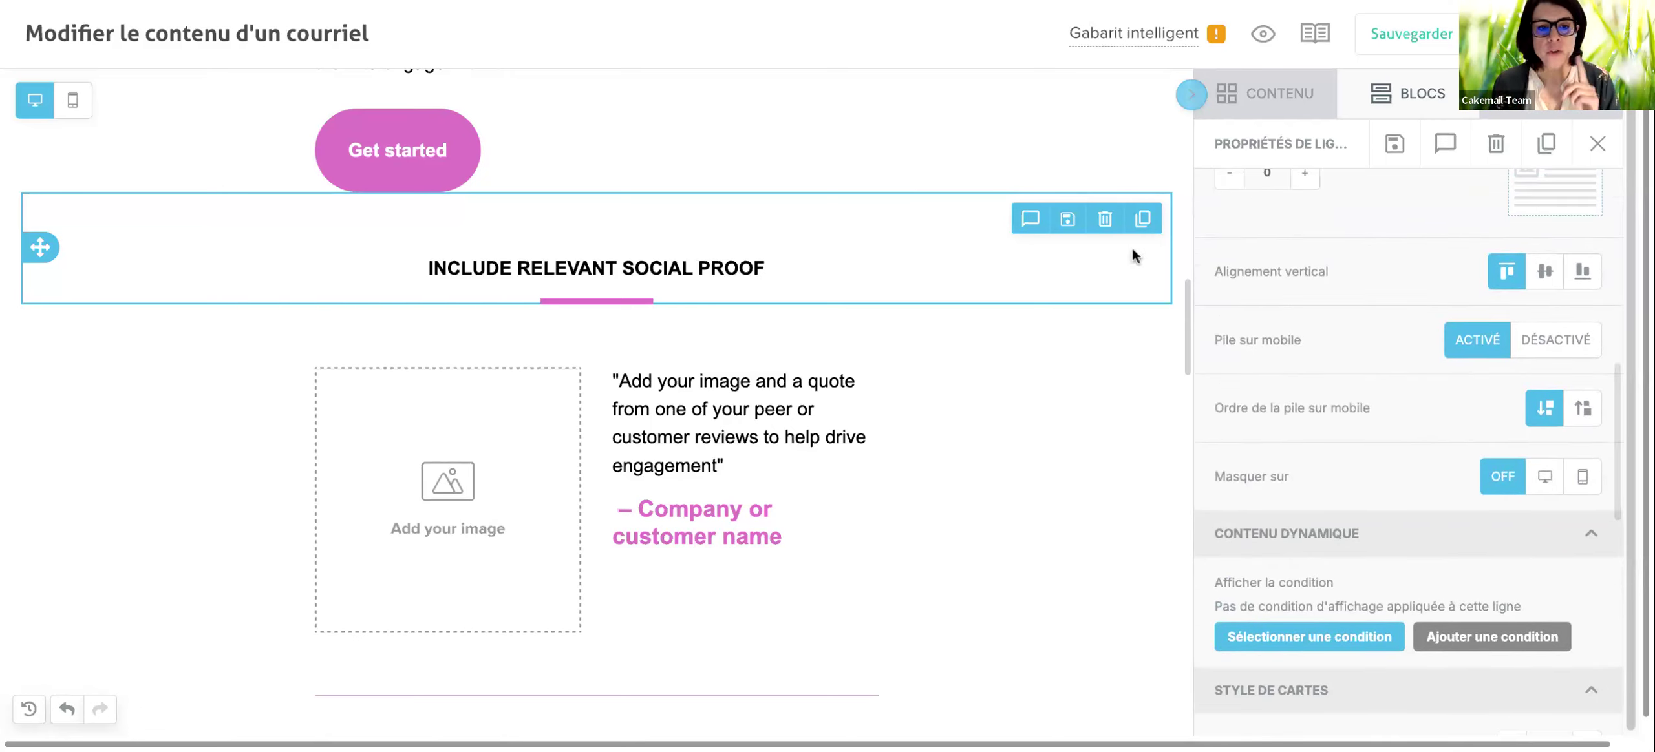
Examine the properties of the "Align your goals" row and of the paragraph inside it.
{"action": "left_click", "coordinate": [965, 148]}
{"action": "scroll", "coordinate": [977, 207], "scroll_direction": "up", "scroll_amount": 6}
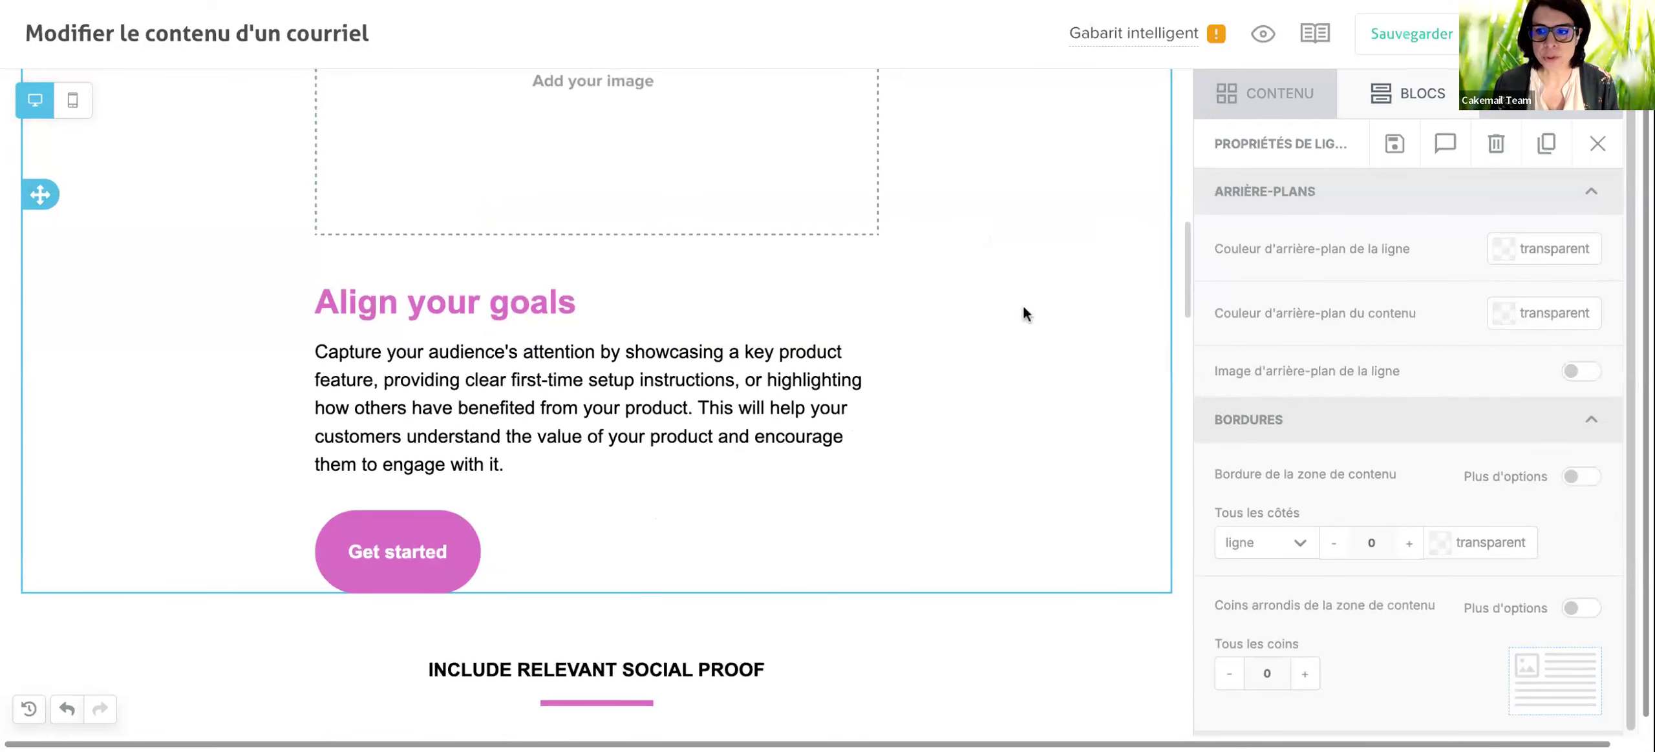
{"action": "scroll", "coordinate": [1469, 302], "scroll_direction": "down", "scroll_amount": 8}
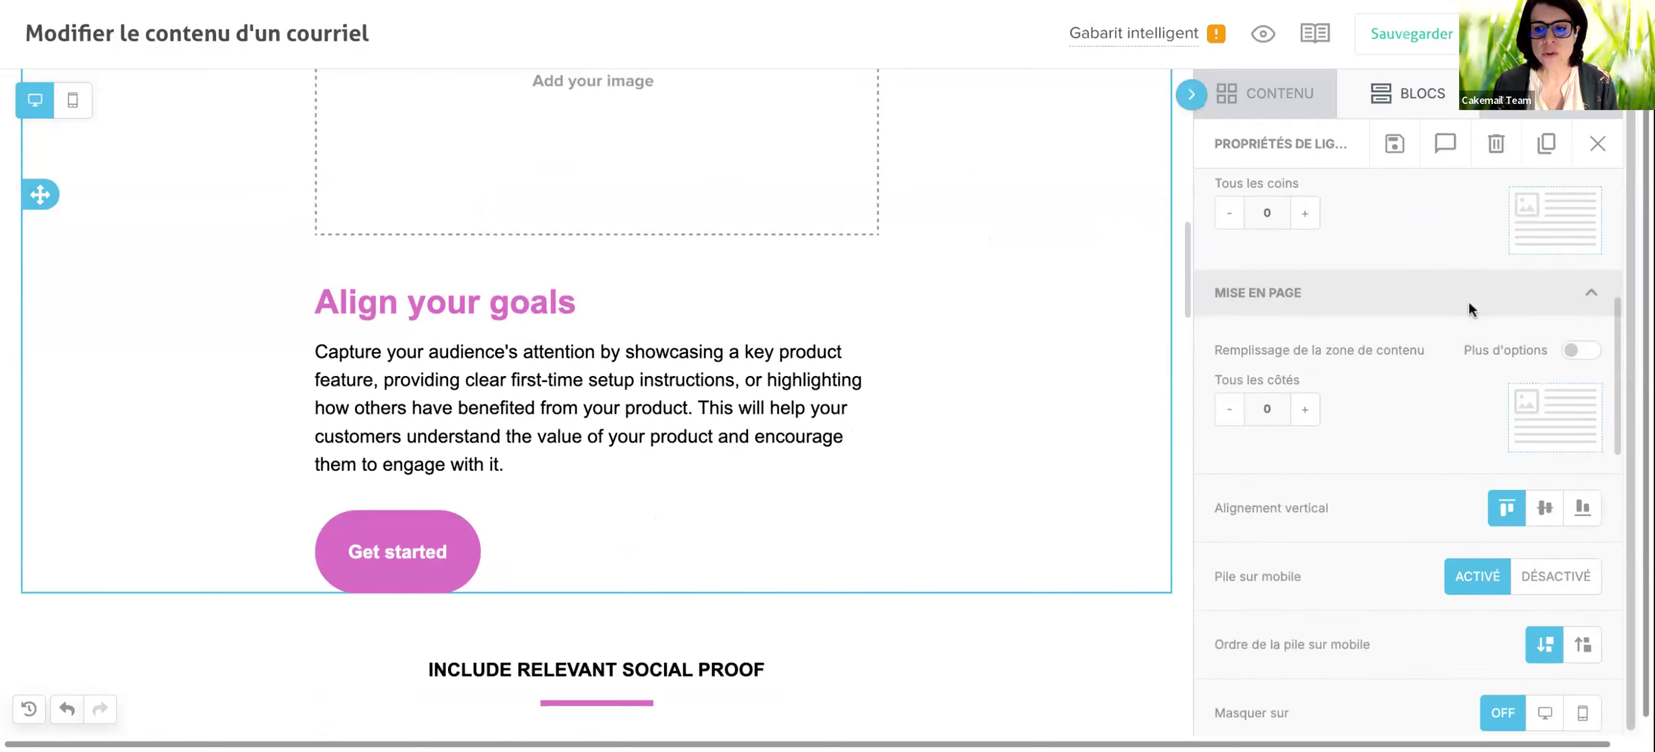
{"action": "scroll", "coordinate": [1469, 303], "scroll_direction": "down", "scroll_amount": 7}
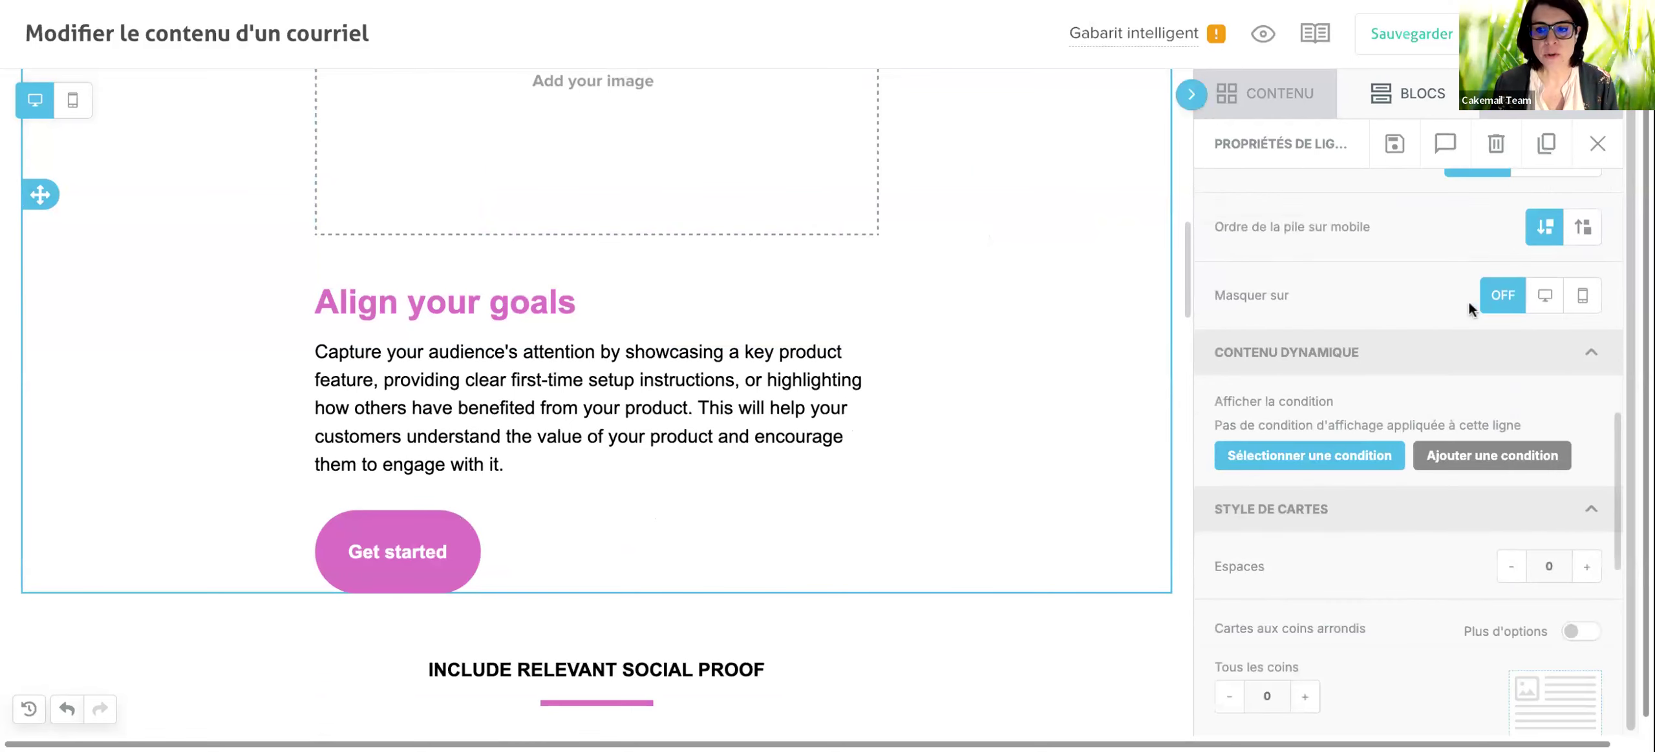
{"action": "left_click", "coordinate": [708, 388]}
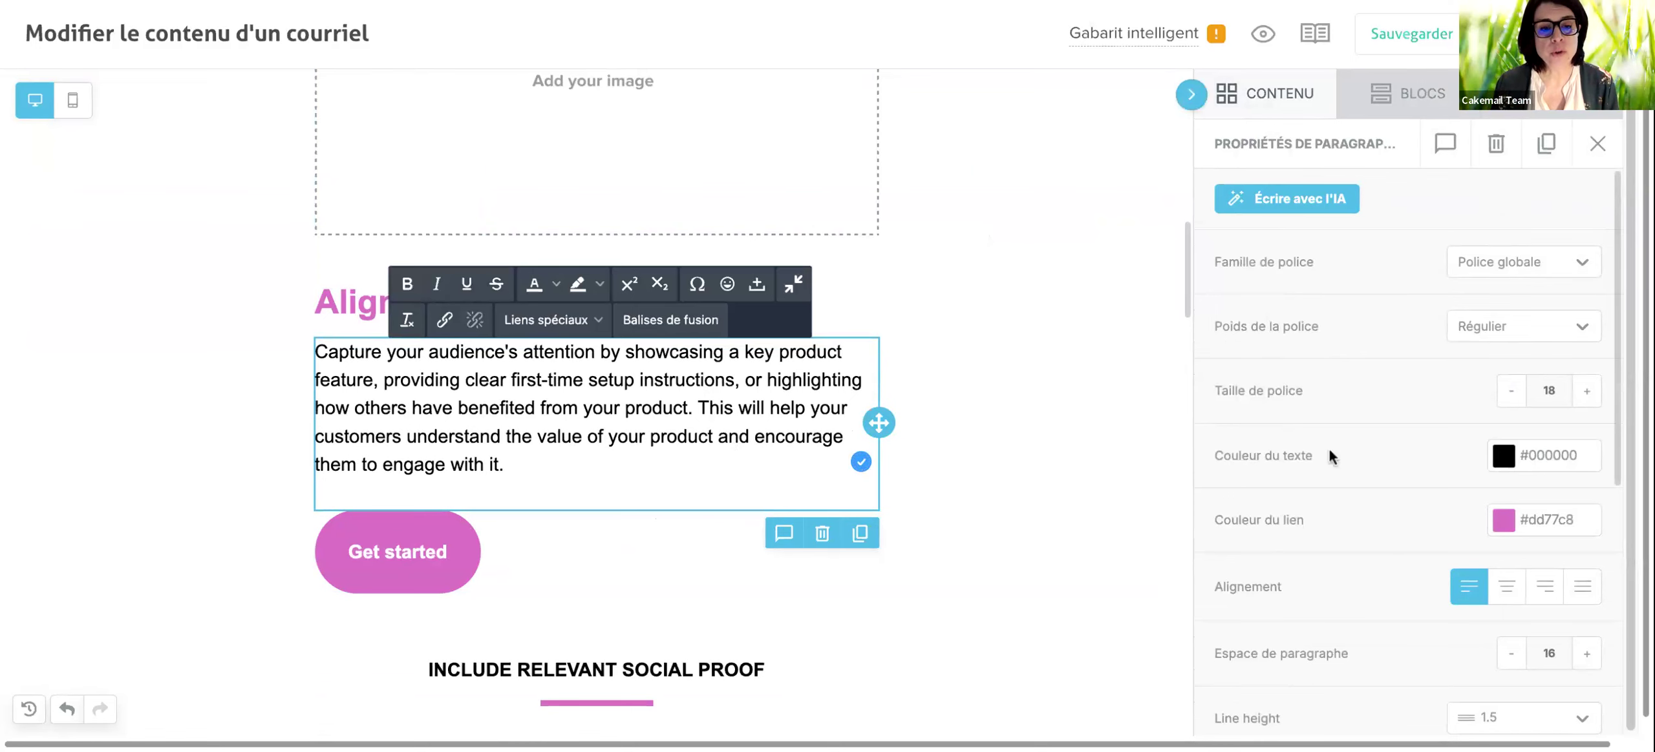
{"action": "scroll", "coordinate": [1330, 457], "scroll_direction": "down", "scroll_amount": 5}
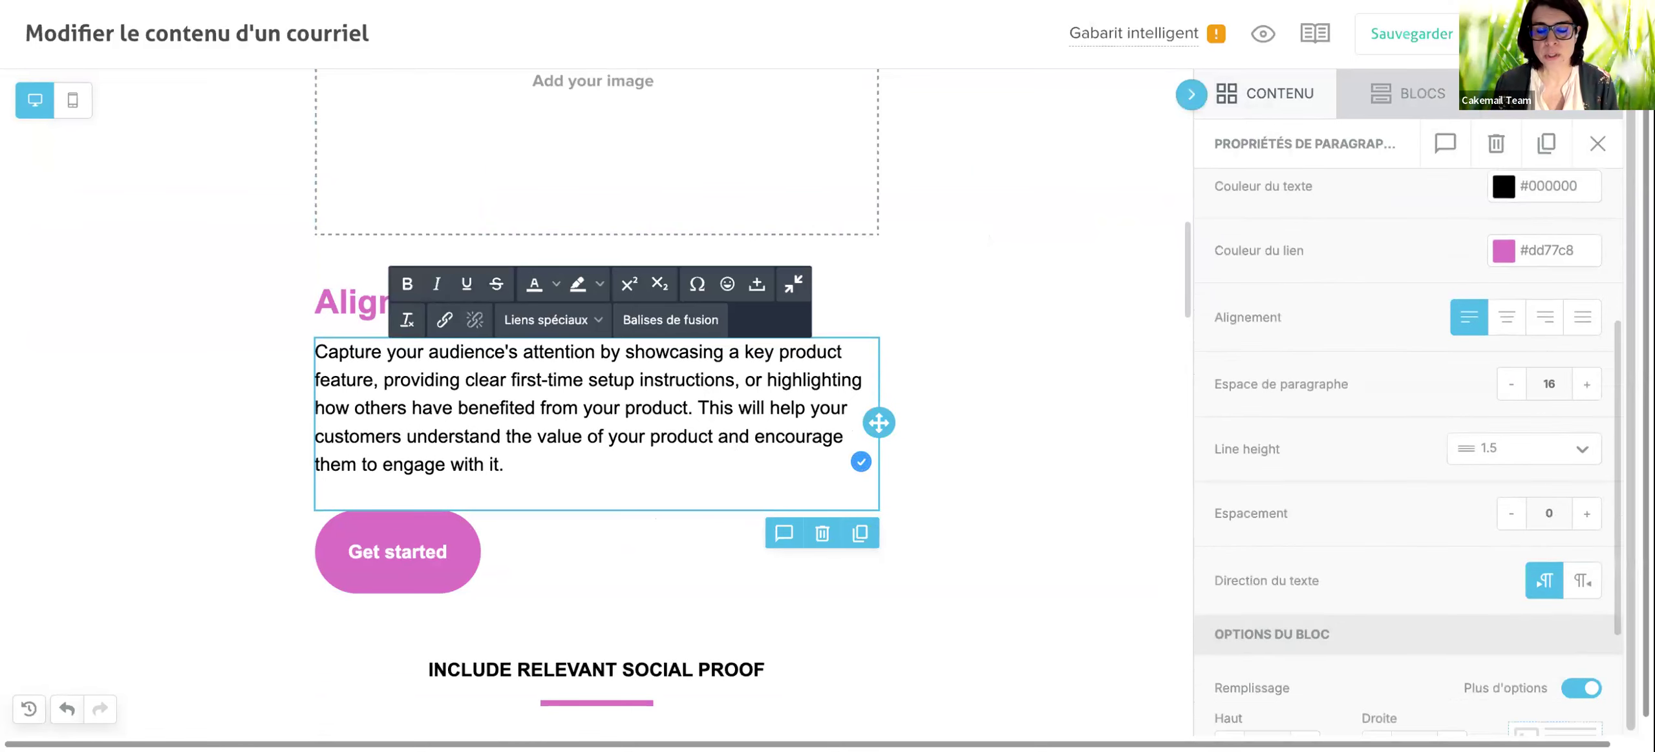
{"action": "left_click", "coordinate": [1112, 391]}
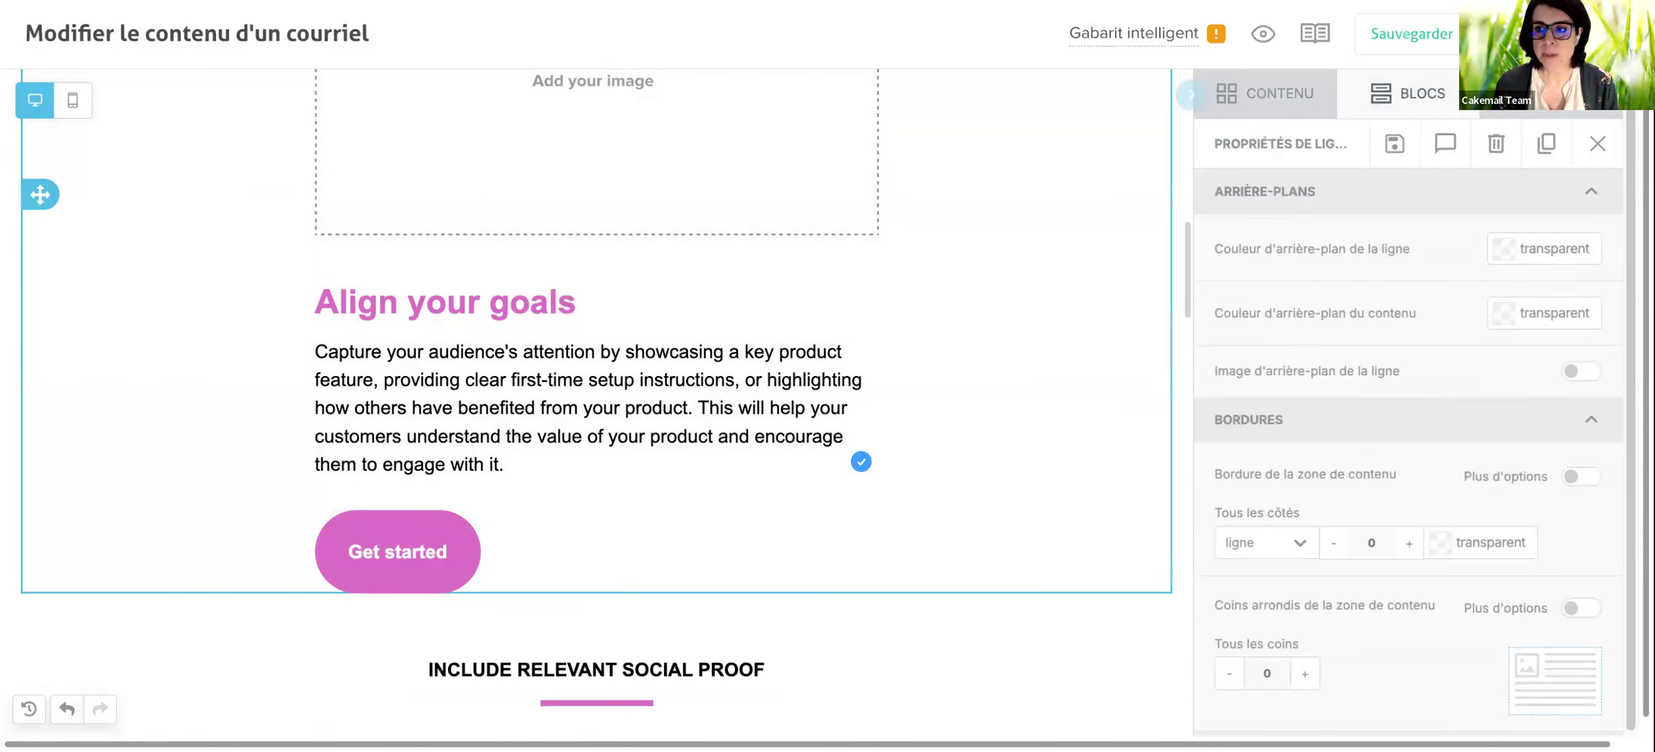
Show the email's general design settings and look through the available default fonts, keeping Arial.
{"action": "left_click", "coordinate": [1552, 93]}
{"action": "scroll", "coordinate": [1349, 397], "scroll_direction": "down", "scroll_amount": 1}
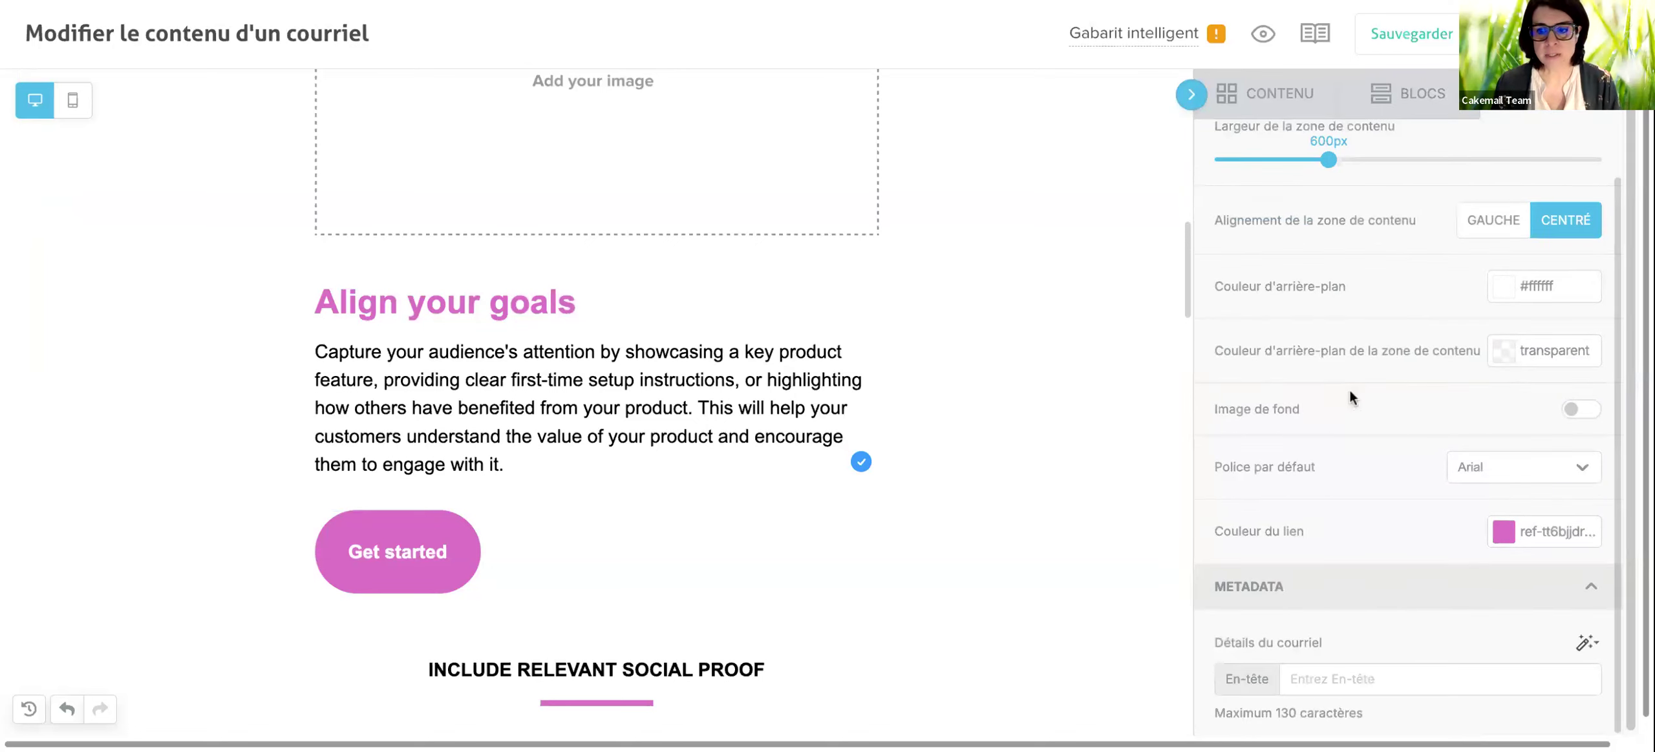
{"action": "scroll", "coordinate": [1415, 352], "scroll_direction": "up", "scroll_amount": 1}
{"action": "scroll", "coordinate": [1416, 349], "scroll_direction": "down", "scroll_amount": 1}
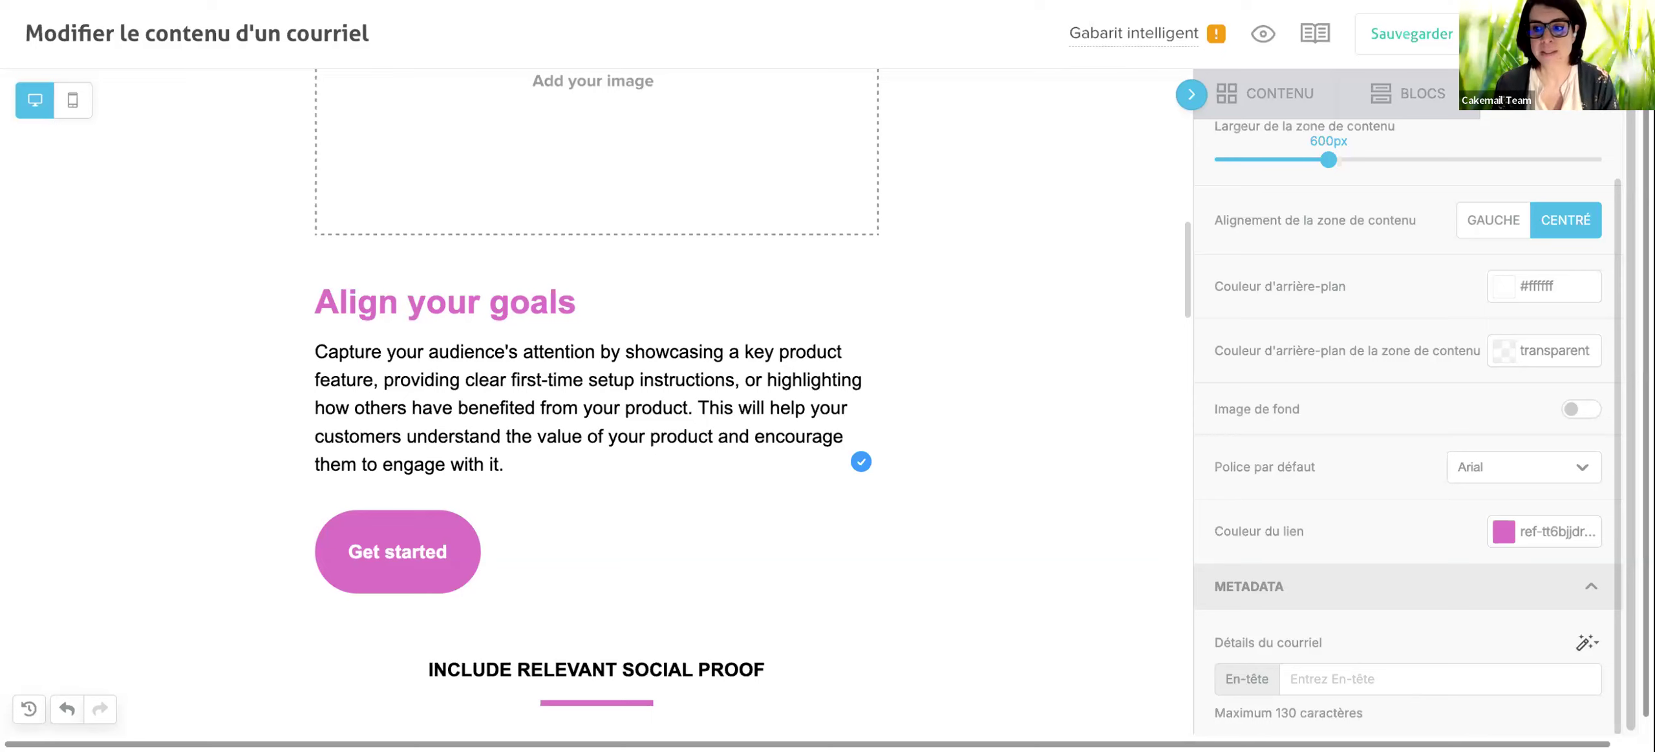
{"action": "left_click", "coordinate": [1495, 468]}
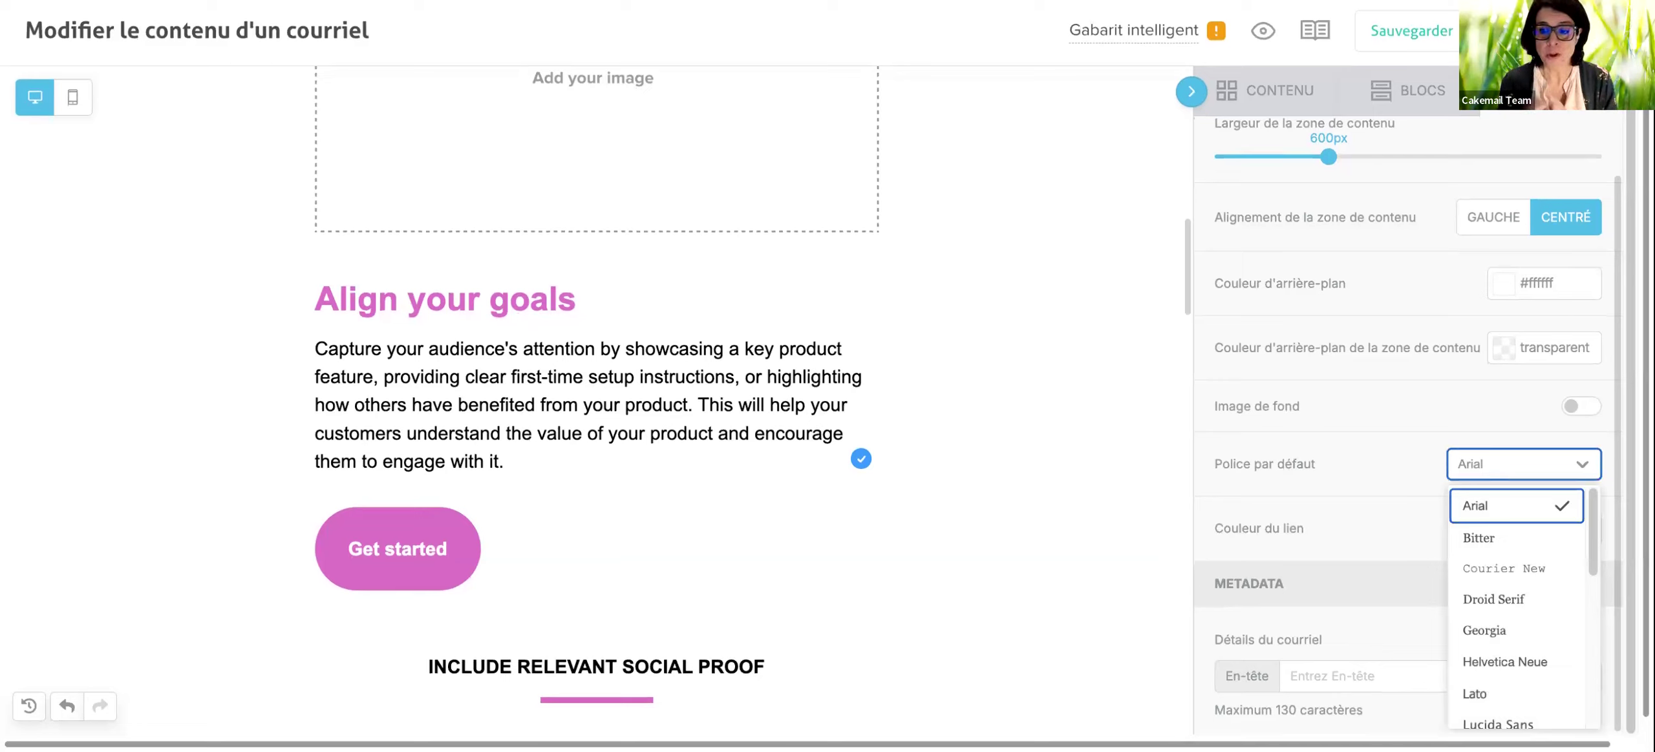
{"action": "scroll", "coordinate": [1526, 646], "scroll_direction": "down", "scroll_amount": 5}
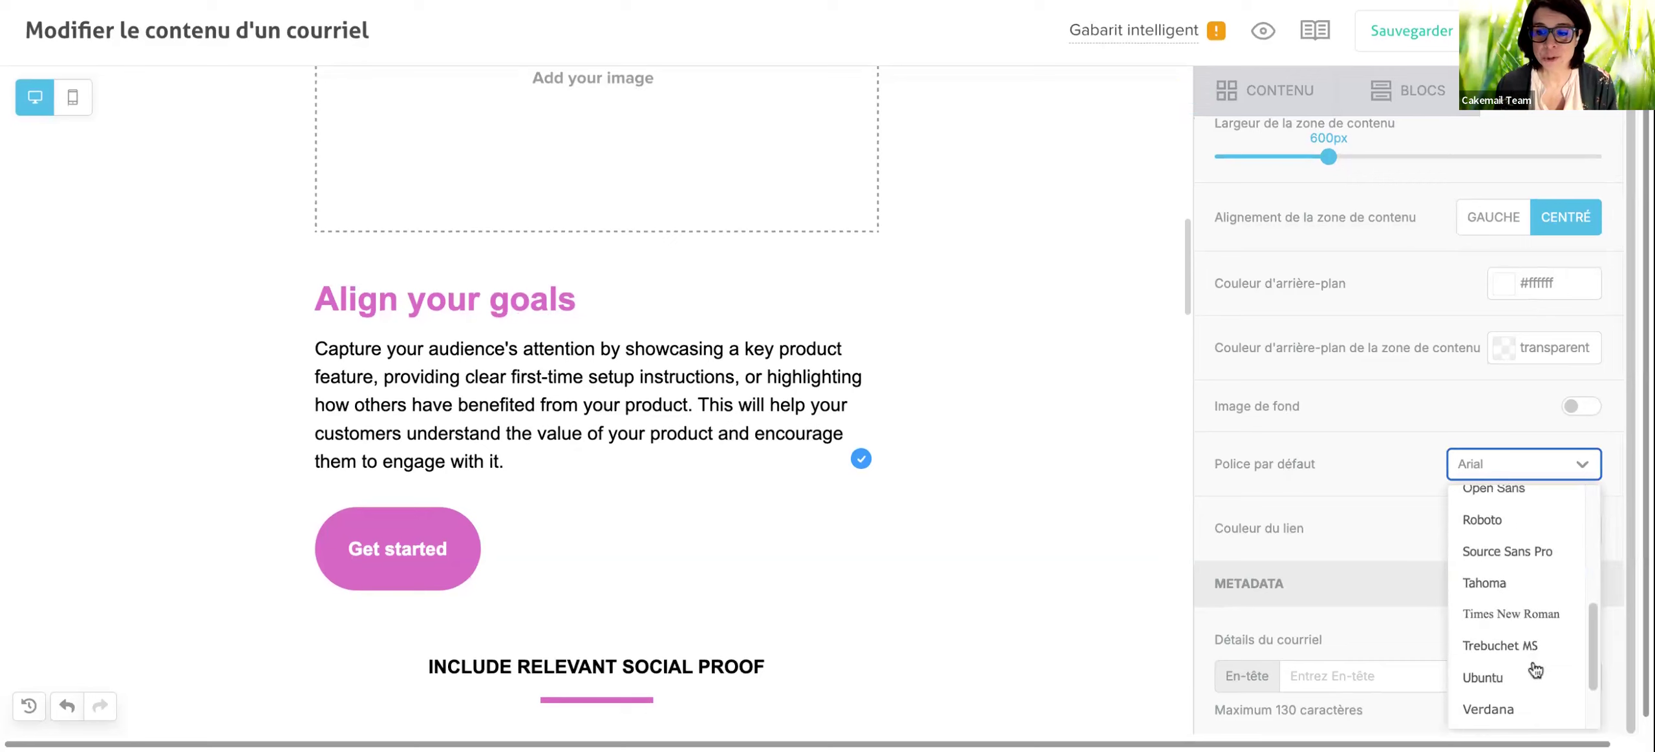
{"action": "scroll", "coordinate": [1537, 672], "scroll_direction": "up", "scroll_amount": 5}
{"action": "left_click", "coordinate": [1523, 517]}
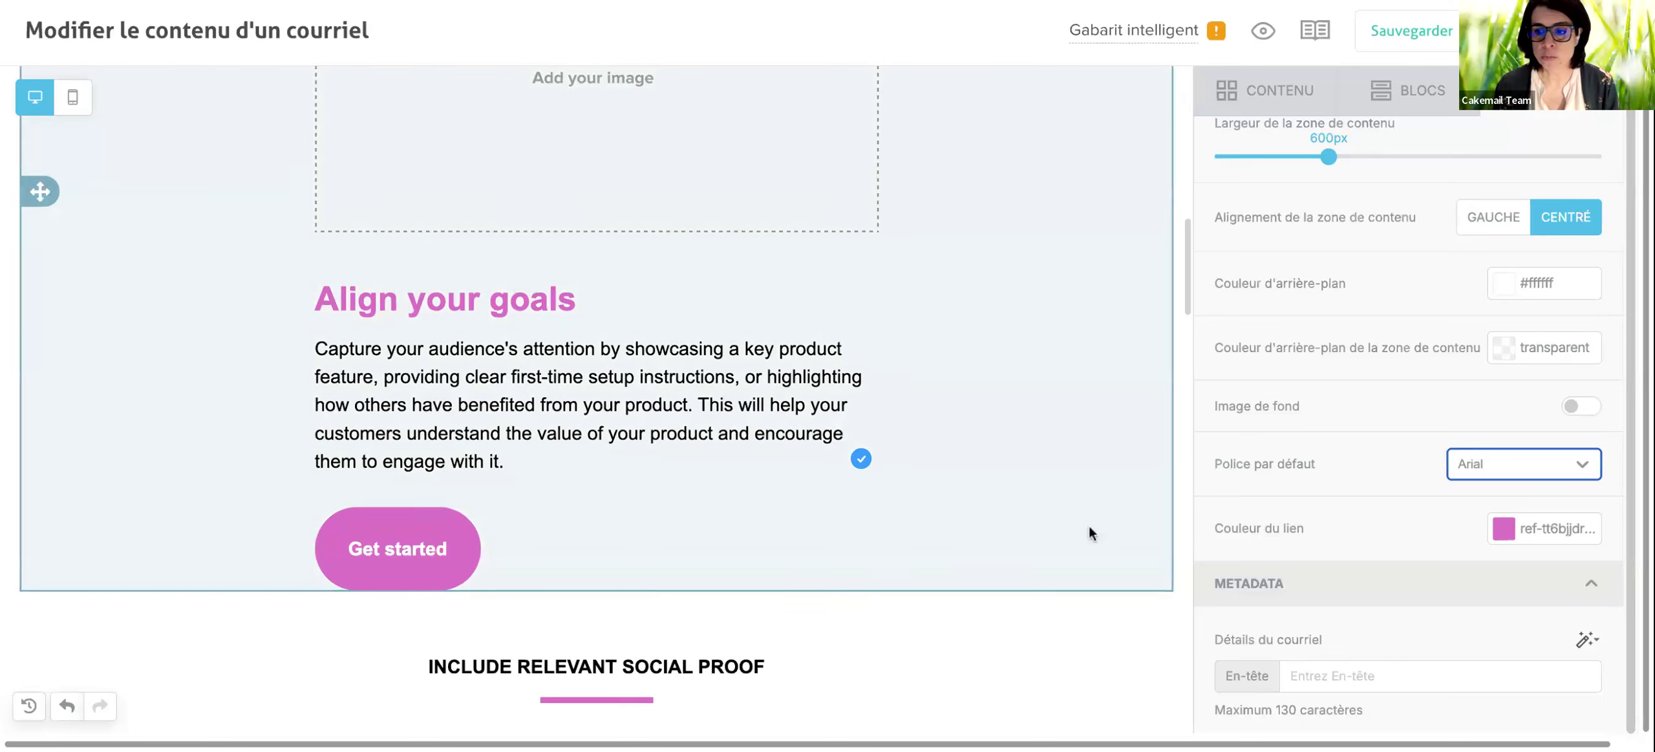
Show the email's En-tête metadata field and place the cursor in it without entering text.
{"action": "scroll", "coordinate": [971, 523], "scroll_direction": "down", "scroll_amount": 15}
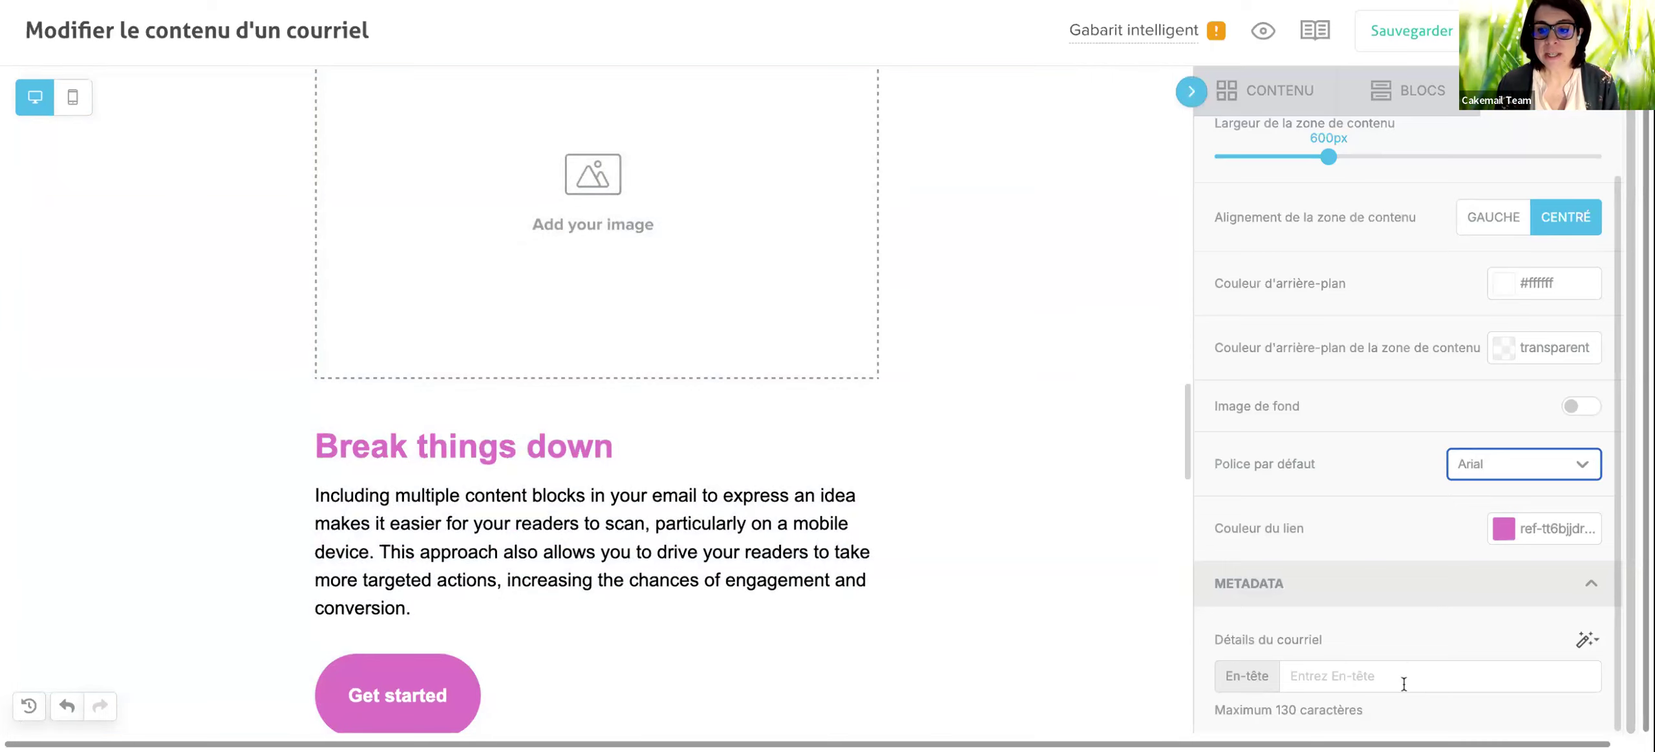
{"action": "left_click", "coordinate": [1398, 679]}
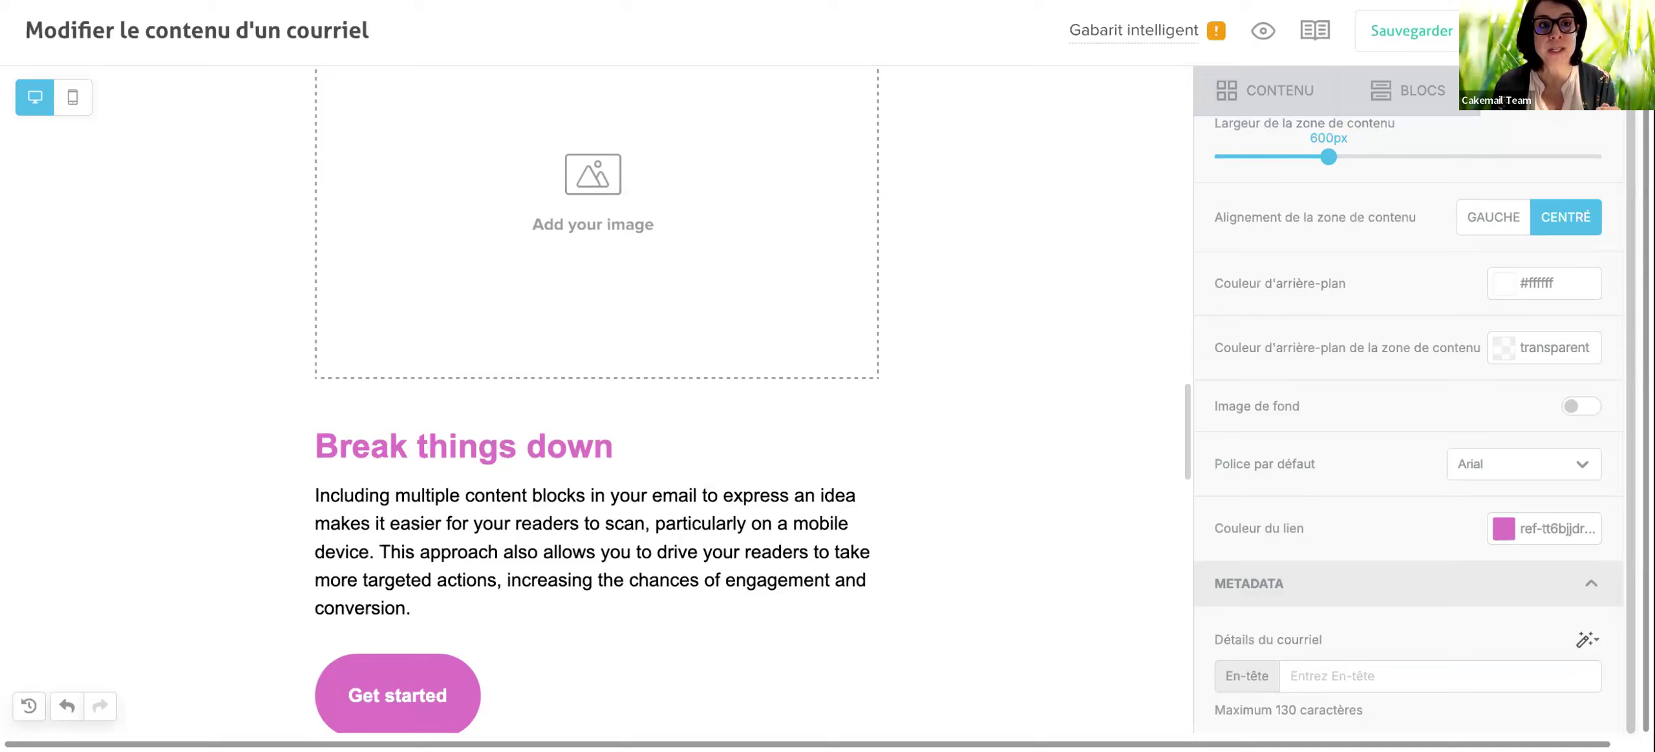
{"action": "left_click", "coordinate": [1440, 676]}
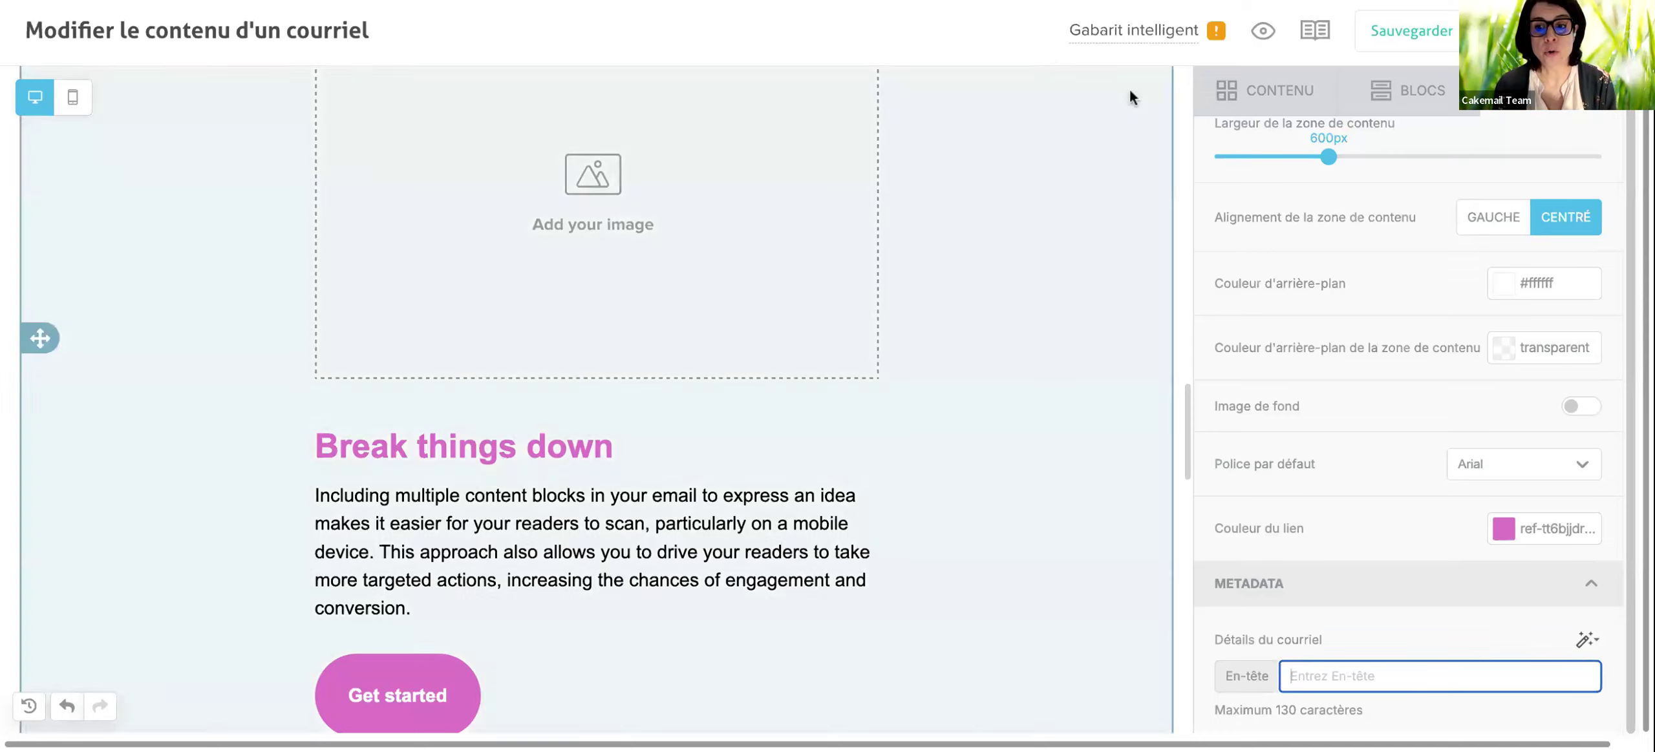
{"action": "key", "text": "super+Tab"}
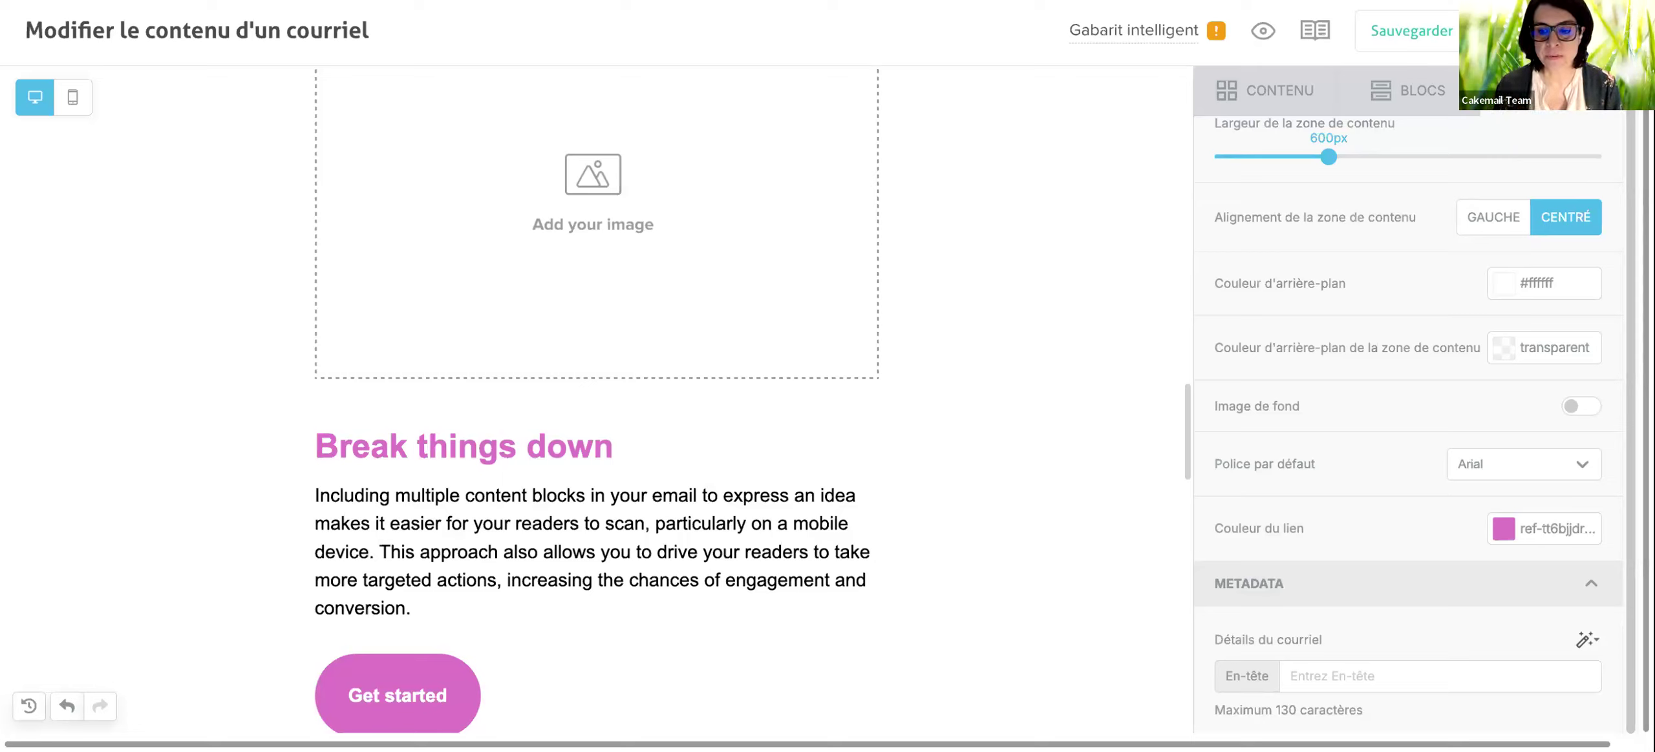
{"action": "left_click", "coordinate": [1440, 677]}
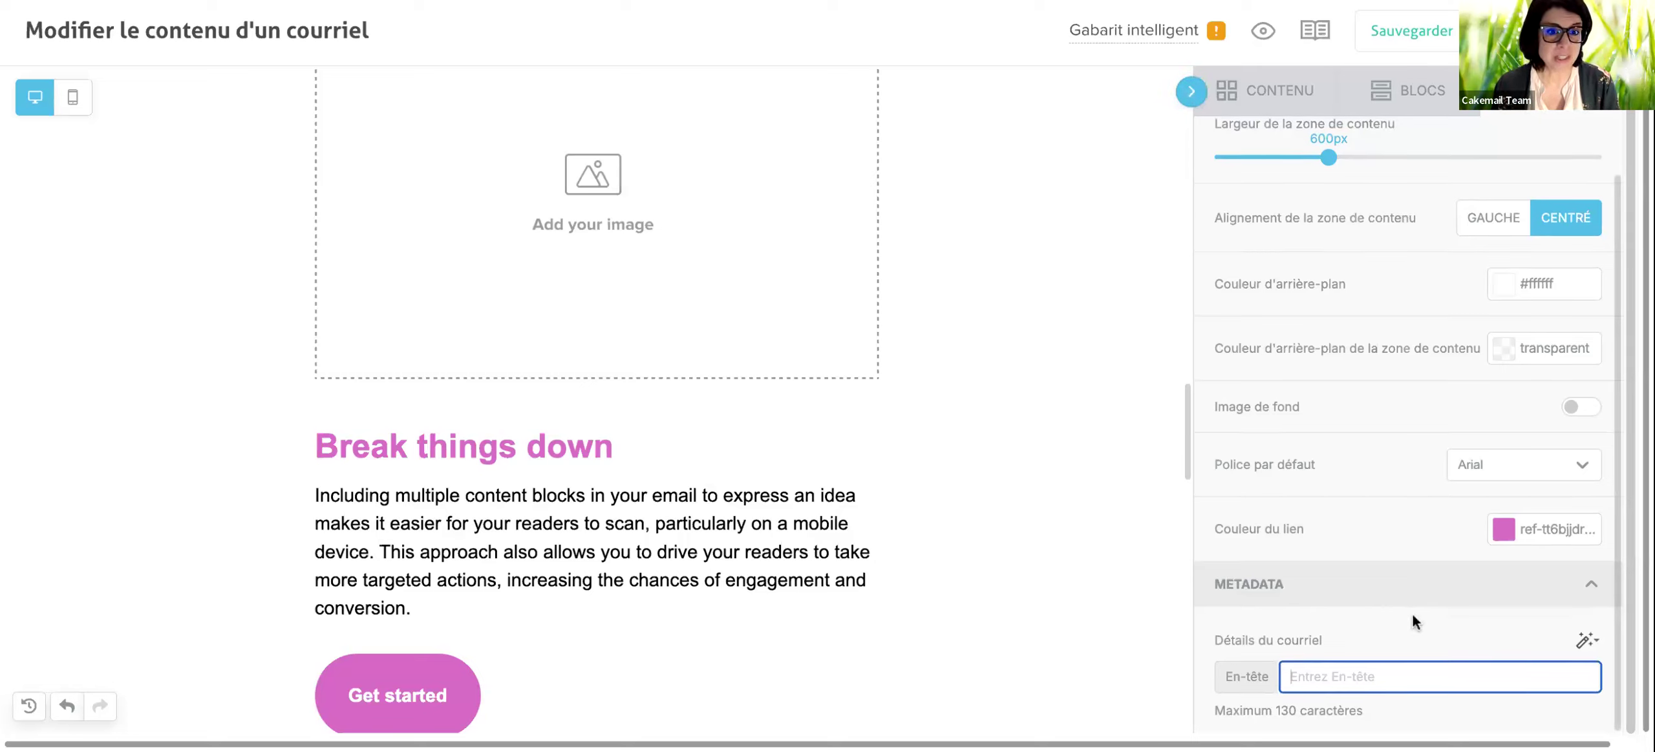
{"action": "scroll", "coordinate": [1412, 614], "scroll_direction": "up", "scroll_amount": 1}
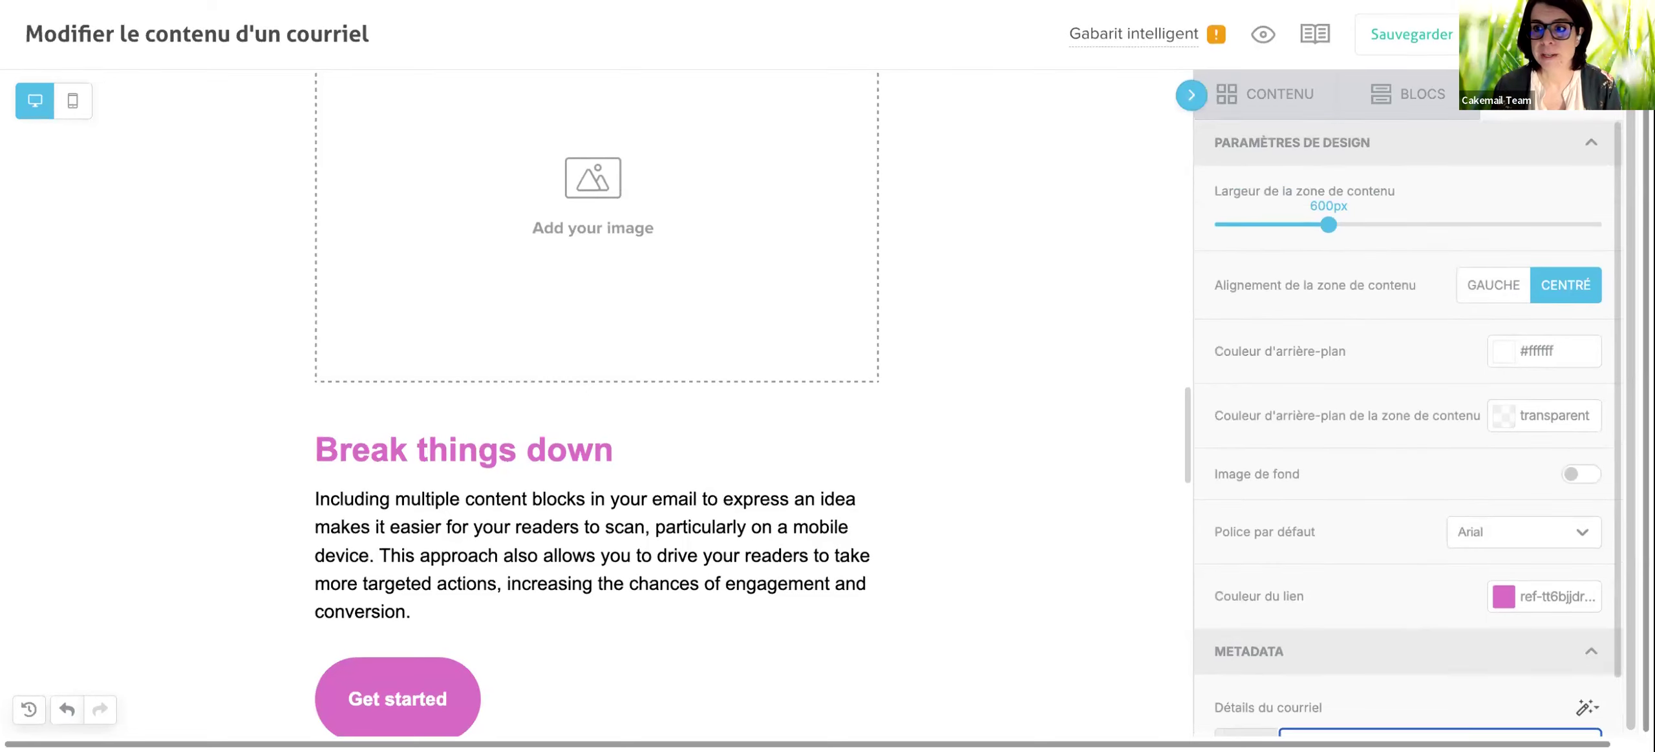
Show the empty block layouts, and the row properties of the logo row and the "Modify or remove existing content blocks" row.
{"action": "left_click", "coordinate": [1445, 98]}
{"action": "left_click", "coordinate": [1448, 98]}
{"action": "scroll", "coordinate": [913, 253], "scroll_direction": "up", "scroll_amount": 15}
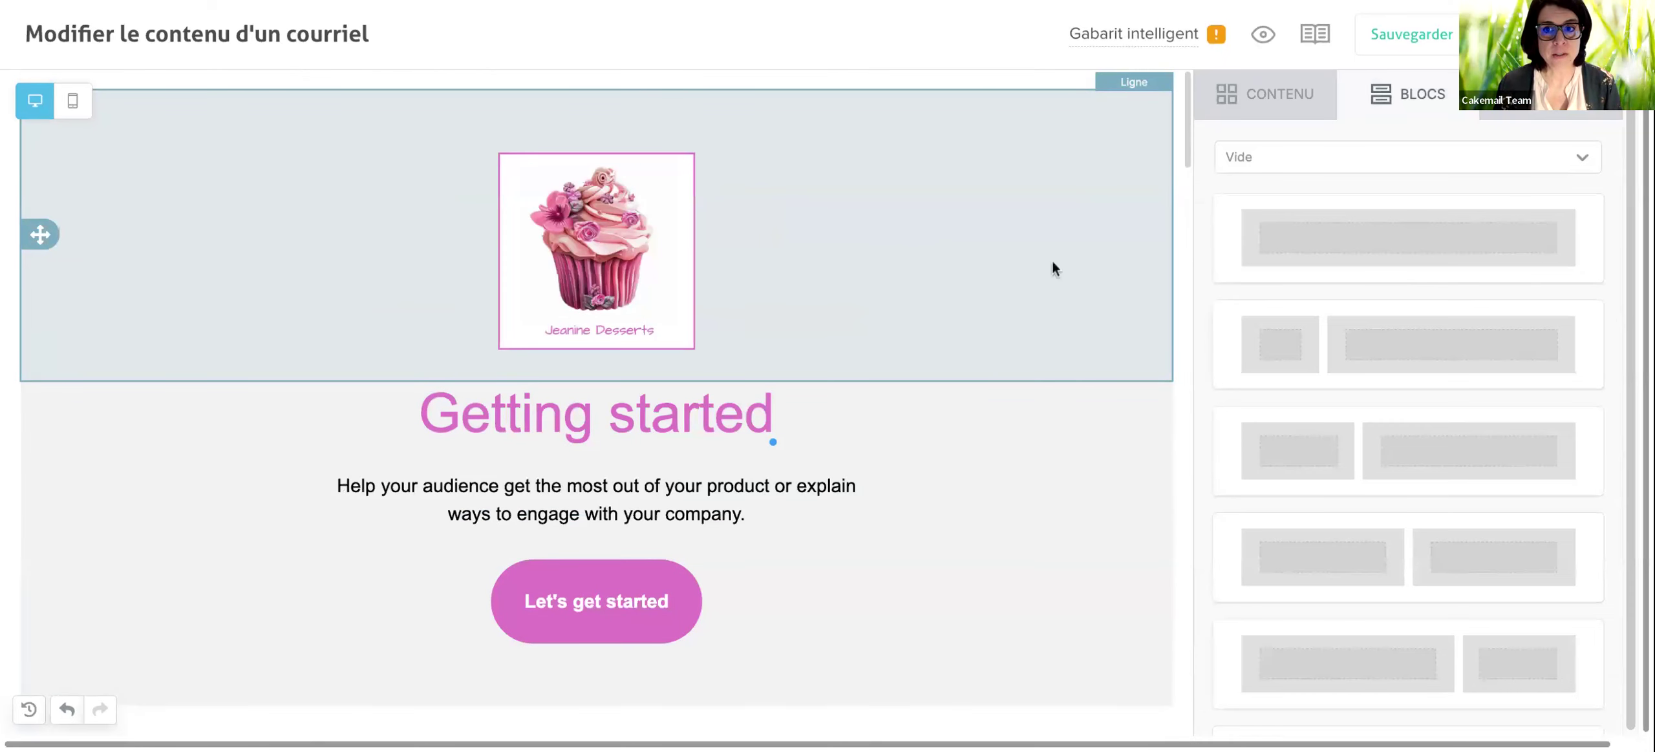
{"action": "left_click", "coordinate": [1052, 262]}
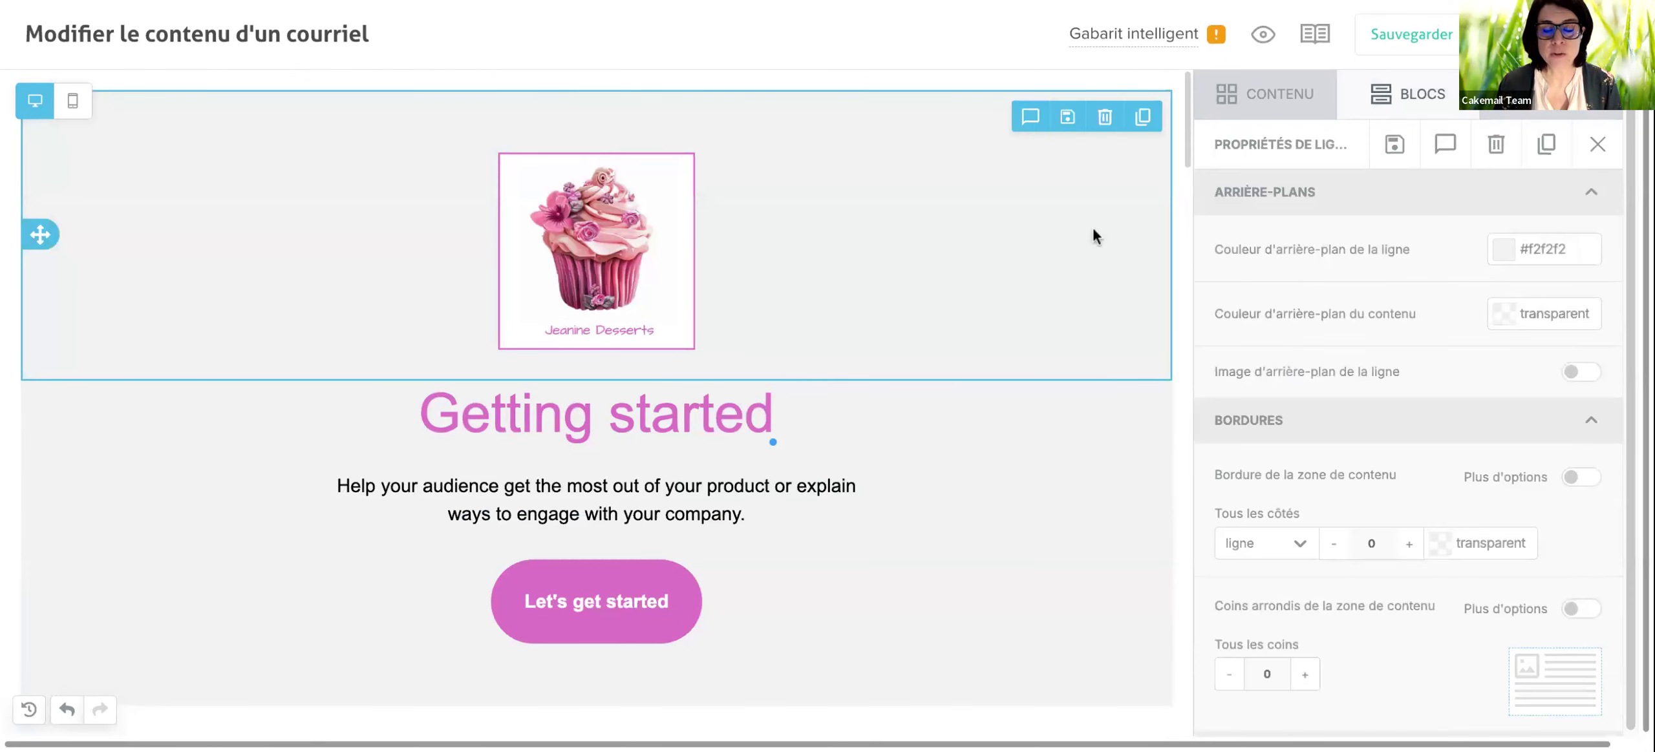
{"action": "scroll", "coordinate": [1082, 451], "scroll_direction": "down", "scroll_amount": 5}
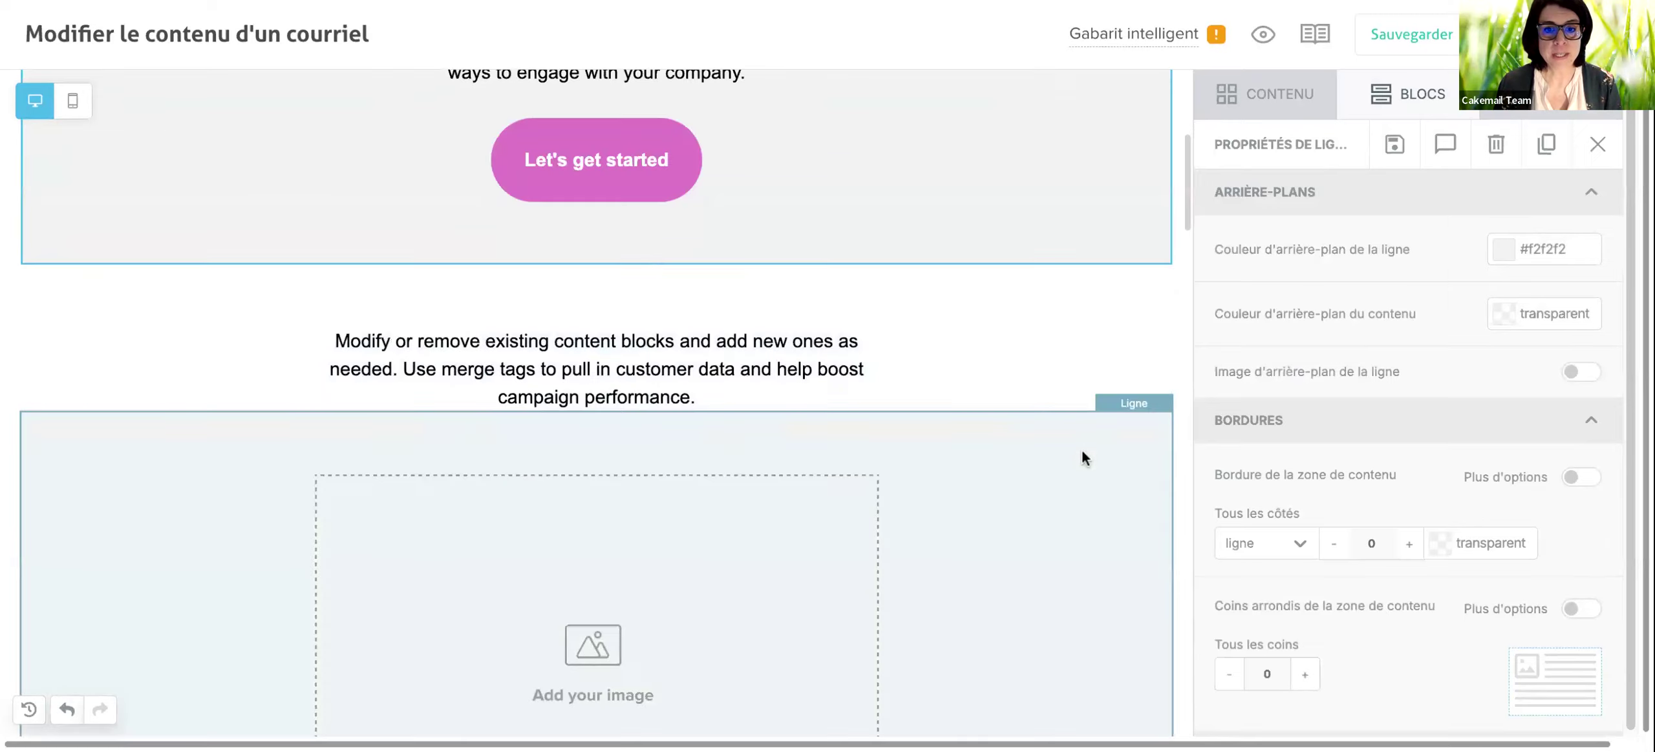
{"action": "left_click", "coordinate": [1055, 359]}
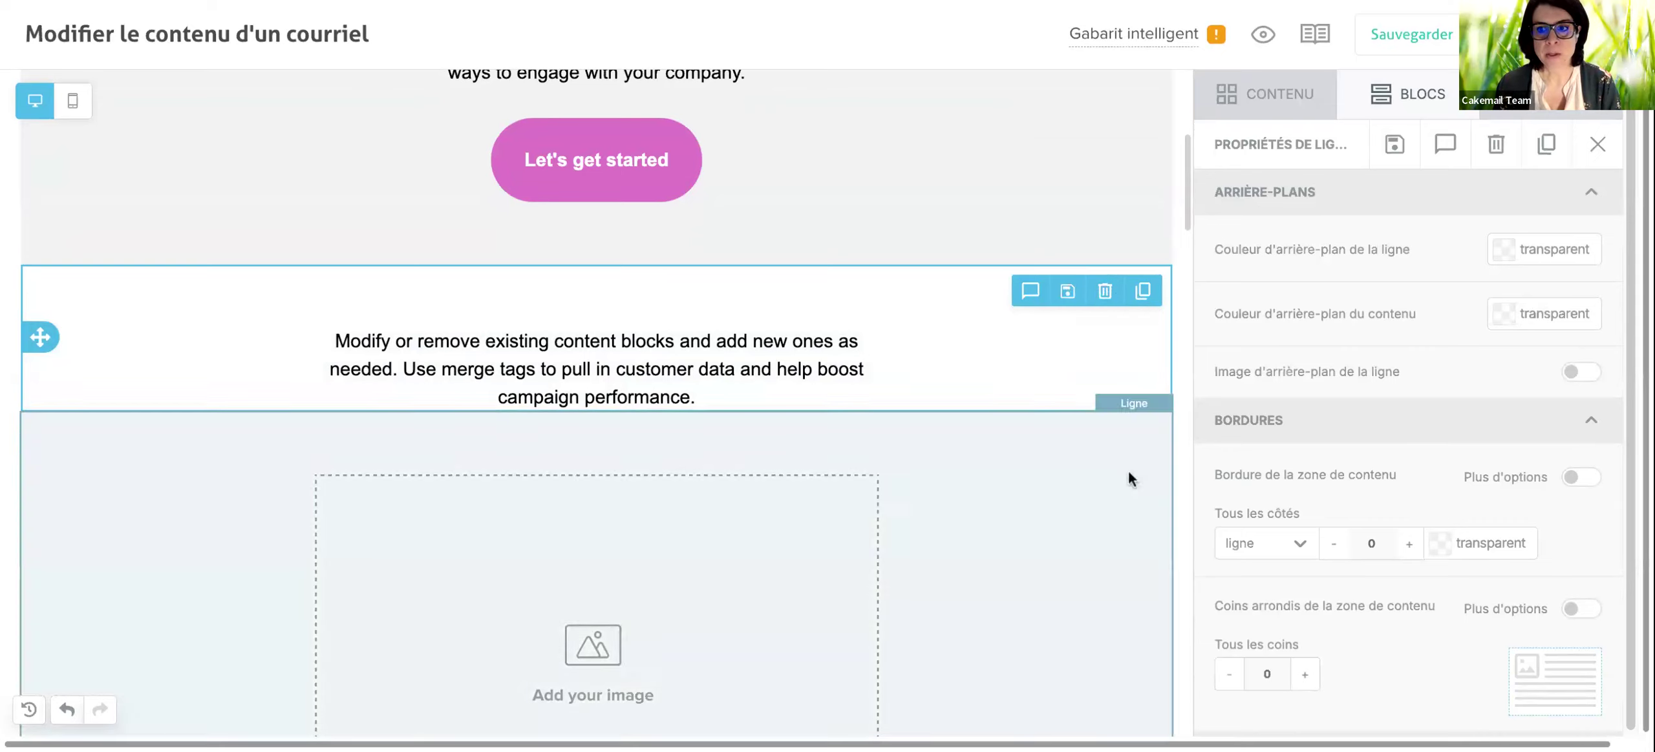
Insert an empty block with three equal columns between the "Align your goals" row and the "Include relevant social proof" heading.
{"action": "left_click", "coordinate": [1400, 92]}
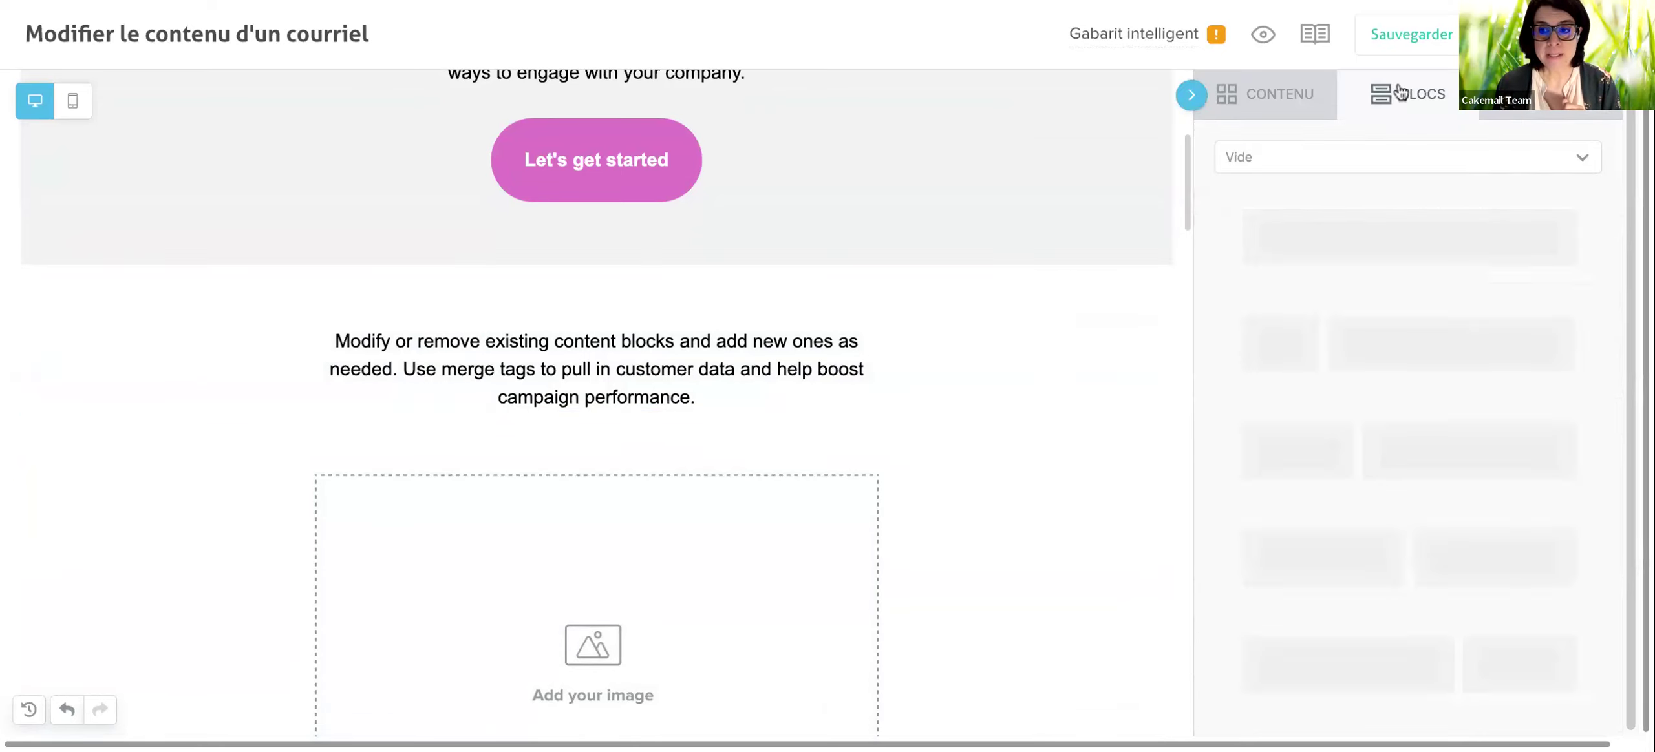
{"action": "scroll", "coordinate": [955, 534], "scroll_direction": "down", "scroll_amount": 1}
{"action": "scroll", "coordinate": [955, 535], "scroll_direction": "down", "scroll_amount": 6}
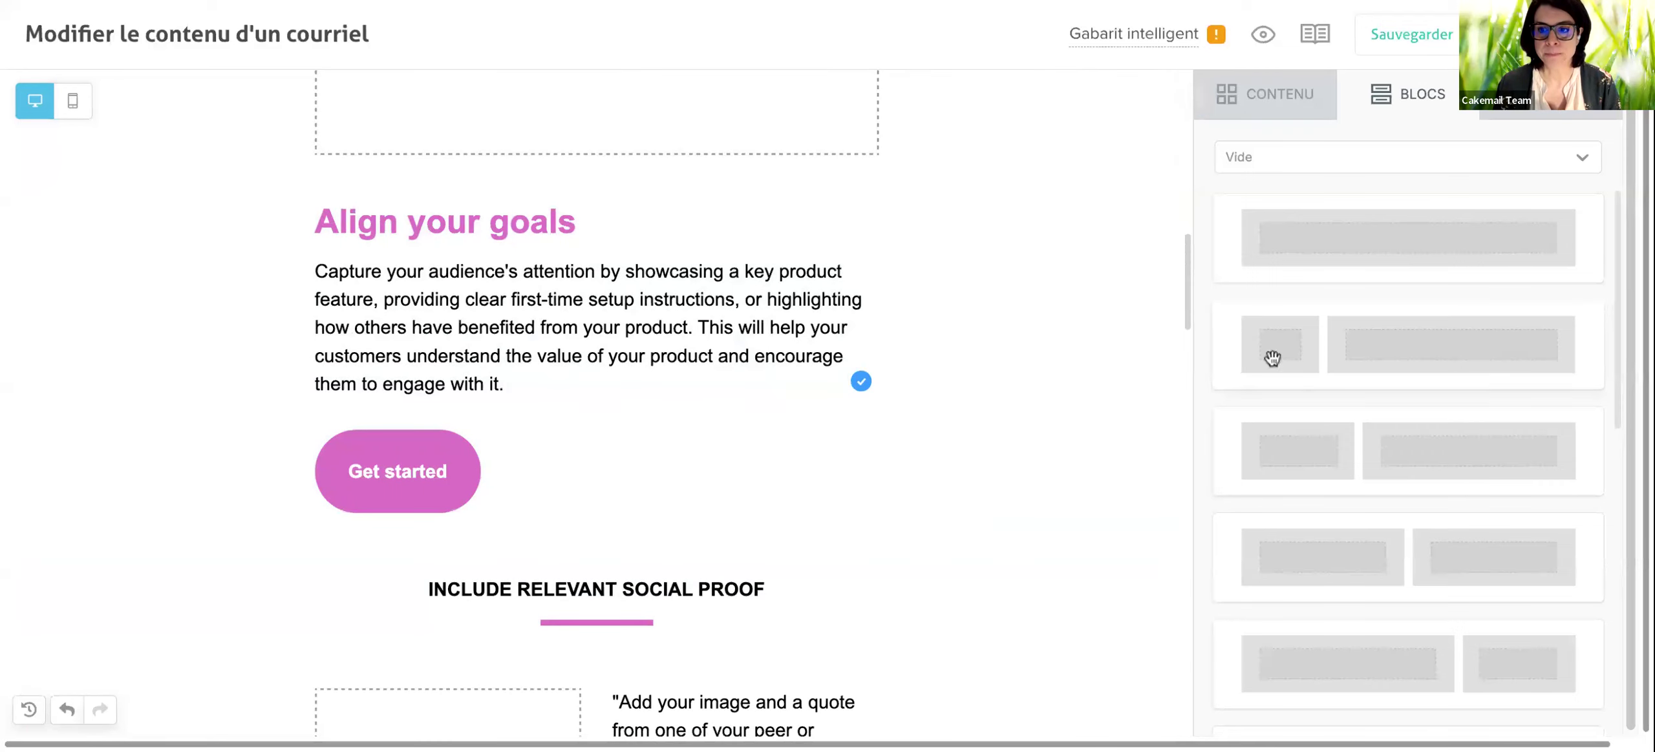
{"action": "scroll", "coordinate": [1454, 384], "scroll_direction": "down", "scroll_amount": 8}
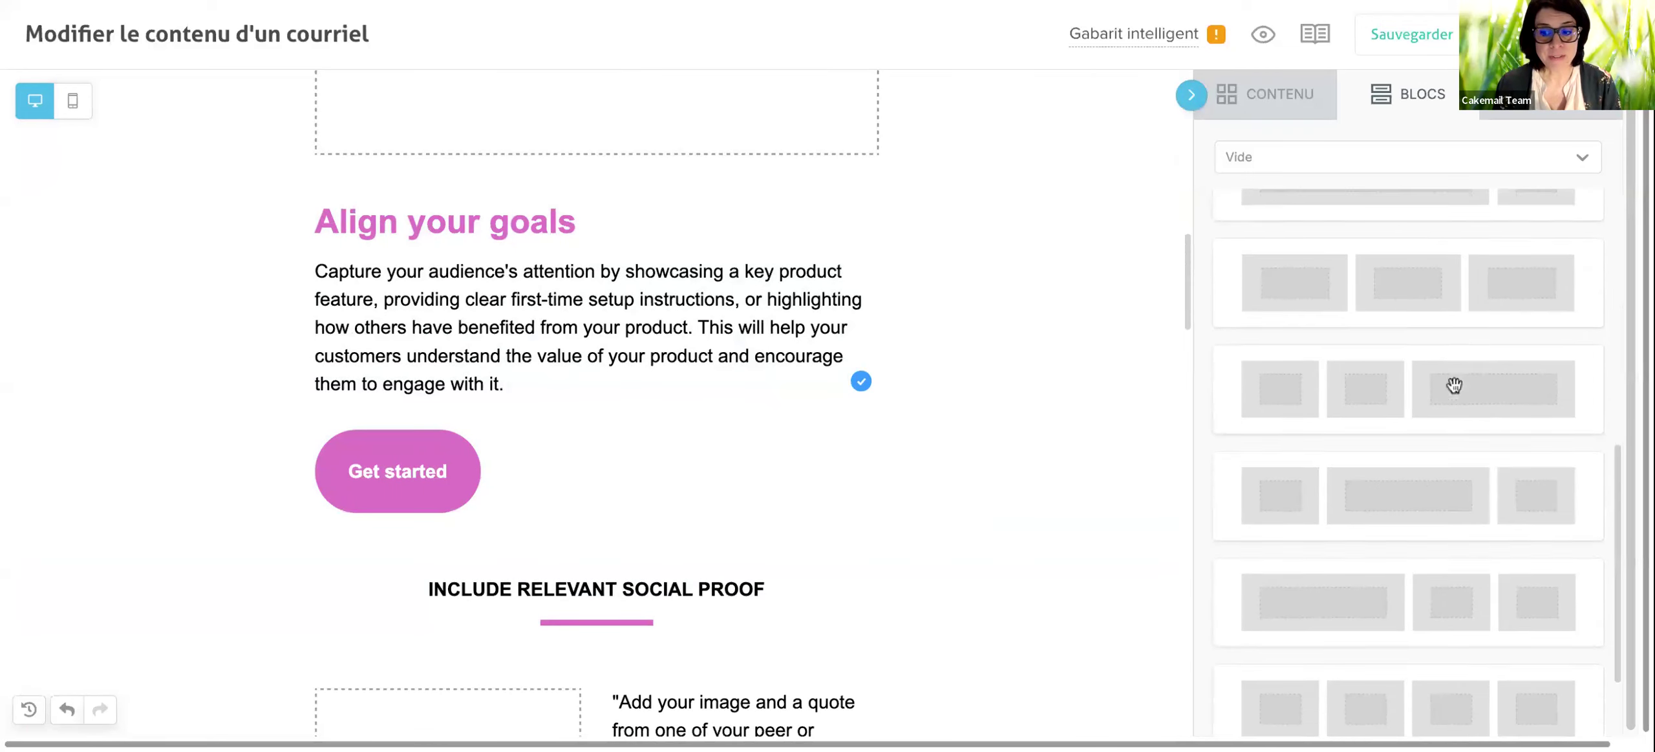
{"action": "scroll", "coordinate": [1454, 385], "scroll_direction": "down", "scroll_amount": 1}
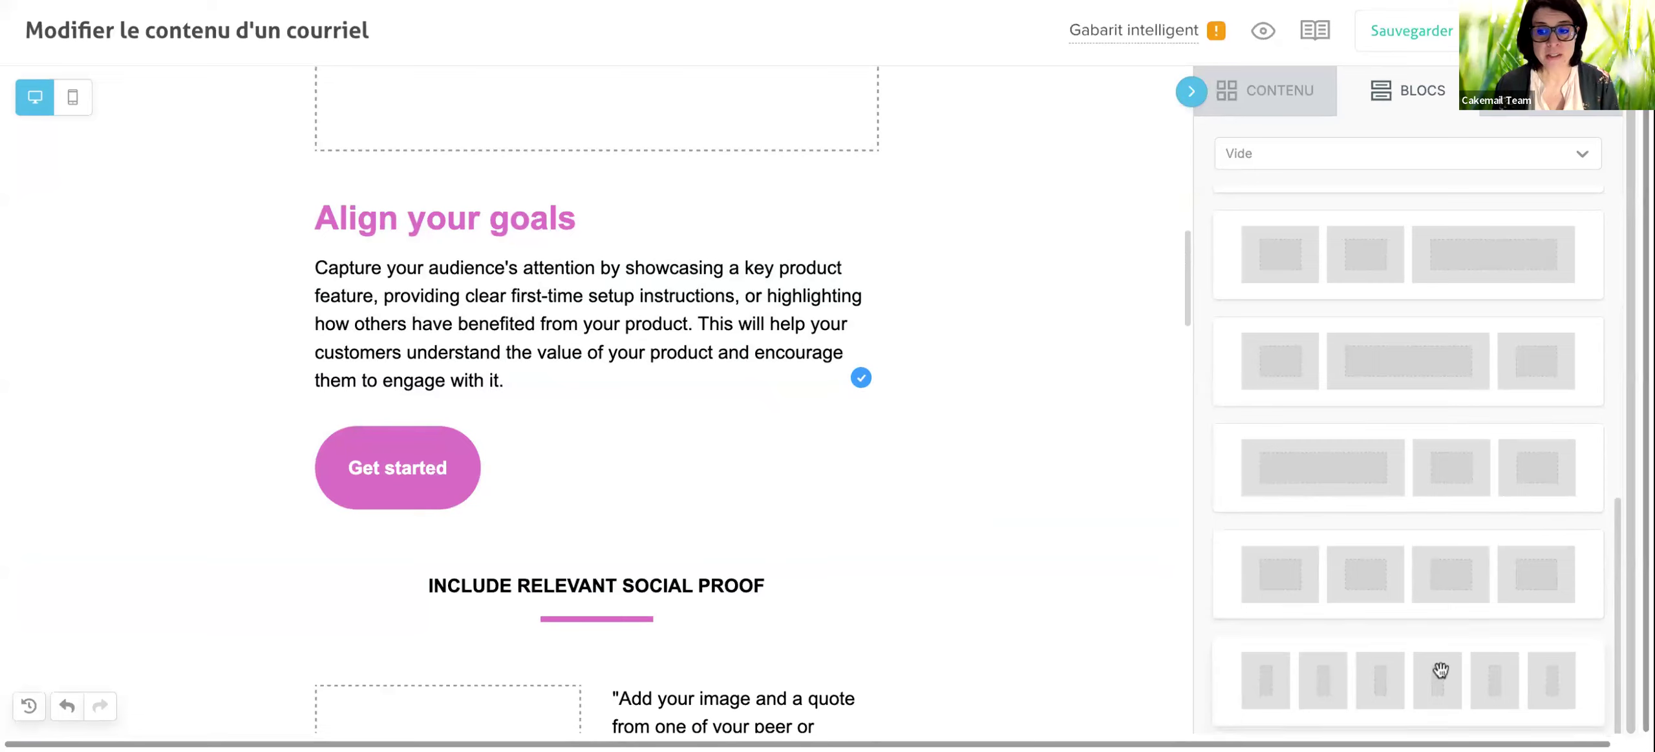
{"action": "scroll", "coordinate": [1441, 671], "scroll_direction": "up", "scroll_amount": 5}
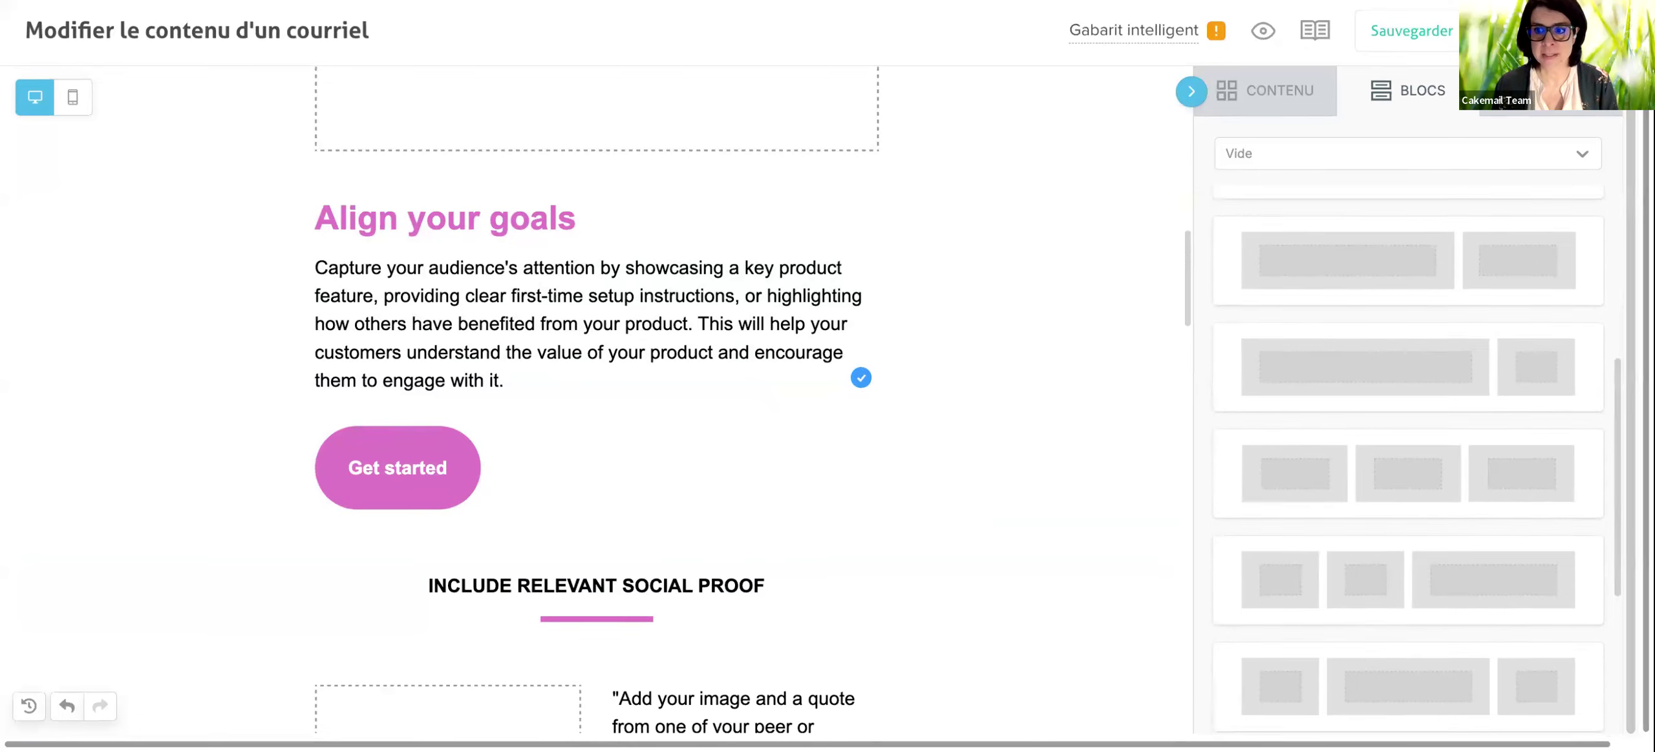
{"action": "left_click_drag", "start_coordinate": [1422, 597], "coordinate": [504, 533]}
Show the properties of the "Align your goals" row and of its heading, paragraph and "Get started" button.
{"action": "scroll", "coordinate": [808, 452], "scroll_direction": "down", "scroll_amount": 5}
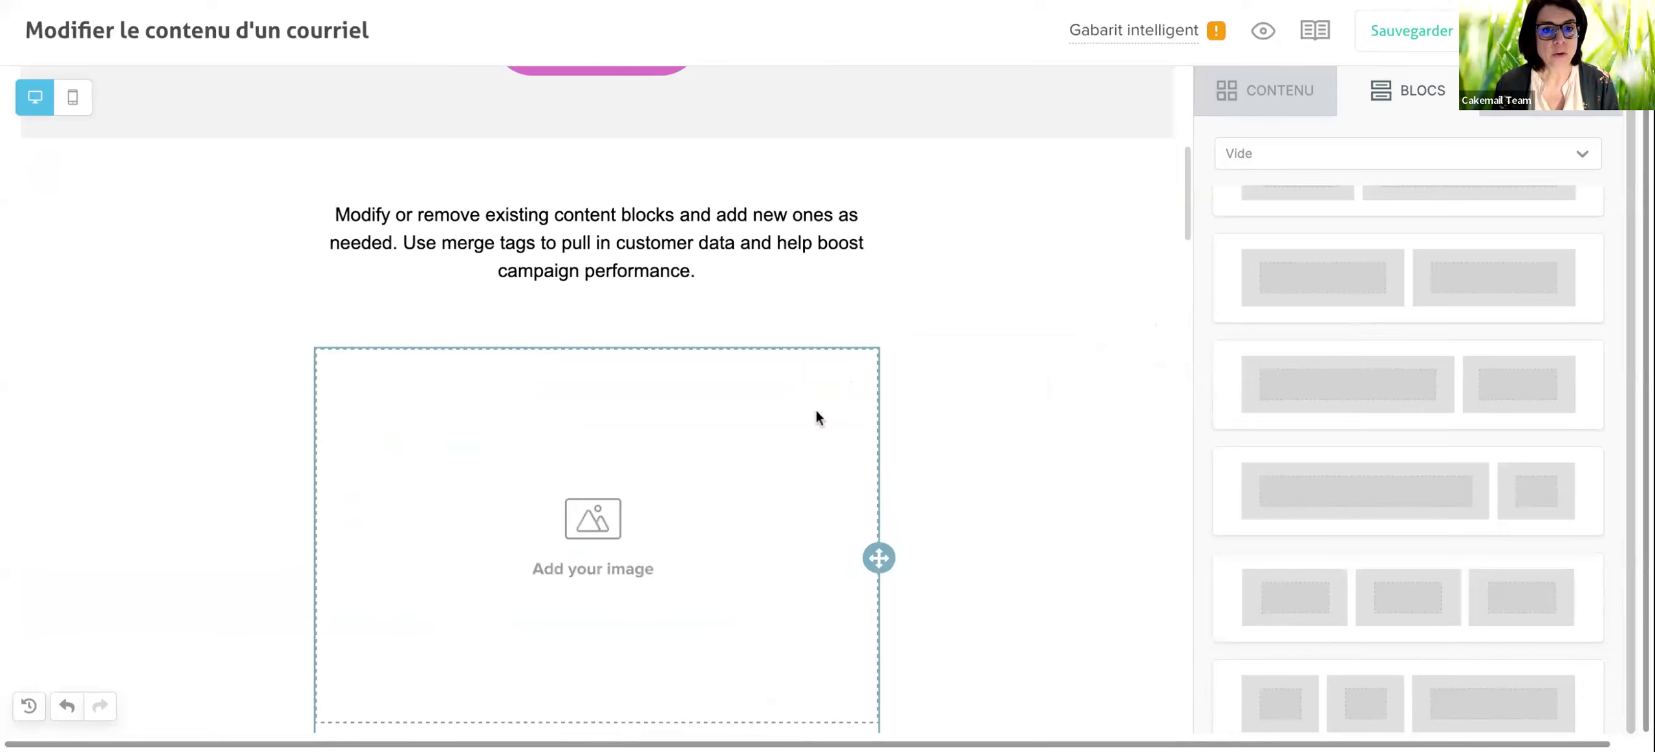
{"action": "left_click", "coordinate": [1055, 385]}
{"action": "scroll", "coordinate": [1055, 385], "scroll_direction": "down", "scroll_amount": 5}
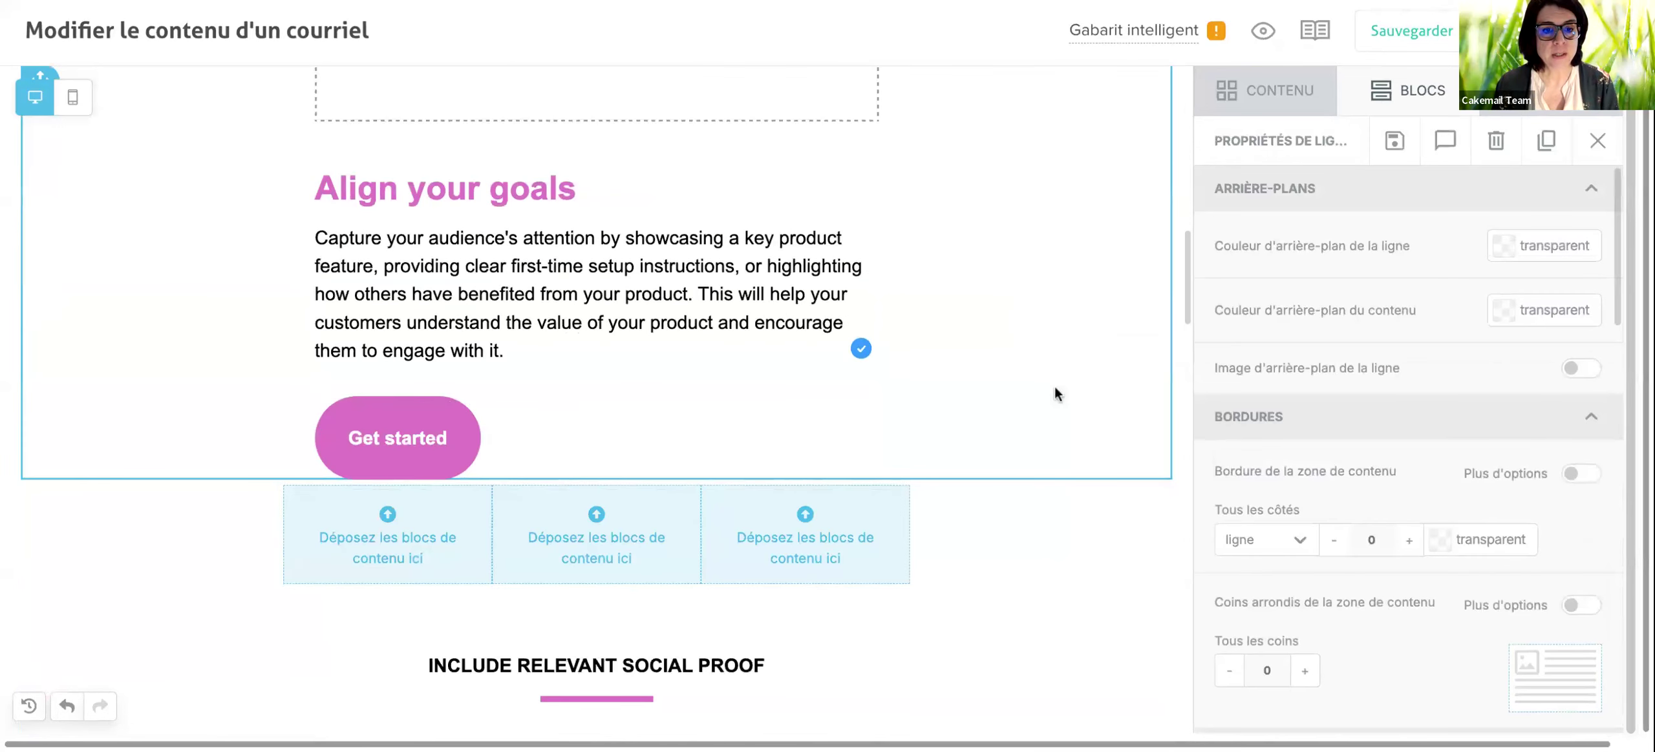
{"action": "scroll", "coordinate": [1094, 442], "scroll_direction": "up", "scroll_amount": 5}
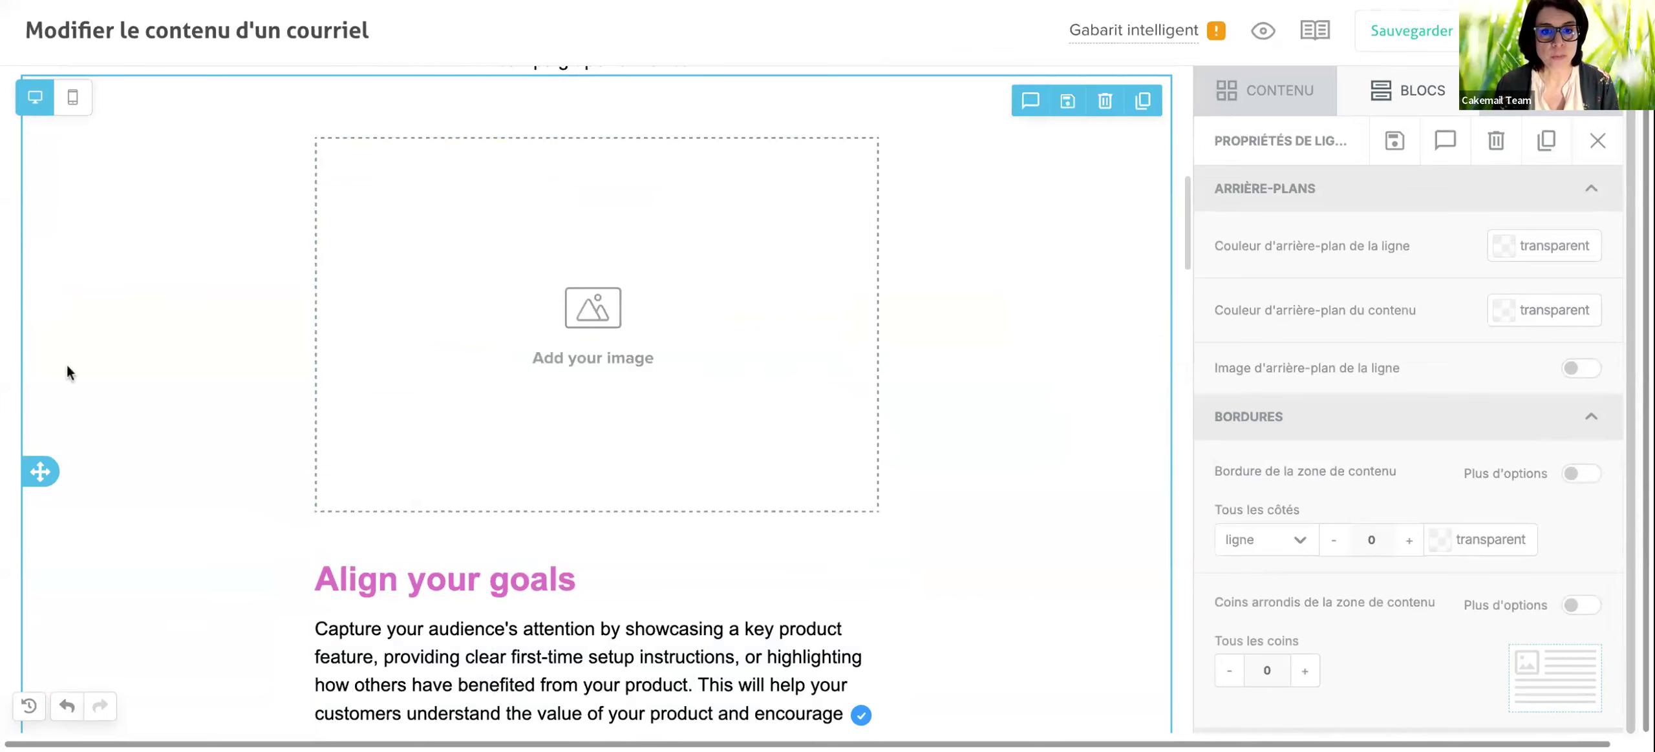
{"action": "left_click", "coordinate": [669, 591]}
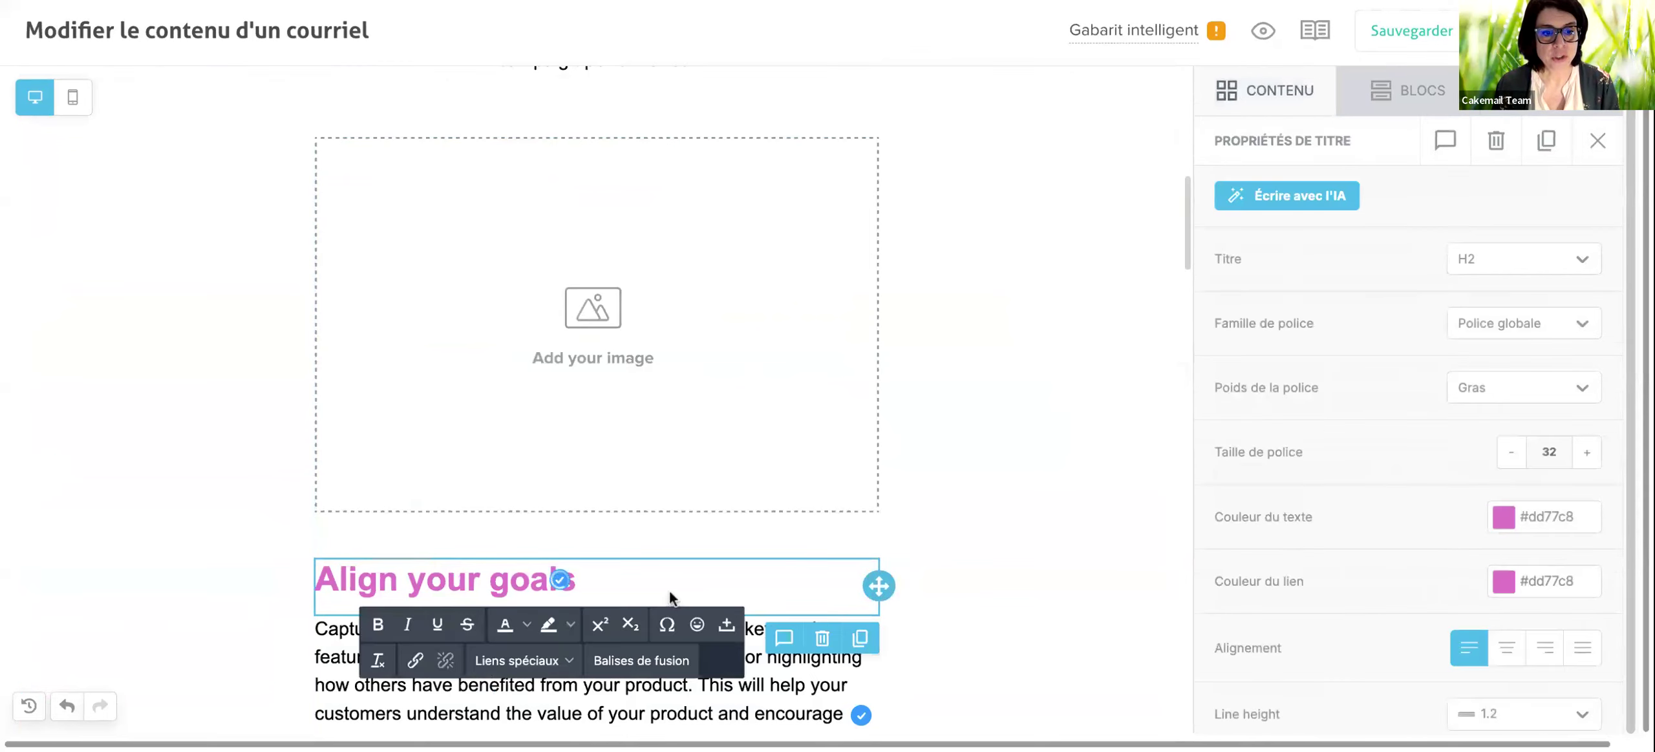
{"action": "scroll", "coordinate": [670, 591], "scroll_direction": "down", "scroll_amount": 3}
{"action": "left_click", "coordinate": [647, 507]}
{"action": "left_click", "coordinate": [452, 611]}
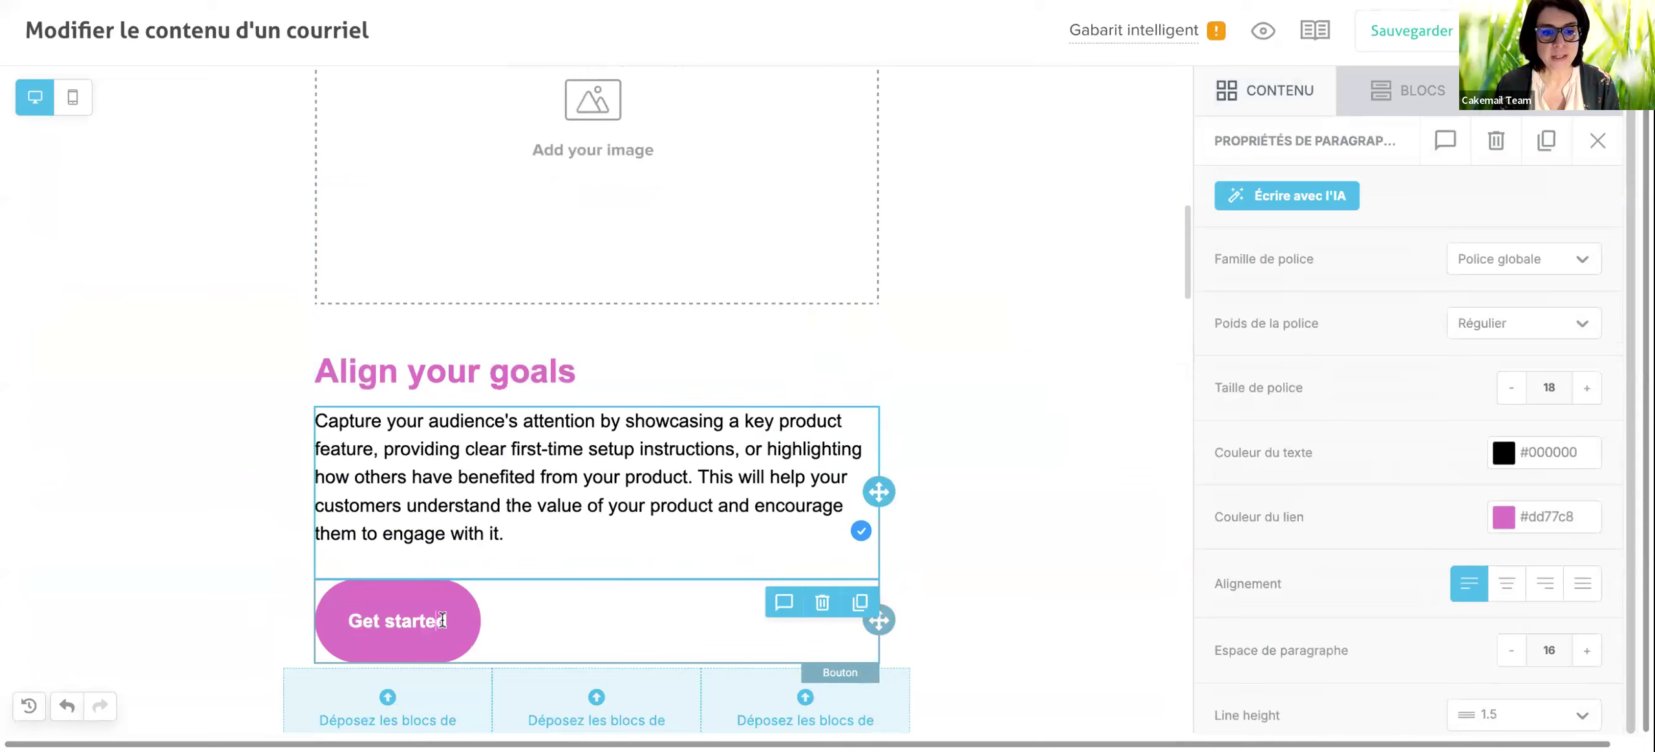
Fill the new three-column row with an image block in the first column, a list in the second and a video in the third.
{"action": "scroll", "coordinate": [1089, 585], "scroll_direction": "down", "scroll_amount": 3}
{"action": "scroll", "coordinate": [1089, 585], "scroll_direction": "down", "scroll_amount": 3}
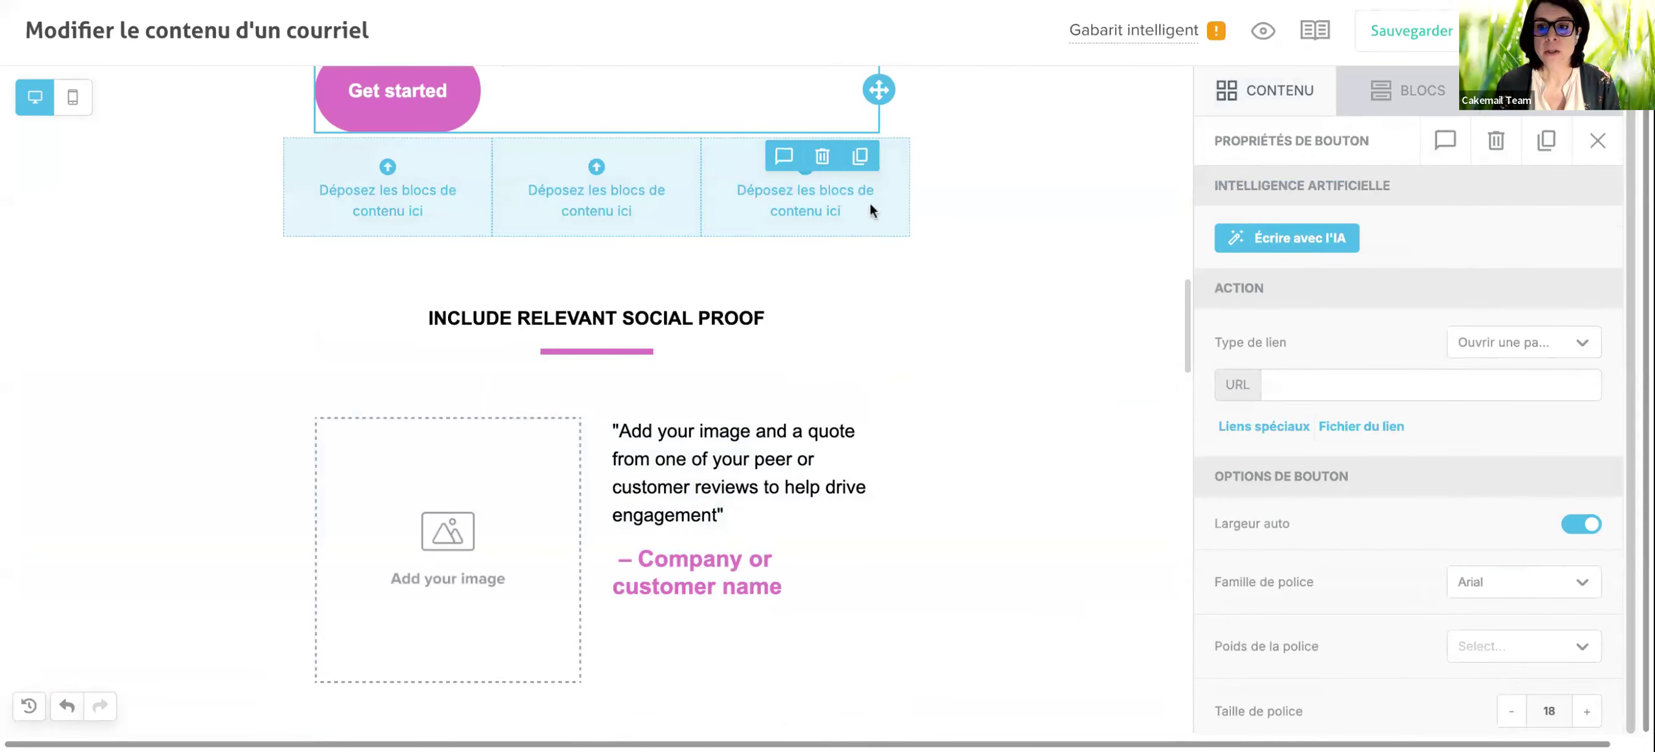
{"action": "left_click", "coordinate": [1271, 117]}
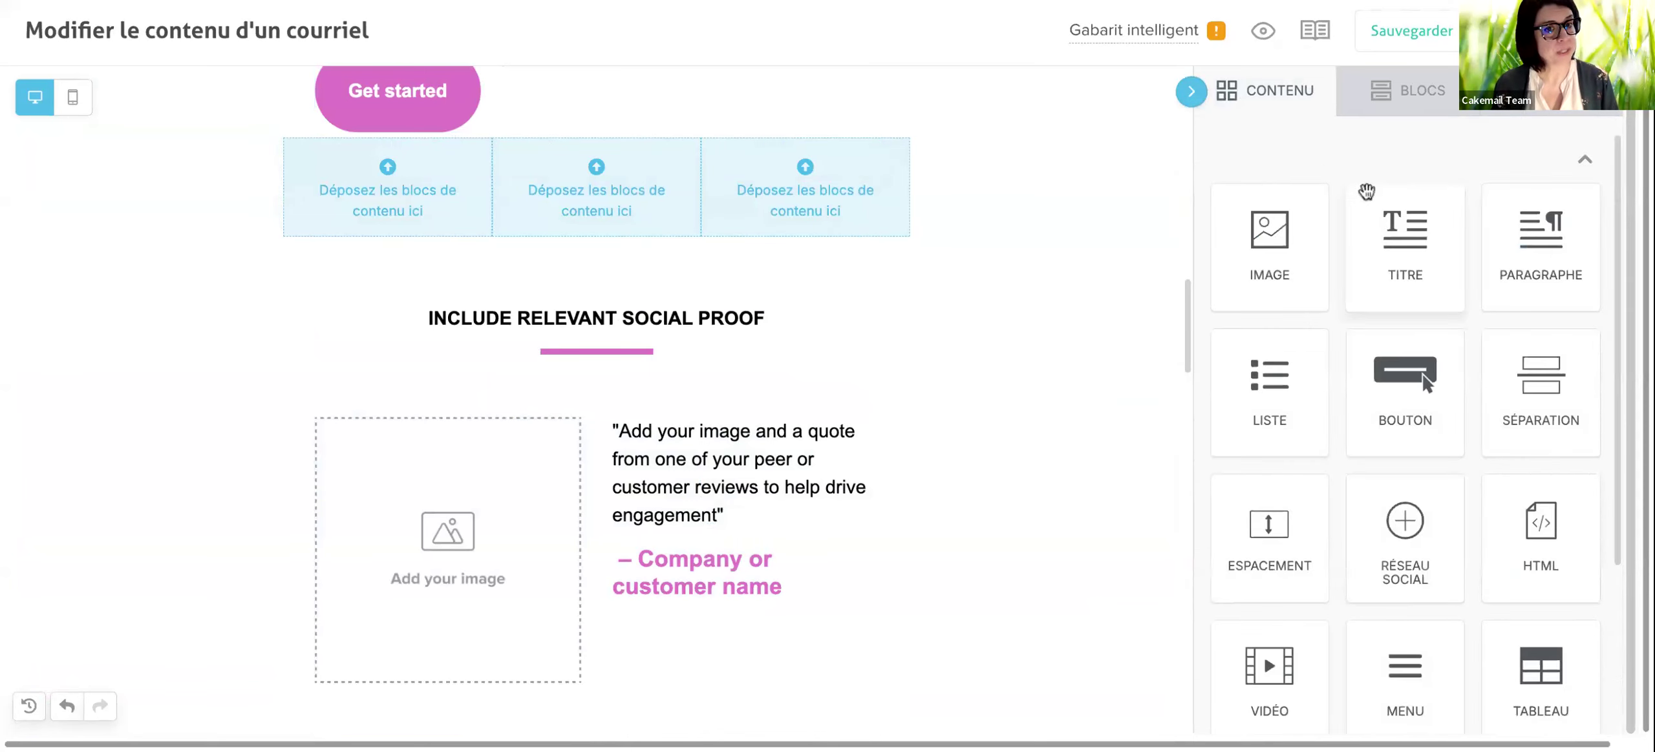
{"action": "left_click_drag", "start_coordinate": [1254, 267], "coordinate": [367, 198]}
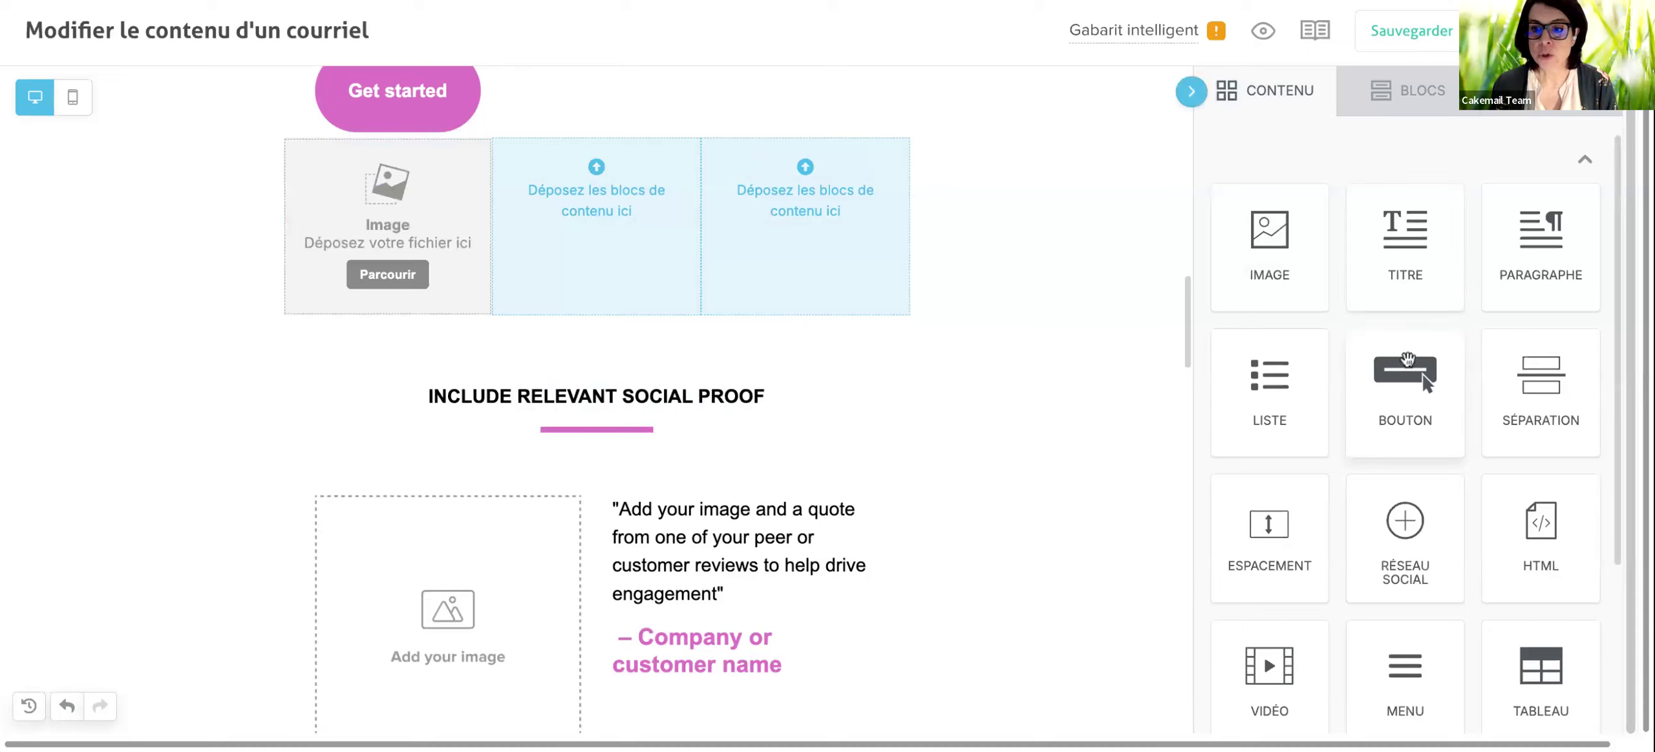
{"action": "left_click_drag", "start_coordinate": [1276, 341], "coordinate": [628, 240]}
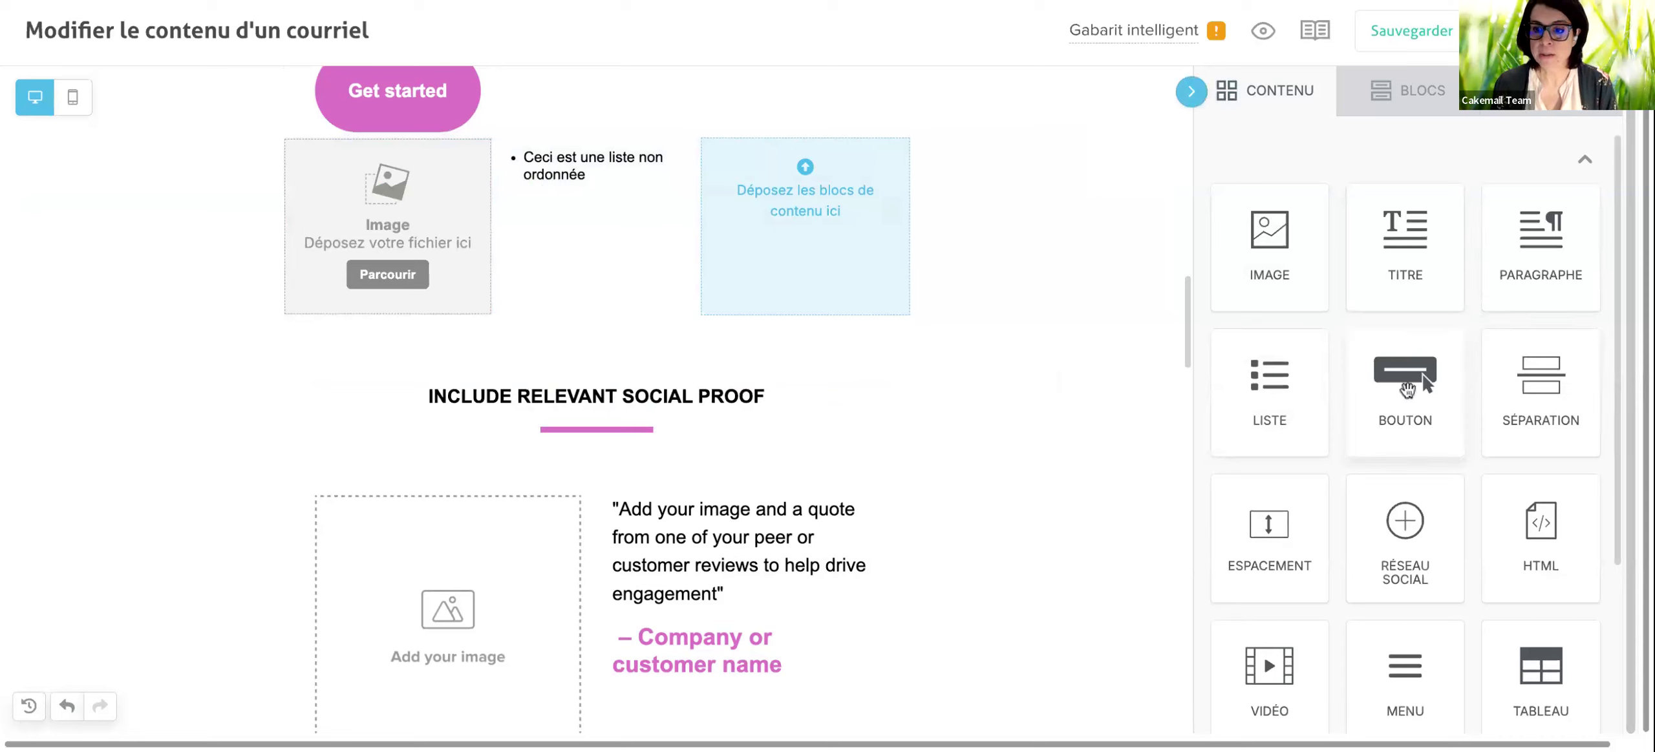
{"action": "scroll", "coordinate": [1424, 387], "scroll_direction": "down", "scroll_amount": 3}
{"action": "left_click_drag", "start_coordinate": [1271, 511], "coordinate": [860, 220]}
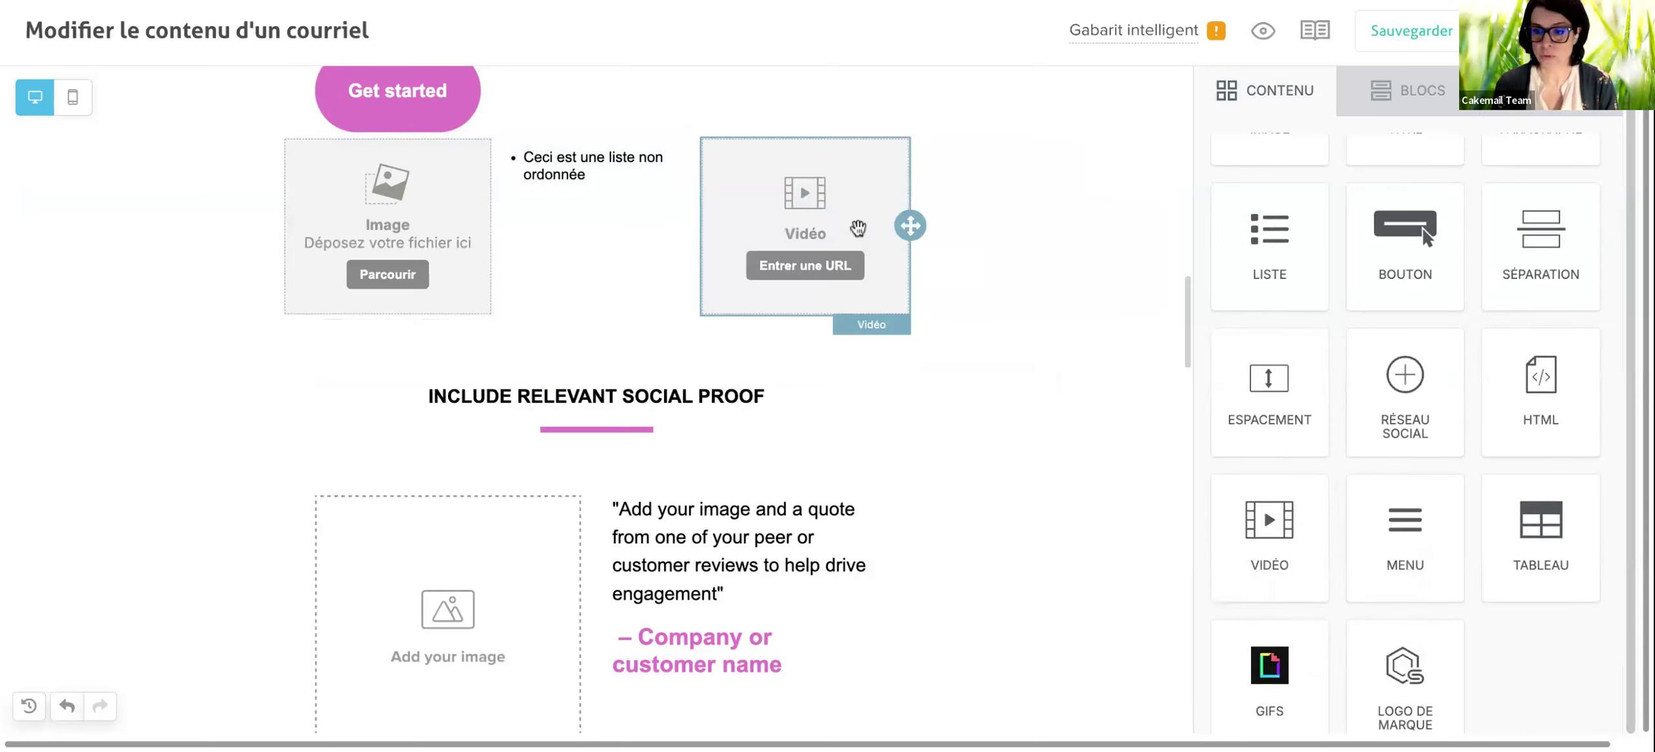
{"action": "scroll", "coordinate": [1428, 304], "scroll_direction": "up", "scroll_amount": 3}
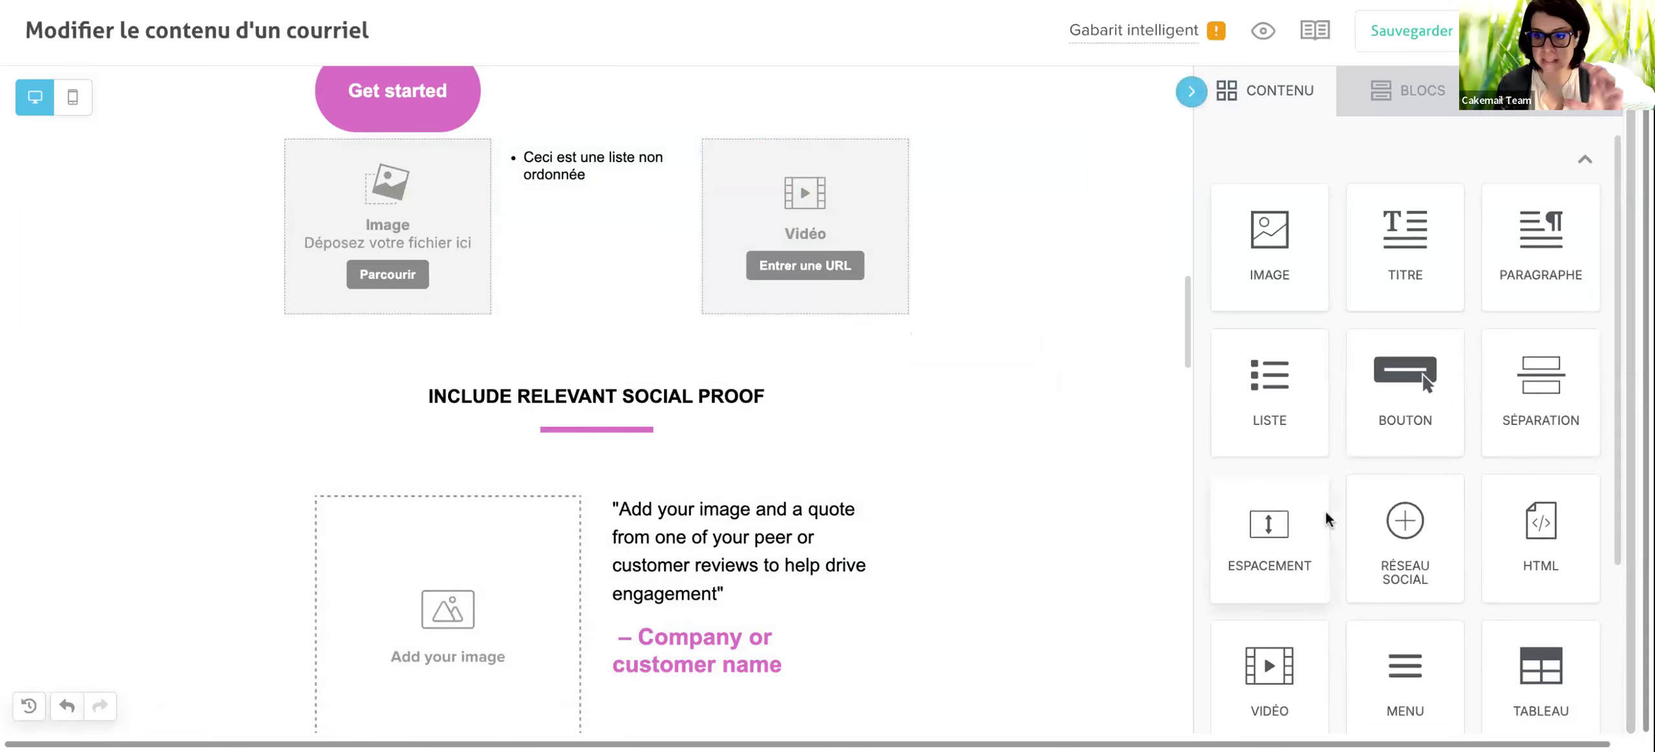
{"action": "scroll", "coordinate": [1325, 511], "scroll_direction": "down", "scroll_amount": 3}
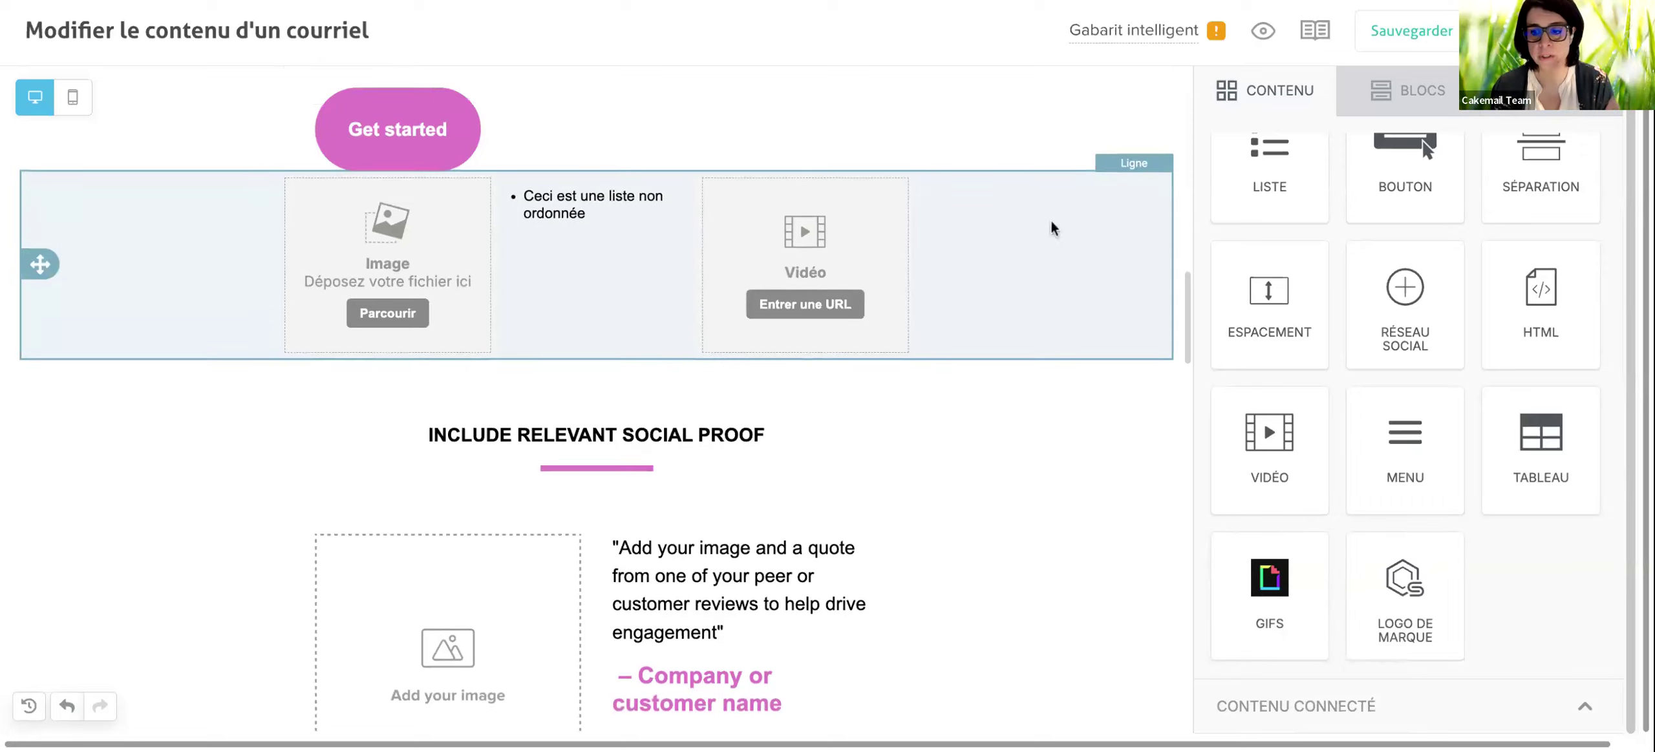
{"action": "scroll", "coordinate": [1049, 226], "scroll_direction": "up", "scroll_amount": 1}
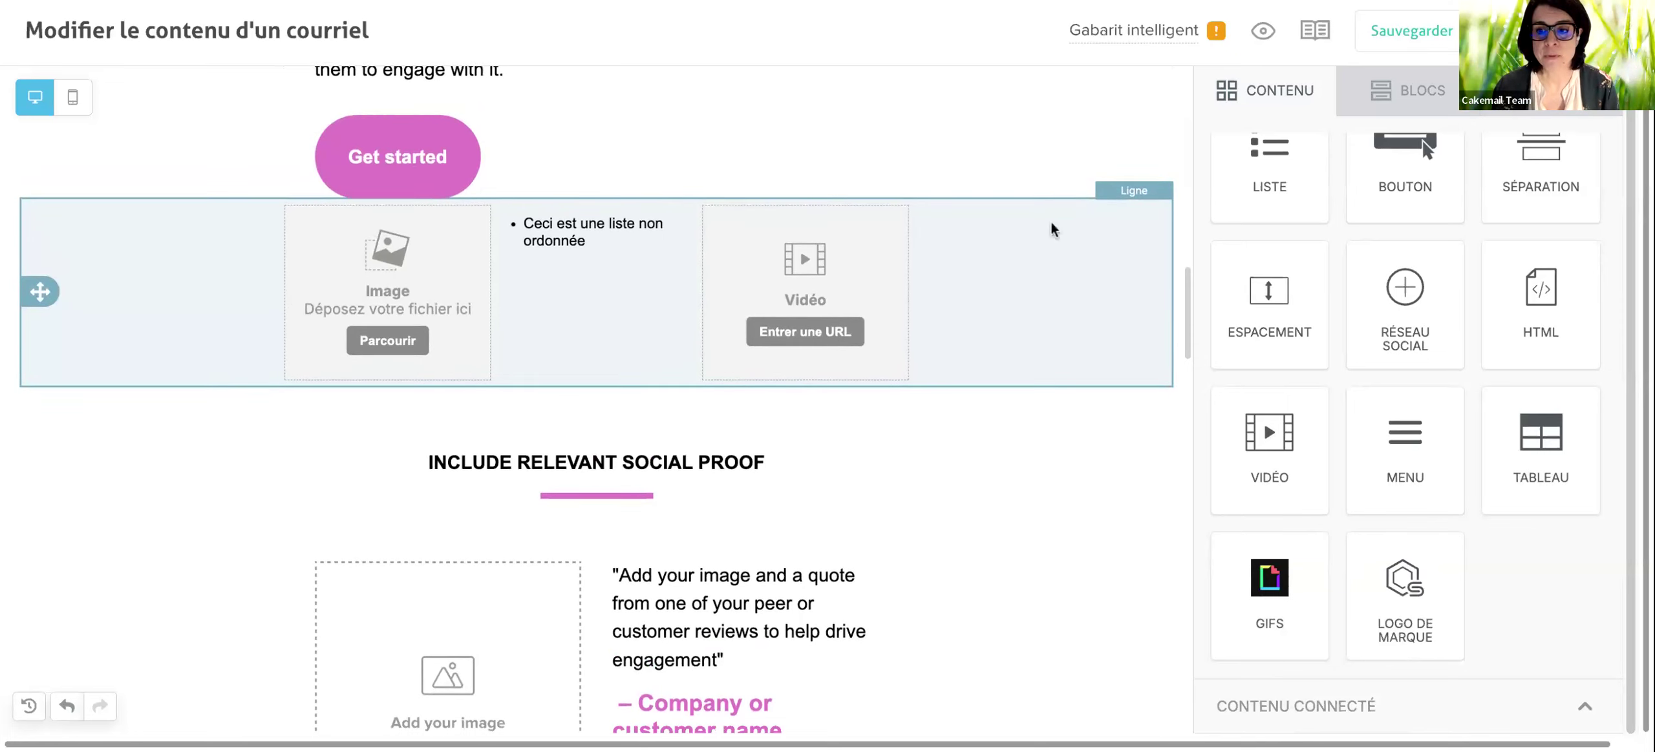
{"action": "scroll", "coordinate": [1050, 226], "scroll_direction": "up", "scroll_amount": 4}
{"action": "scroll", "coordinate": [1050, 222], "scroll_direction": "down", "scroll_amount": 5}
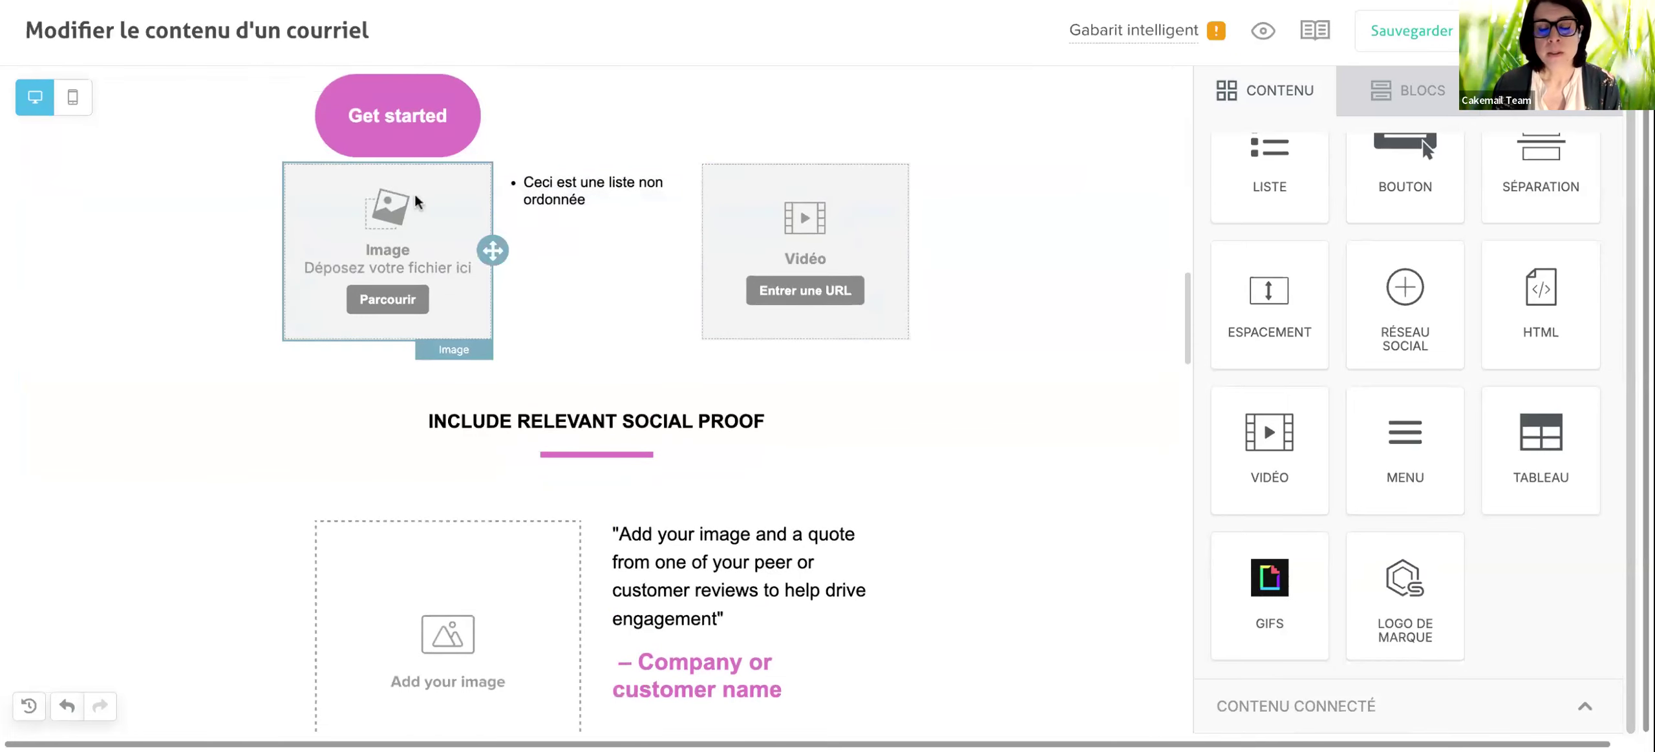
{"action": "scroll", "coordinate": [1269, 251], "scroll_direction": "up", "scroll_amount": 3}
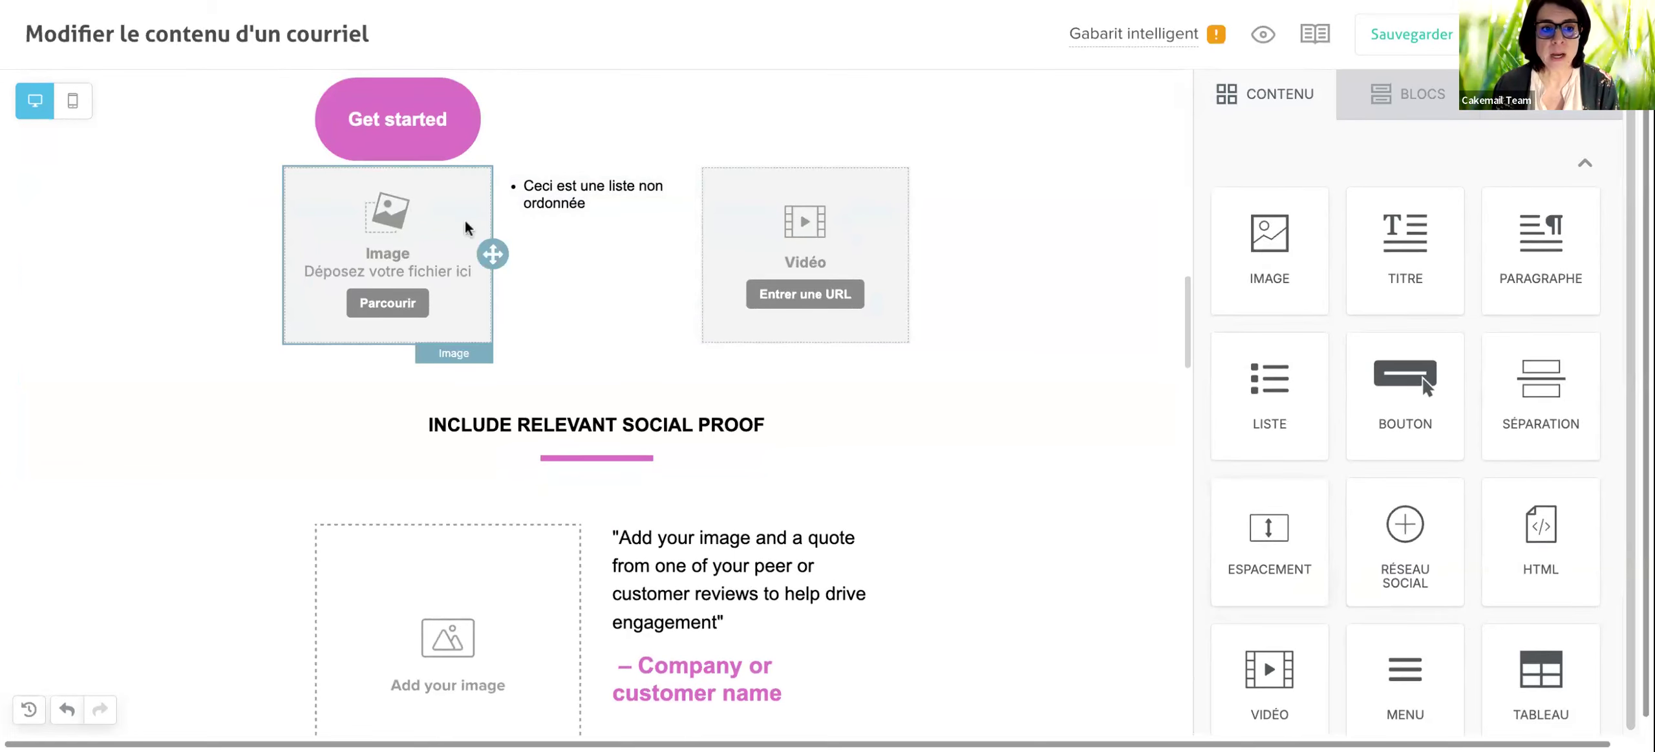
Open the file manager for the empty image block in the first column and browse the stored images.
{"action": "left_click", "coordinate": [393, 227]}
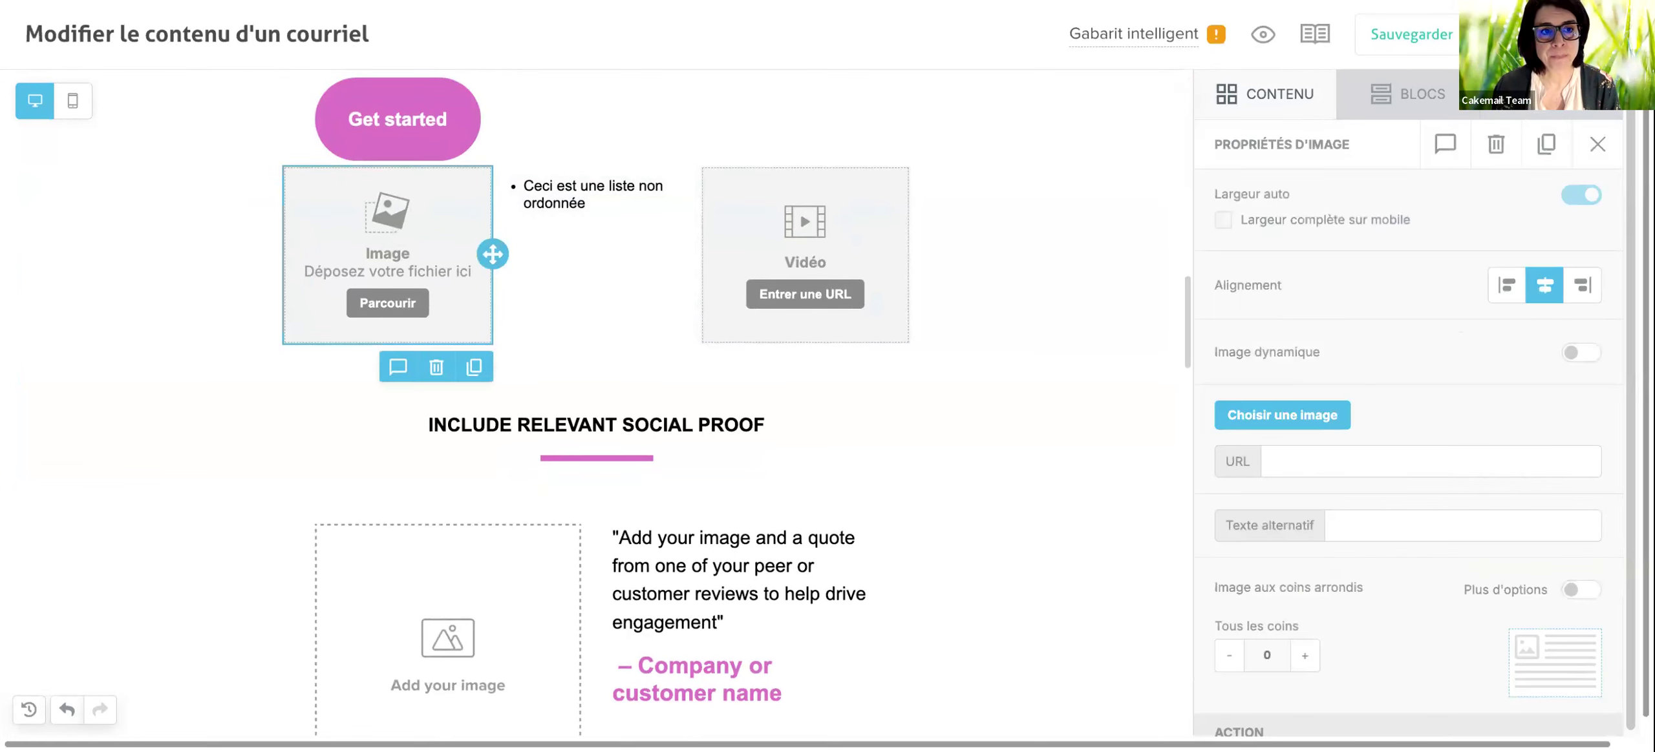
{"action": "scroll", "coordinate": [393, 228], "scroll_direction": "up", "scroll_amount": 3}
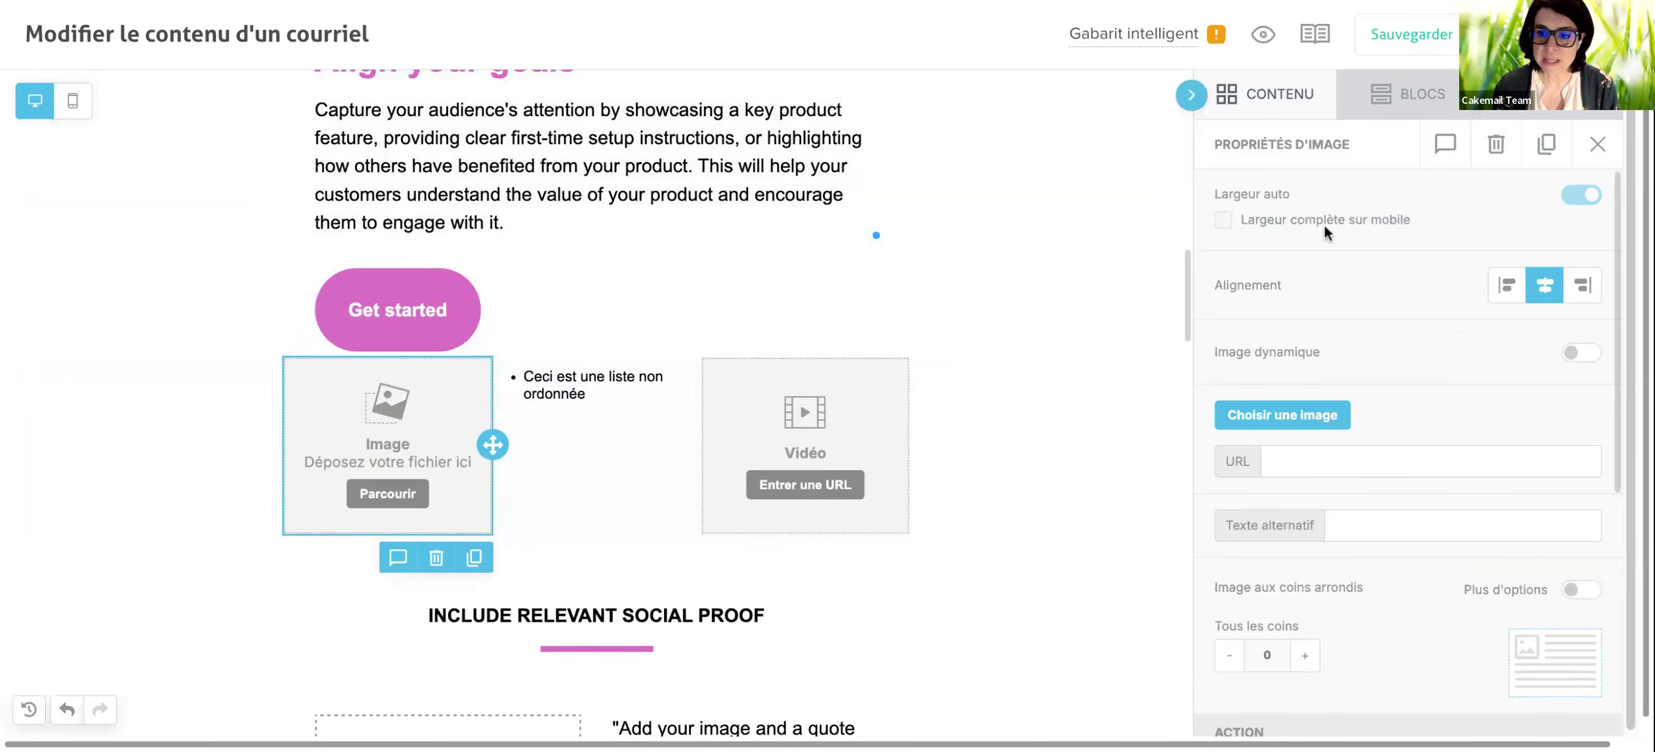
{"action": "left_click", "coordinate": [371, 497]}
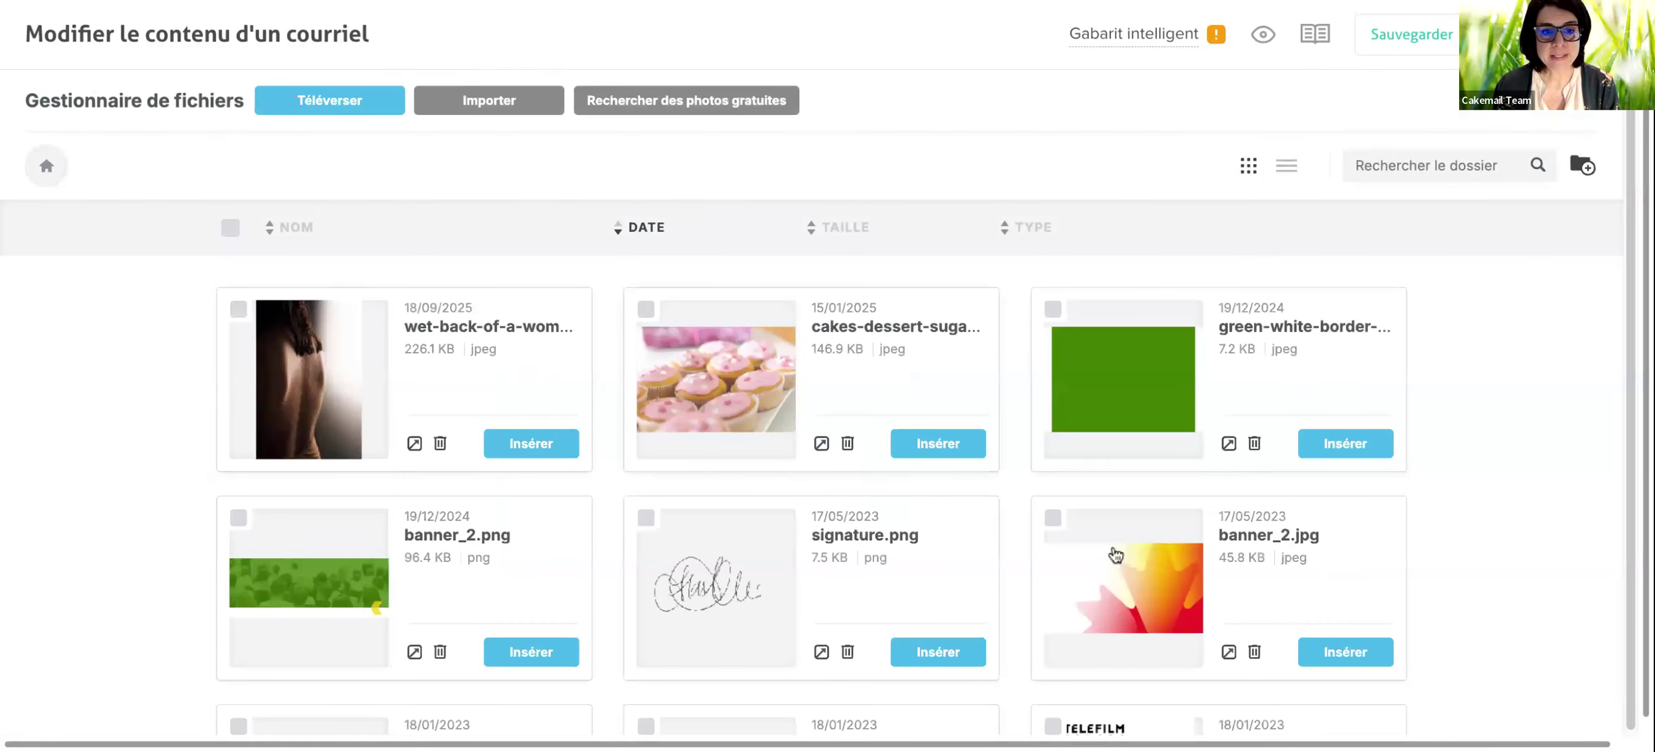
{"action": "scroll", "coordinate": [734, 479], "scroll_direction": "down", "scroll_amount": 5}
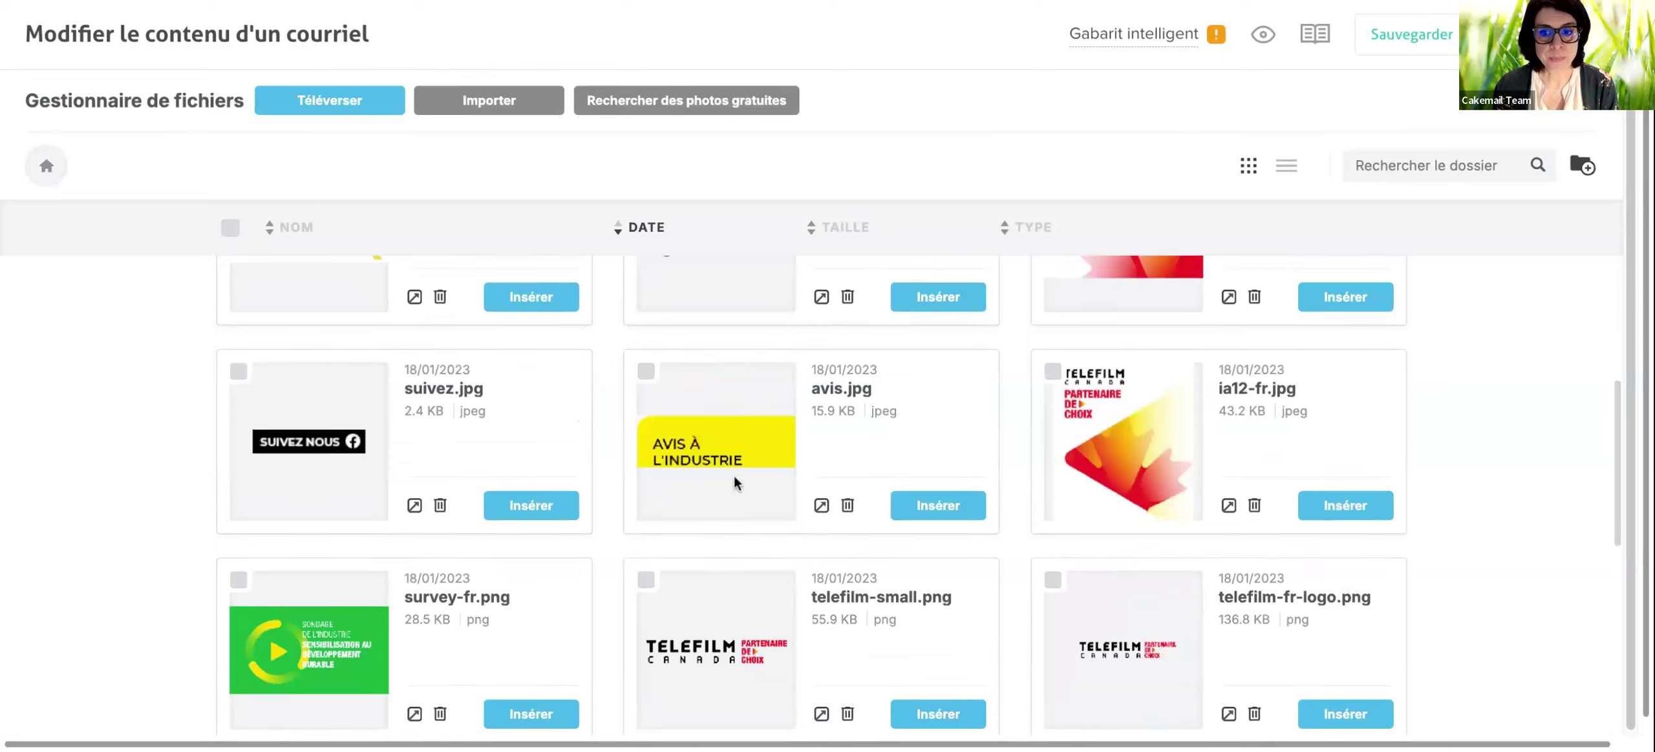
{"action": "scroll", "coordinate": [734, 476], "scroll_direction": "up", "scroll_amount": 5}
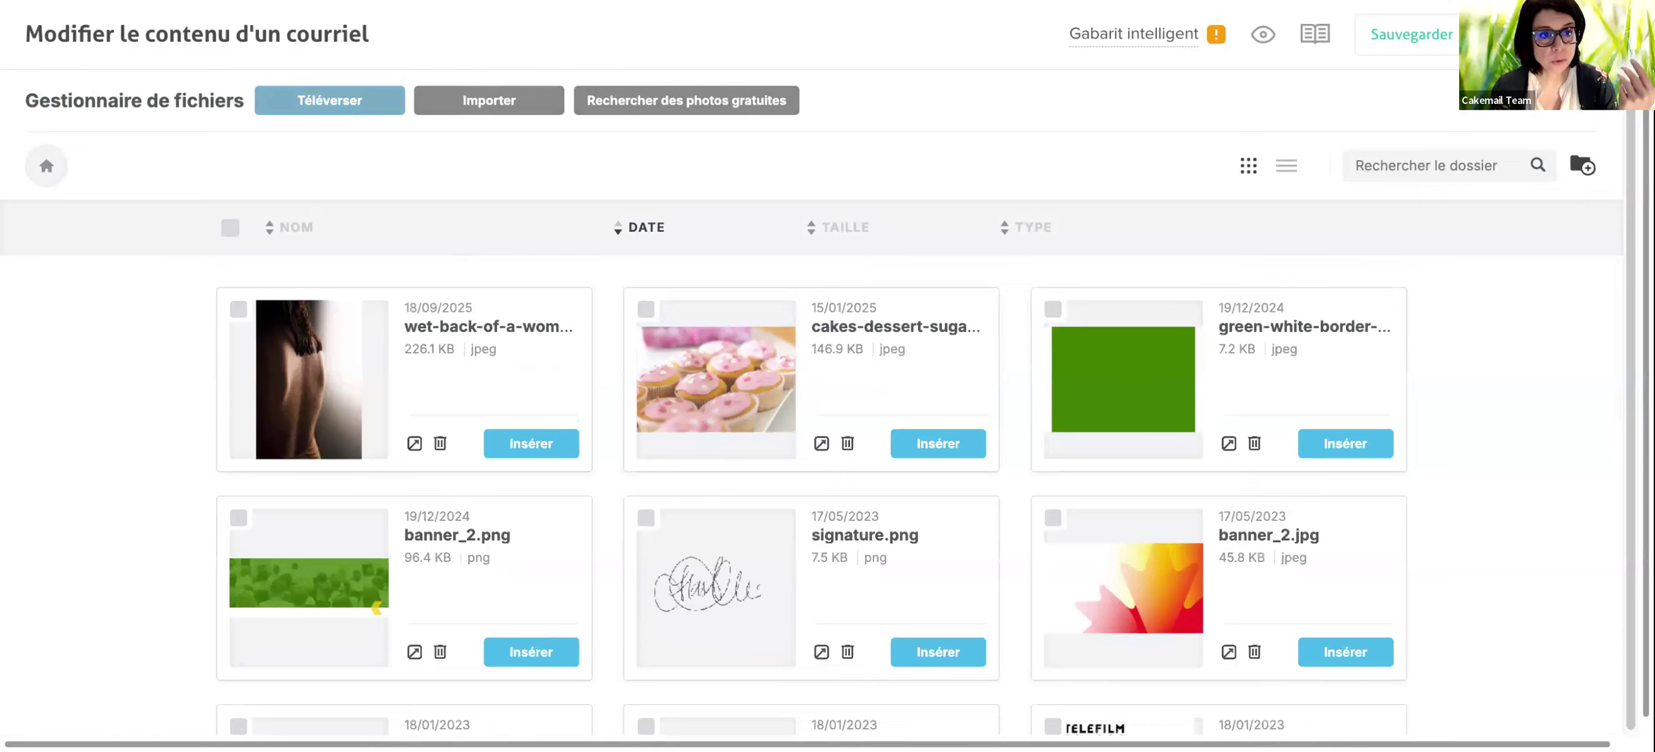
Search the free stock photos for "dessert".
{"action": "left_click", "coordinate": [626, 104]}
{"action": "left_click", "coordinate": [700, 417]}
{"action": "type", "text": "concert"}
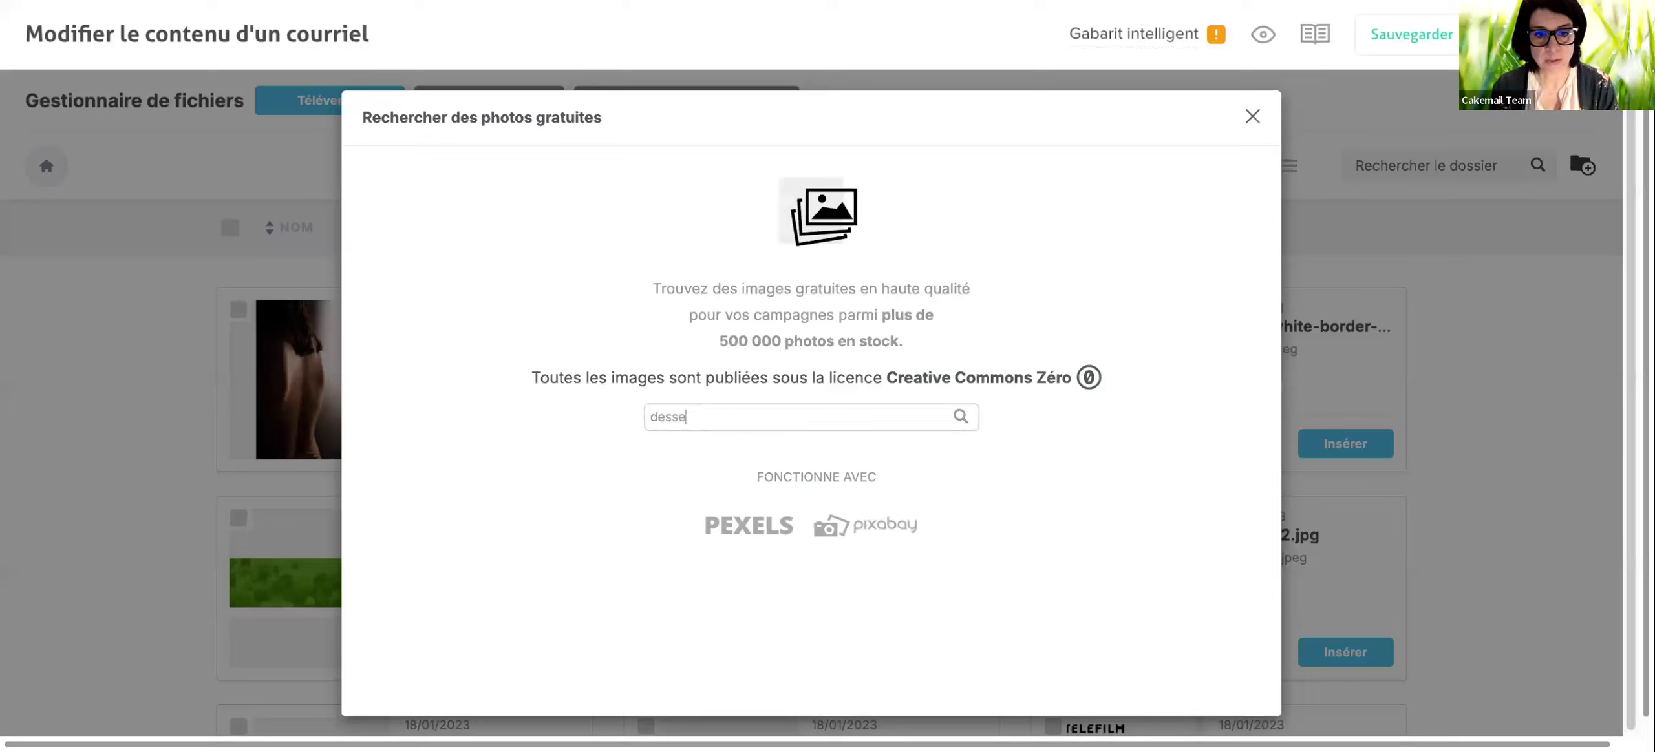
{"action": "key", "text": "Return"}
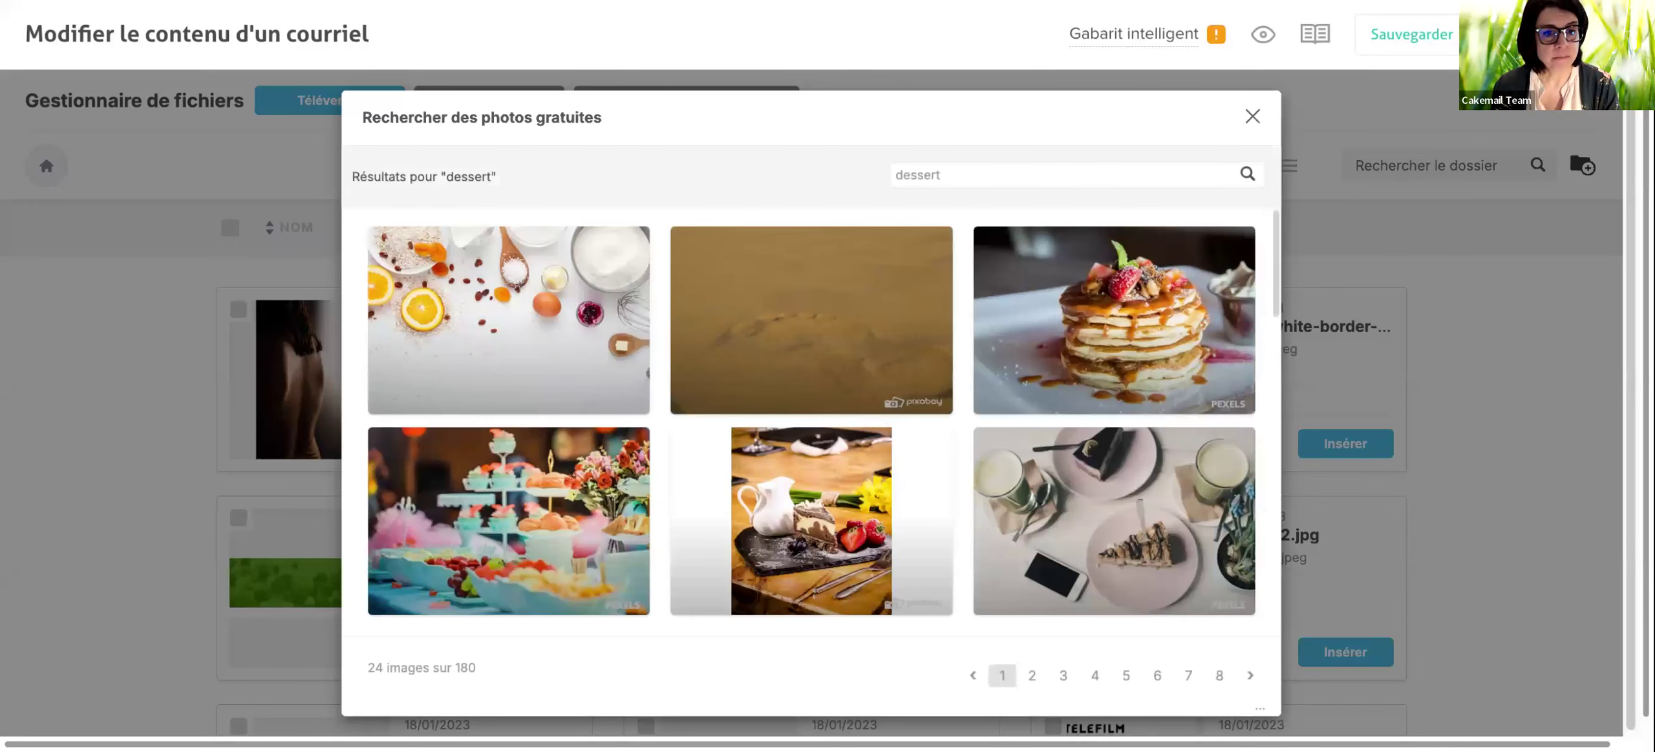
Browse the dessert photos and import the Pexels picture of the colourful cupcake buffet into the image block.
{"action": "mouse_move", "coordinate": [549, 369]}
{"action": "mouse_move", "coordinate": [633, 499]}
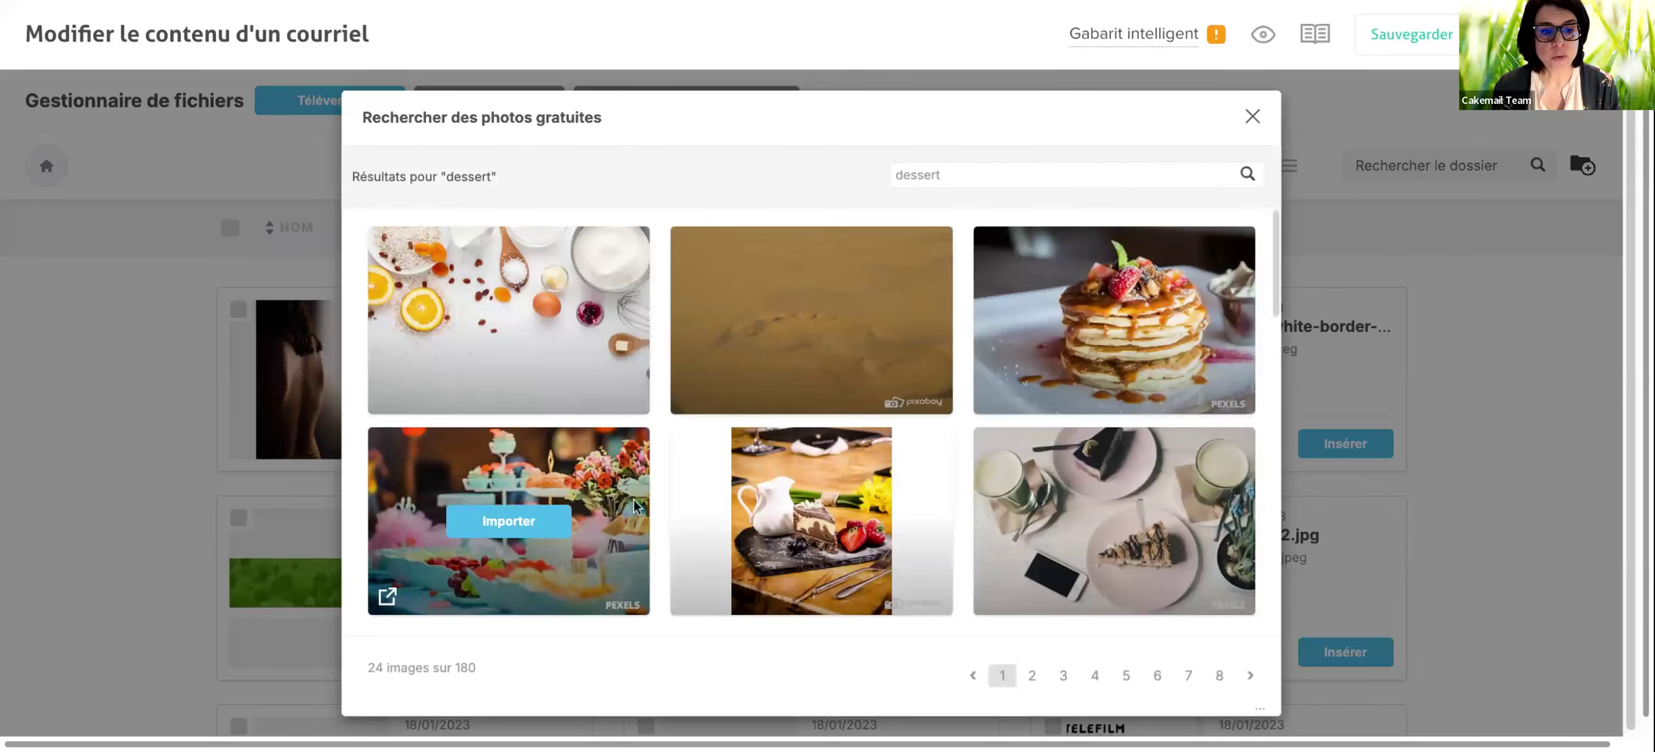
{"action": "scroll", "coordinate": [633, 499], "scroll_direction": "down", "scroll_amount": 2}
{"action": "scroll", "coordinate": [634, 499], "scroll_direction": "down", "scroll_amount": 4}
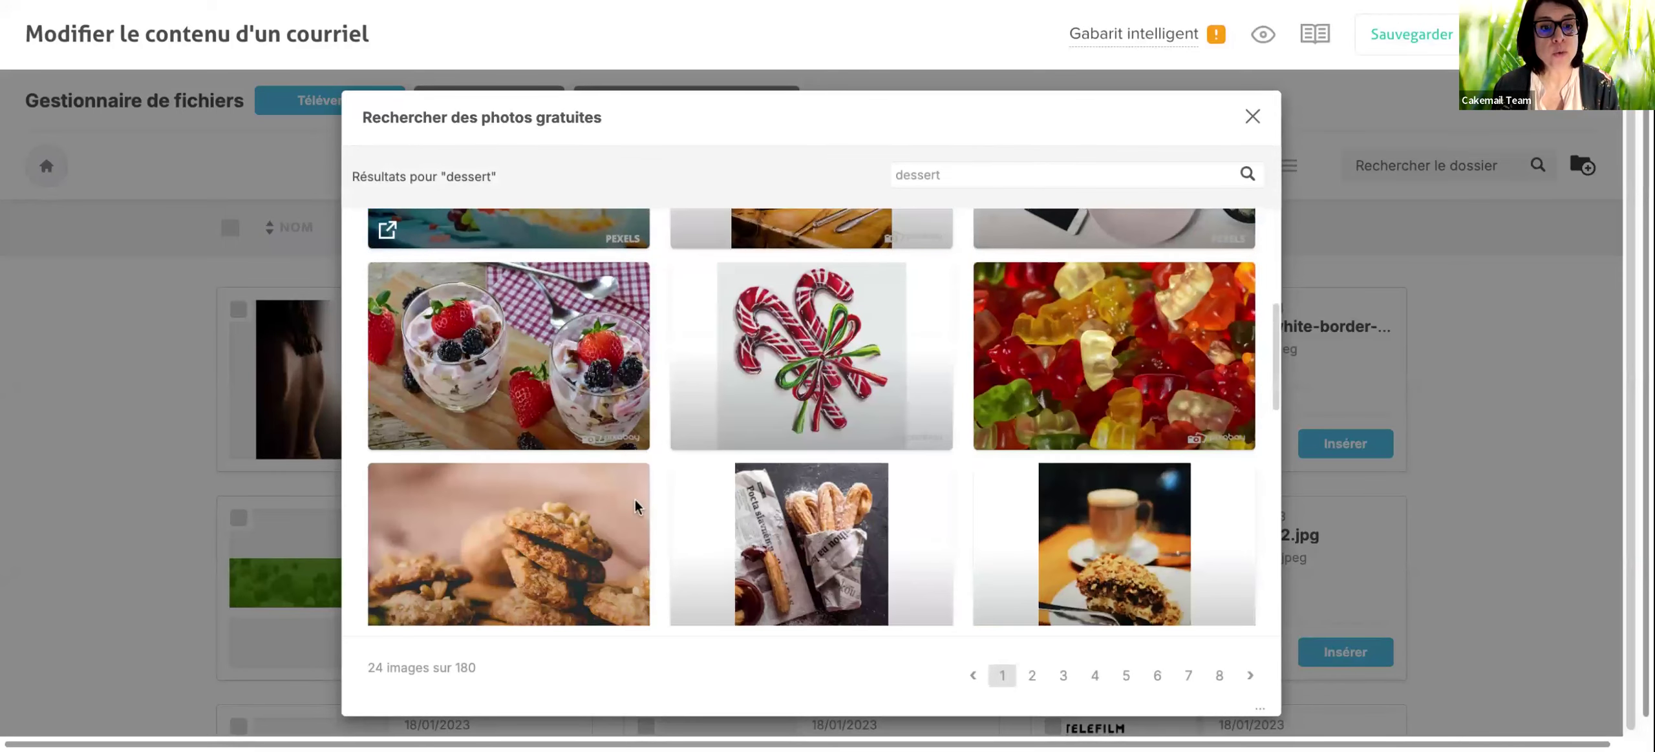
{"action": "scroll", "coordinate": [635, 499], "scroll_direction": "up", "scroll_amount": 5}
{"action": "mouse_move", "coordinate": [516, 330]}
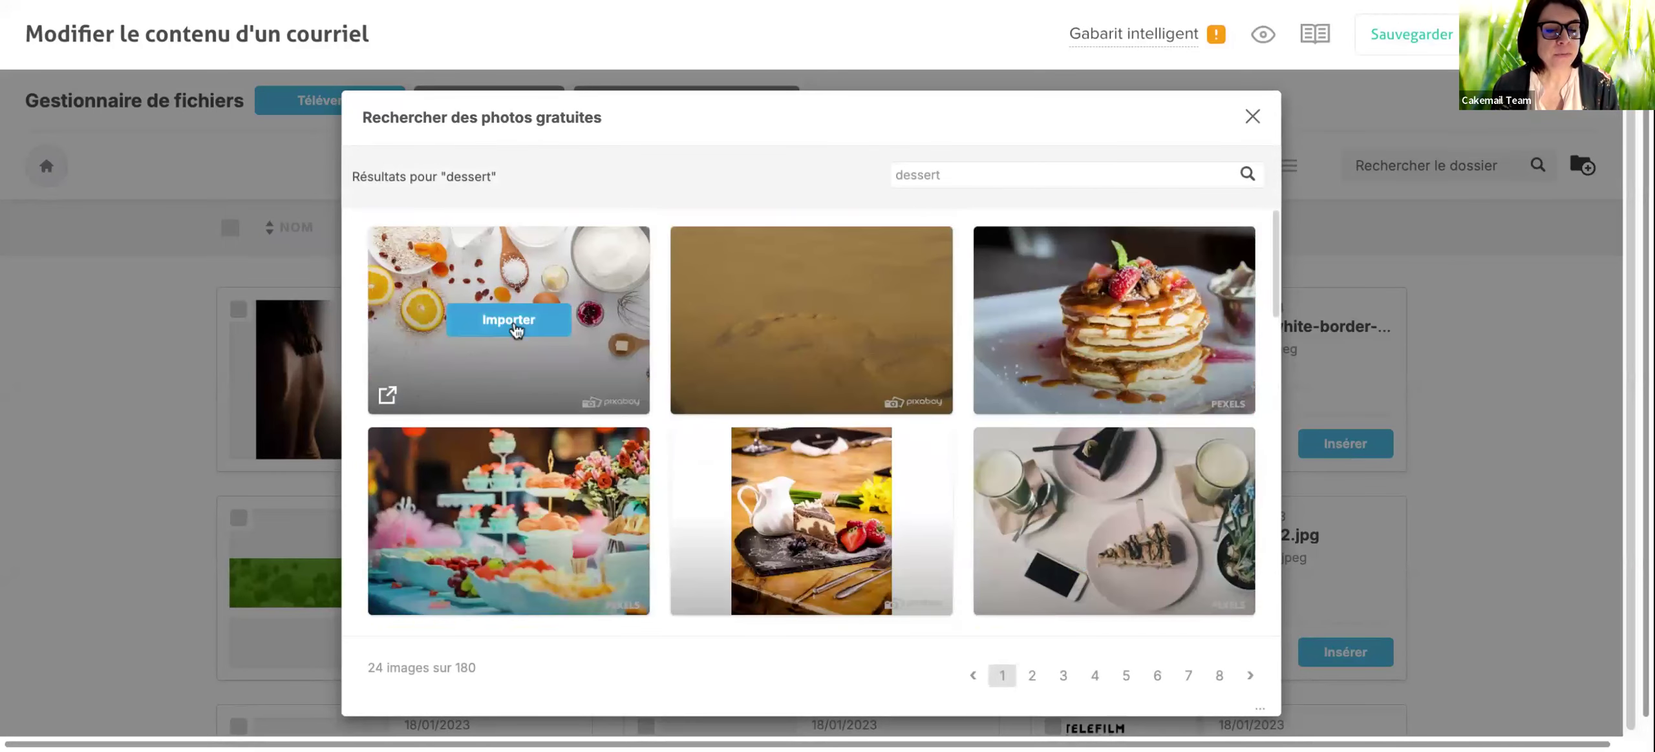
{"action": "left_click", "coordinate": [517, 525]}
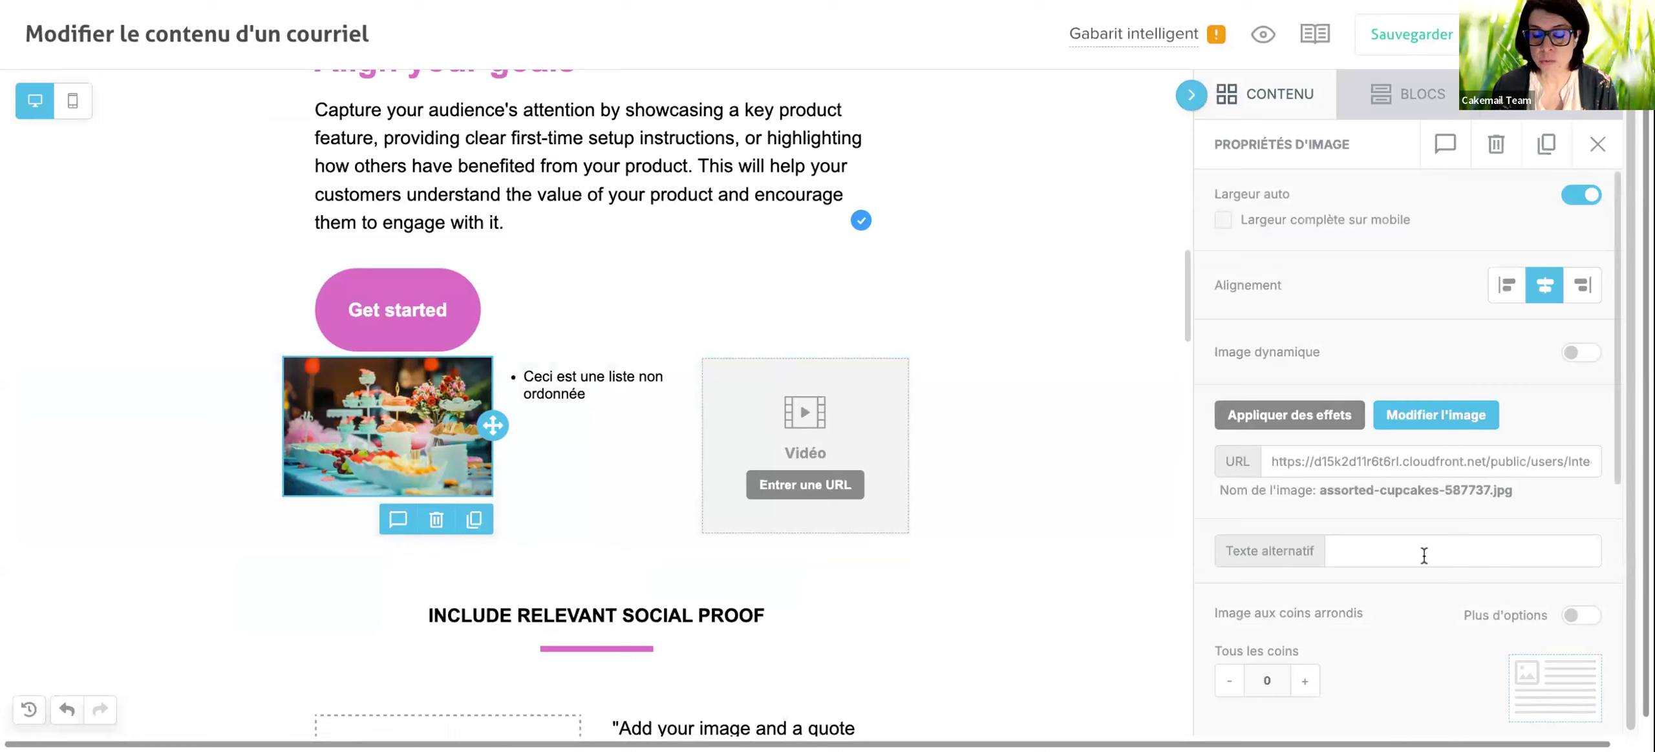
Set the cupcake image's alternative text to "Buffet de desserts".
{"action": "left_click", "coordinate": [1396, 556]}
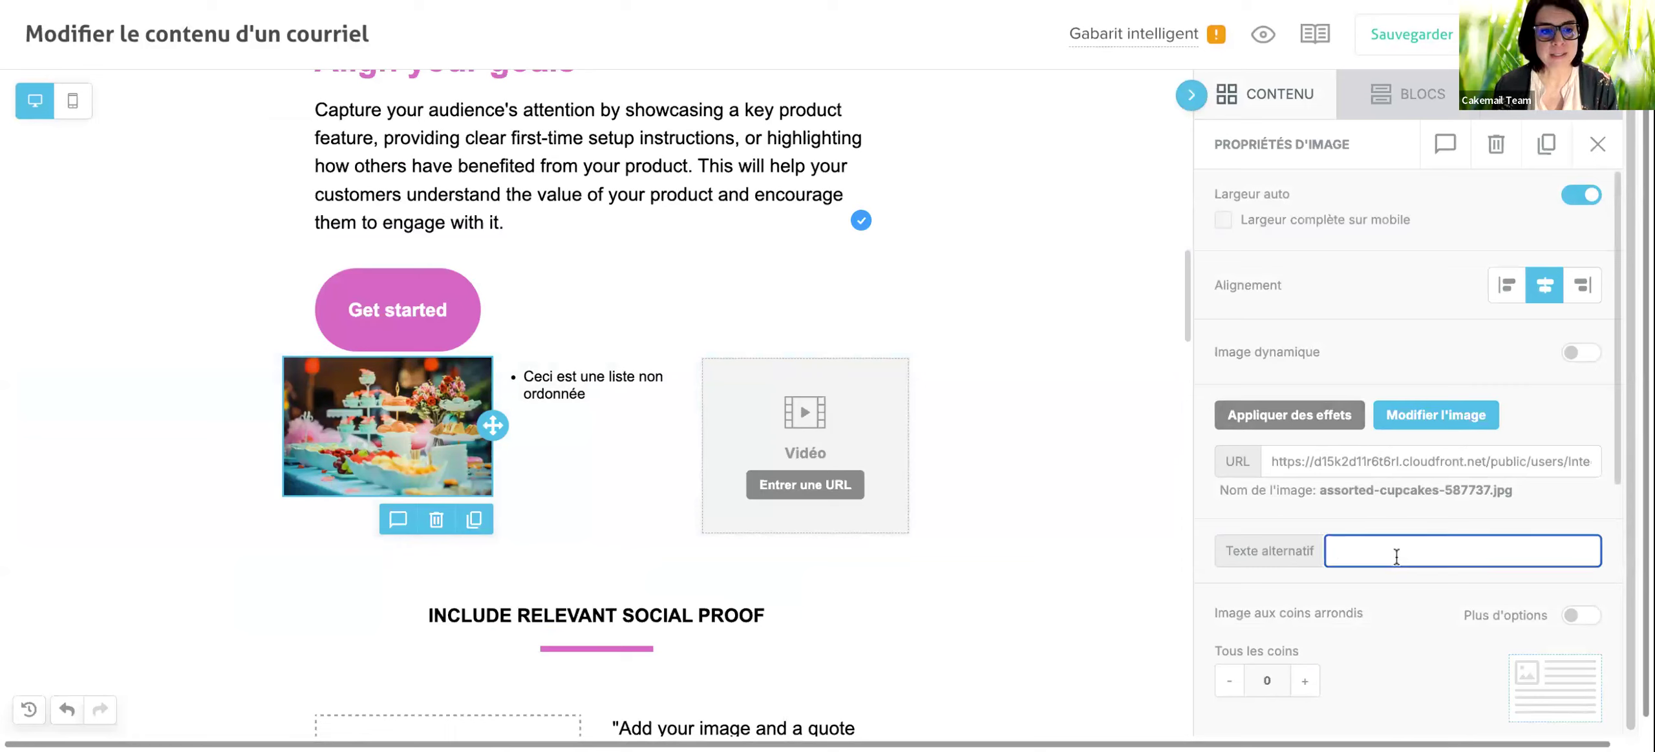
{"action": "type", "text": "Buff"}
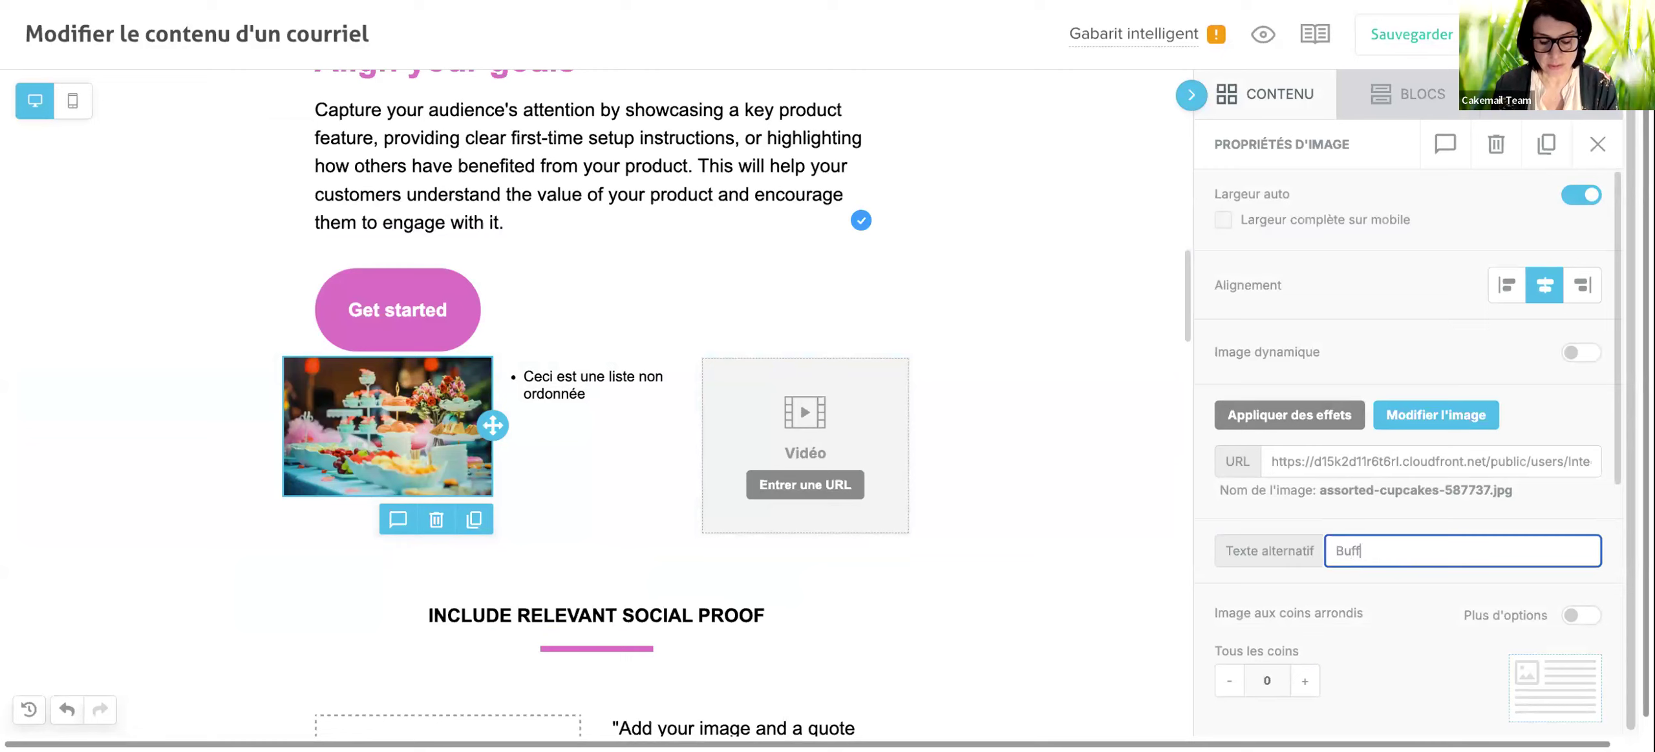
{"action": "type", "text": "et de des"}
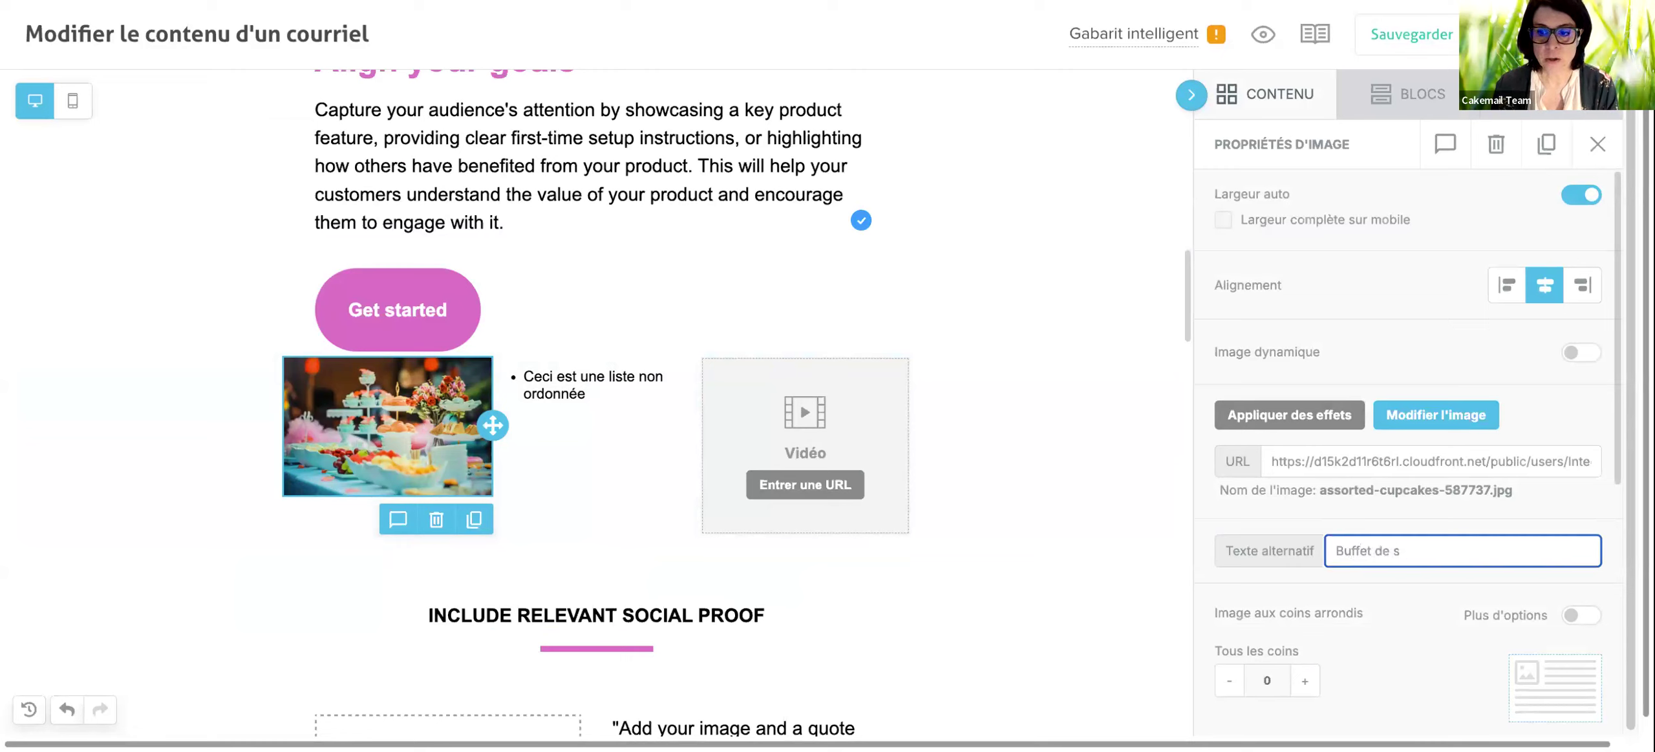
{"action": "type", "text": "serts"}
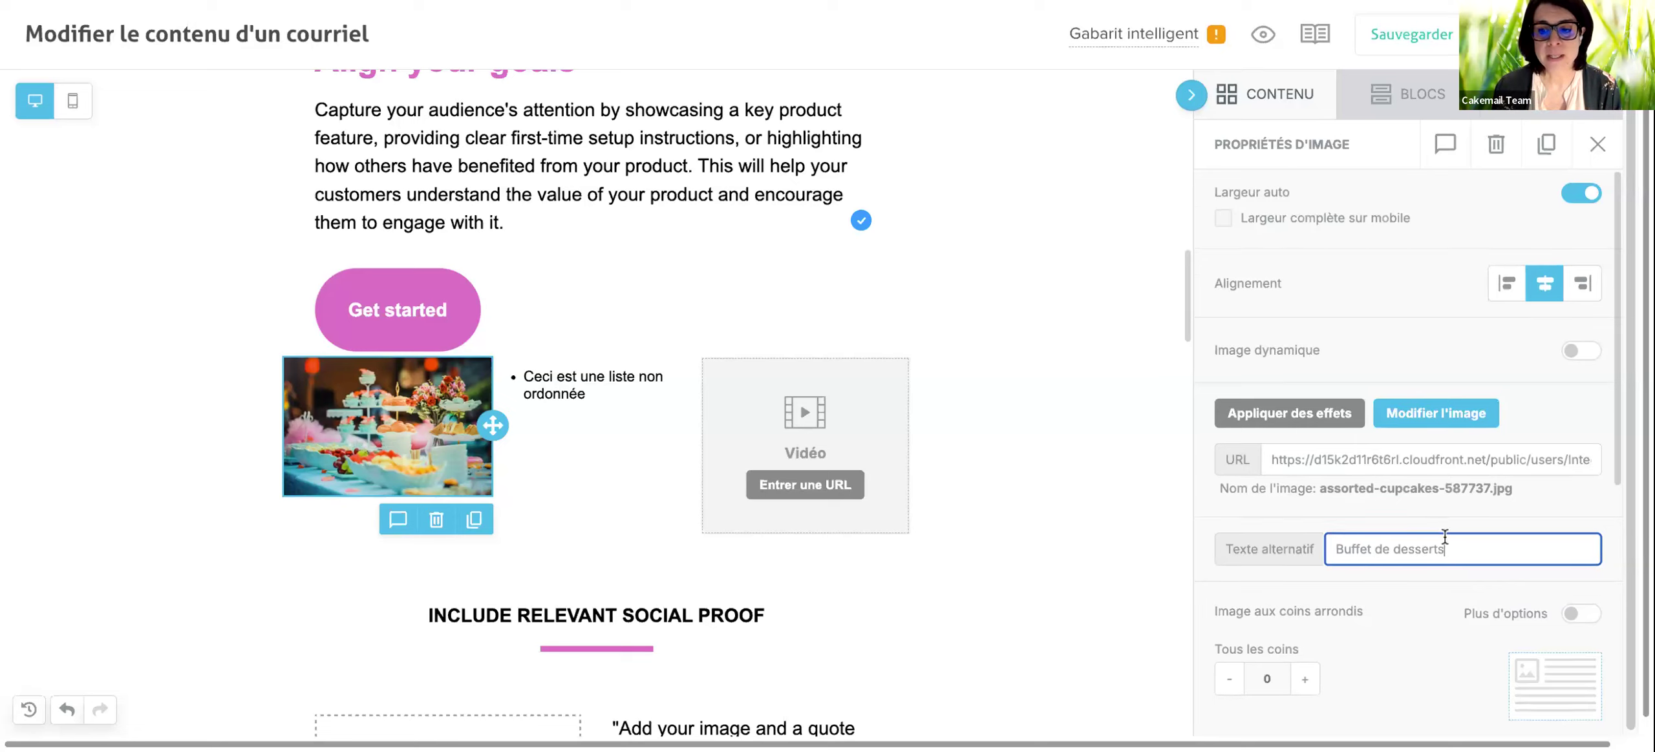
Review the cupcake image's individual corner-rounding options and the available image link types.
{"action": "scroll", "coordinate": [1445, 537], "scroll_direction": "down", "scroll_amount": 3}
{"action": "scroll", "coordinate": [1445, 537], "scroll_direction": "down", "scroll_amount": 1}
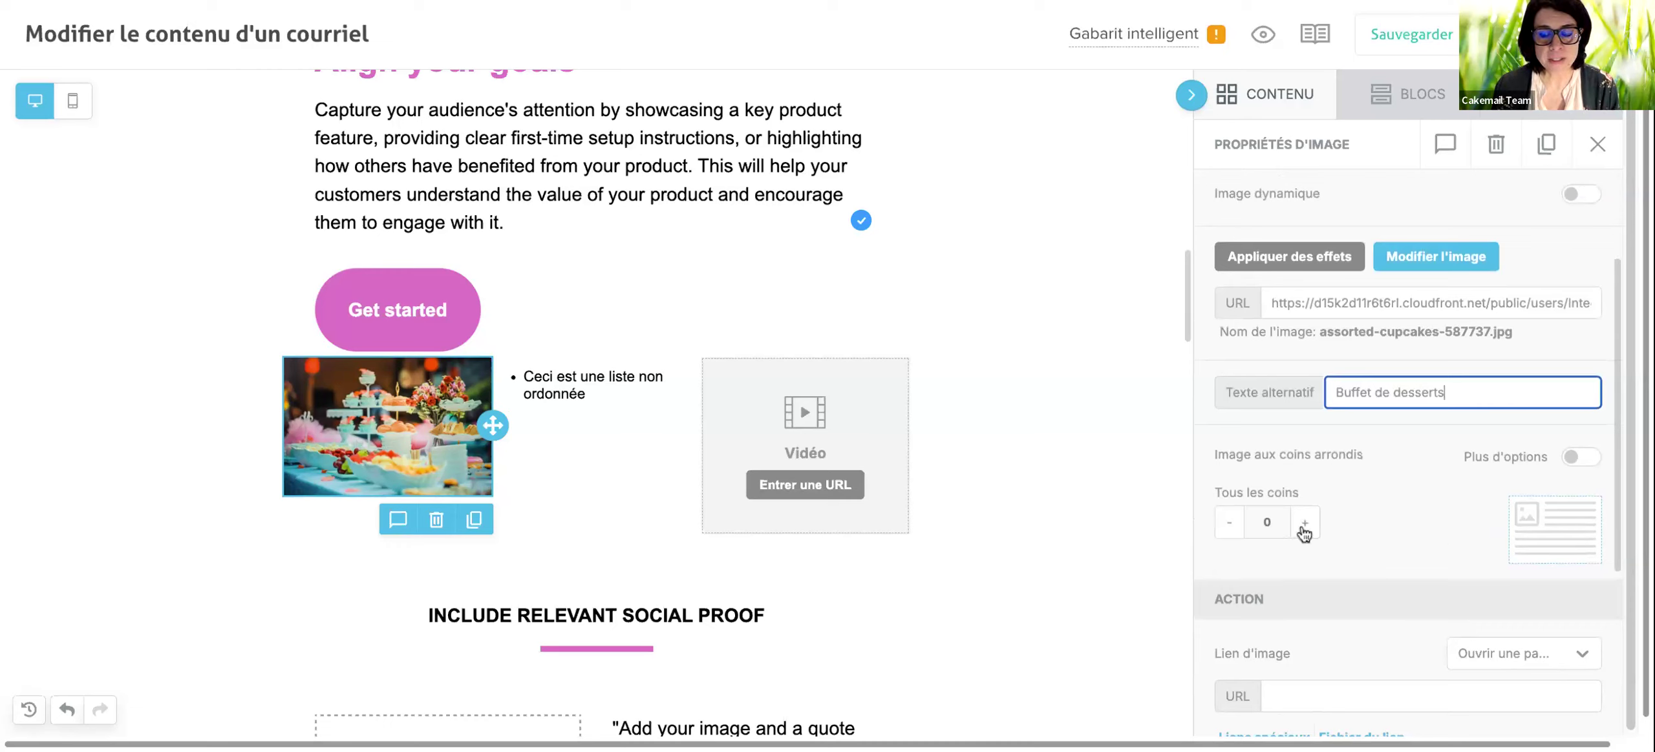
{"action": "left_click", "coordinate": [1581, 457]}
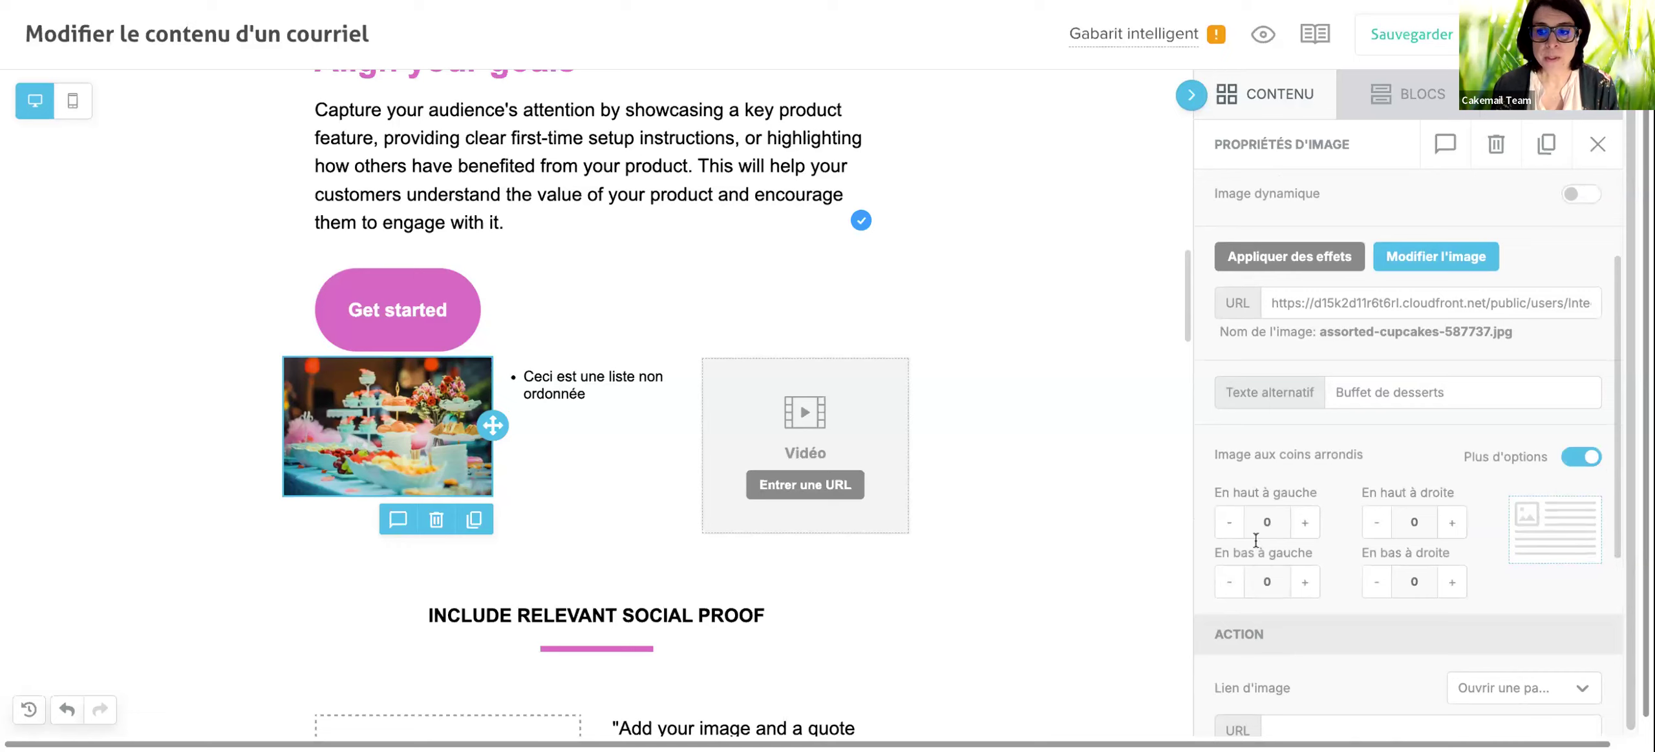
{"action": "left_click", "coordinate": [1566, 462]}
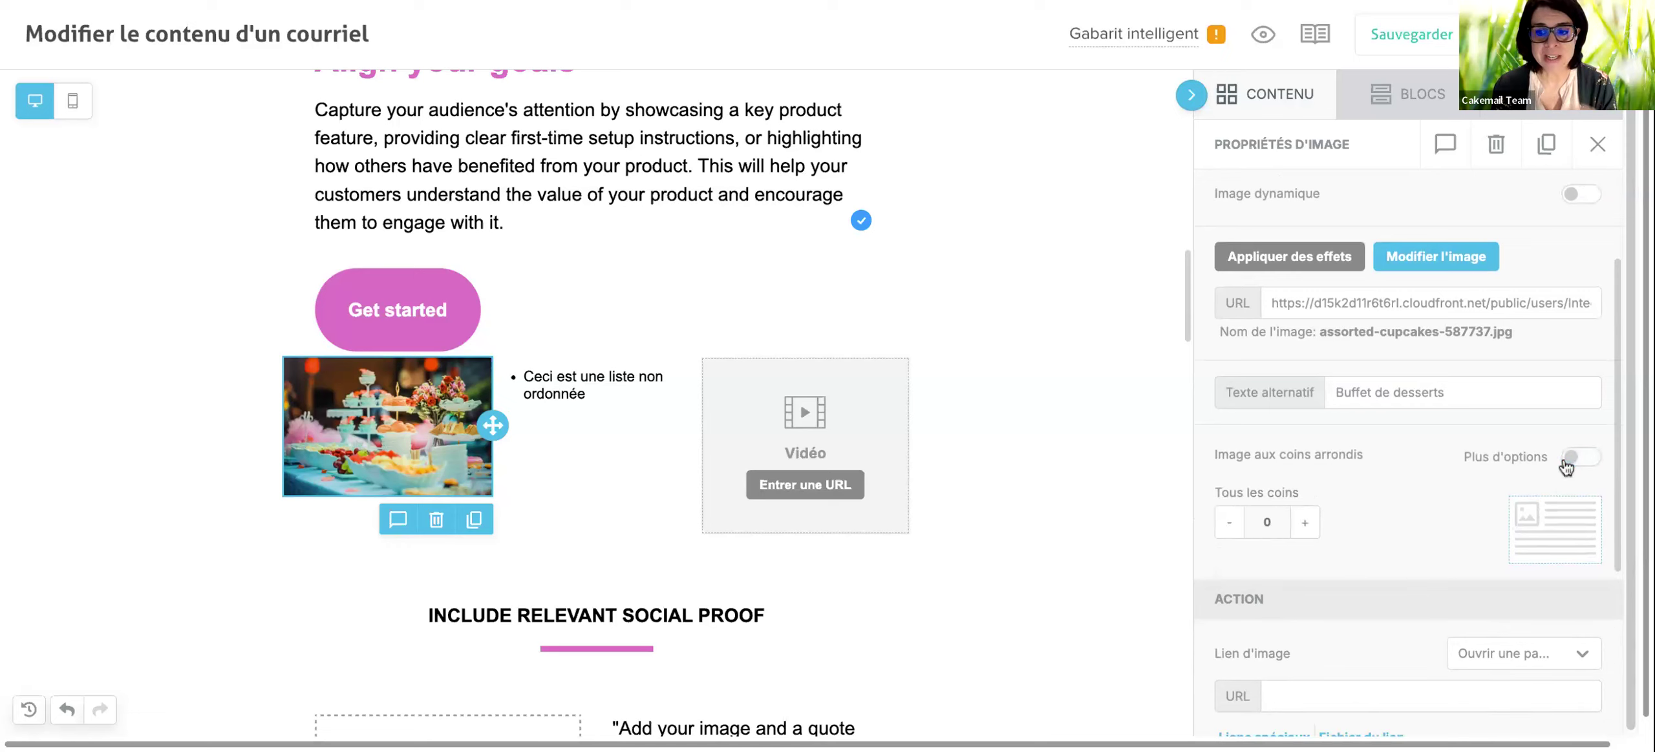
{"action": "scroll", "coordinate": [1508, 491], "scroll_direction": "down", "scroll_amount": 3}
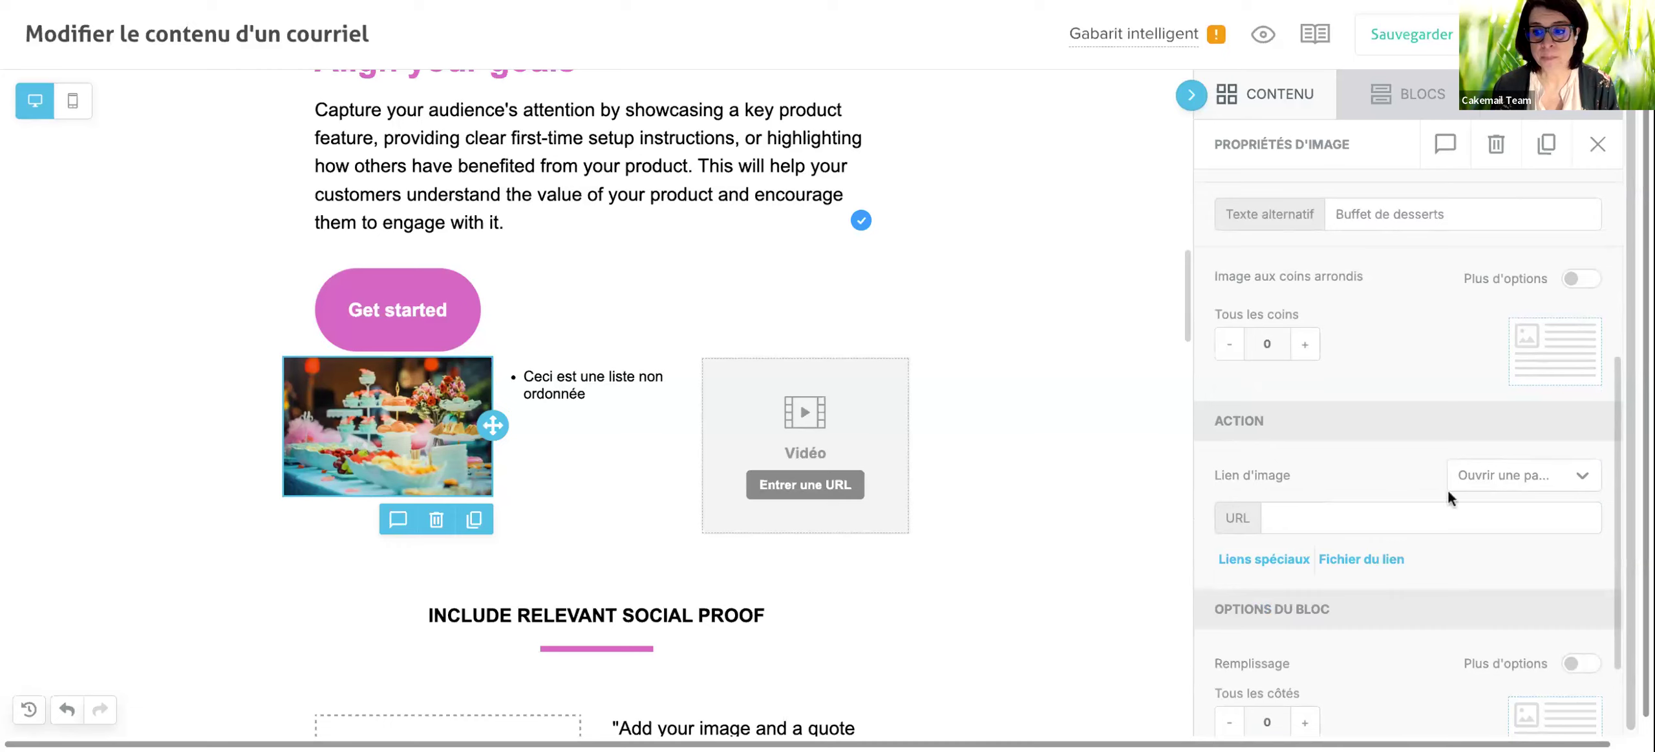
{"action": "left_click", "coordinate": [1475, 486]}
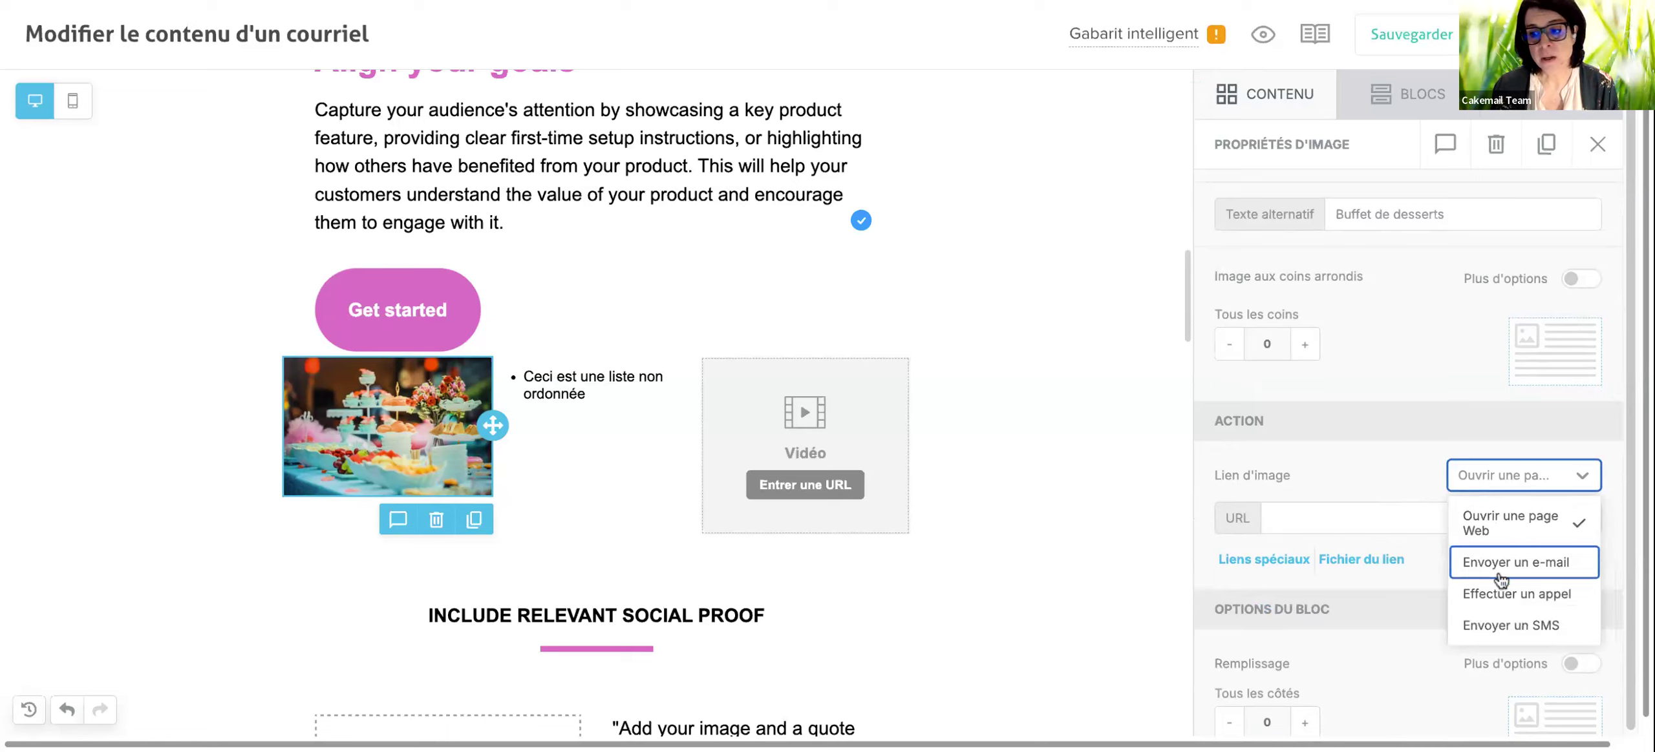
{"action": "left_click", "coordinate": [1378, 522]}
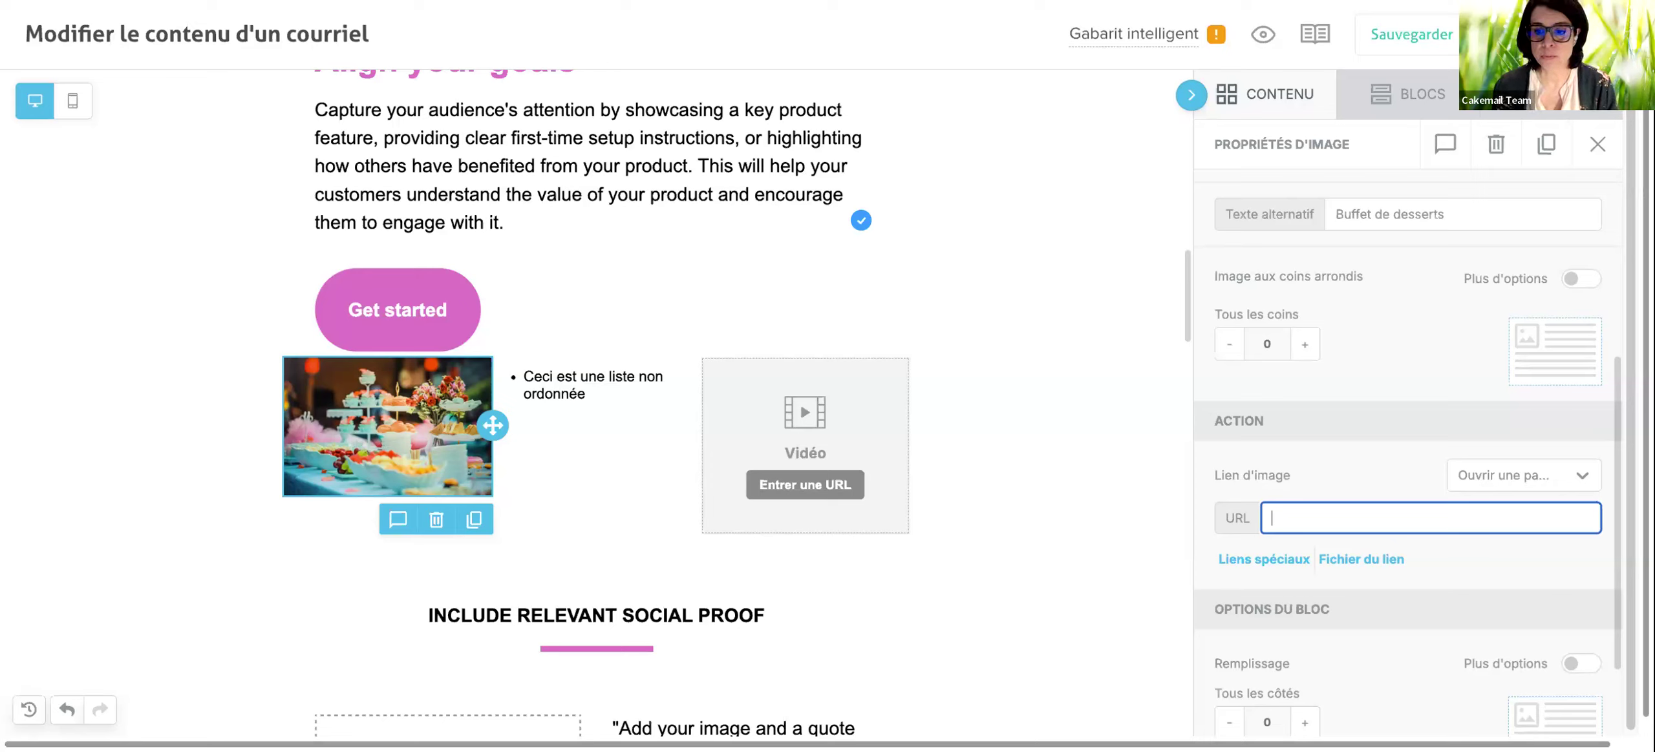
{"action": "type", "text": "ww"}
{"action": "key", "text": "BackSpace"}
{"action": "key", "text": "BackSpace"}
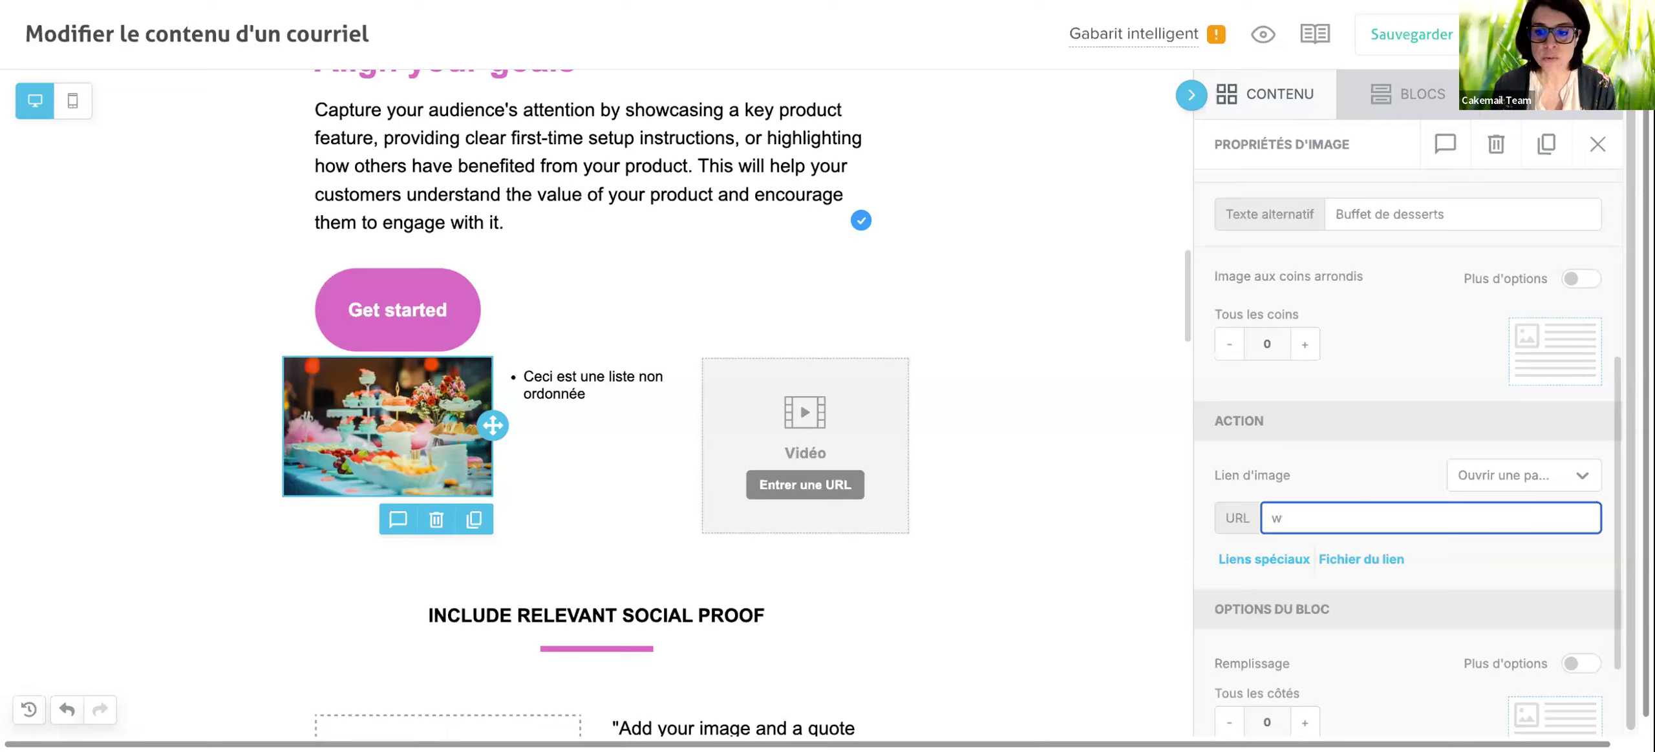
{"action": "type", "text": "htte"}
{"action": "key", "text": "BackSpace"}
{"action": "type", "text": "p"}
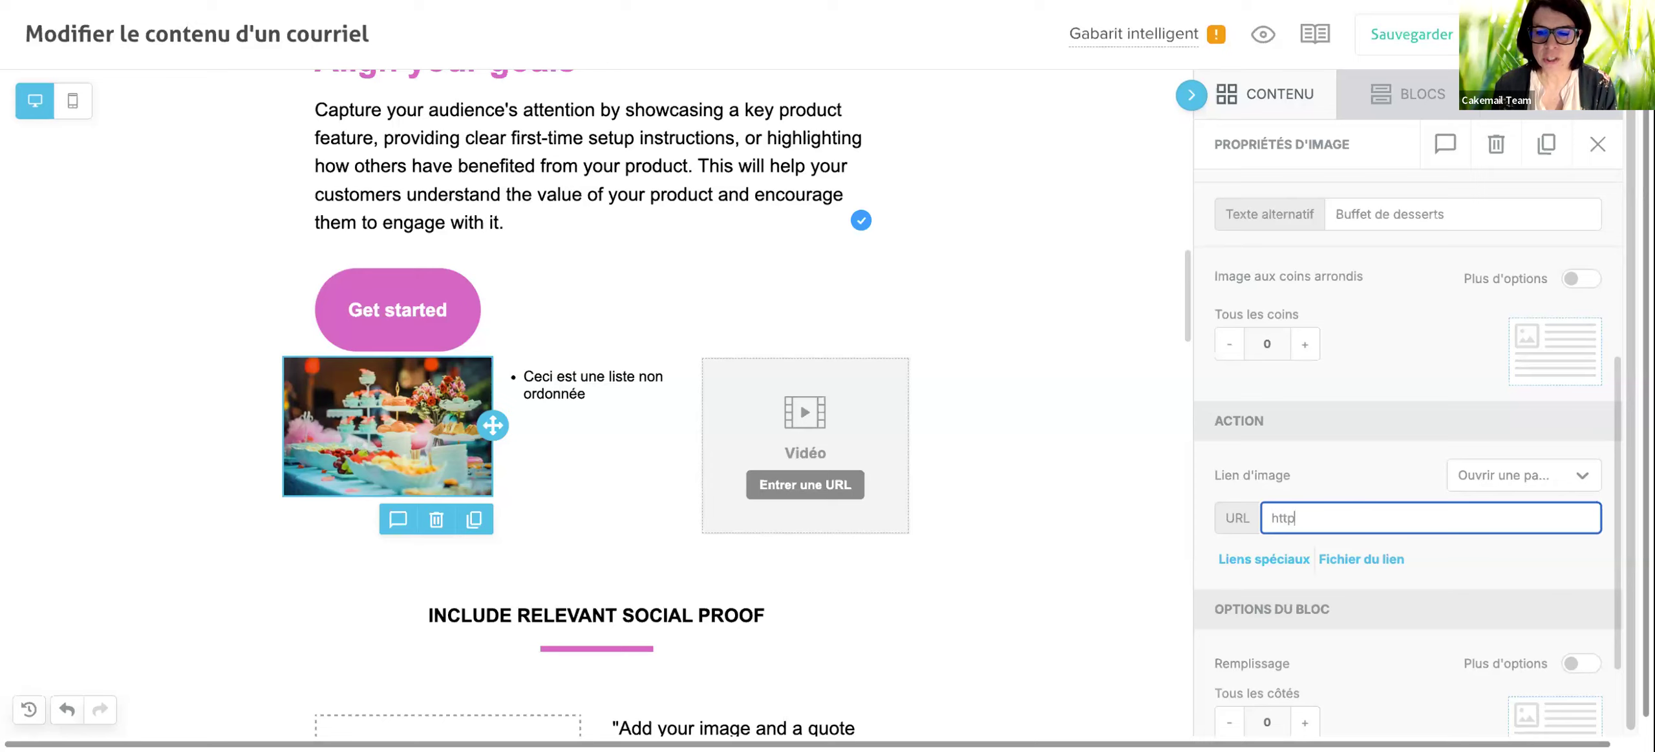
{"action": "type", "text": "://"}
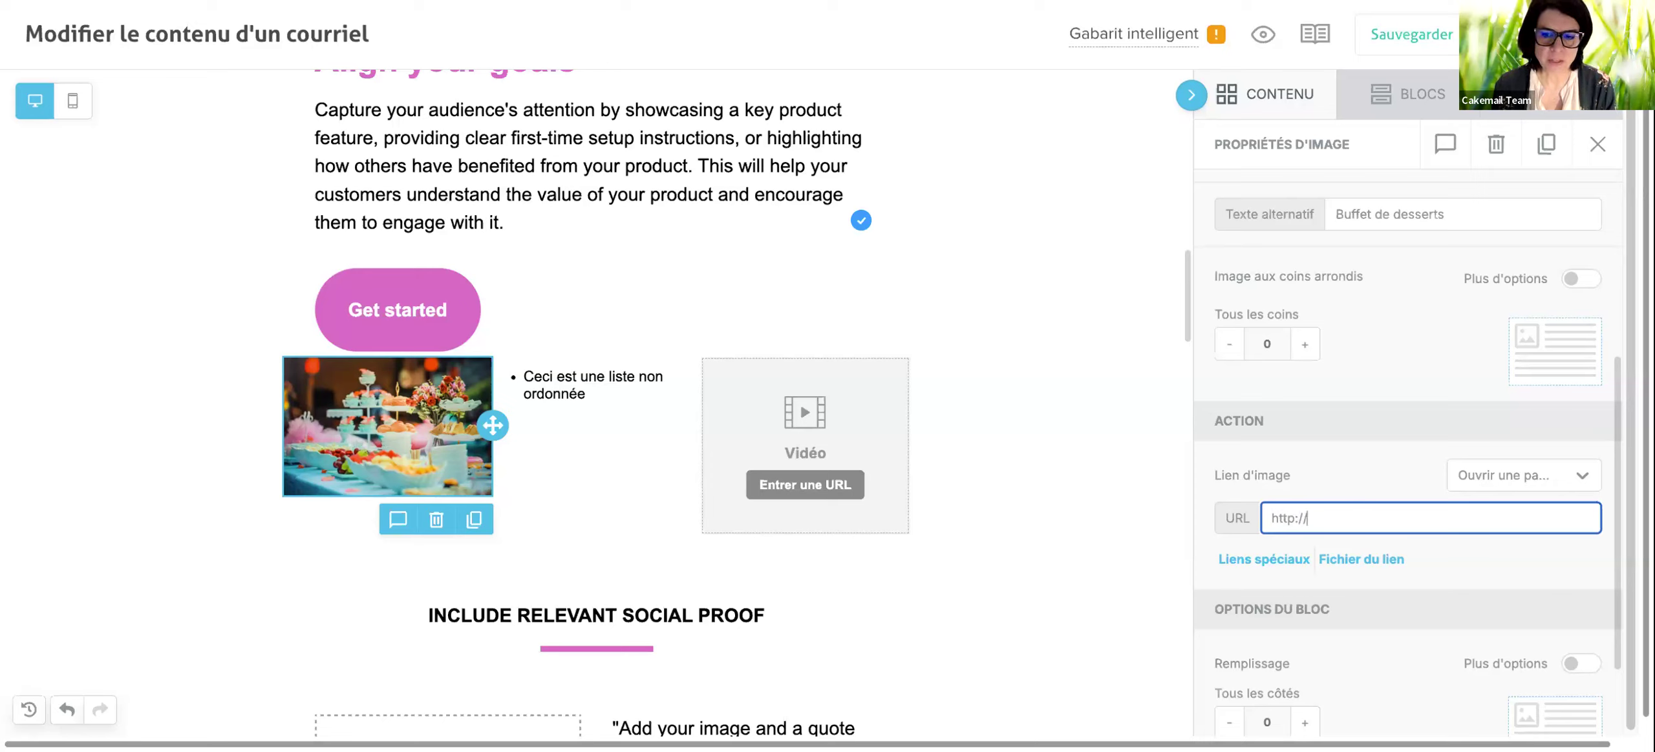
{"action": "key", "text": "BackSpace"}
{"action": "key", "text": "BackSpace"}
{"action": "key", "text": "BackSpace"}
{"action": "key", "text": "BackSpace"}
{"action": "key", "text": "BackSpace"}
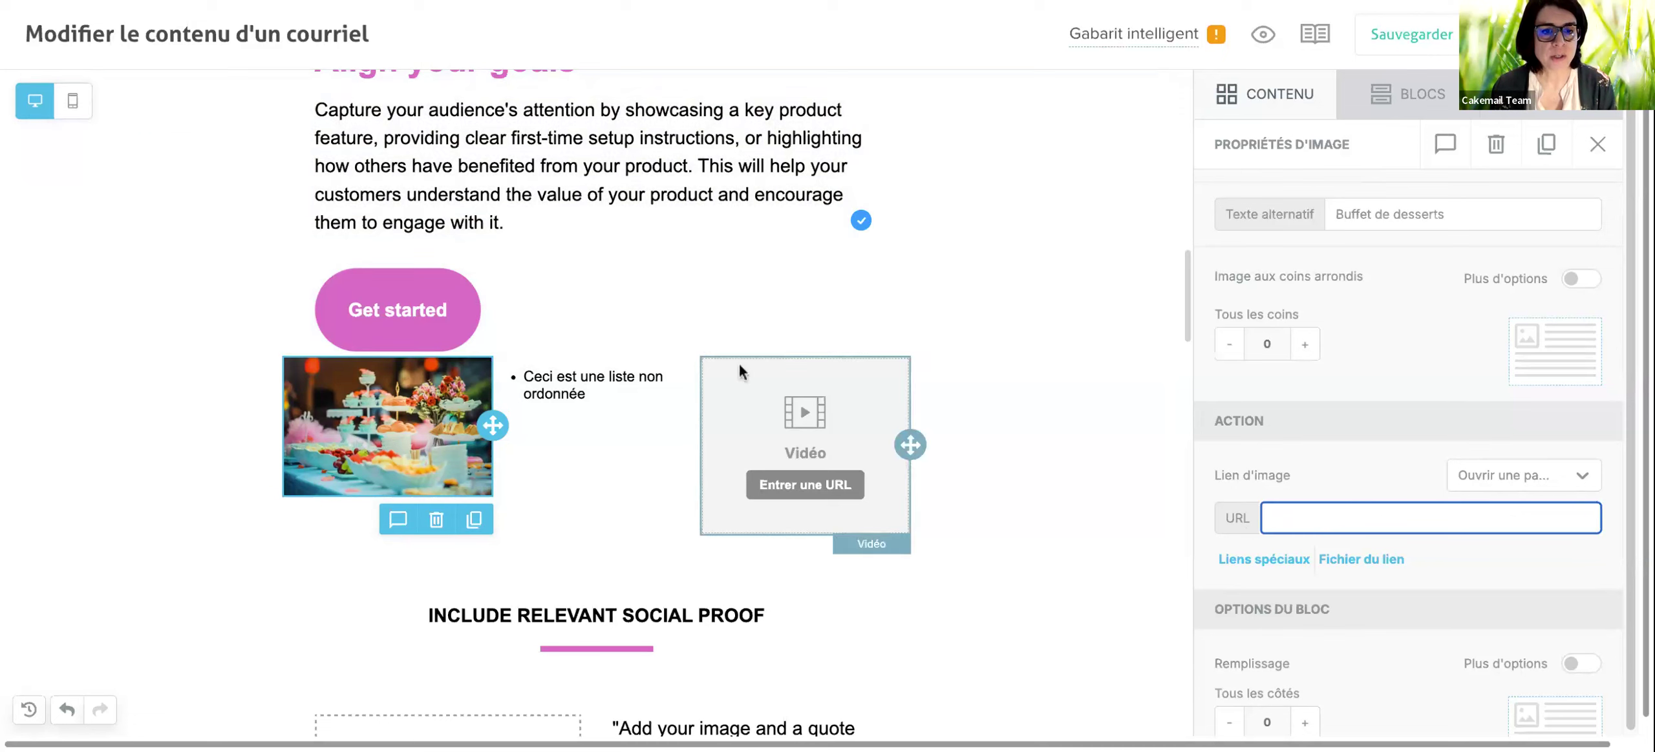
Add a second bullet reading "Voici le menu" to the list block beside the cupcake image.
{"action": "left_click", "coordinate": [610, 394]}
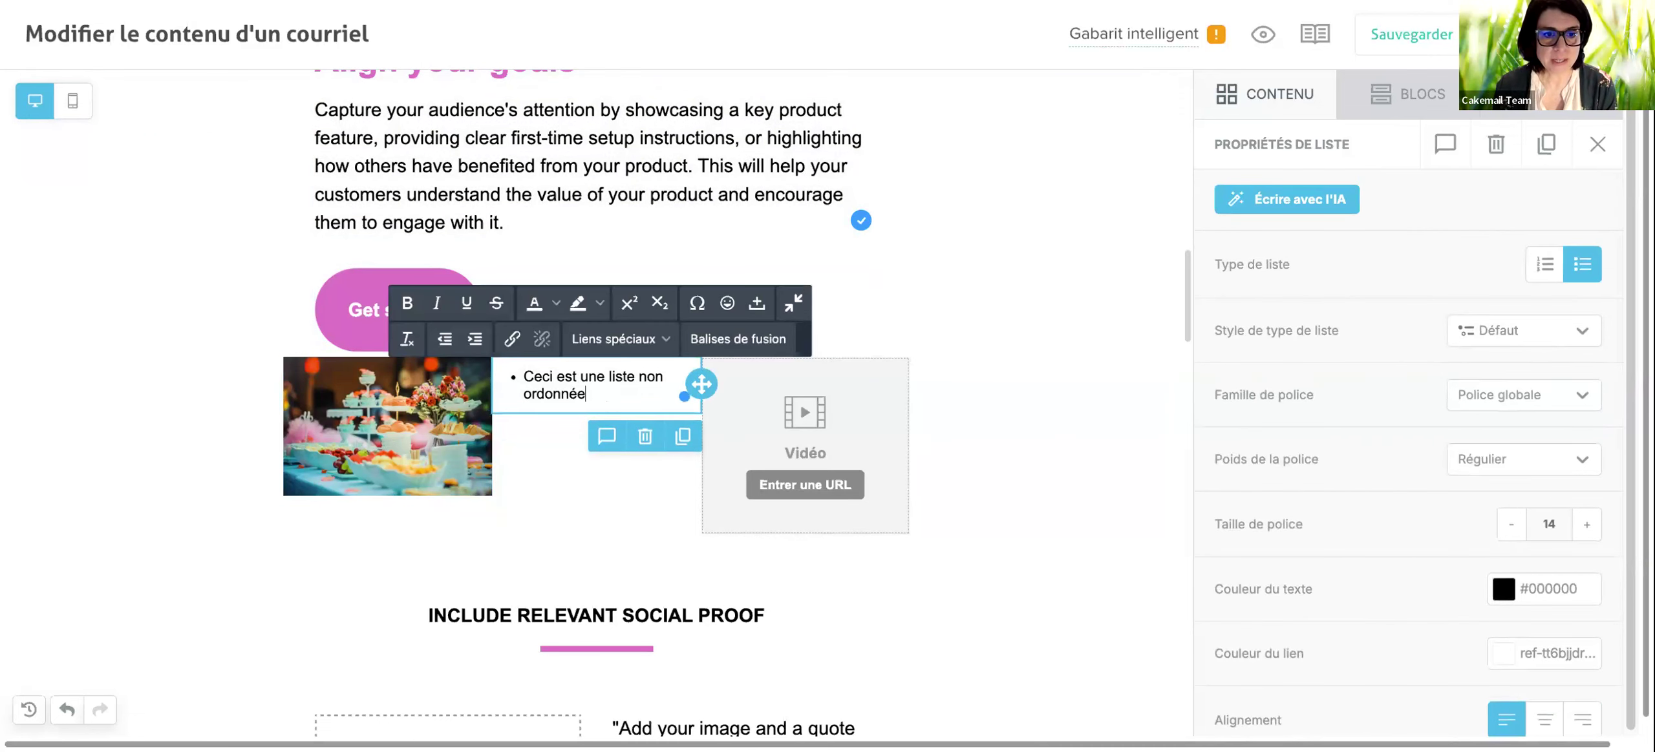
{"action": "key", "text": "Return"}
{"action": "type", "text": "Voici le menu"}
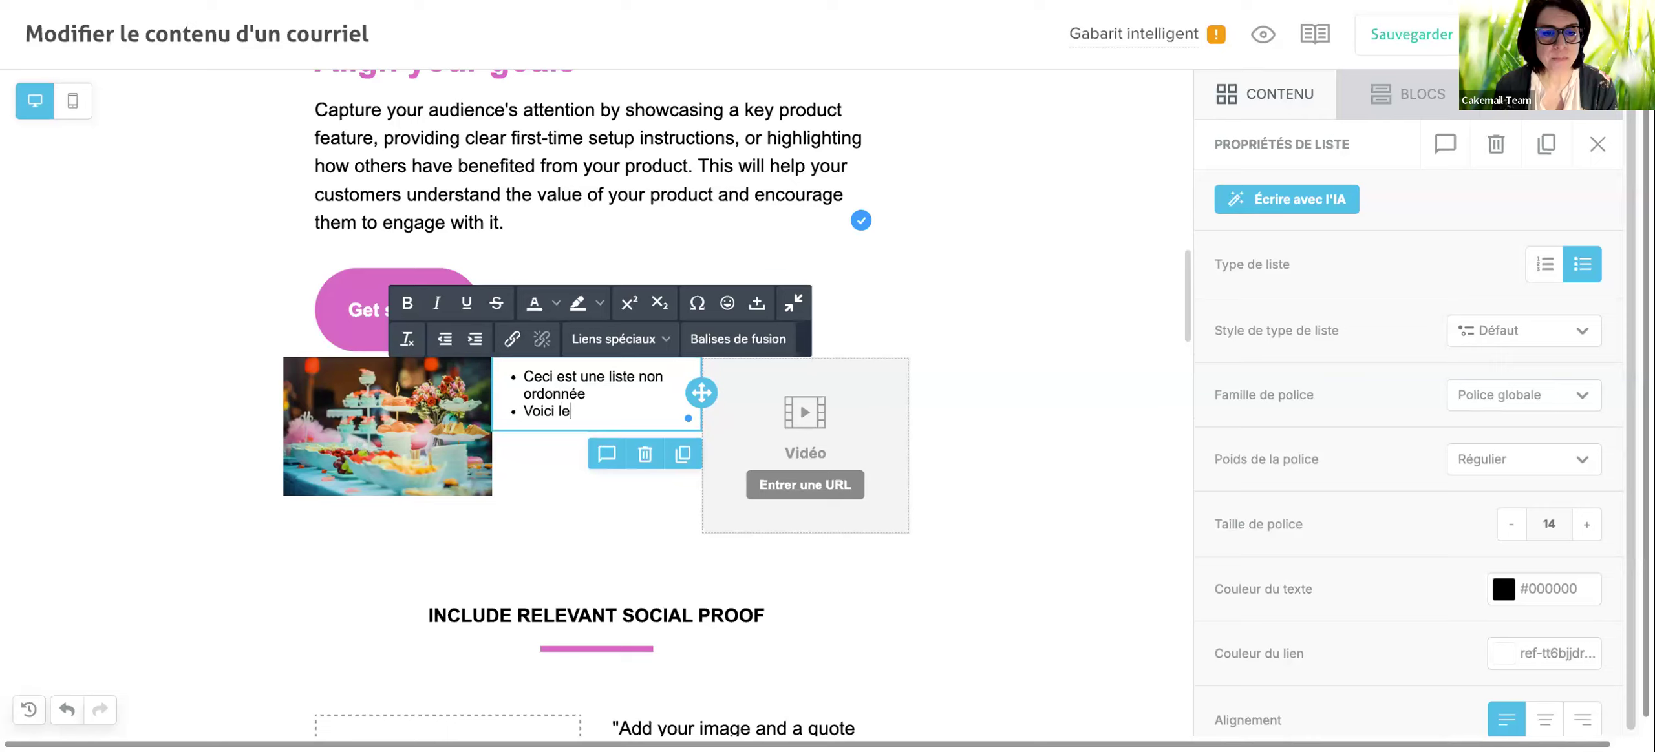
Try to link the "Voici le menu" list text to a file using the Fichier du lien link type.
{"action": "left_click_drag", "start_coordinate": [611, 411], "coordinate": [523, 412]}
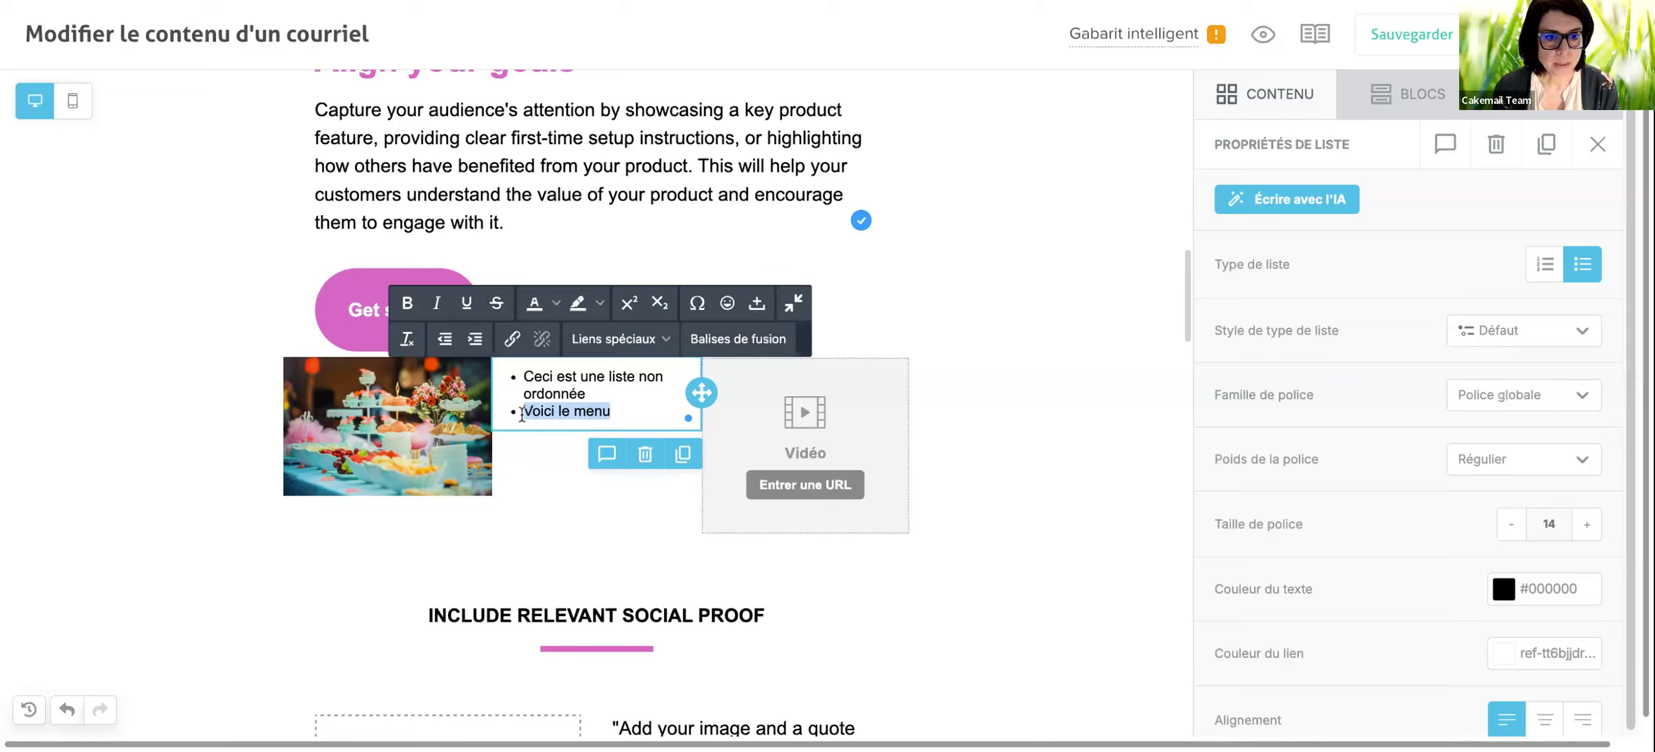
{"action": "left_click", "coordinate": [512, 342]}
{"action": "left_click", "coordinate": [736, 278]}
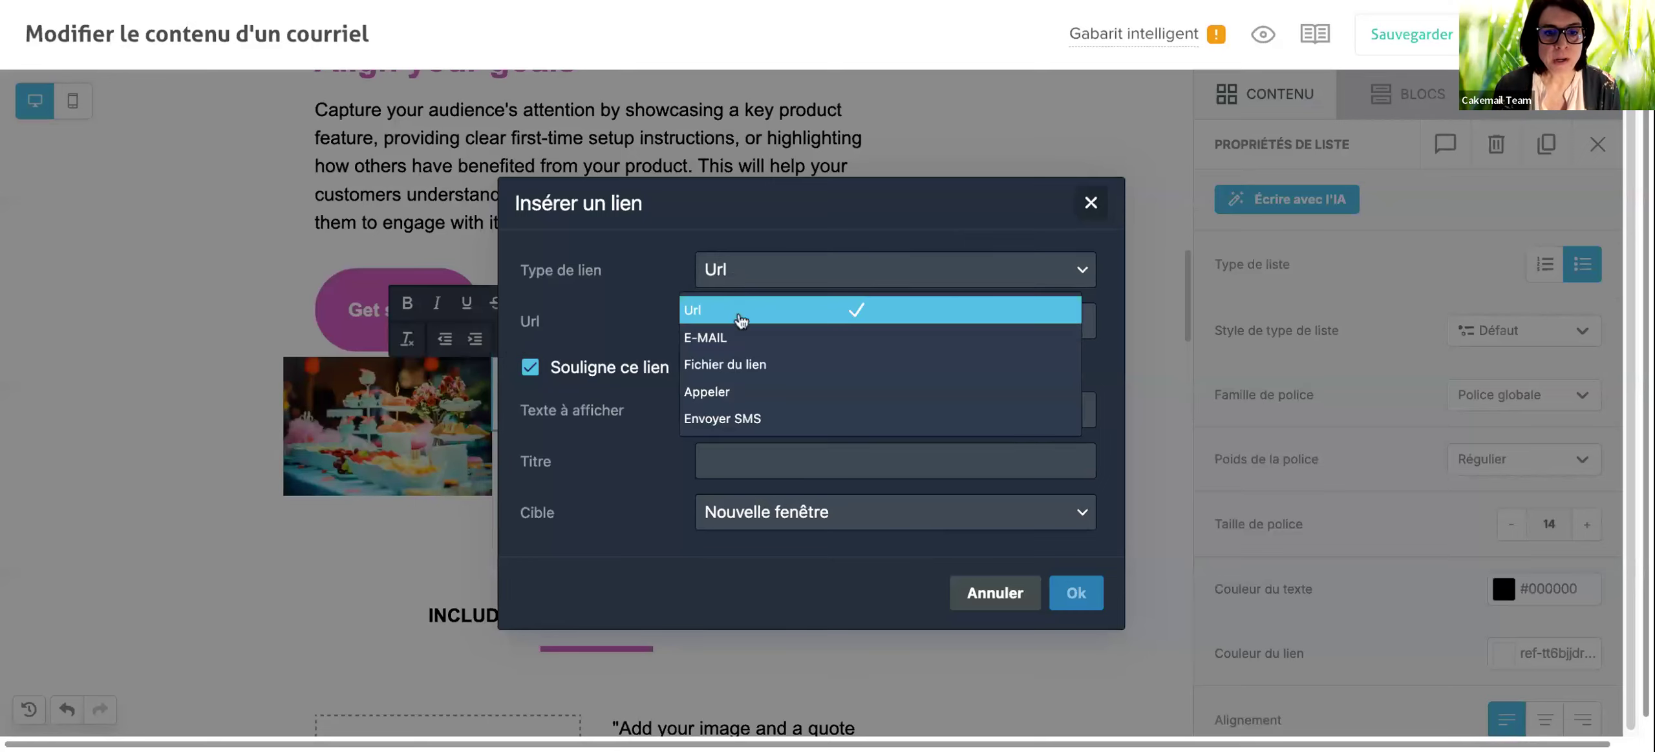
{"action": "left_click", "coordinate": [743, 366]}
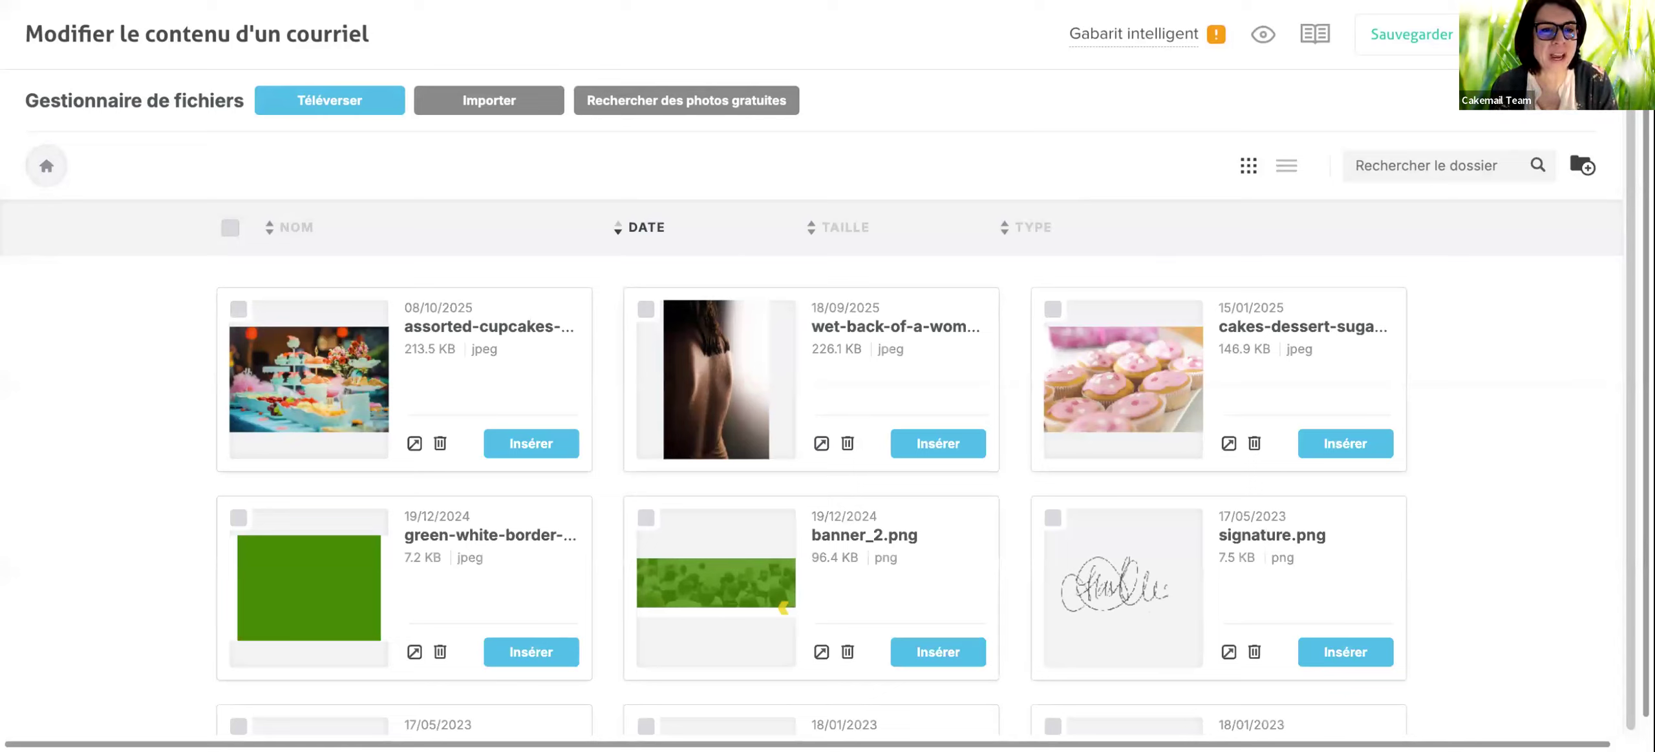
{"action": "left_click", "coordinate": [1586, 101]}
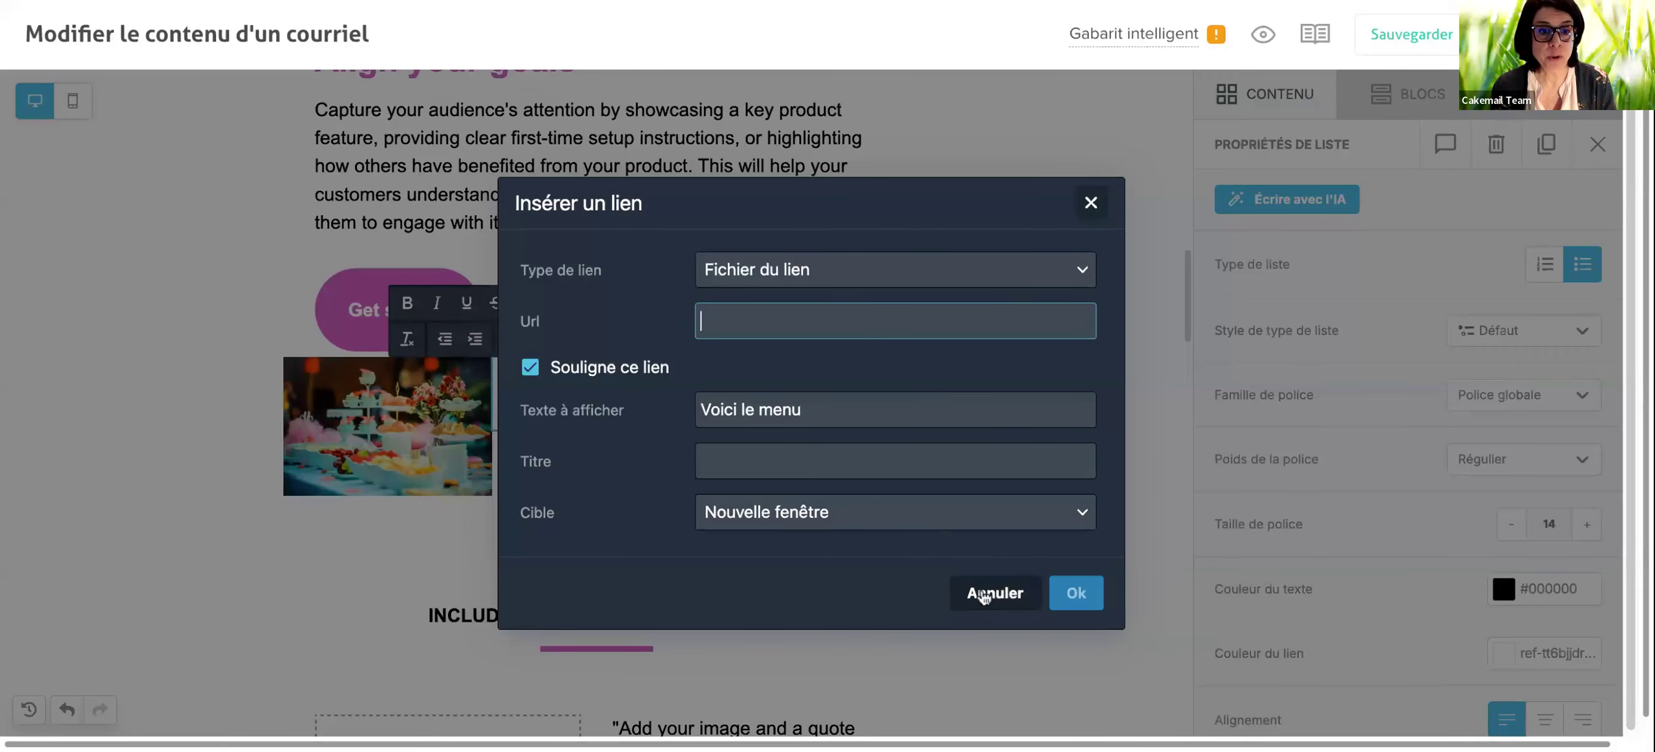
{"action": "left_click", "coordinate": [982, 595]}
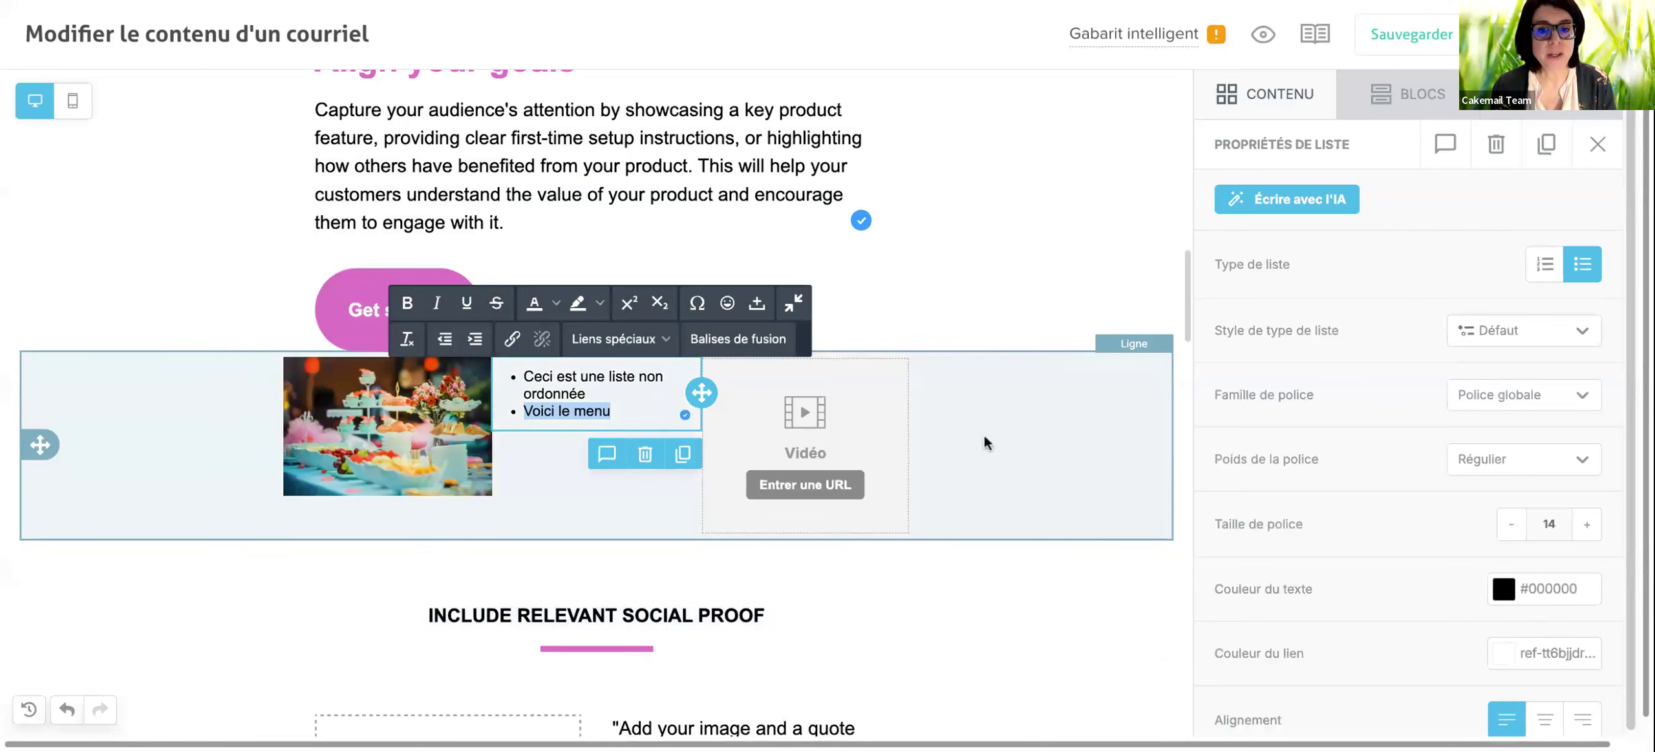
{"action": "left_click", "coordinate": [673, 506]}
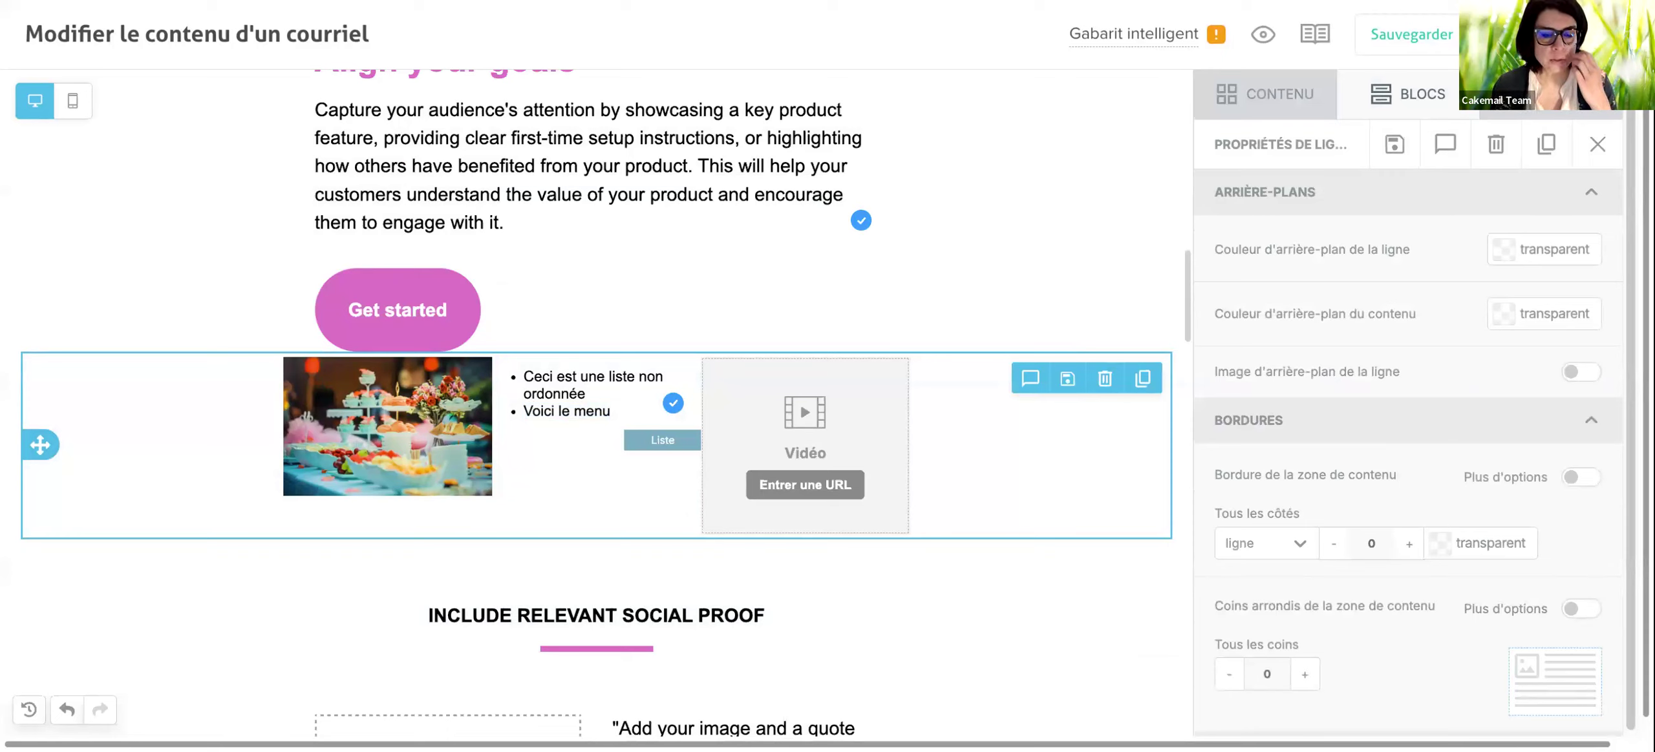
{"action": "left_click_drag", "start_coordinate": [611, 411], "coordinate": [528, 417]}
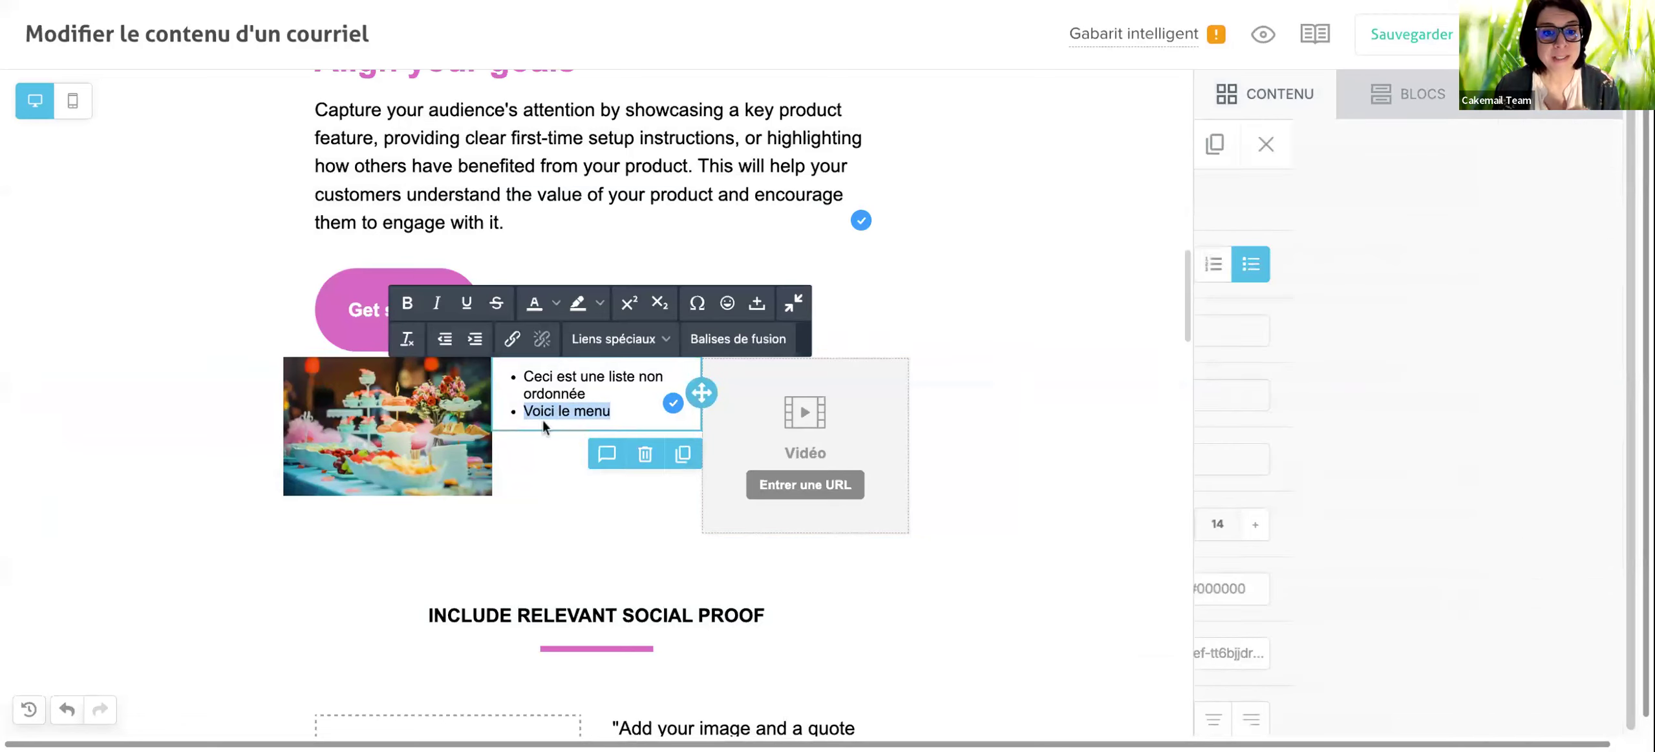
{"action": "left_click", "coordinate": [649, 486]}
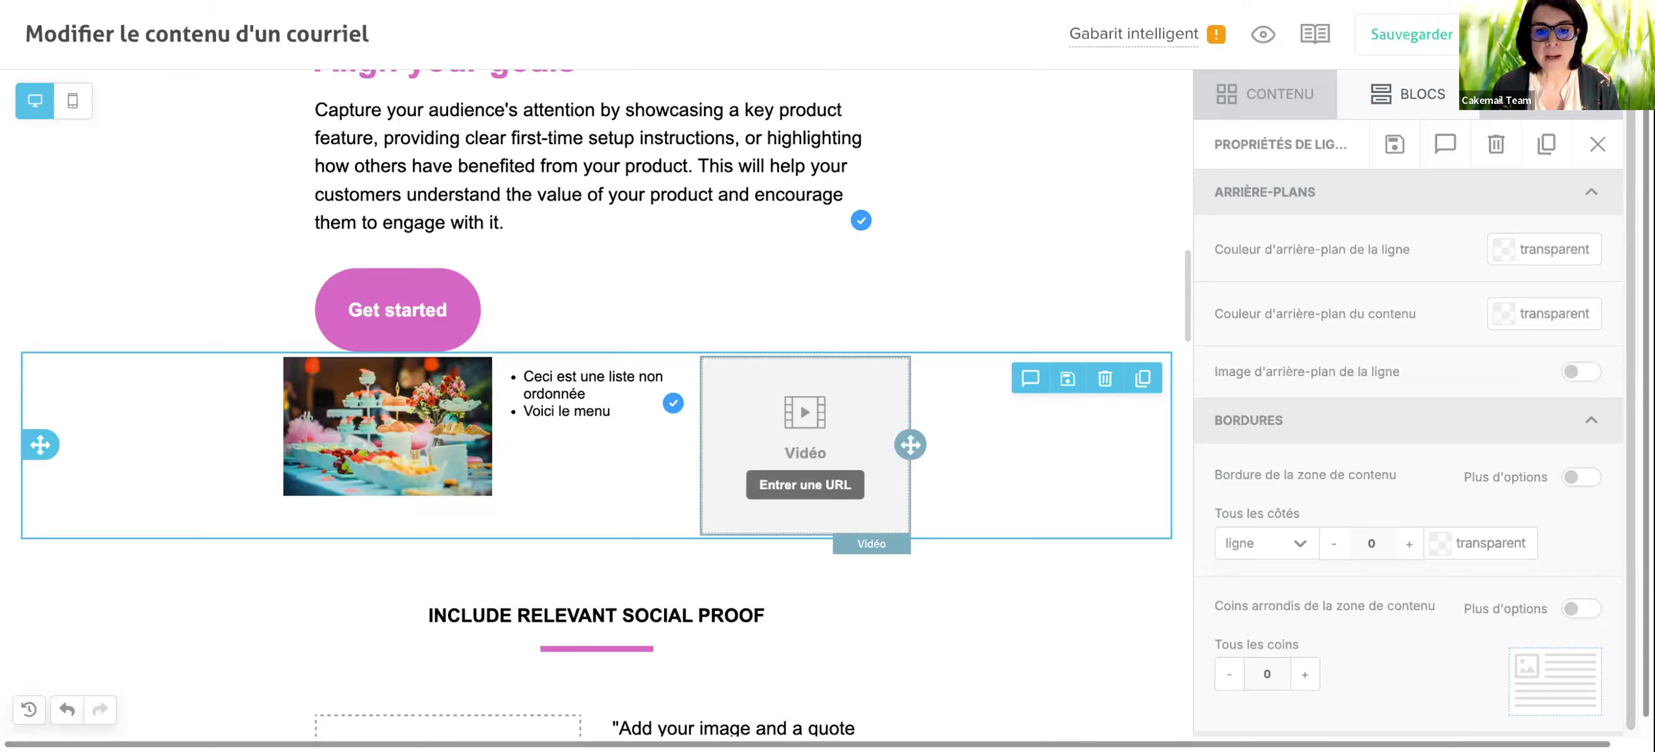
Open the empty video block's properties and examine its URL settings.
{"action": "left_click", "coordinate": [804, 485]}
{"action": "left_click", "coordinate": [1341, 206]}
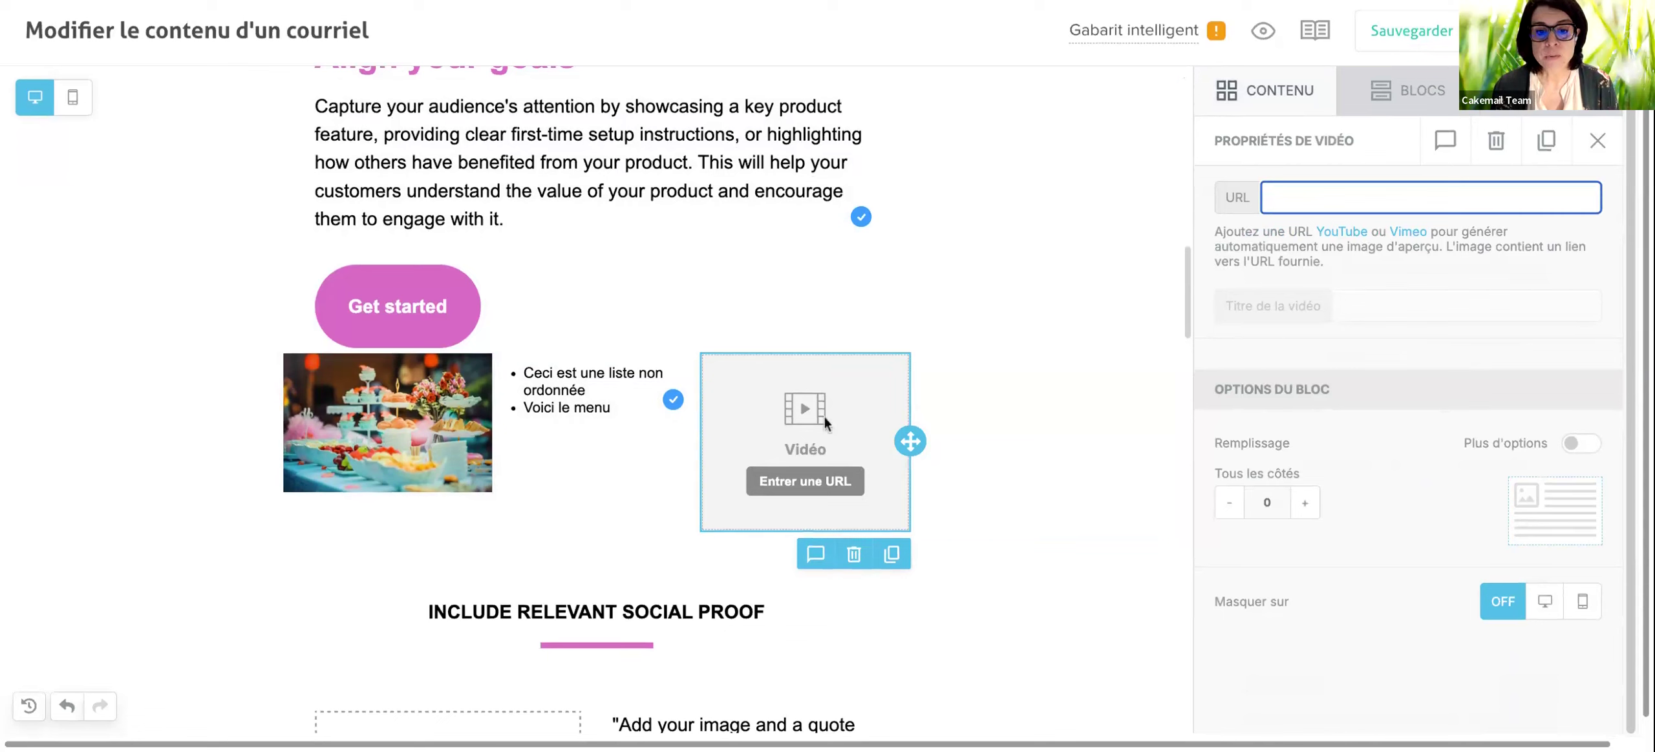
{"action": "left_click", "coordinate": [801, 412]}
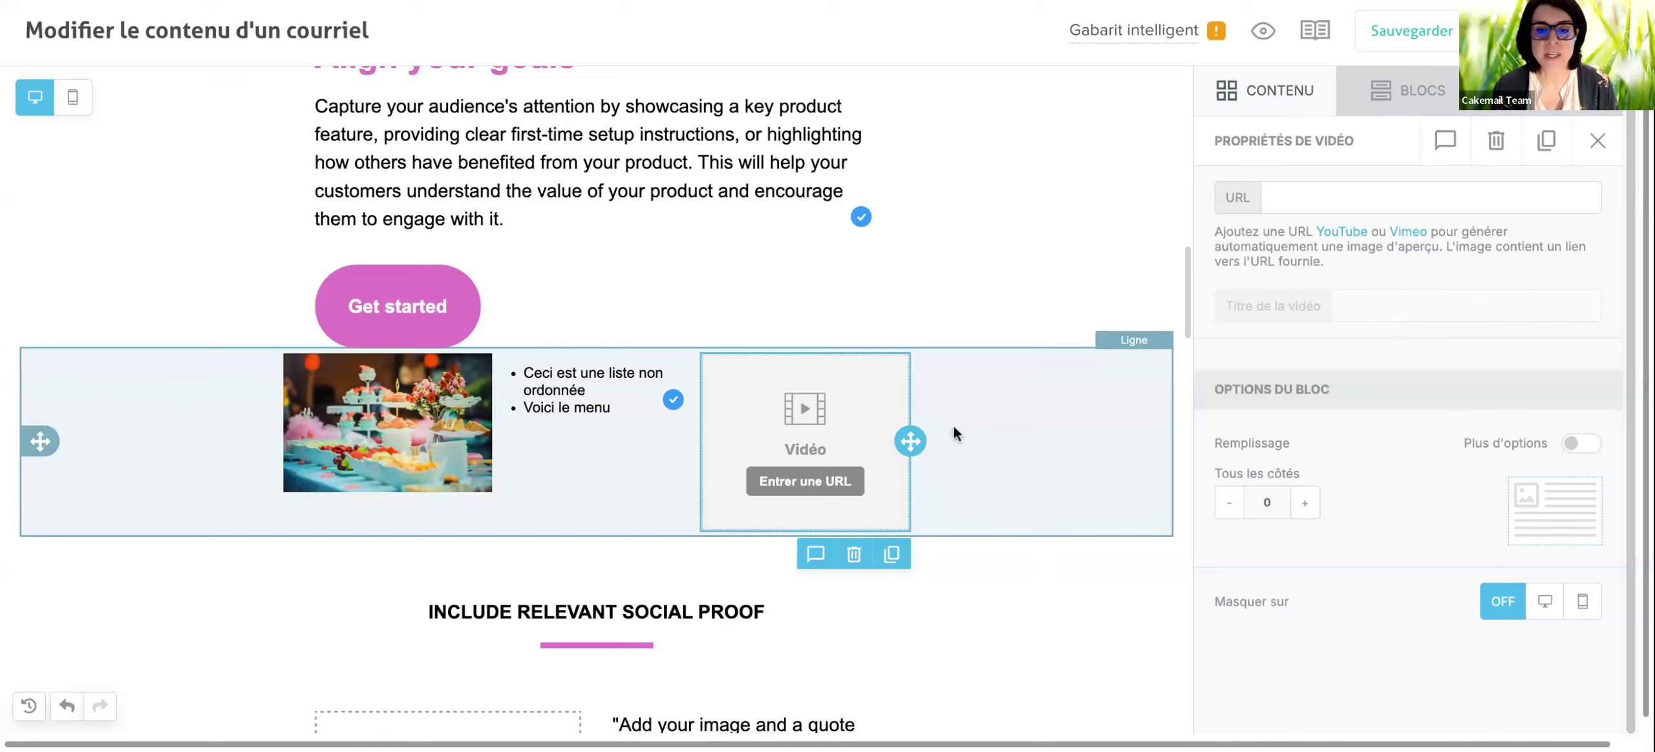
{"action": "left_click", "coordinate": [1014, 455]}
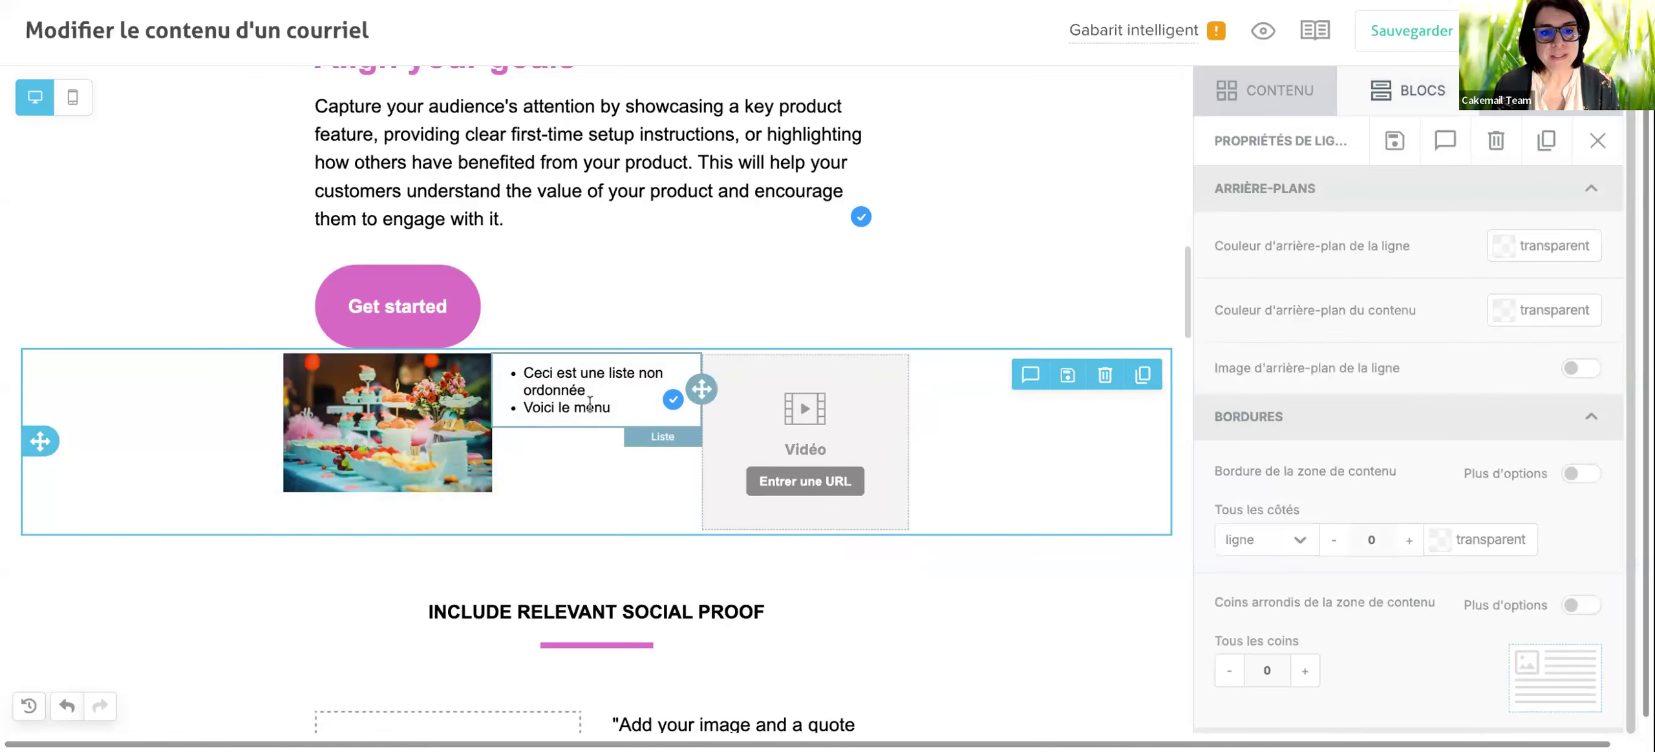
{"action": "left_click", "coordinate": [564, 409]}
{"action": "left_click", "coordinate": [437, 421]}
{"action": "left_click", "coordinate": [734, 425]}
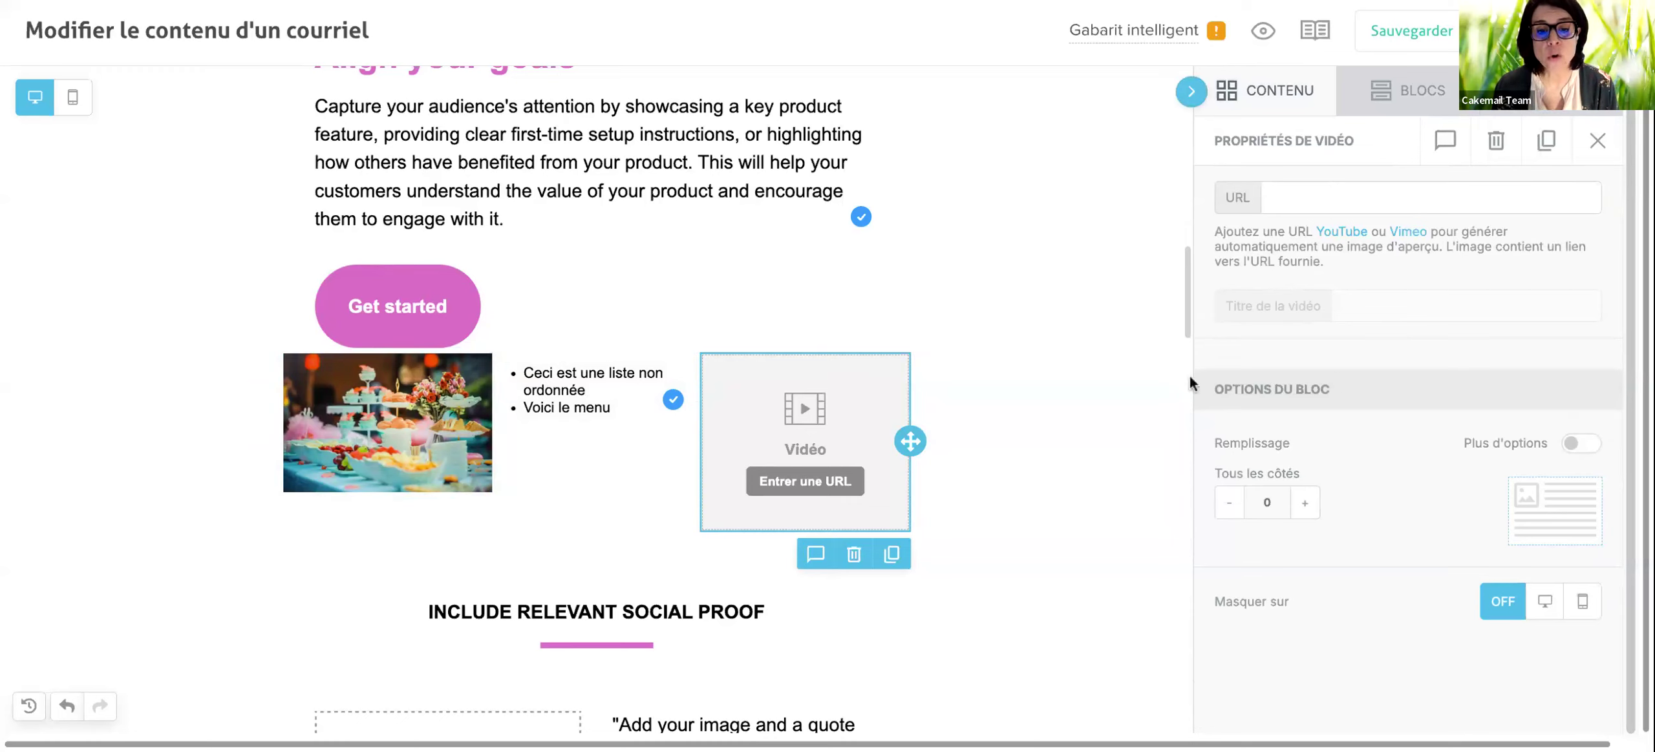
{"action": "scroll", "coordinate": [591, 376], "scroll_direction": "down", "scroll_amount": 1}
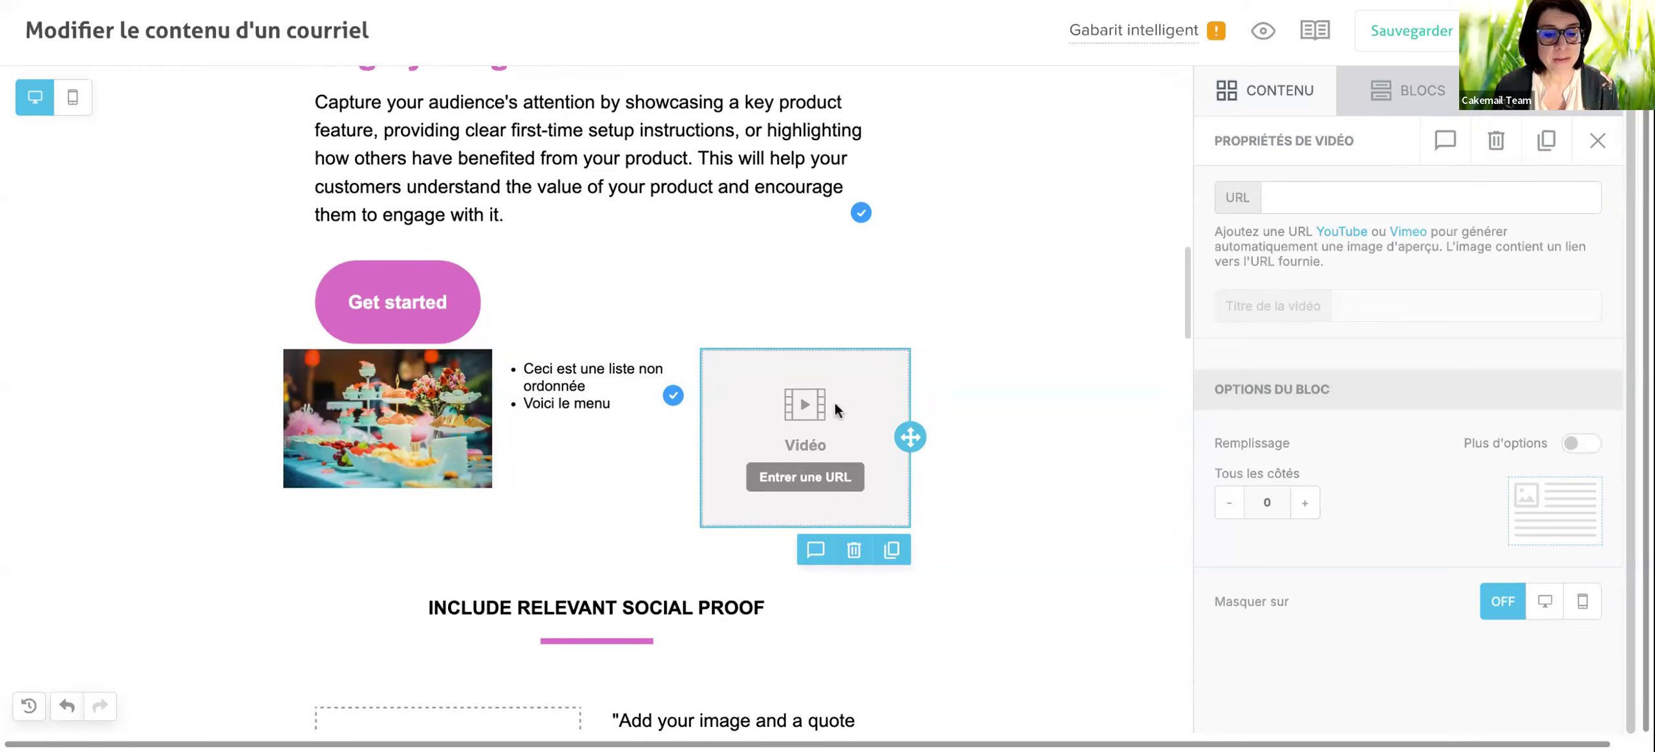
Set the font family of the "INCLUDE RELEVANT SOCIAL PROOF" heading to Georgia.
{"action": "left_click", "coordinate": [606, 602]}
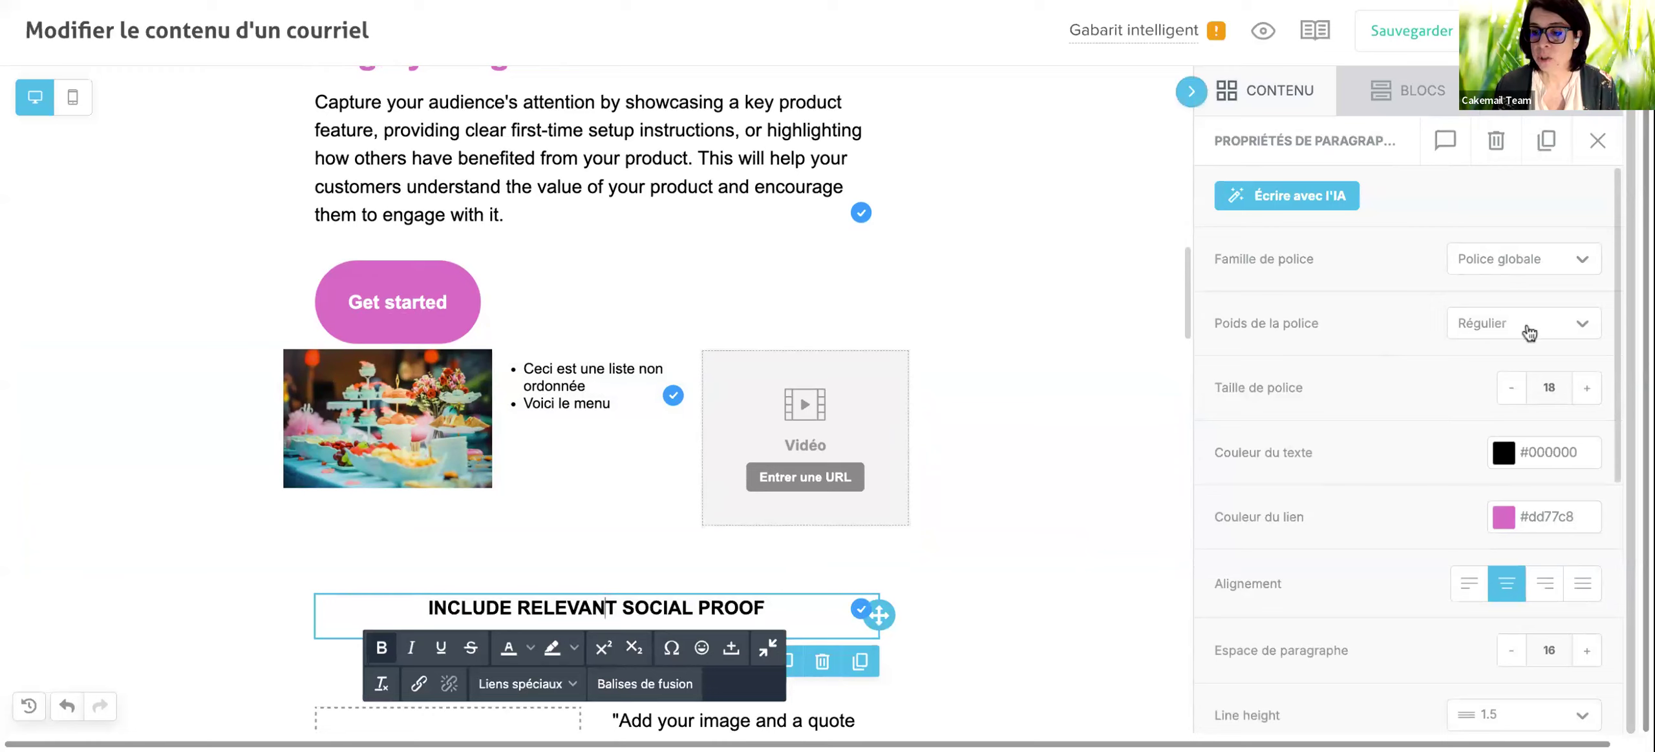
{"action": "left_click", "coordinate": [1519, 262]}
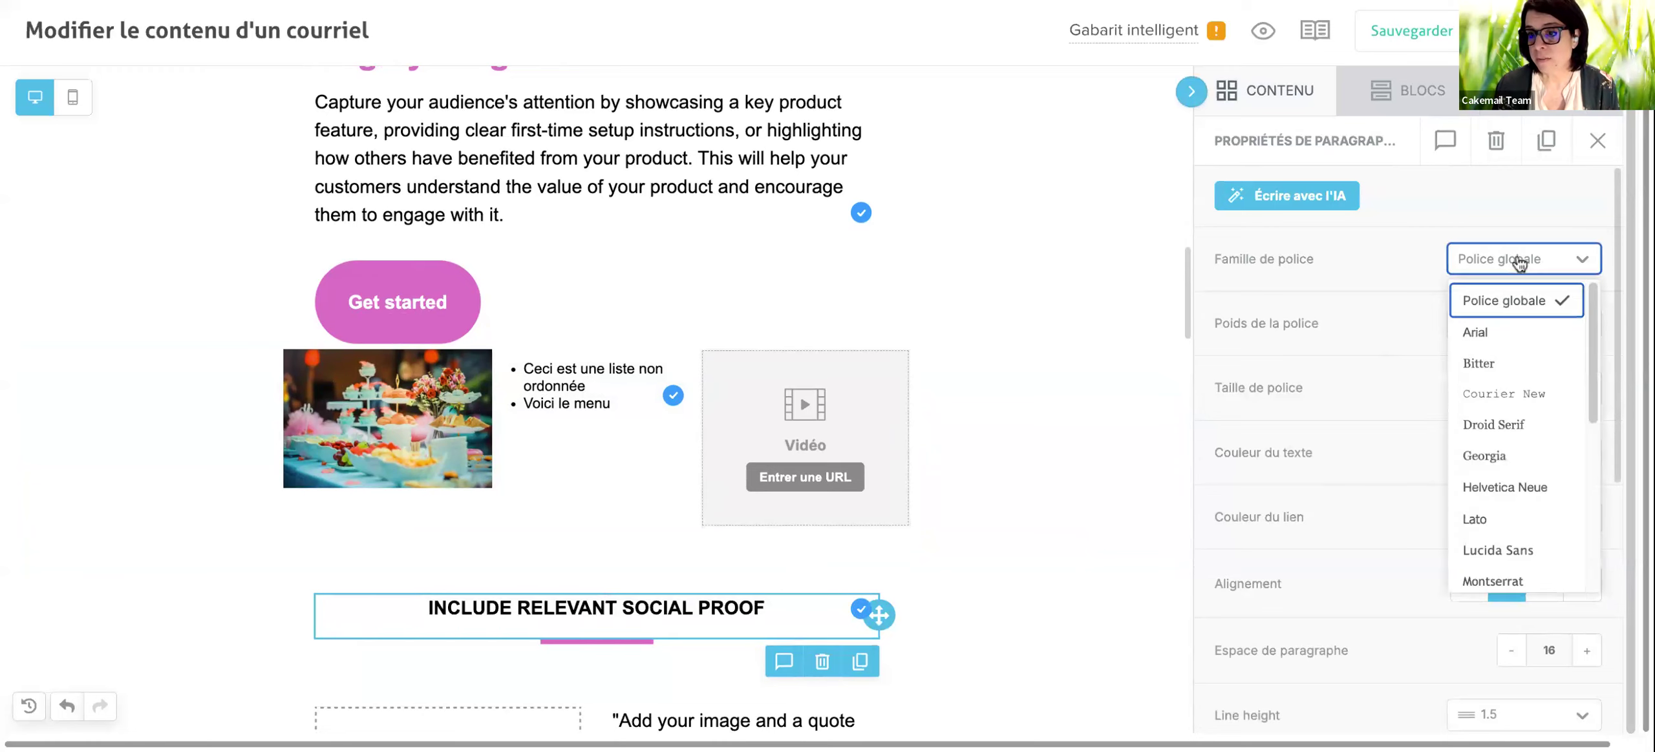
{"action": "left_click", "coordinate": [1519, 260]}
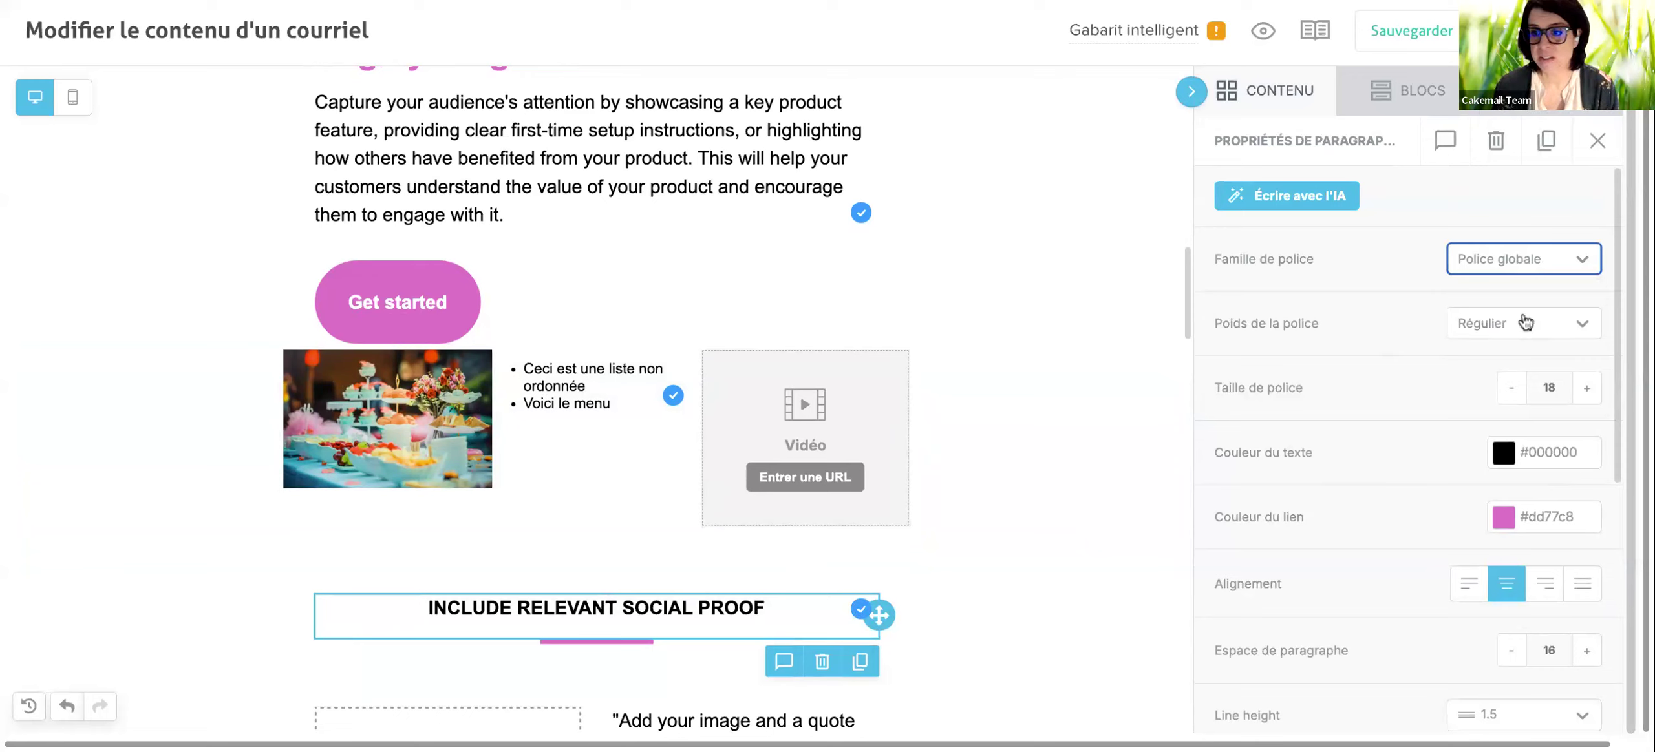
{"action": "left_click", "coordinate": [1524, 265]}
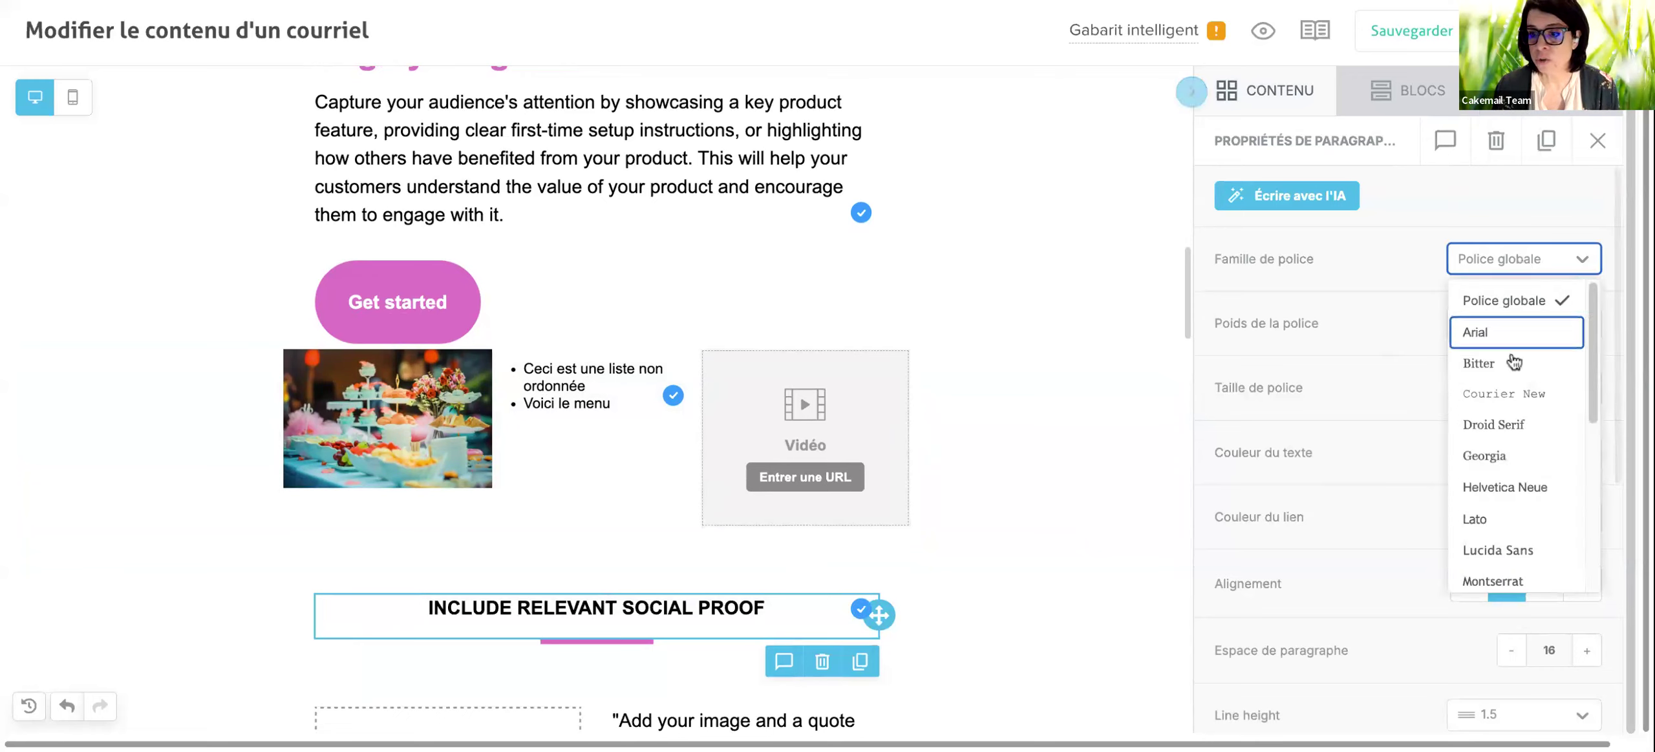
{"action": "left_click", "coordinate": [1503, 456]}
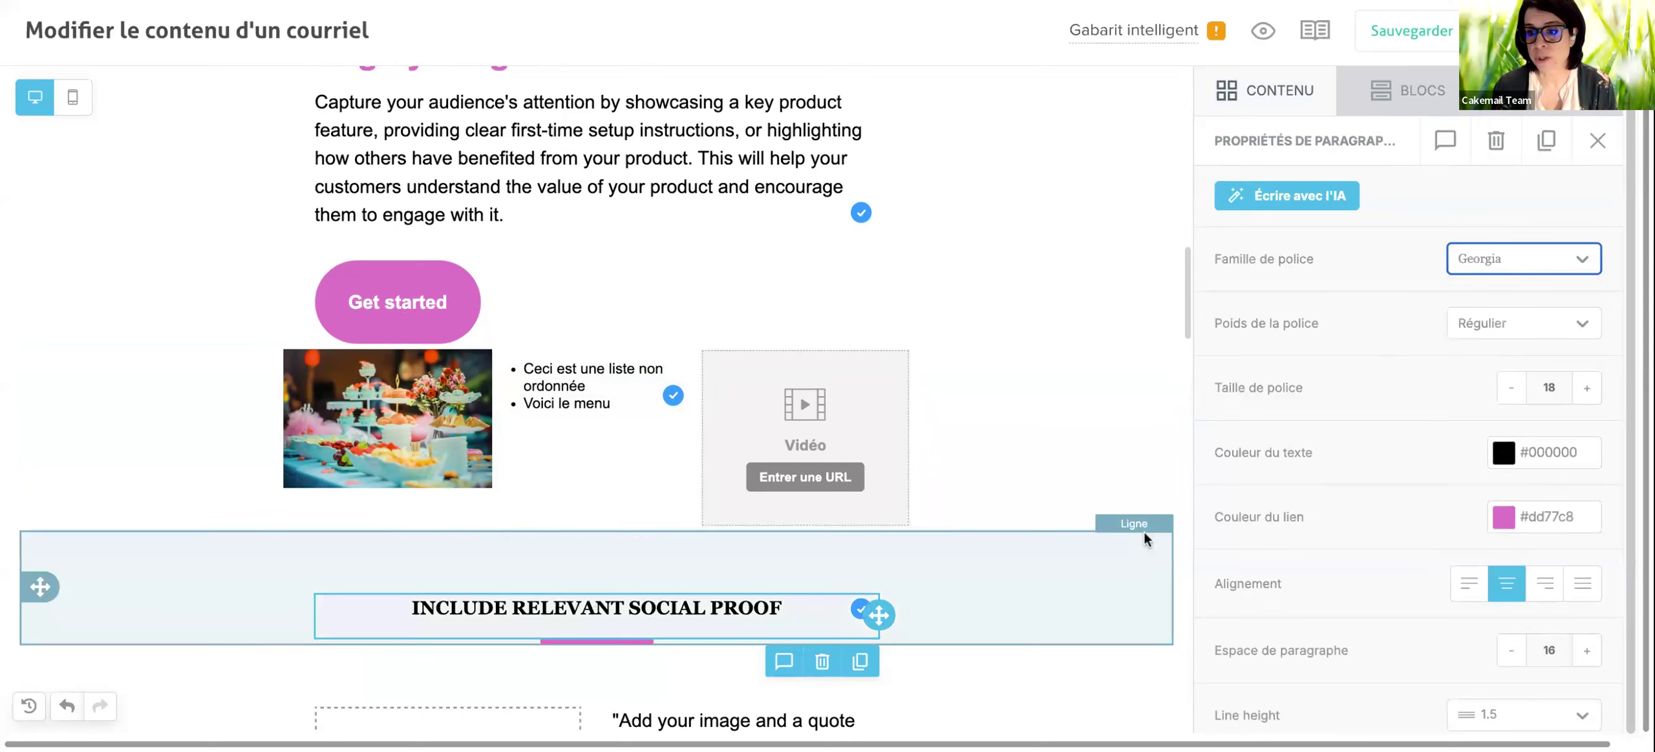
Try the Gras font weight on the social proof heading and return it to Régulier.
{"action": "left_click", "coordinate": [1536, 335]}
{"action": "left_click", "coordinate": [1506, 397]}
{"action": "left_click", "coordinate": [1487, 327]}
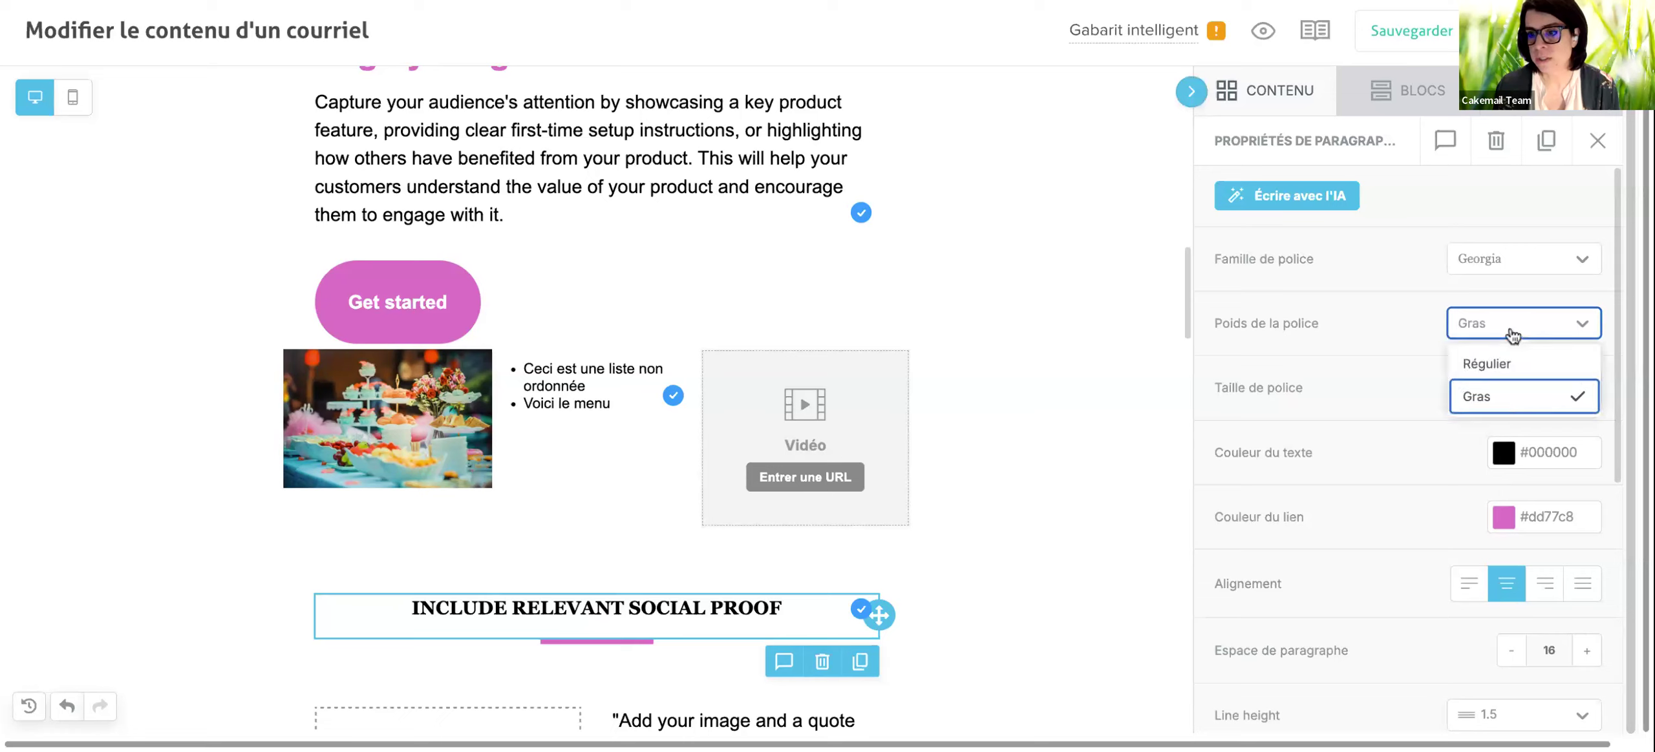
{"action": "left_click", "coordinate": [1481, 365]}
Increase the font size of the "INCLUDE RELEVANT SOCIAL PROOF" heading to 25.
{"action": "left_click", "coordinate": [1586, 388]}
{"action": "left_click", "coordinate": [1587, 388]}
{"action": "left_click", "coordinate": [1587, 388]}
{"action": "left_click", "coordinate": [1587, 387]}
{"action": "left_click", "coordinate": [1587, 388]}
{"action": "left_click", "coordinate": [1587, 388]}
{"action": "left_click", "coordinate": [1587, 388]}
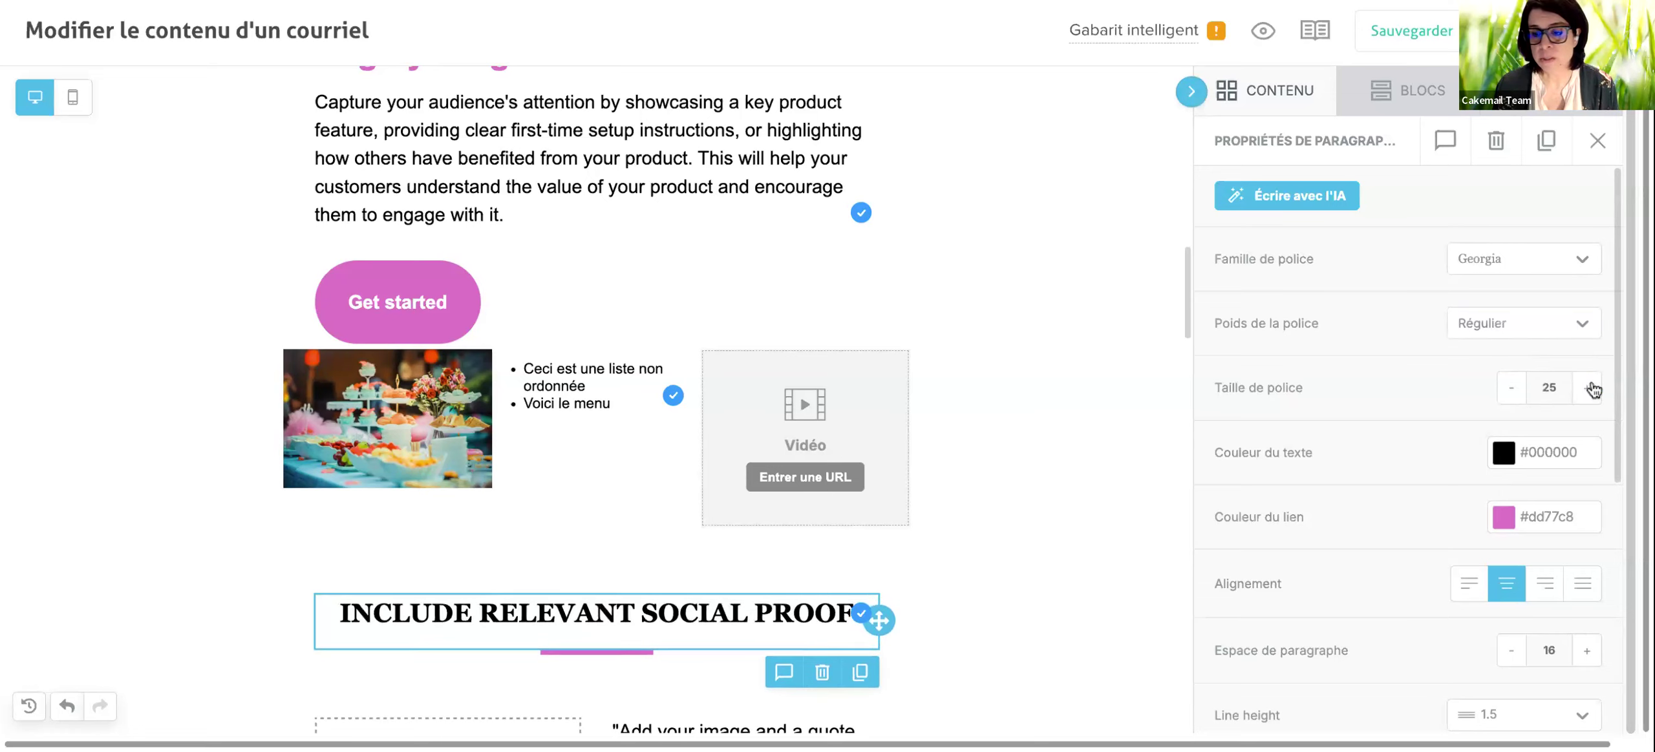
Set the text colour of the "INCLUDE RELEVANT SOCIAL PROOF" heading to the orange swatch #ff7b14.
{"action": "left_click", "coordinate": [1504, 457]}
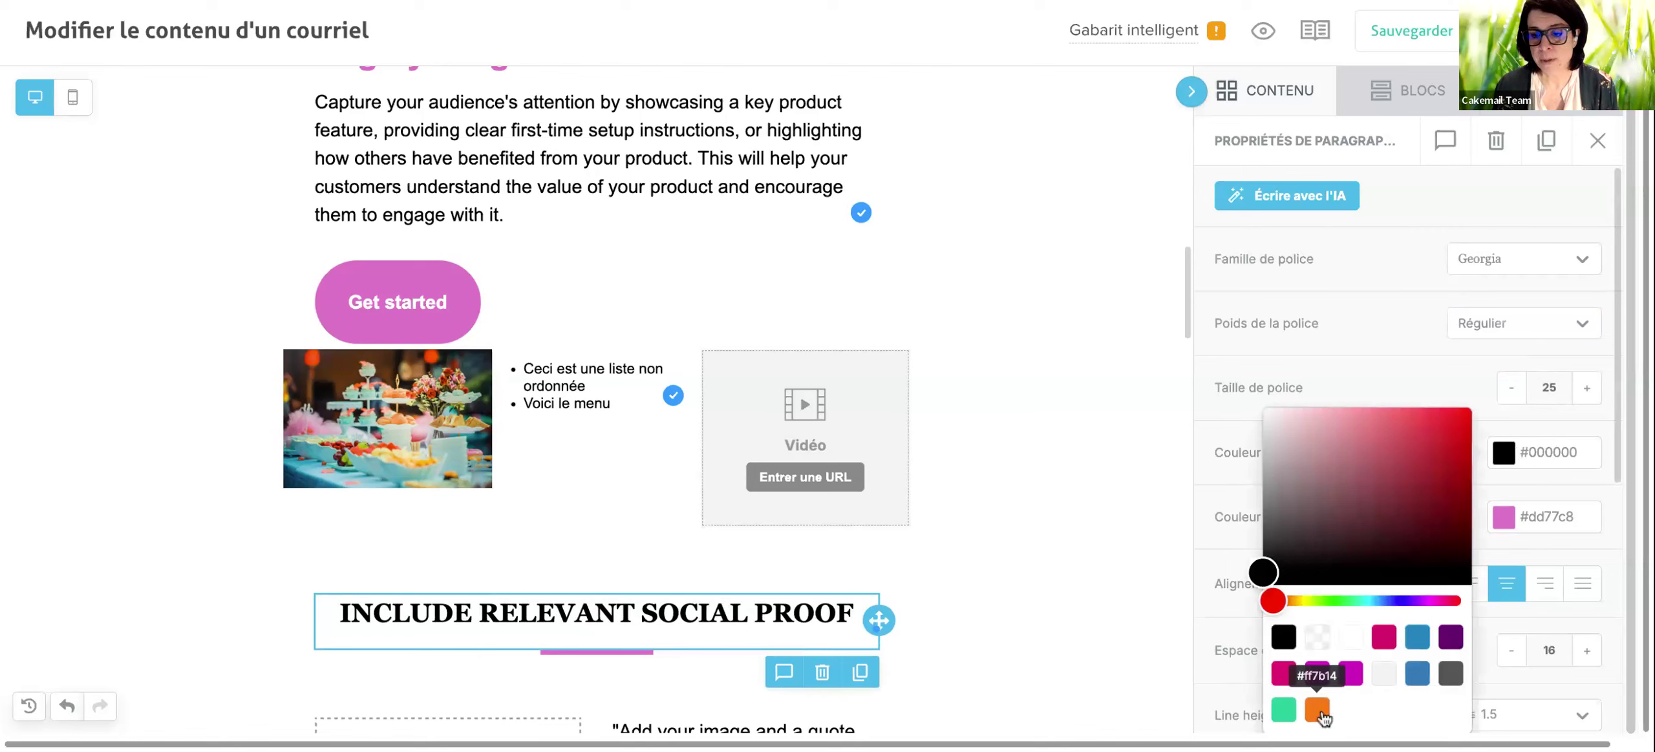
{"action": "left_click", "coordinate": [1319, 715]}
{"action": "left_click", "coordinate": [1397, 368]}
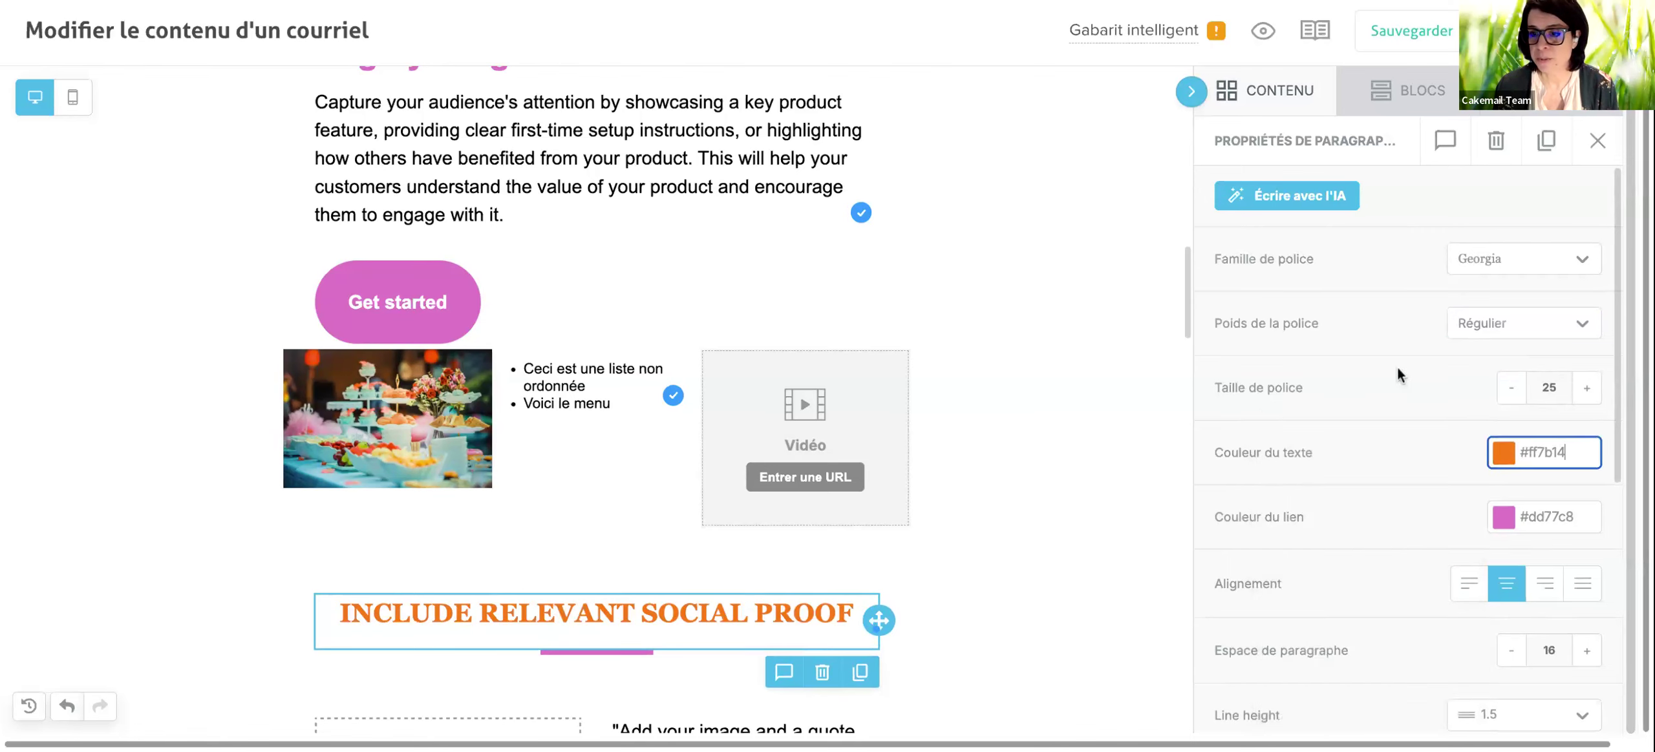
{"action": "scroll", "coordinate": [1063, 523], "scroll_direction": "down", "scroll_amount": 2}
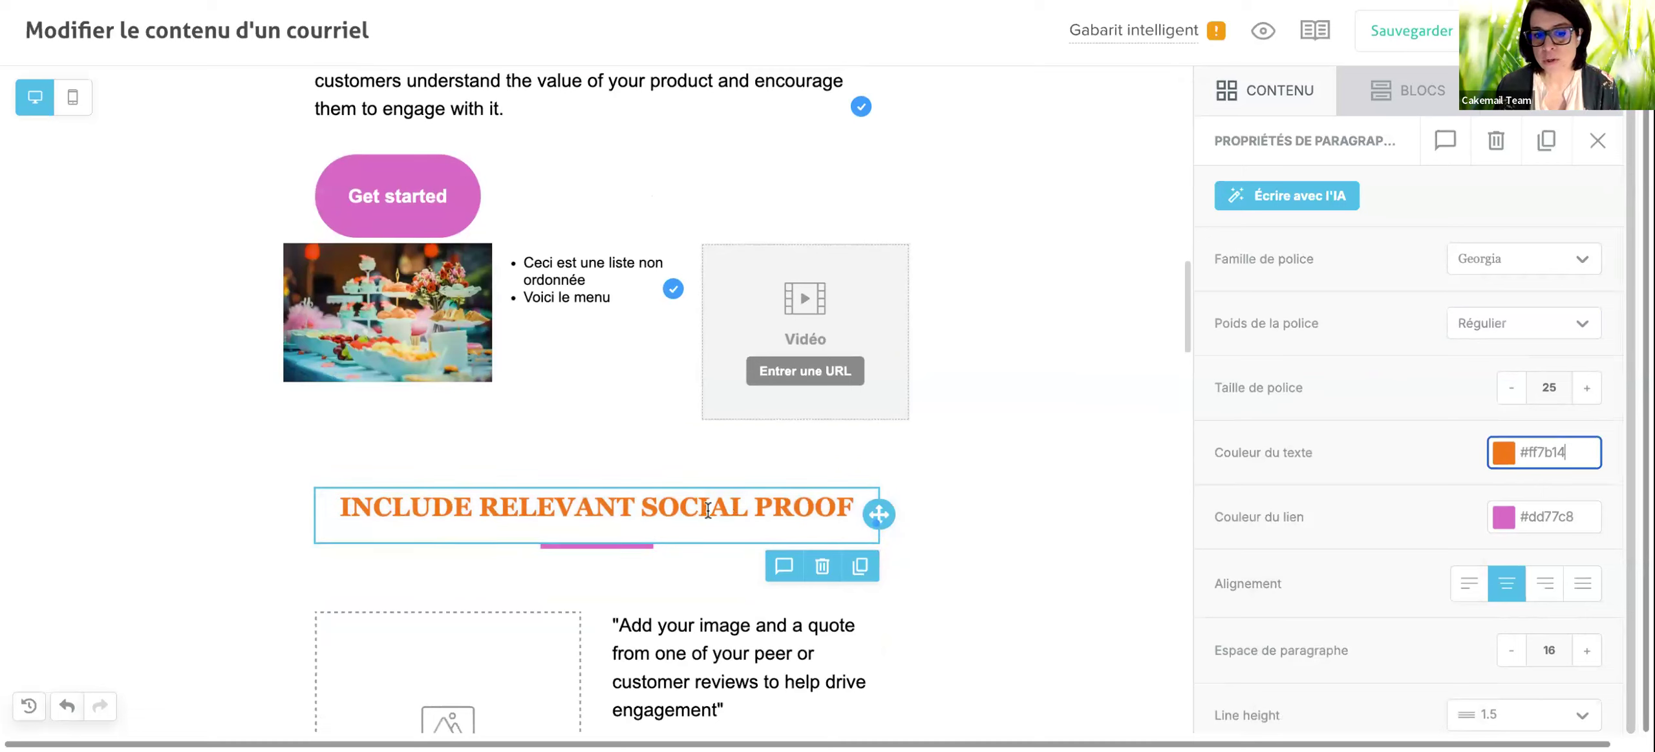
Try left alignment on the "INCLUDE RELEVANT SOCIAL PROOF" heading and return it to centred.
{"action": "scroll", "coordinate": [1319, 550], "scroll_direction": "down", "scroll_amount": 2}
{"action": "scroll", "coordinate": [1318, 548], "scroll_direction": "down", "scroll_amount": 2}
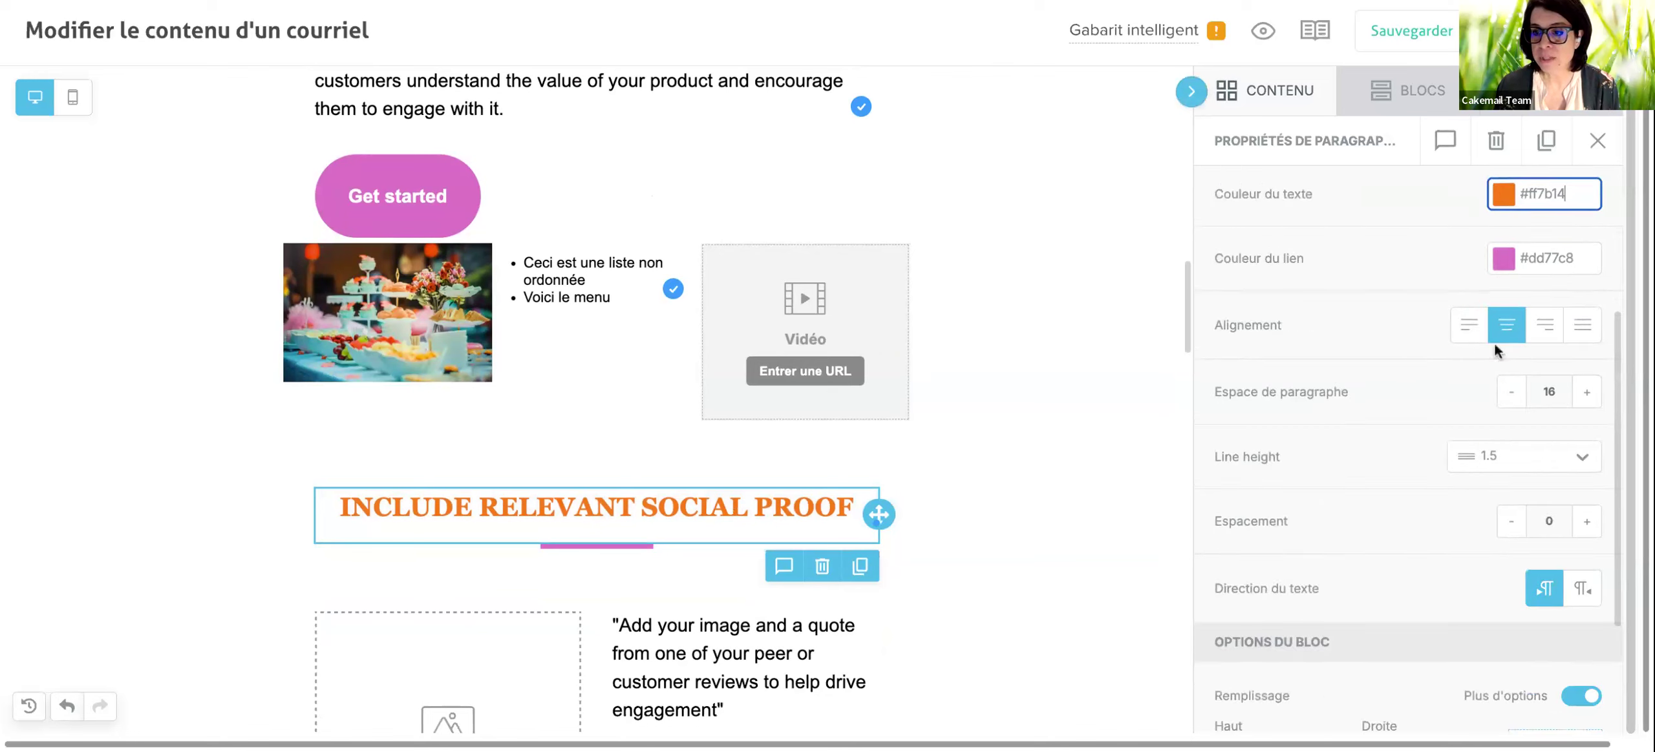
{"action": "left_click", "coordinate": [1471, 328]}
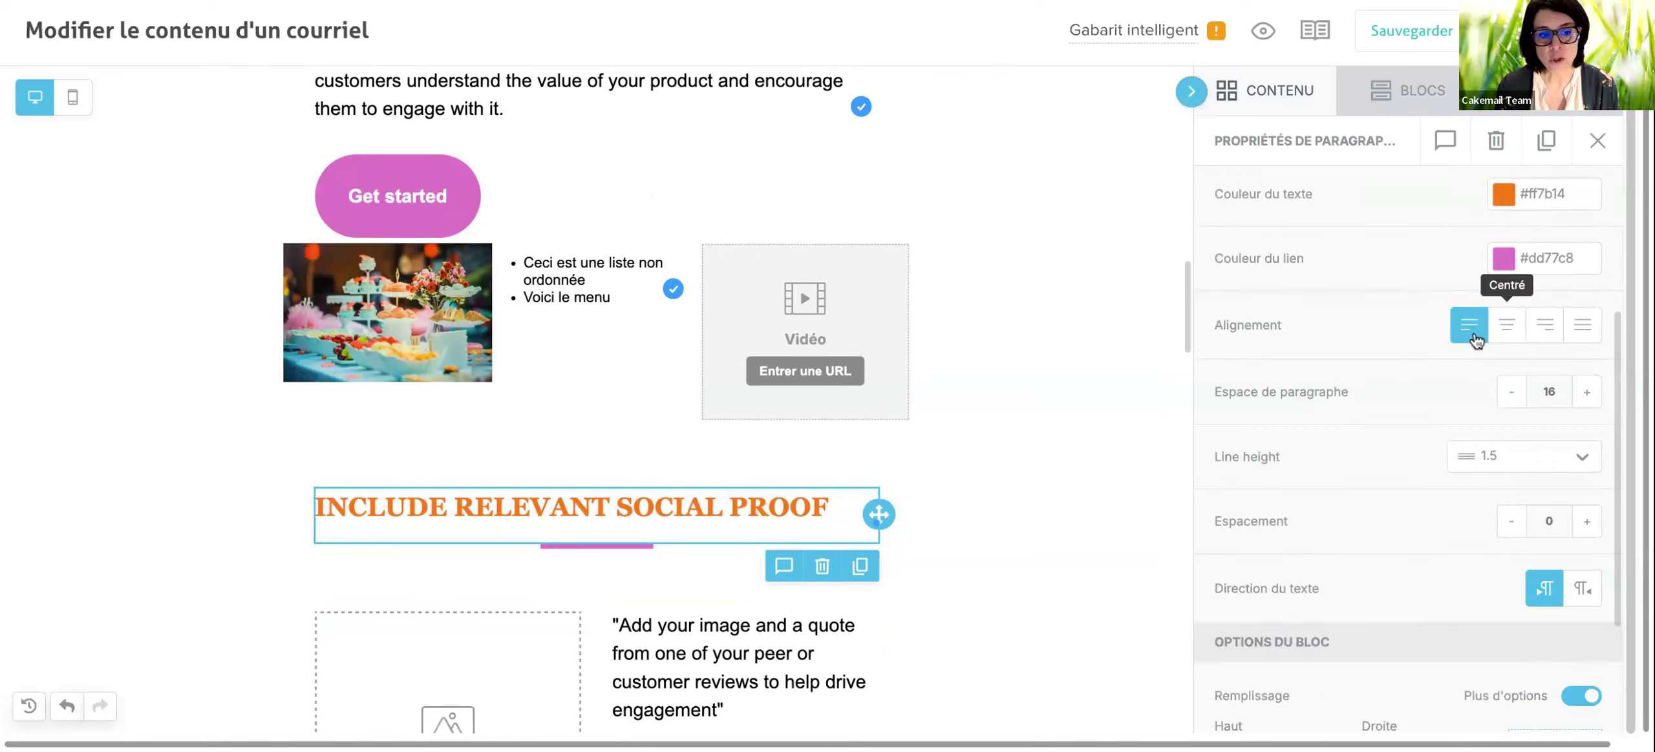
{"action": "left_click", "coordinate": [1507, 327]}
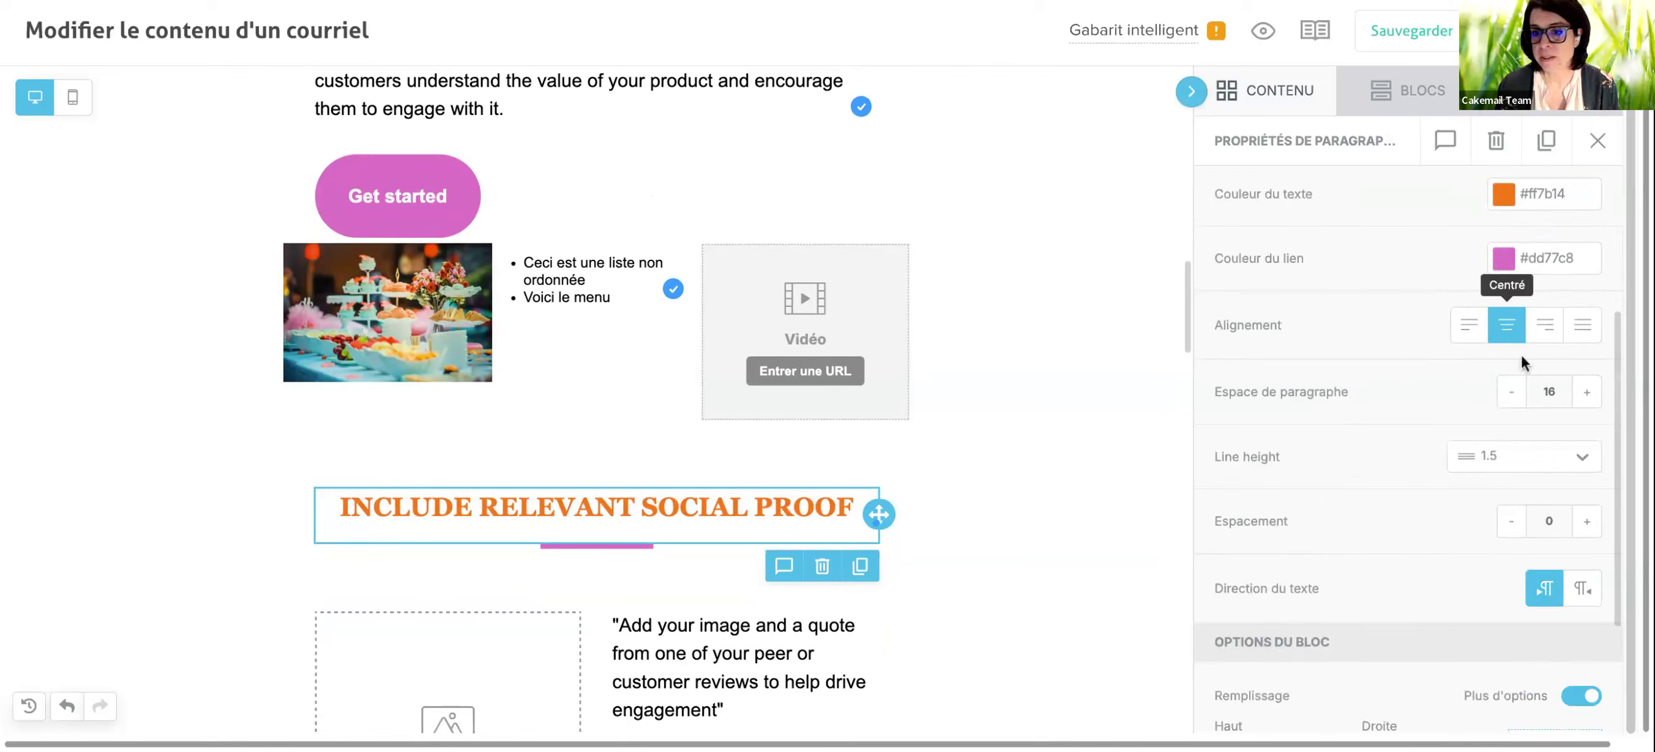
{"action": "scroll", "coordinate": [1519, 471], "scroll_direction": "down", "scroll_amount": 2}
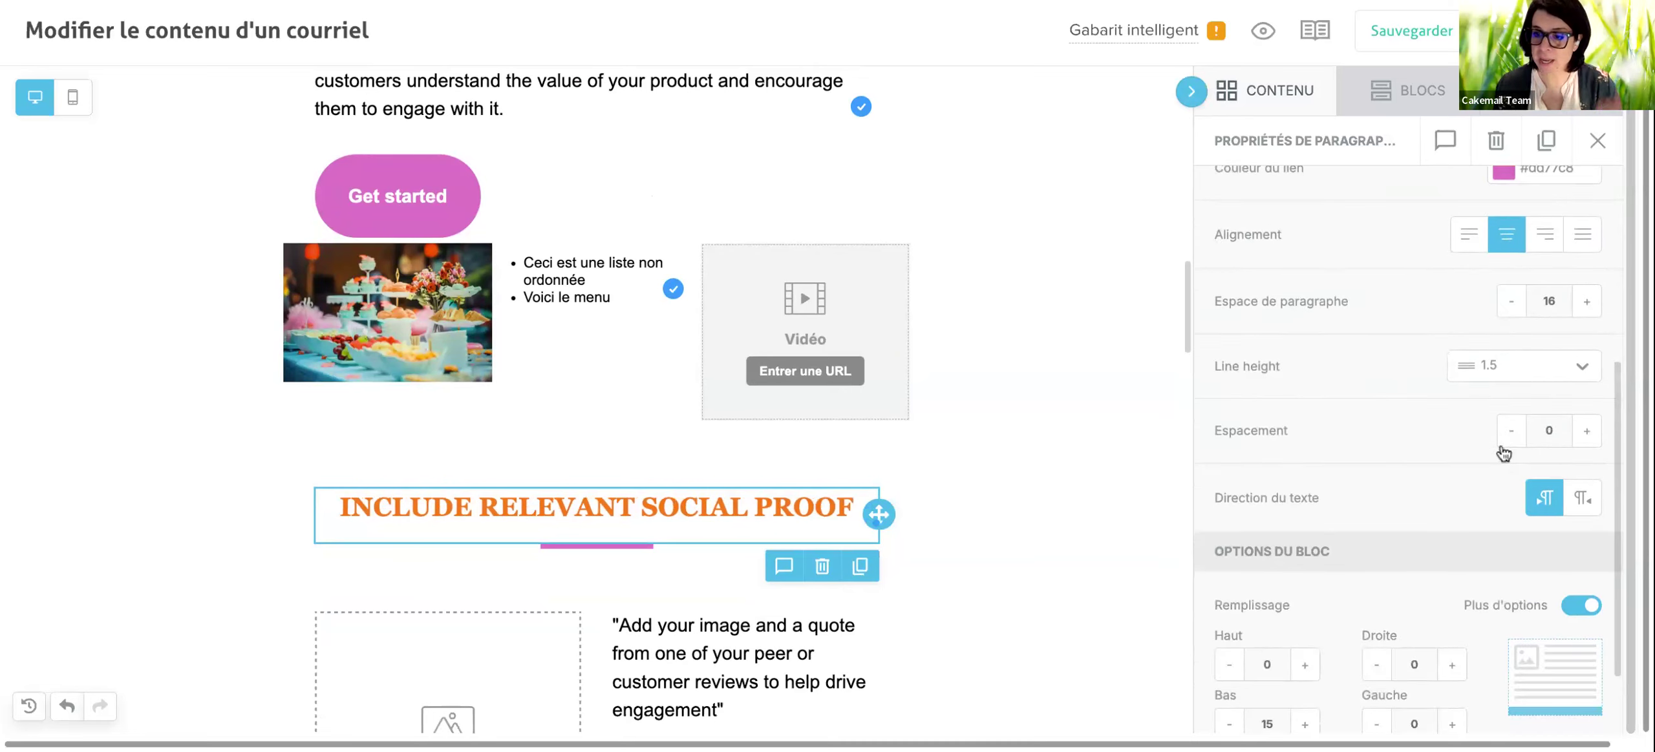
{"action": "scroll", "coordinate": [1532, 427], "scroll_direction": "down", "scroll_amount": 2}
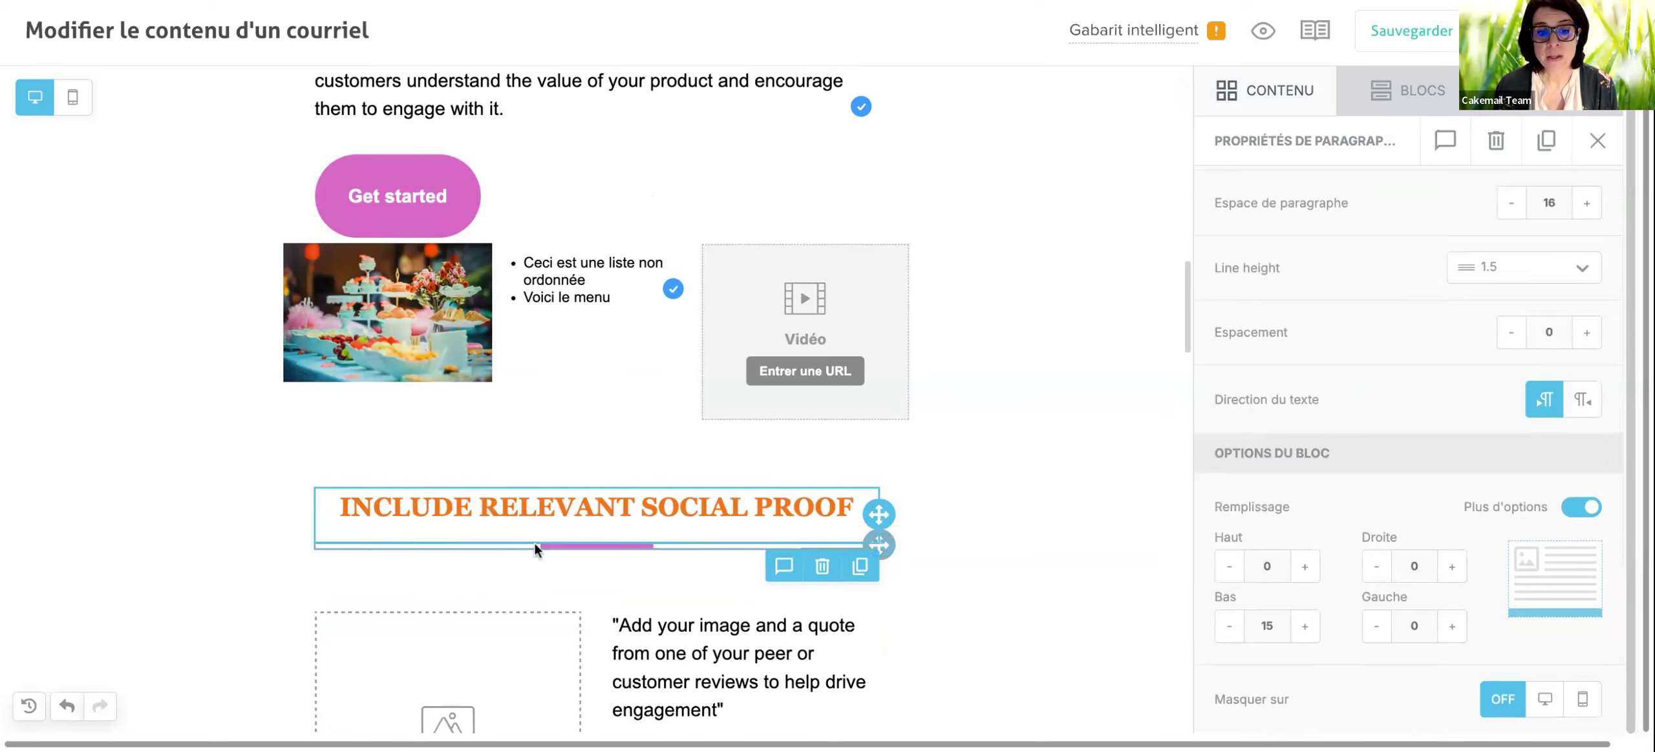
{"action": "left_click", "coordinate": [784, 510]}
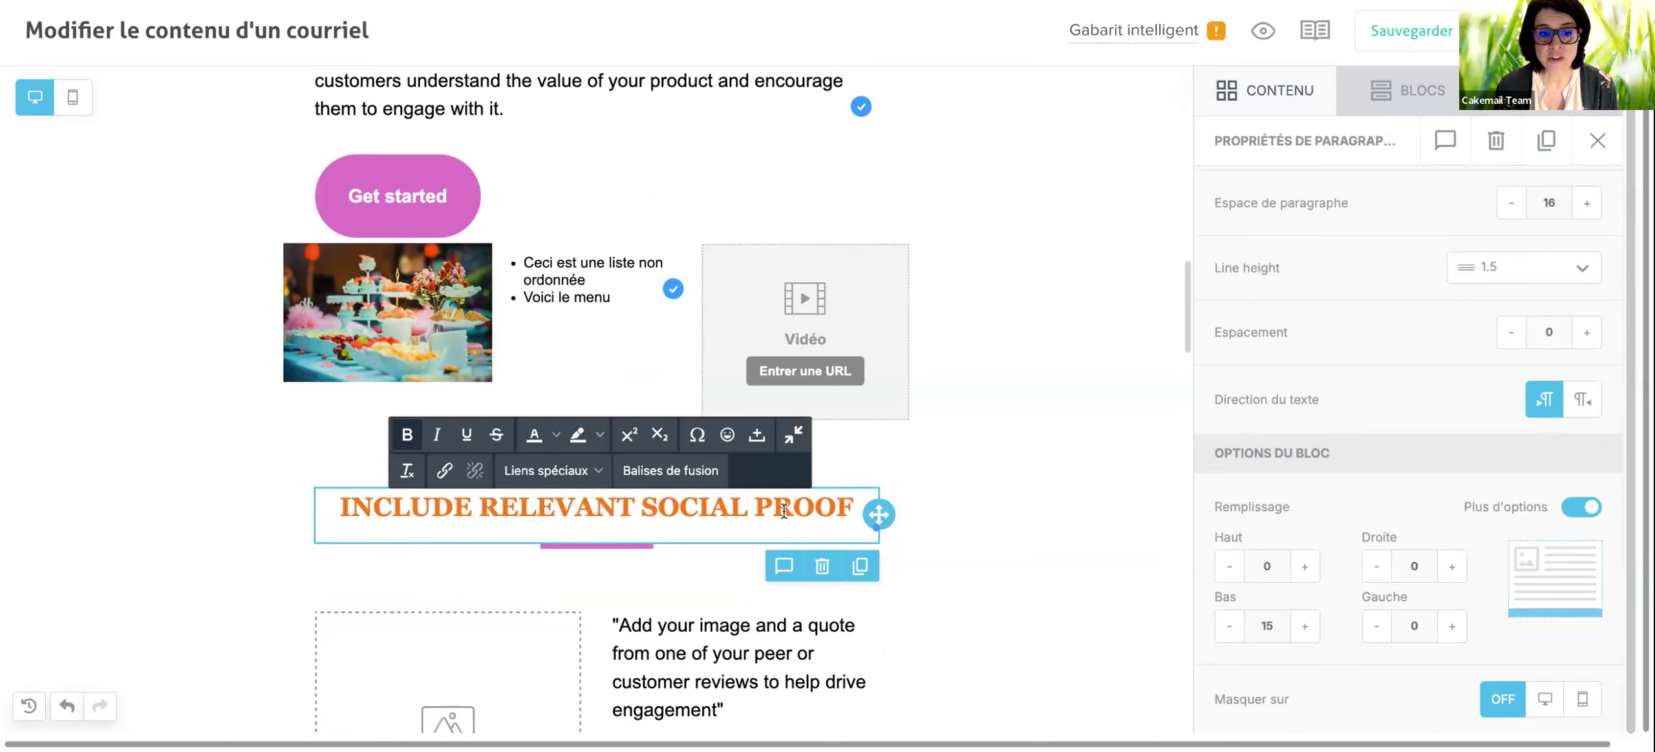
{"action": "left_click", "coordinate": [981, 502]}
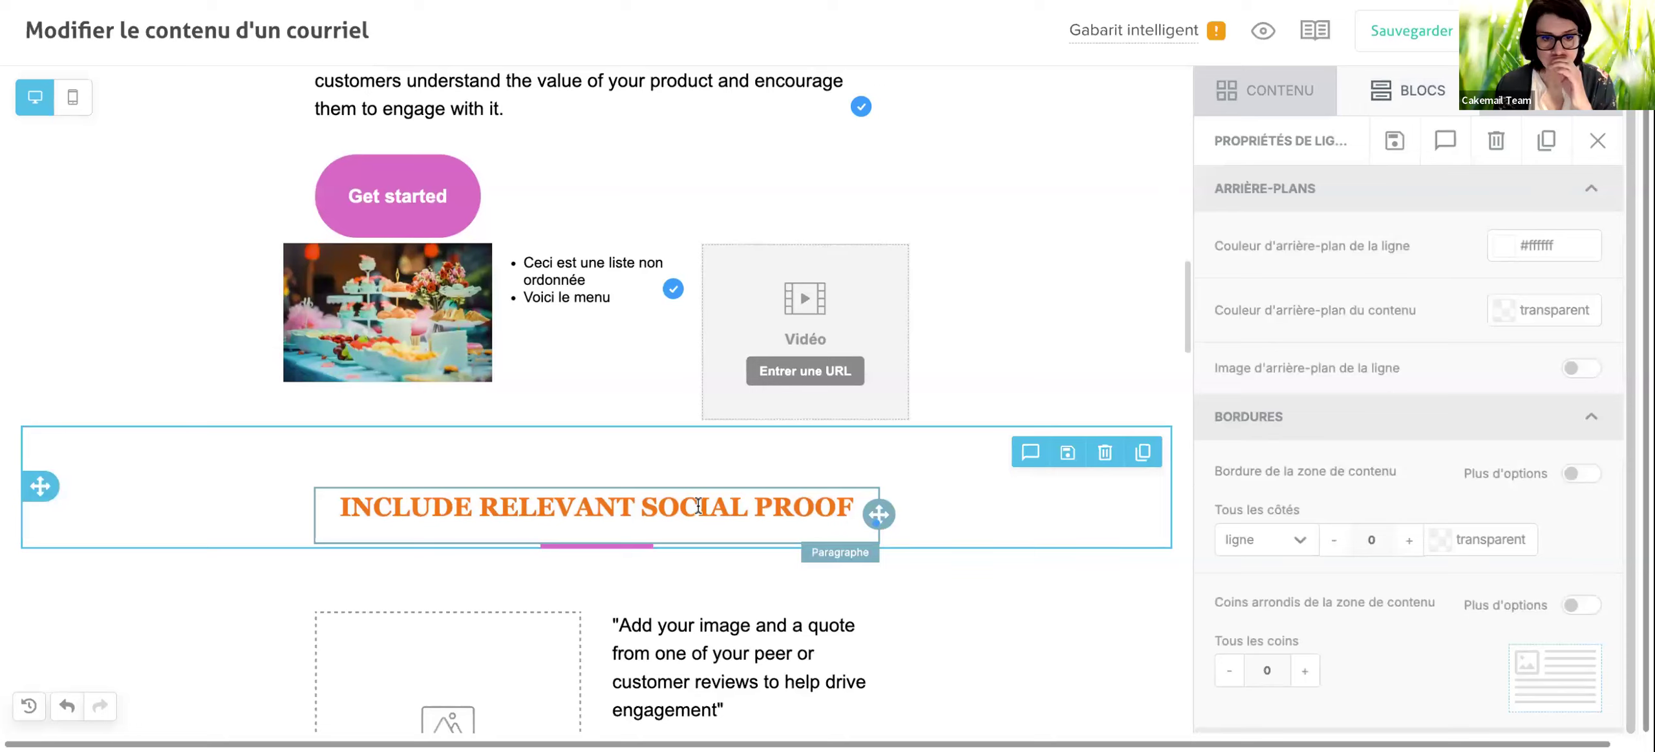
Duplicate the testimonial row with the image placeholder and quote below the social proof heading.
{"action": "scroll", "coordinate": [698, 506], "scroll_direction": "down", "scroll_amount": 3}
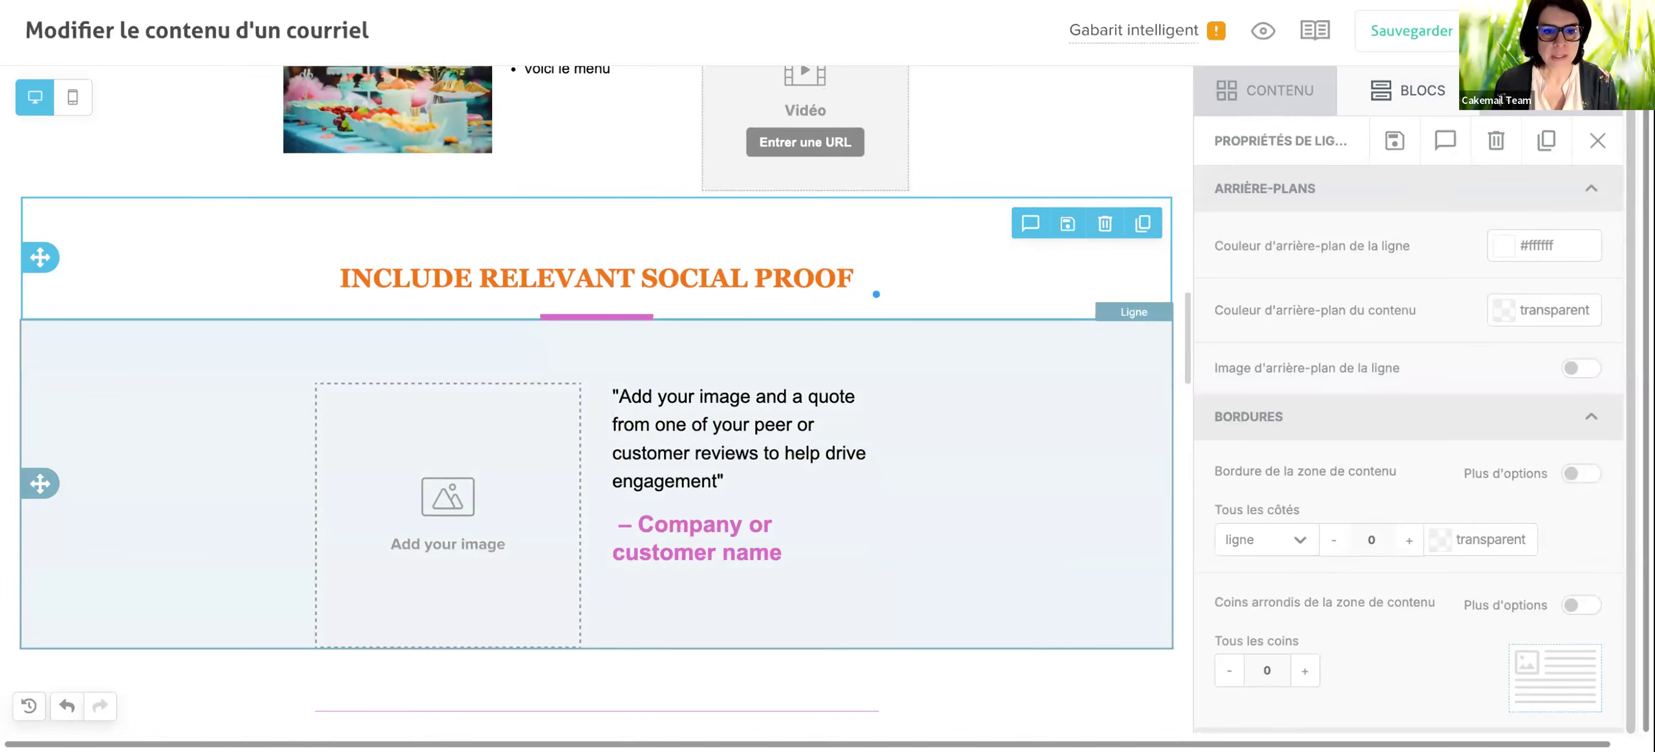
{"action": "left_click", "coordinate": [996, 466]}
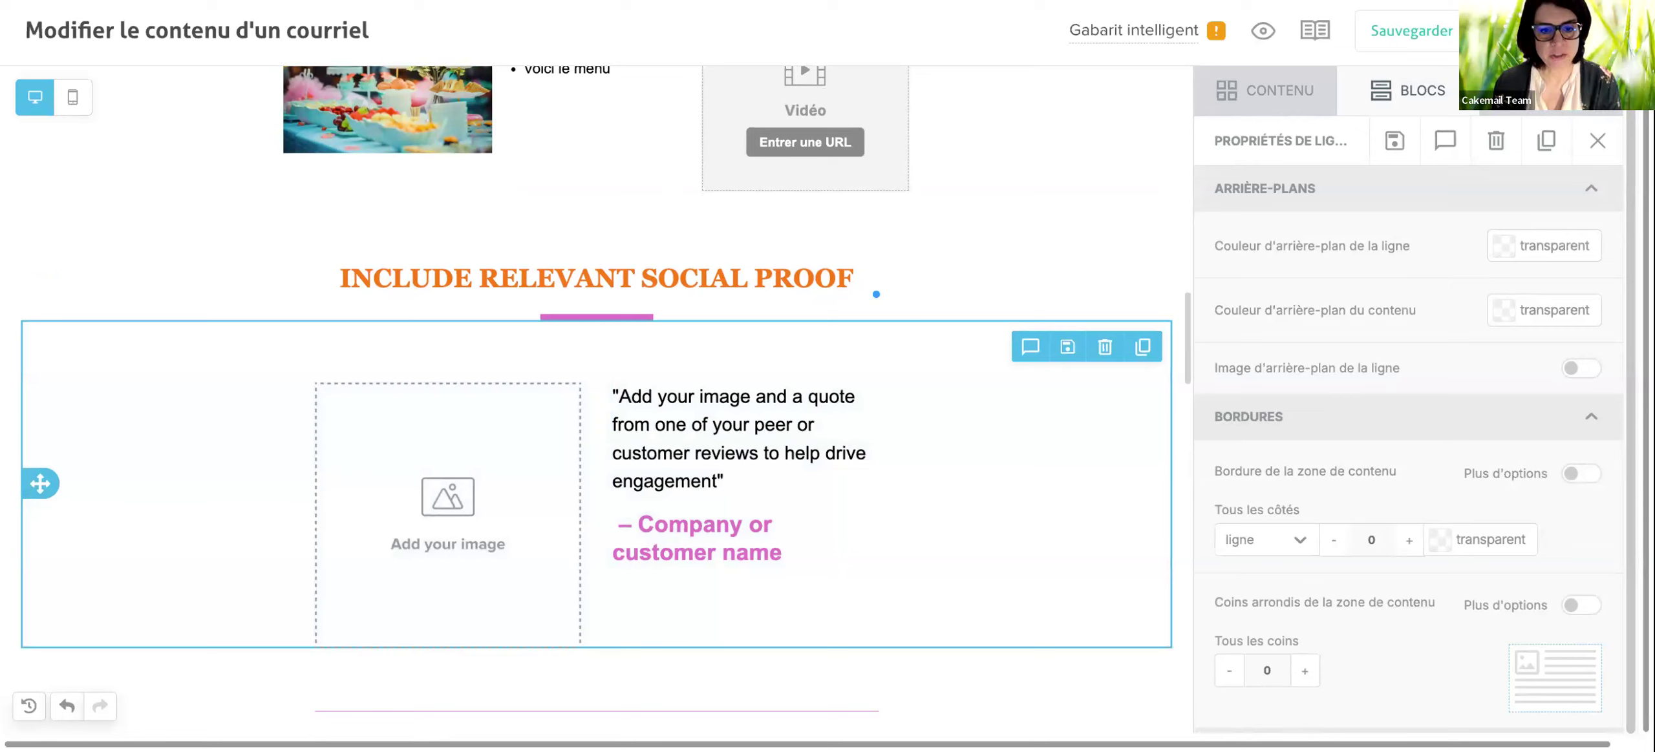
{"action": "left_click", "coordinate": [1142, 347]}
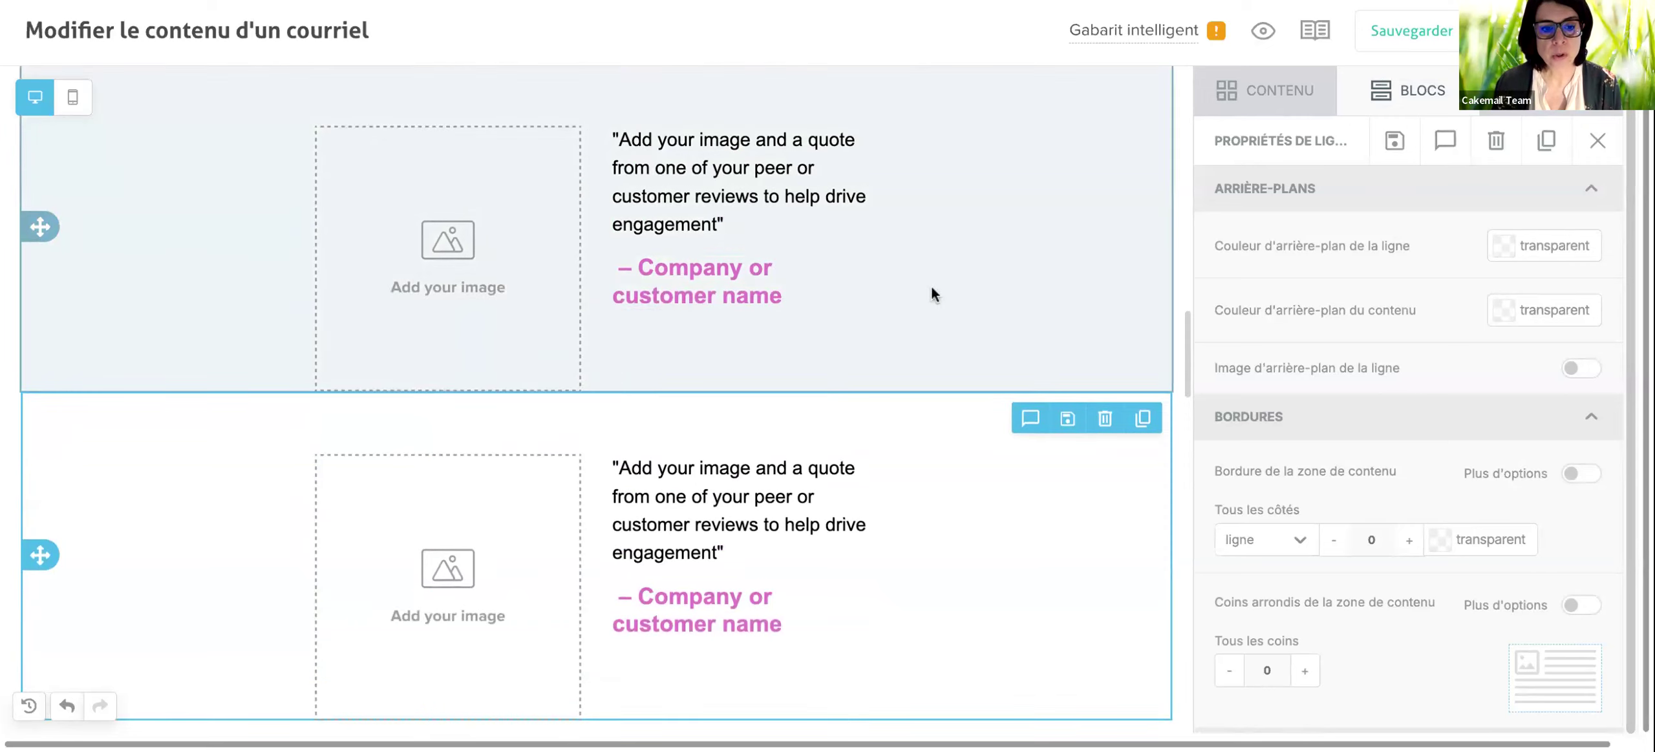
Replace the quote text inside the quotation marks in the first testimonial row with "Très beau projet".
{"action": "scroll", "coordinate": [931, 294], "scroll_direction": "up", "scroll_amount": 2}
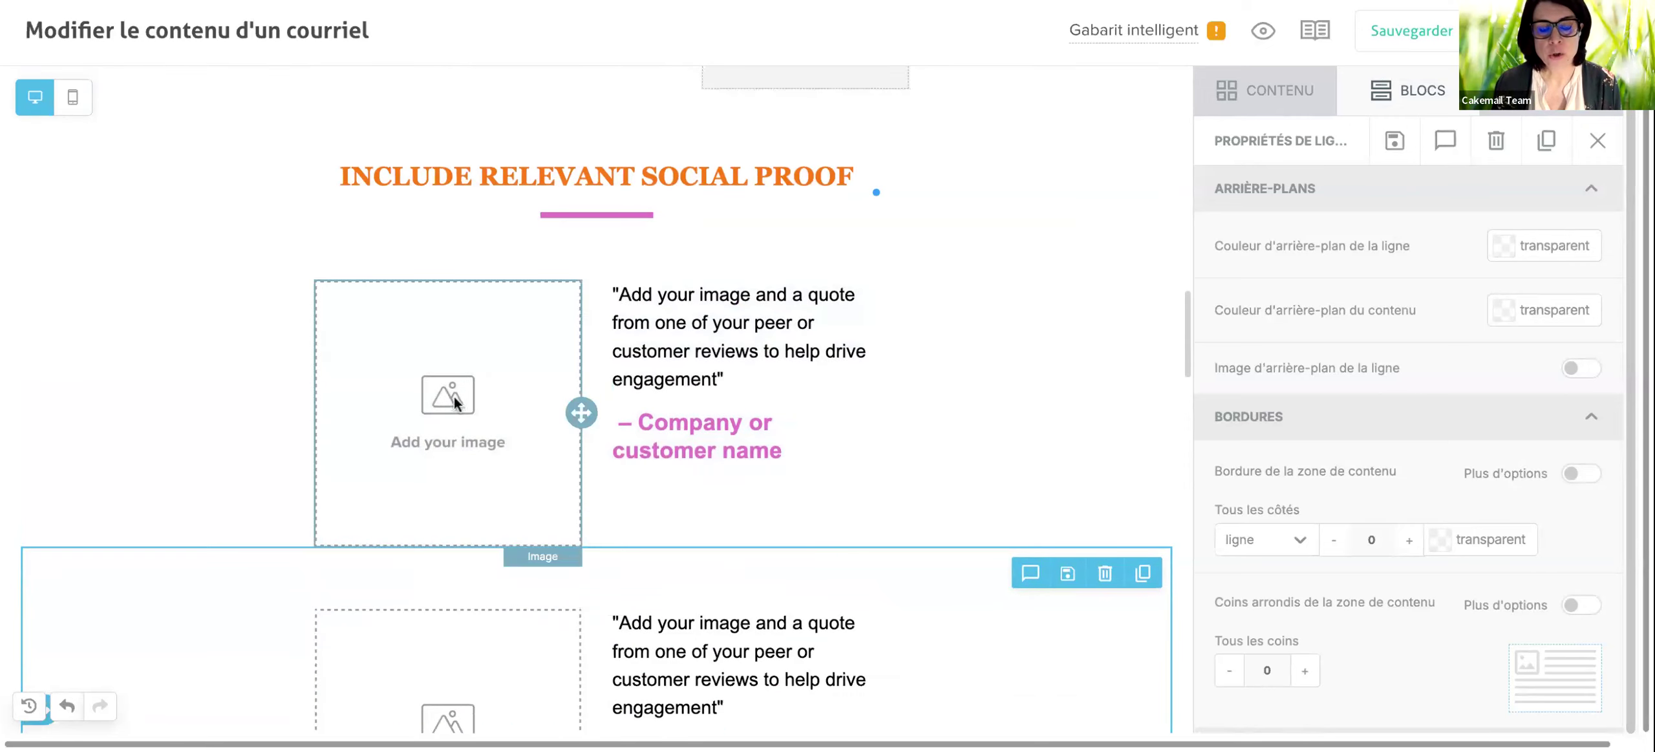
{"action": "left_click", "coordinate": [1023, 499]}
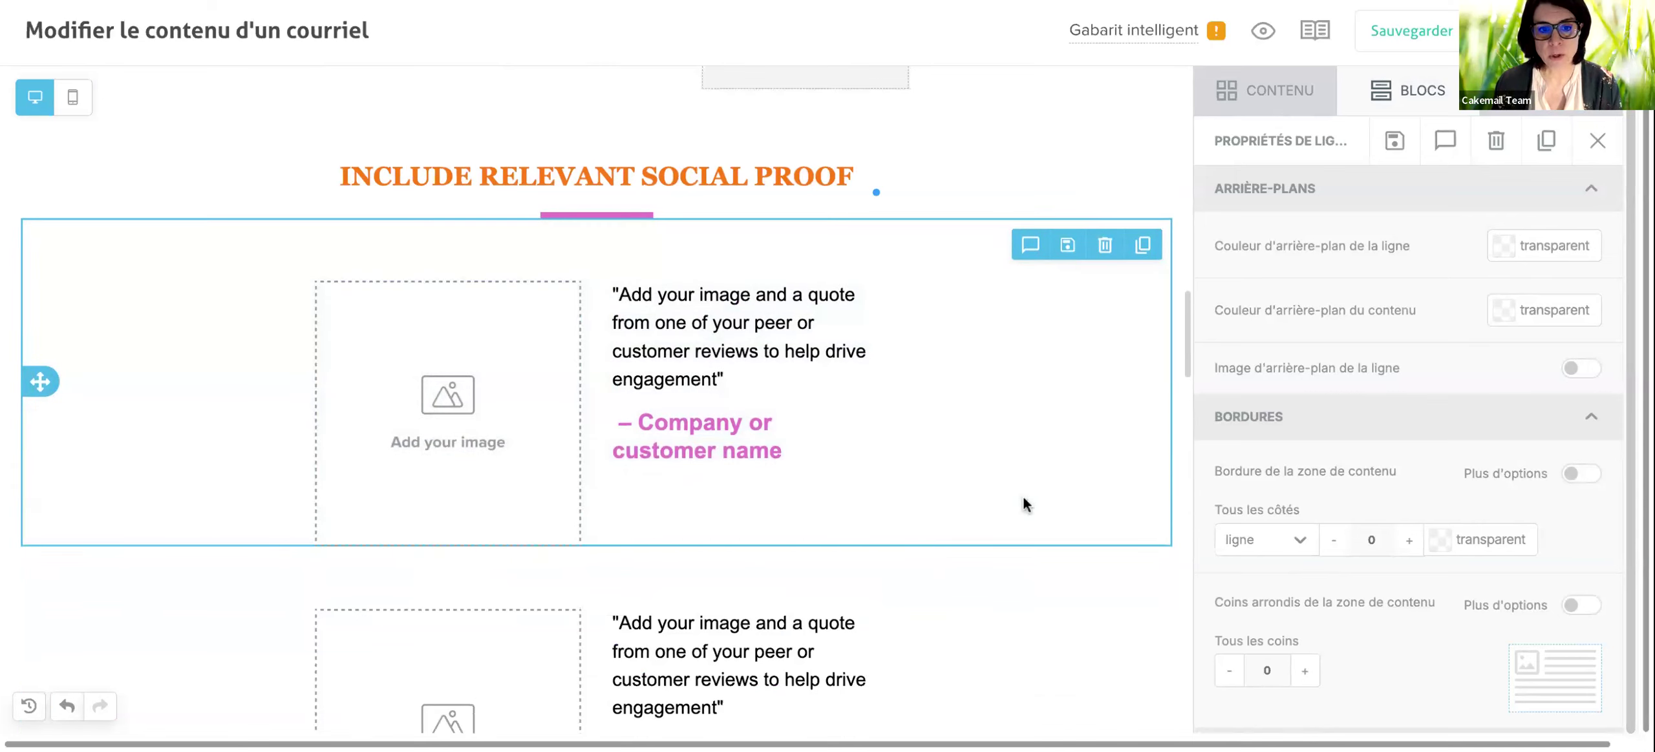
{"action": "left_click", "coordinate": [621, 296]}
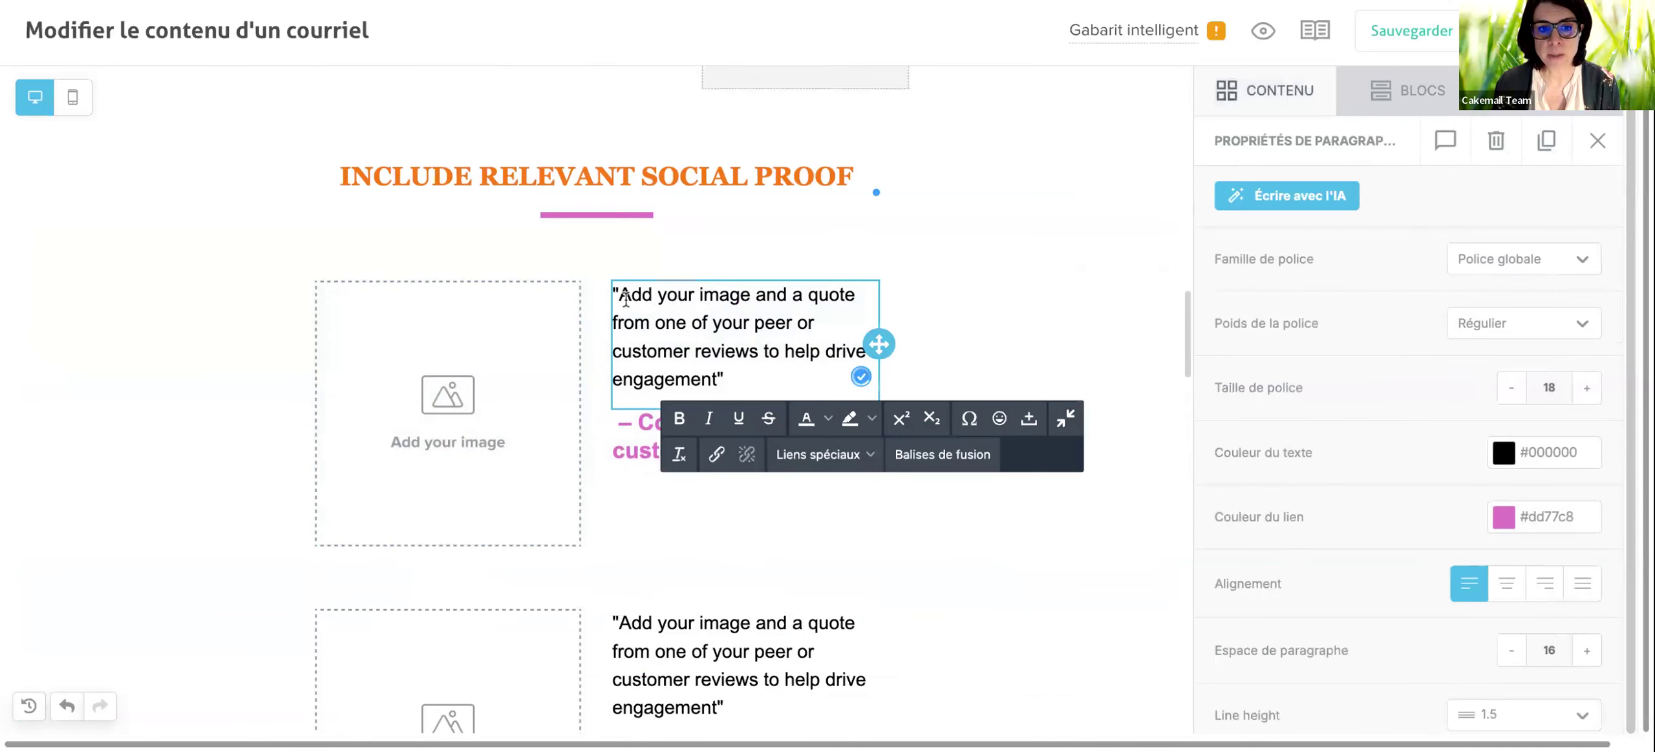
{"action": "left_click_drag", "start_coordinate": [622, 296], "coordinate": [718, 372]}
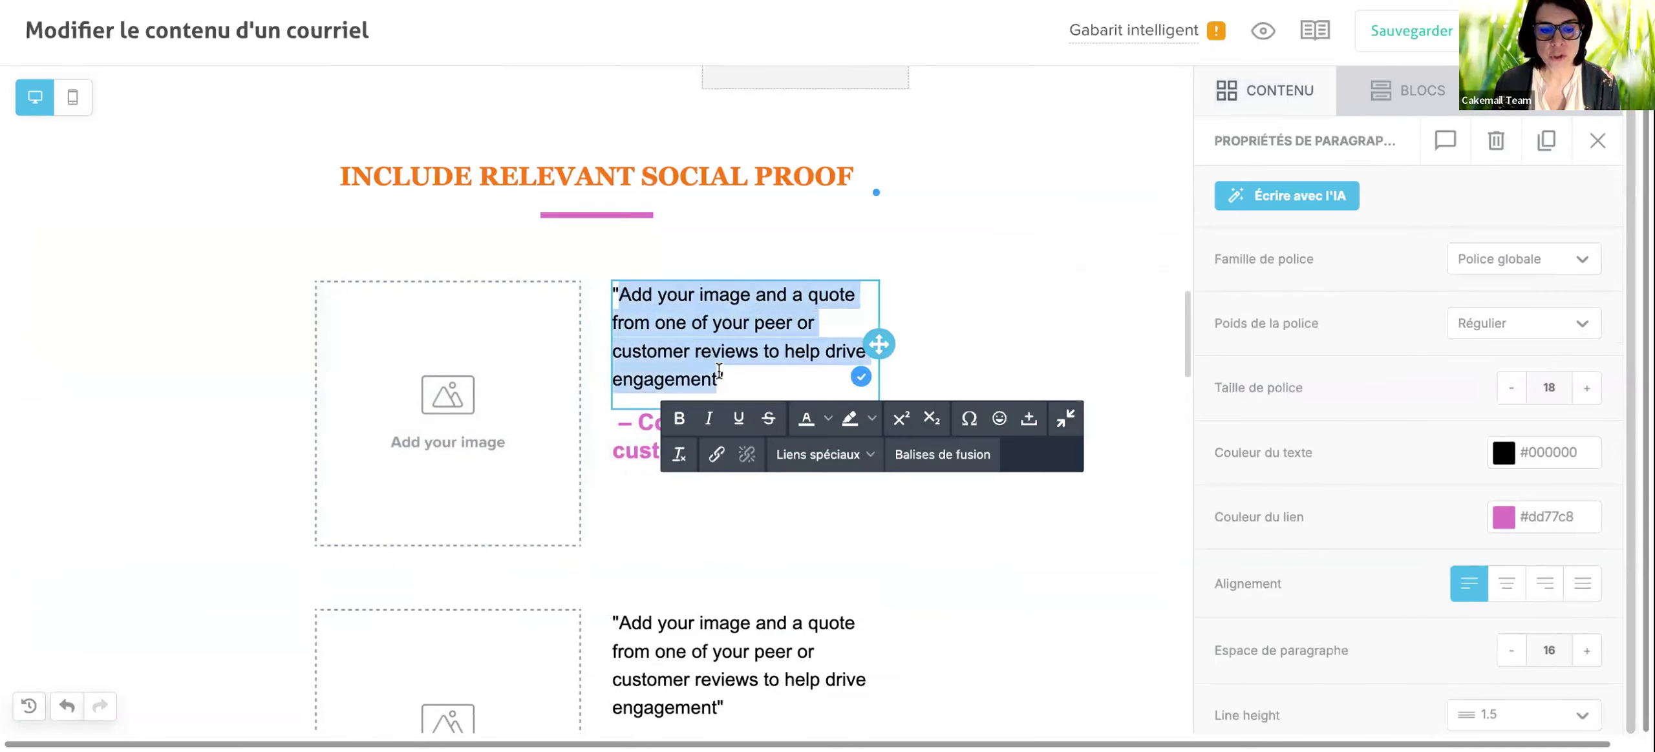
{"action": "type", "text": "BLA"}
{"action": "key", "text": "BackSpace"}
{"action": "key", "text": "BackSpace"}
{"action": "key", "text": "BackSpace"}
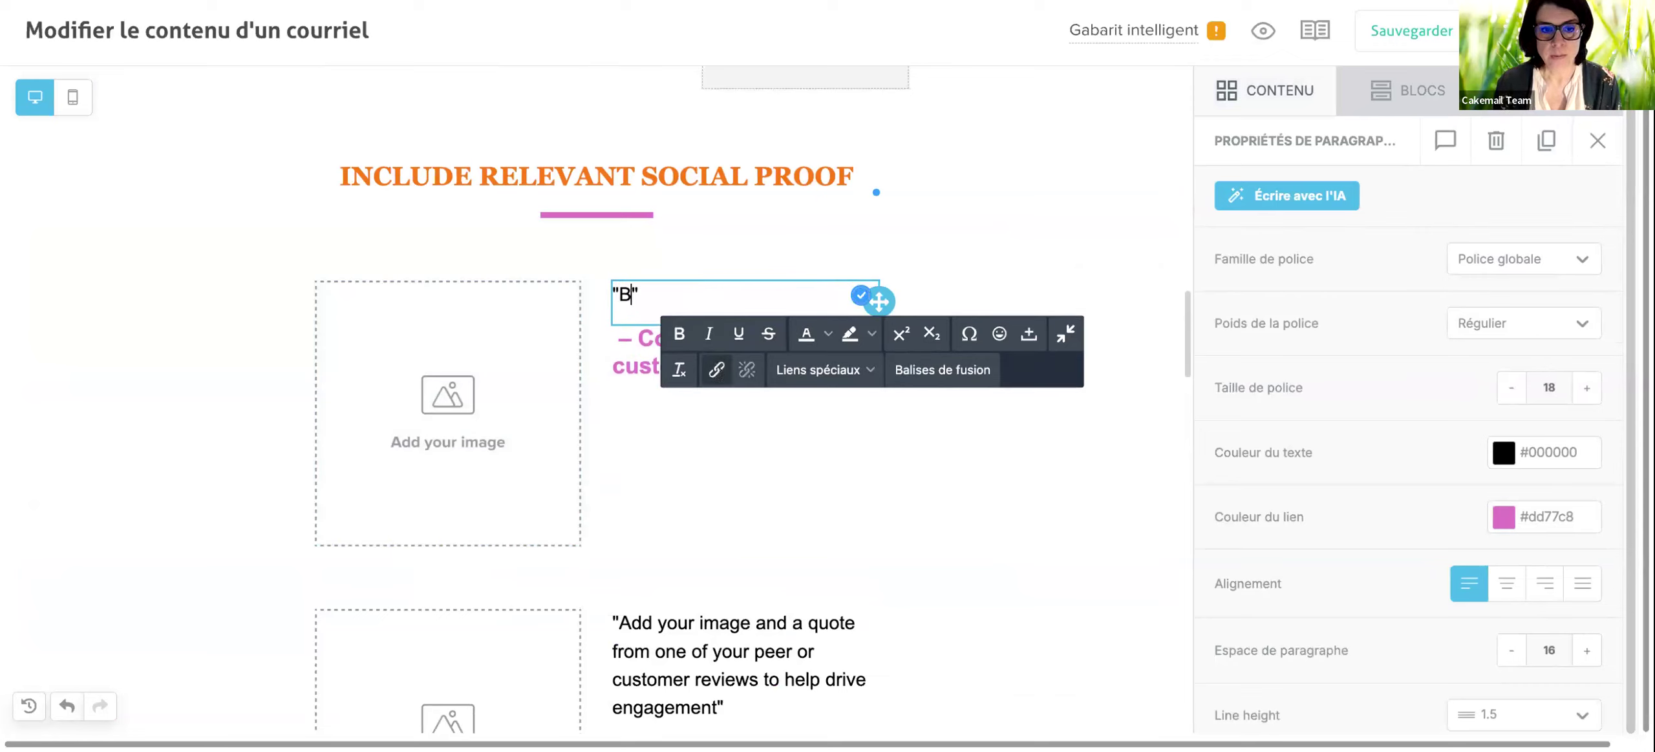
{"action": "type", "text": "Tres"}
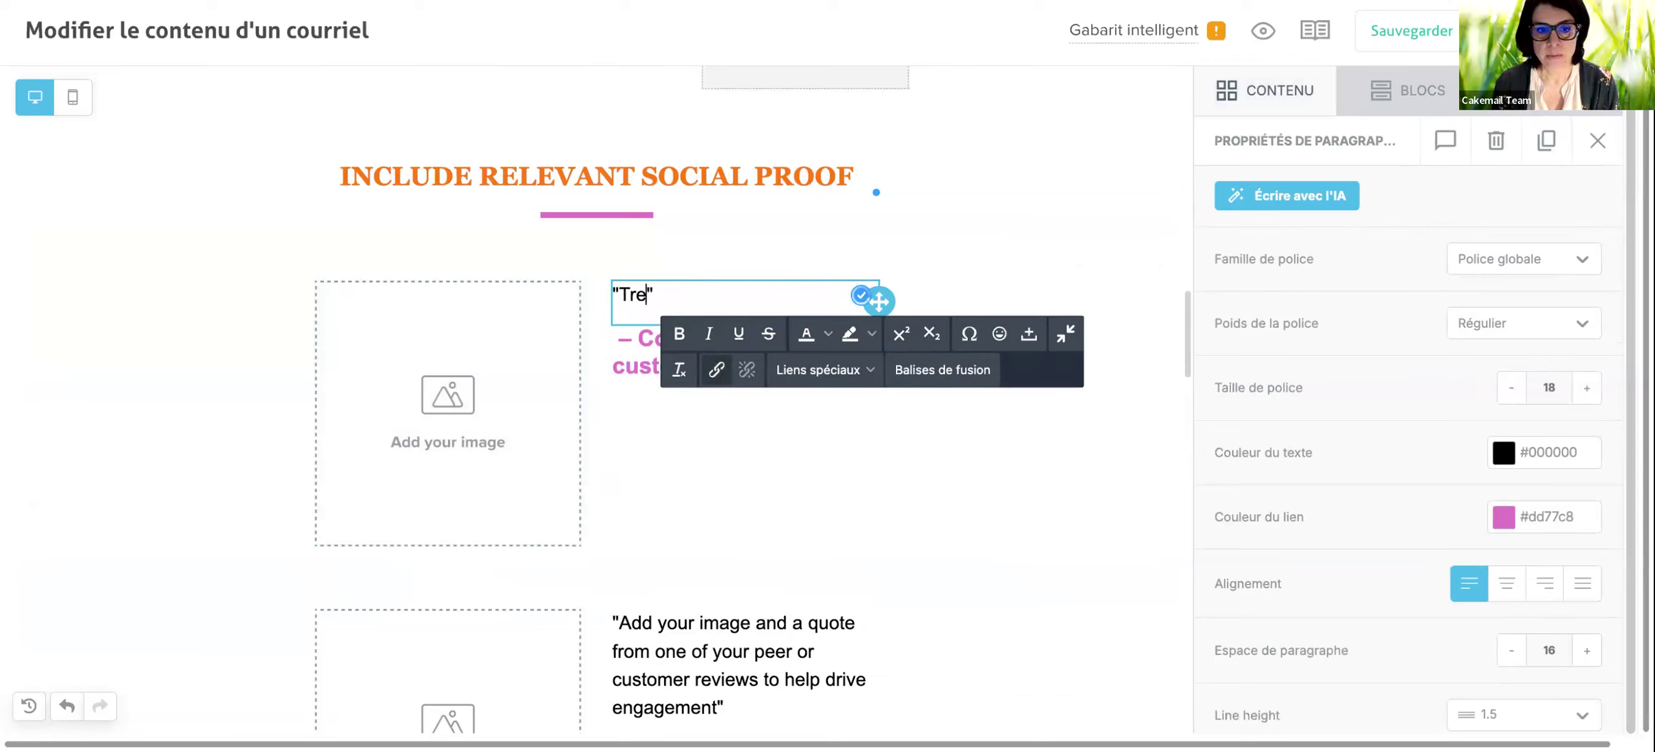
{"action": "key", "text": "BackSpace"}
{"action": "key", "text": "BackSpace"}
{"action": "key", "text": "BackSpace"}
{"action": "type", "text": "èes"}
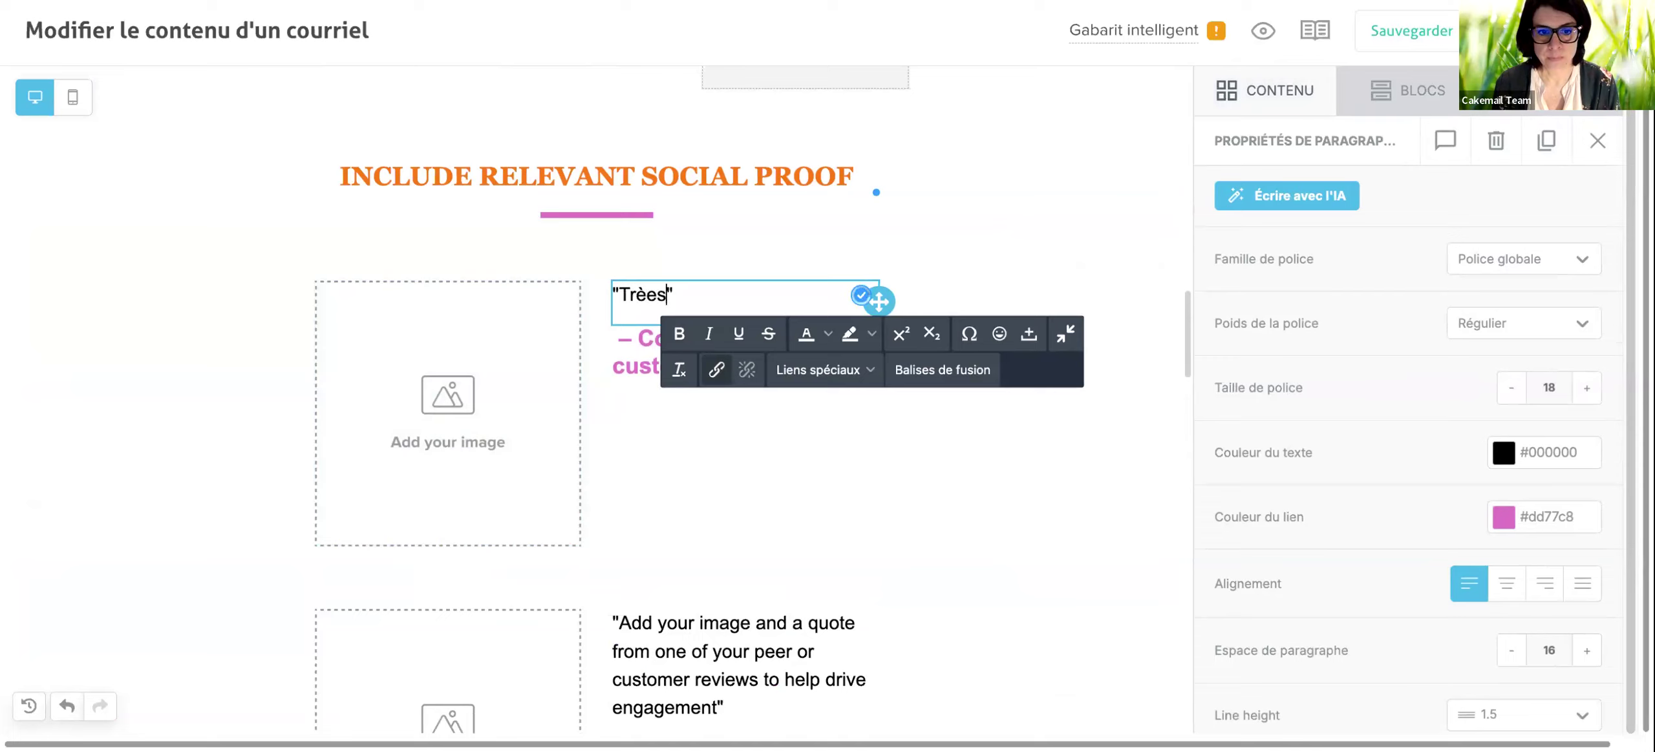
{"action": "key", "text": "BackSpace"}
{"action": "key", "text": "BackSpace"}
{"action": "key", "text": "BackSpace"}
{"action": "type", "text": "s "}
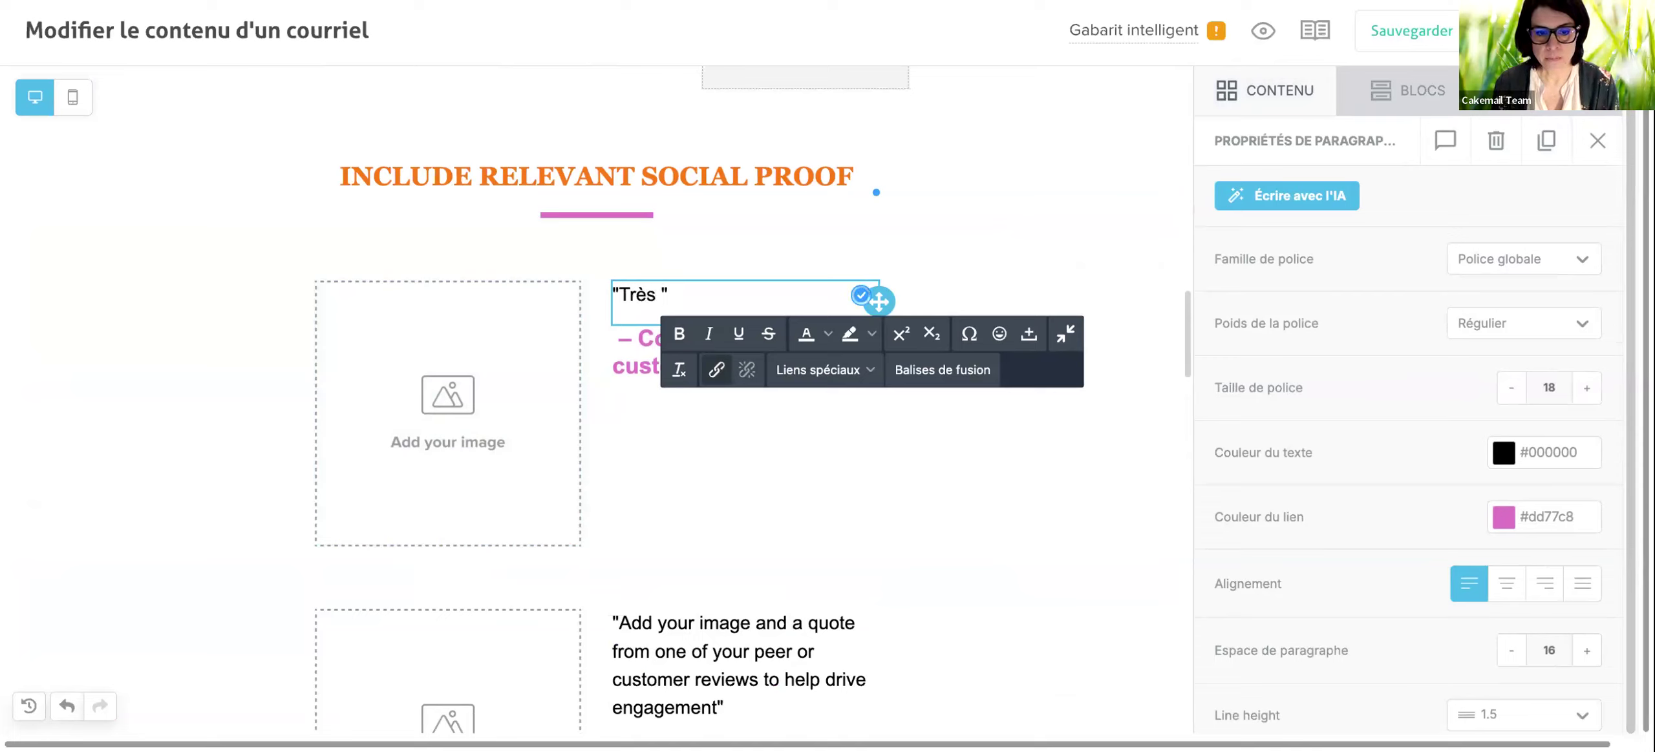
{"action": "type", "text": "beau projt"}
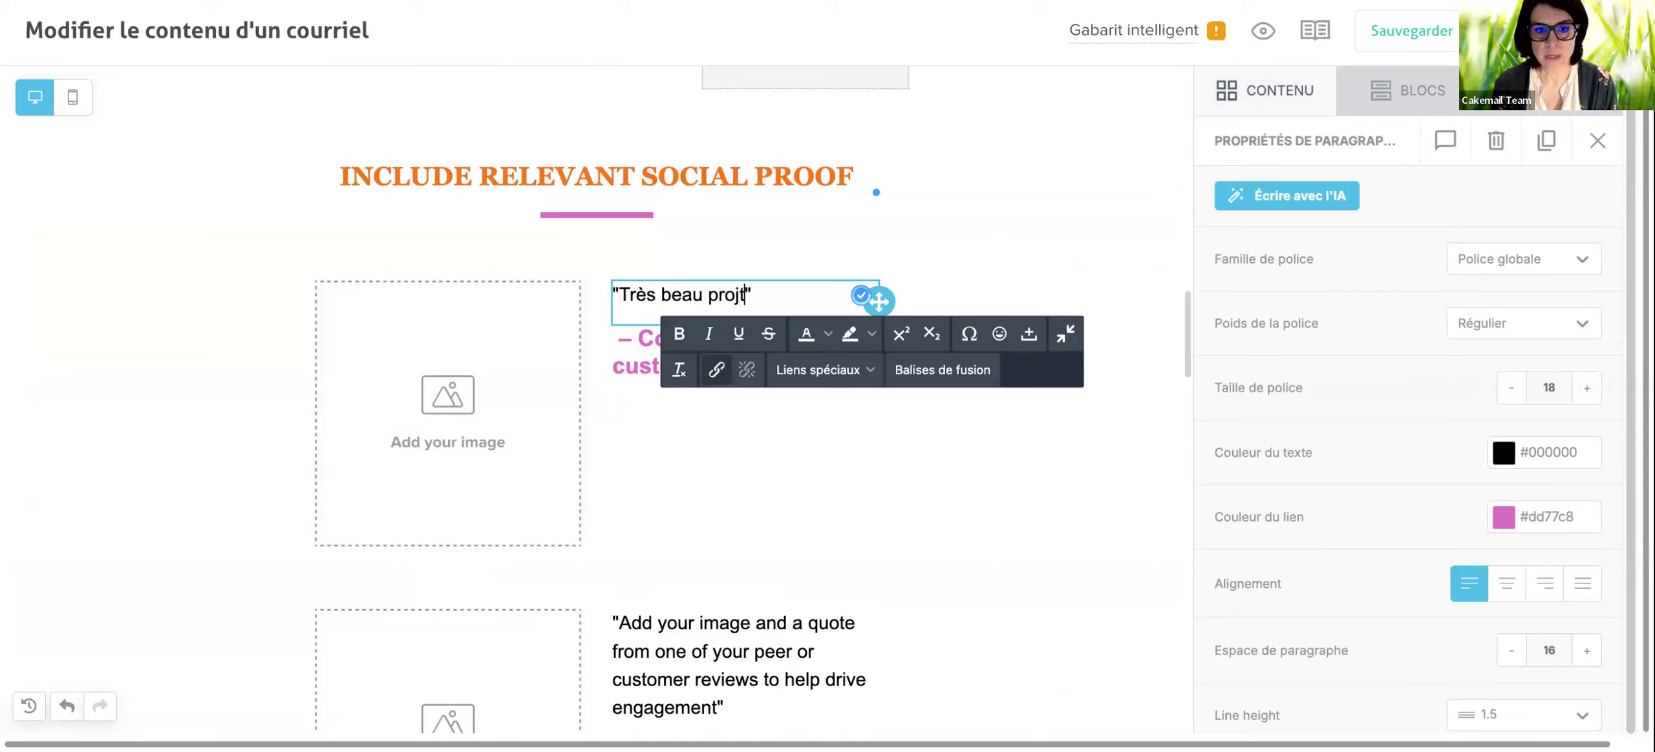
{"action": "key", "text": "BackSpace"}
{"action": "type", "text": "et"}
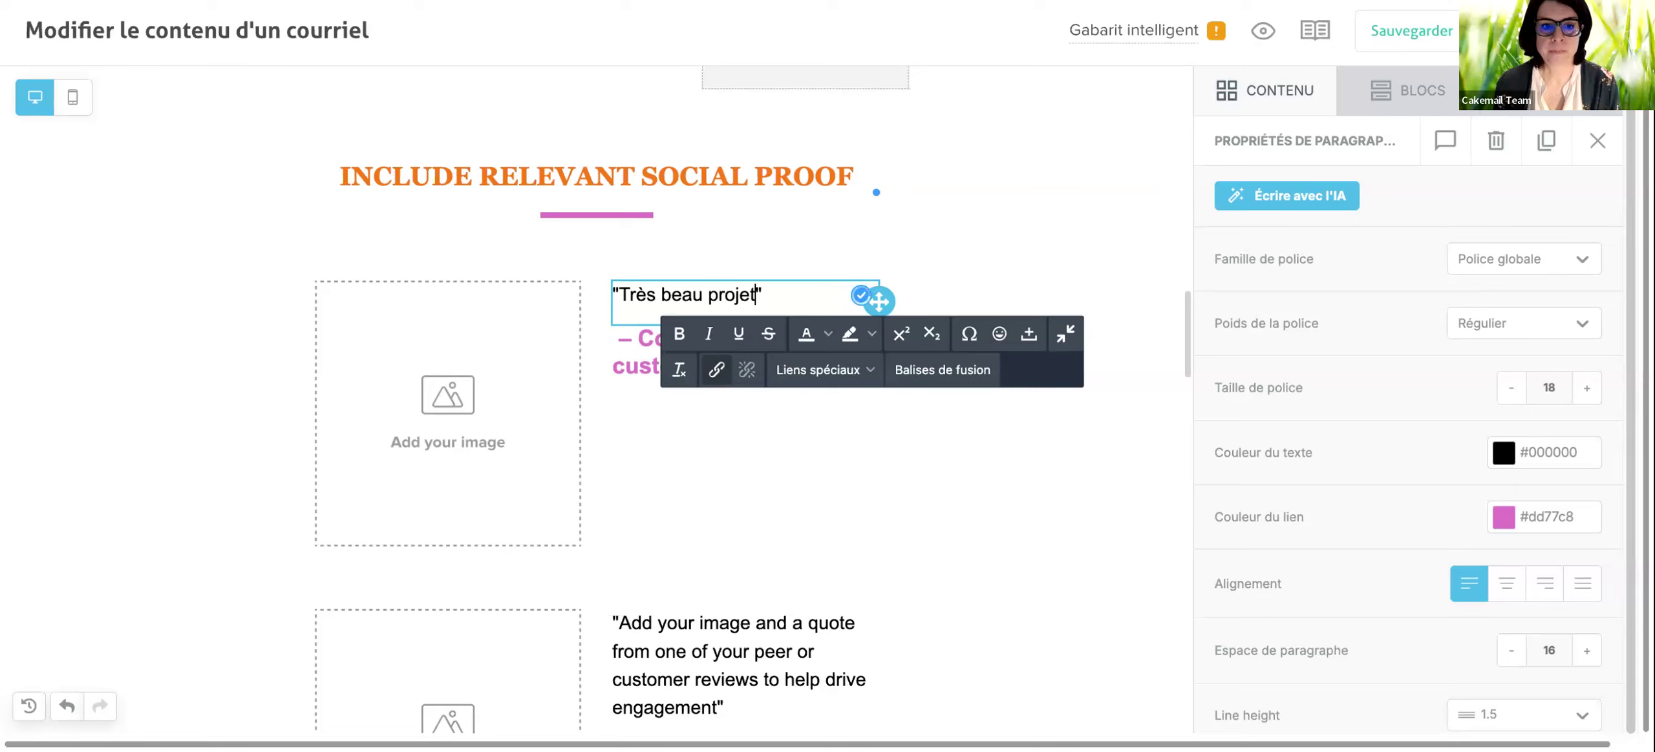
Review the two testimonial rows under the social proof heading, comparing the edited quote with the duplicate, and check the row above.
{"action": "left_click_drag", "start_coordinate": [638, 339], "coordinate": [779, 374]}
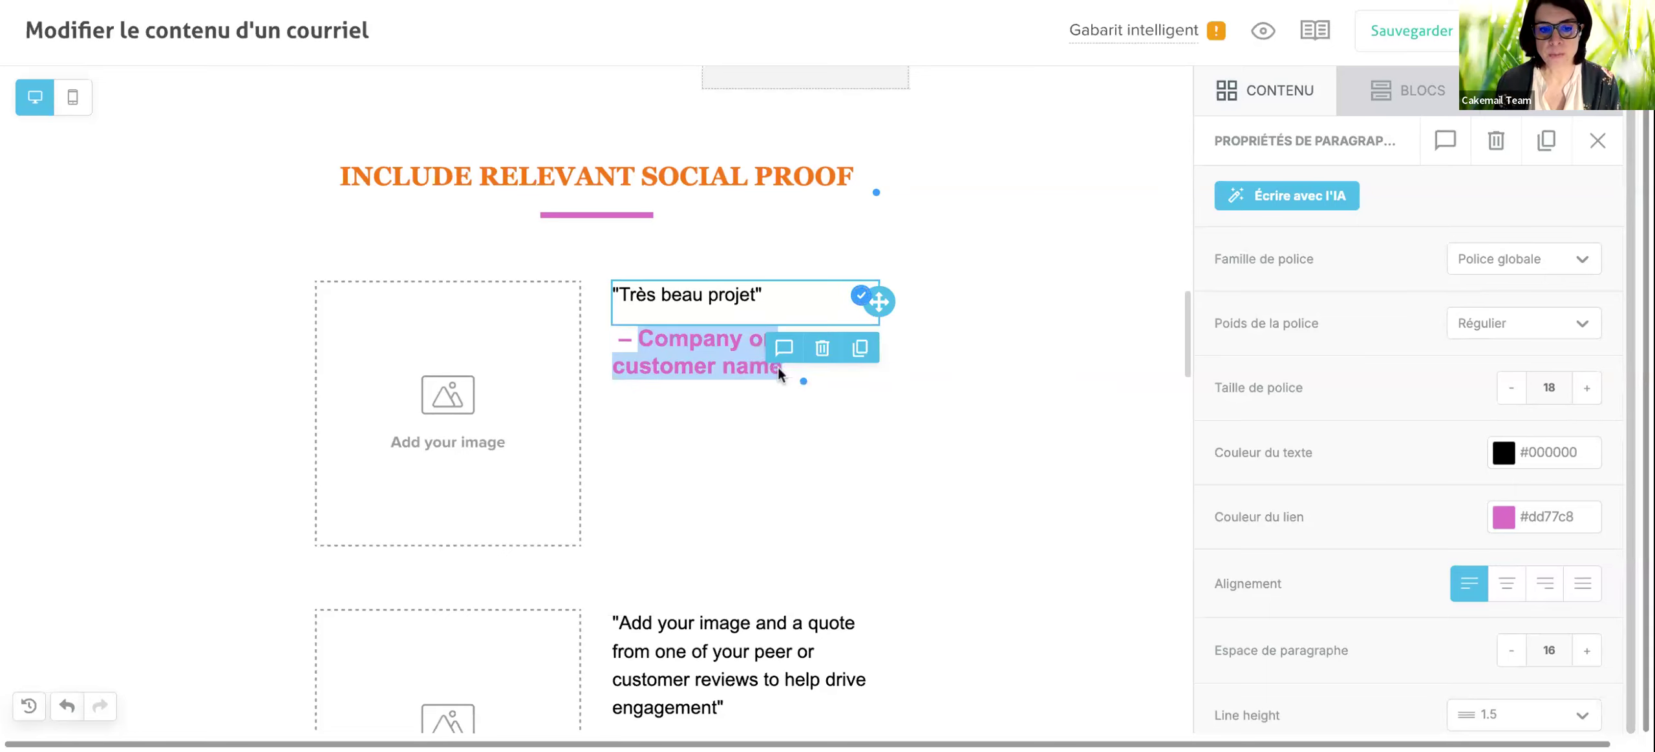
{"action": "left_click", "coordinate": [770, 409]}
{"action": "scroll", "coordinate": [770, 408], "scroll_direction": "down", "scroll_amount": 4}
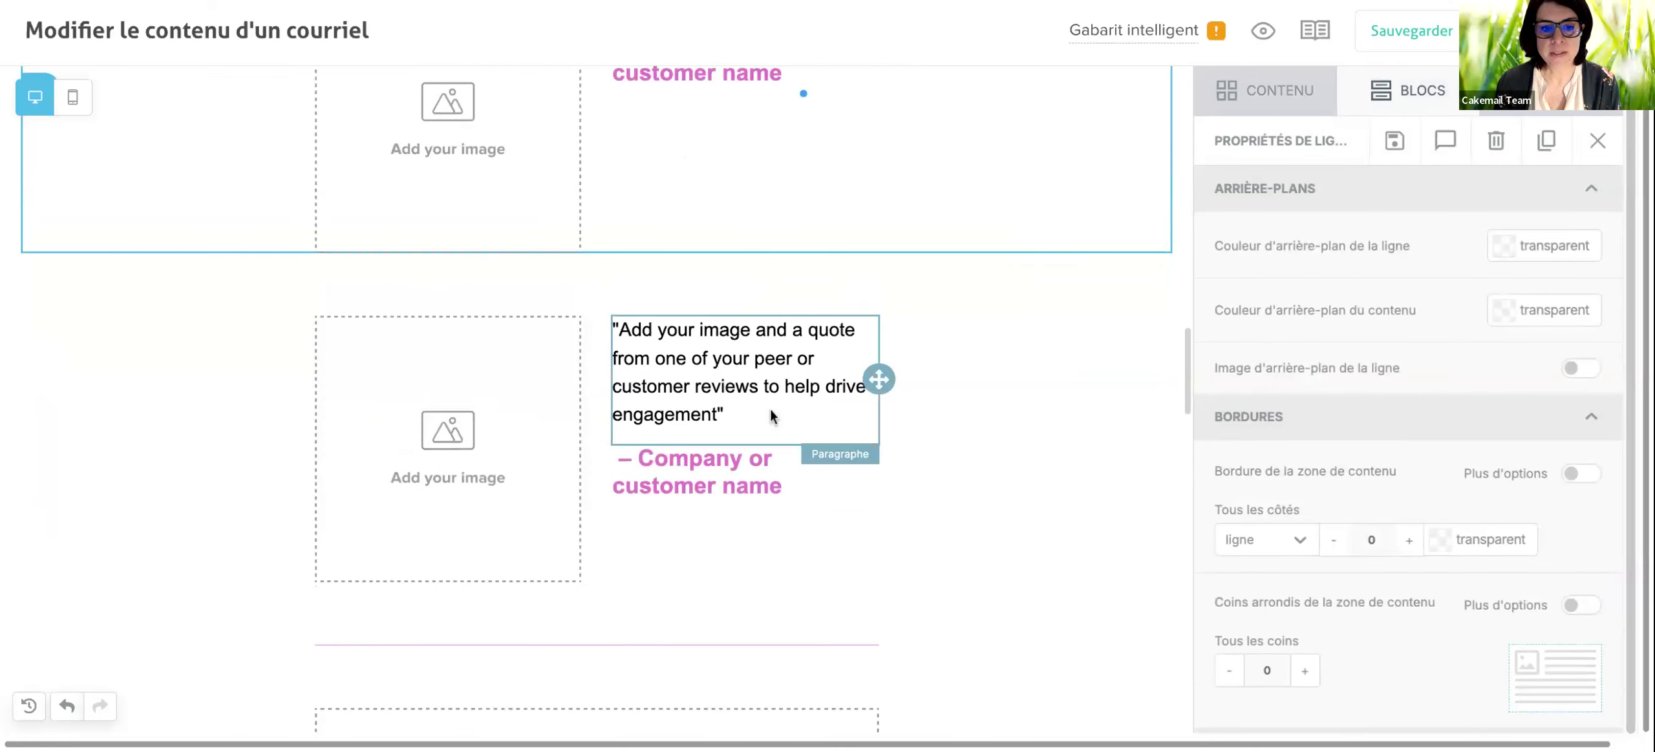
{"action": "left_click", "coordinate": [687, 349]}
{"action": "left_click", "coordinate": [874, 221]}
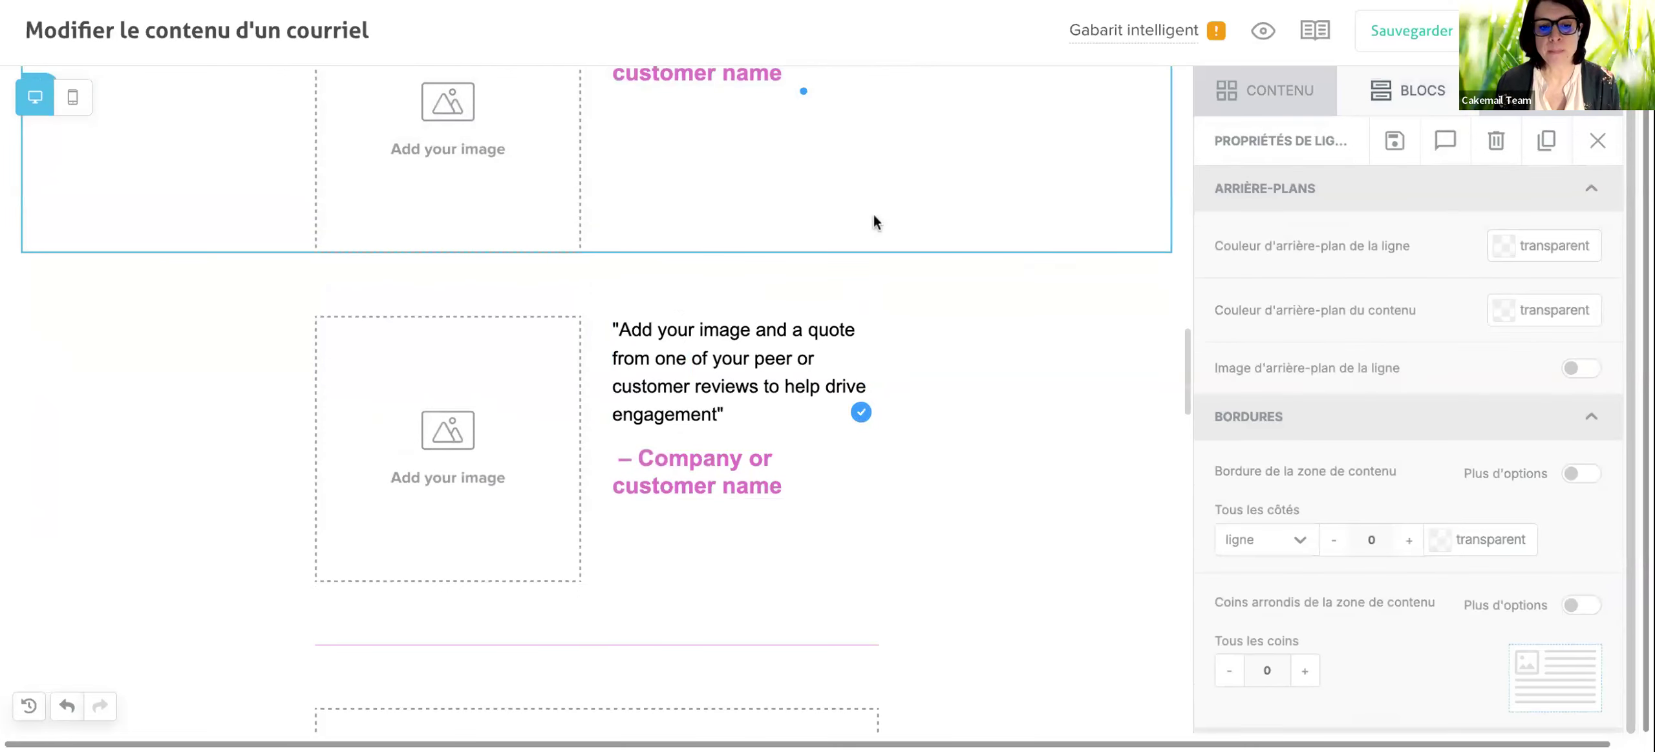
{"action": "scroll", "coordinate": [873, 221], "scroll_direction": "up", "scroll_amount": 4}
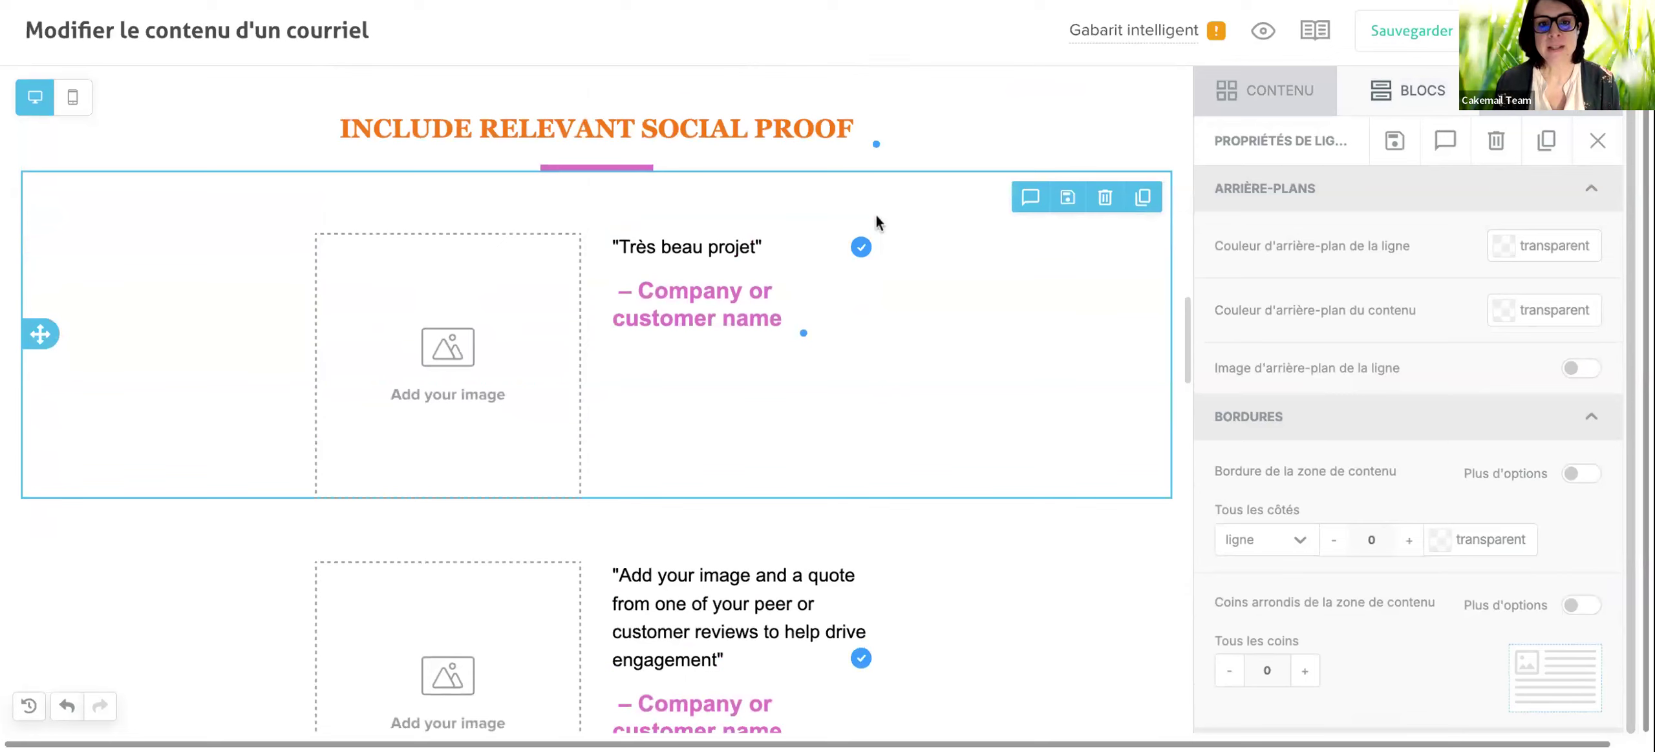
{"action": "scroll", "coordinate": [874, 221], "scroll_direction": "up", "scroll_amount": 2}
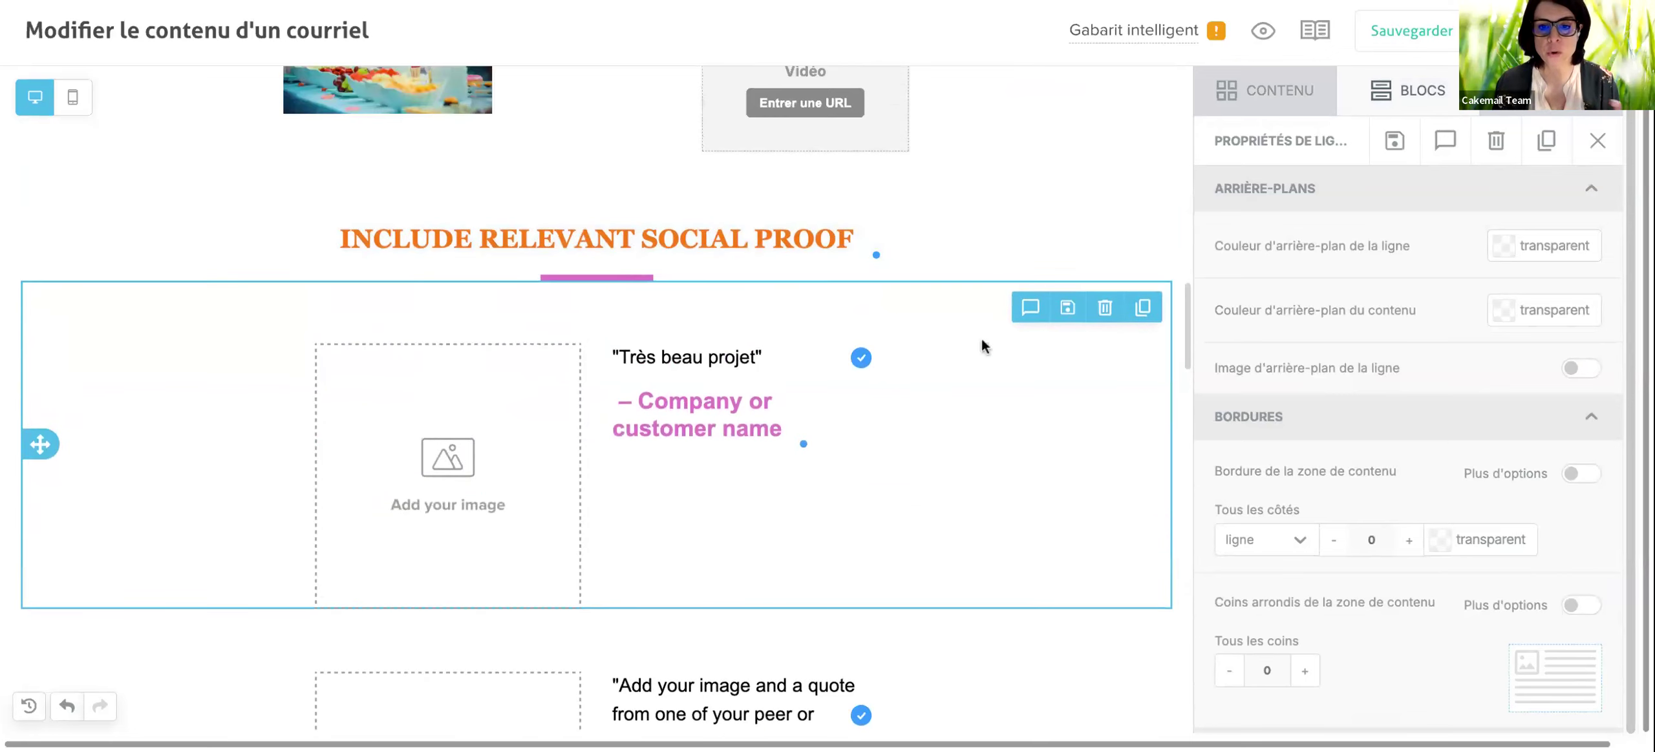
{"action": "scroll", "coordinate": [972, 374], "scroll_direction": "down", "scroll_amount": 1}
{"action": "scroll", "coordinate": [971, 377], "scroll_direction": "down", "scroll_amount": 8}
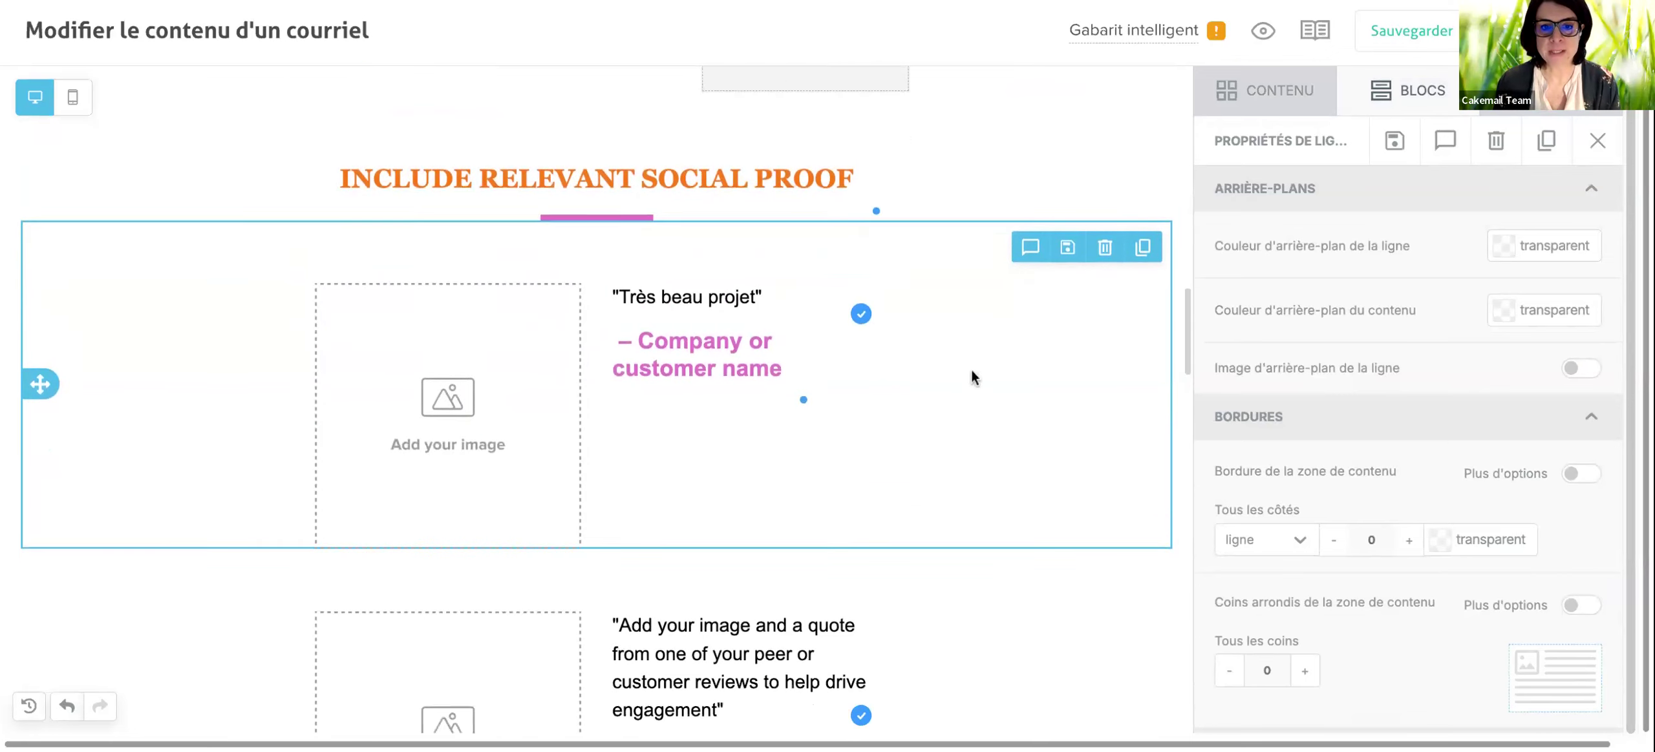
{"action": "scroll", "coordinate": [1024, 333], "scroll_direction": "up", "scroll_amount": 13}
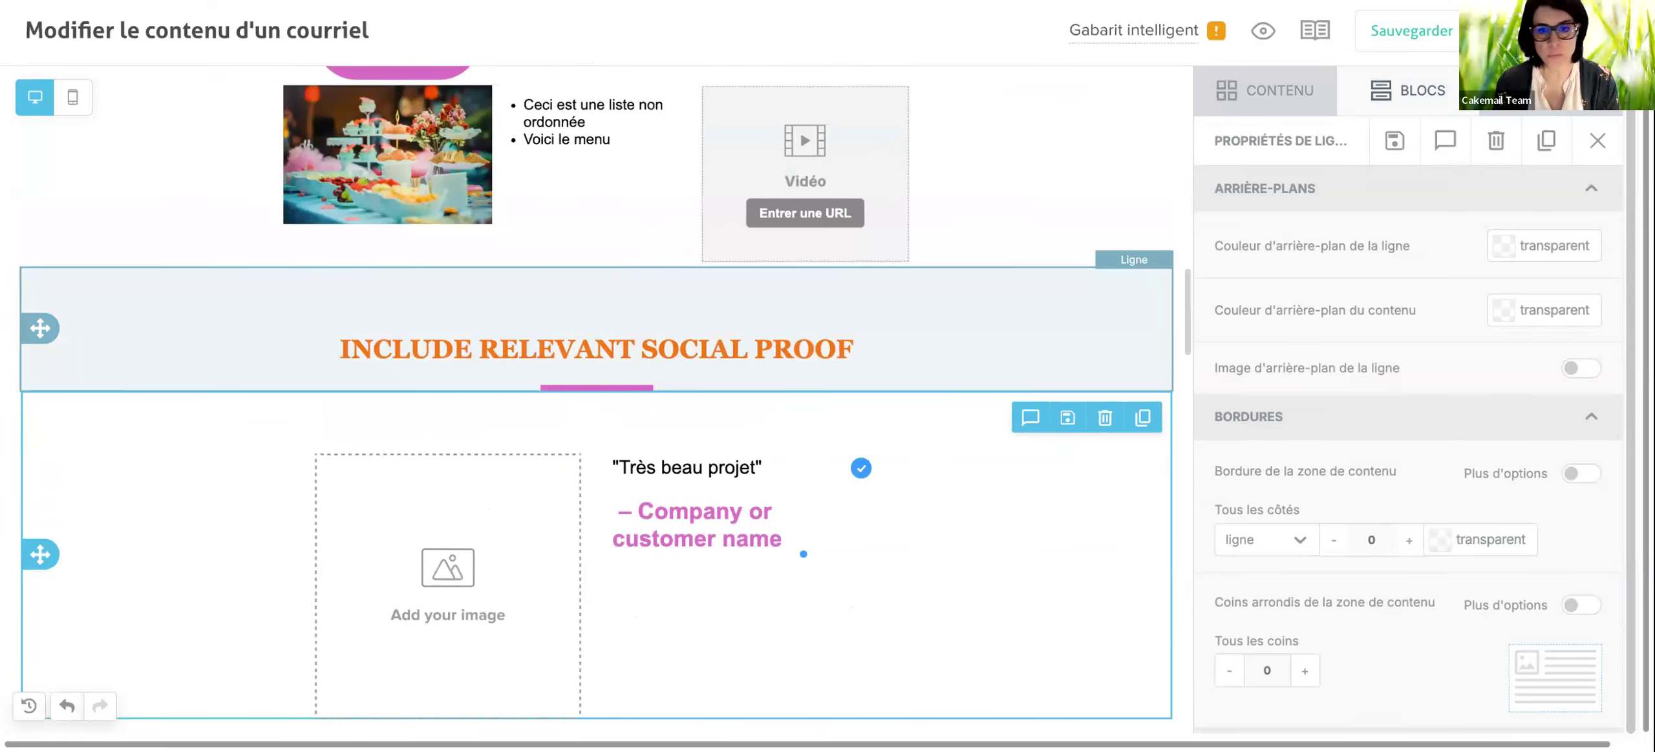
{"action": "left_click", "coordinate": [1024, 334]}
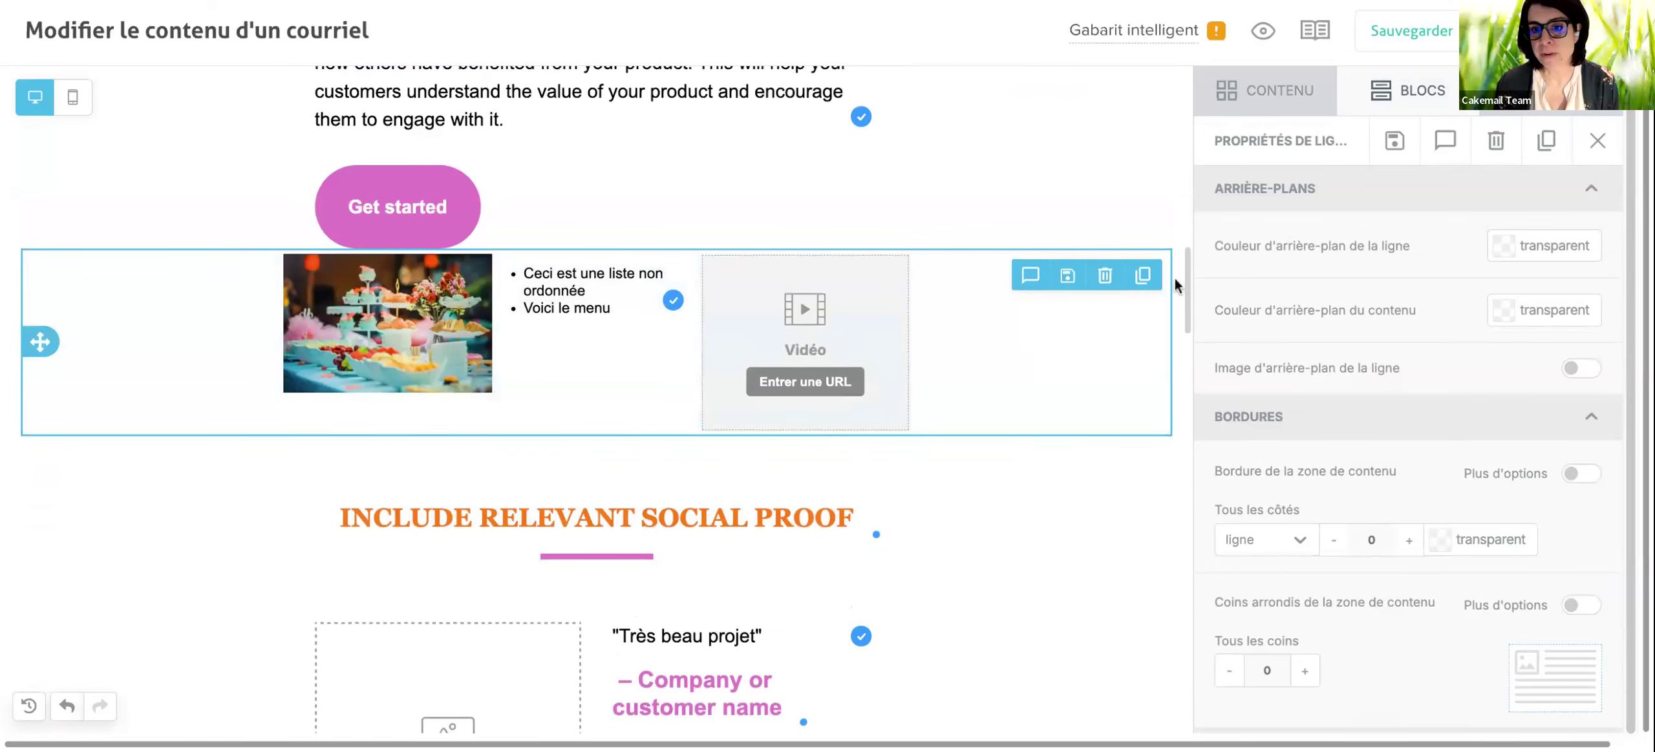
Delete the row containing the large image placeholder and the "Break things down" section.
{"action": "scroll", "coordinate": [1071, 357], "scroll_direction": "down", "scroll_amount": 10}
{"action": "scroll", "coordinate": [1069, 357], "scroll_direction": "down", "scroll_amount": 5}
{"action": "left_click", "coordinate": [1053, 245]}
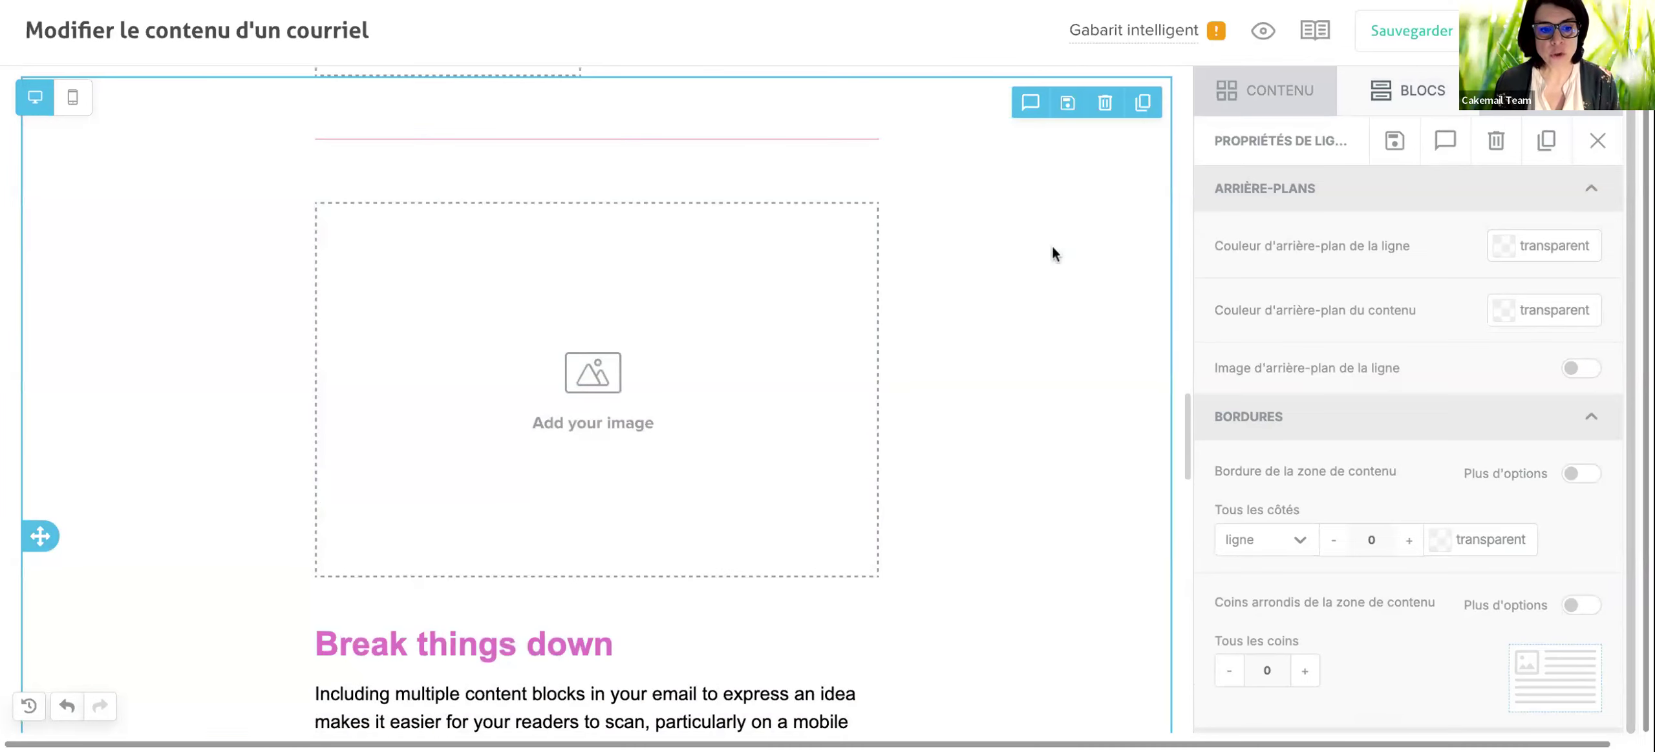
{"action": "scroll", "coordinate": [1052, 245], "scroll_direction": "down", "scroll_amount": 6}
{"action": "scroll", "coordinate": [1052, 245], "scroll_direction": "up", "scroll_amount": 7}
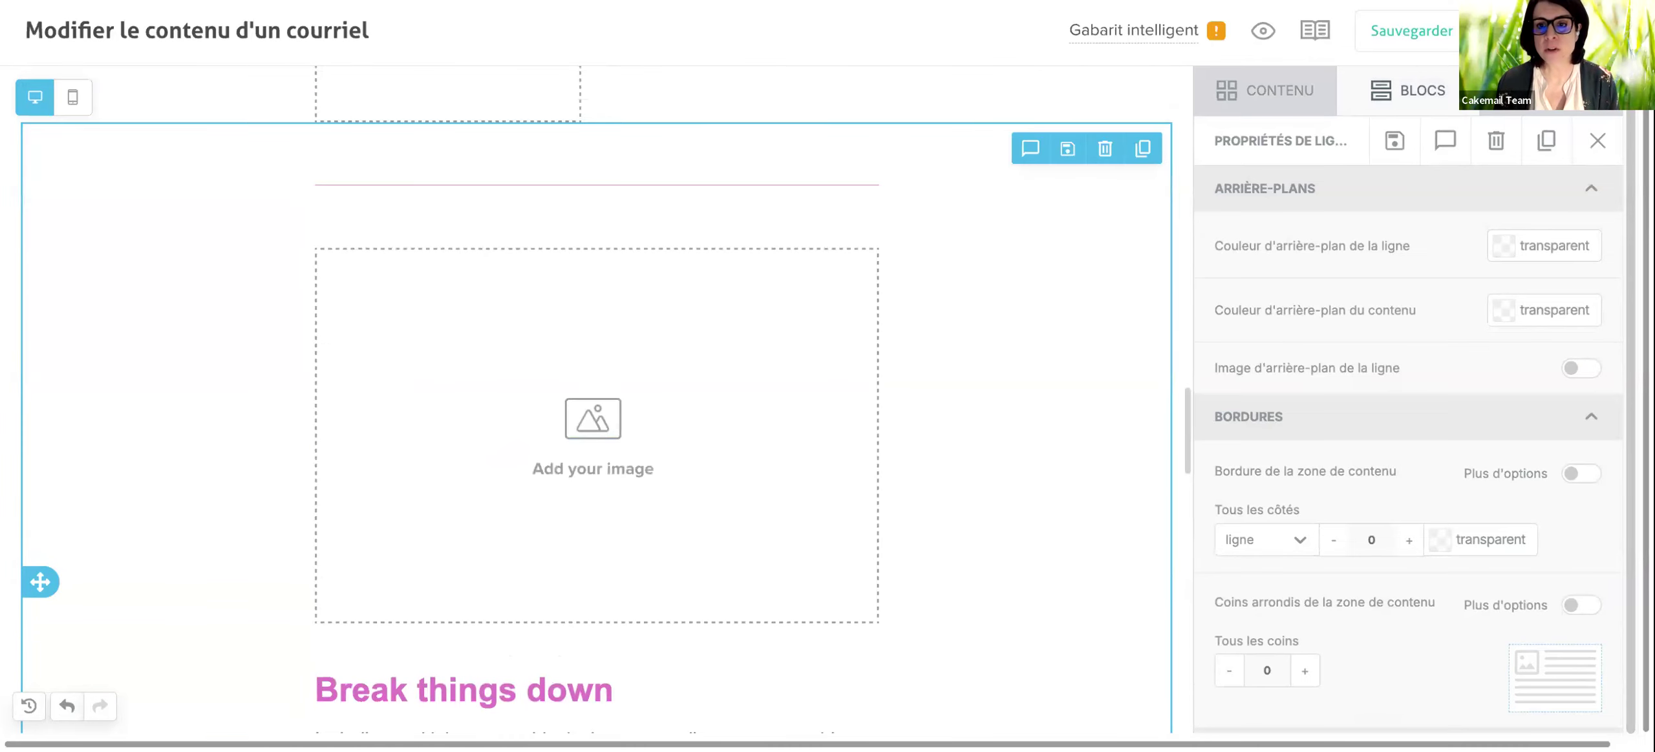
{"action": "left_click", "coordinate": [1104, 162]}
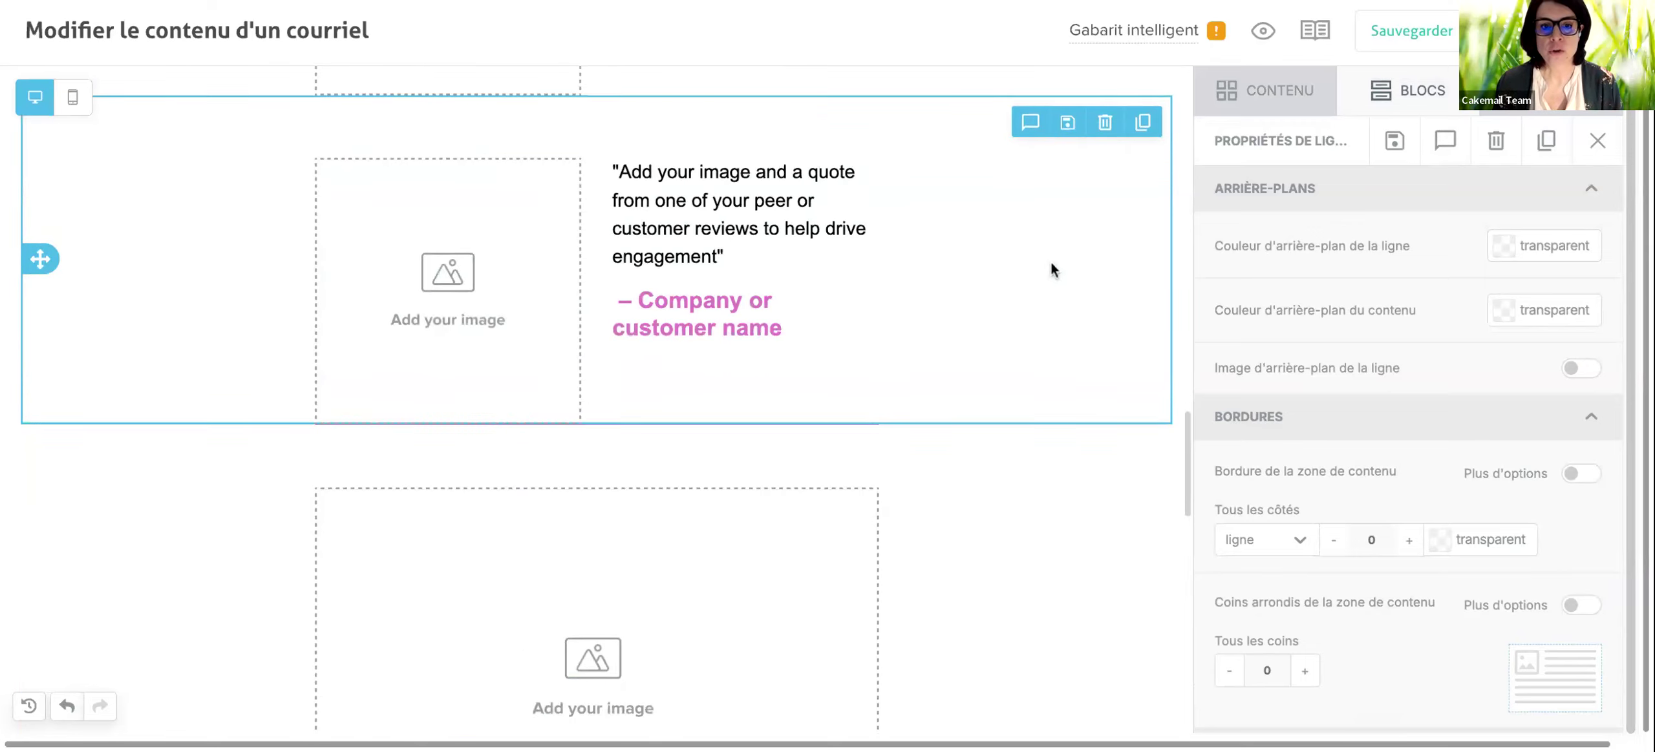
Delete the row containing the large image placeholder and the "Keep last things last" section.
{"action": "scroll", "coordinate": [1048, 266], "scroll_direction": "down", "scroll_amount": 5}
{"action": "left_click", "coordinate": [1048, 266]}
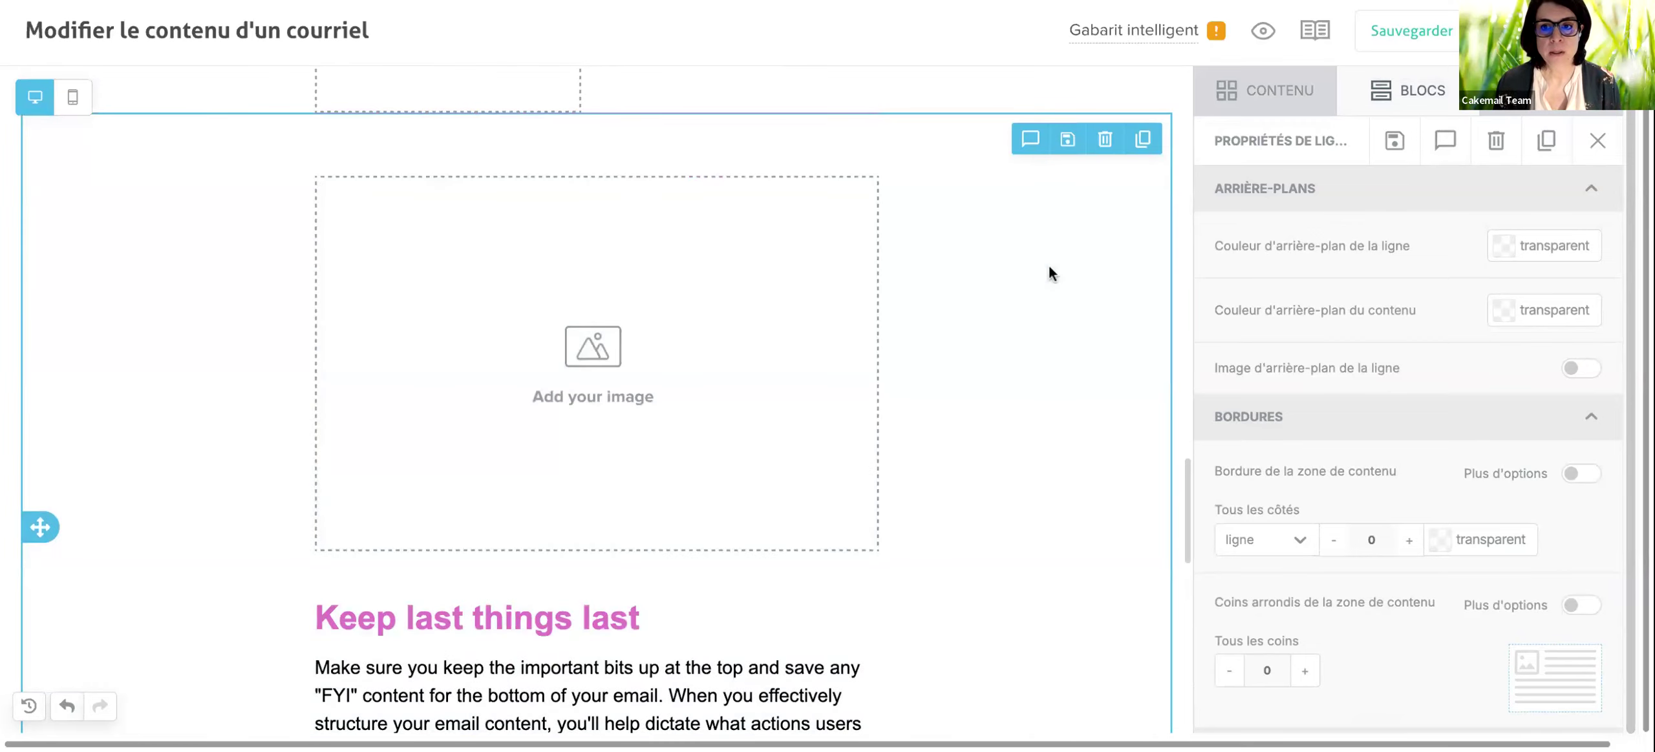
{"action": "left_click", "coordinate": [1102, 143]}
Delete the FAQ link block from the "Offer ways to help and learn" section.
{"action": "scroll", "coordinate": [1067, 447], "scroll_direction": "down", "scroll_amount": 3}
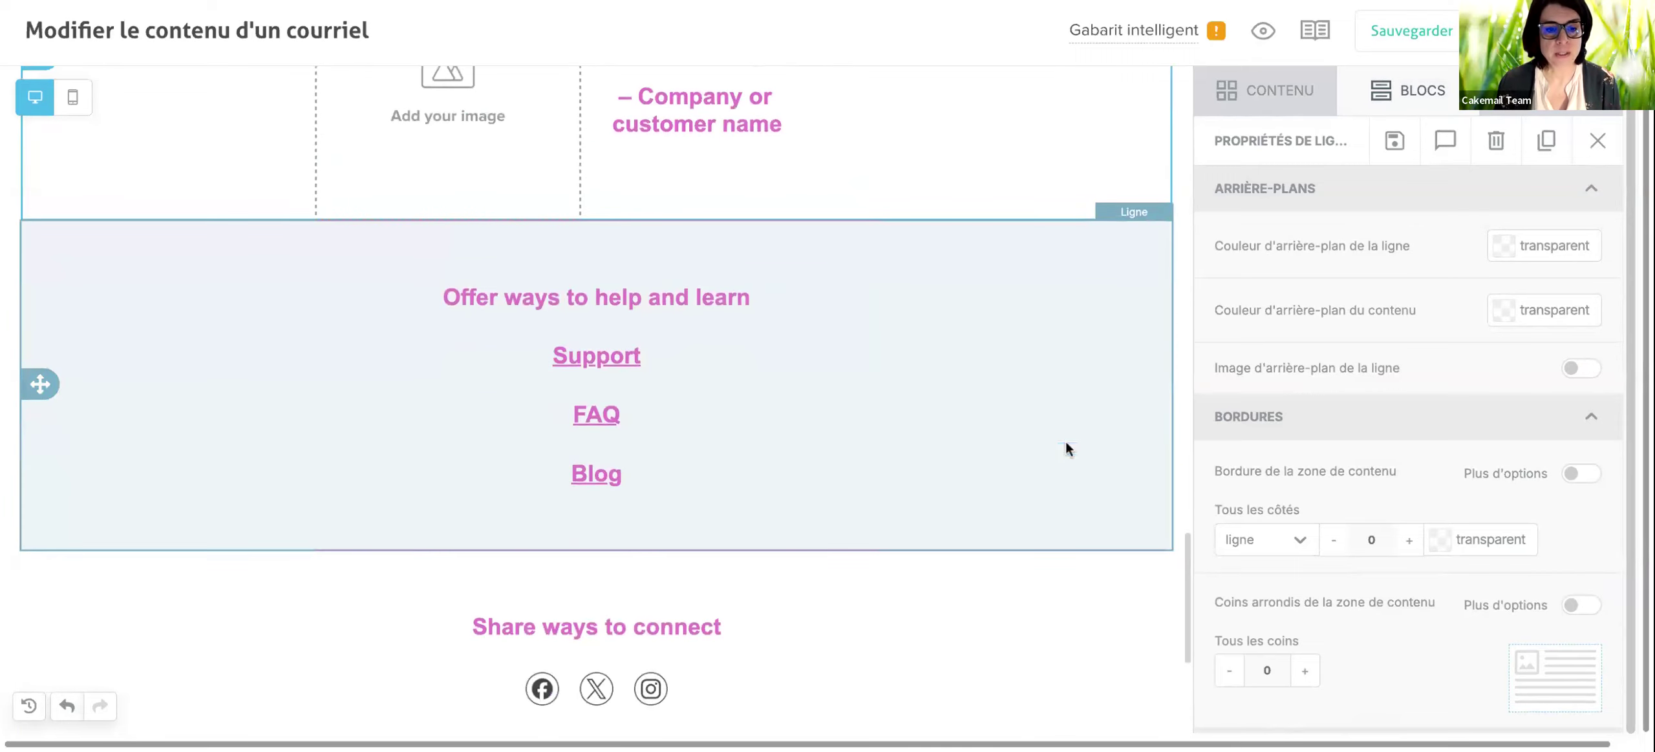
{"action": "scroll", "coordinate": [1066, 450], "scroll_direction": "up", "scroll_amount": 2}
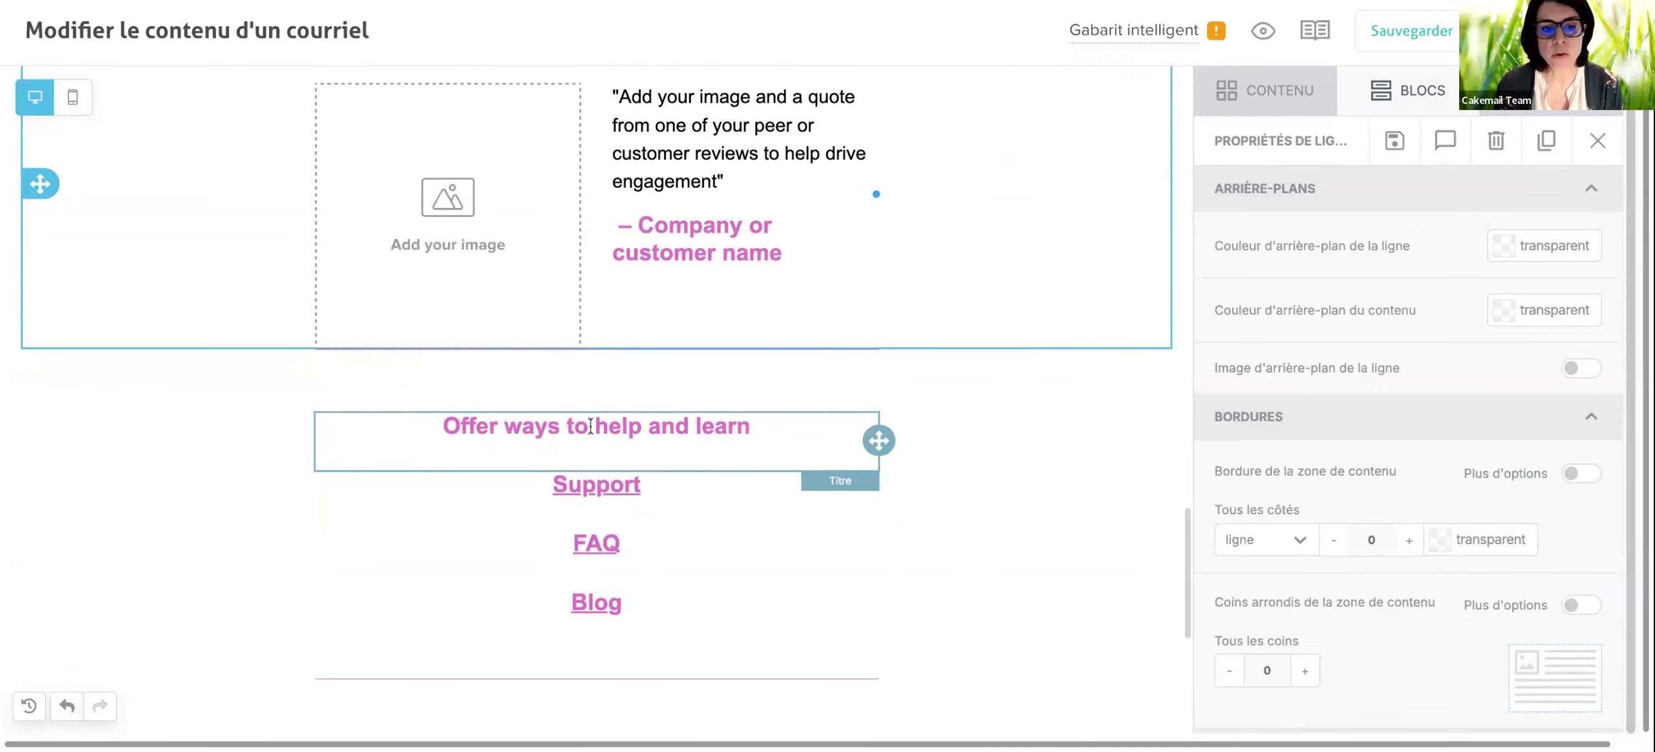
{"action": "left_click", "coordinate": [591, 424]}
{"action": "triple_click", "coordinate": [591, 424]}
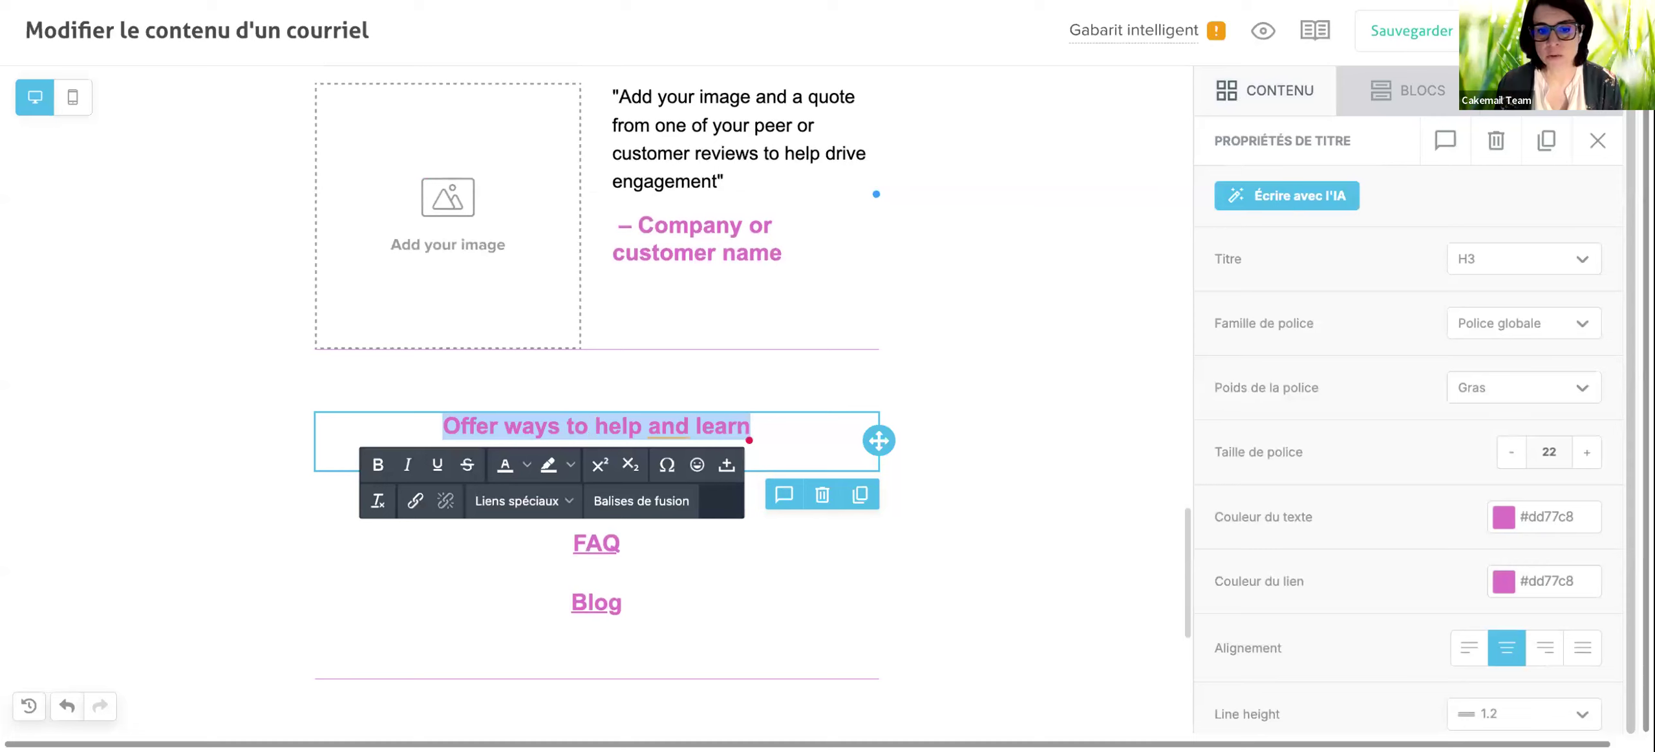
{"action": "left_click", "coordinate": [663, 561]}
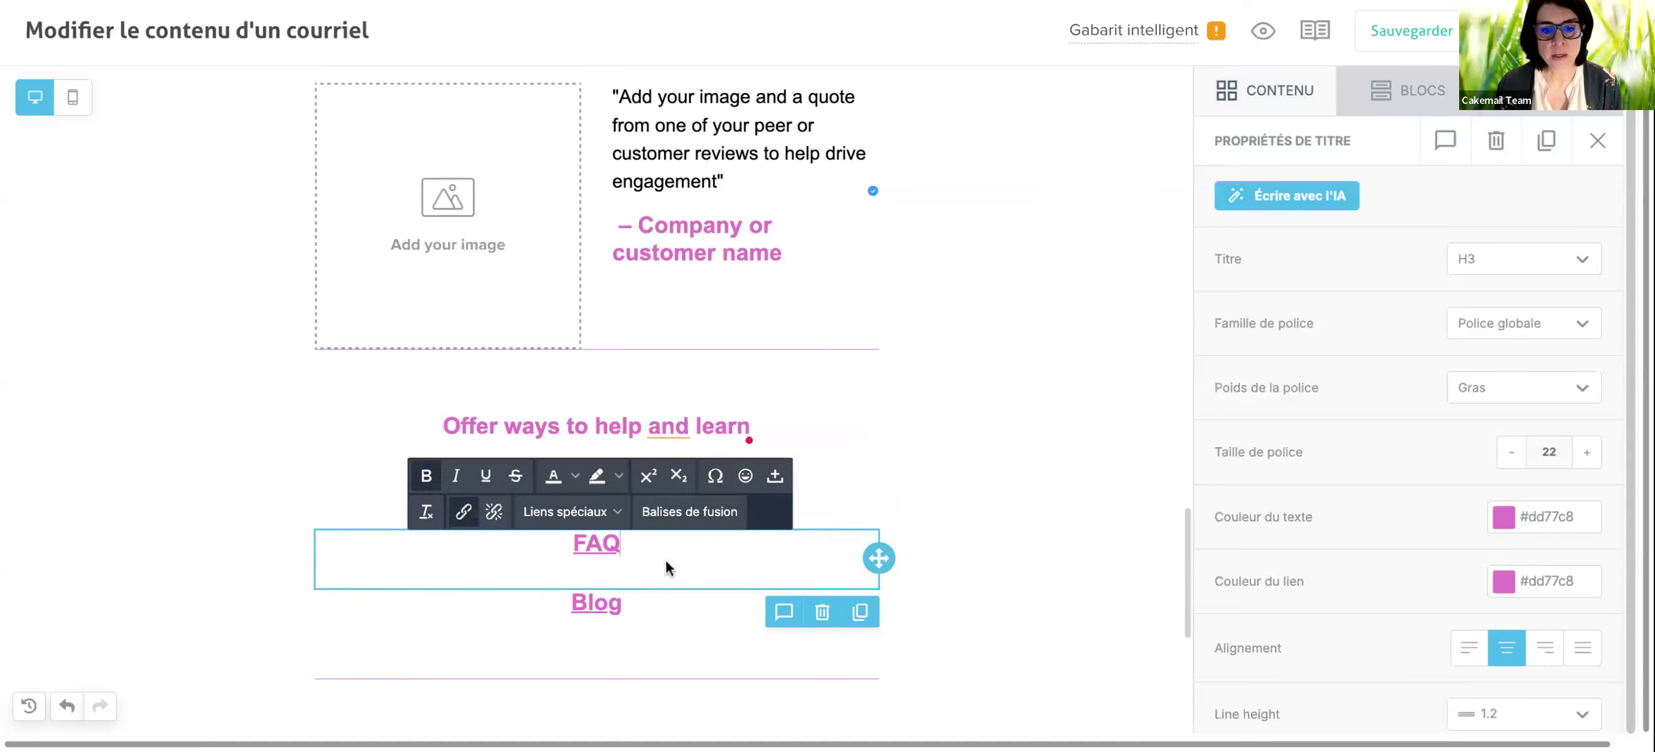
{"action": "left_click", "coordinate": [821, 612]}
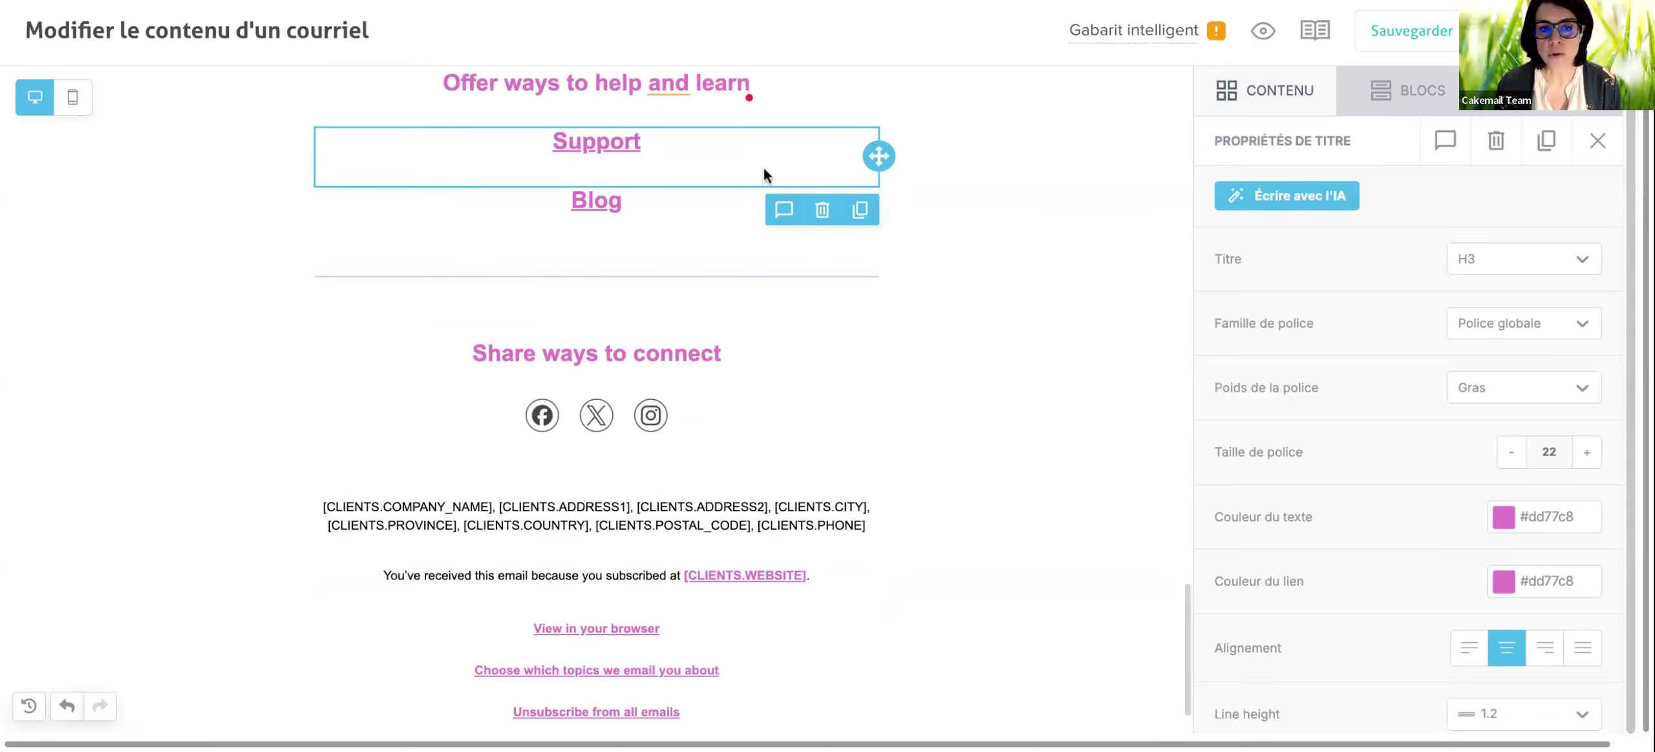
Try switching the Support link's type from Url to E-MAIL, and close the link settings without applying the change.
{"action": "left_click", "coordinate": [607, 139]}
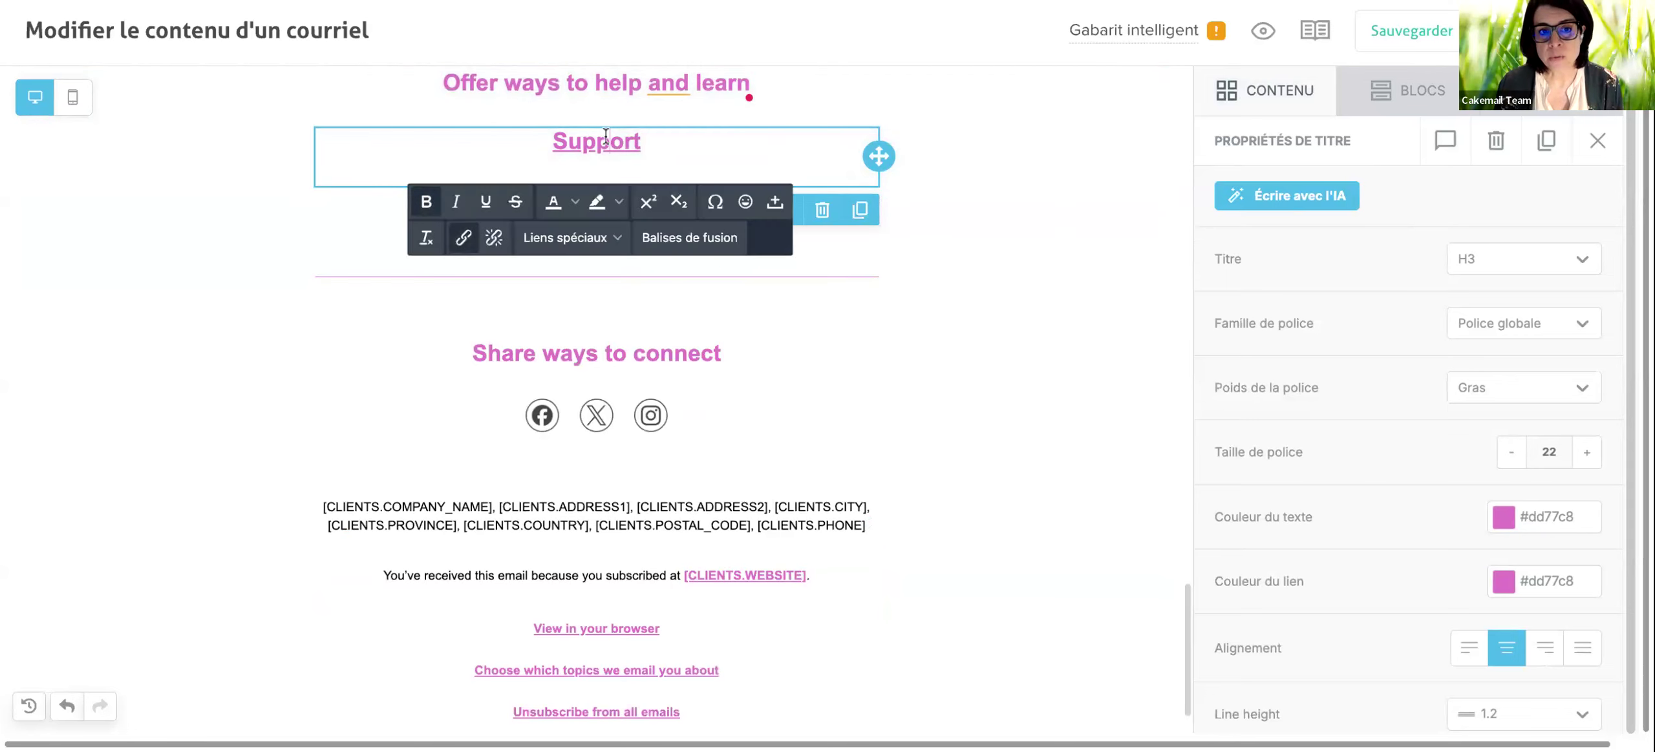
{"action": "left_click", "coordinate": [463, 239]}
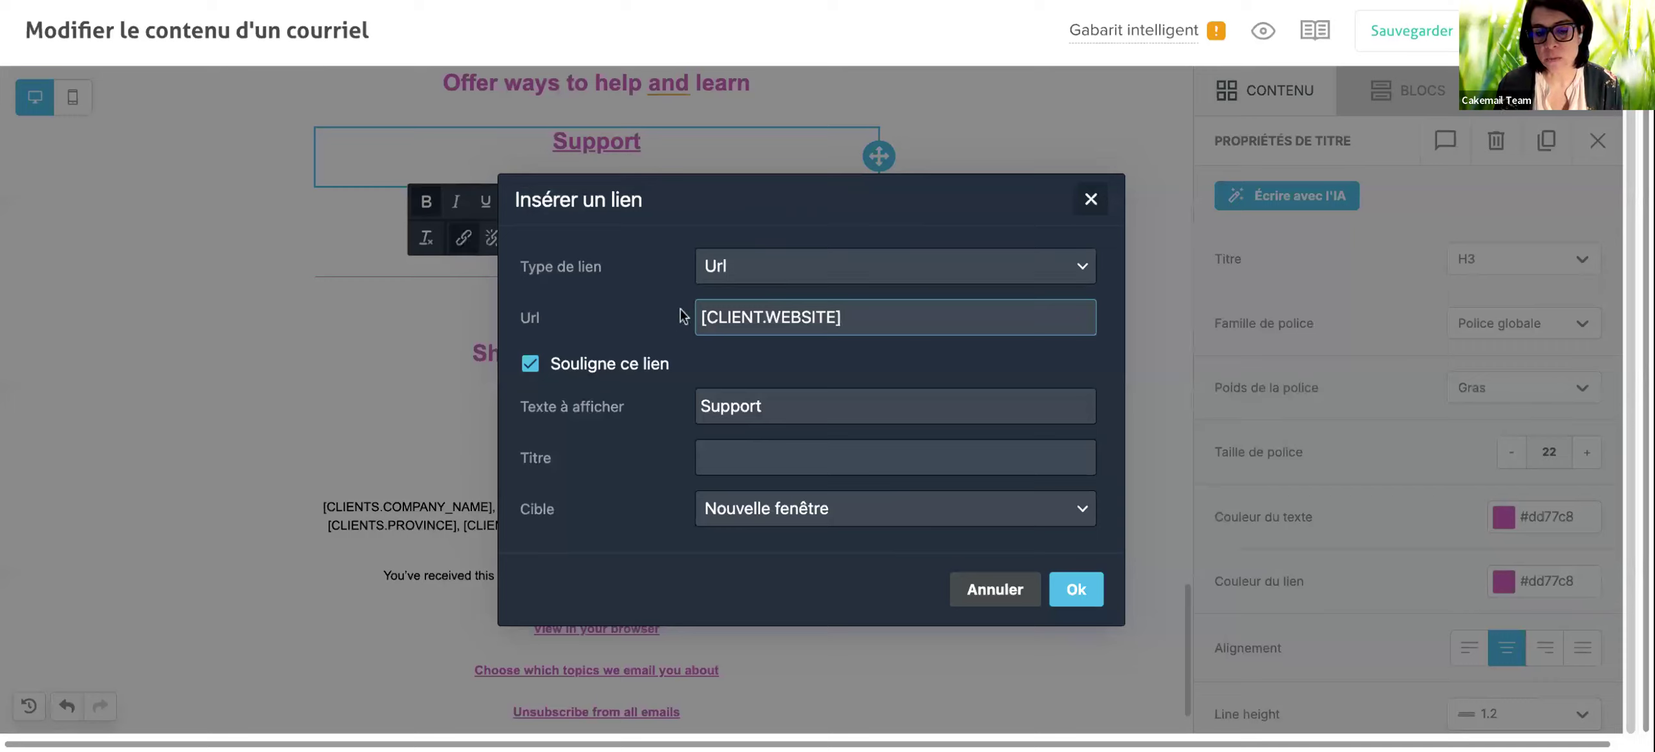
{"action": "left_click", "coordinate": [783, 260]}
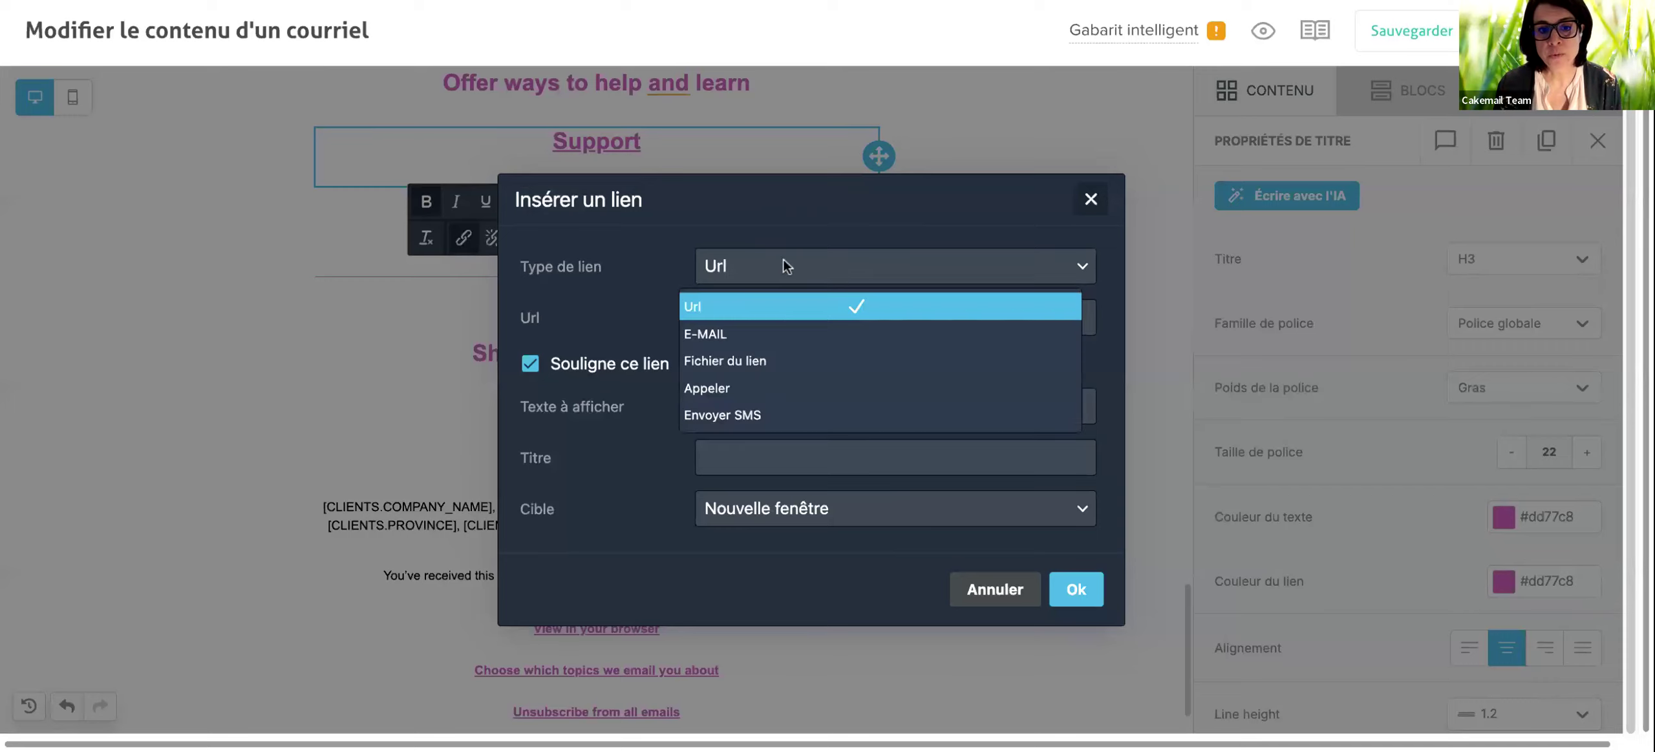
{"action": "left_click", "coordinate": [776, 344]}
{"action": "left_click", "coordinate": [728, 228]}
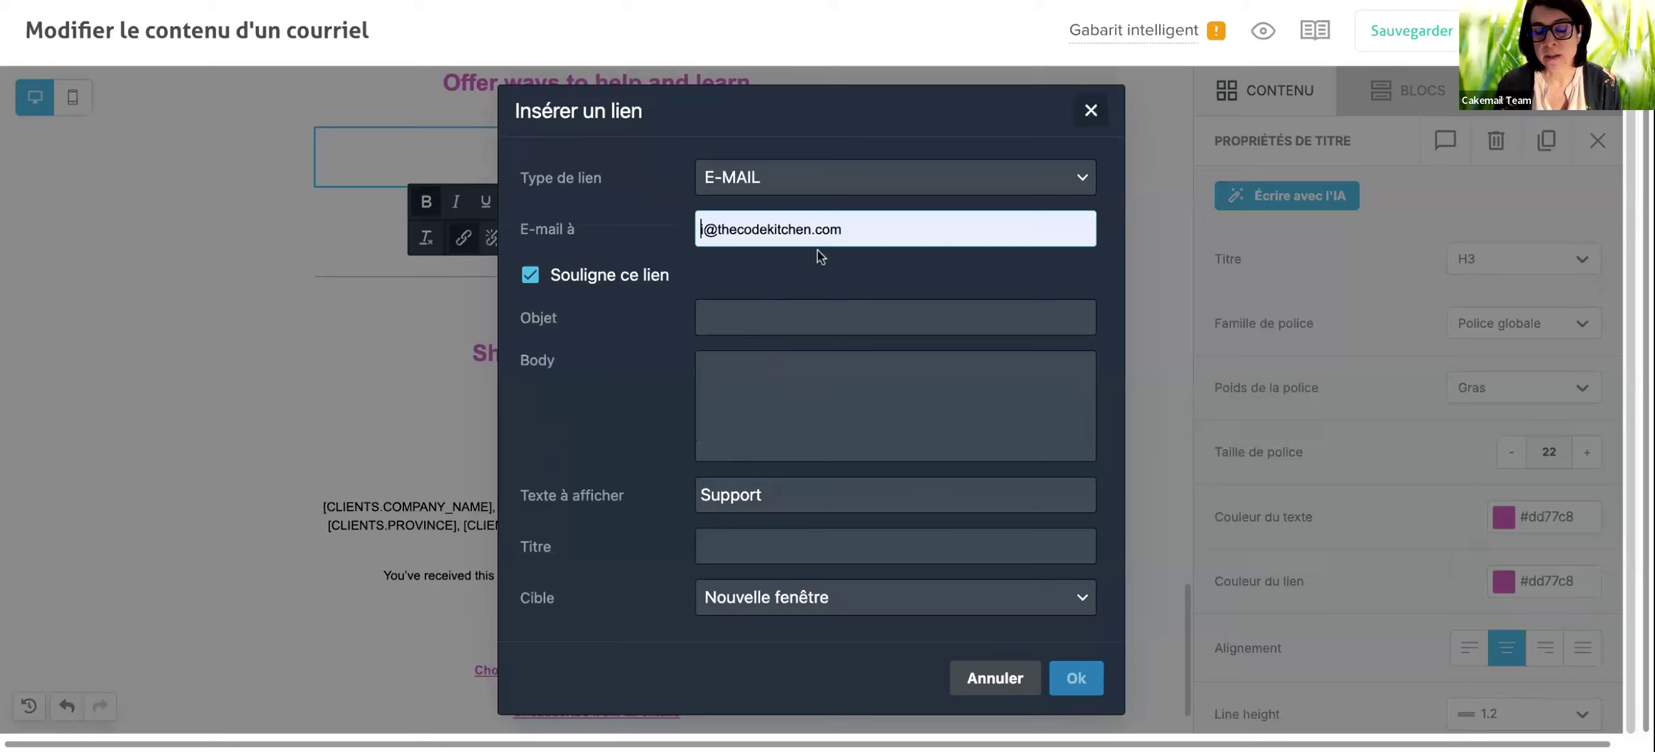
{"action": "left_click", "coordinate": [1105, 112]}
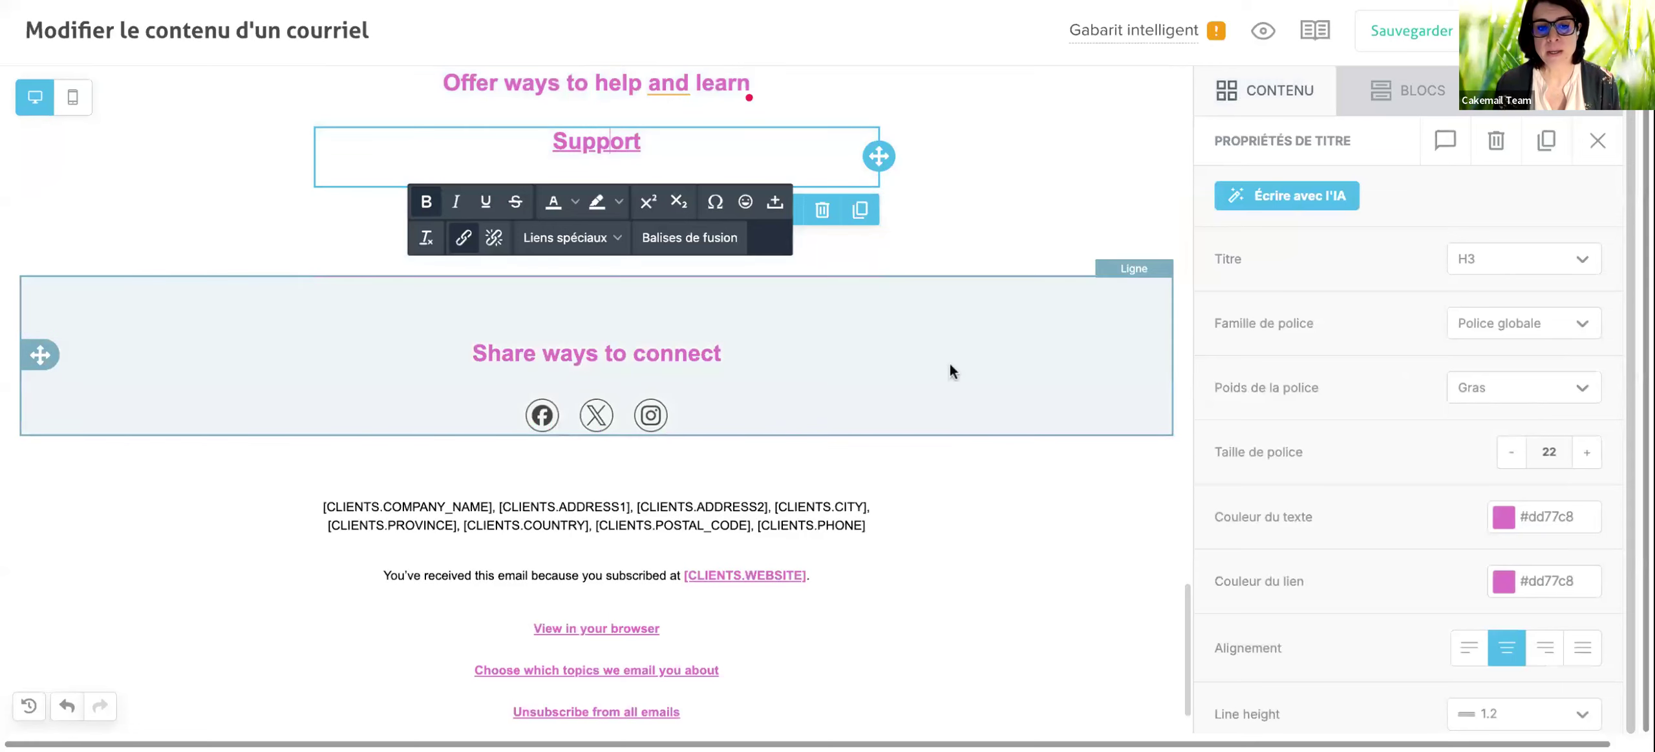
Replace the "Share ways to connect" heading text with "Restons en contact".
{"action": "left_click", "coordinate": [949, 363]}
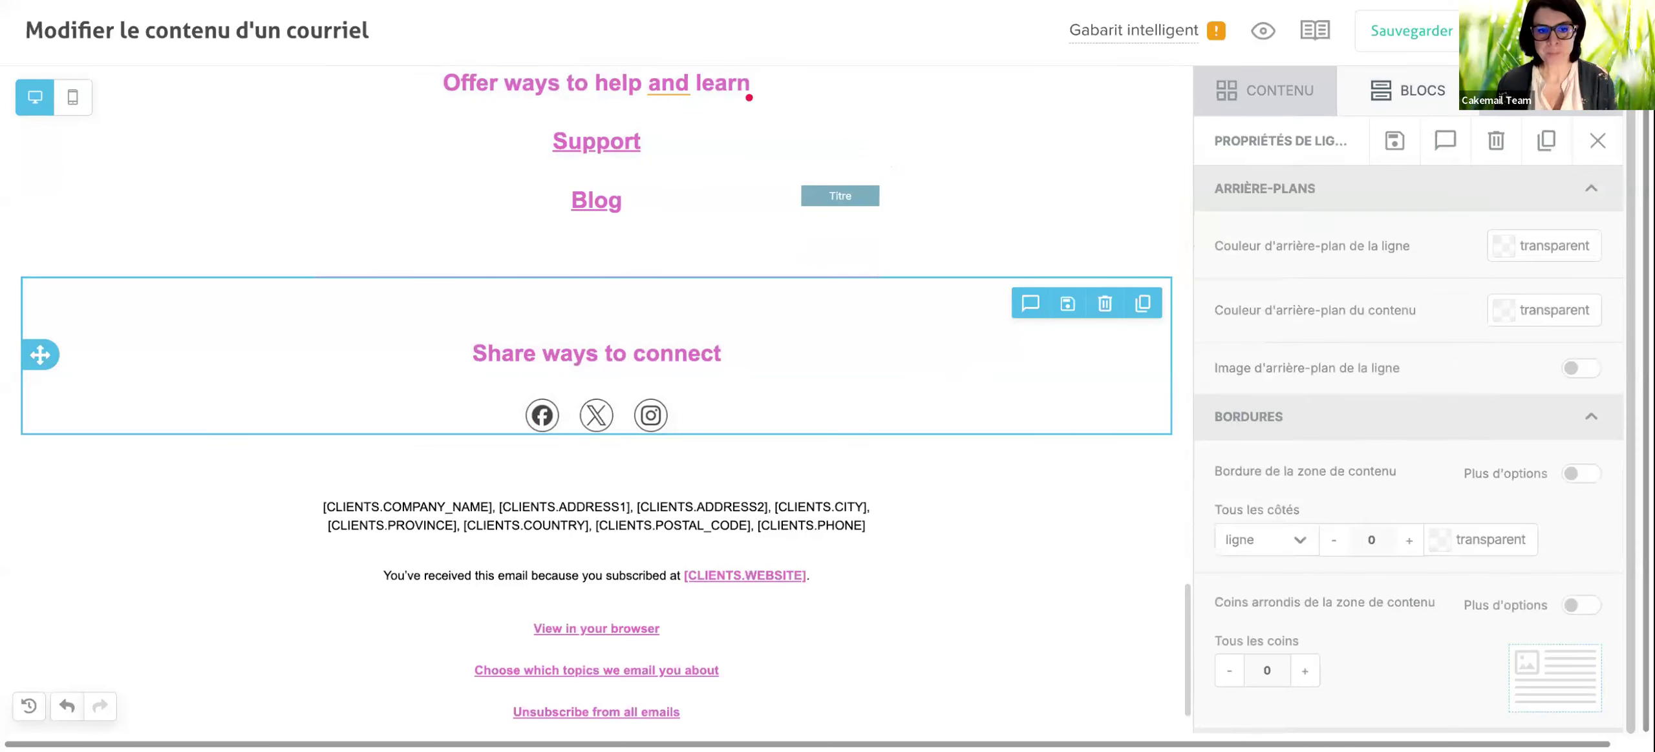
{"action": "left_click", "coordinate": [669, 357]}
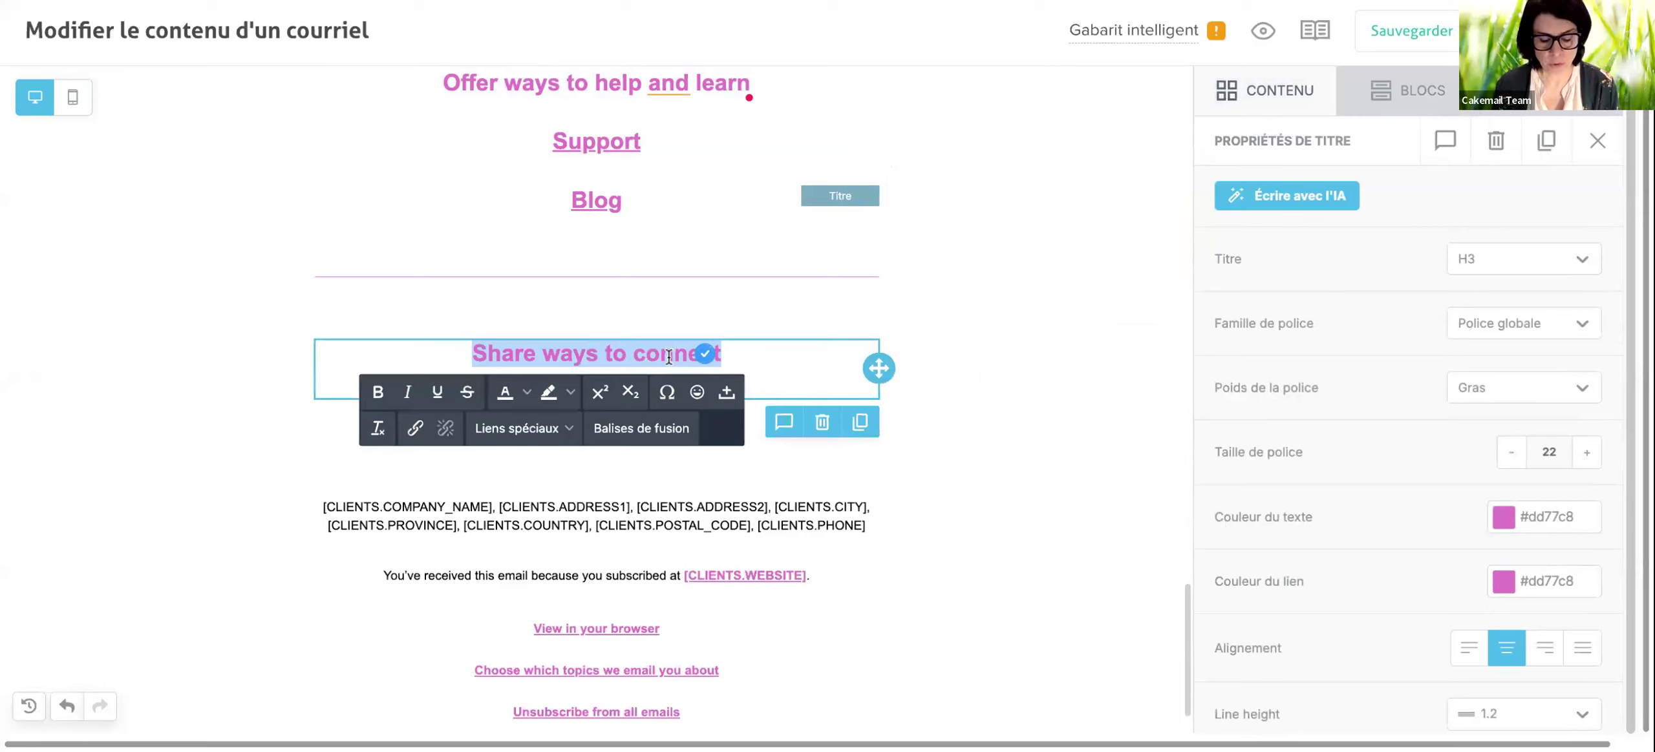
{"action": "type", "text": "Restons en contact"}
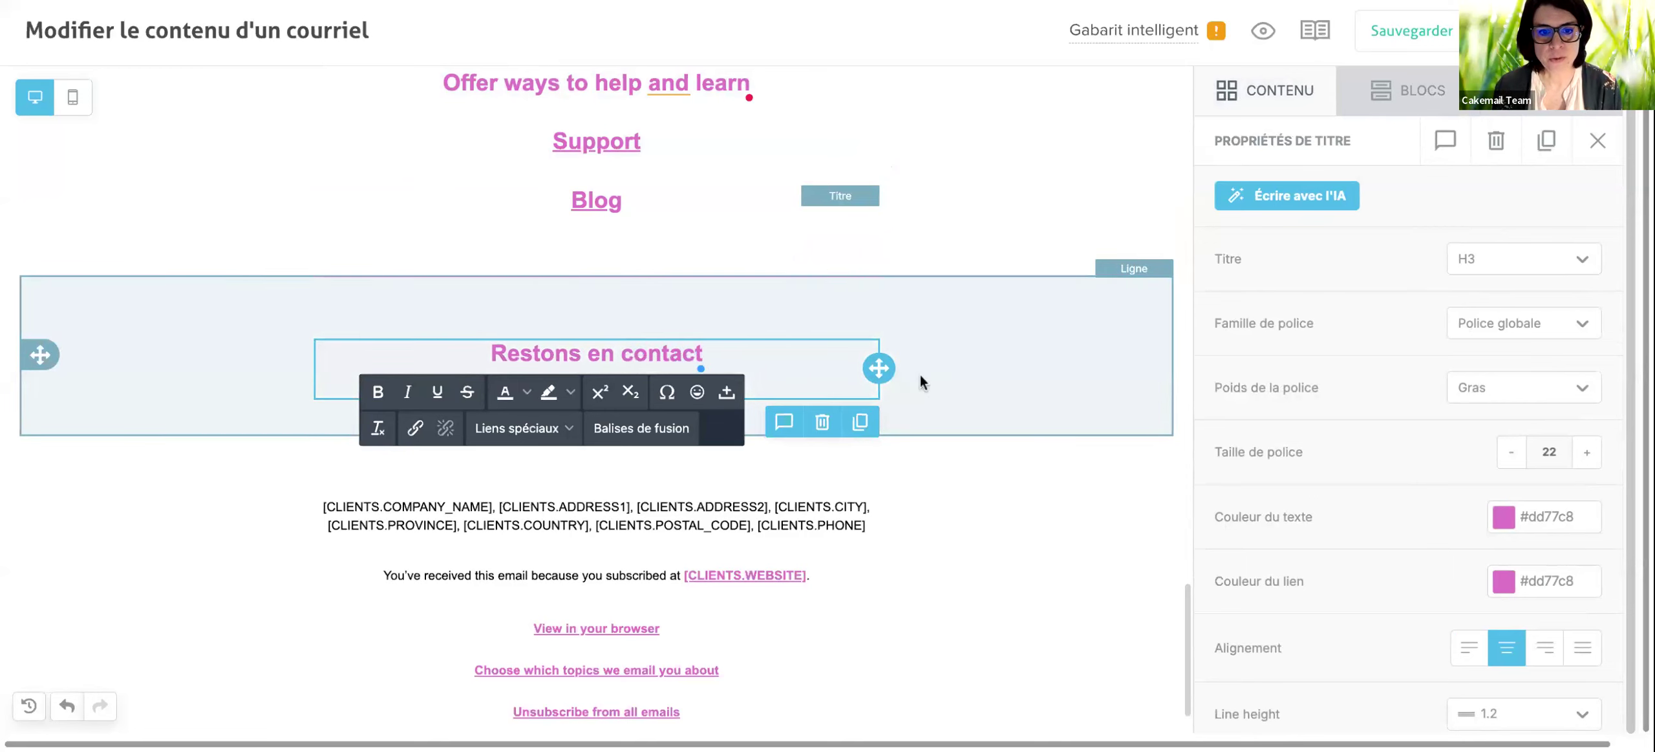
{"action": "left_click", "coordinate": [921, 379]}
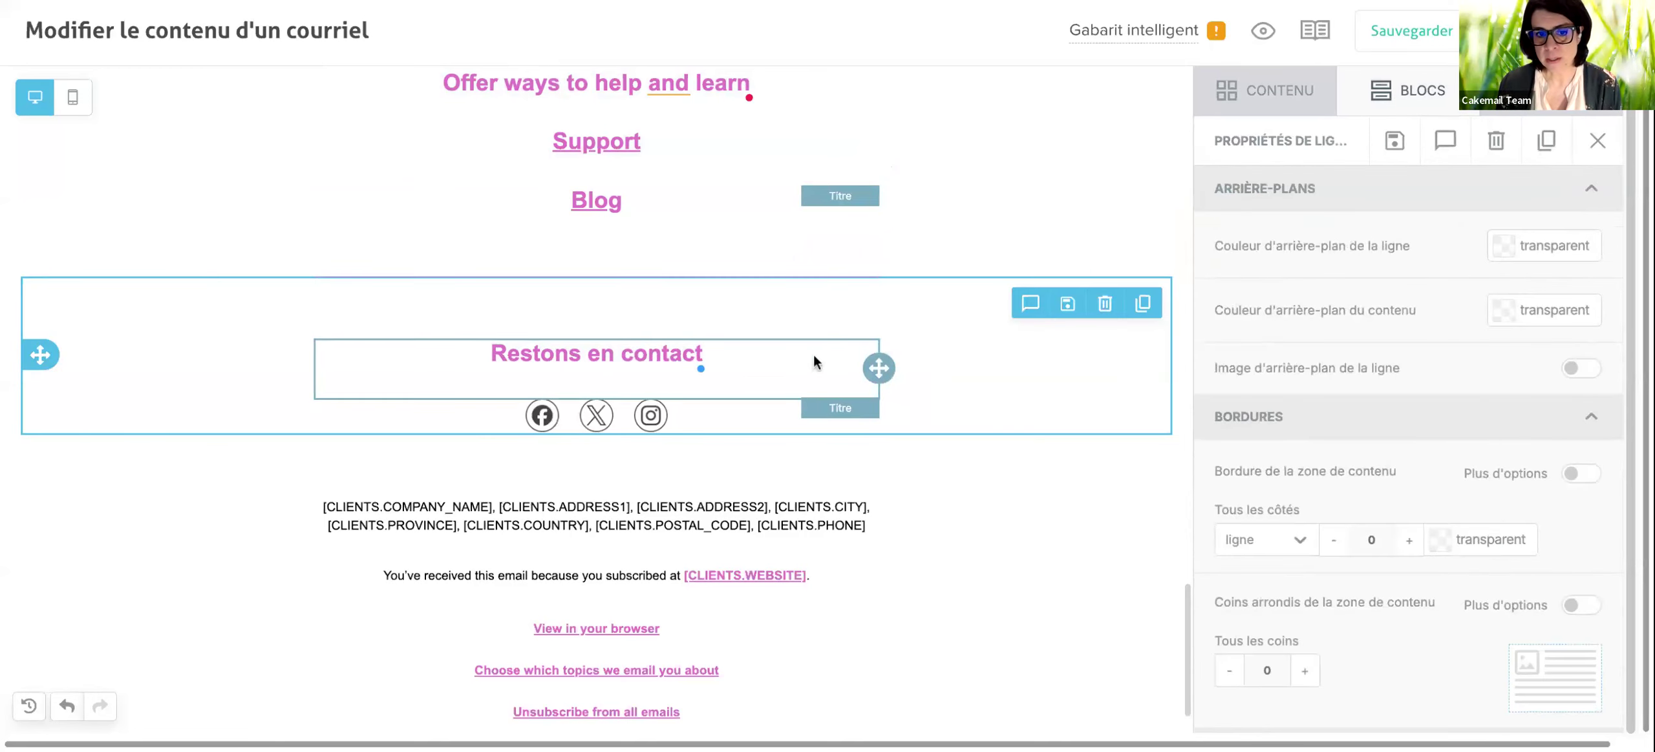
Open the properties of the social media icons block under the "Restons en contact" heading.
{"action": "left_click", "coordinate": [742, 406]}
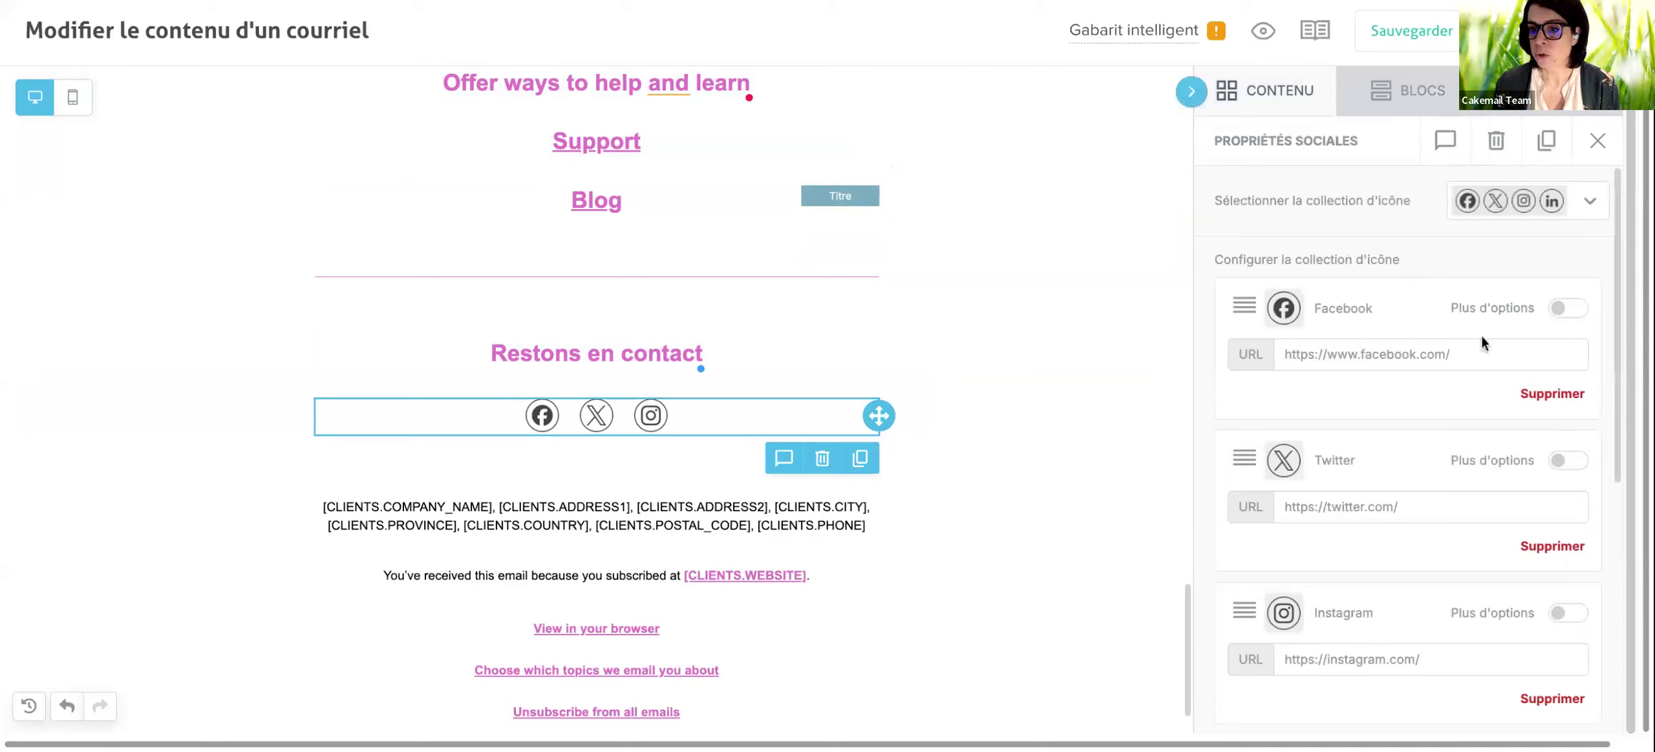
{"action": "left_click_drag", "start_coordinate": [1477, 361], "coordinate": [1228, 362]}
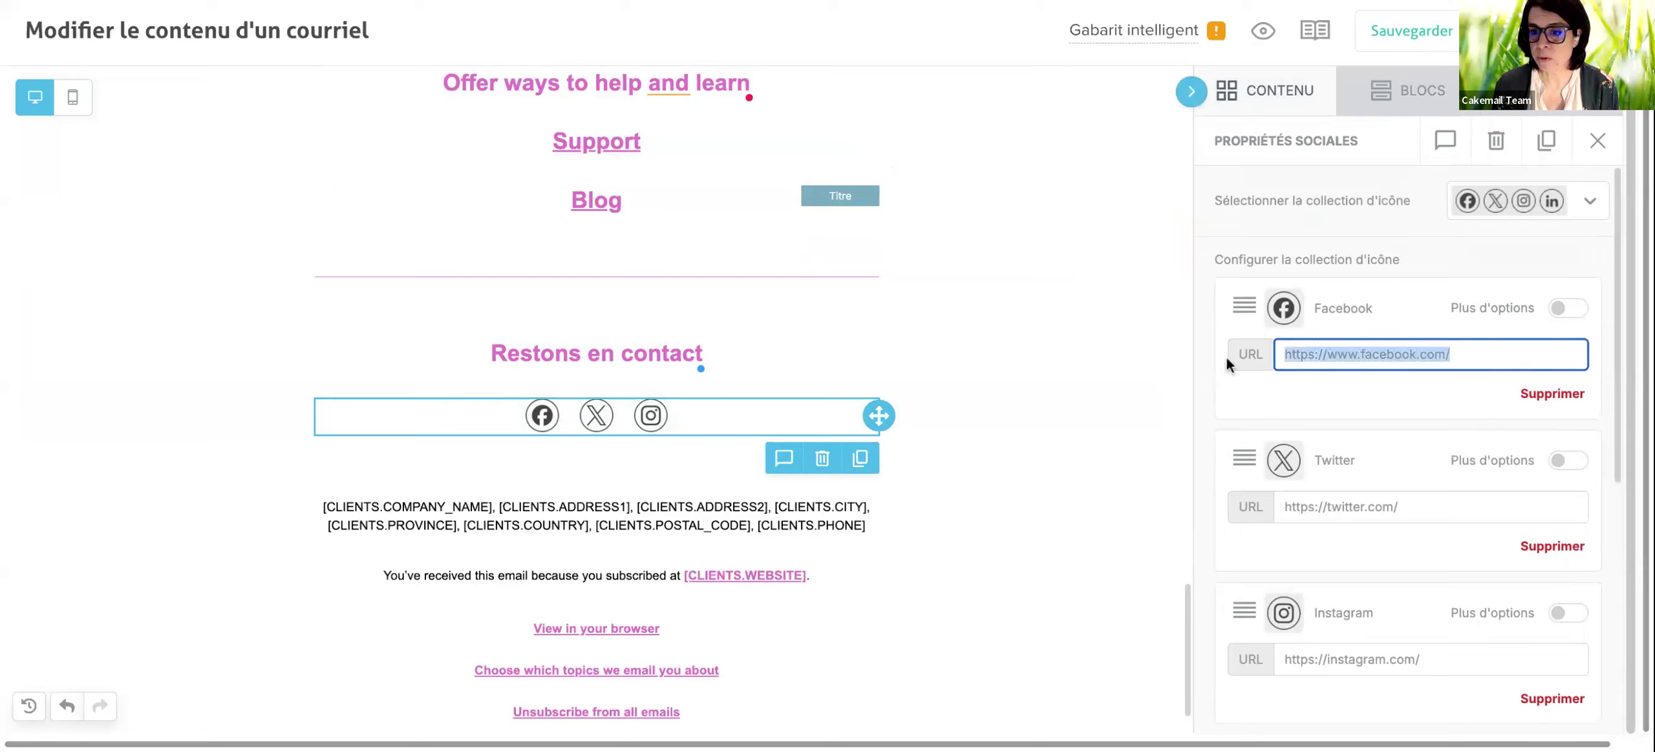
{"action": "left_click", "coordinate": [1535, 355]}
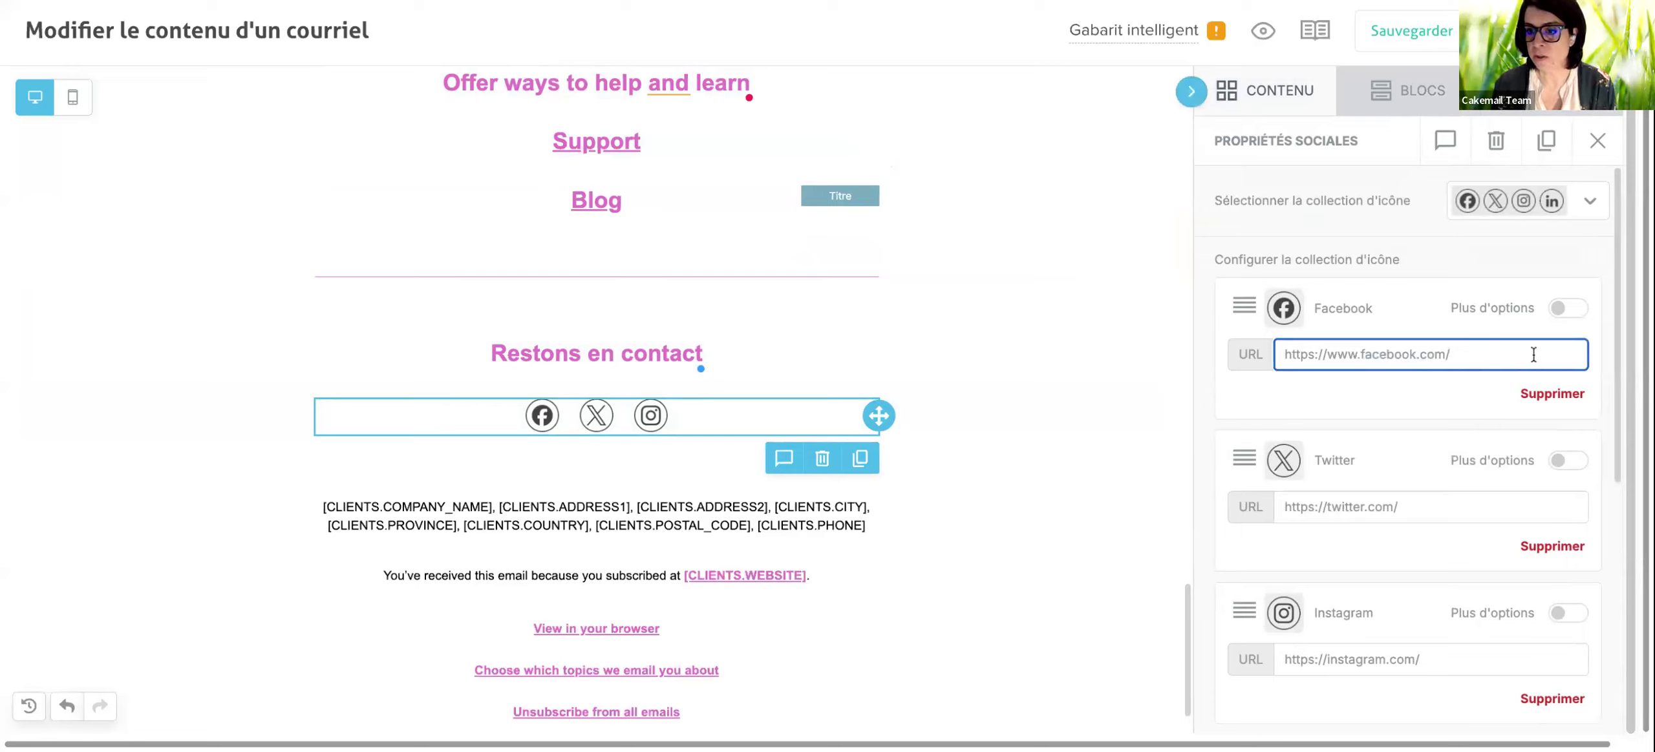
{"action": "type", "text": "pagega"}
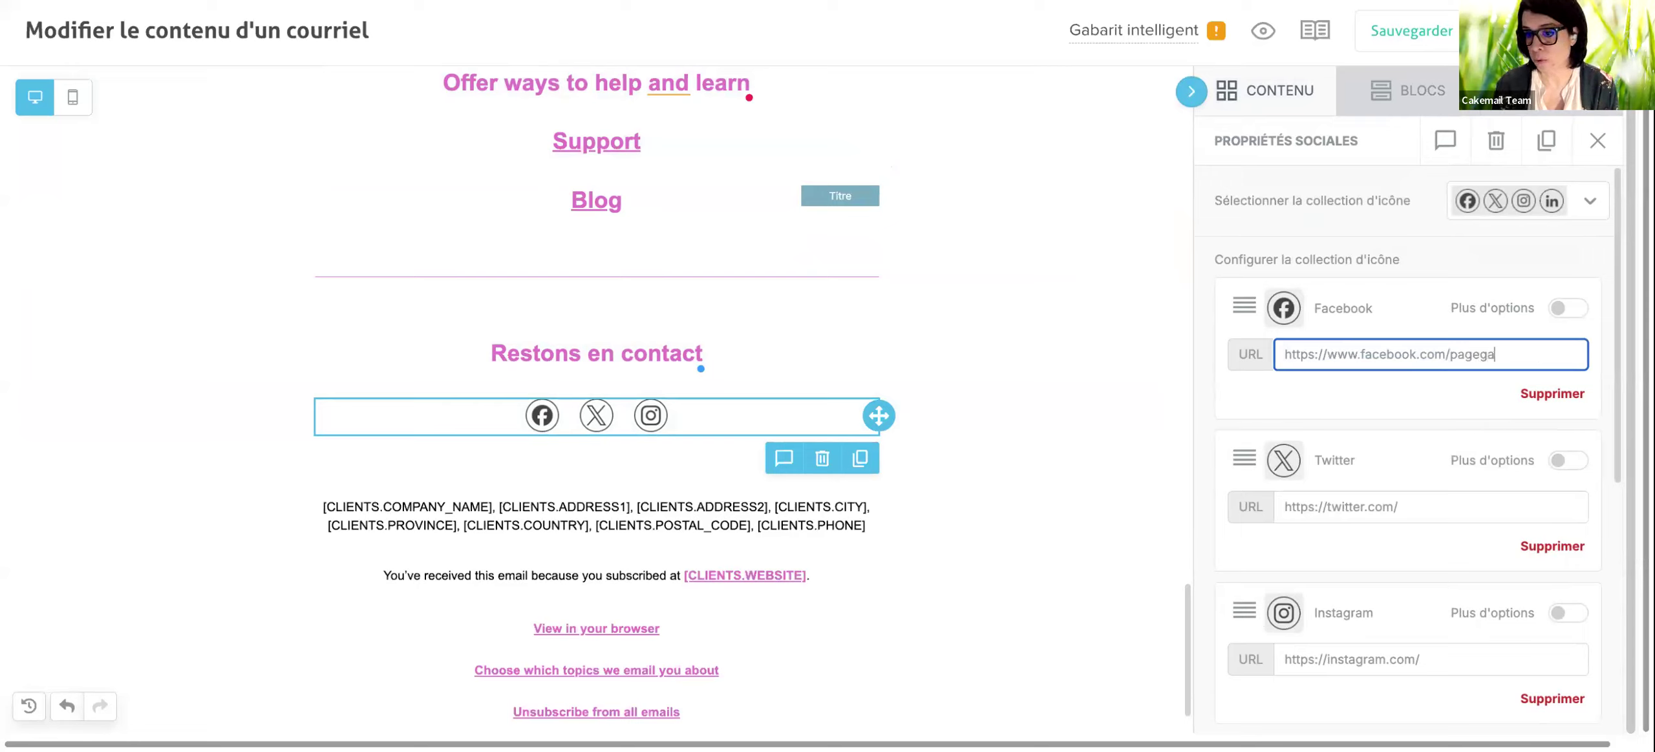
{"action": "key", "text": "BackSpace"}
{"action": "key", "text": "BackSpace"}
{"action": "type", "text": "facebook"}
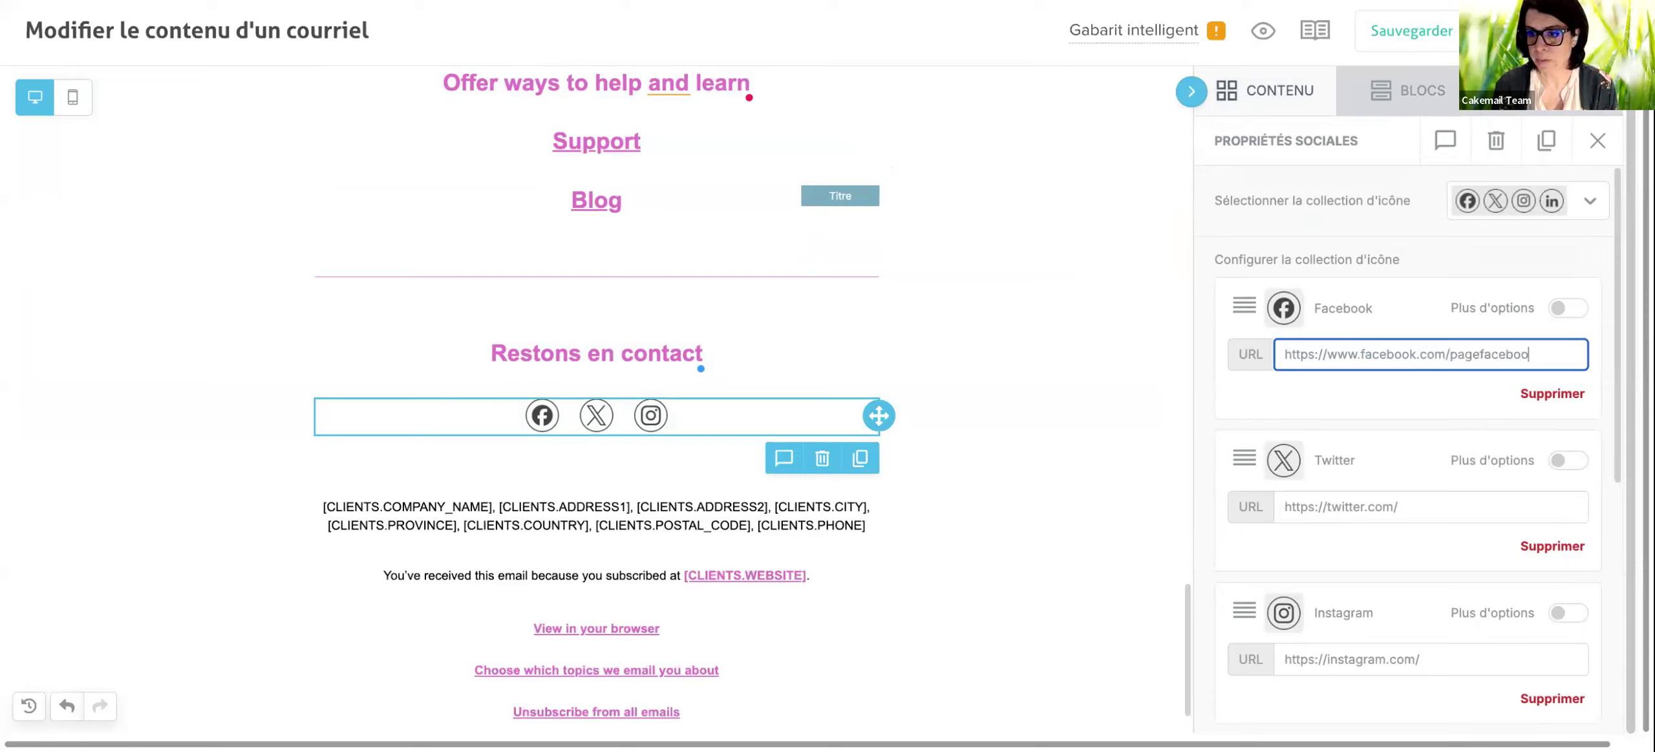
{"action": "left_click", "coordinate": [1535, 548]}
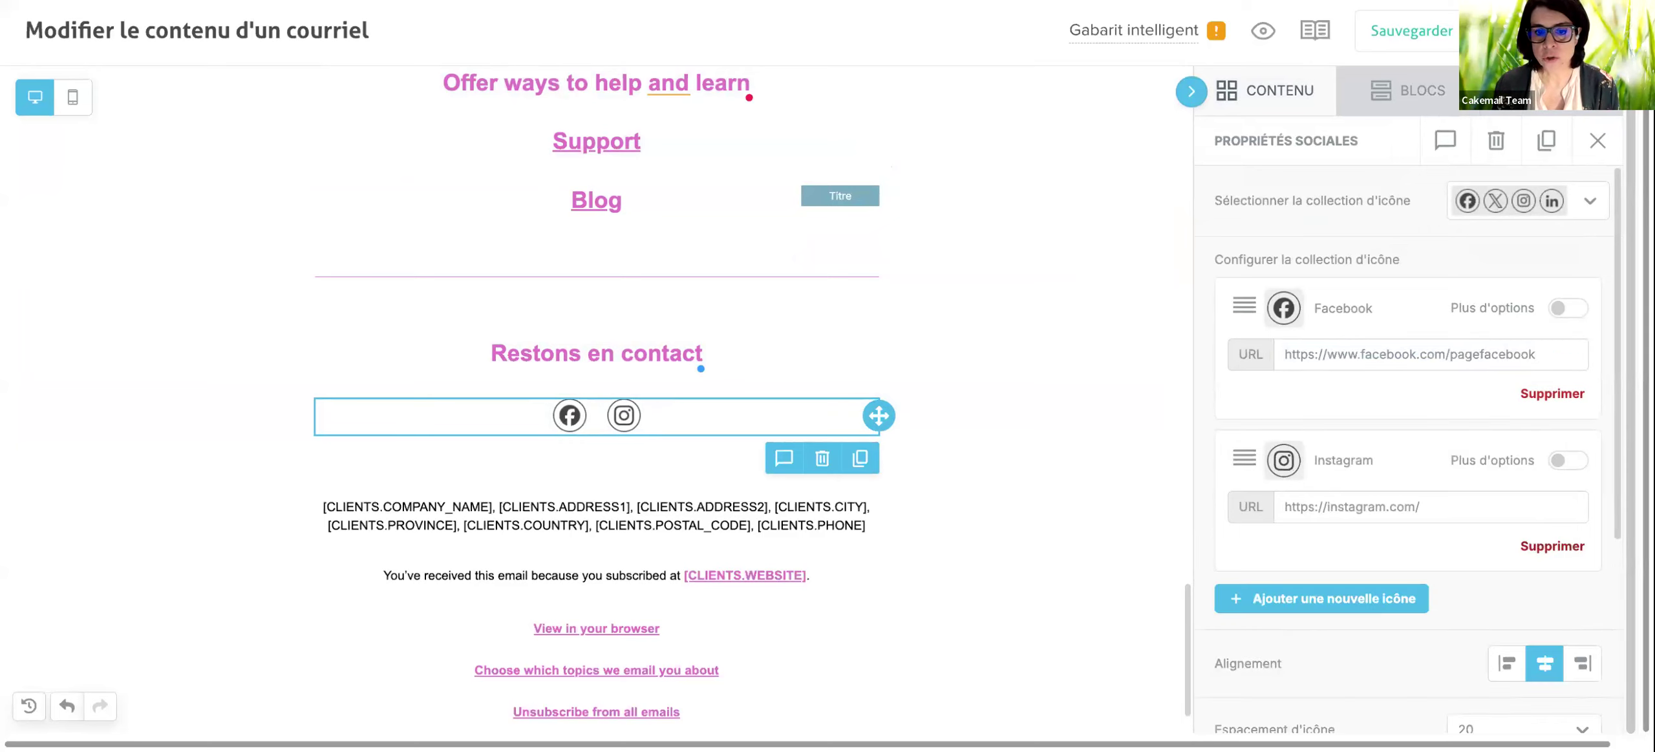
{"action": "scroll", "coordinate": [1466, 536], "scroll_direction": "down", "scroll_amount": 5}
{"action": "scroll", "coordinate": [1492, 254], "scroll_direction": "up", "scroll_amount": 1}
{"action": "left_click", "coordinate": [1481, 234]}
{"action": "type", "text": "insta"}
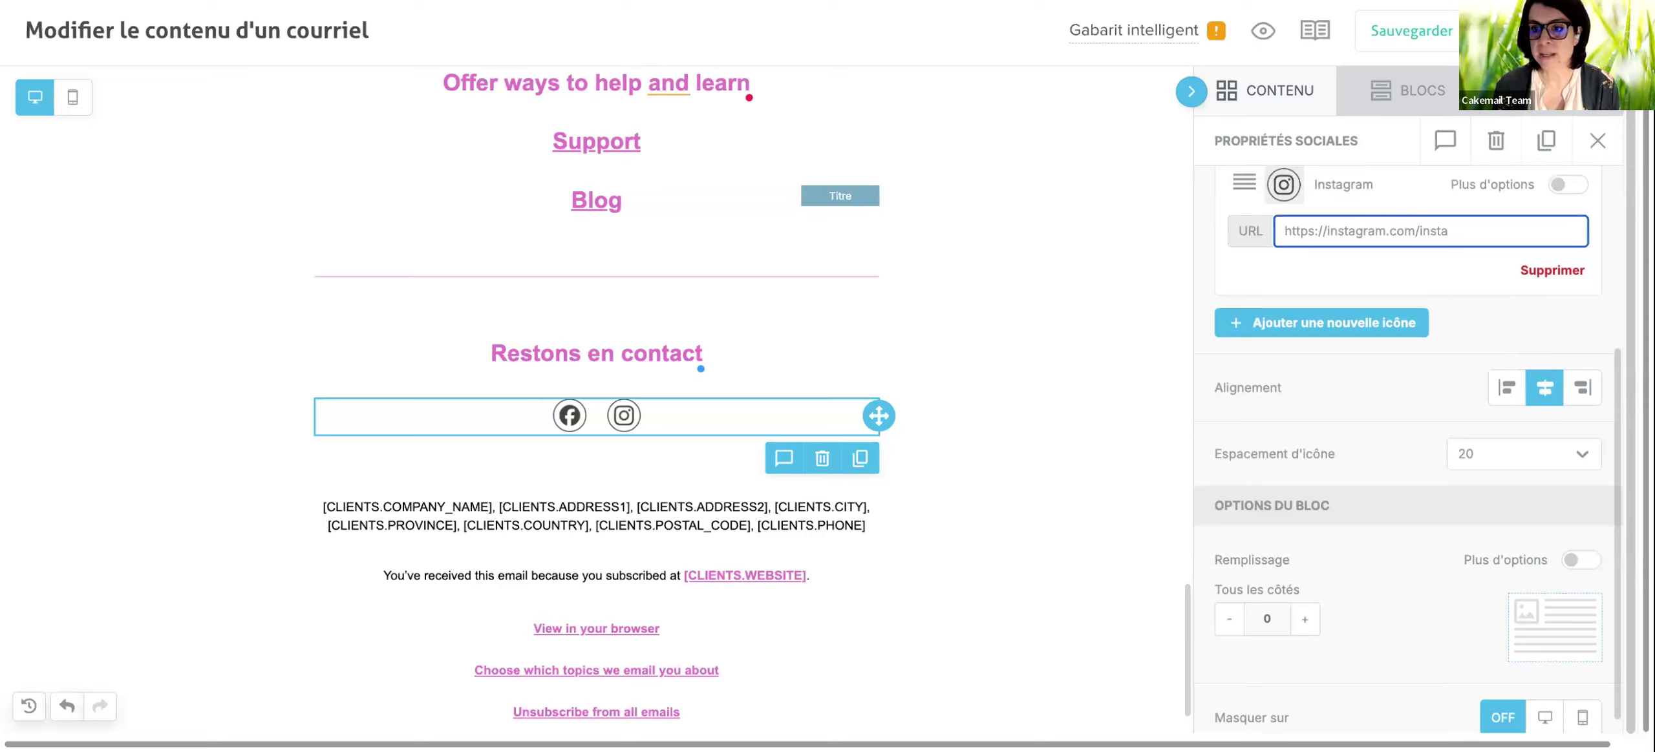
{"action": "left_click", "coordinate": [1389, 331]}
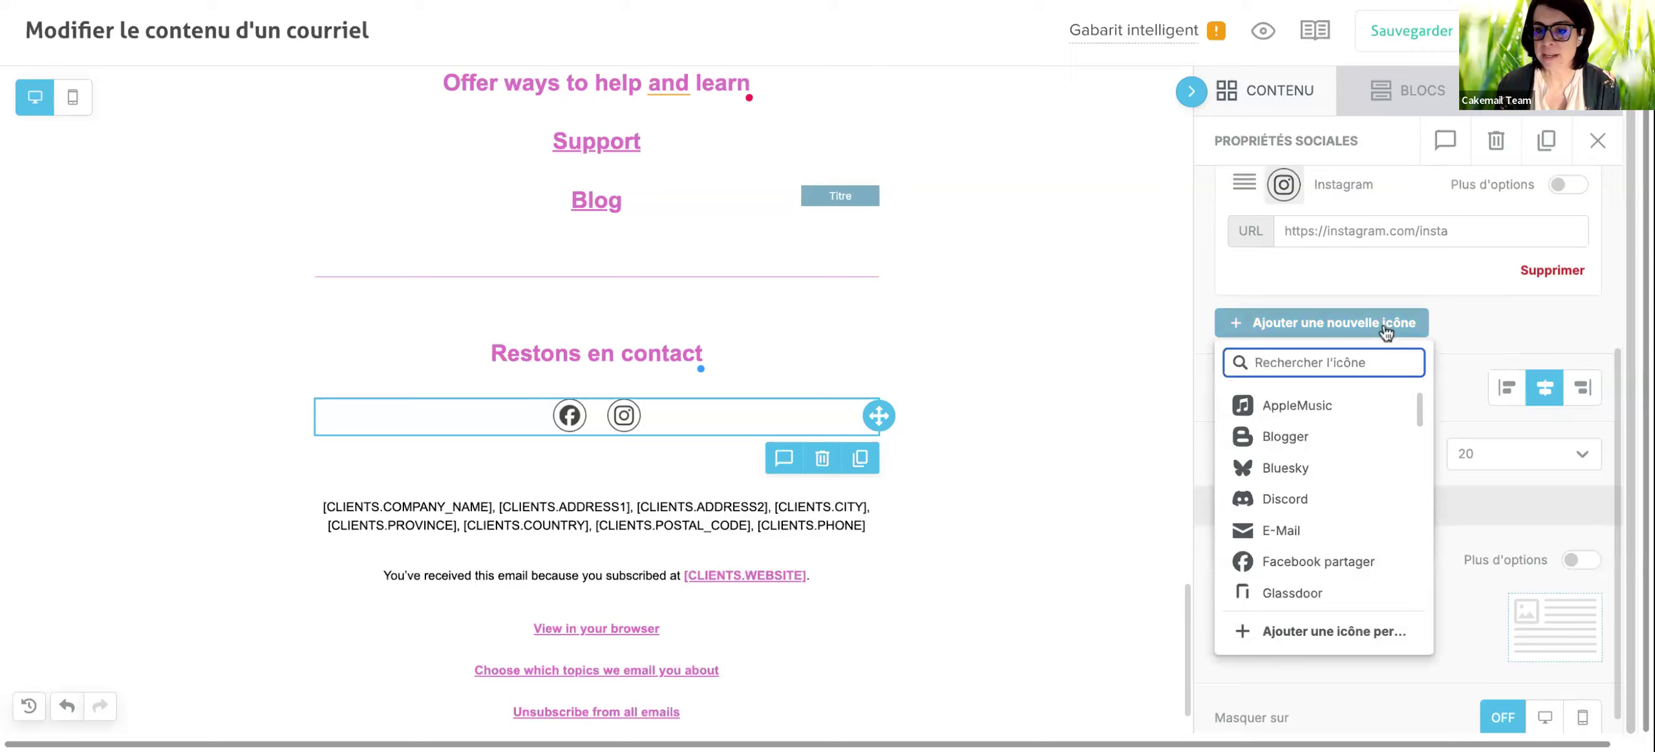
{"action": "scroll", "coordinate": [1292, 432], "scroll_direction": "down", "scroll_amount": 1}
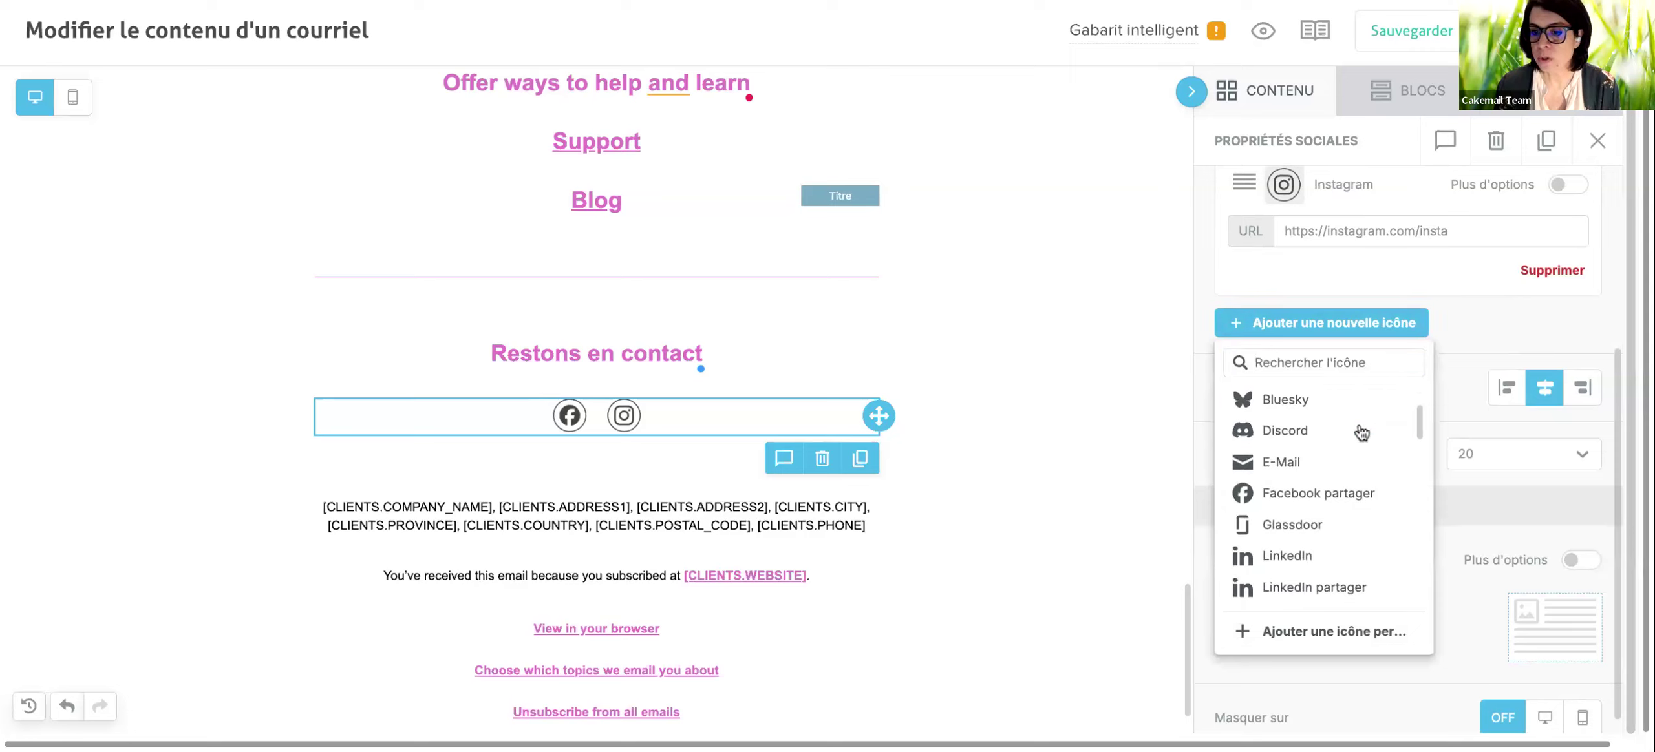
{"action": "scroll", "coordinate": [1361, 433], "scroll_direction": "down", "scroll_amount": 4}
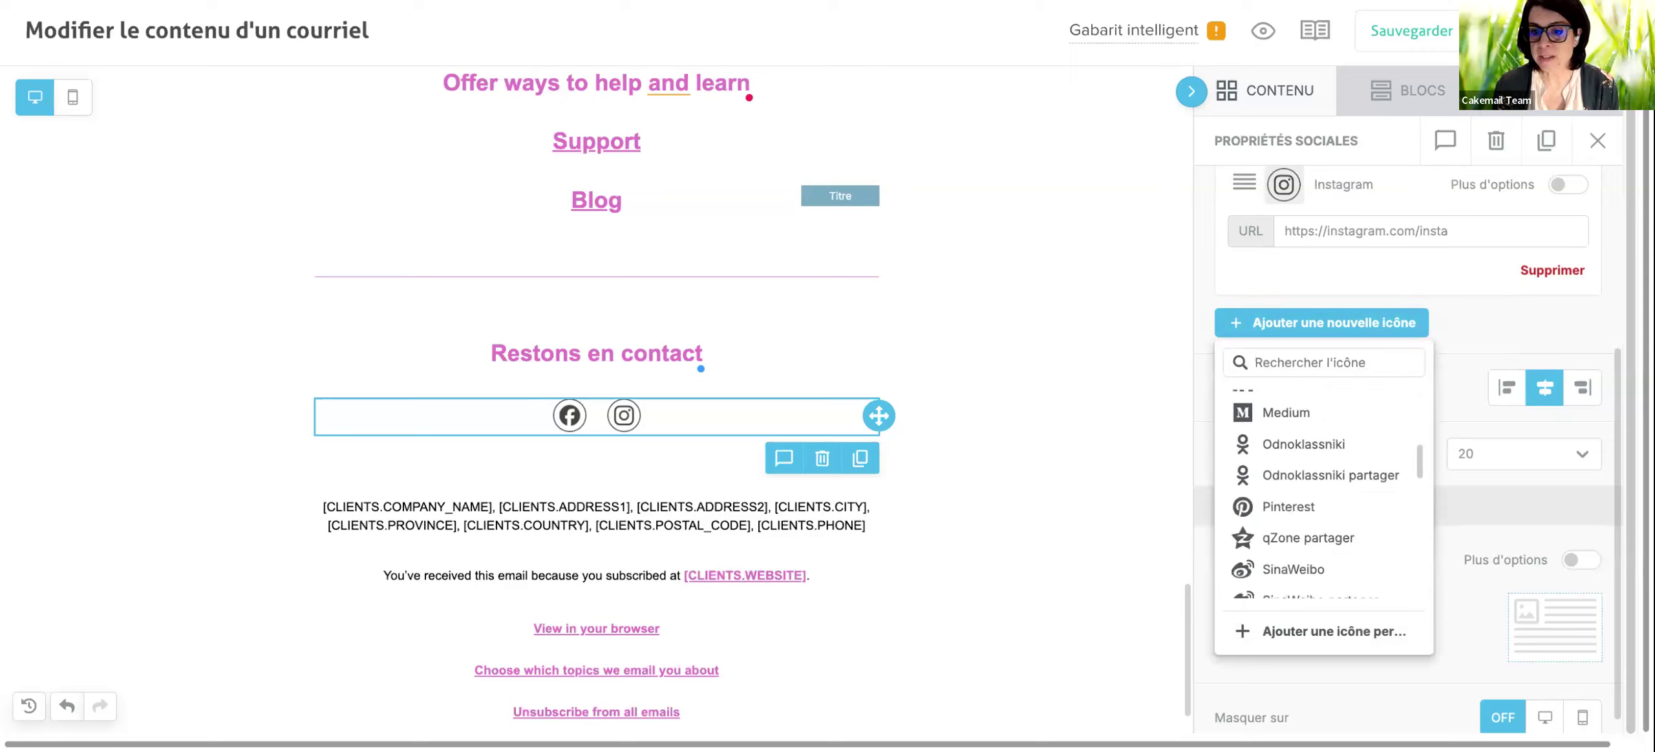
{"action": "scroll", "coordinate": [1335, 497], "scroll_direction": "down", "scroll_amount": 5}
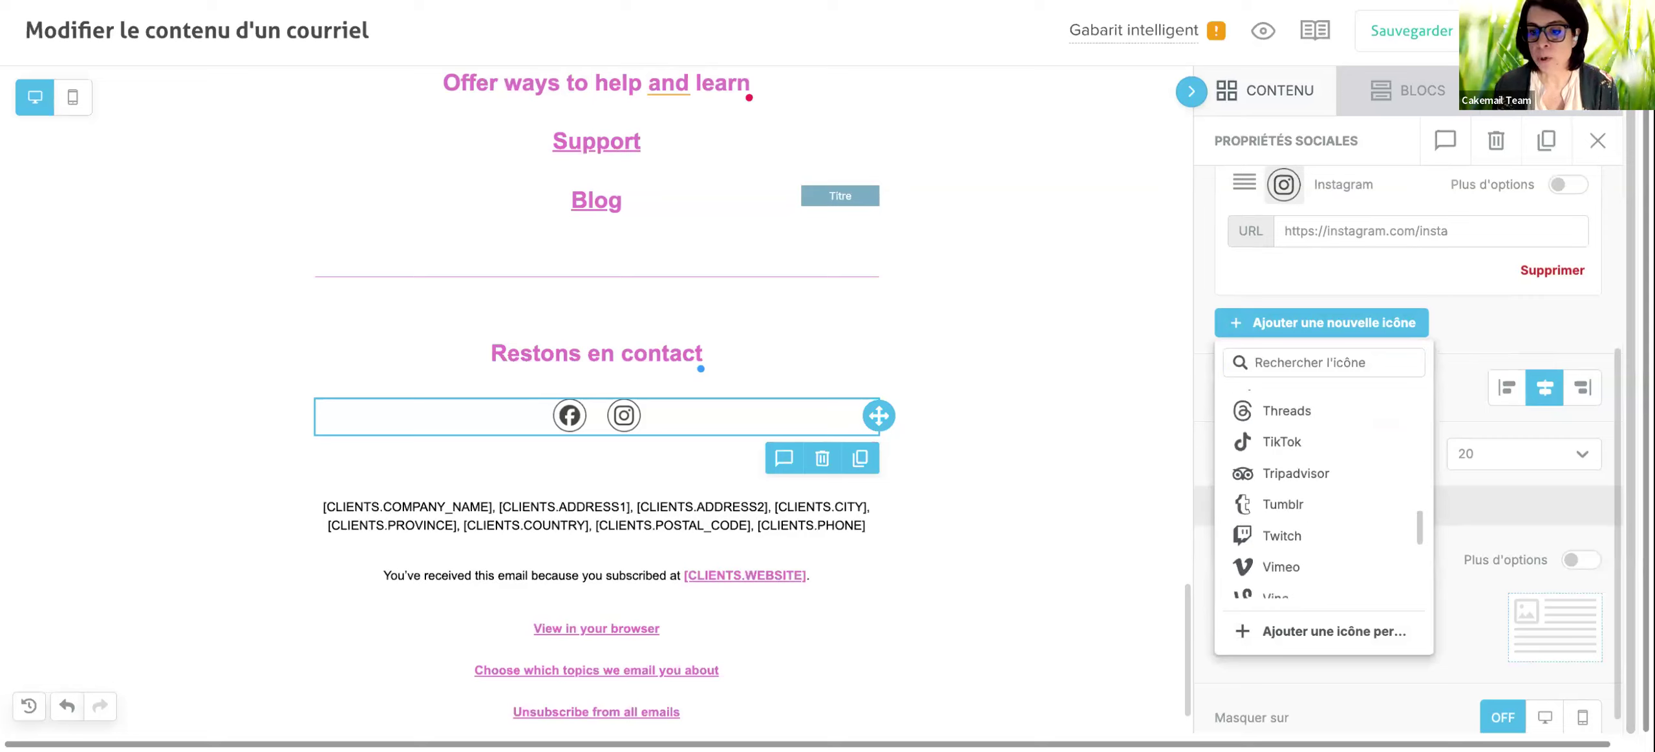
{"action": "scroll", "coordinate": [1312, 501], "scroll_direction": "down", "scroll_amount": 2}
{"action": "scroll", "coordinate": [1312, 501], "scroll_direction": "down", "scroll_amount": 2}
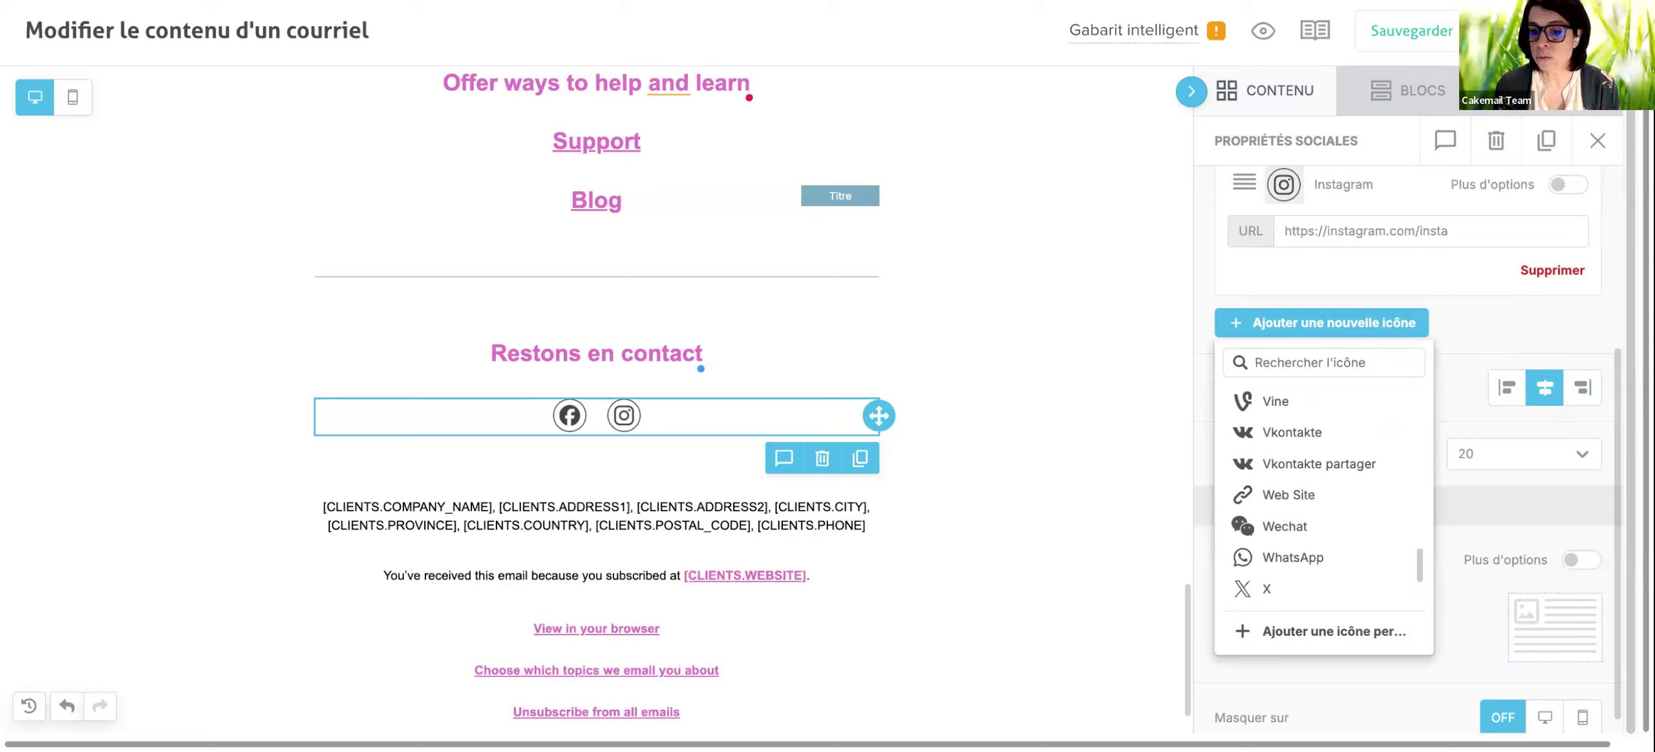
{"action": "scroll", "coordinate": [1312, 501], "scroll_direction": "up", "scroll_amount": 2}
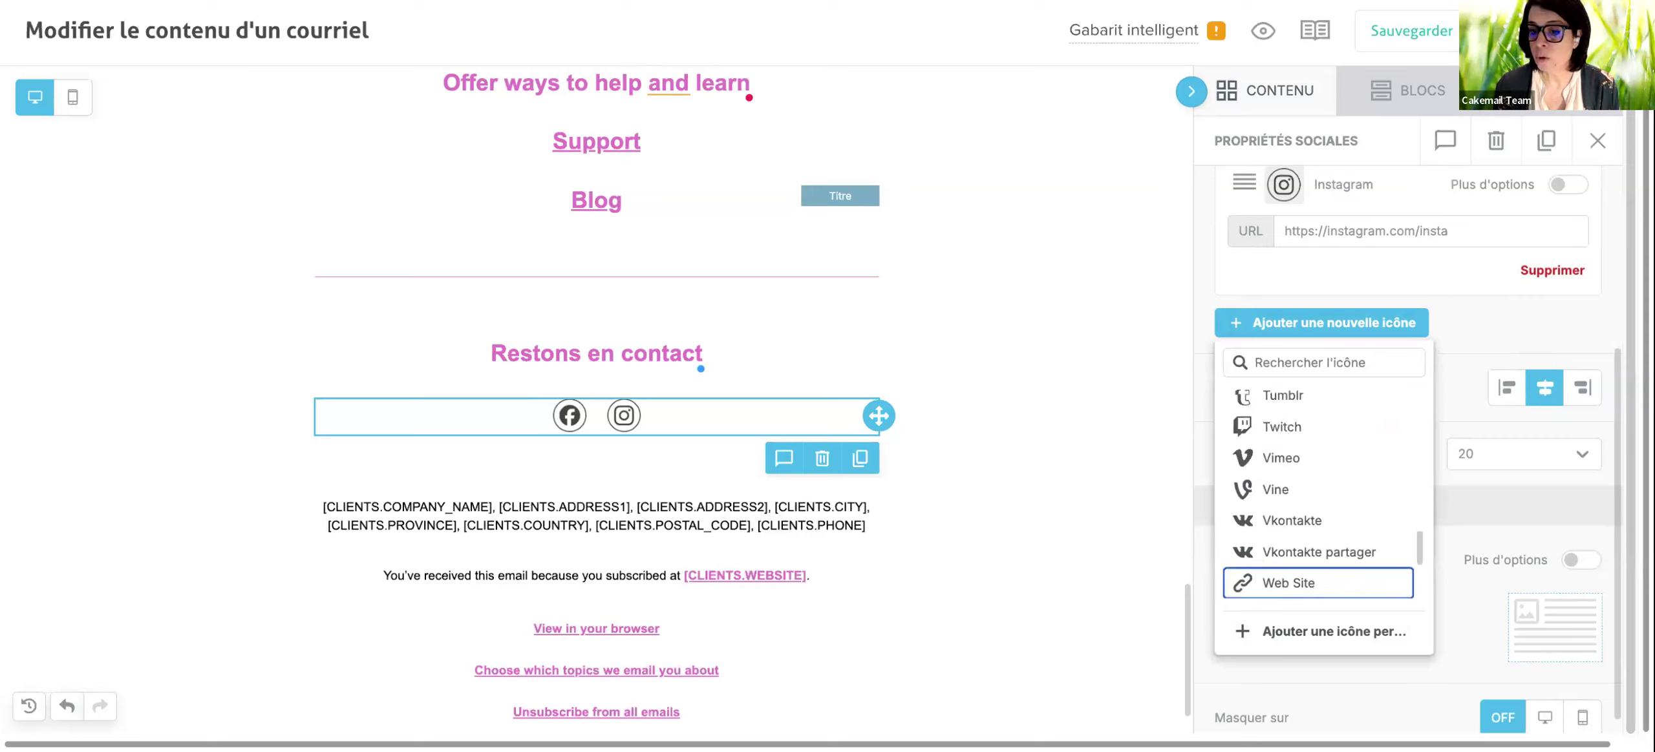
{"action": "scroll", "coordinate": [1319, 498], "scroll_direction": "up", "scroll_amount": 1}
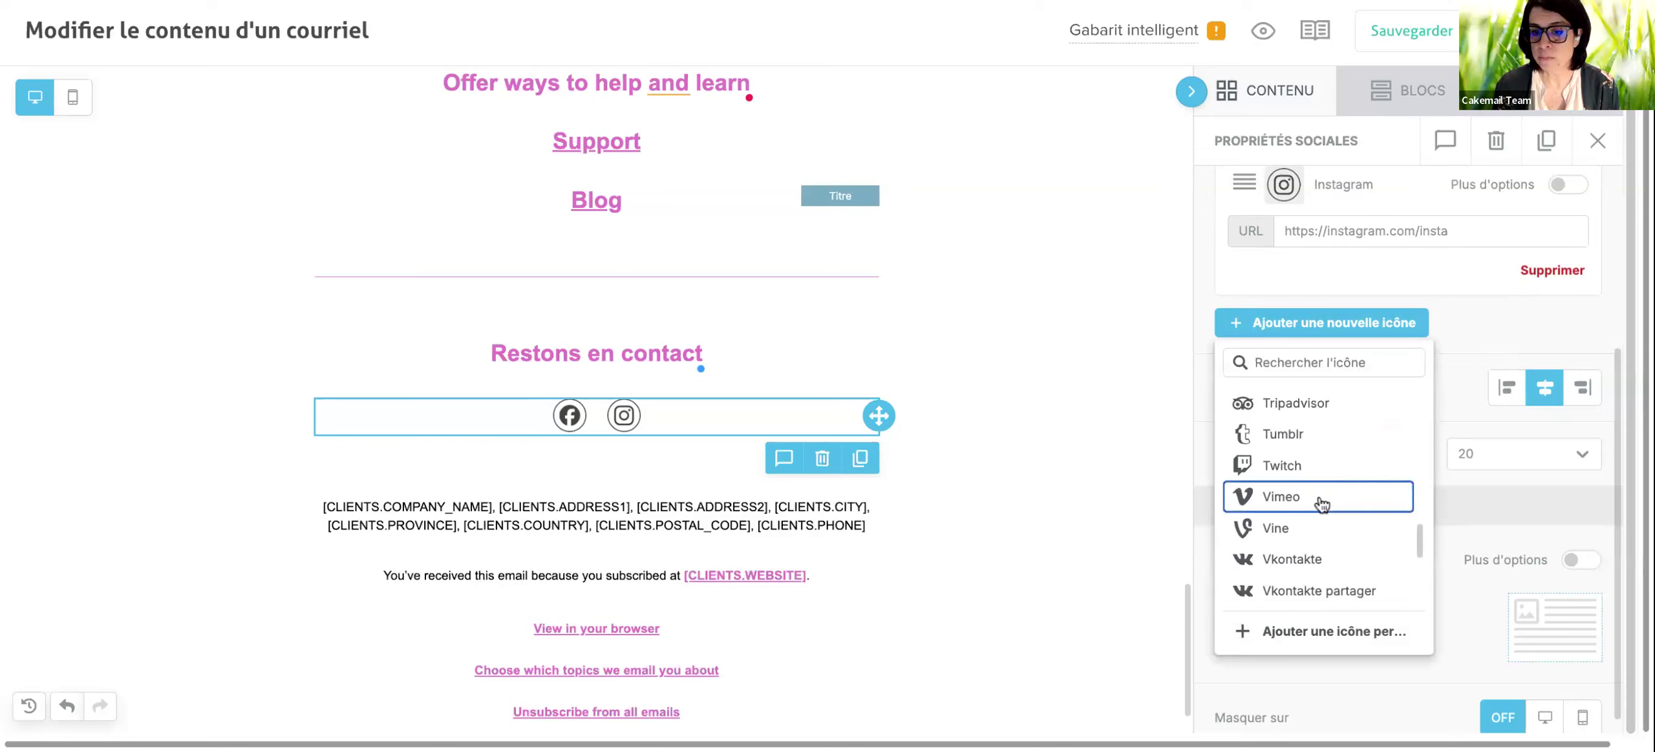
{"action": "left_click", "coordinate": [1292, 495]}
{"action": "left_click", "coordinate": [1436, 378]}
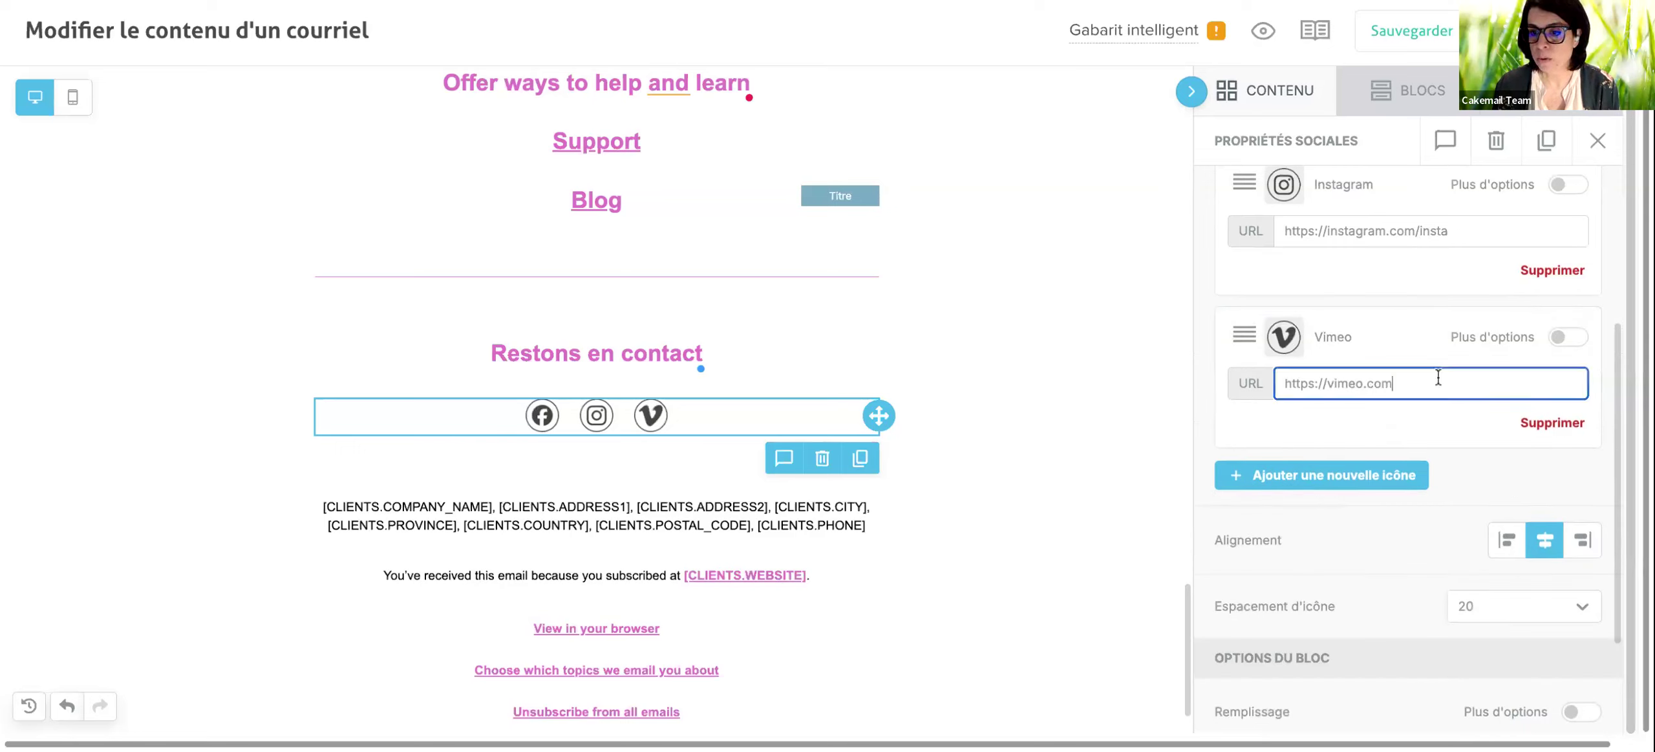
{"action": "type", "text": "/mon"}
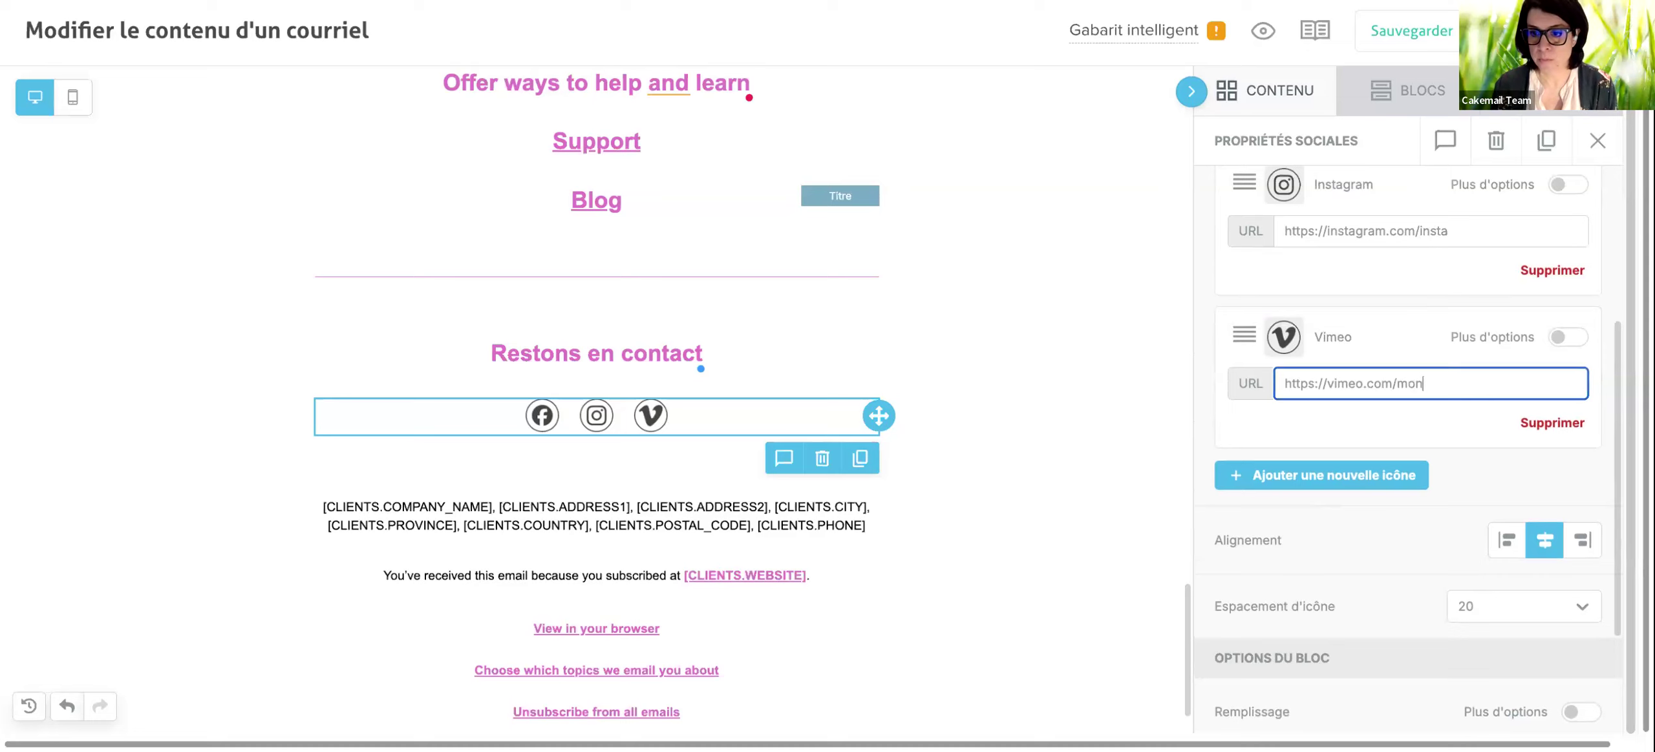
{"action": "type", "text": "video"}
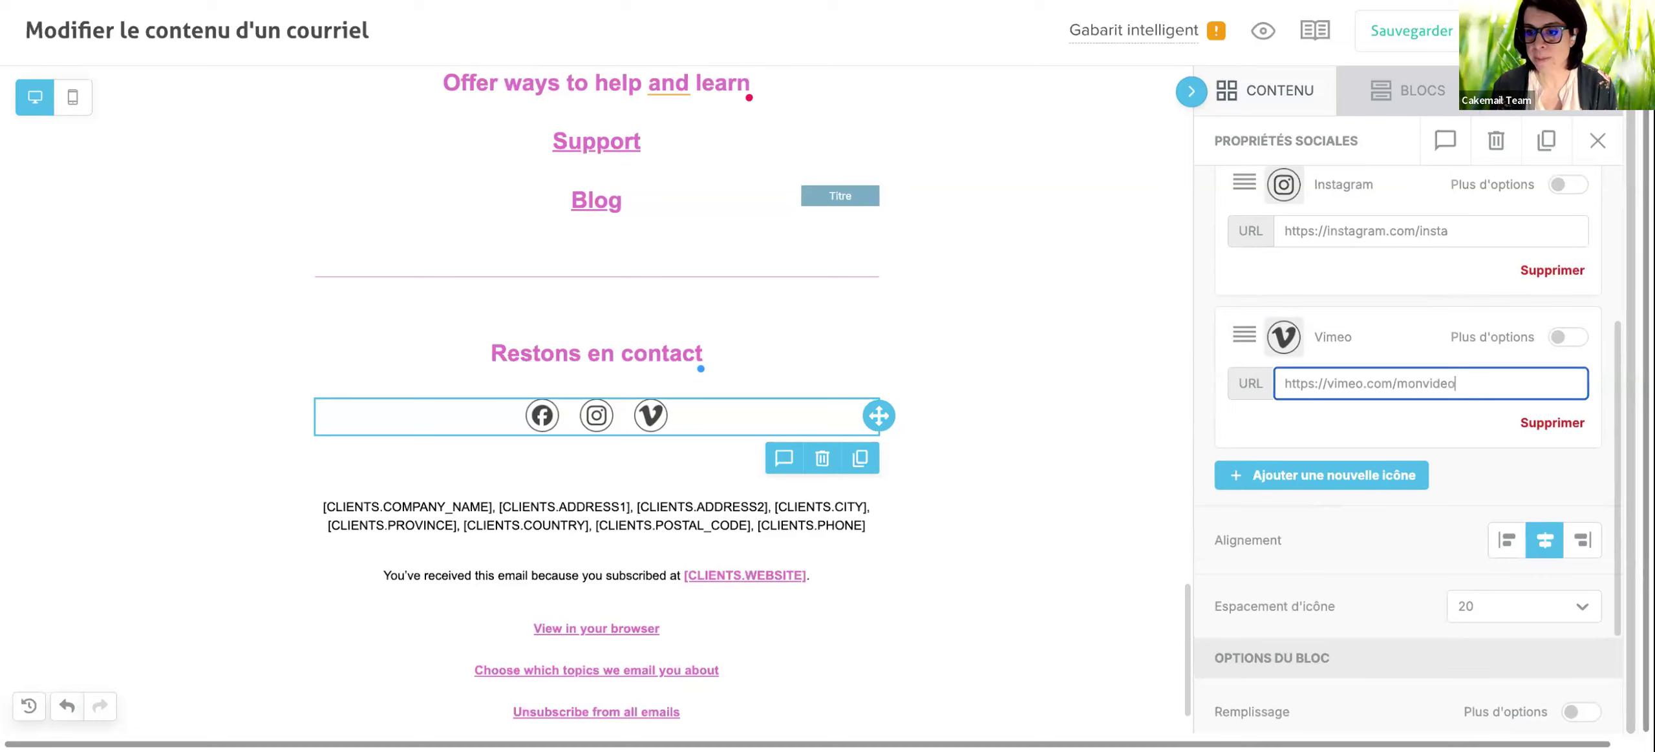
{"action": "left_click", "coordinate": [1440, 440]}
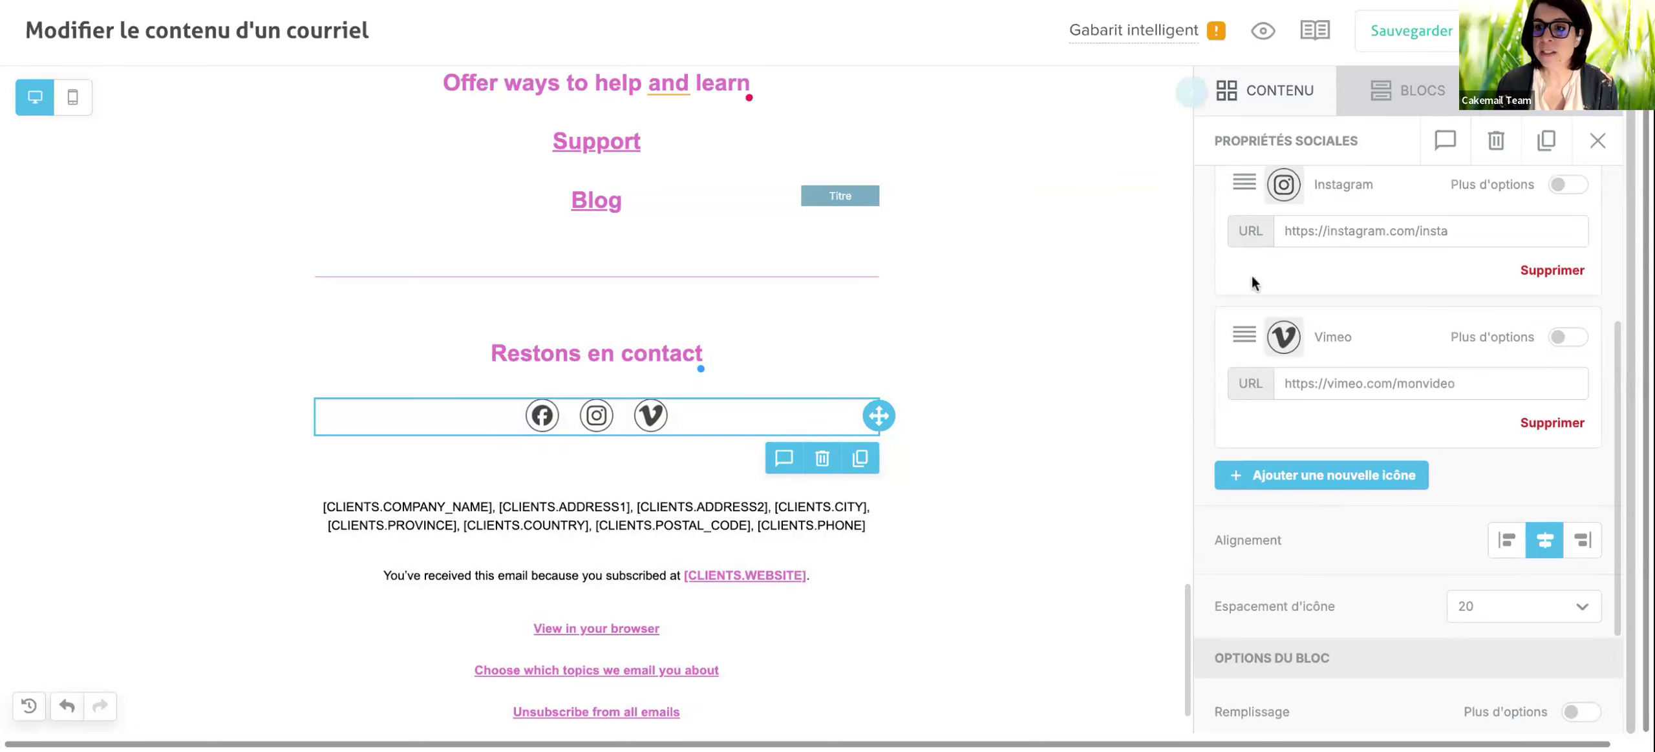
Try the coloured square icon collection on the social block, settling on the light grey round collection.
{"action": "scroll", "coordinate": [1251, 275], "scroll_direction": "up", "scroll_amount": 5}
{"action": "left_click", "coordinate": [1590, 202]}
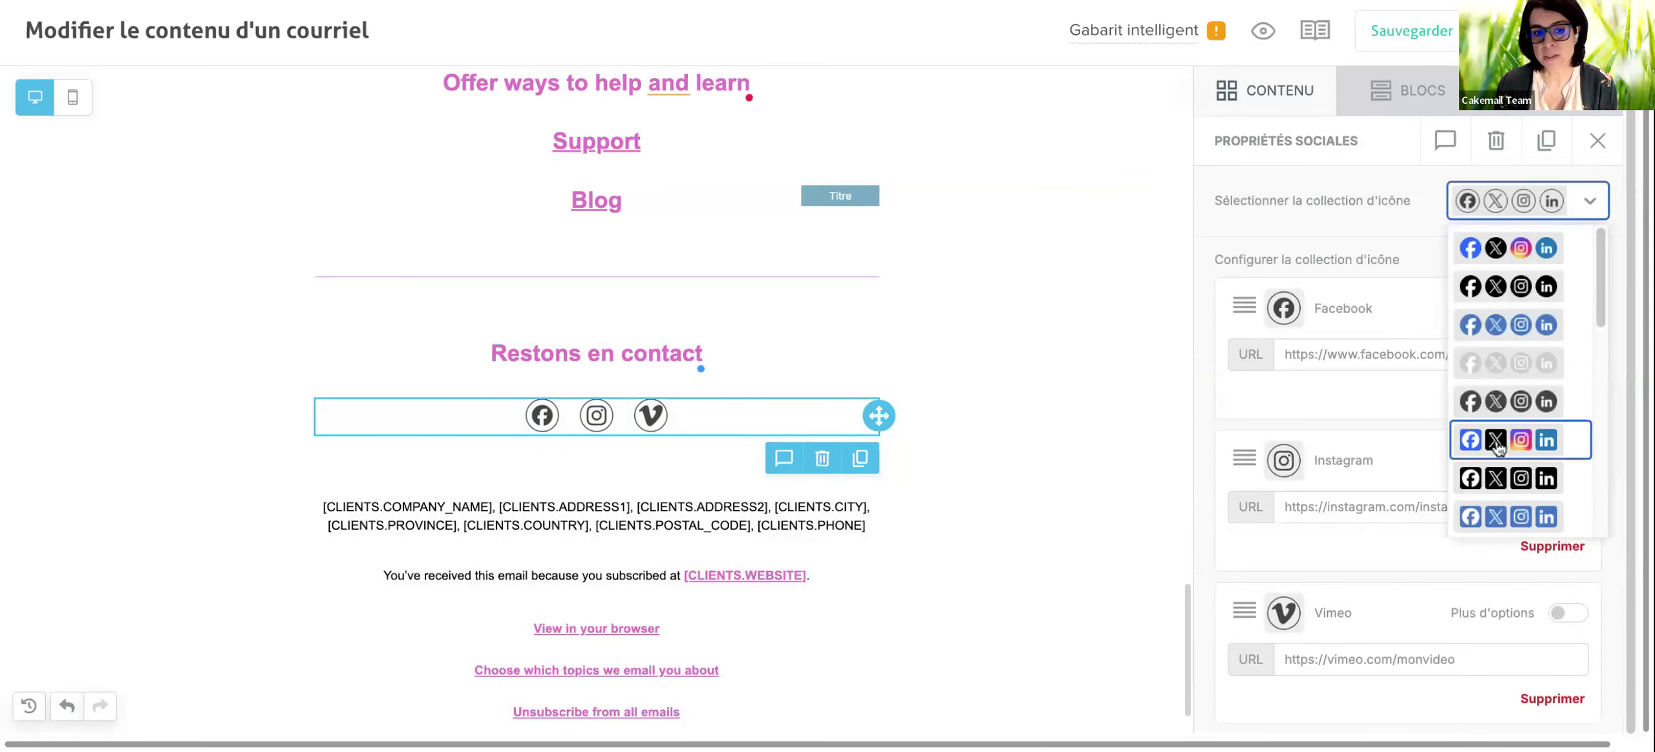
{"action": "left_click", "coordinate": [1499, 444]}
{"action": "left_click", "coordinate": [1532, 210]}
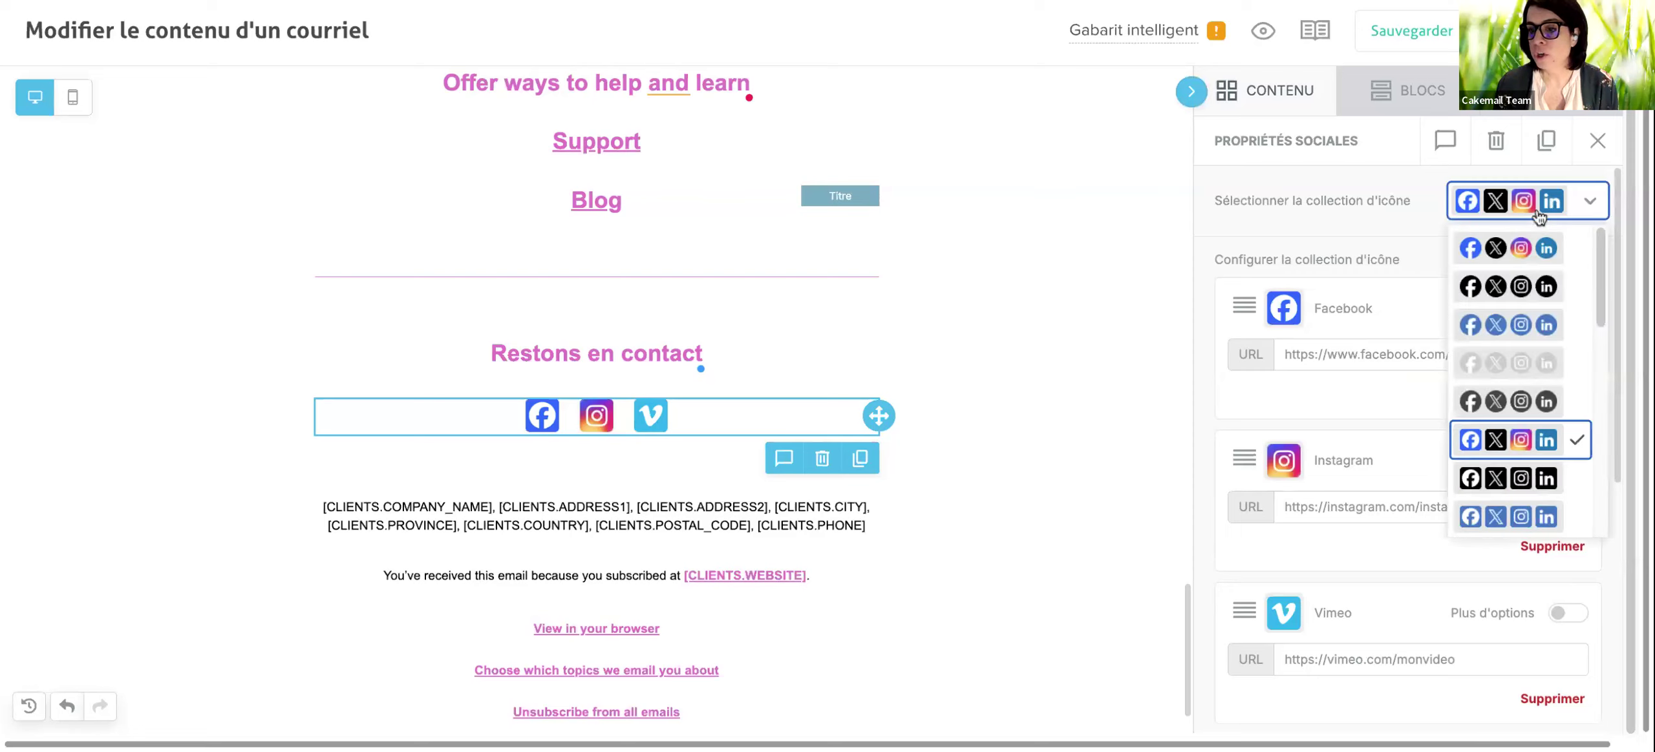
{"action": "left_click", "coordinate": [1512, 368]}
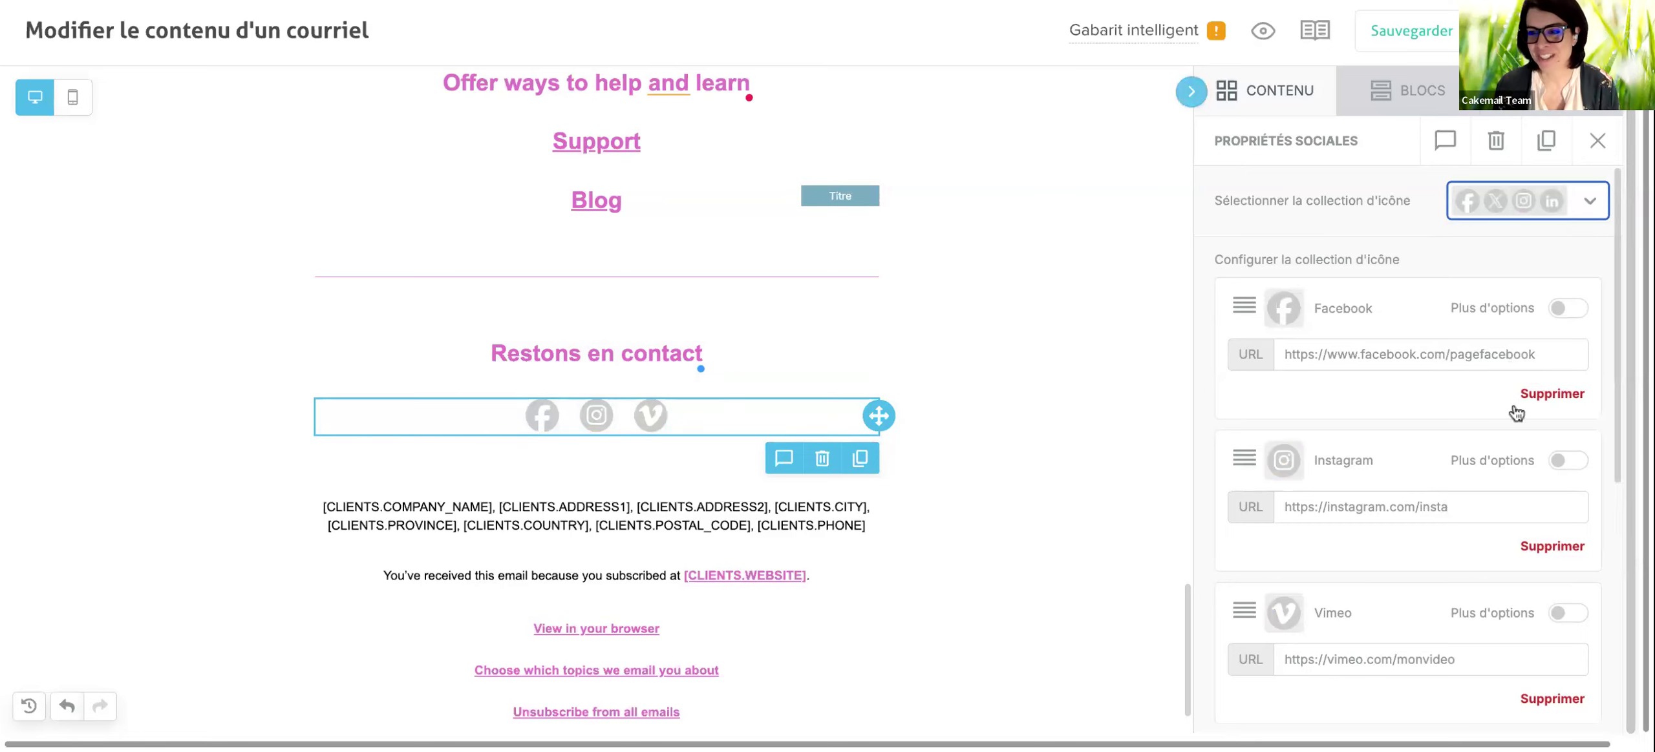
{"action": "scroll", "coordinate": [1512, 411], "scroll_direction": "down", "scroll_amount": 5}
{"action": "scroll", "coordinate": [1515, 414], "scroll_direction": "down", "scroll_amount": 2}
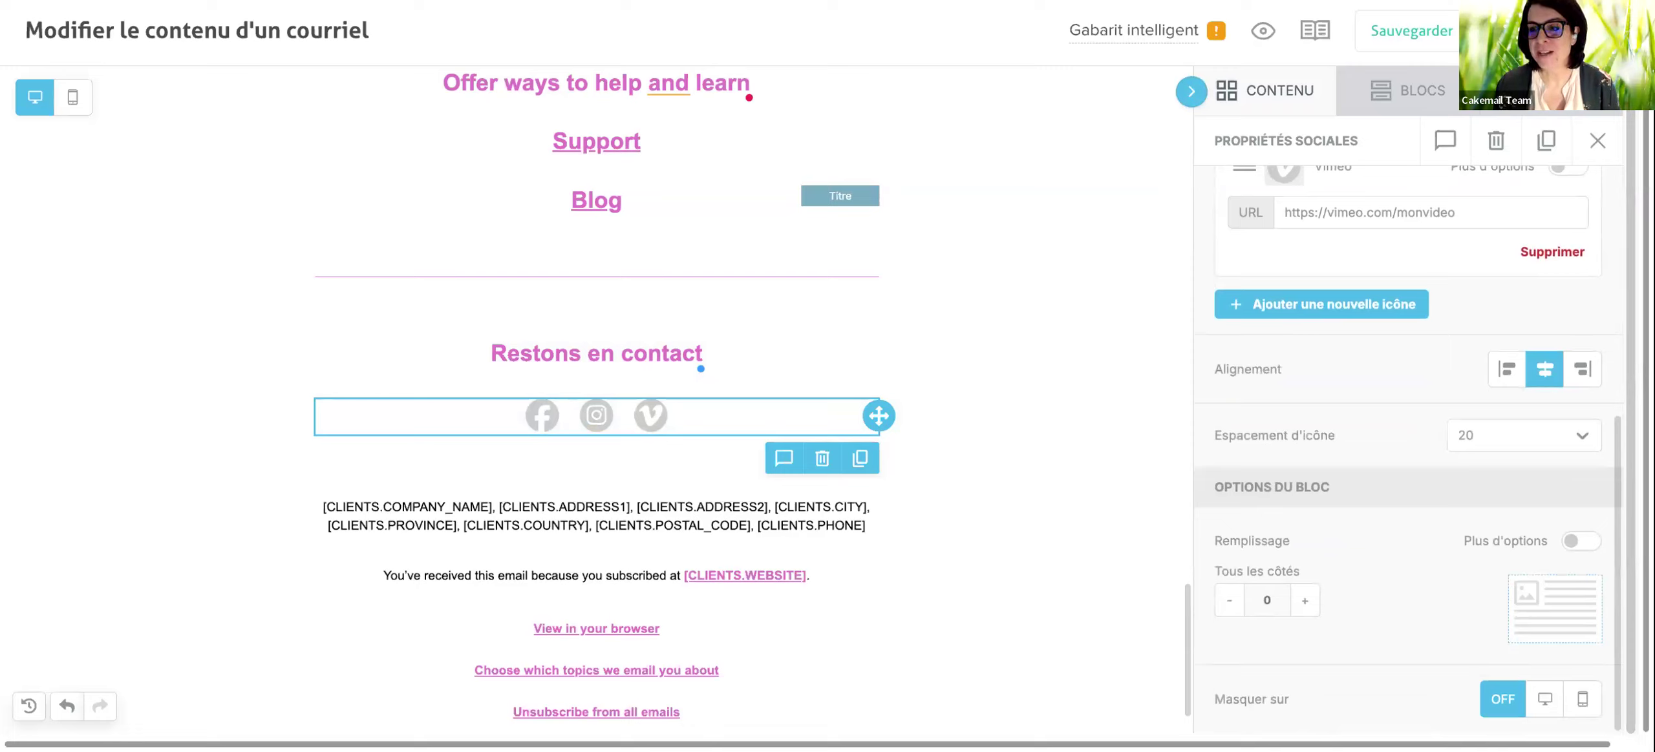
{"action": "left_click", "coordinate": [1527, 435]}
{"action": "left_click", "coordinate": [1416, 396]}
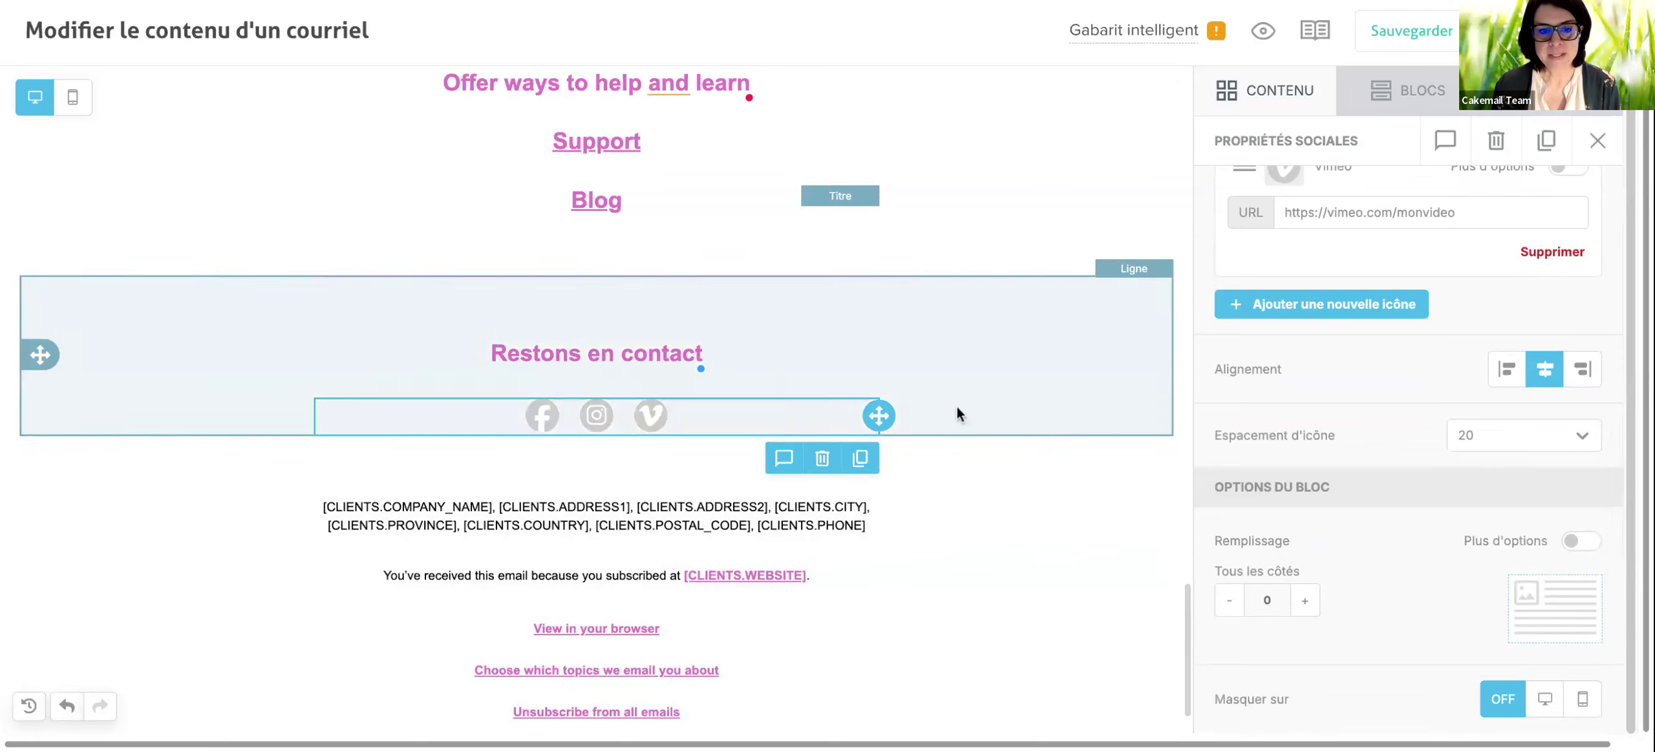
Start saving the "Restons en contact" row as a reusable row named "medias sociaux".
{"action": "left_click", "coordinate": [957, 409]}
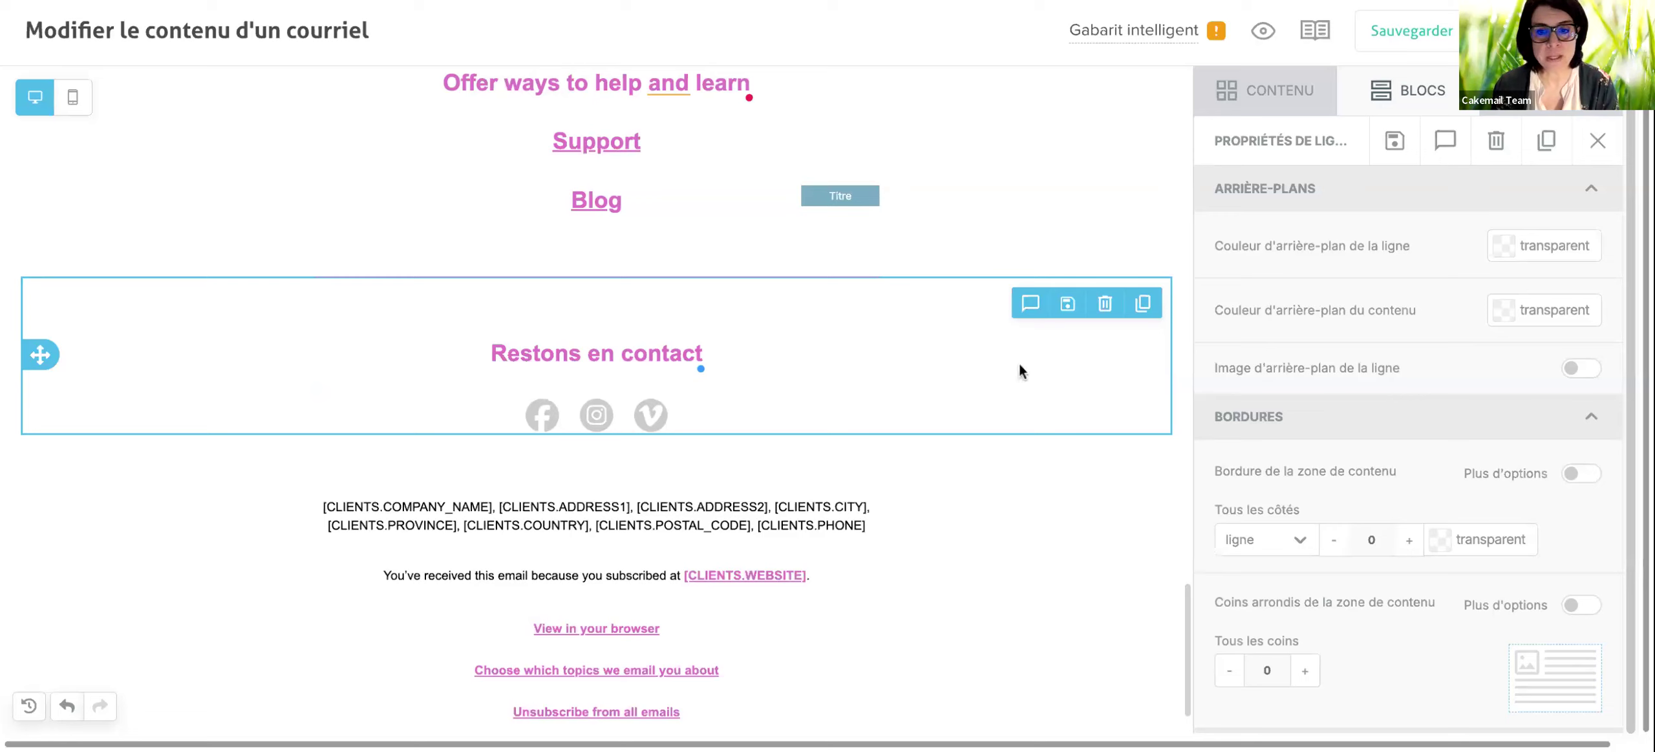
{"action": "left_click", "coordinate": [1076, 310]}
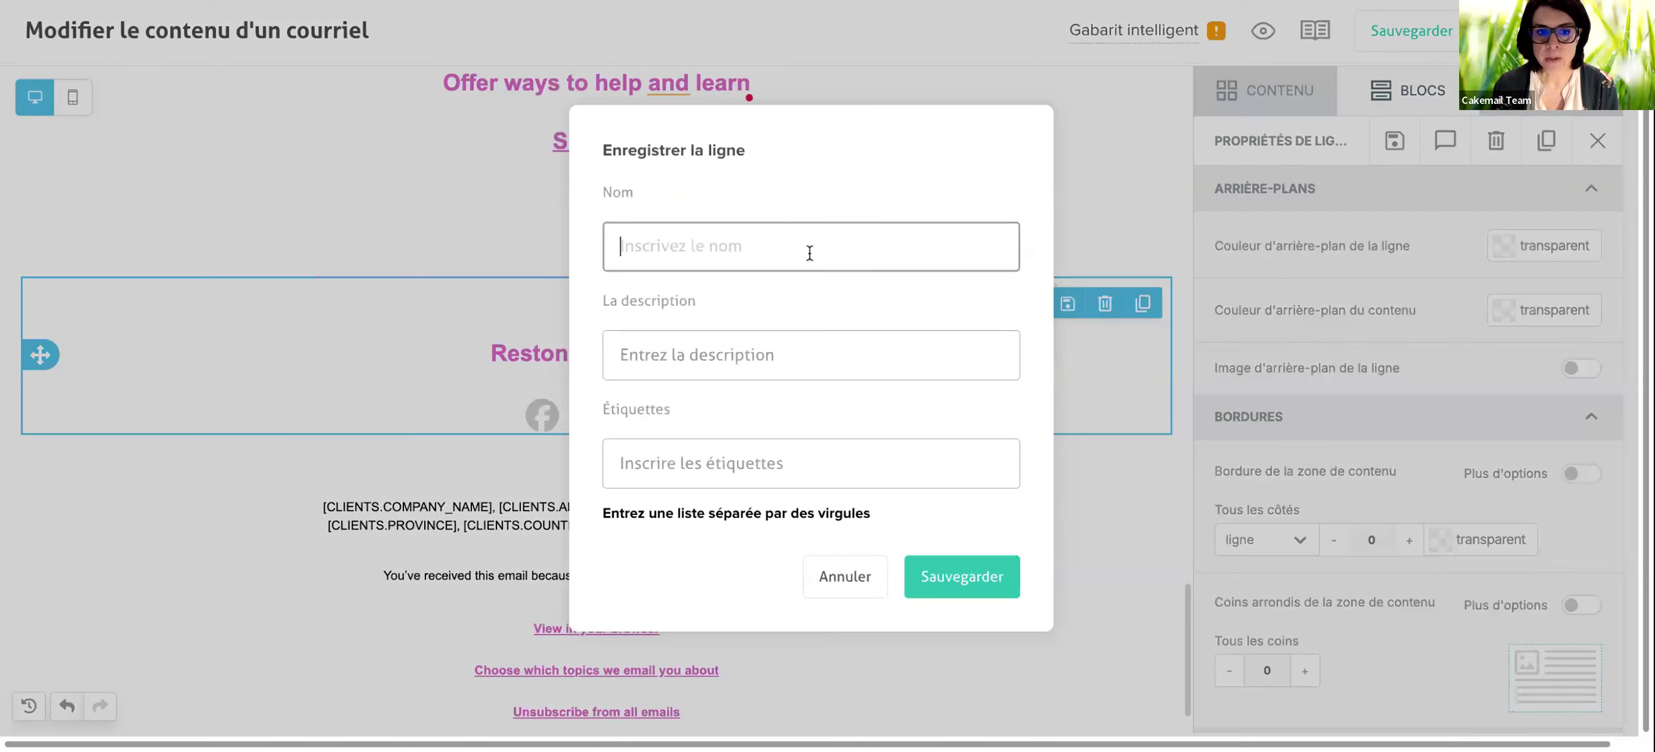
{"action": "left_click", "coordinate": [809, 252]}
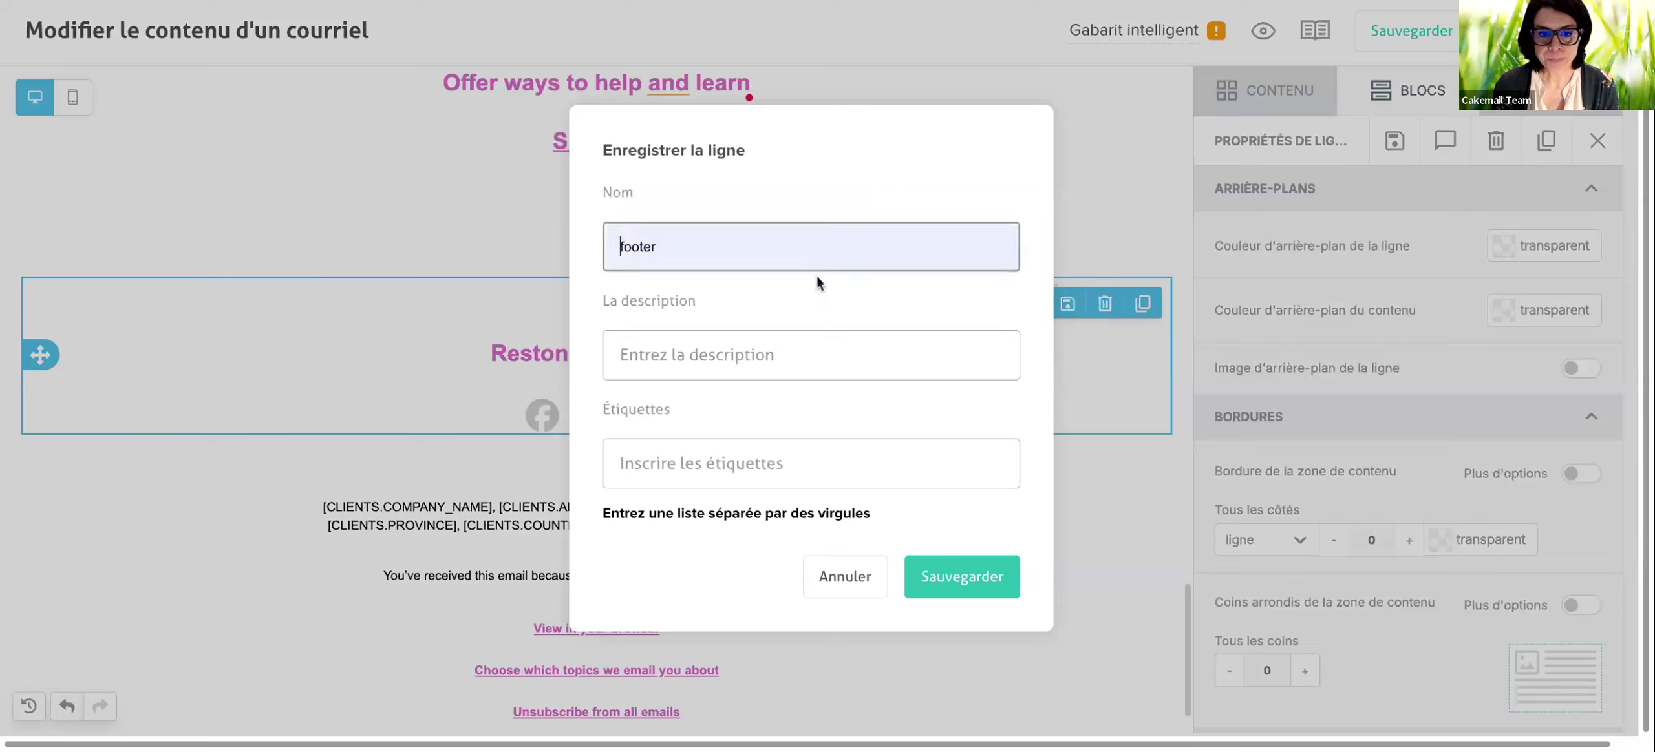
{"action": "type", "text": "me"}
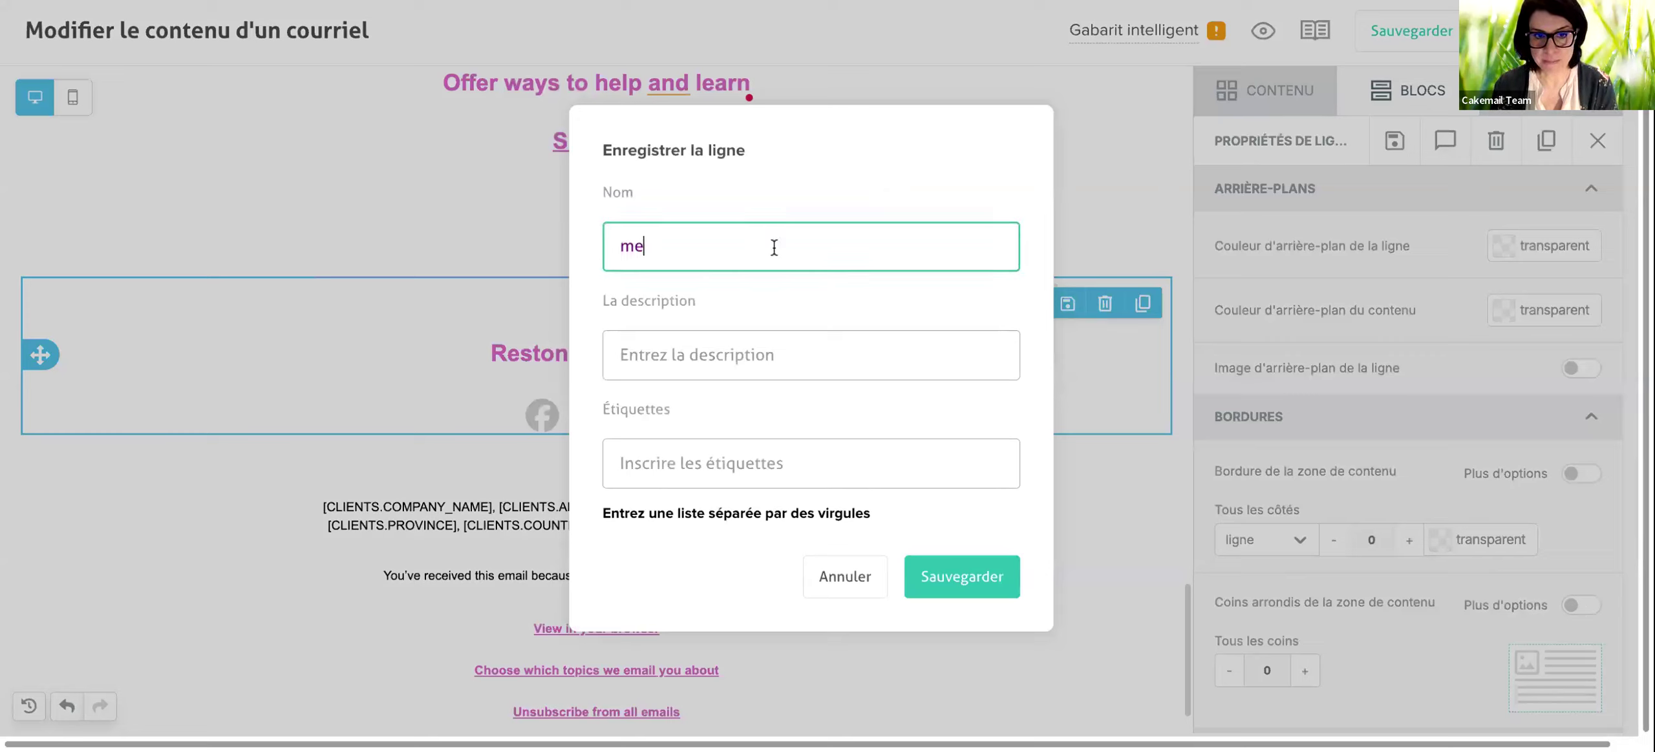
{"action": "type", "text": "dias soc"}
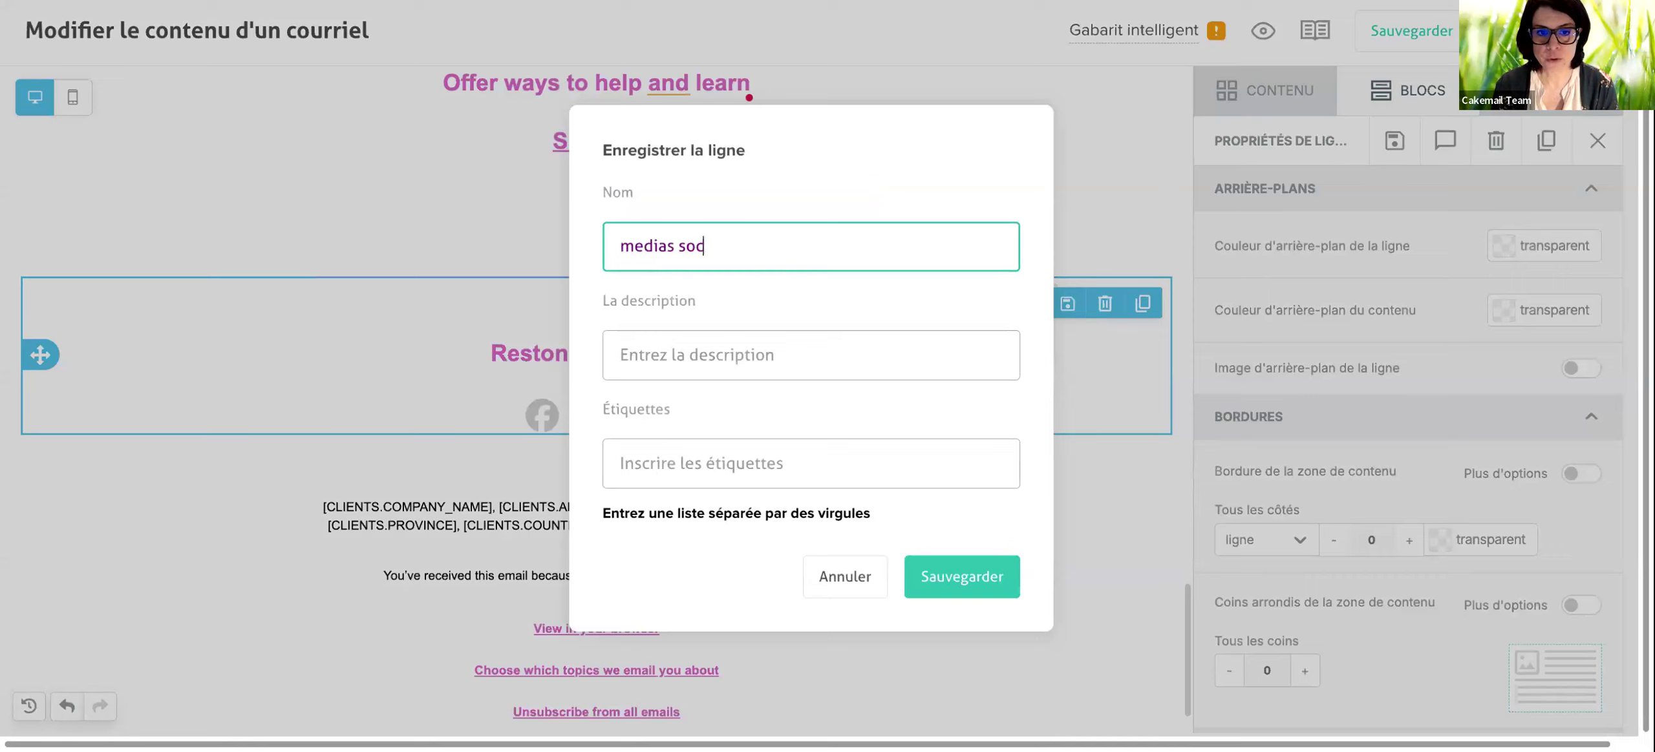
{"action": "type", "text": "iaux"}
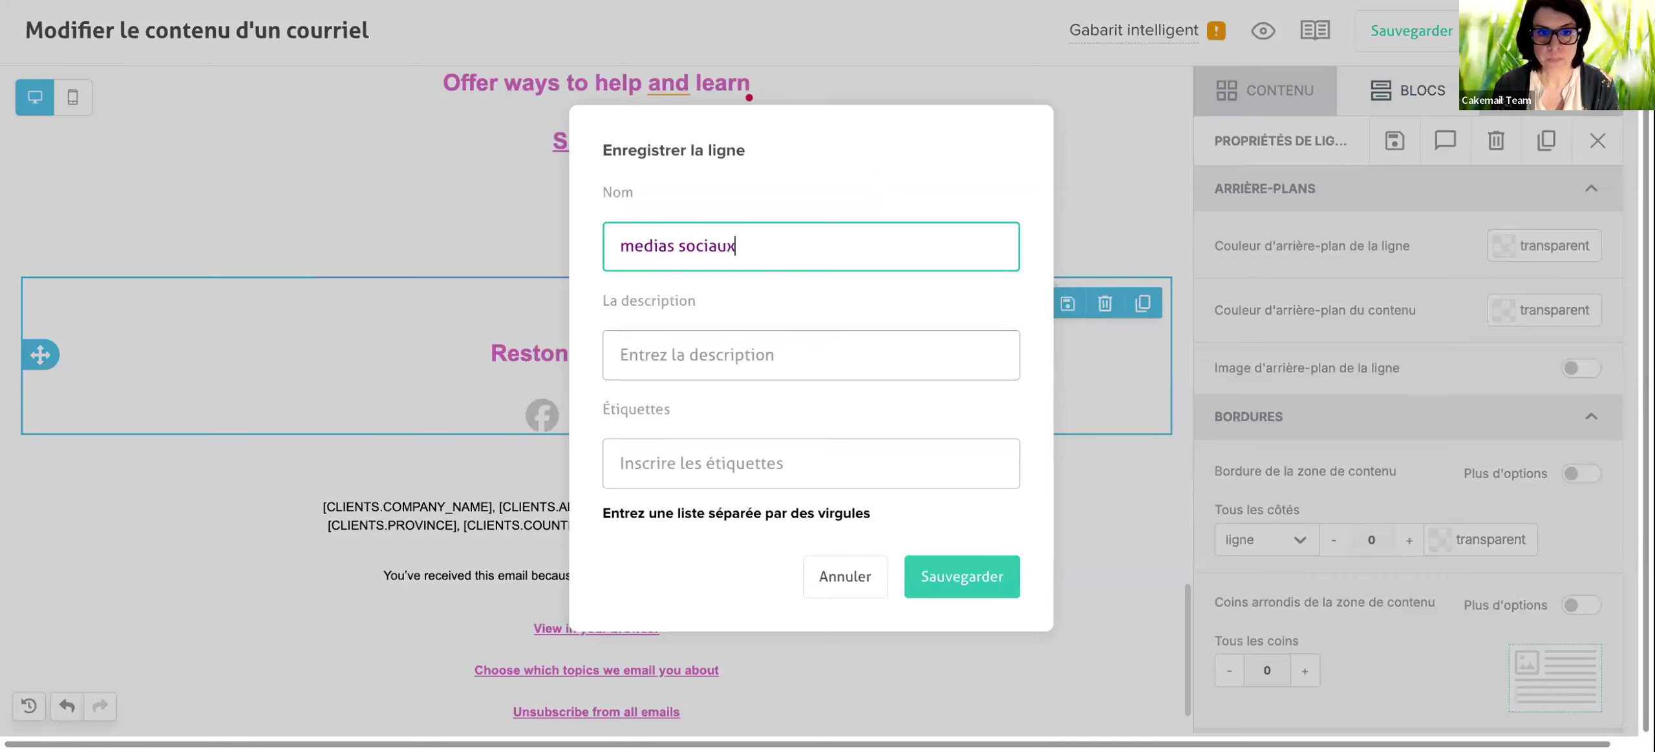
Enter "medias sociaux gris" as the description of the saved row.
{"action": "left_click", "coordinate": [750, 341]}
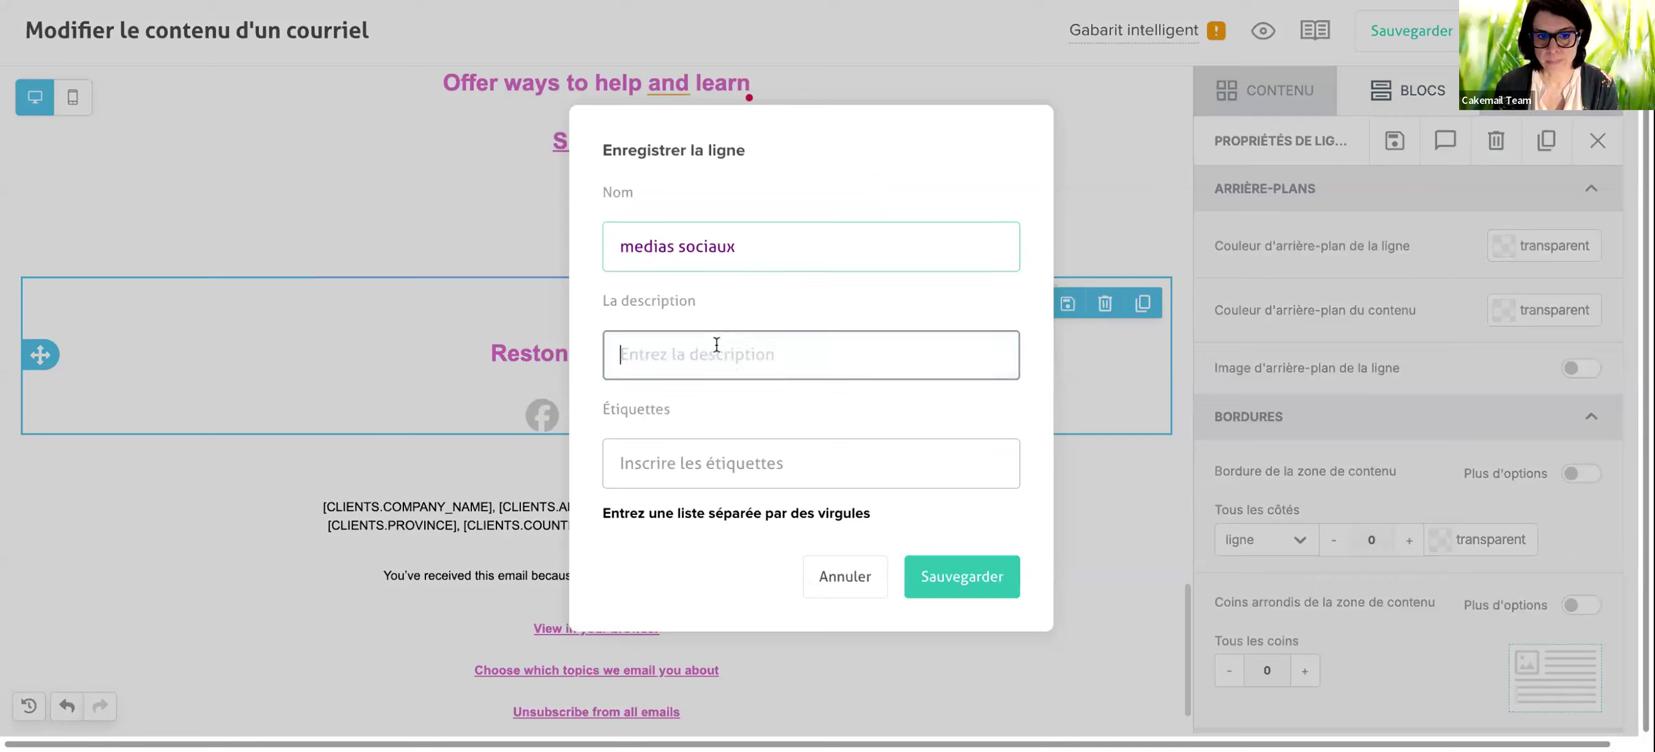
{"action": "type", "text": "medias"}
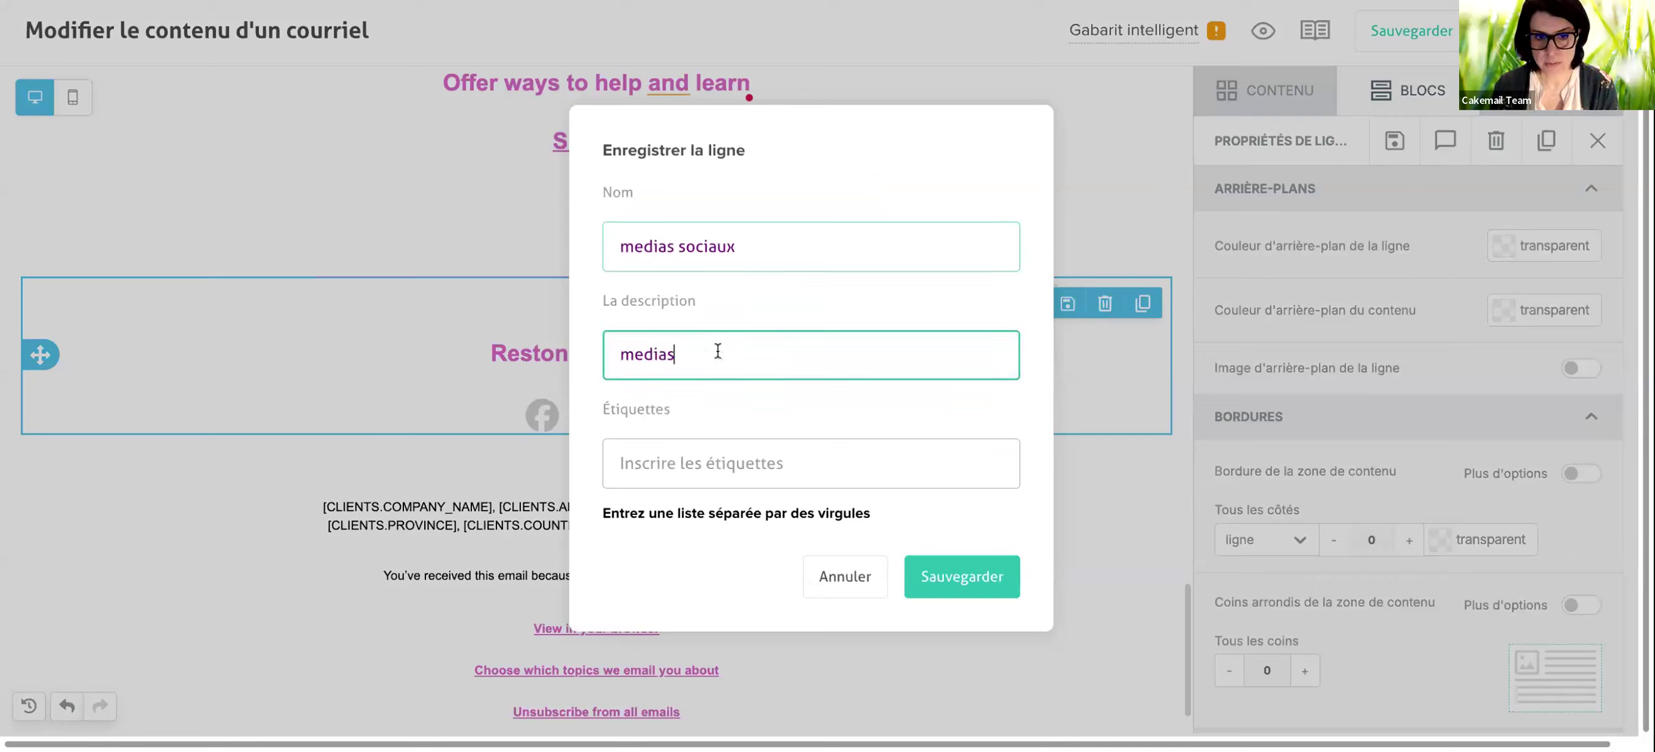
{"action": "left_click", "coordinate": [705, 381]}
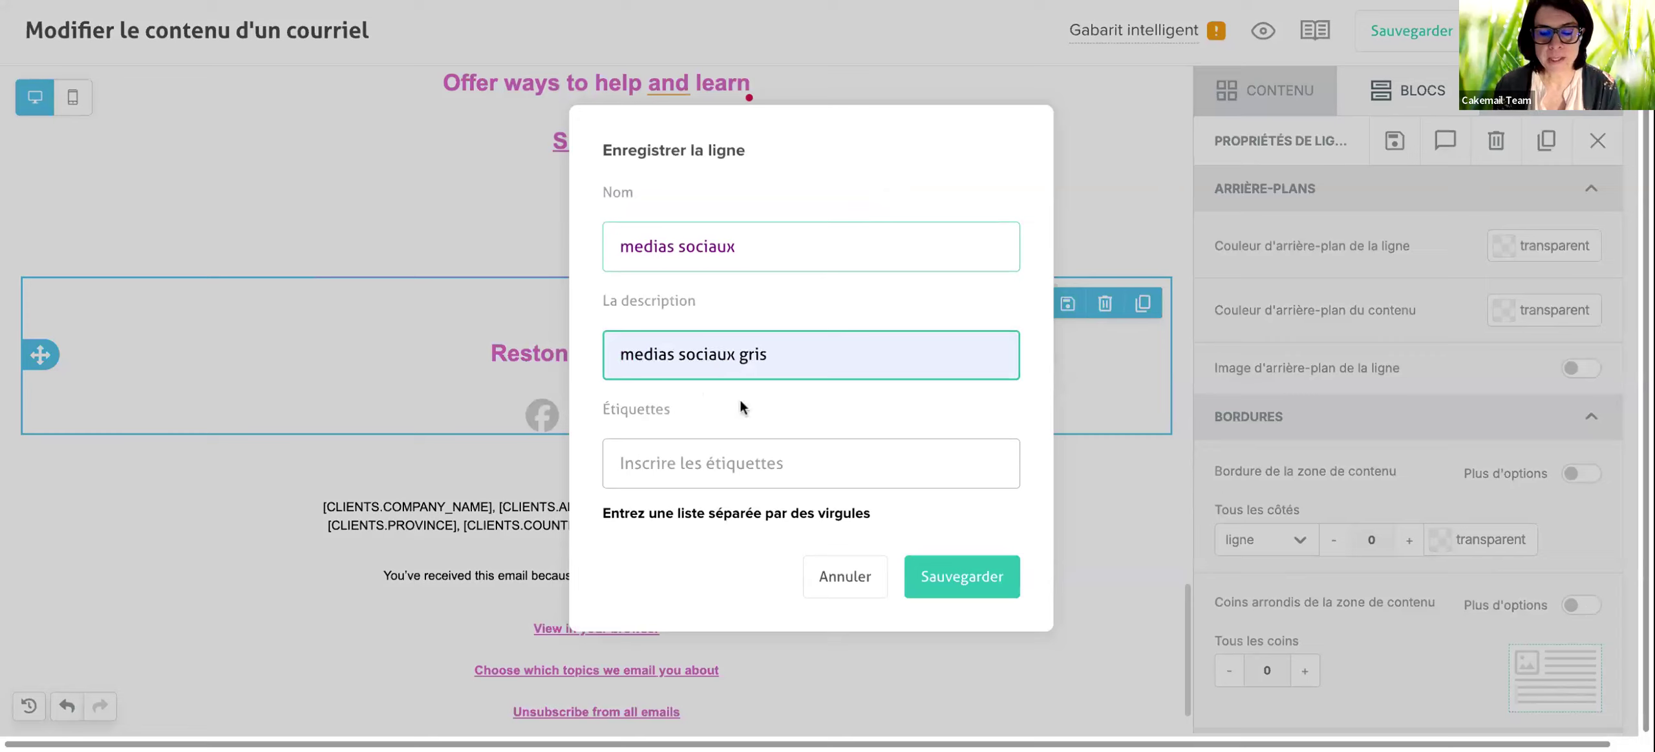
Enter the tags "facebook, medias, instagram, whatsapp, gris" for the saved row.
{"action": "left_click", "coordinate": [712, 464]}
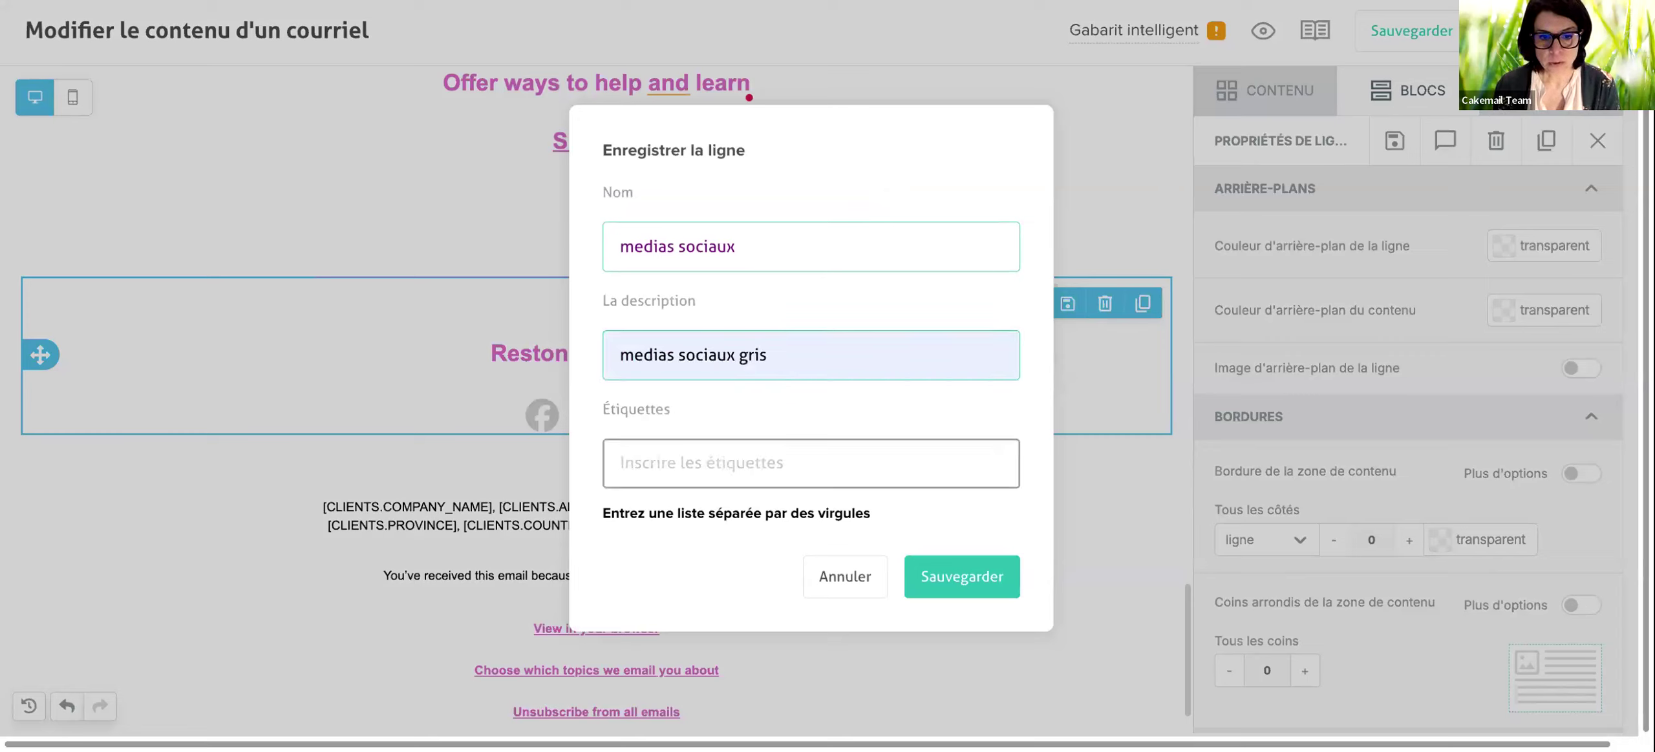
{"action": "type", "text": "me"}
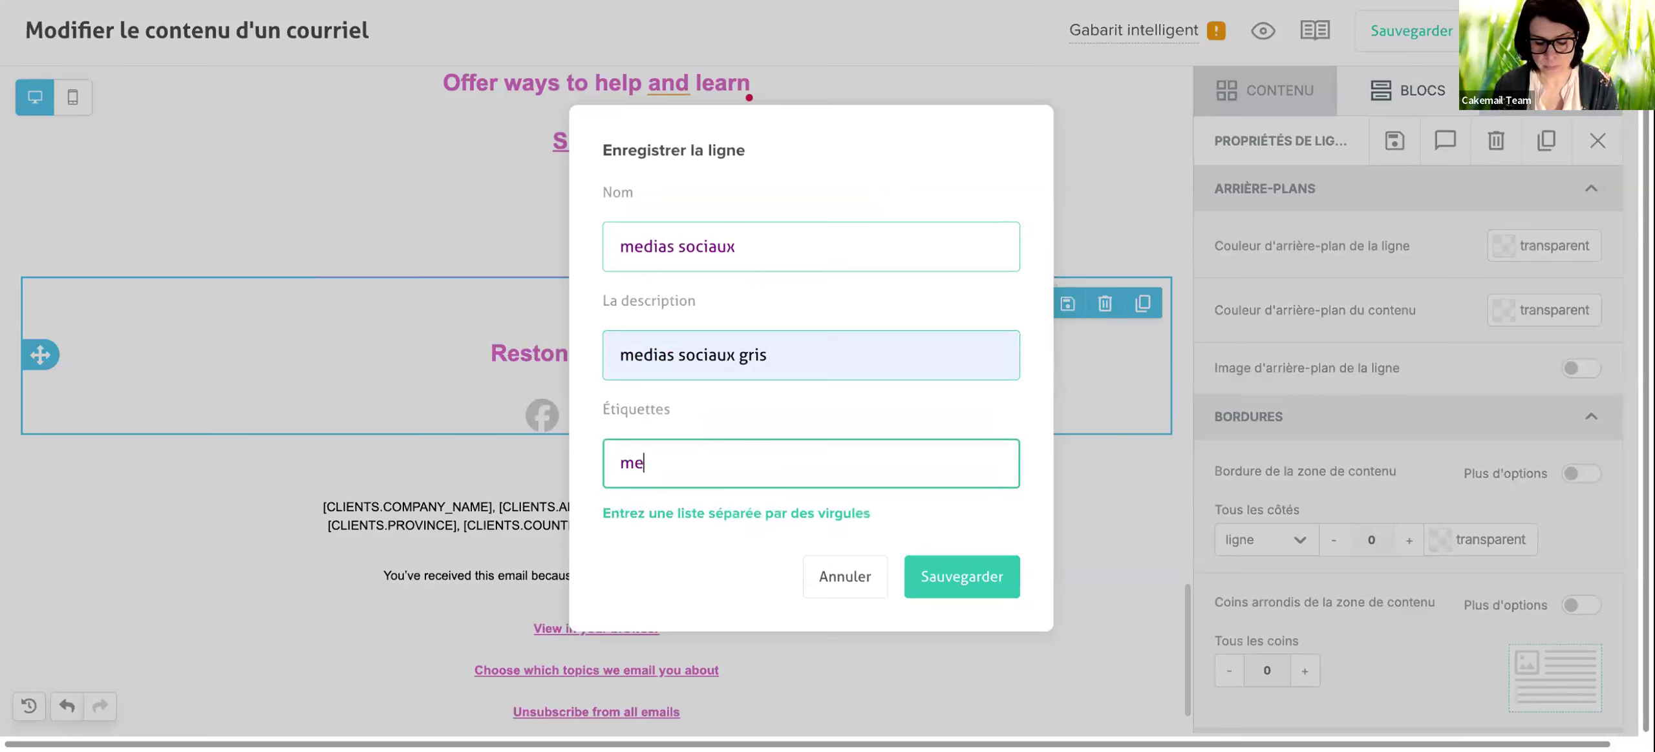
{"action": "key", "text": "BackSpace"}
{"action": "key", "text": "BackSpace"}
{"action": "type", "text": "facebook, medias, instagram, whatsapp, gris"}
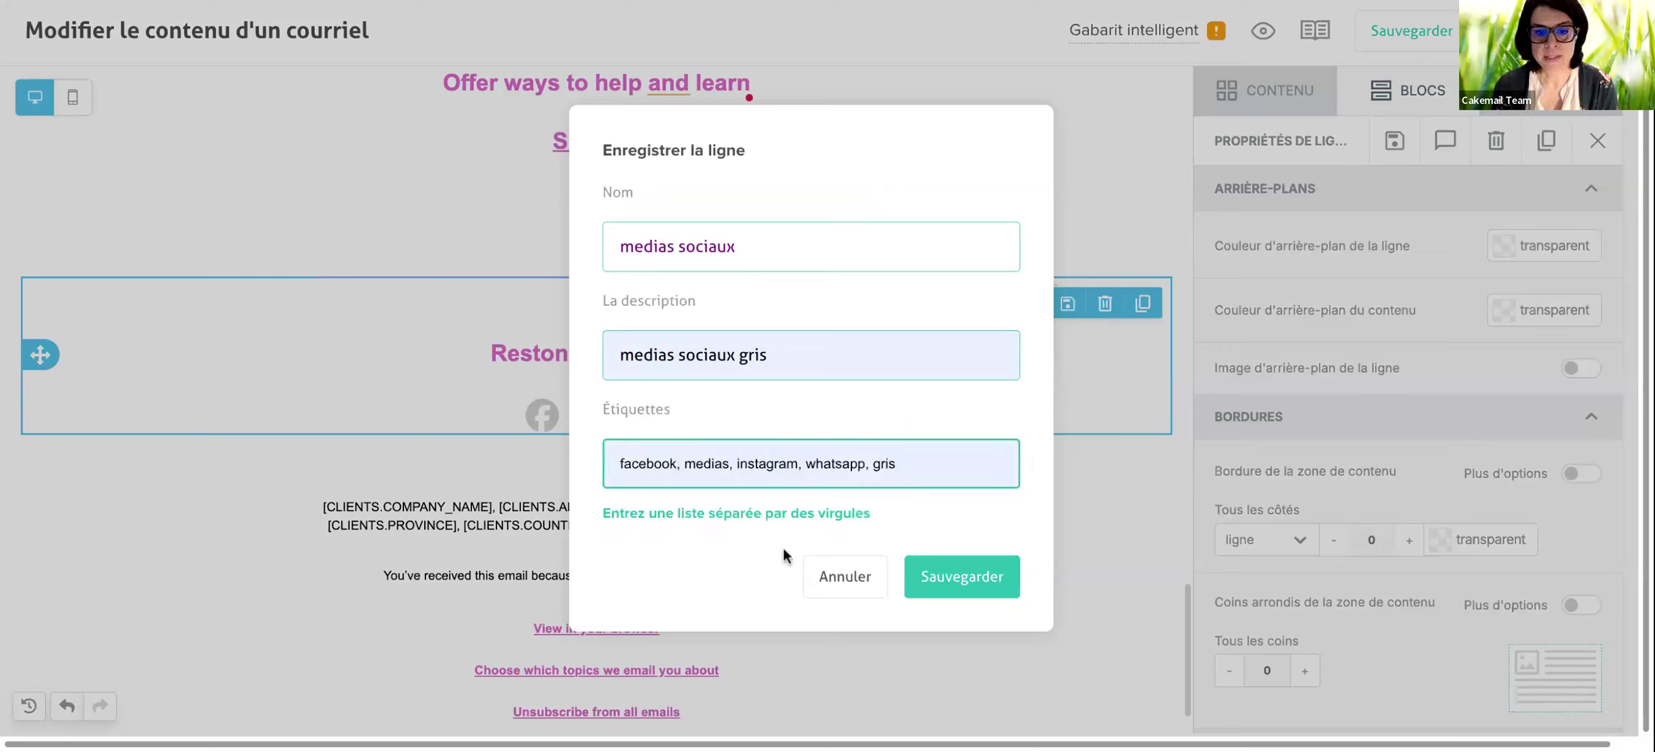
{"action": "left_click", "coordinate": [783, 548]}
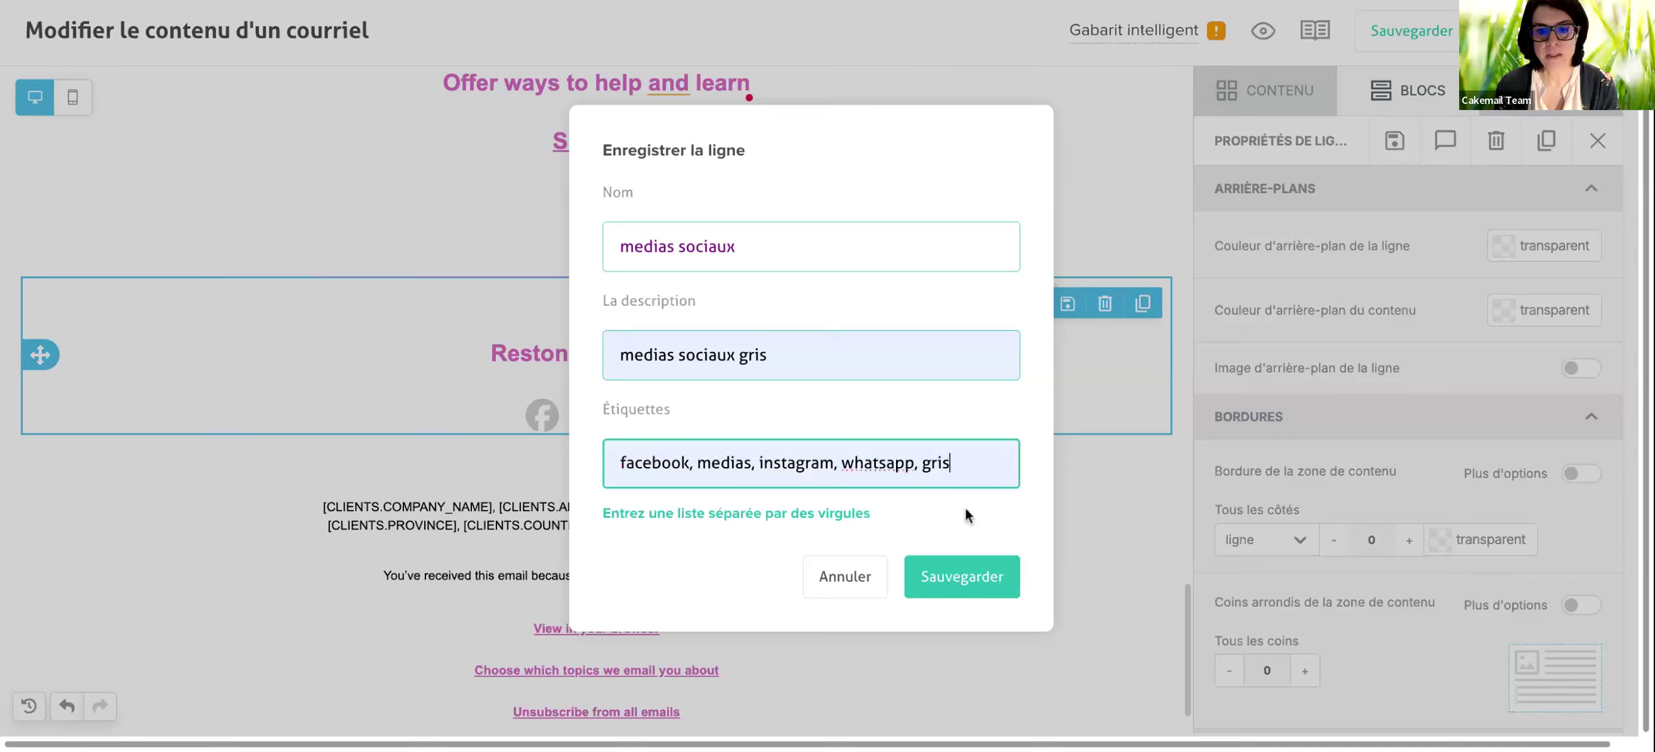
Save the "medias sociaux" row, and insert a copy from the saved rows above the existing "Restons en contact" row.
{"action": "left_click", "coordinate": [957, 575]}
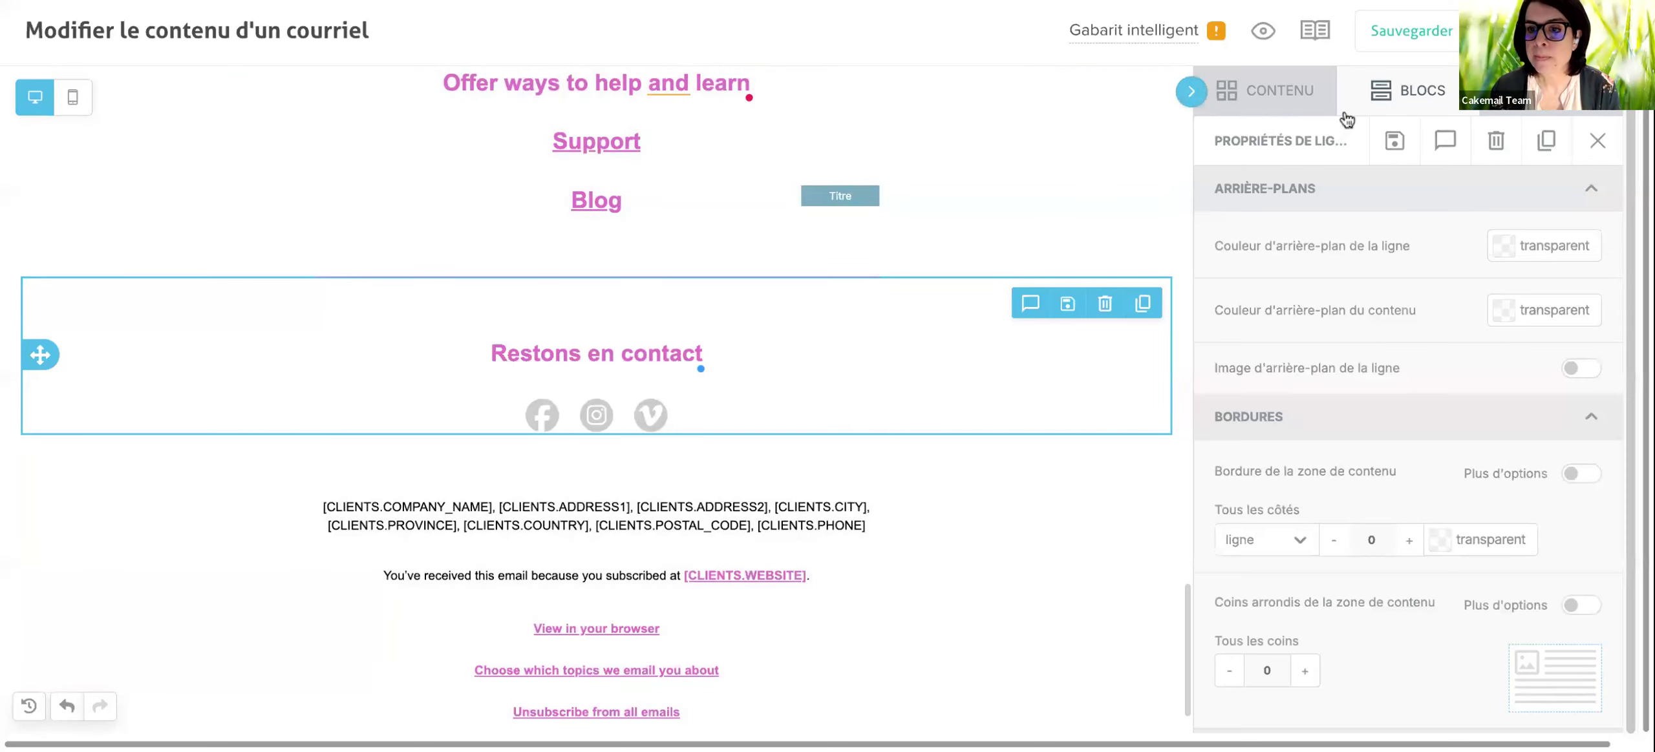
{"action": "left_click", "coordinate": [1403, 103]}
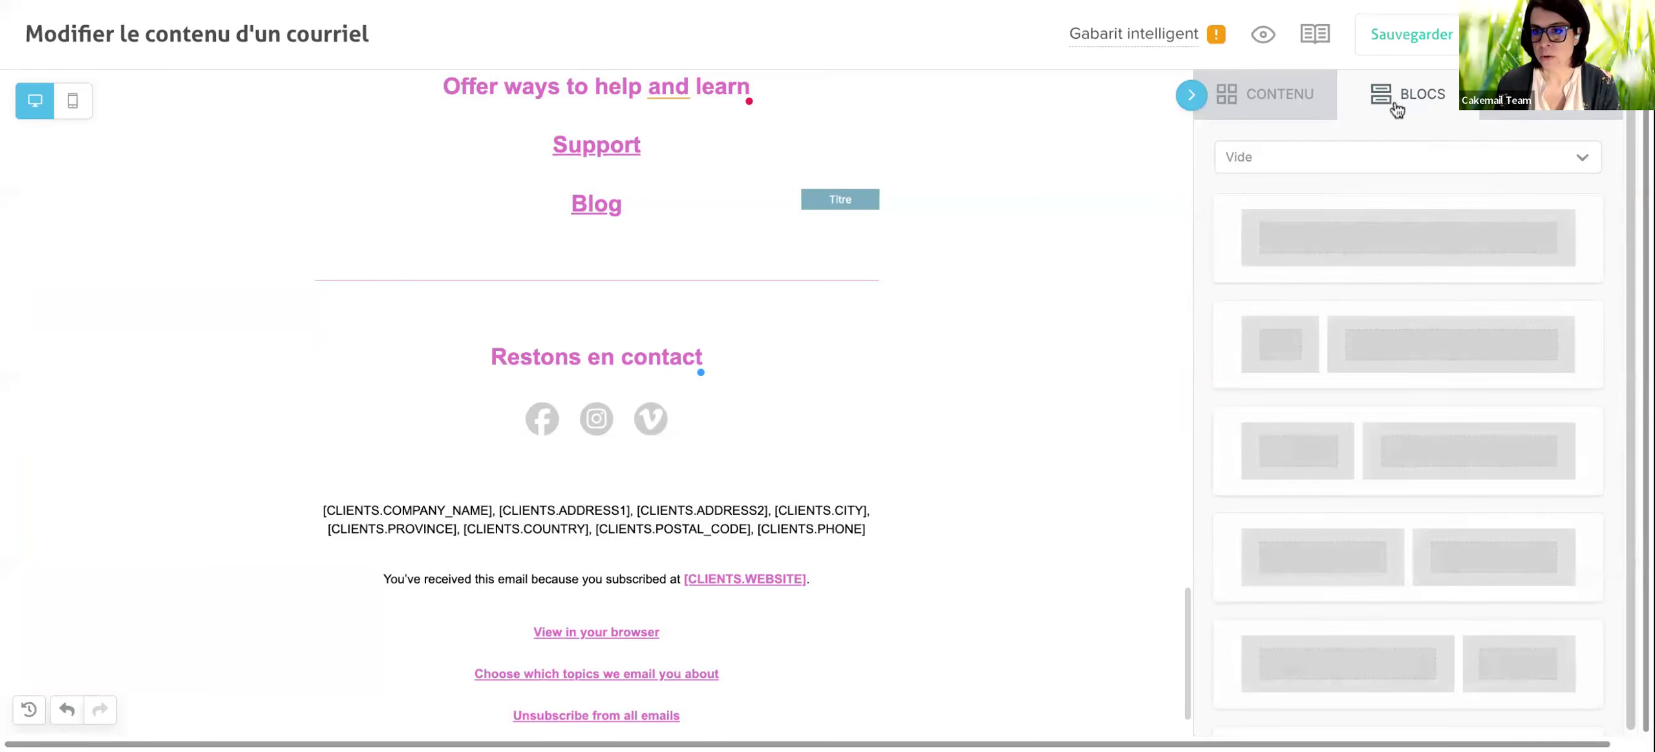
{"action": "left_click", "coordinate": [1382, 160]}
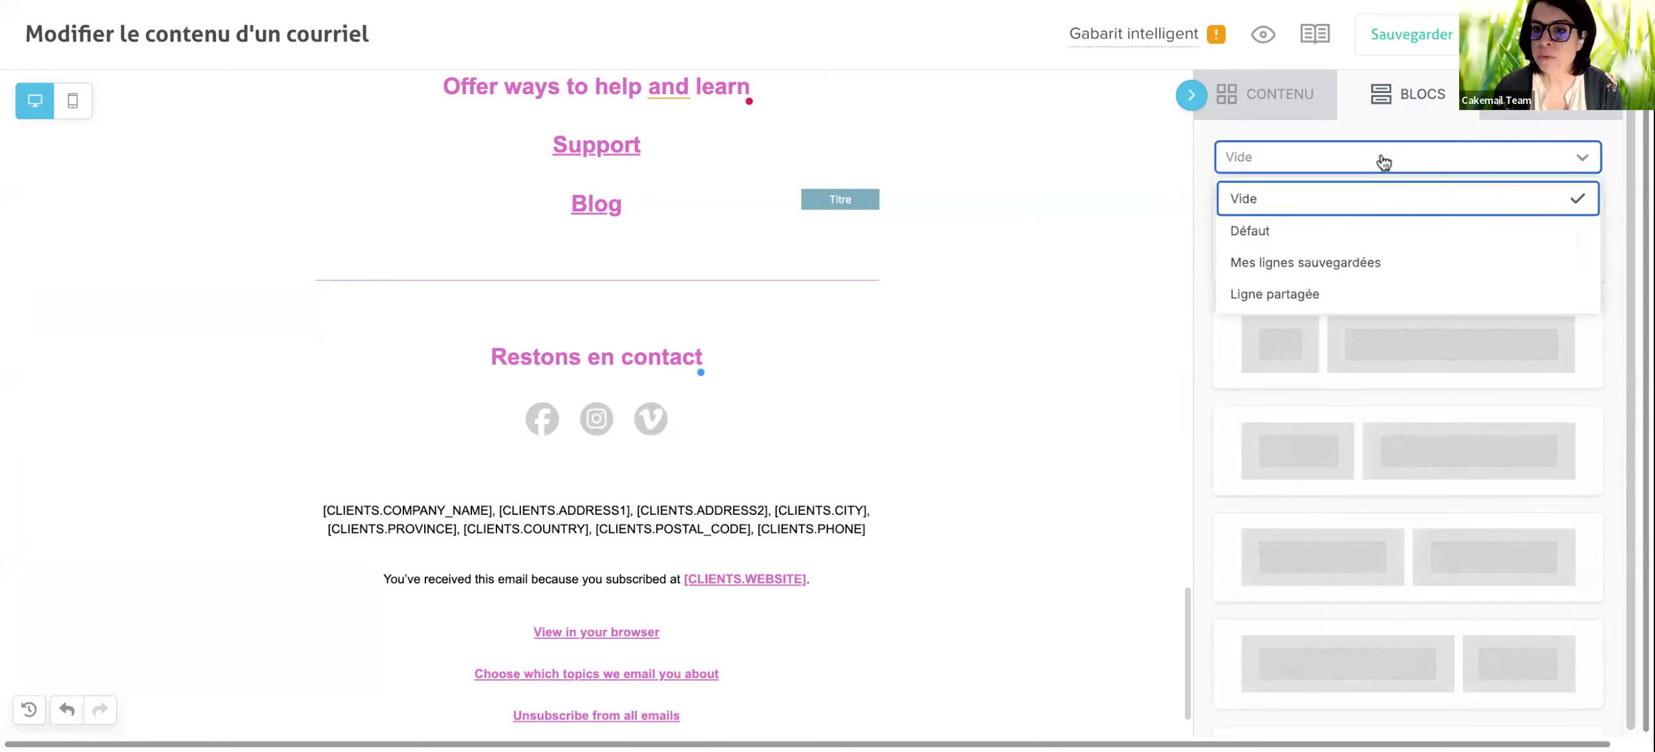
{"action": "left_click", "coordinate": [1375, 263]}
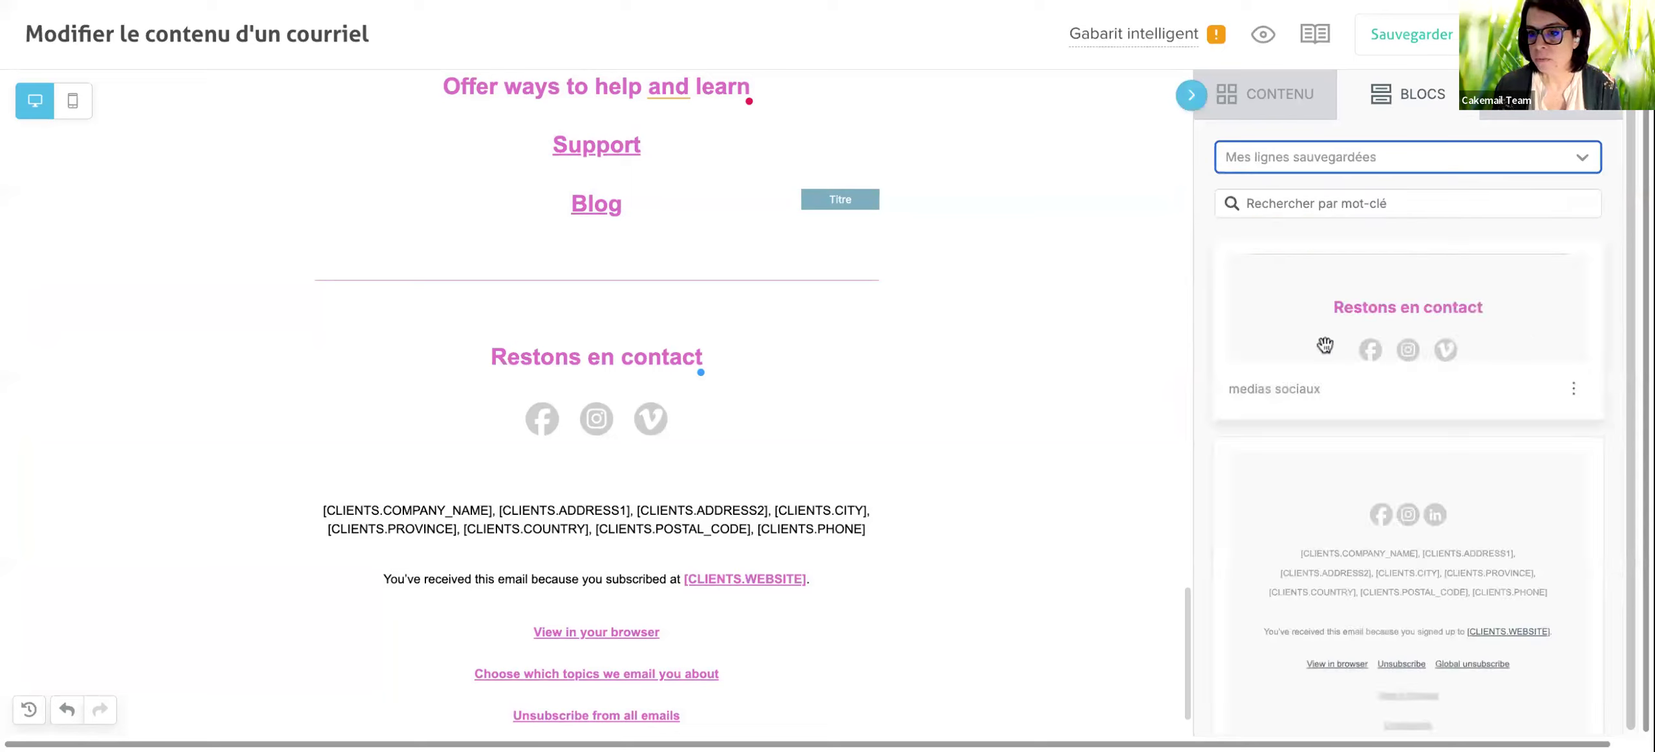
{"action": "left_click_drag", "start_coordinate": [1504, 305], "coordinate": [1039, 299]}
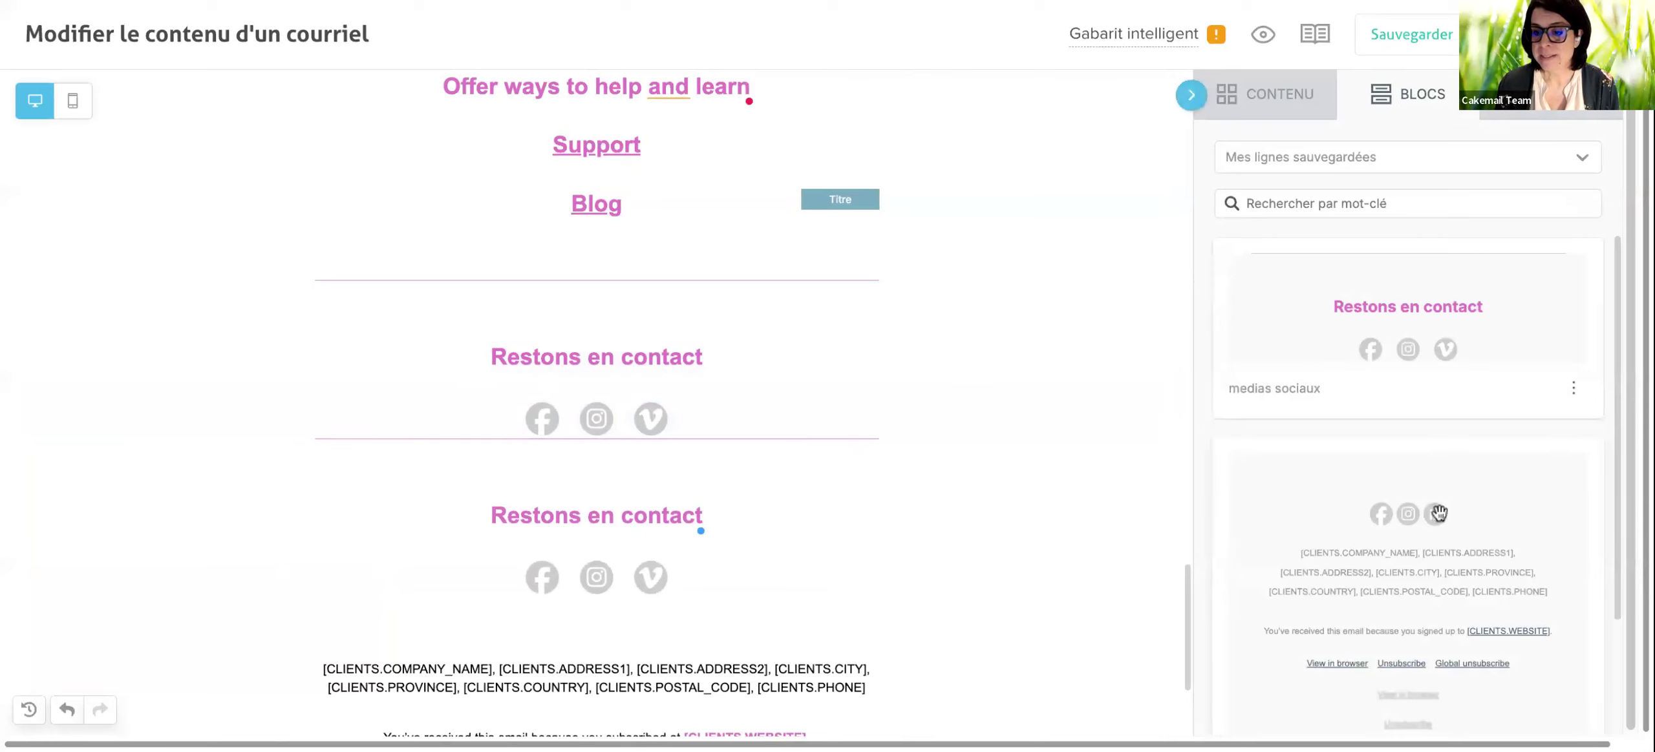
Examine the saved "footer" row and the properties of the email's own footer row.
{"action": "scroll", "coordinate": [1439, 513], "scroll_direction": "down", "scroll_amount": 3}
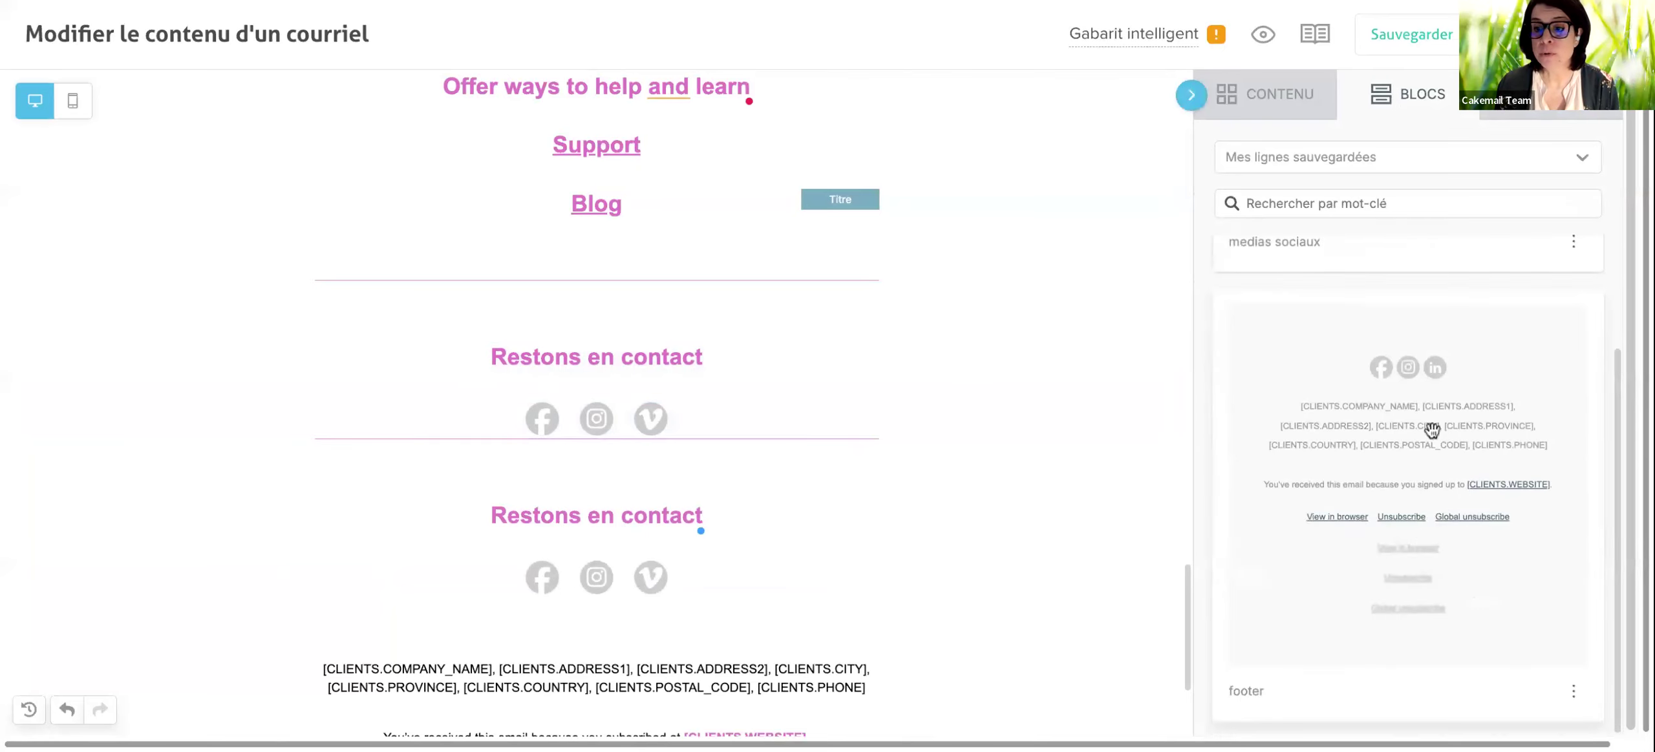
{"action": "scroll", "coordinate": [959, 554], "scroll_direction": "down", "scroll_amount": 4}
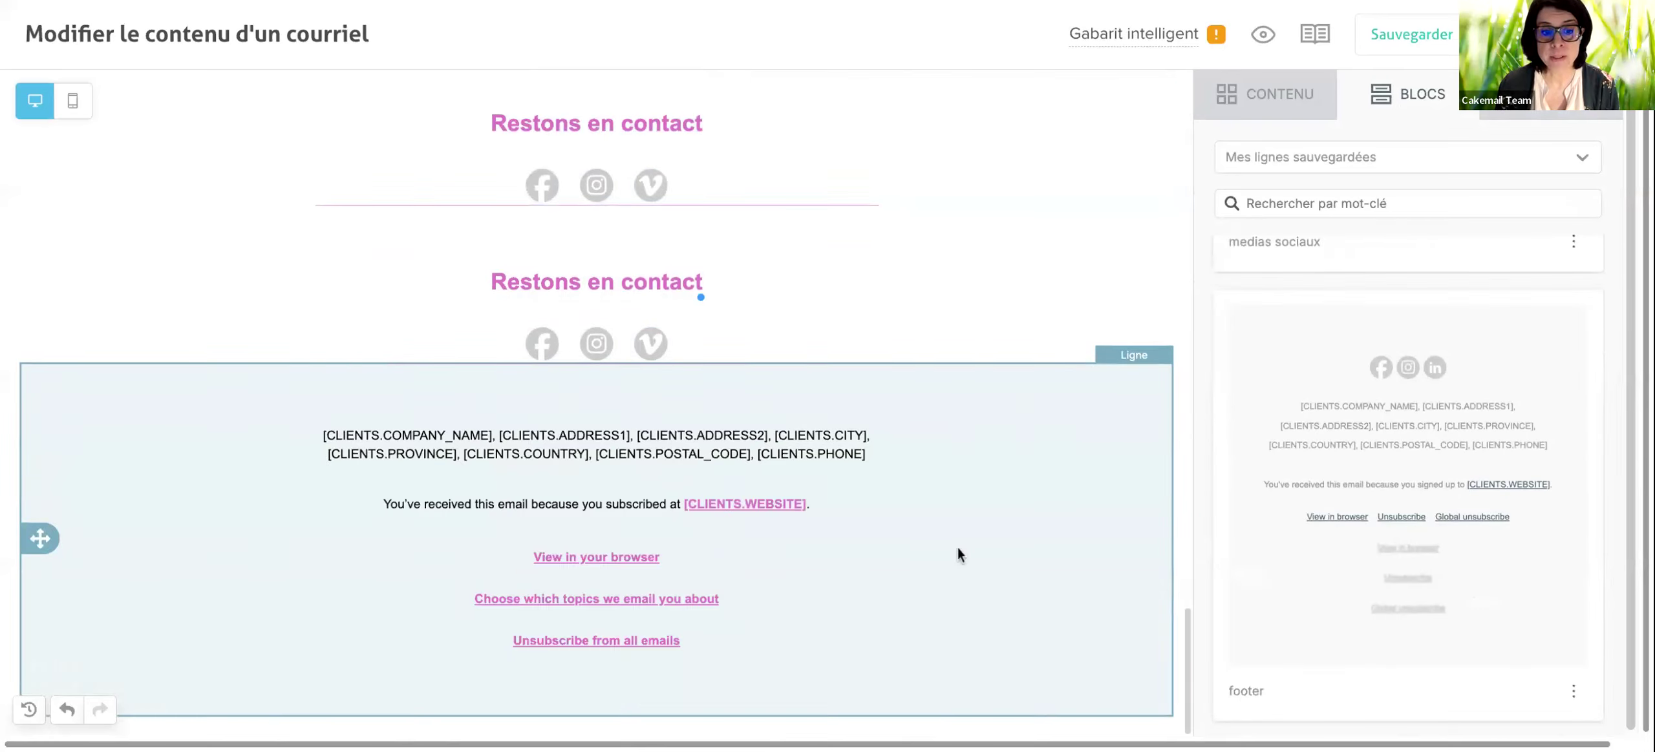
{"action": "left_click", "coordinate": [987, 451]}
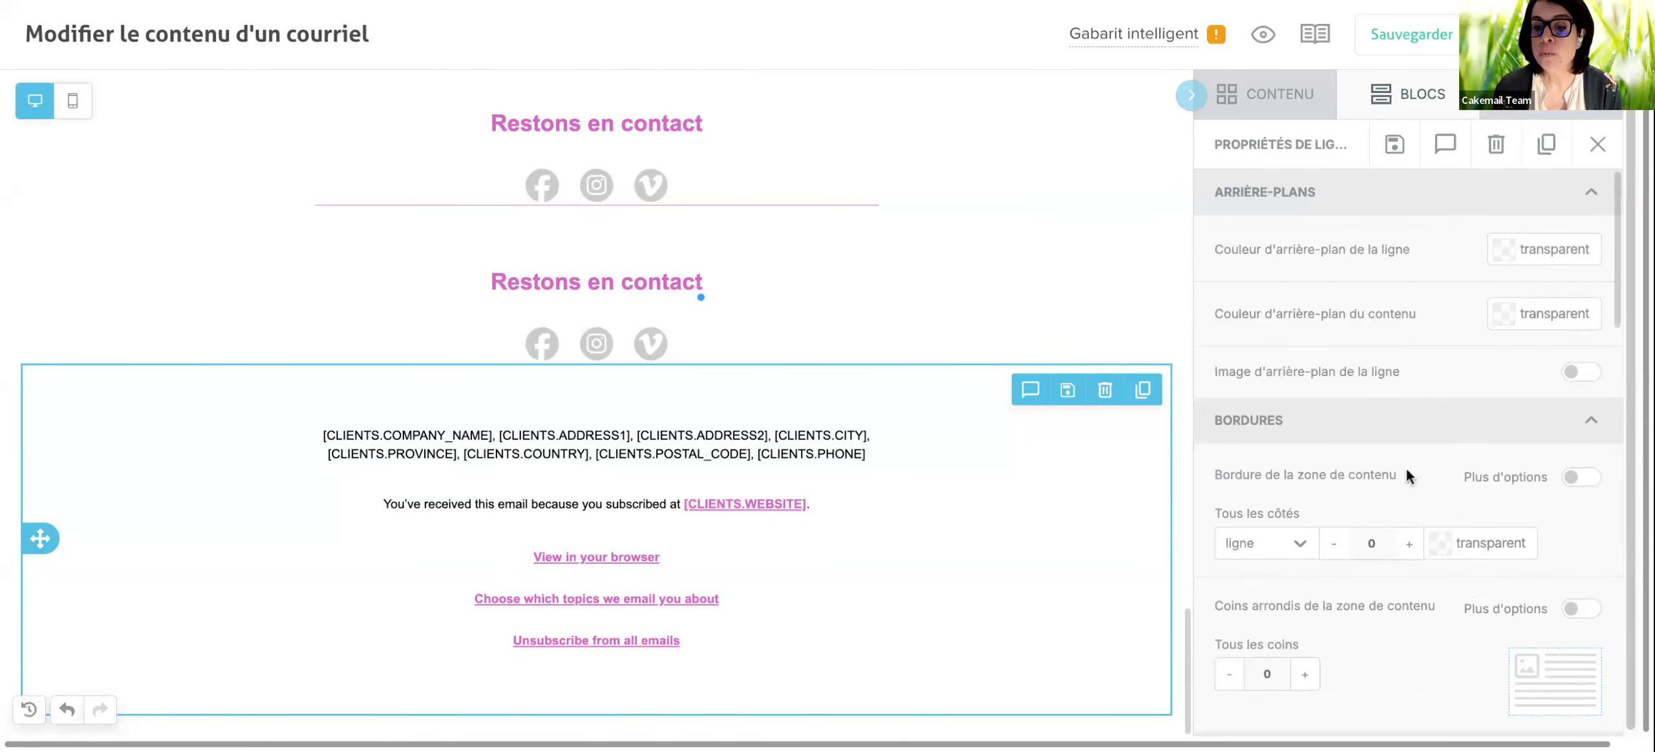
{"action": "scroll", "coordinate": [1403, 494], "scroll_direction": "down", "scroll_amount": 4}
{"action": "scroll", "coordinate": [1403, 502], "scroll_direction": "down", "scroll_amount": 1}
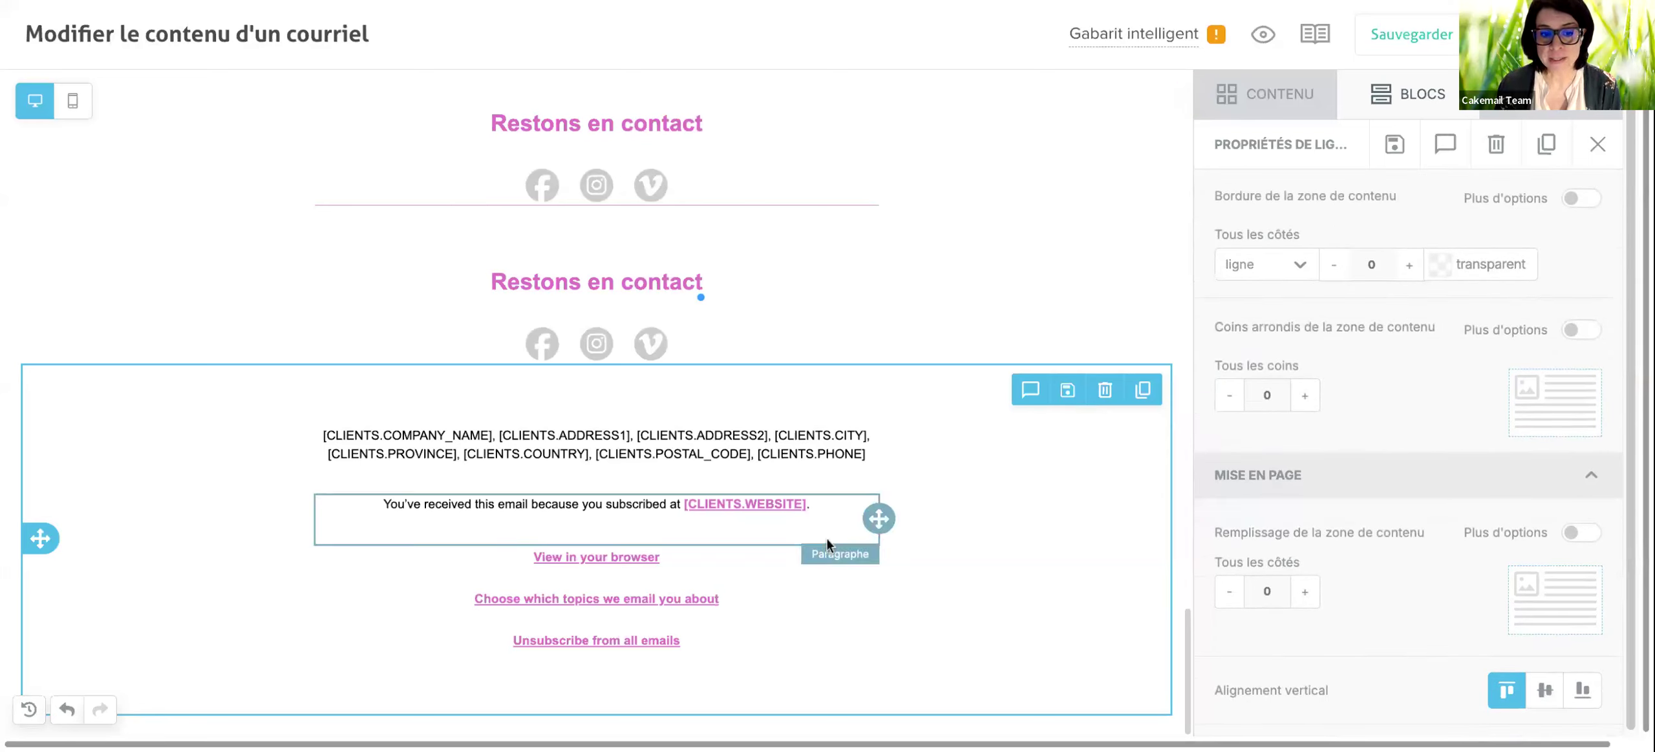
{"action": "left_click", "coordinate": [1394, 94]}
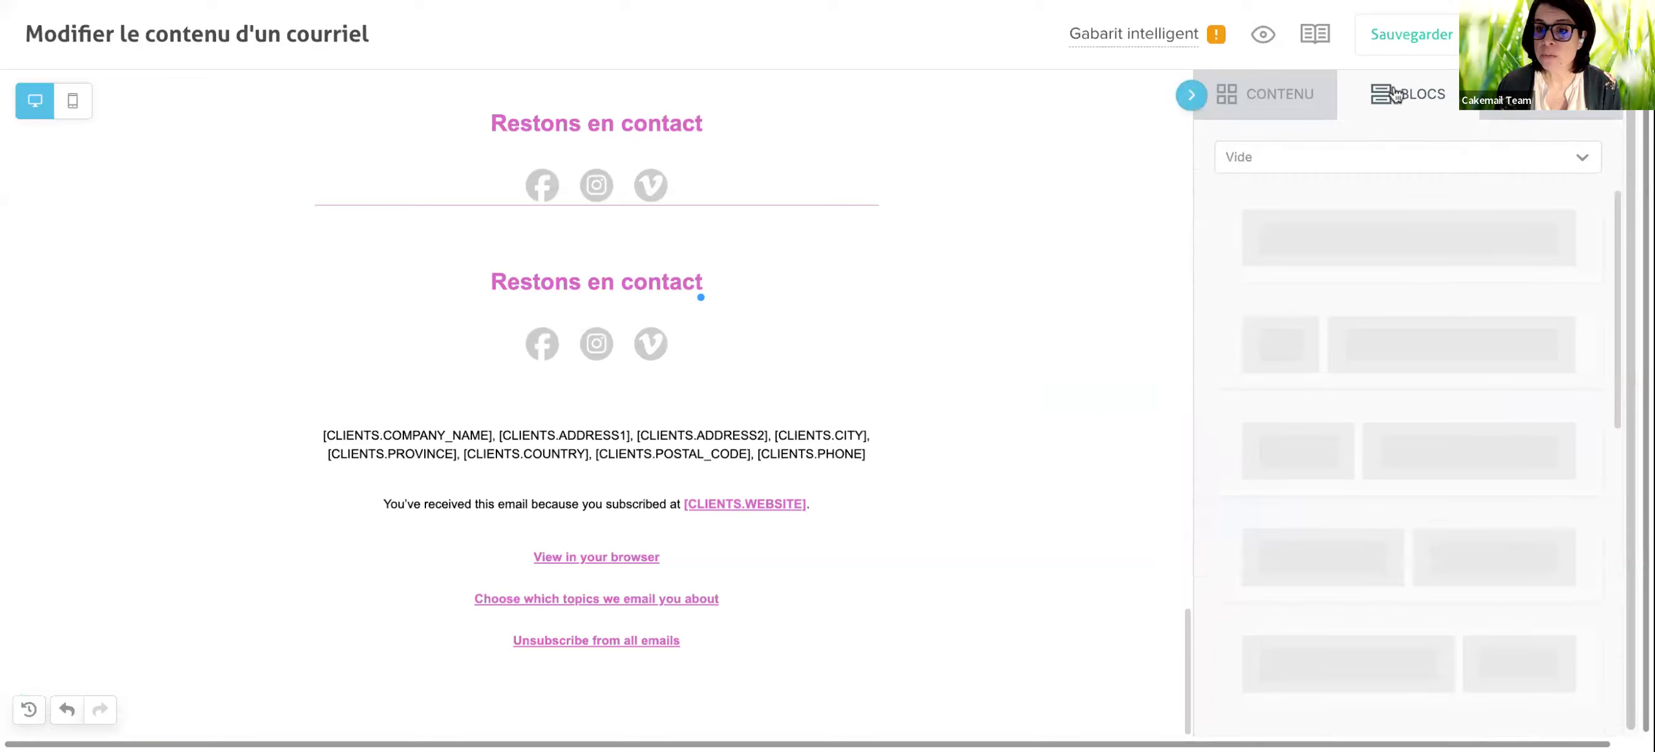
{"action": "left_click", "coordinate": [1377, 158]}
{"action": "left_click", "coordinate": [1360, 279]}
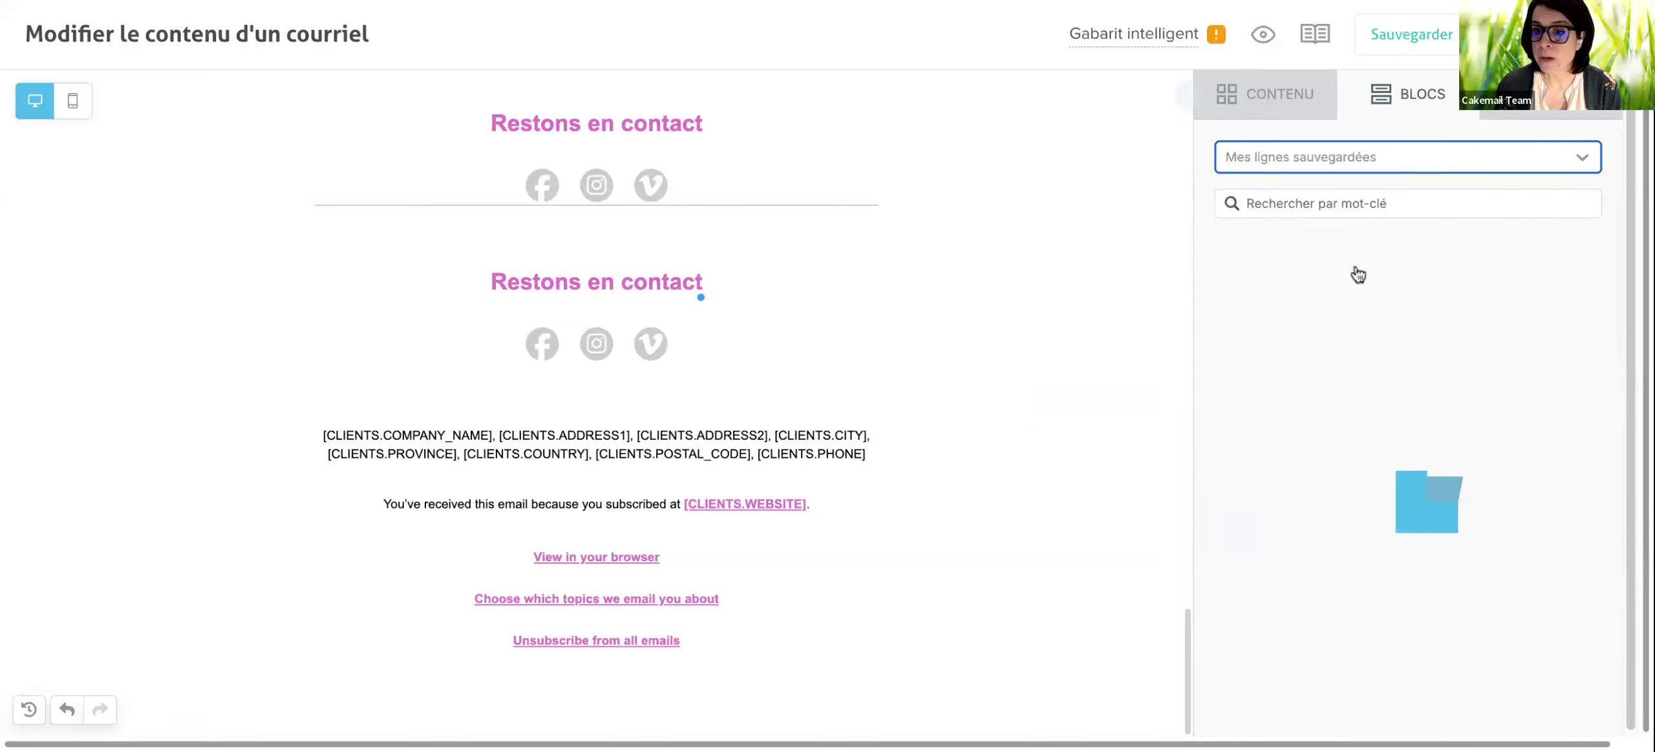
{"action": "scroll", "coordinate": [1479, 485], "scroll_direction": "down", "scroll_amount": 3}
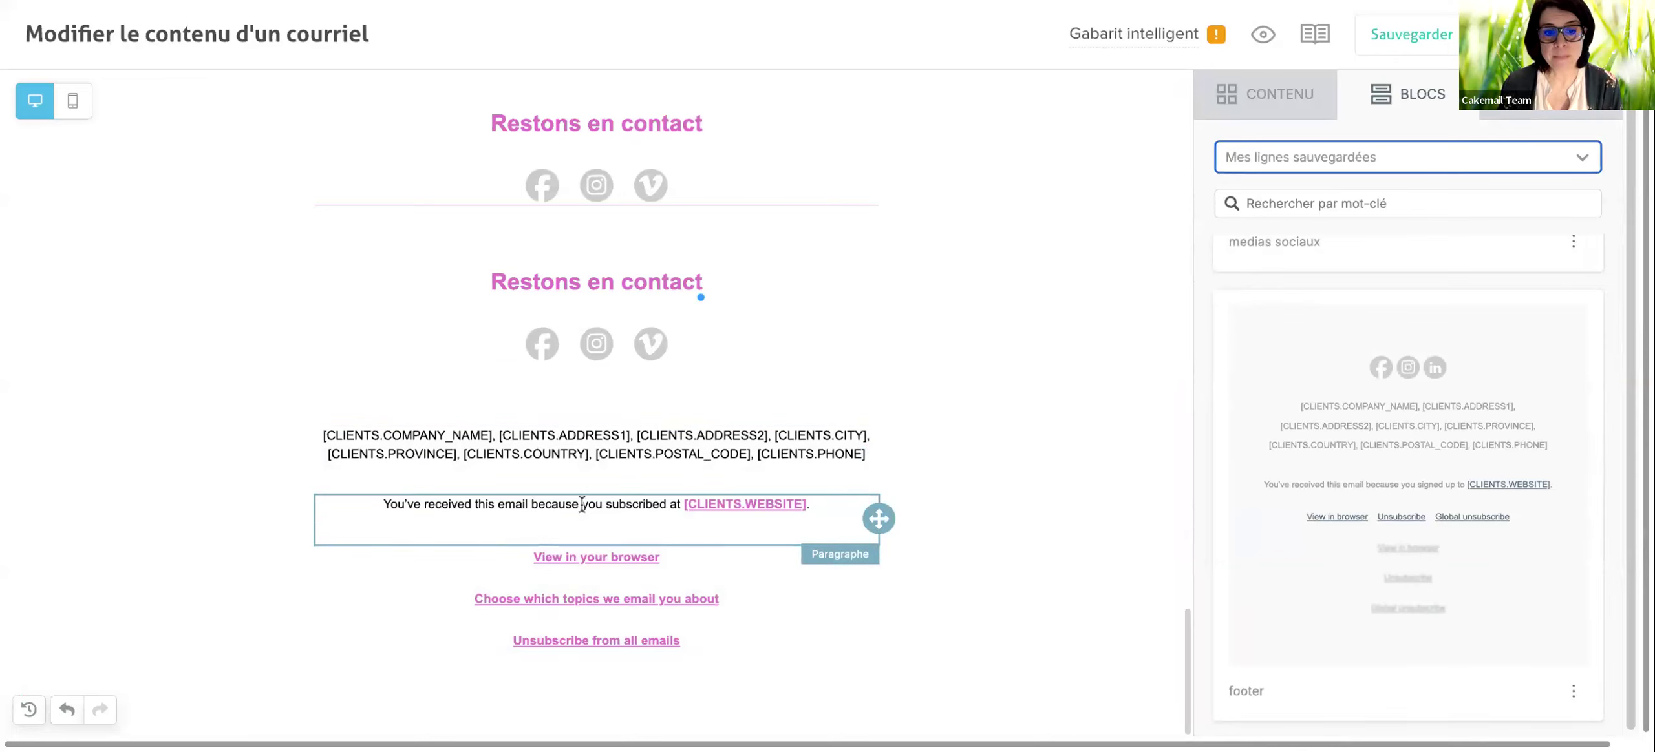
Apply the "Afficher Courriel" special link to the "View in your browser" text in the footer.
{"action": "left_click", "coordinate": [567, 565]}
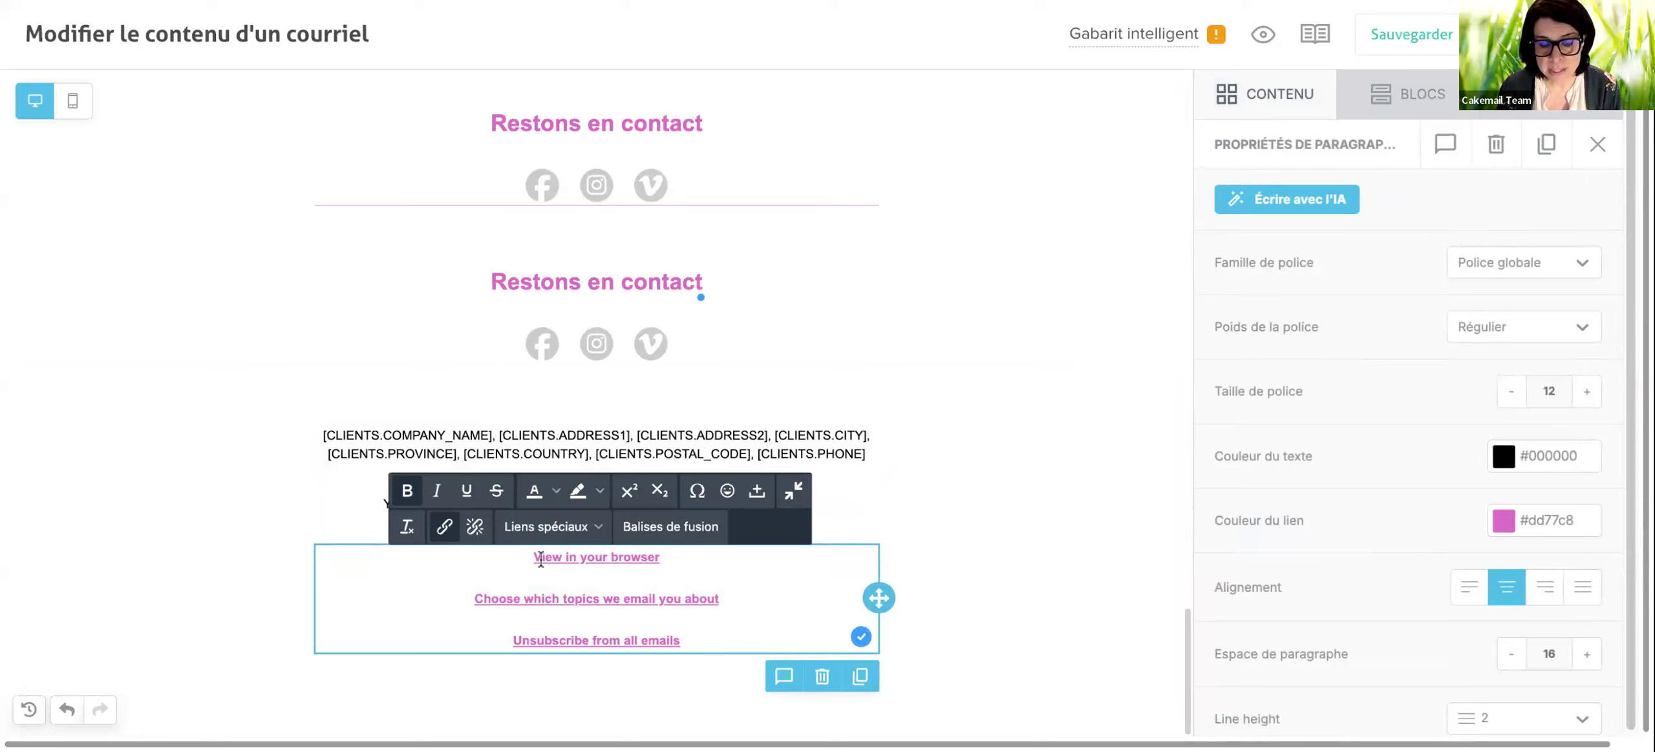
{"action": "triple_click", "coordinate": [563, 557]}
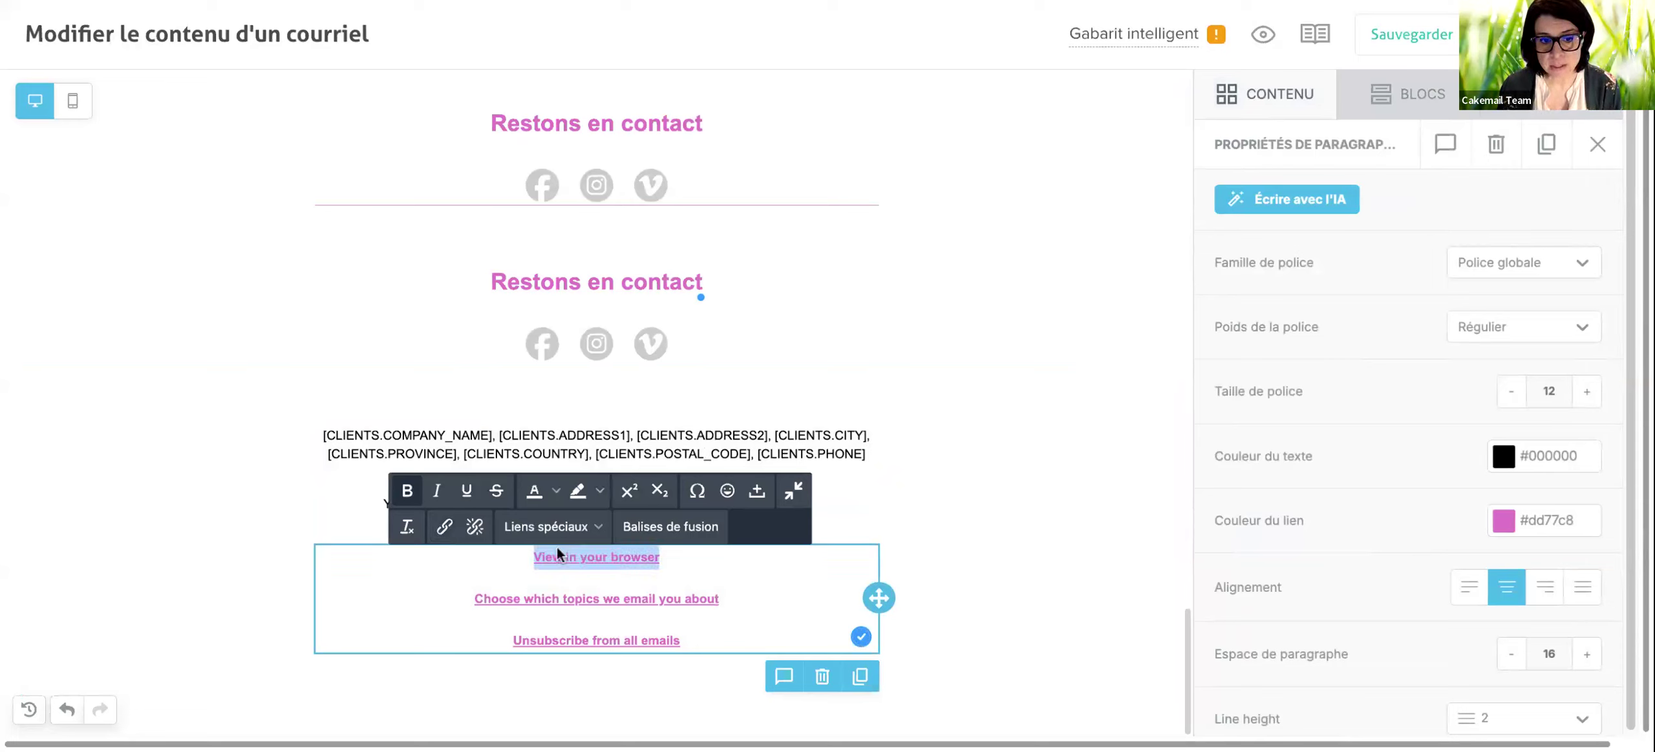
{"action": "left_click", "coordinate": [596, 529]}
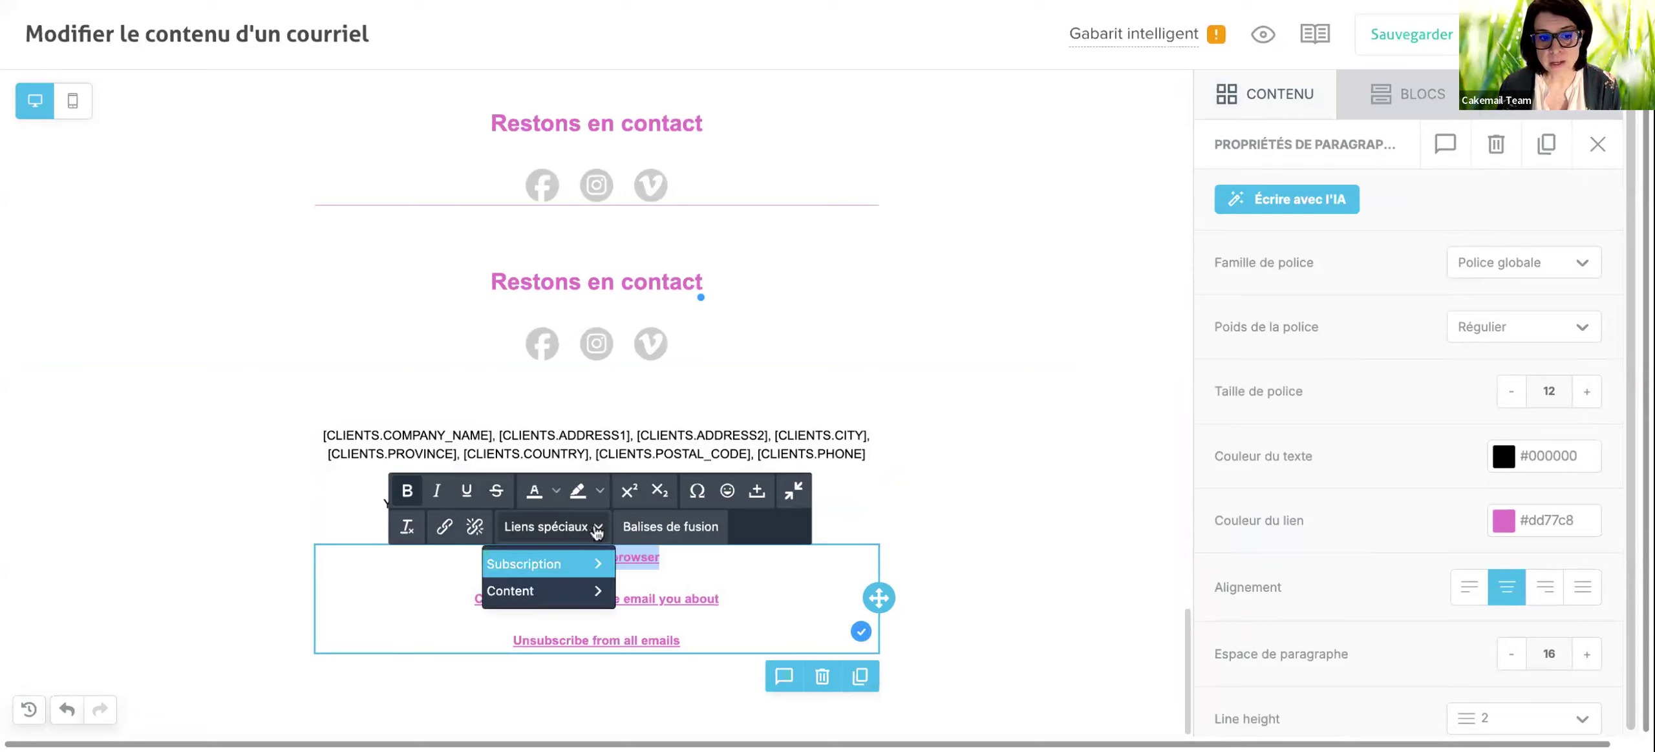
{"action": "mouse_move", "coordinate": [585, 564]}
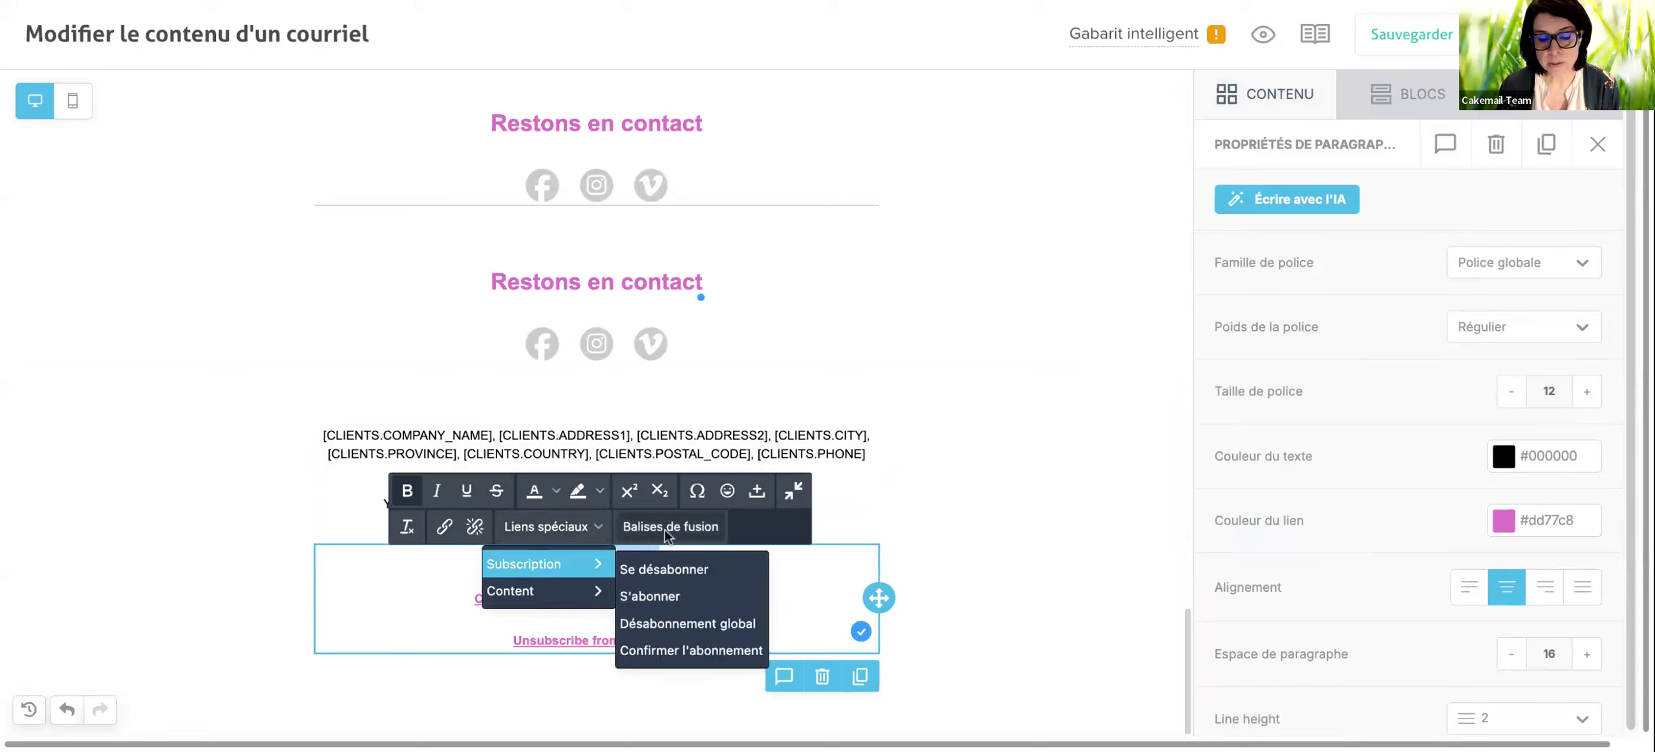
{"action": "left_click", "coordinate": [596, 534]}
{"action": "left_click", "coordinate": [596, 534]}
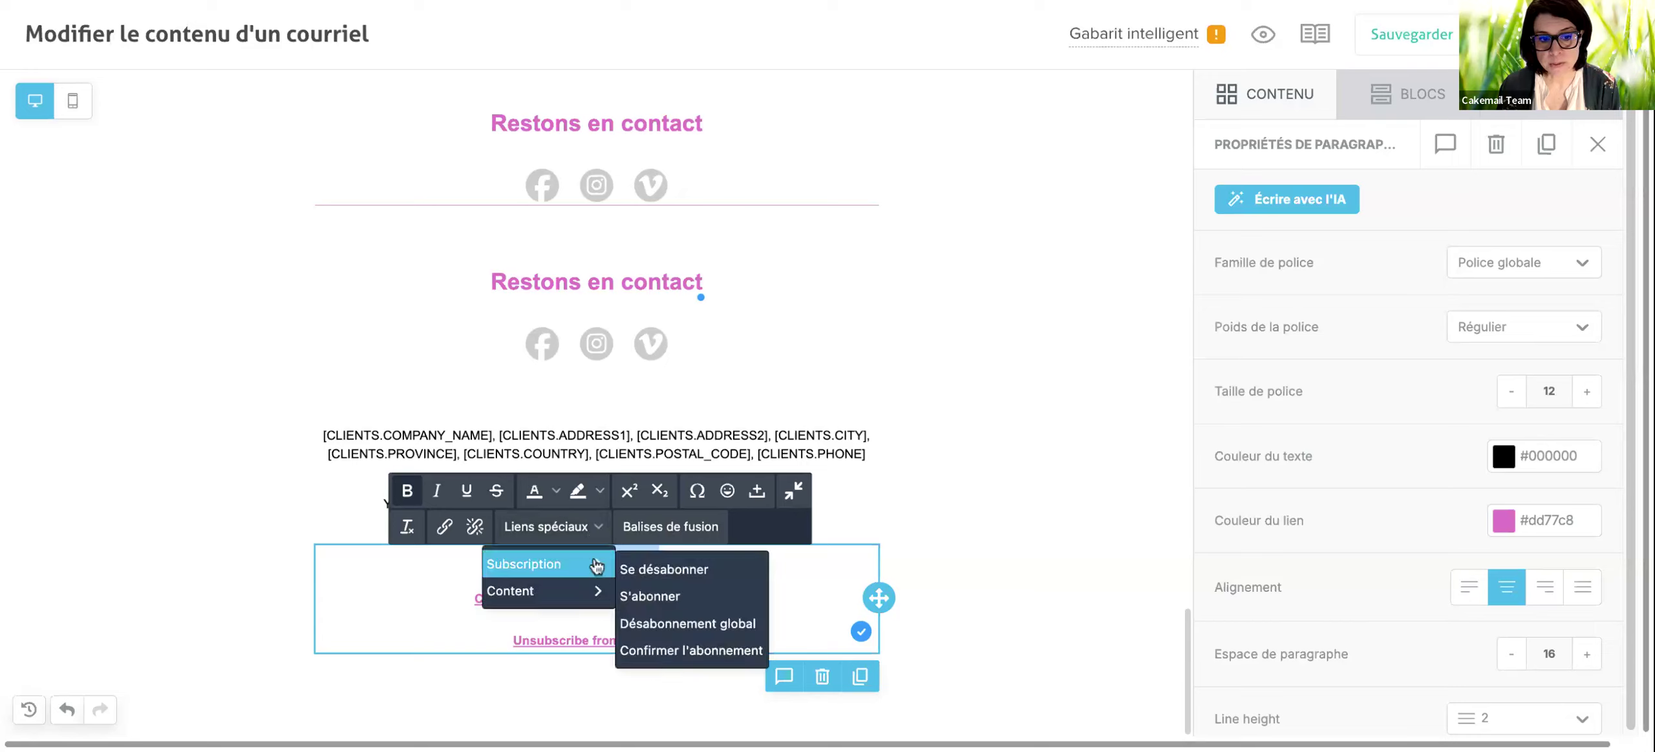
{"action": "mouse_move", "coordinate": [593, 592]}
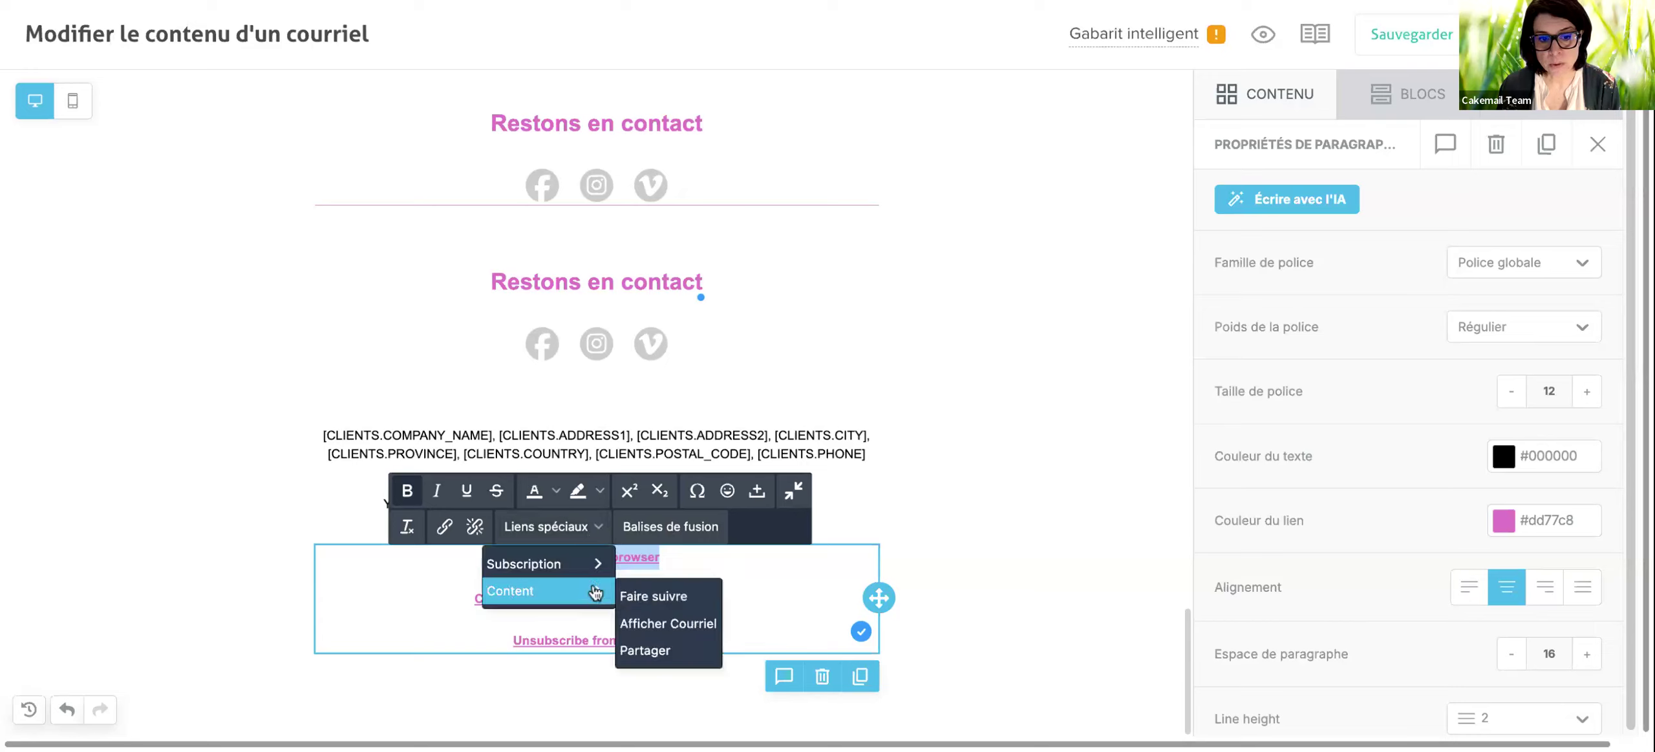
{"action": "left_click", "coordinate": [650, 622]}
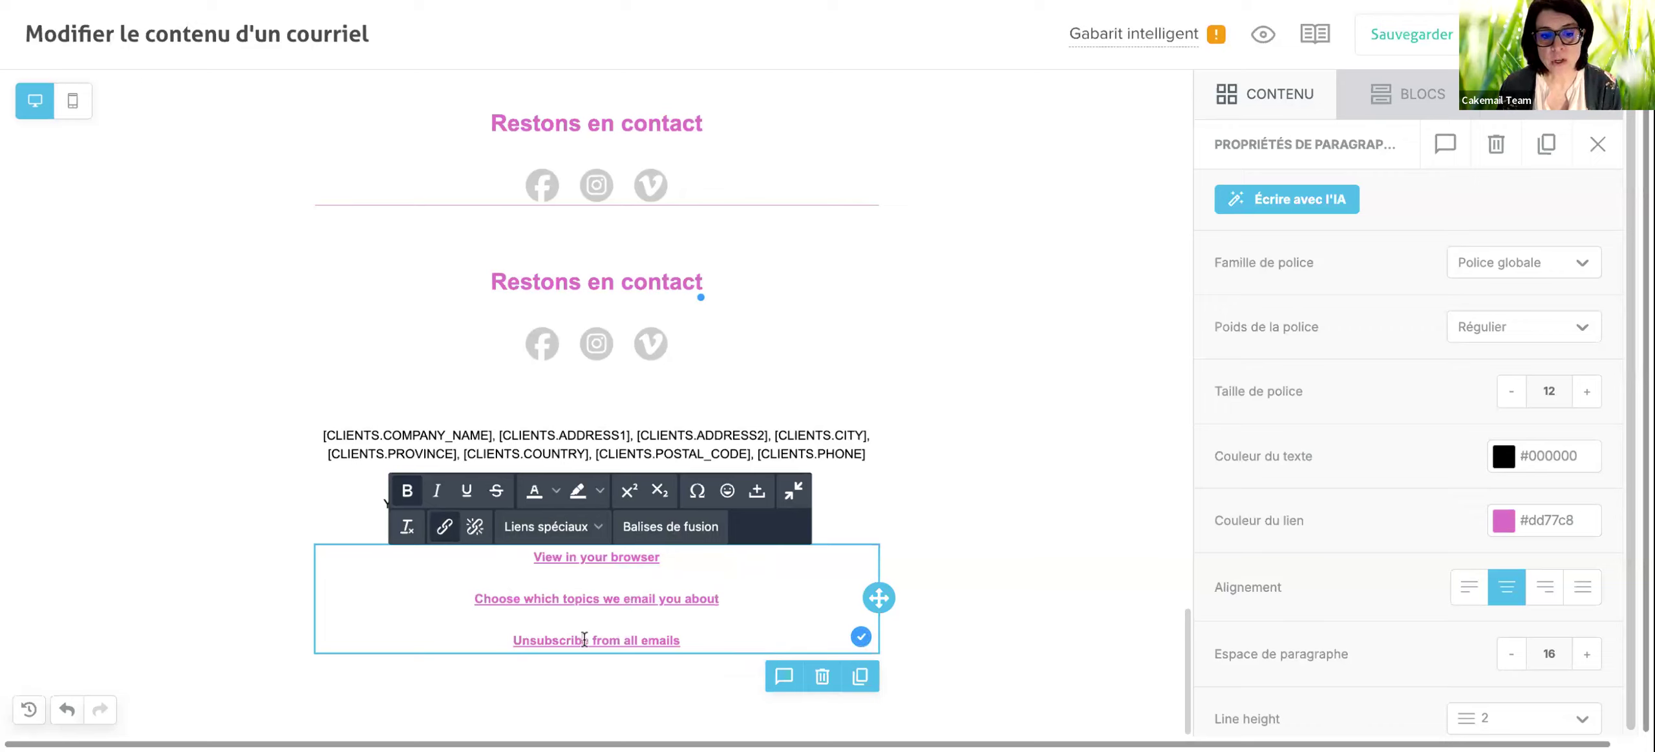
Review the subscription options among the special links available for the footer's link paragraph.
{"action": "left_click", "coordinate": [546, 527]}
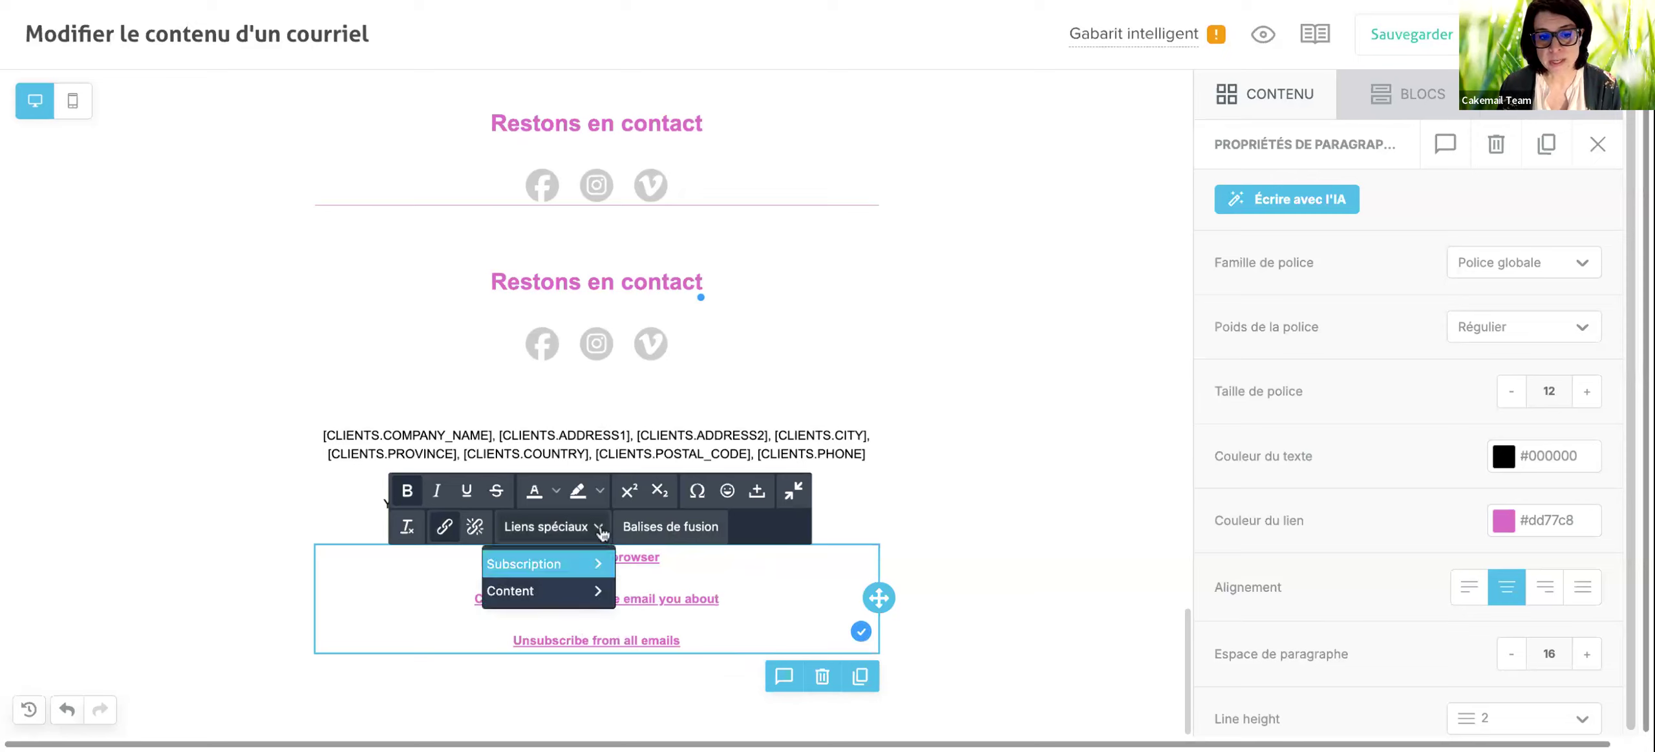
{"action": "mouse_move", "coordinate": [590, 598]}
{"action": "mouse_move", "coordinate": [591, 566]}
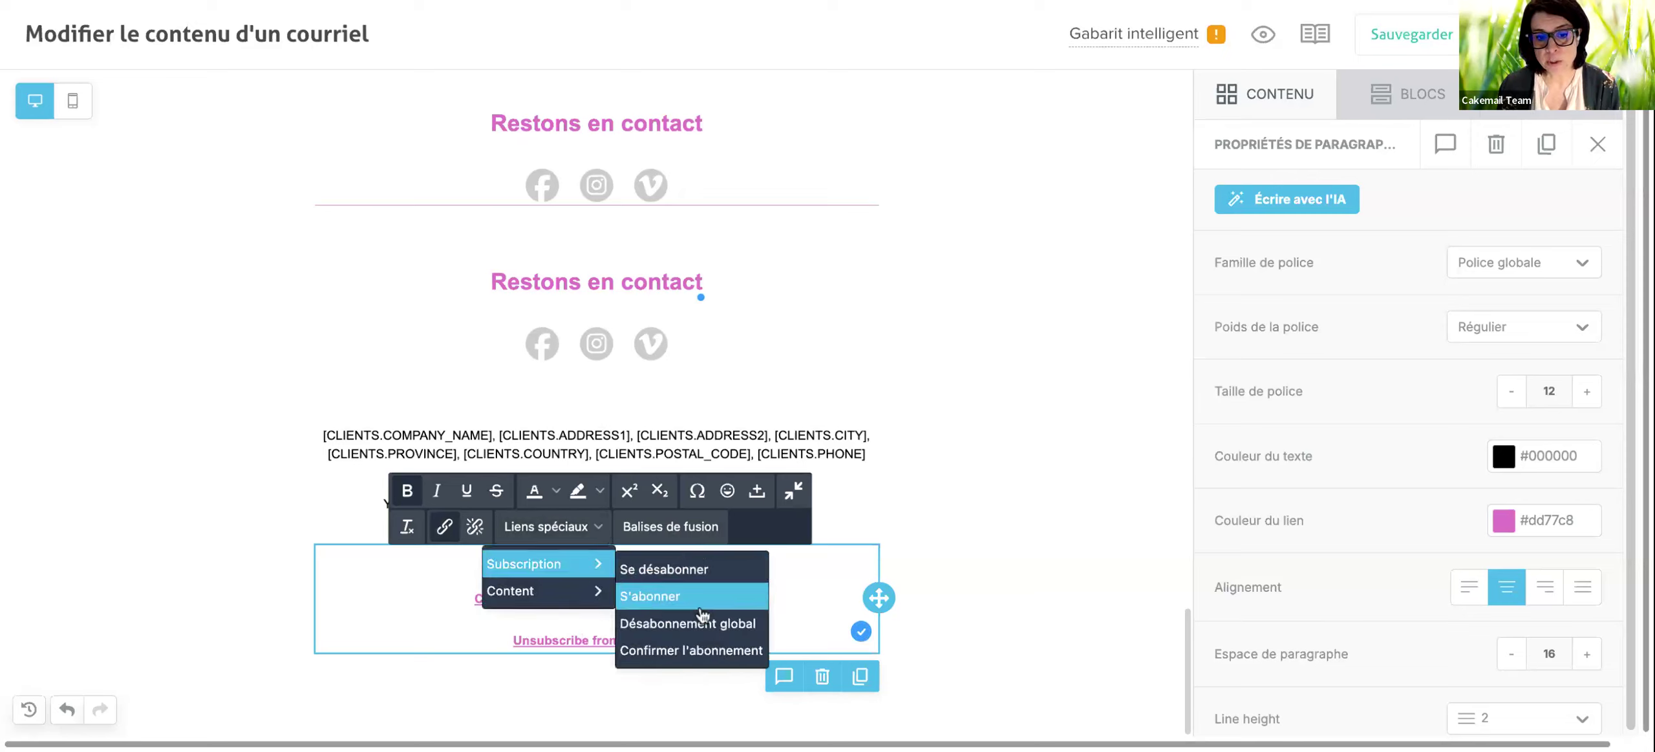
{"action": "left_click", "coordinate": [819, 590]}
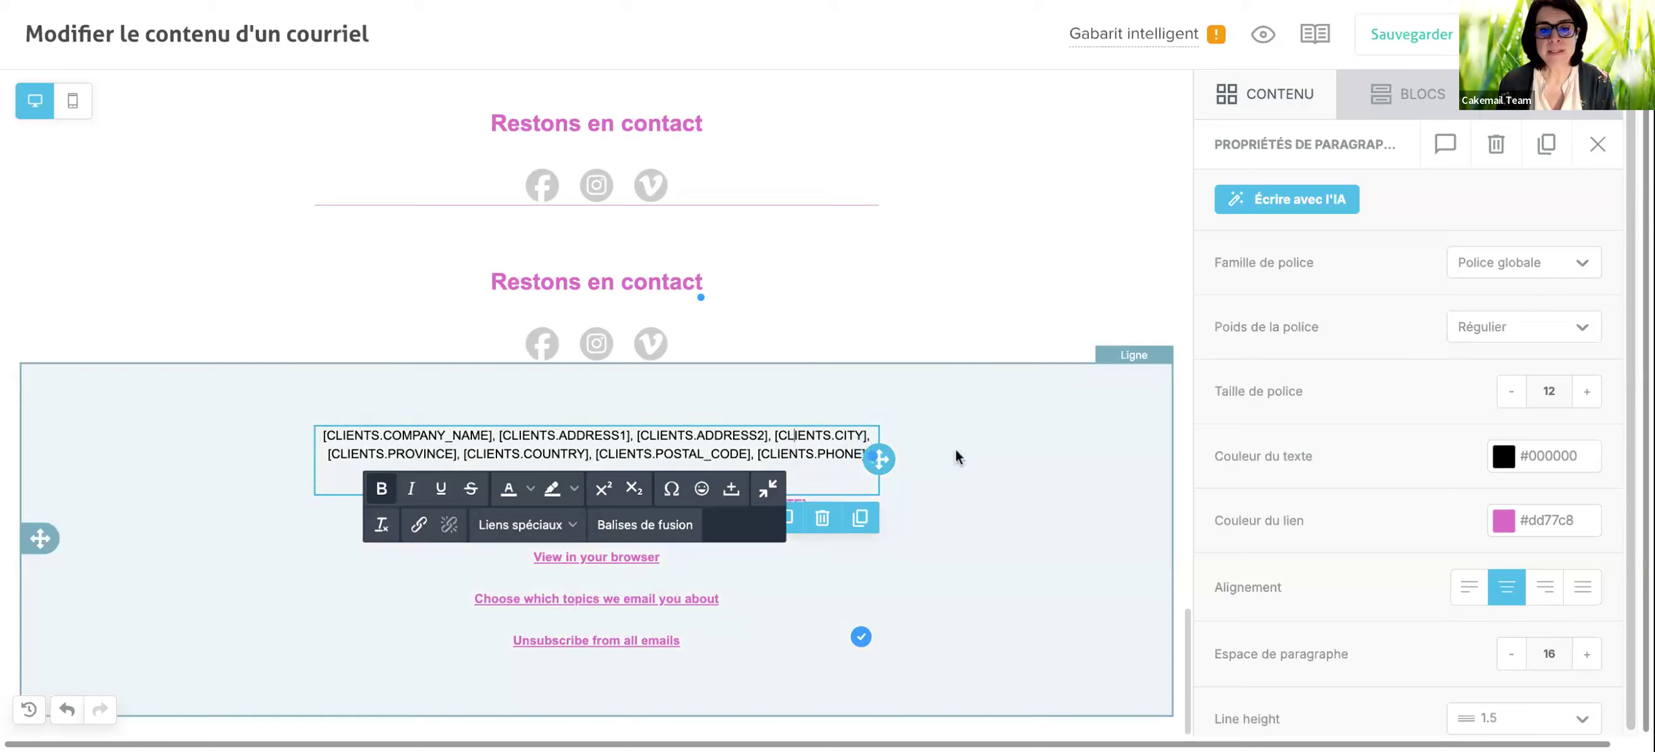
{"action": "left_click", "coordinate": [956, 455]}
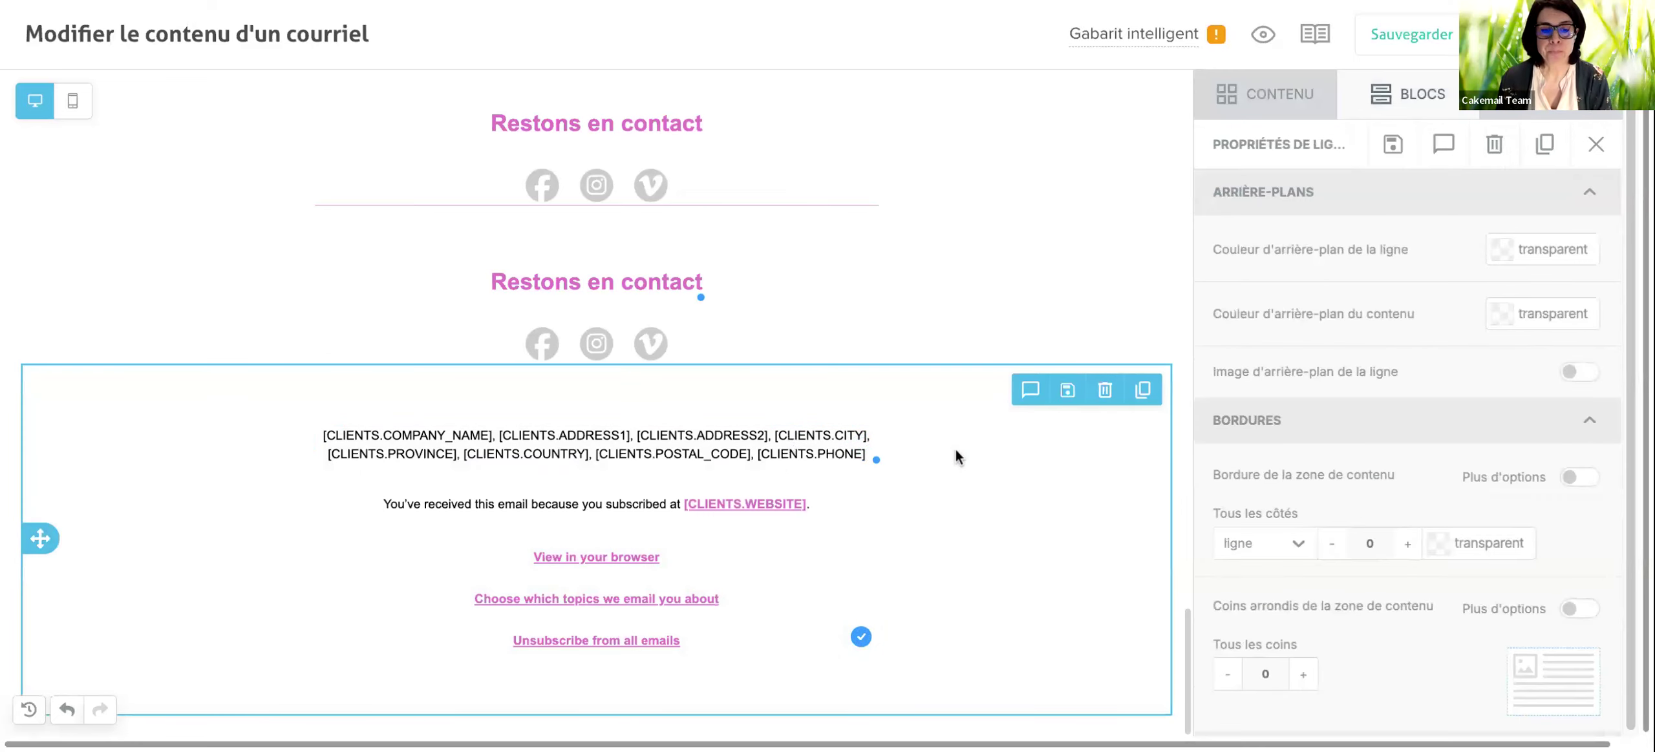
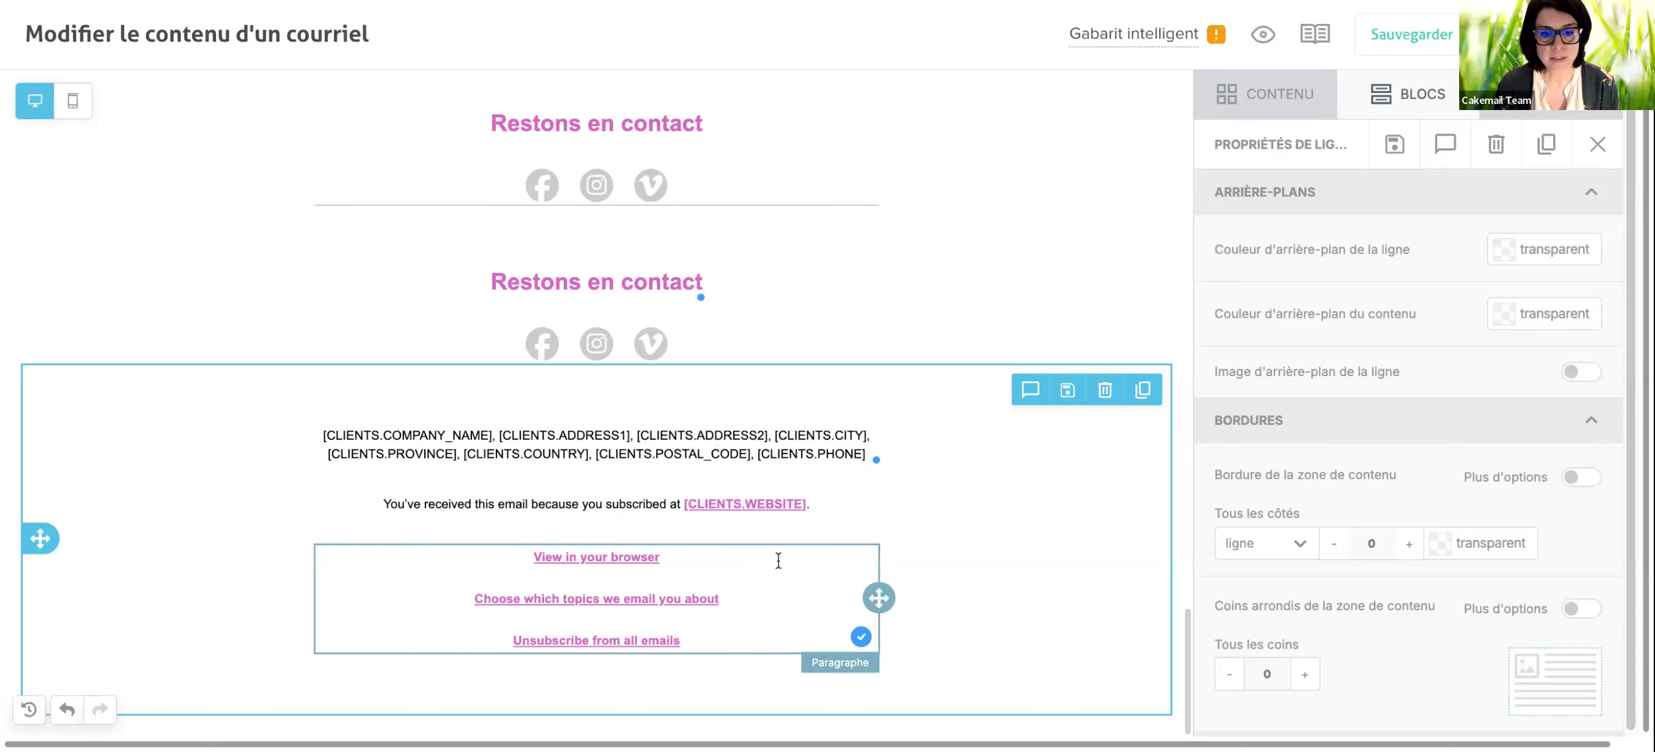
Browse the merge tags available for the company address paragraph in the footer.
{"action": "left_click", "coordinate": [834, 457]}
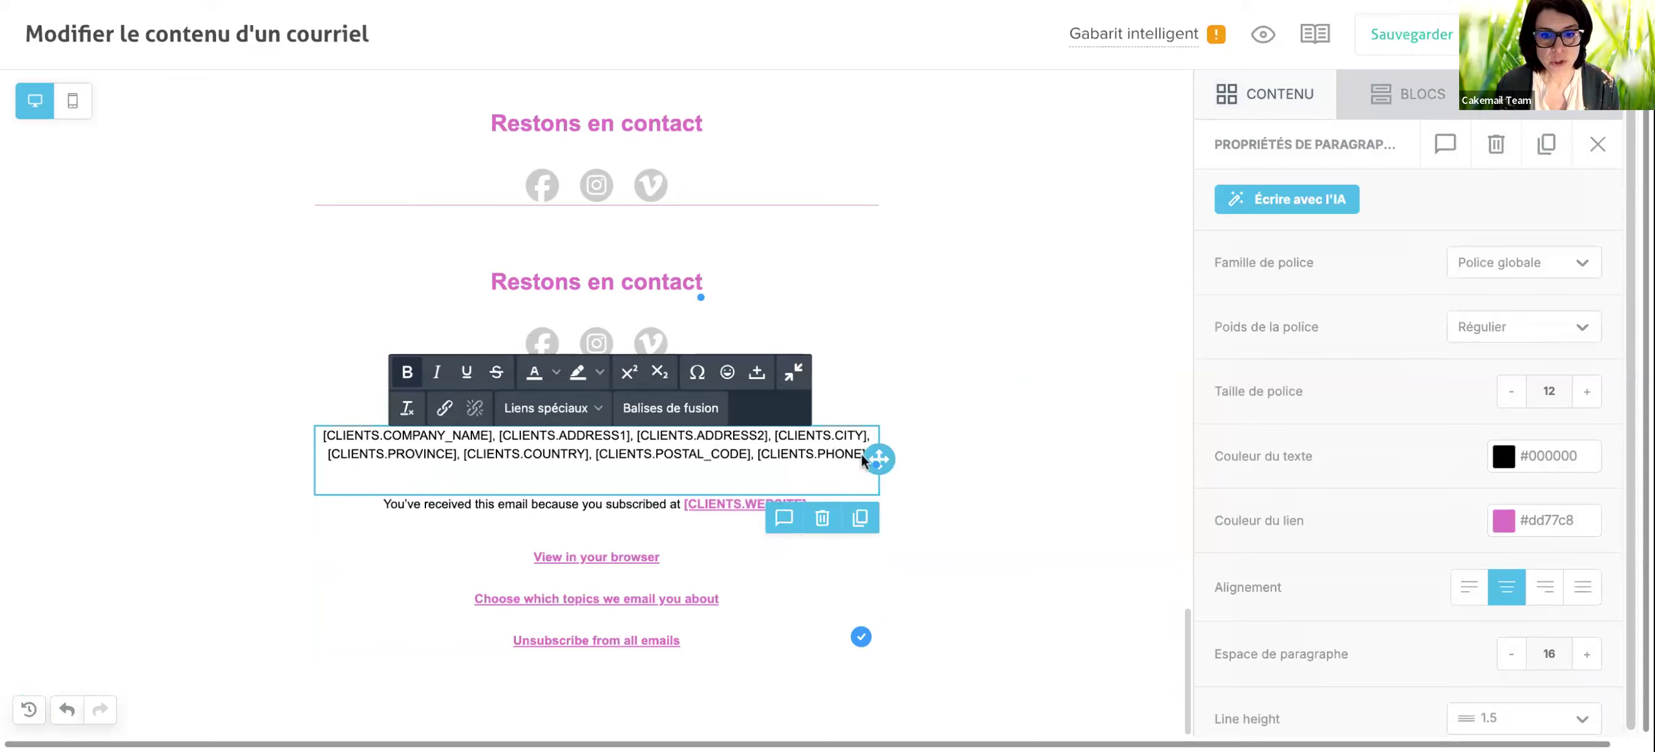
{"action": "left_click", "coordinate": [757, 454]}
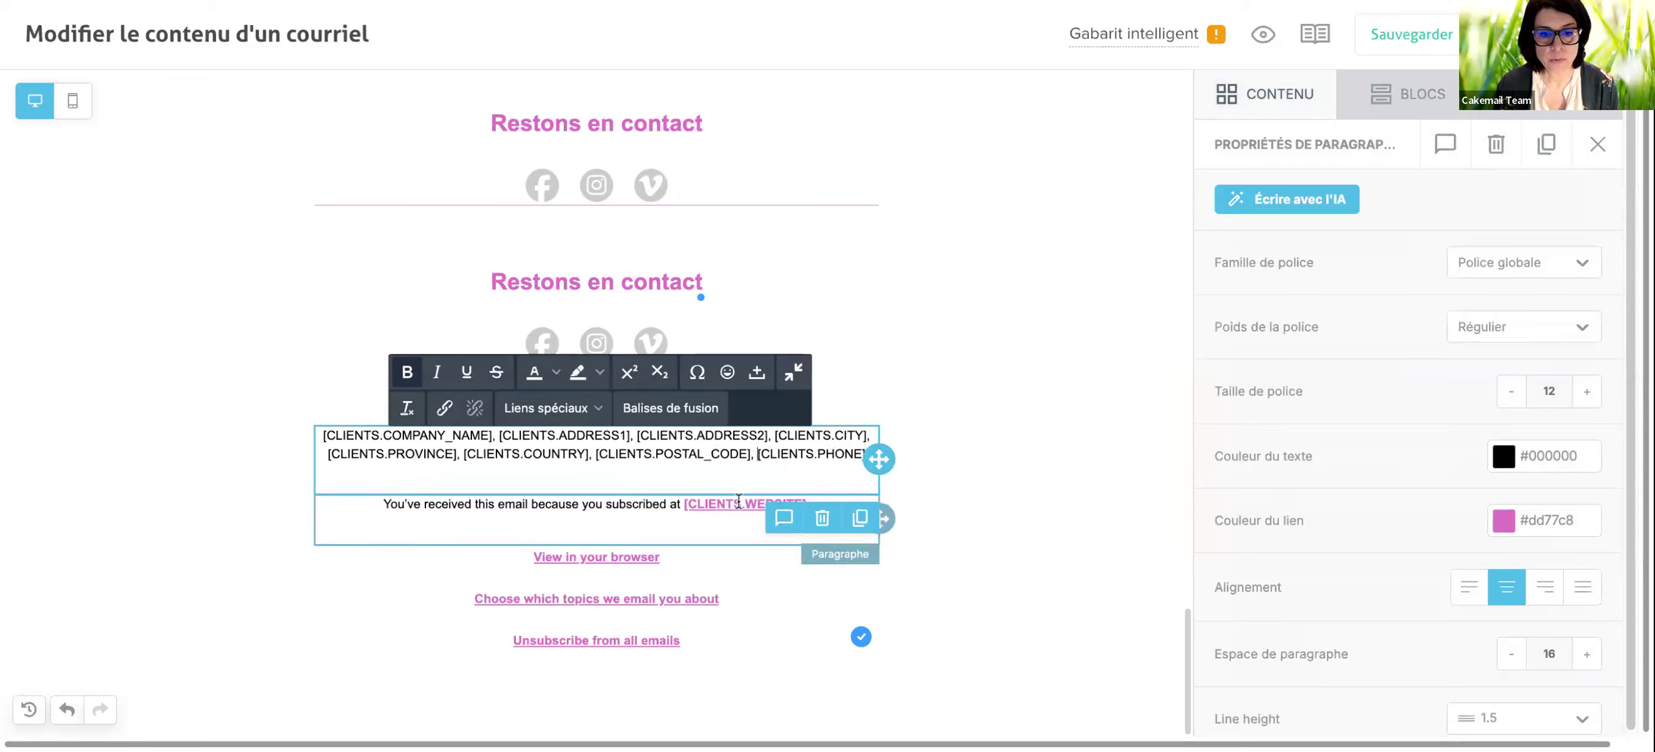
{"action": "left_click", "coordinate": [693, 409]}
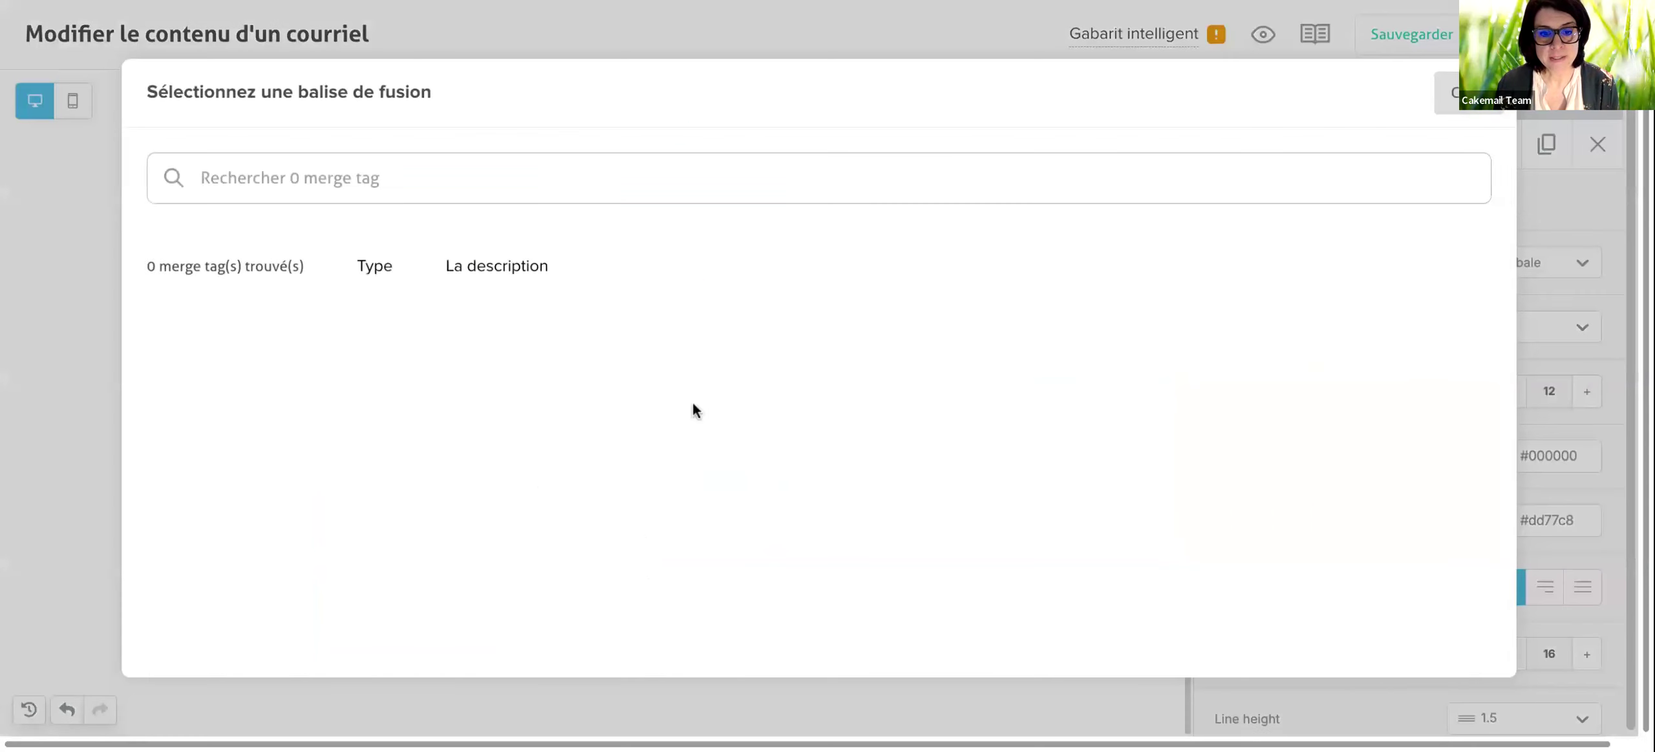
{"action": "scroll", "coordinate": [617, 446], "scroll_direction": "down", "scroll_amount": 5}
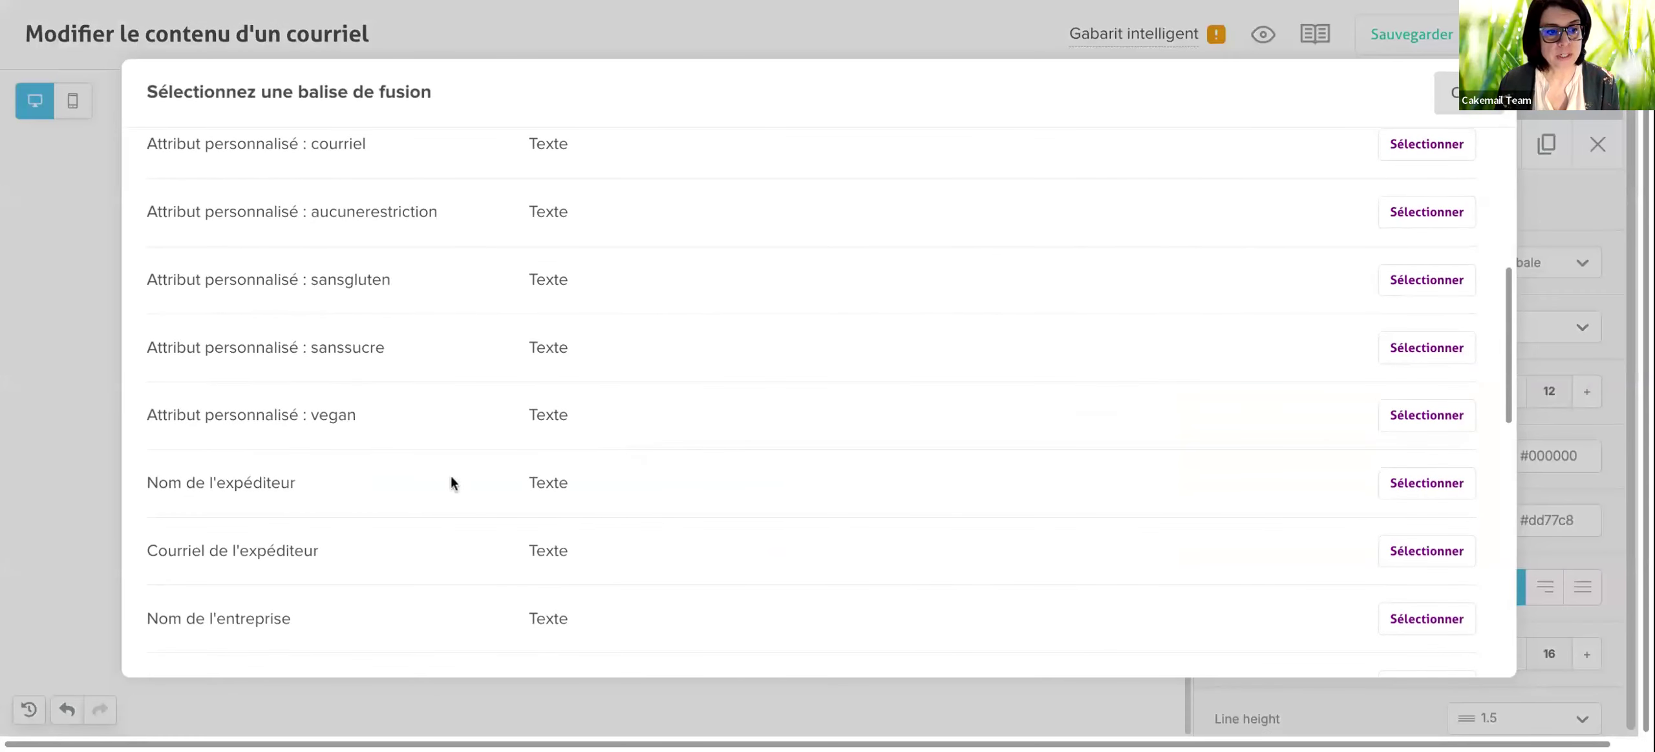
{"action": "scroll", "coordinate": [451, 479], "scroll_direction": "down", "scroll_amount": 3}
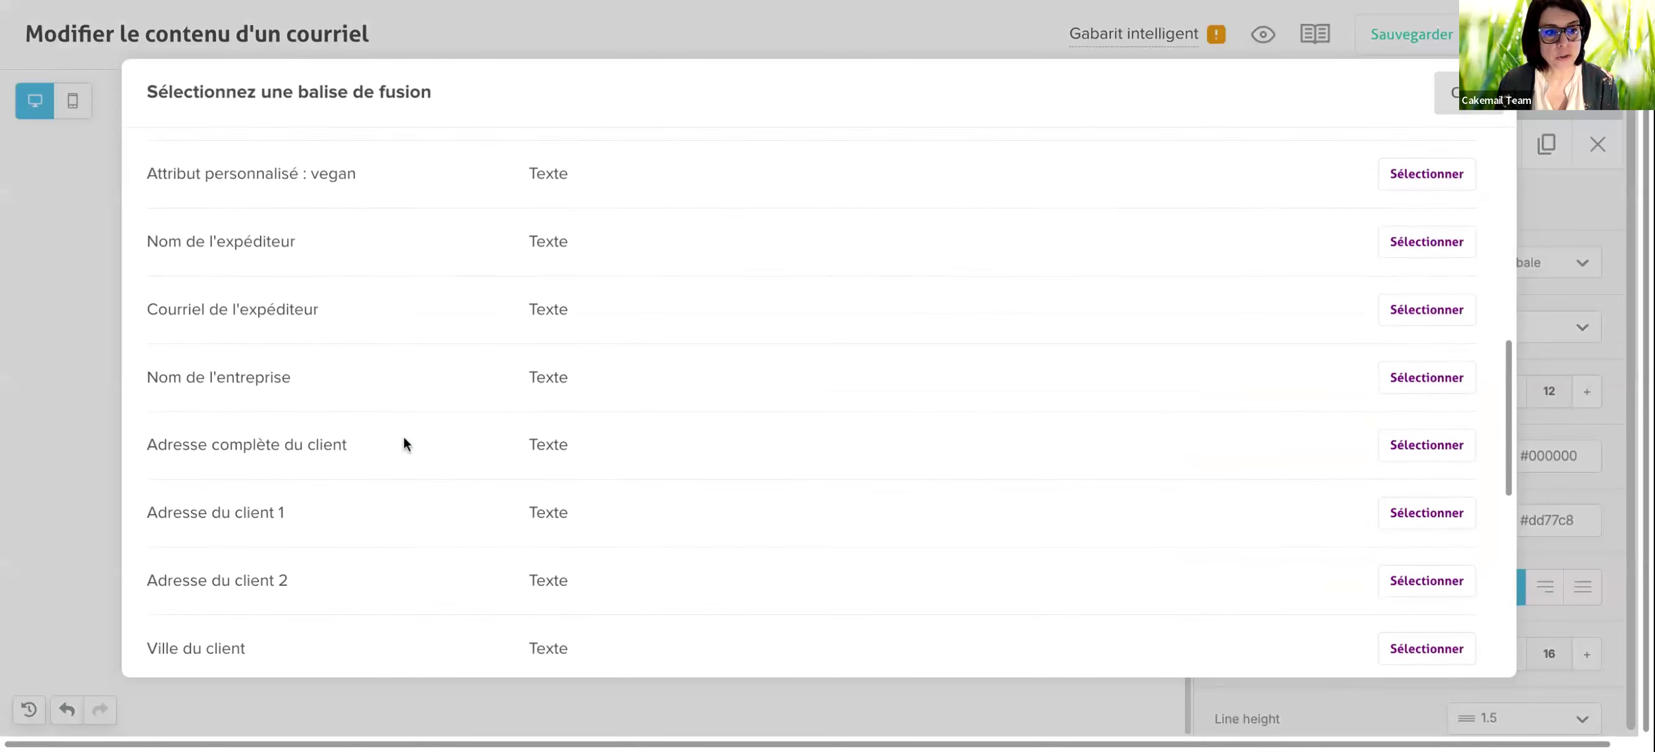
{"action": "scroll", "coordinate": [404, 437], "scroll_direction": "down", "scroll_amount": 1}
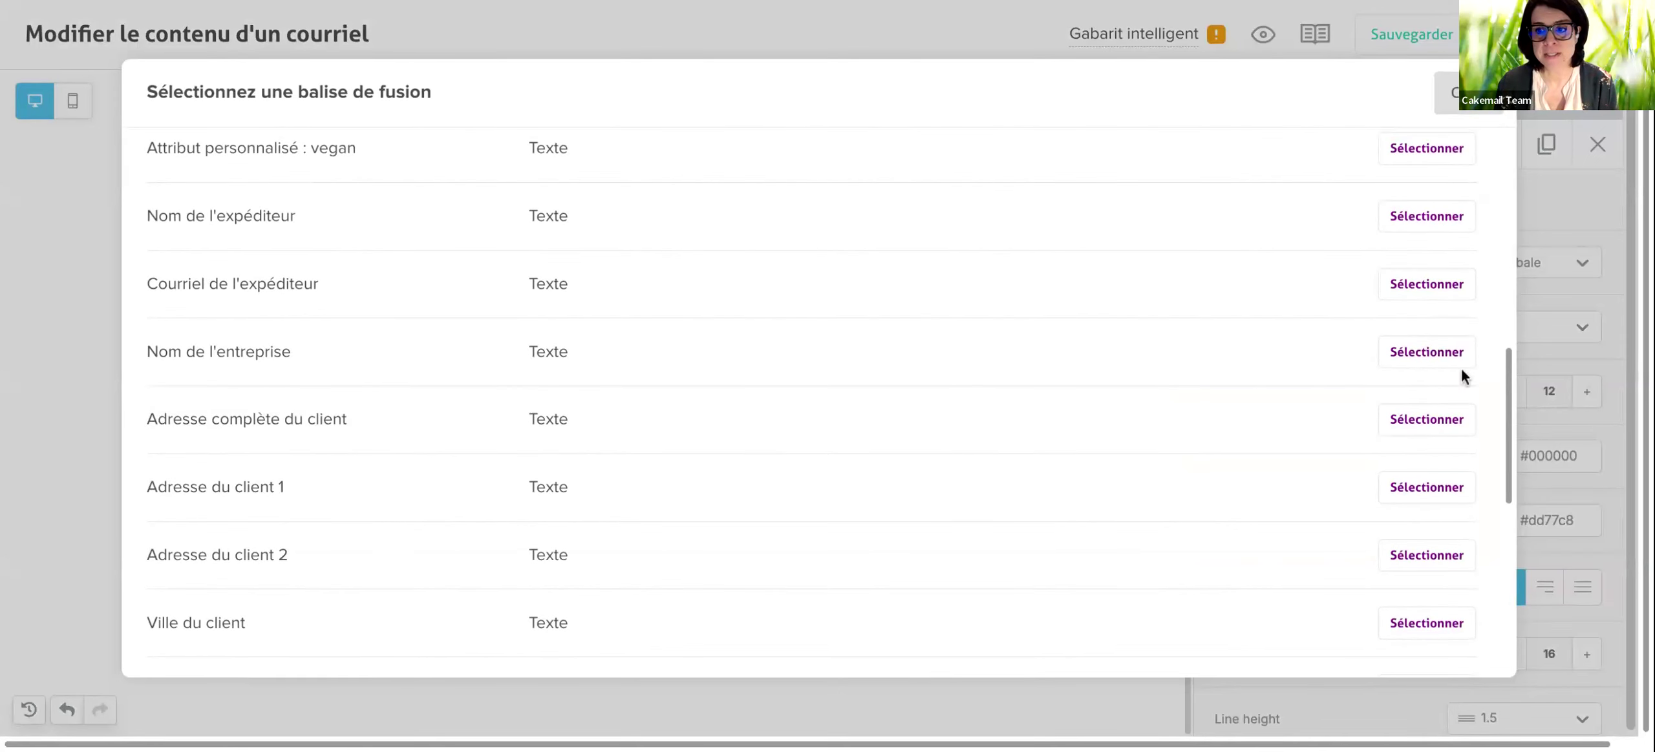
{"action": "left_click", "coordinate": [1448, 97]}
Delete the upper duplicate of the "Restons en contact" row.
{"action": "scroll", "coordinate": [1042, 457], "scroll_direction": "up", "scroll_amount": 5}
{"action": "scroll", "coordinate": [1042, 457], "scroll_direction": "up", "scroll_amount": 6}
{"action": "scroll", "coordinate": [1042, 458], "scroll_direction": "down", "scroll_amount": 12}
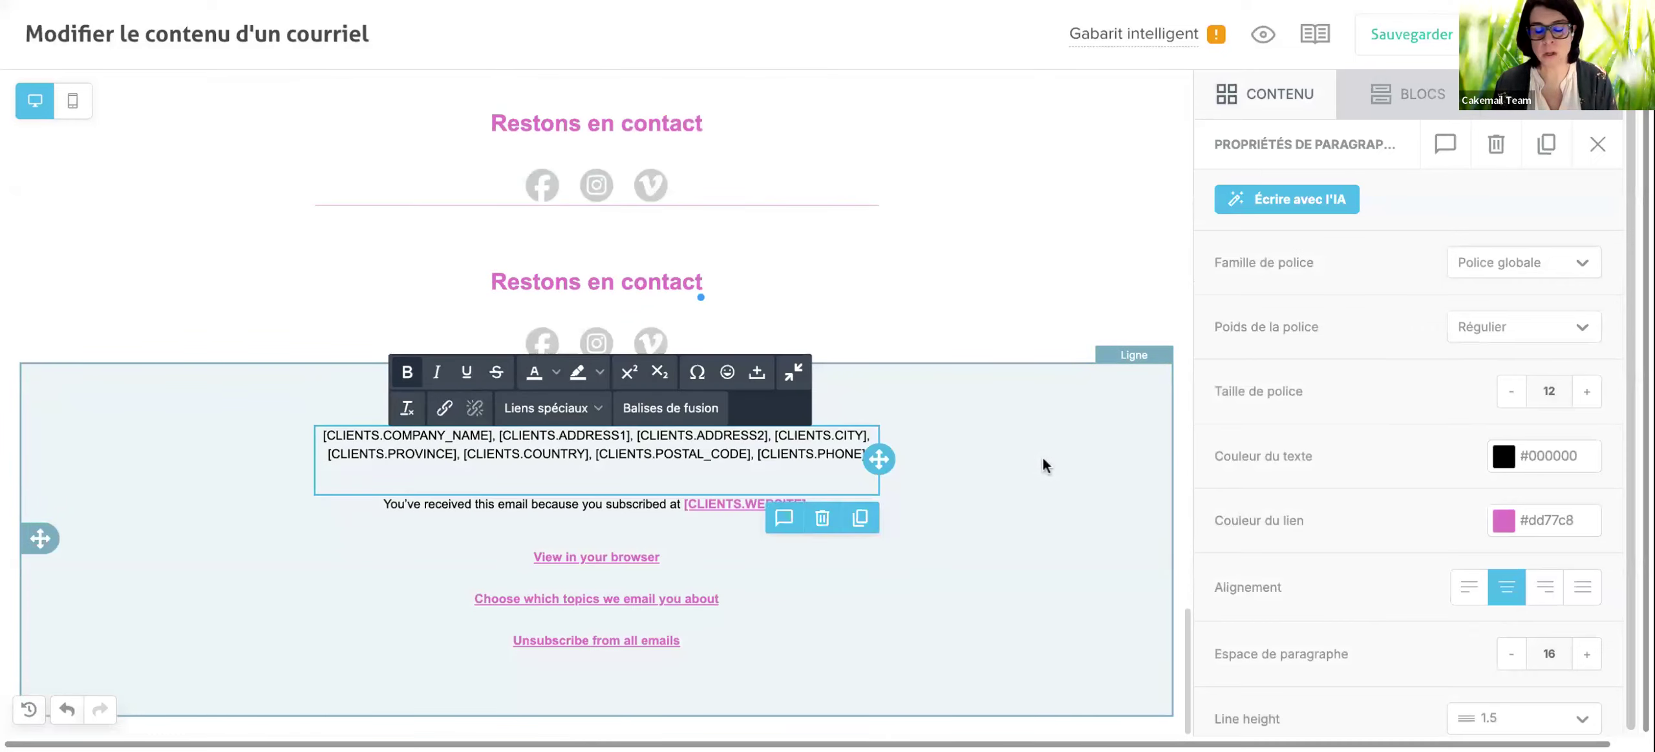
{"action": "scroll", "coordinate": [1042, 457], "scroll_direction": "up", "scroll_amount": 1}
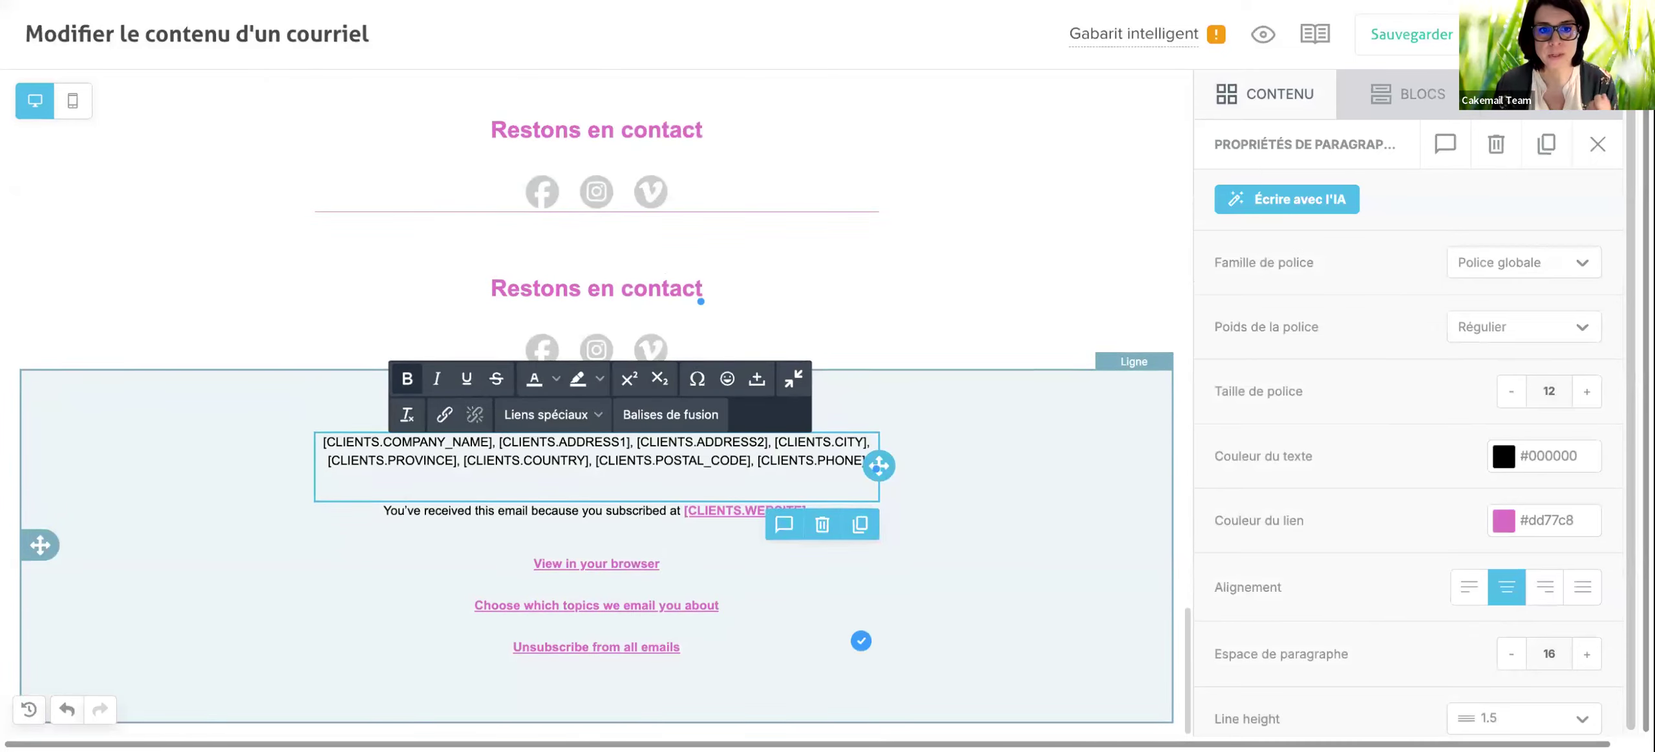
{"action": "scroll", "coordinate": [1054, 330], "scroll_direction": "up", "scroll_amount": 11}
{"action": "scroll", "coordinate": [1055, 329], "scroll_direction": "down", "scroll_amount": 8}
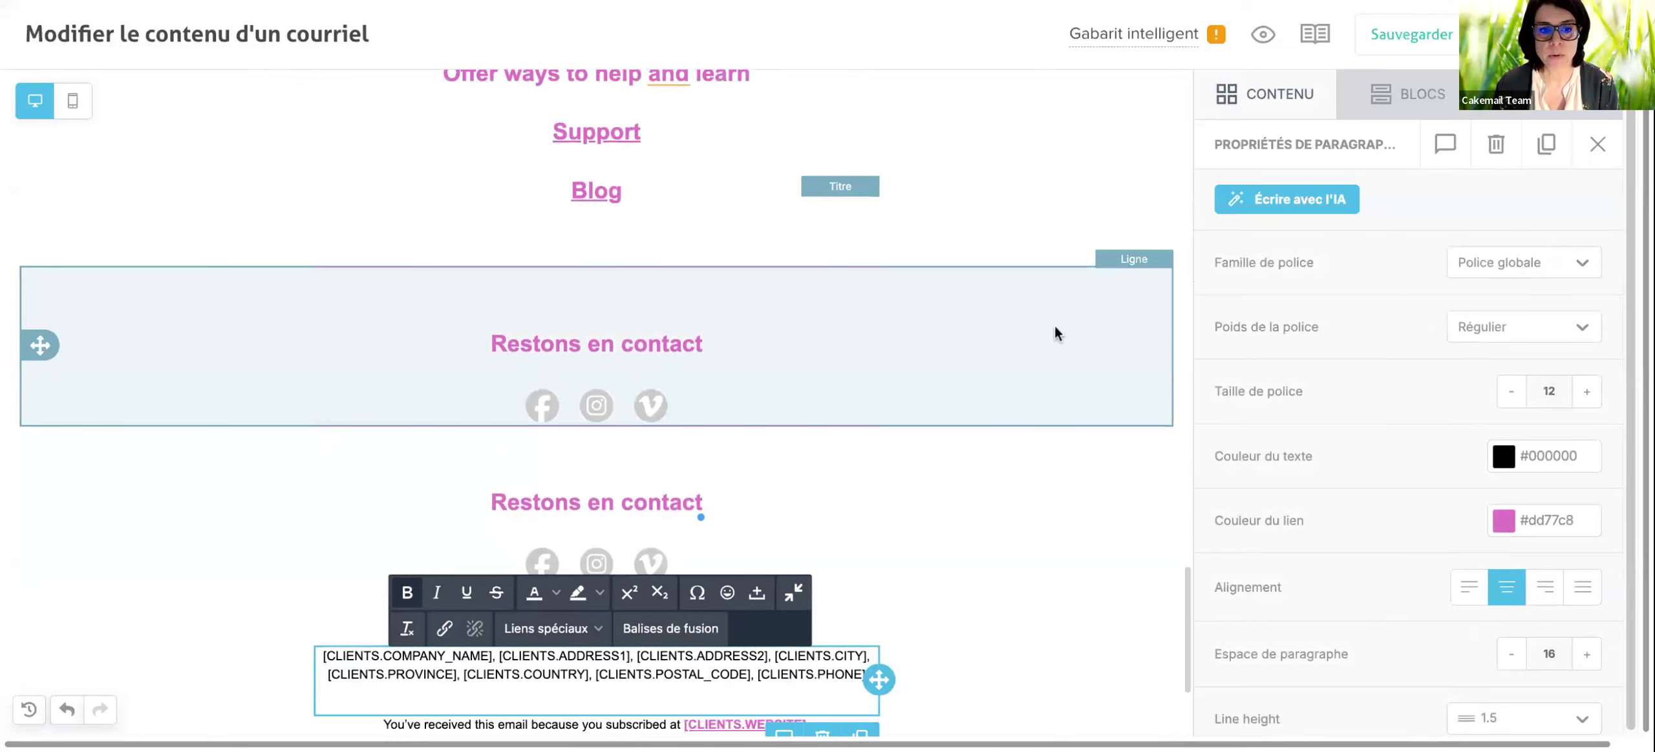
{"action": "left_click", "coordinate": [1109, 361]}
{"action": "left_click", "coordinate": [1105, 292]}
{"action": "scroll", "coordinate": [1108, 304], "scroll_direction": "up", "scroll_amount": 4}
{"action": "scroll", "coordinate": [1108, 292], "scroll_direction": "up", "scroll_amount": 20}
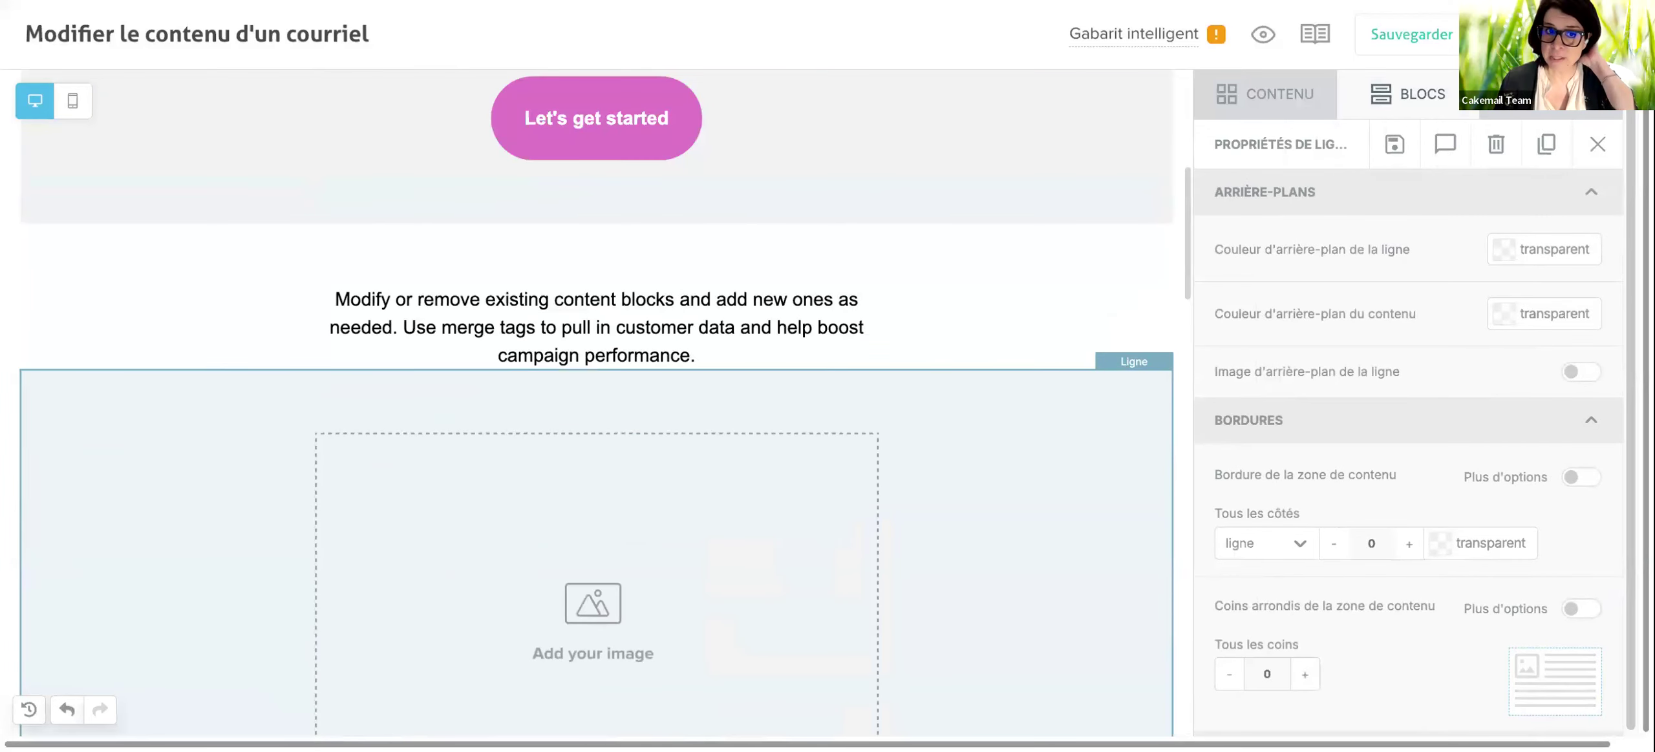
{"action": "scroll", "coordinate": [1169, 155], "scroll_direction": "up", "scroll_amount": 7}
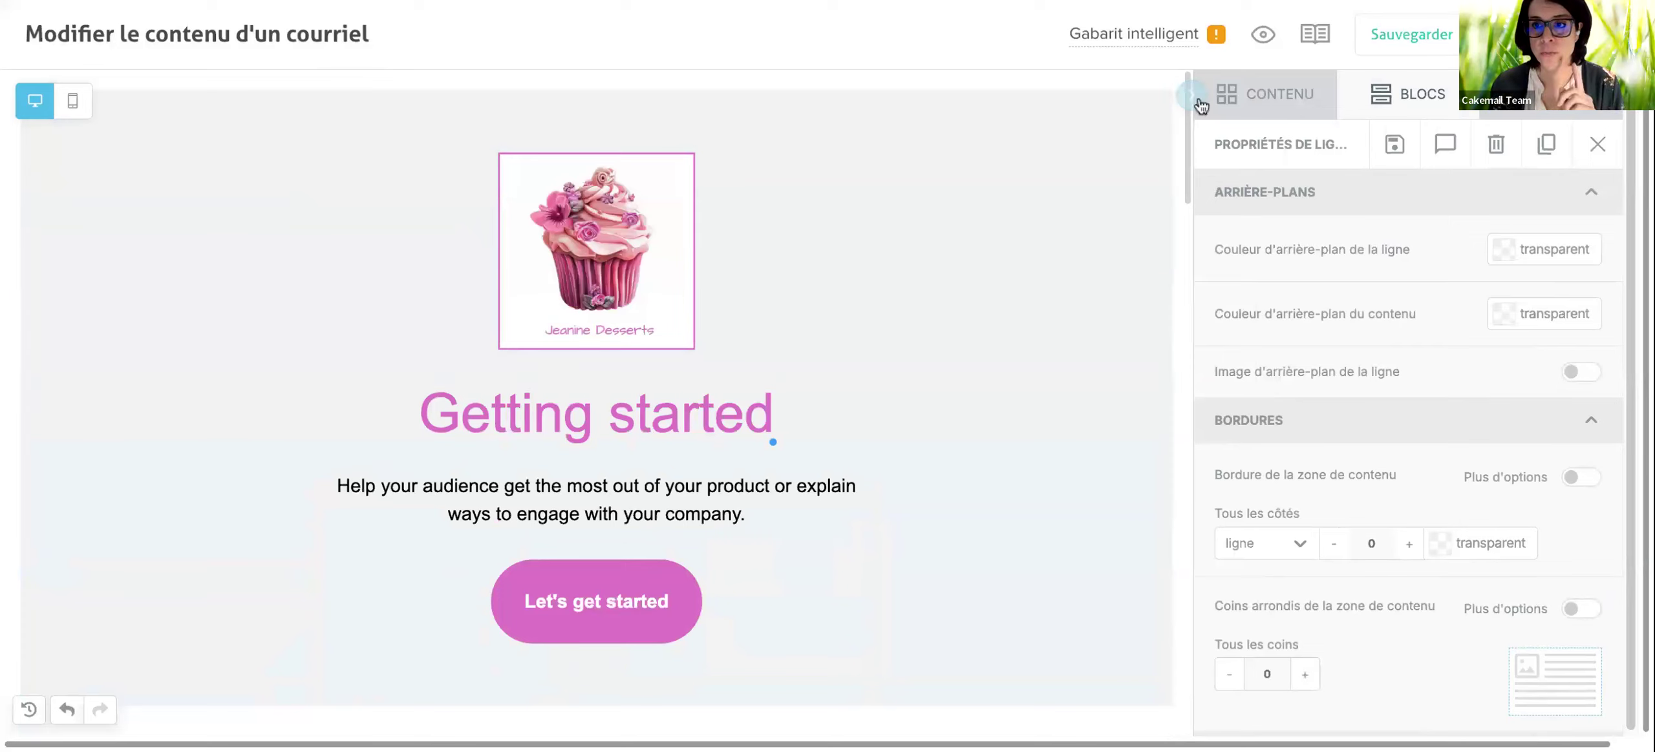
Preview the email at tablet size and look through its content.
{"action": "left_click", "coordinate": [1262, 33]}
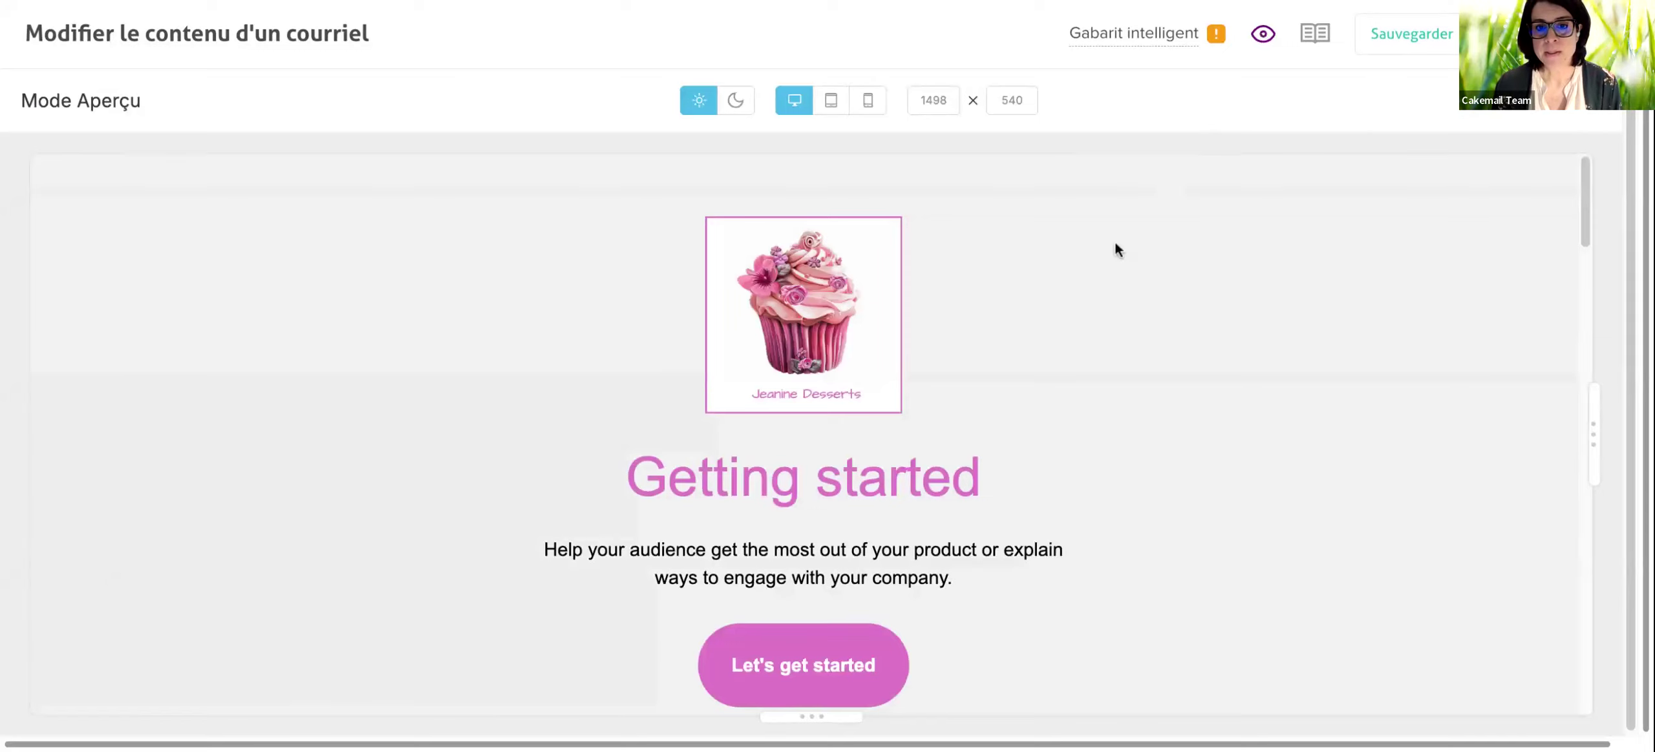
{"action": "left_click", "coordinate": [830, 100]}
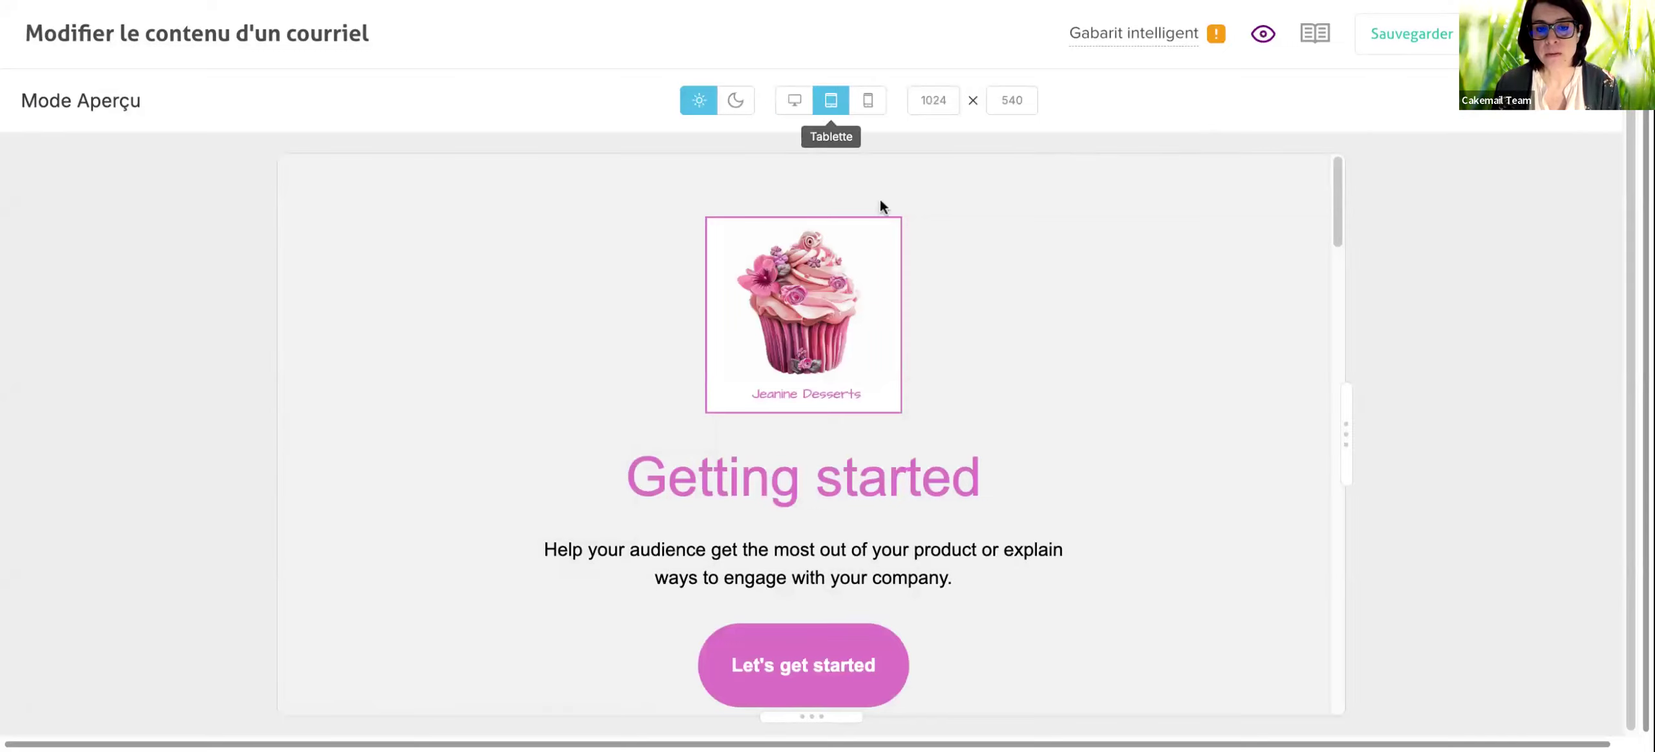
{"action": "scroll", "coordinate": [1025, 504], "scroll_direction": "down", "scroll_amount": 8}
{"action": "scroll", "coordinate": [1026, 504], "scroll_direction": "up", "scroll_amount": 8}
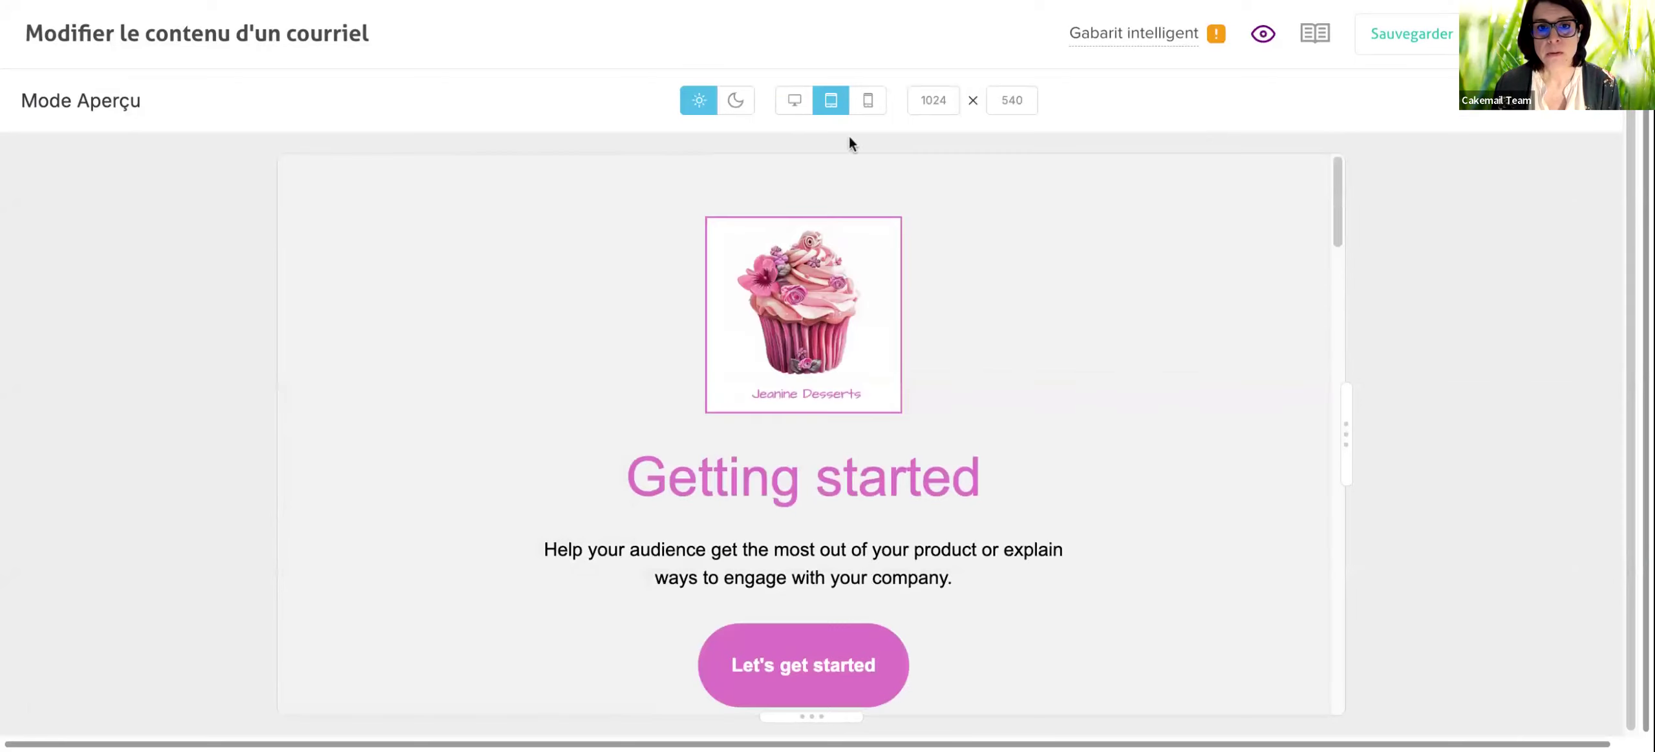
Preview the email at mobile size and check how the header and content blocks adapt.
{"action": "left_click", "coordinate": [861, 111]}
{"action": "scroll", "coordinate": [900, 478], "scroll_direction": "down", "scroll_amount": 5}
{"action": "scroll", "coordinate": [899, 478], "scroll_direction": "up", "scroll_amount": 5}
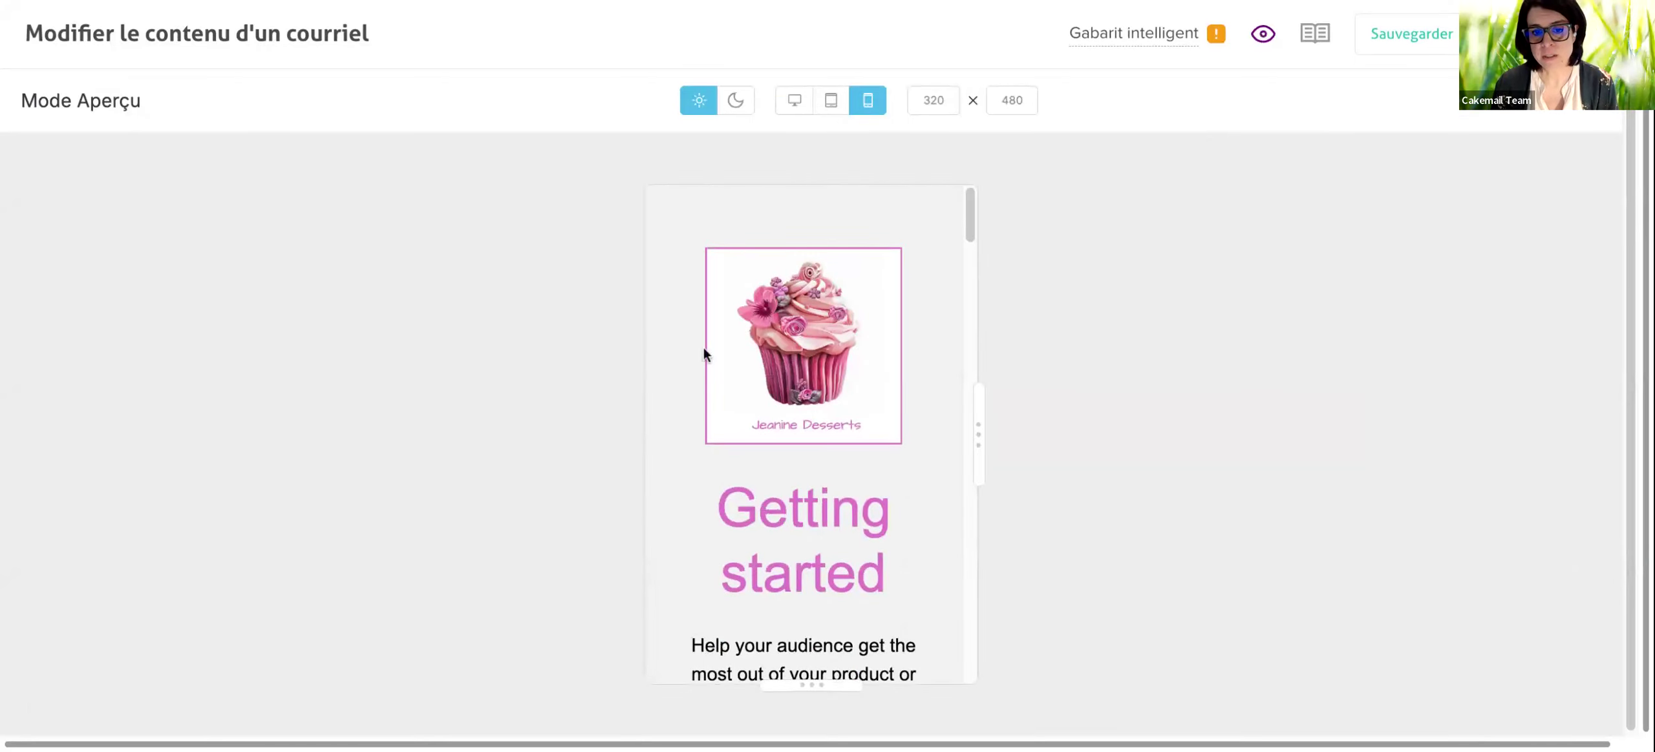
{"action": "scroll", "coordinate": [801, 594], "scroll_direction": "down", "scroll_amount": 3}
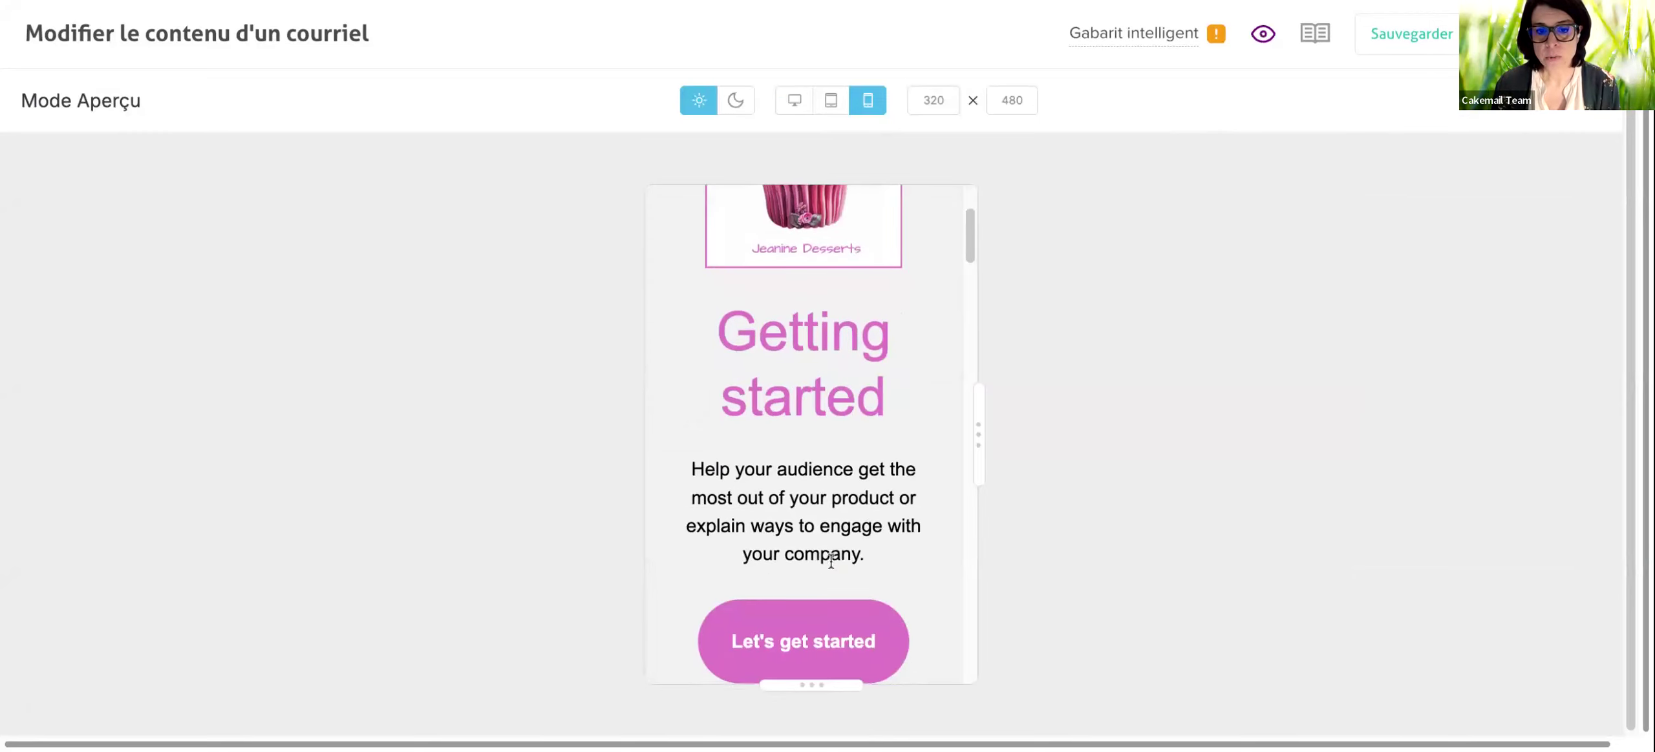
{"action": "scroll", "coordinate": [831, 561], "scroll_direction": "up", "scroll_amount": 3}
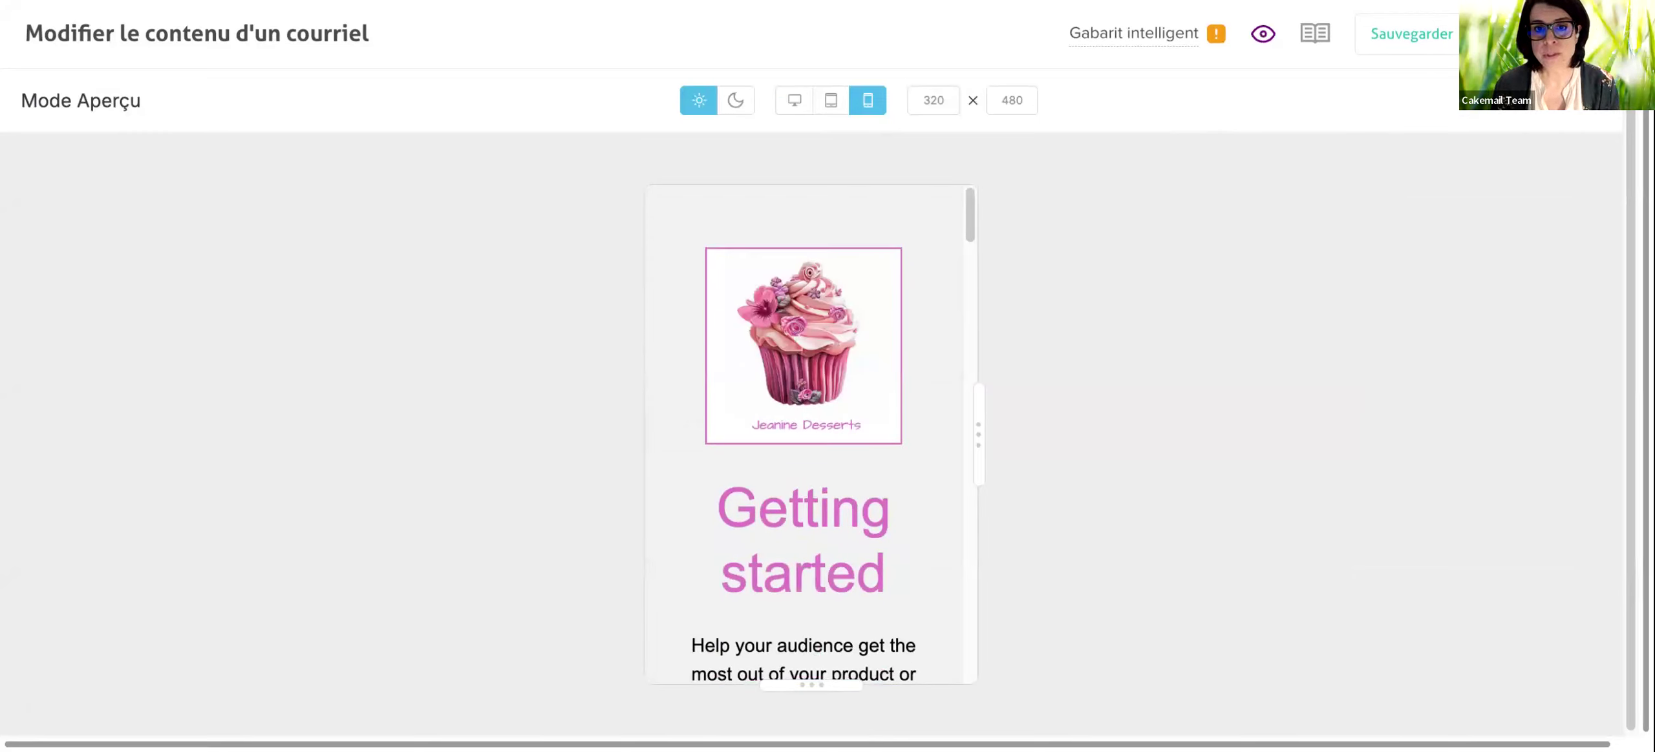
{"action": "scroll", "coordinate": [832, 548], "scroll_direction": "down", "scroll_amount": 7}
{"action": "scroll", "coordinate": [834, 510], "scroll_direction": "up", "scroll_amount": 7}
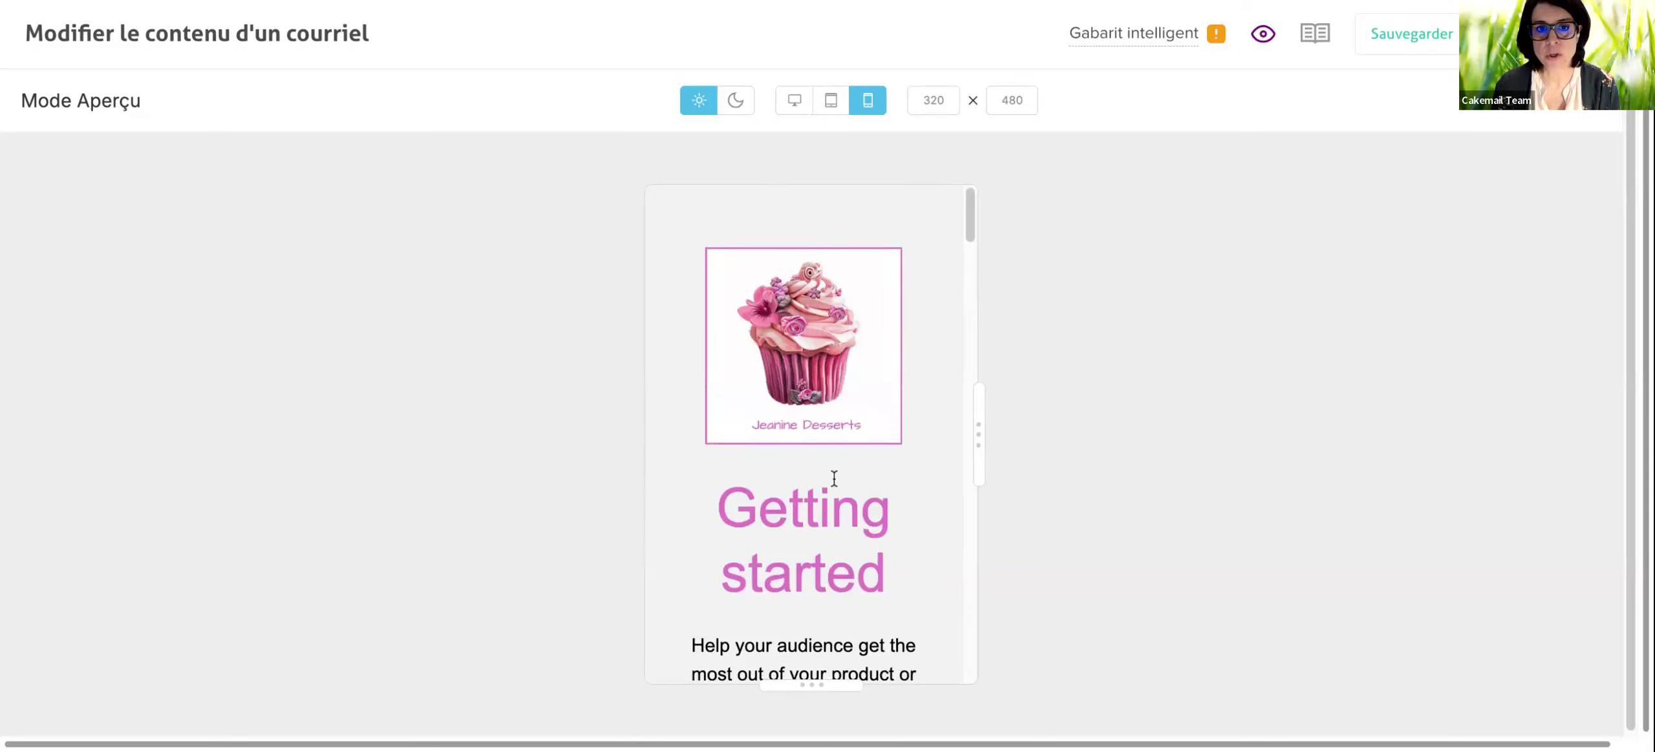
Check the mobile preview in dark mode, and return to the email editor.
{"action": "left_click", "coordinate": [735, 101]}
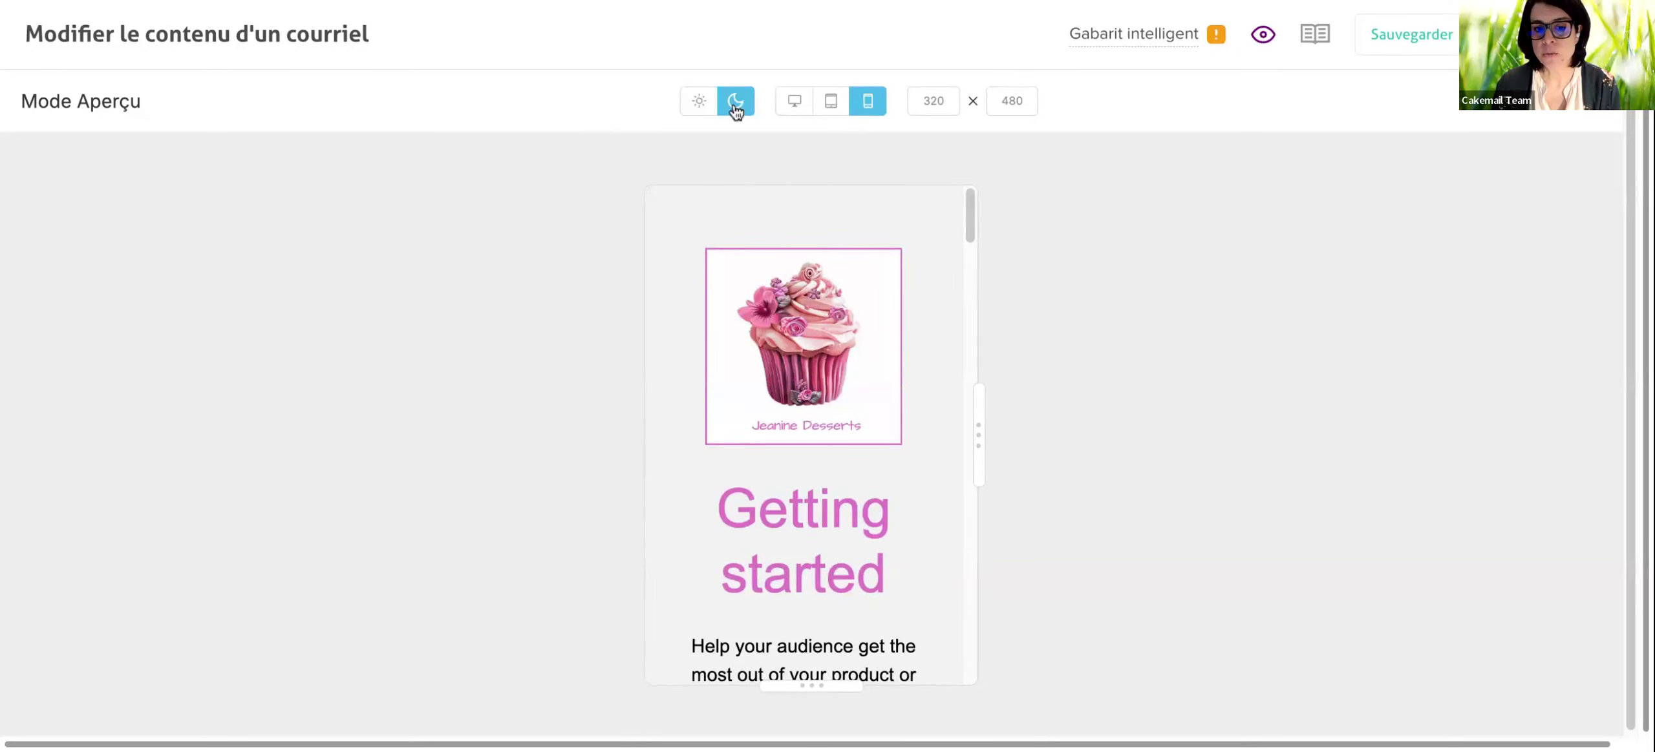
{"action": "scroll", "coordinate": [961, 542], "scroll_direction": "down", "scroll_amount": 6}
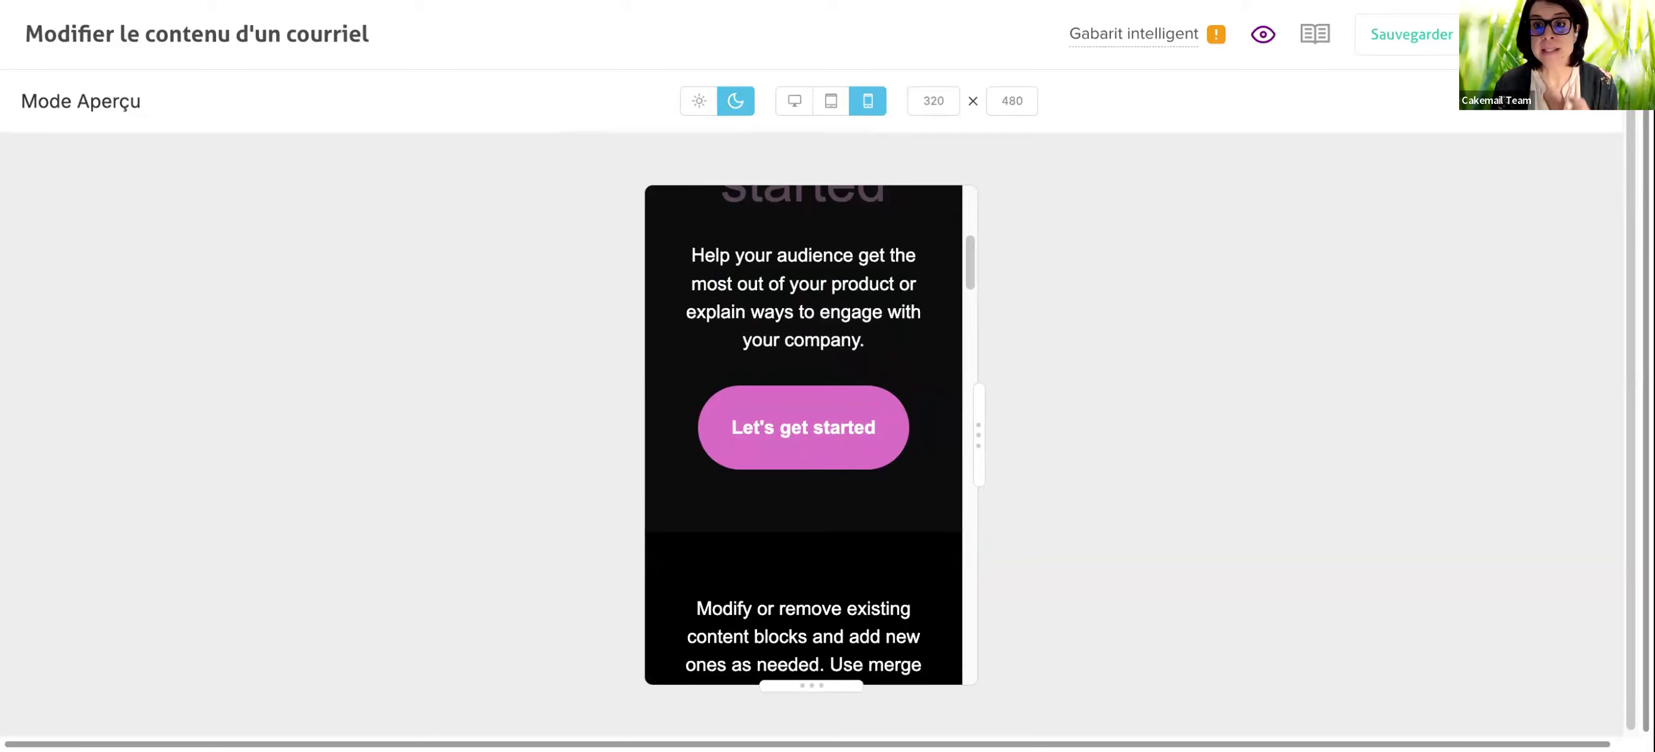
{"action": "scroll", "coordinate": [803, 435], "scroll_direction": "down", "scroll_amount": 6}
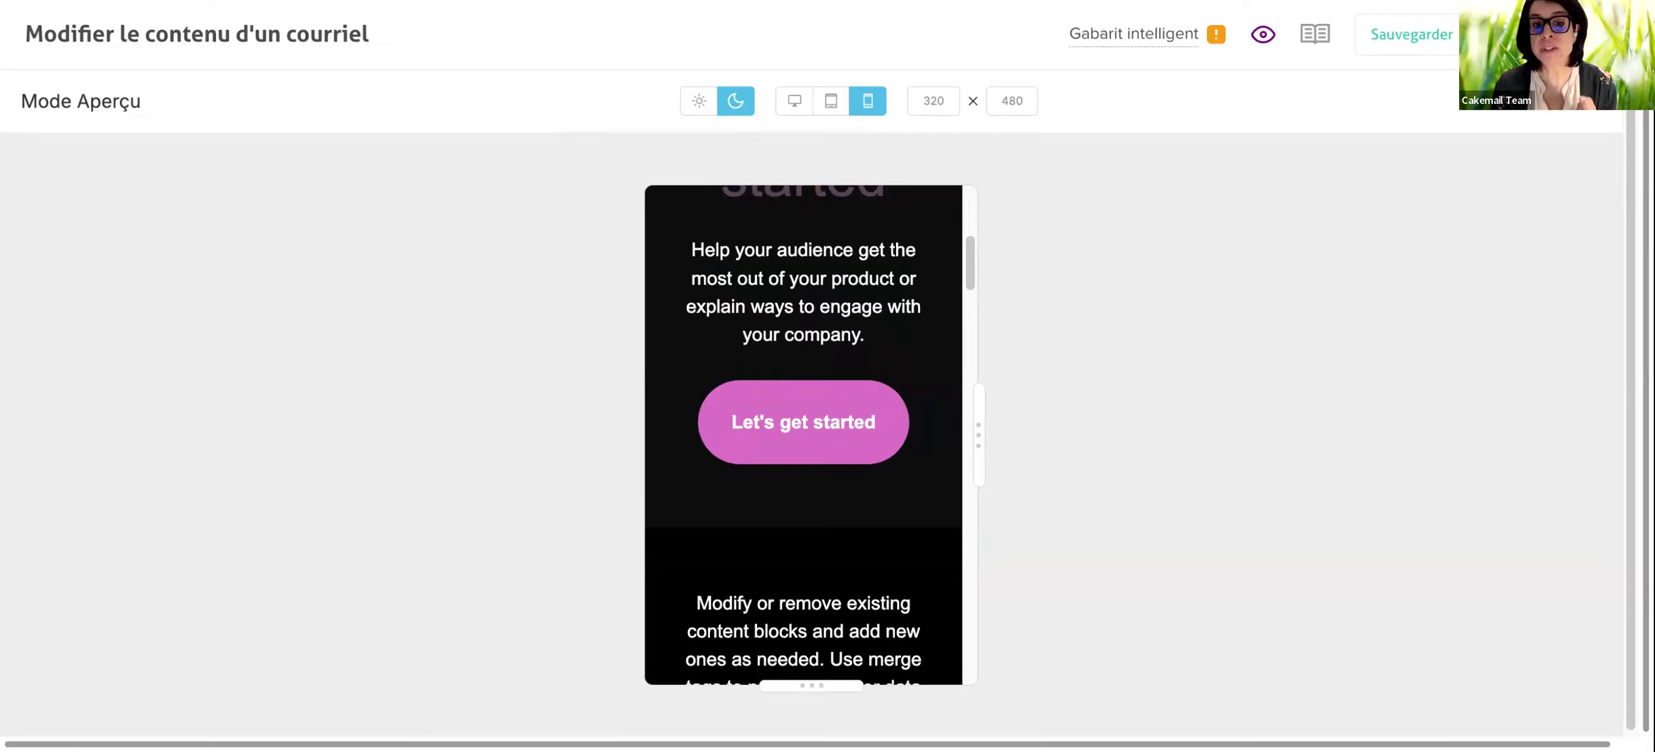
{"action": "scroll", "coordinate": [803, 435], "scroll_direction": "up", "scroll_amount": 11}
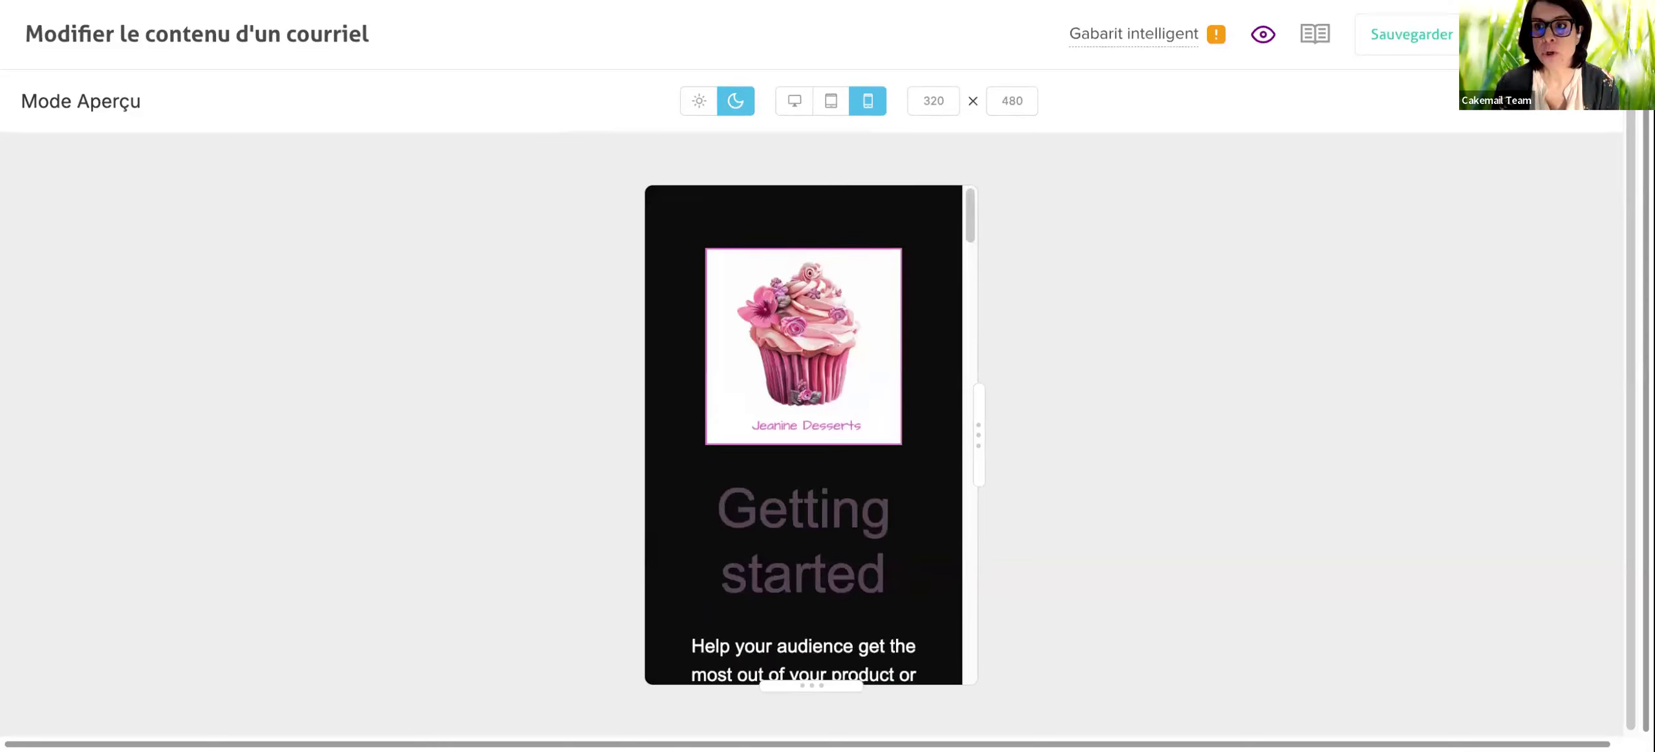
{"action": "left_click", "coordinate": [1587, 113]}
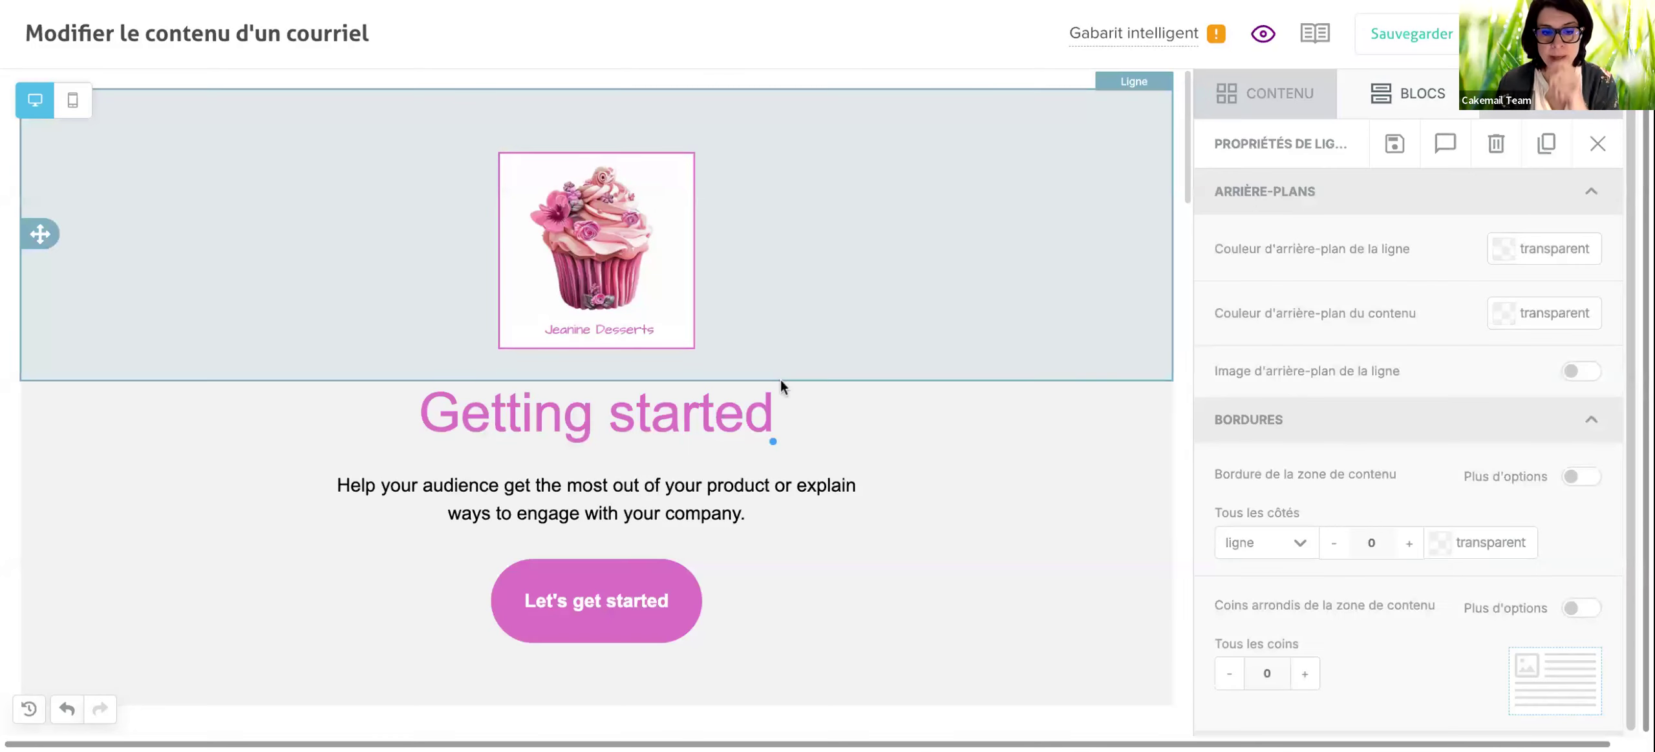
Replace the "Getting started" heading text with "Infolettre octobre".
{"action": "left_click", "coordinate": [816, 397]}
{"action": "triple_click", "coordinate": [629, 399]}
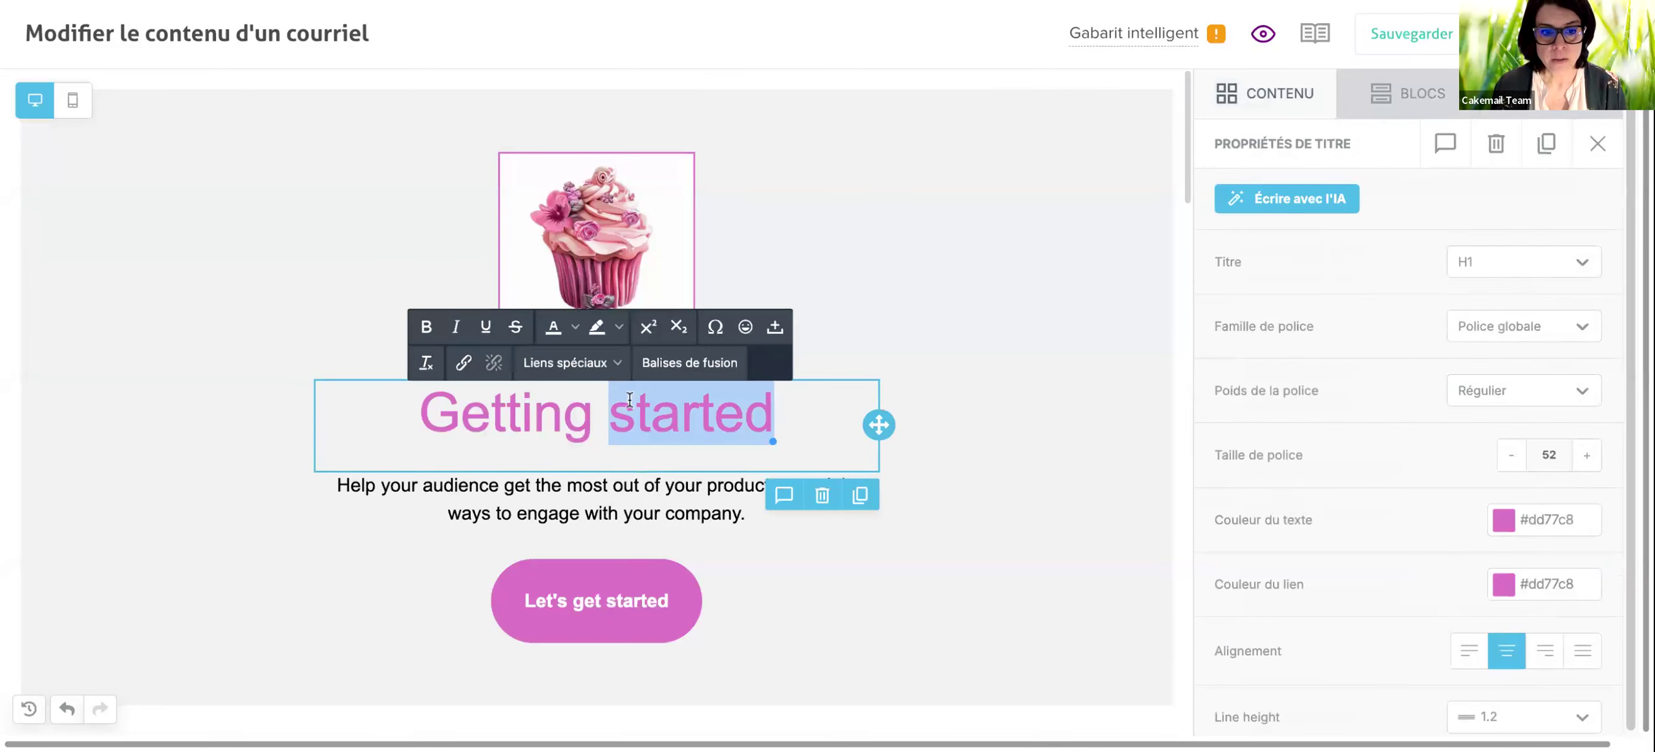
{"action": "type", "text": "In"}
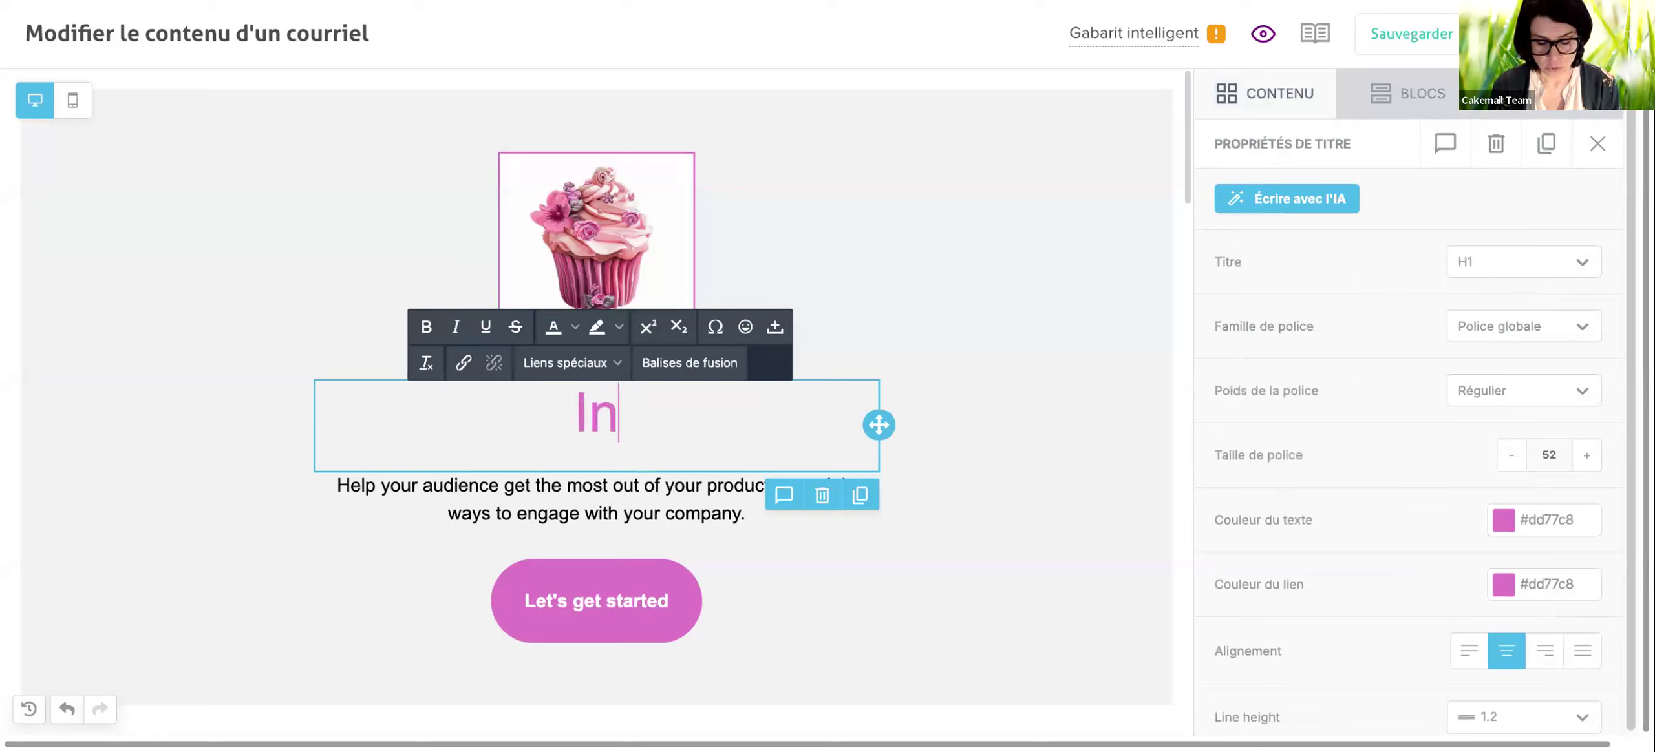
{"action": "type", "text": "folettre ob"}
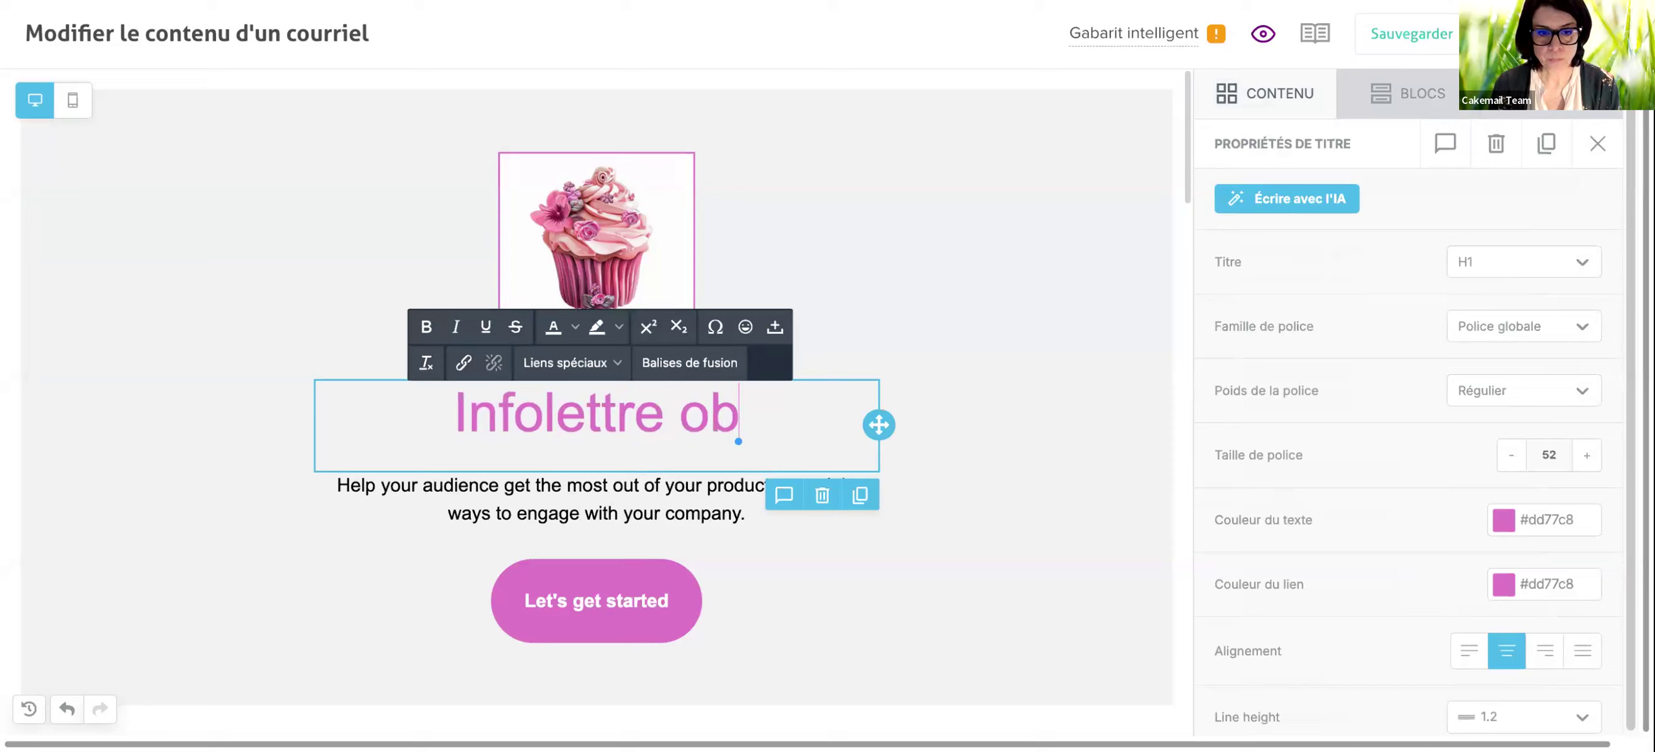
{"action": "key", "text": "BackSpace"}
{"action": "type", "text": "ctobre"}
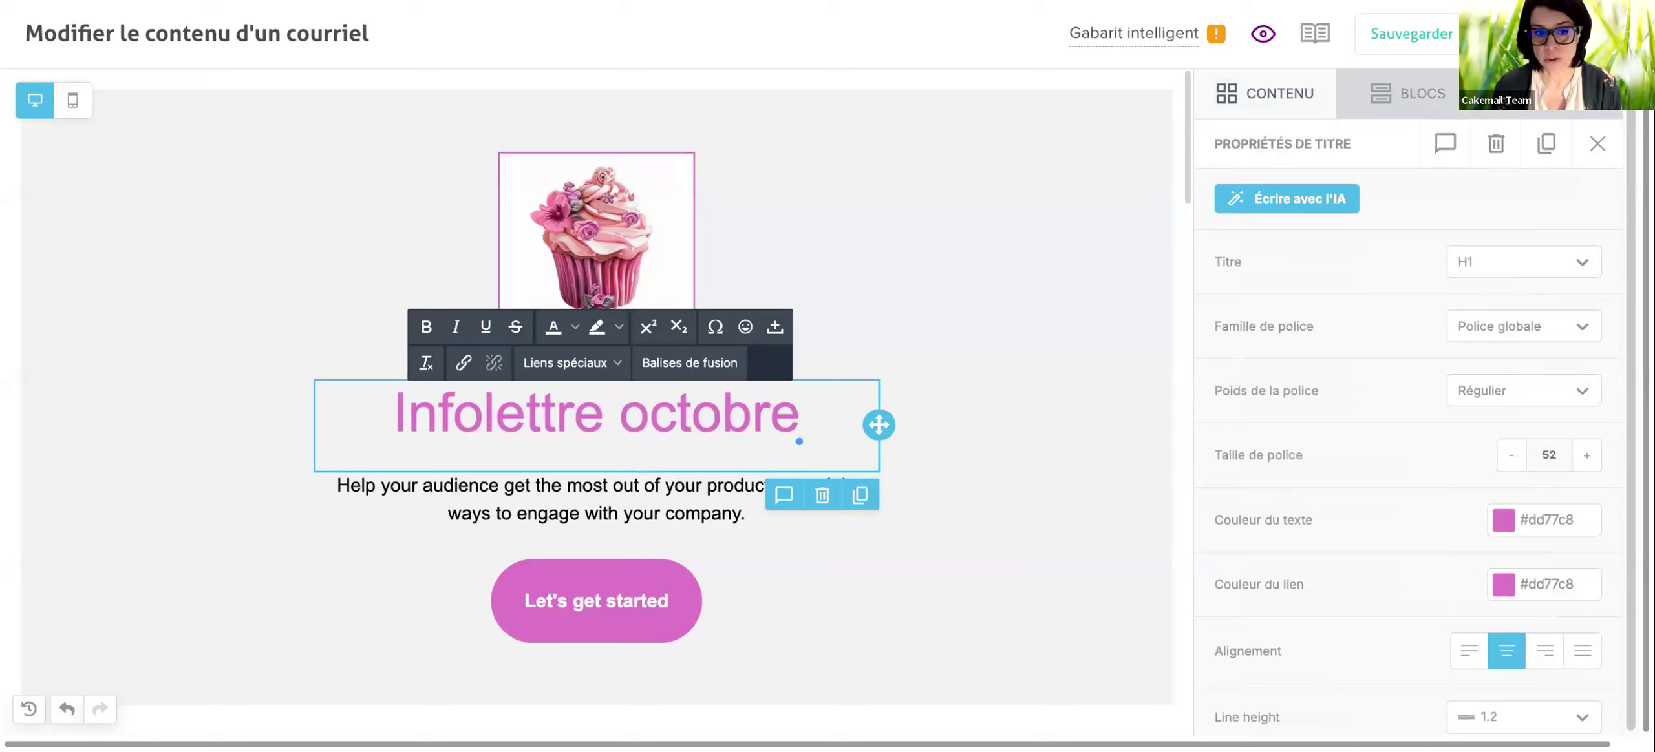
{"action": "left_click", "coordinate": [949, 395]}
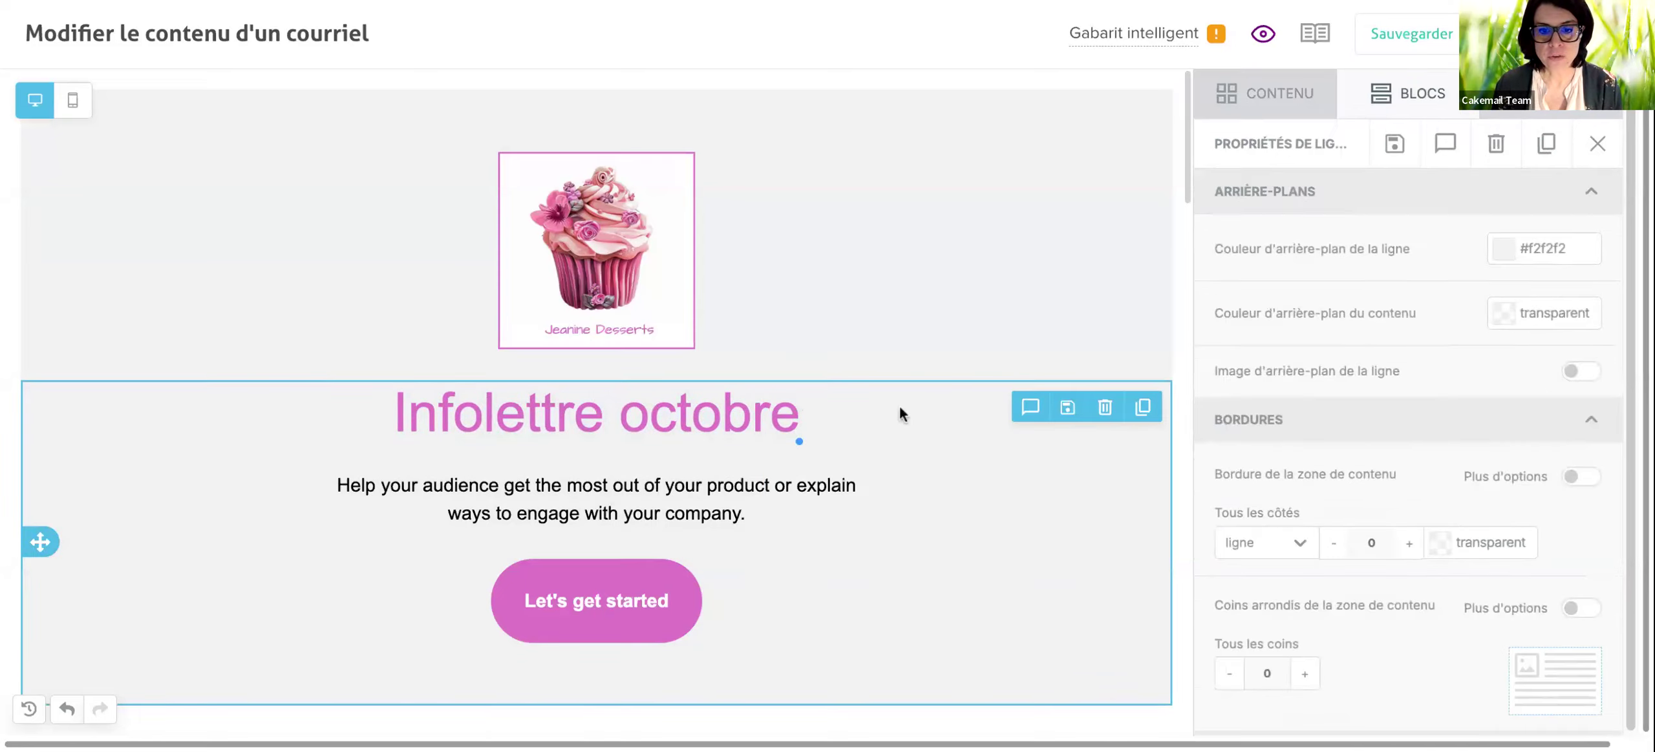
Duplicate the "Infolettre octobre" heading and reduce the lower copy's font size to 33.
{"action": "left_click", "coordinate": [816, 417]}
{"action": "left_click", "coordinate": [859, 494]}
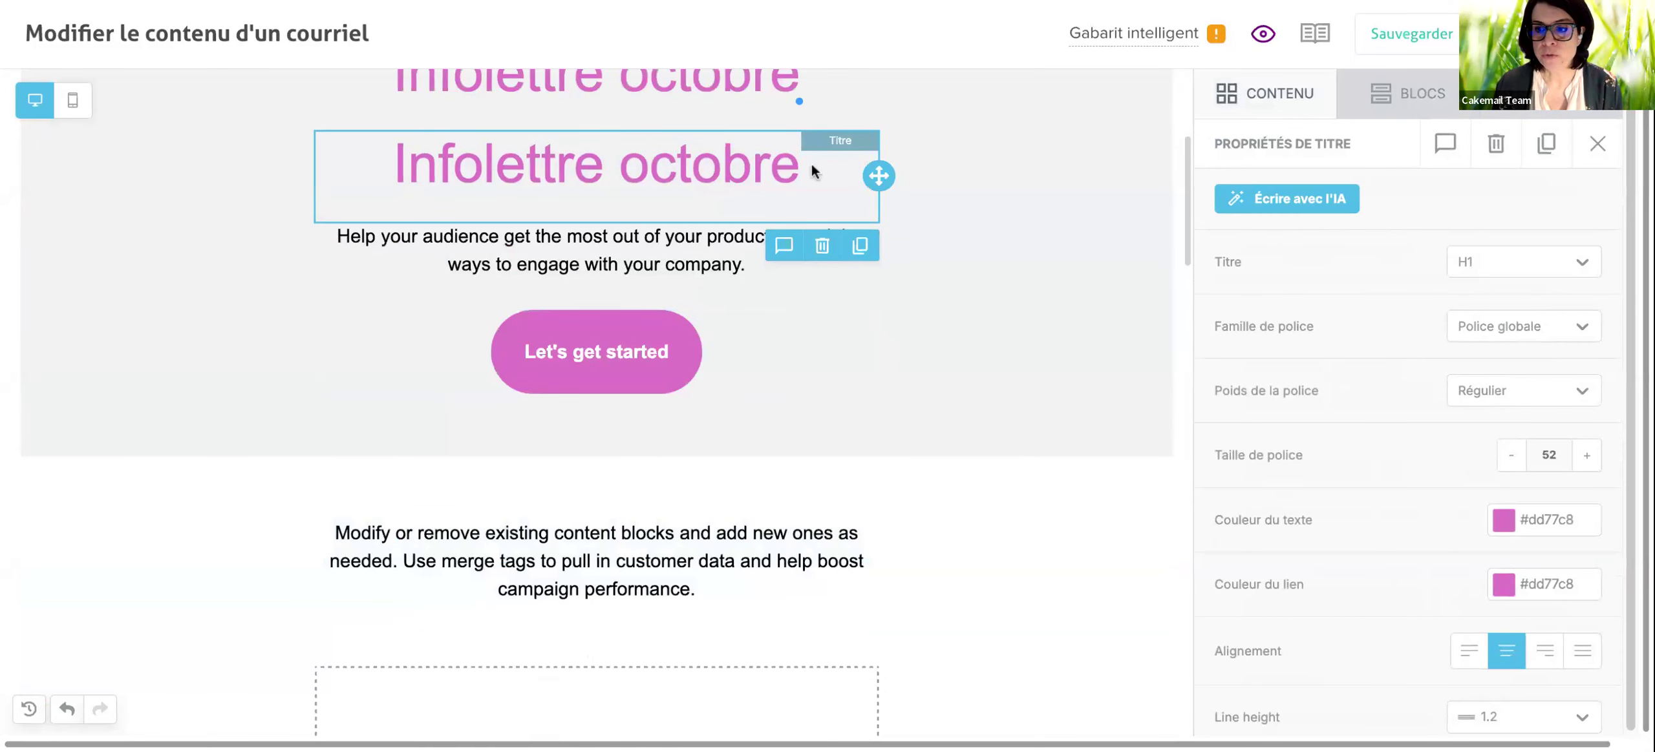
{"action": "left_click", "coordinate": [812, 169]}
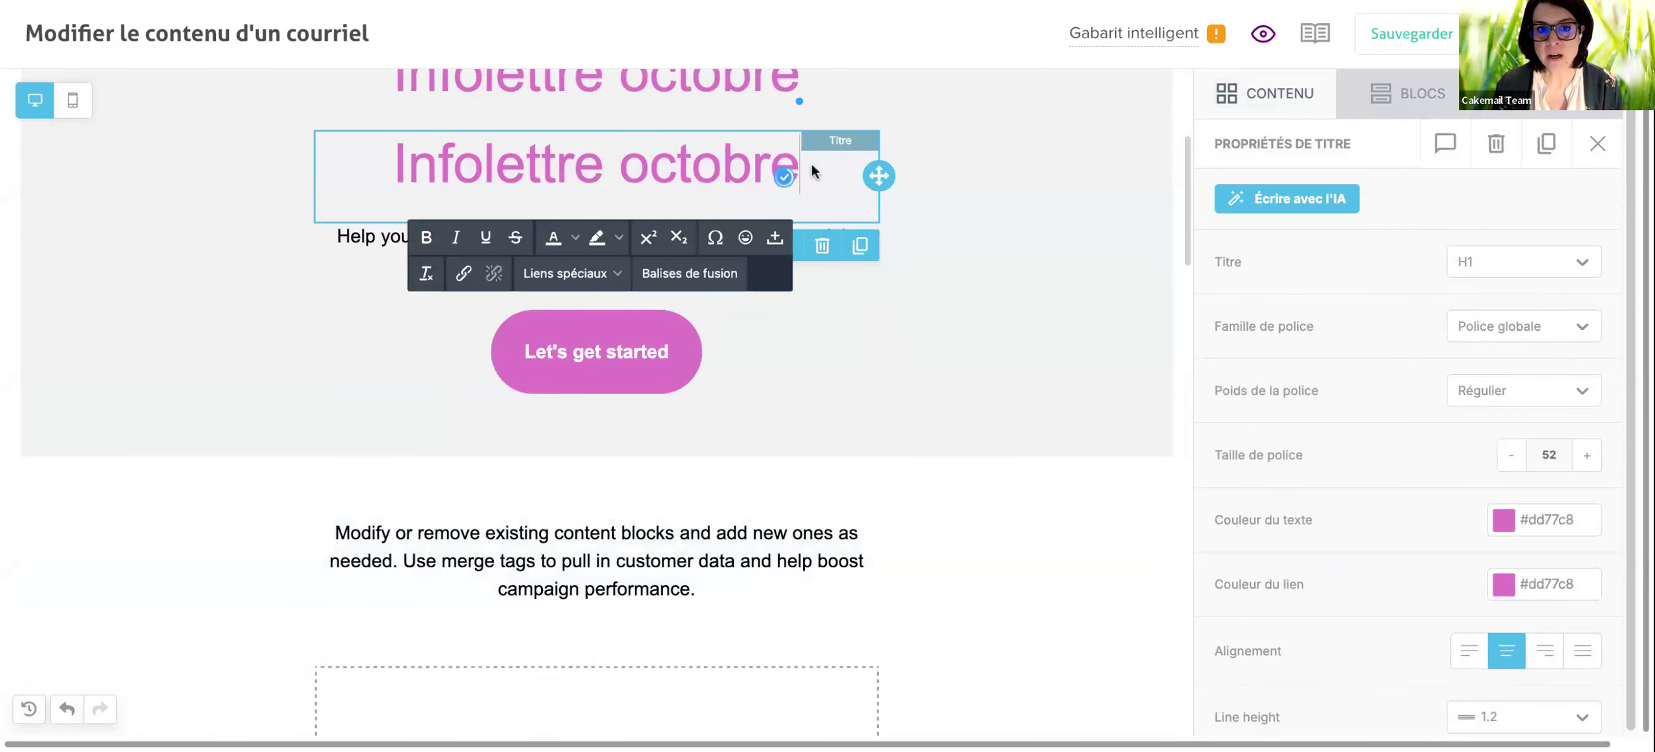
{"action": "key", "text": "ctrl+a"}
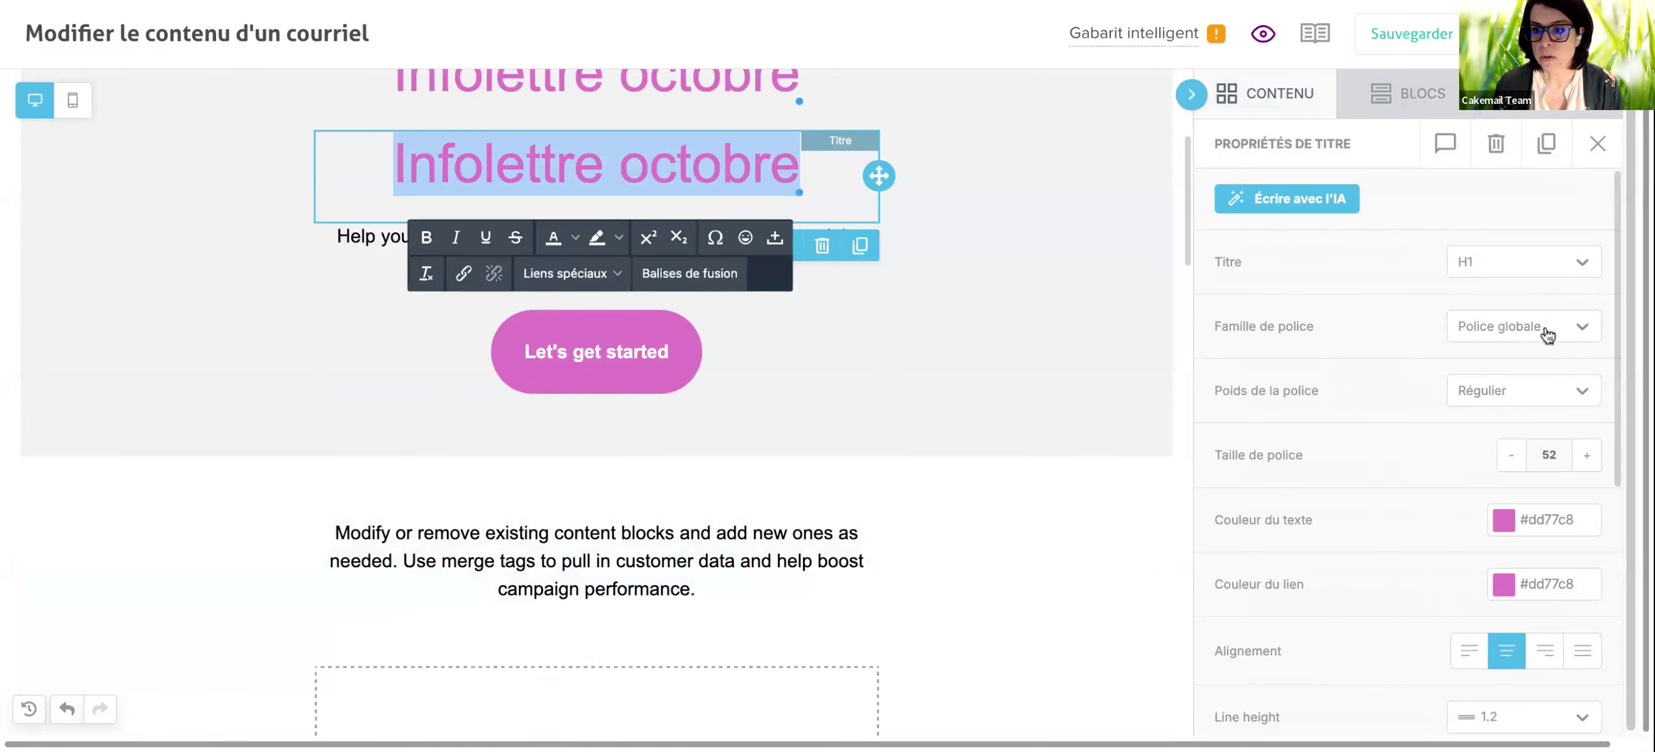
{"action": "left_click", "coordinate": [1512, 456]}
{"action": "left_click", "coordinate": [1512, 456]}
{"action": "left_click", "coordinate": [1512, 456]}
{"action": "left_click", "coordinate": [1512, 456]}
{"action": "left_click", "coordinate": [1512, 457]}
{"action": "left_click", "coordinate": [1512, 457]}
{"action": "left_click", "coordinate": [1512, 456]}
{"action": "left_click", "coordinate": [1512, 456]}
{"action": "left_click", "coordinate": [1512, 456]}
{"action": "left_click", "coordinate": [1028, 290]}
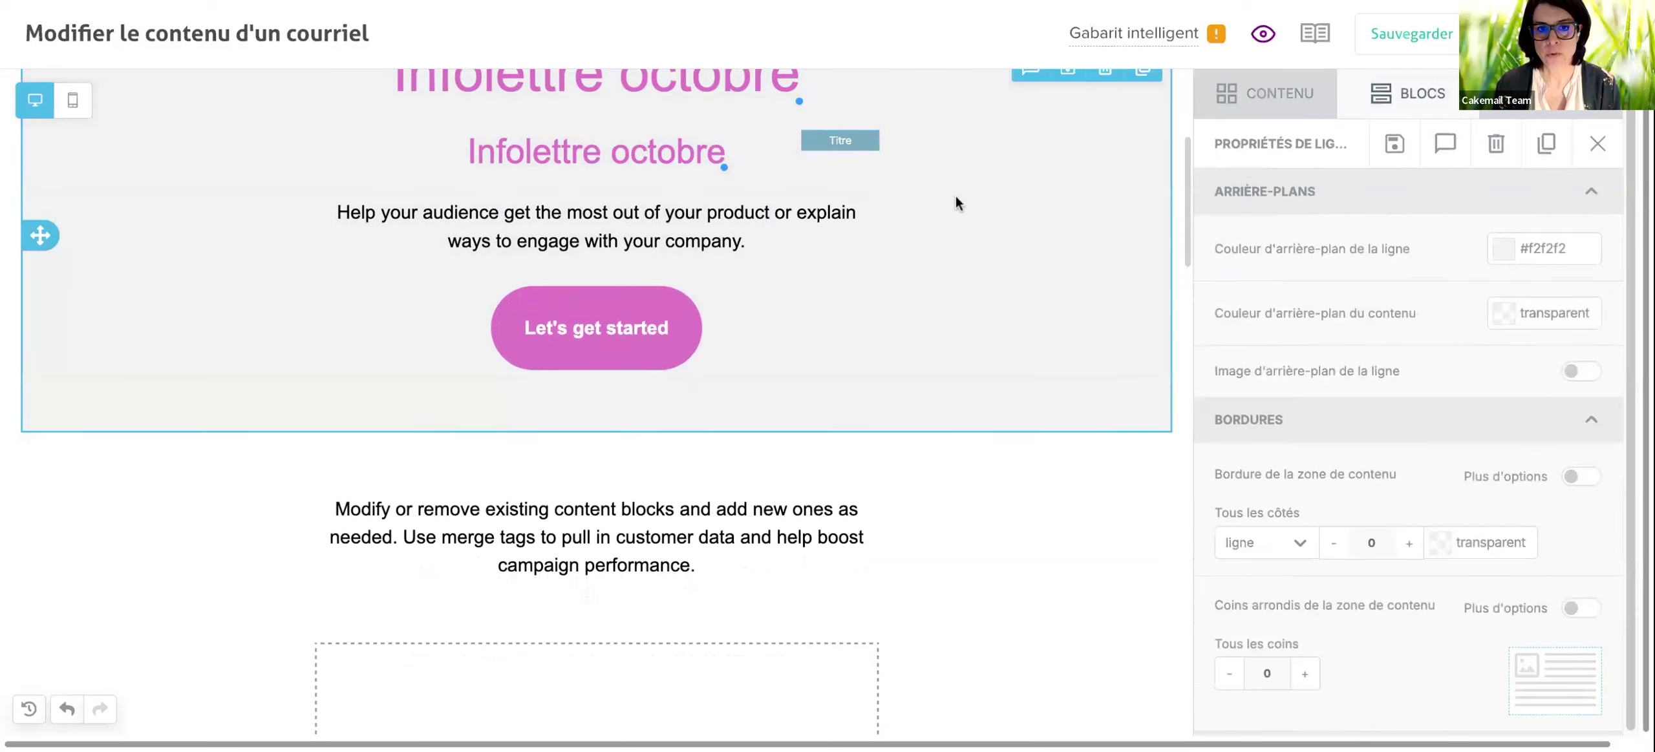
Hide the larger "Infolettre octobre" heading on mobile devices.
{"action": "scroll", "coordinate": [871, 196], "scroll_direction": "up", "scroll_amount": 2}
{"action": "left_click", "coordinate": [863, 207]}
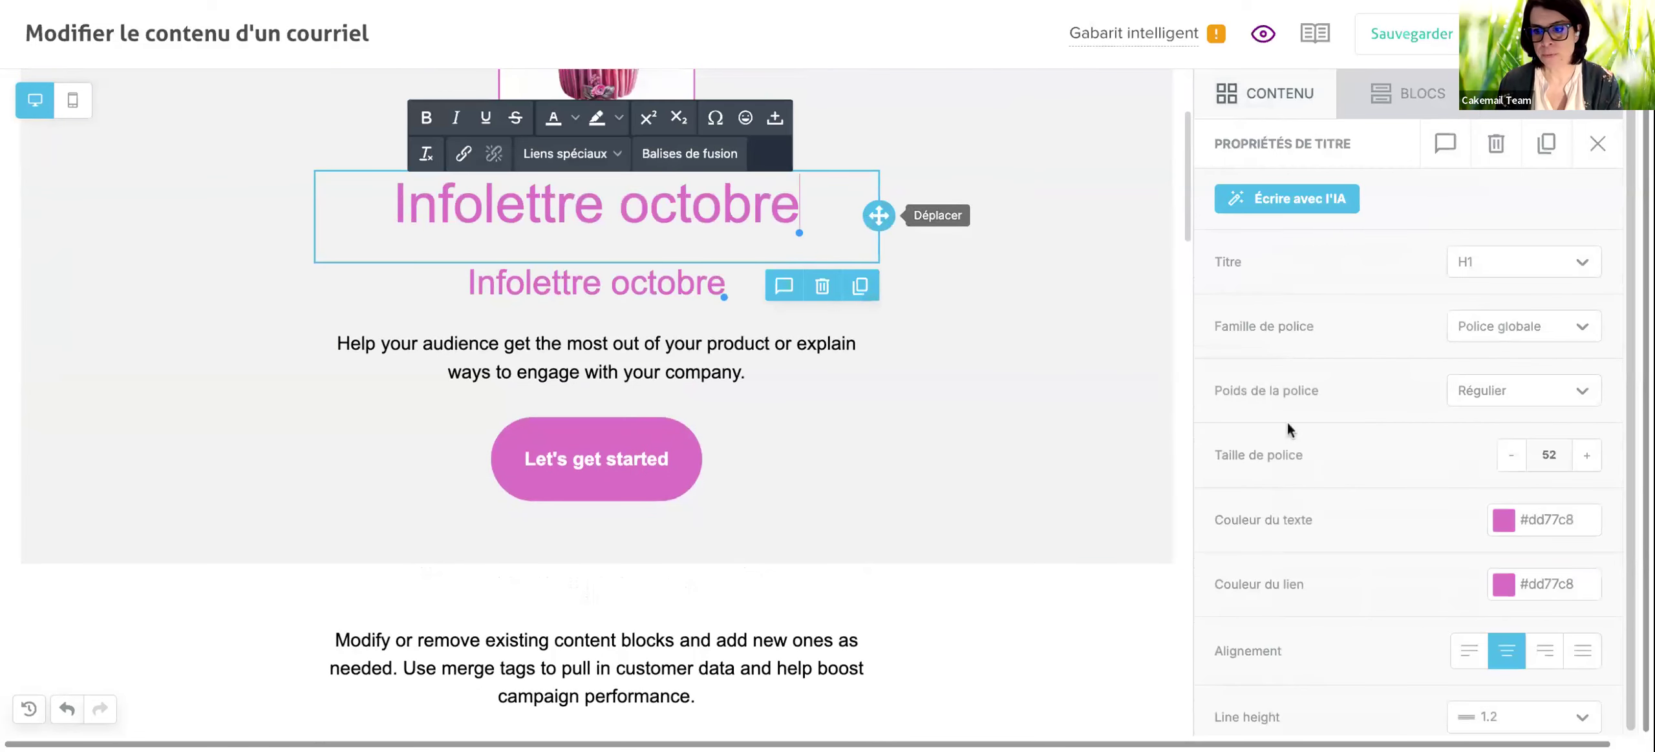
{"action": "scroll", "coordinate": [1409, 493], "scroll_direction": "down", "scroll_amount": 7}
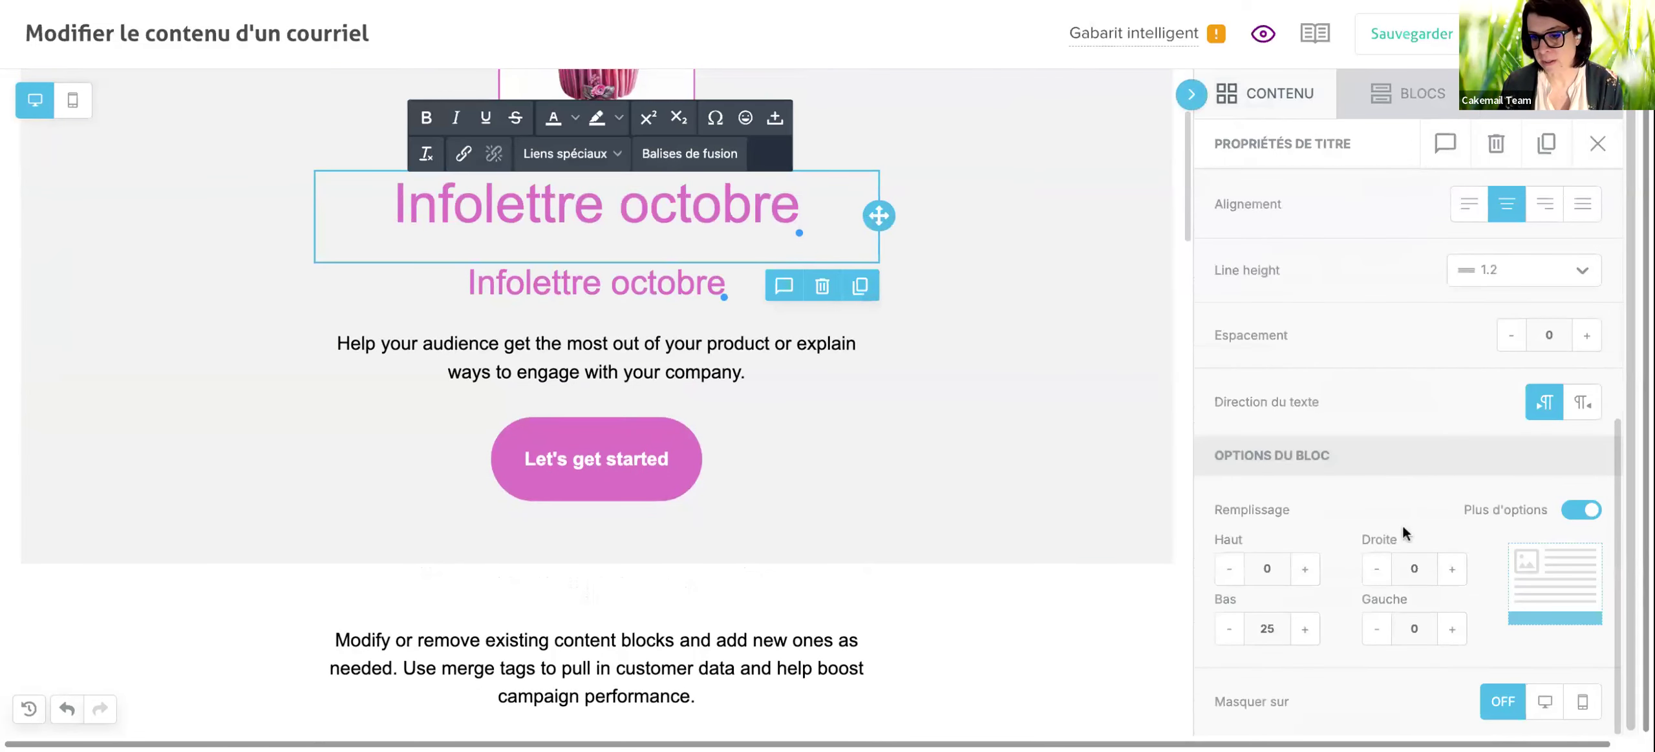
{"action": "left_click", "coordinate": [1583, 704]}
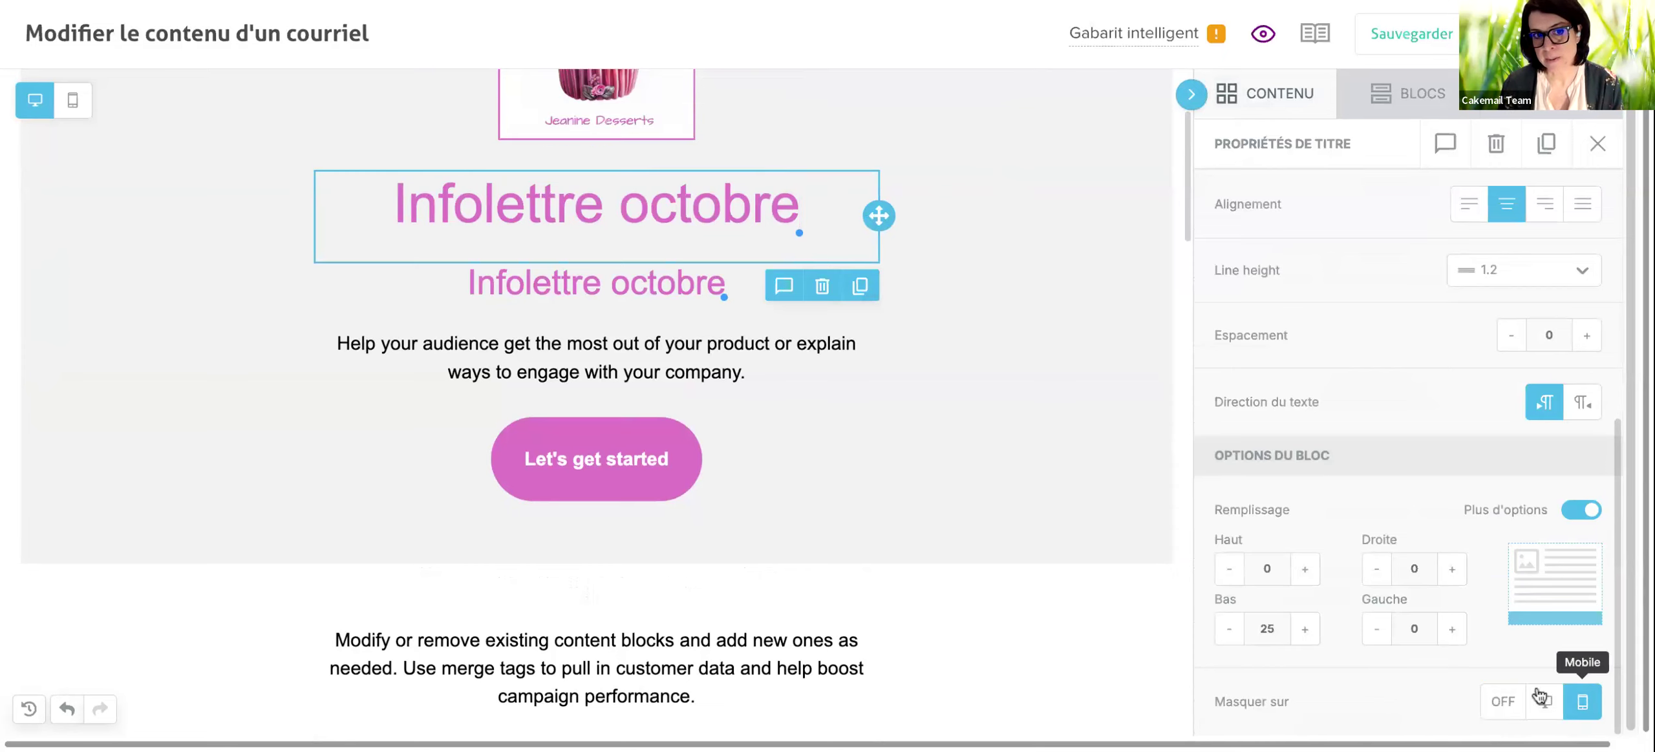
Hide the smaller "Infolettre octobre" heading on desktop.
{"action": "left_click", "coordinate": [621, 298]}
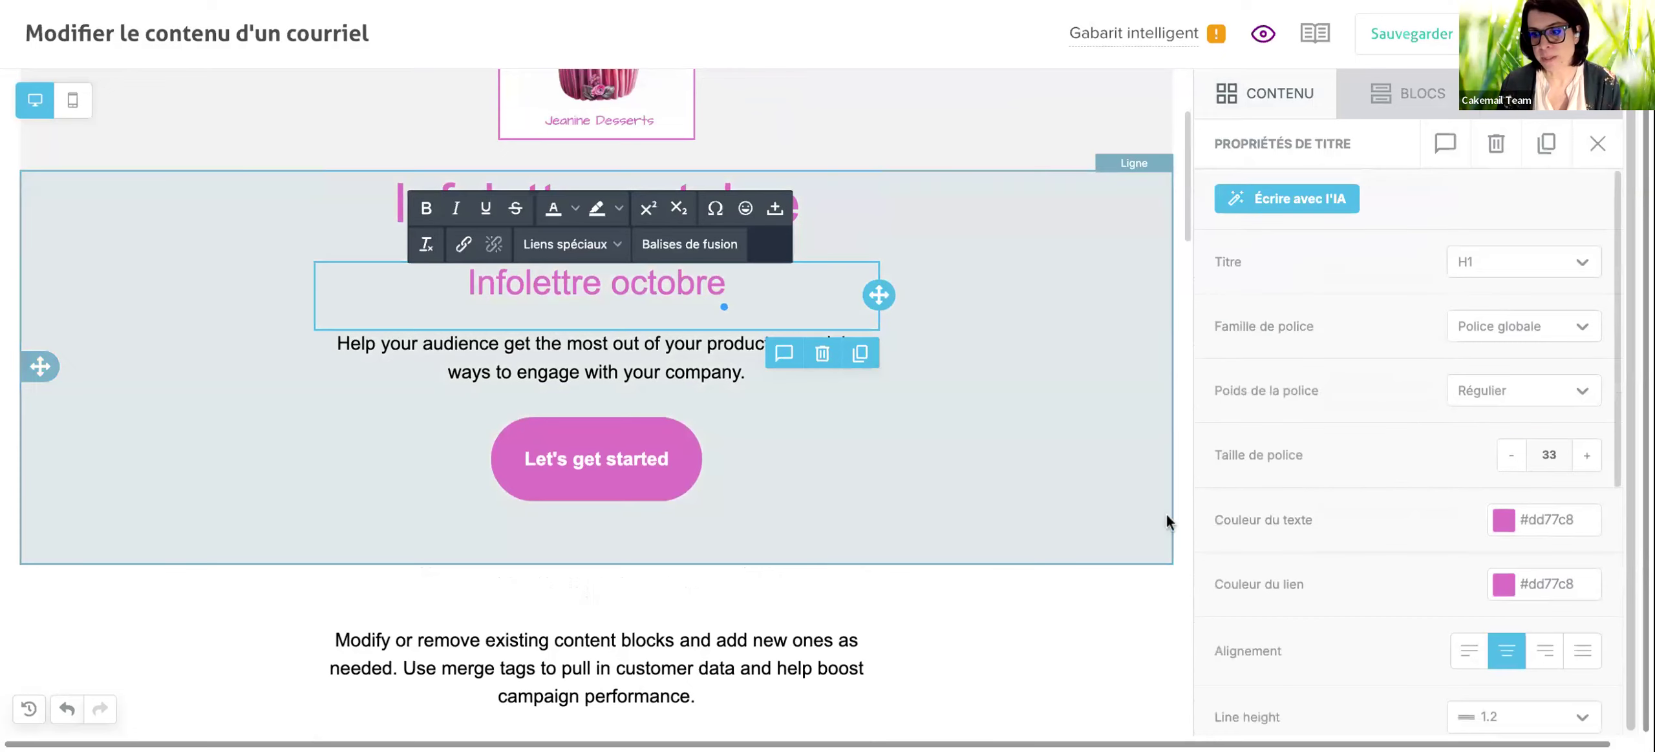
{"action": "scroll", "coordinate": [1398, 642], "scroll_direction": "down", "scroll_amount": 5}
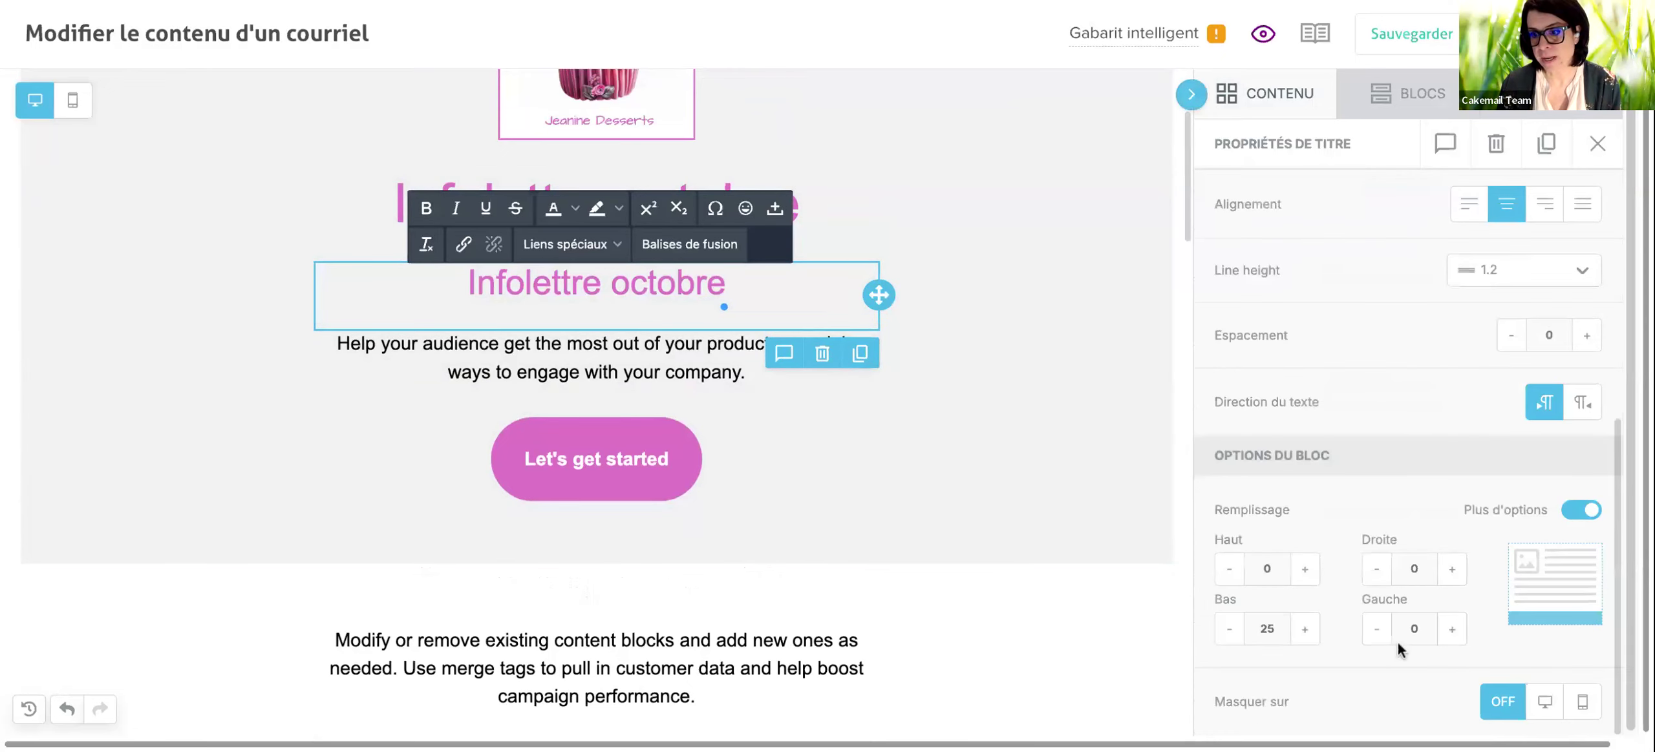
{"action": "left_click", "coordinate": [1543, 706]}
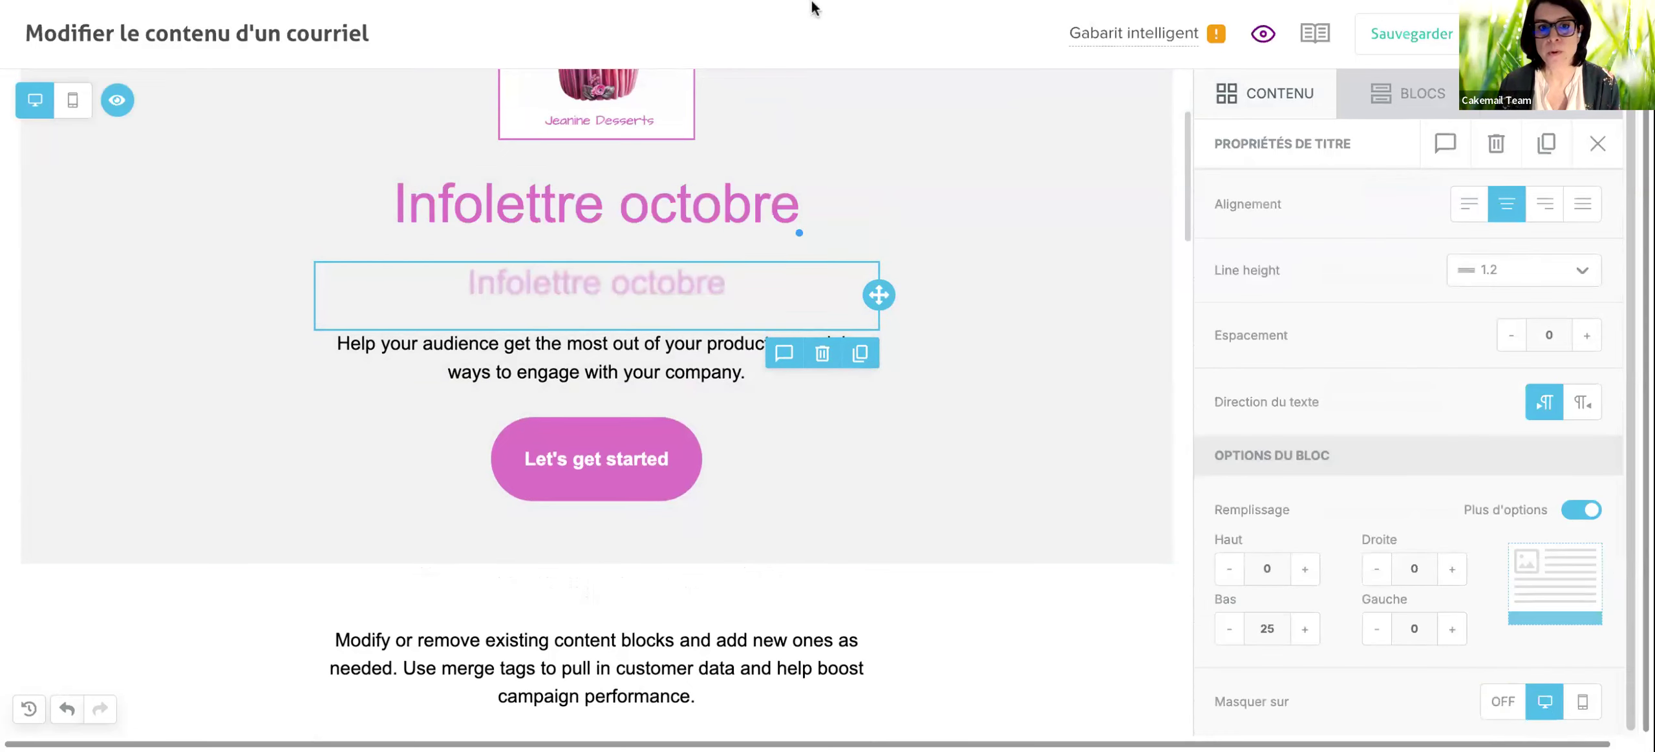
Preview the email at desktop and mobile sizes to check which heading each shows, and return to the editor.
{"action": "scroll", "coordinate": [1026, 204], "scroll_direction": "up", "scroll_amount": 3}
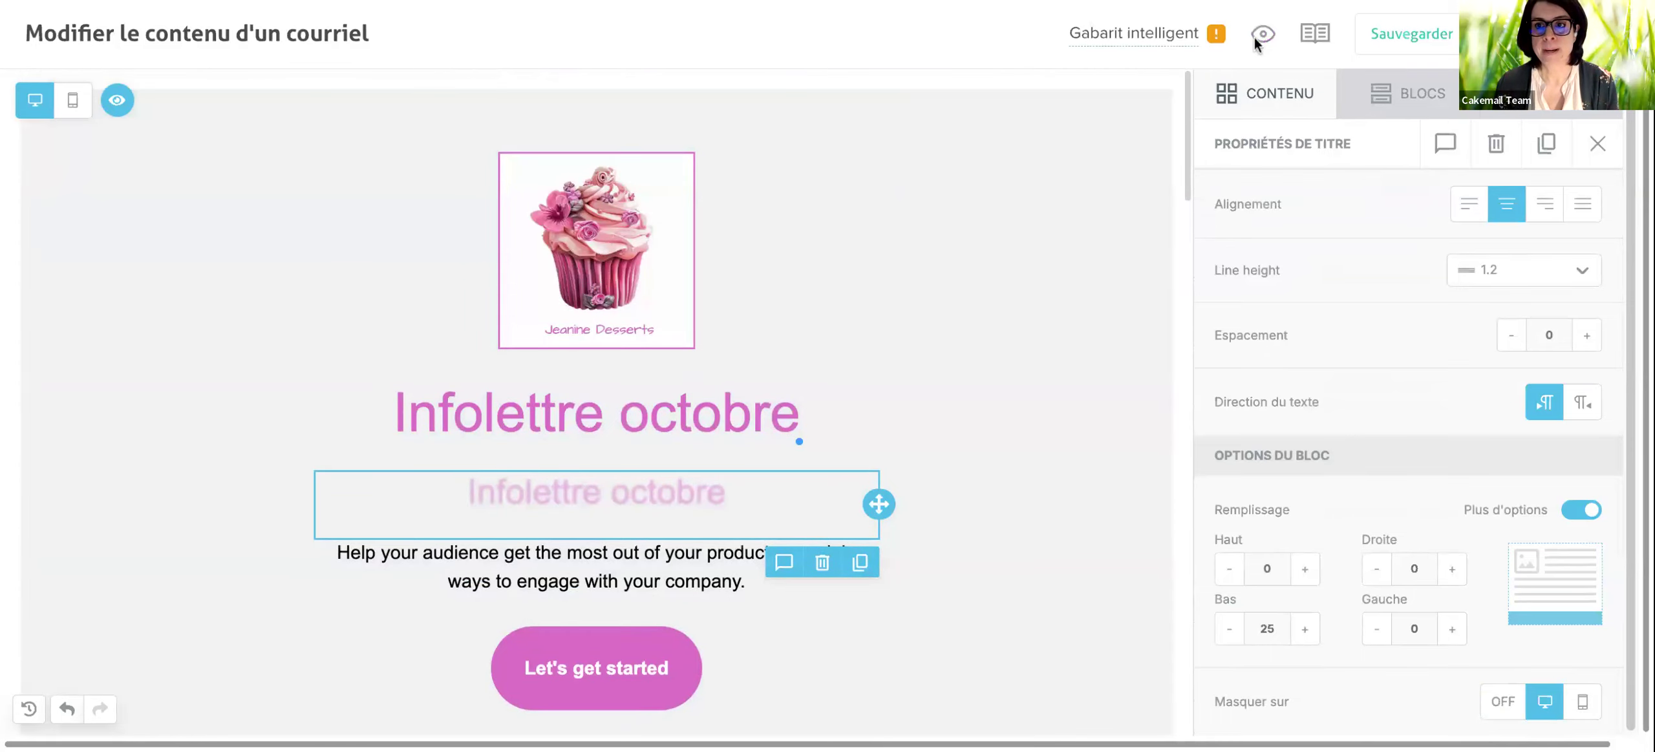
{"action": "left_click", "coordinate": [1254, 36]}
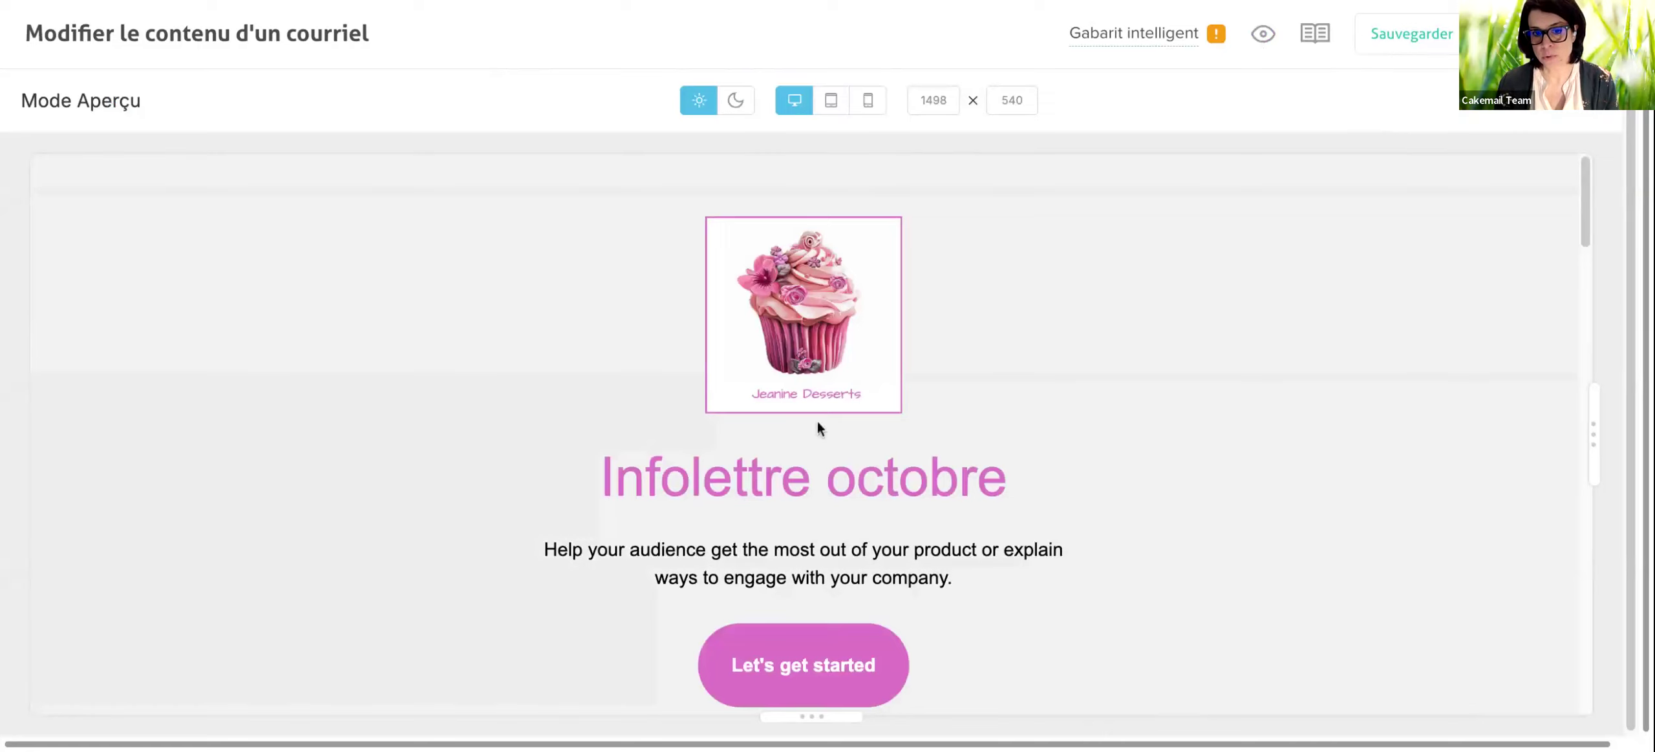
{"action": "left_click", "coordinate": [870, 103]}
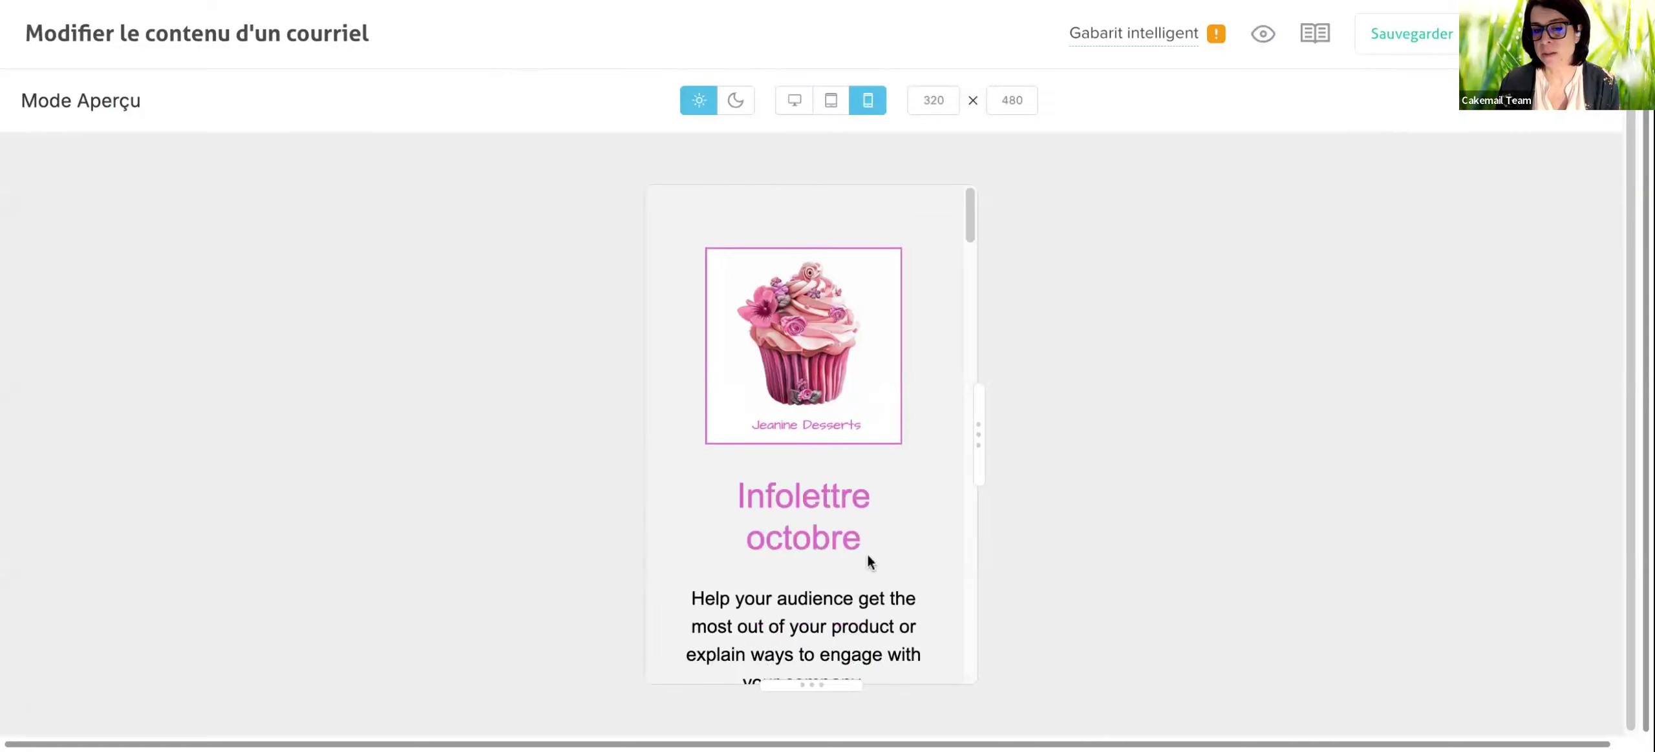
{"action": "scroll", "coordinate": [868, 553], "scroll_direction": "down", "scroll_amount": 4}
{"action": "scroll", "coordinate": [868, 554], "scroll_direction": "up", "scroll_amount": 4}
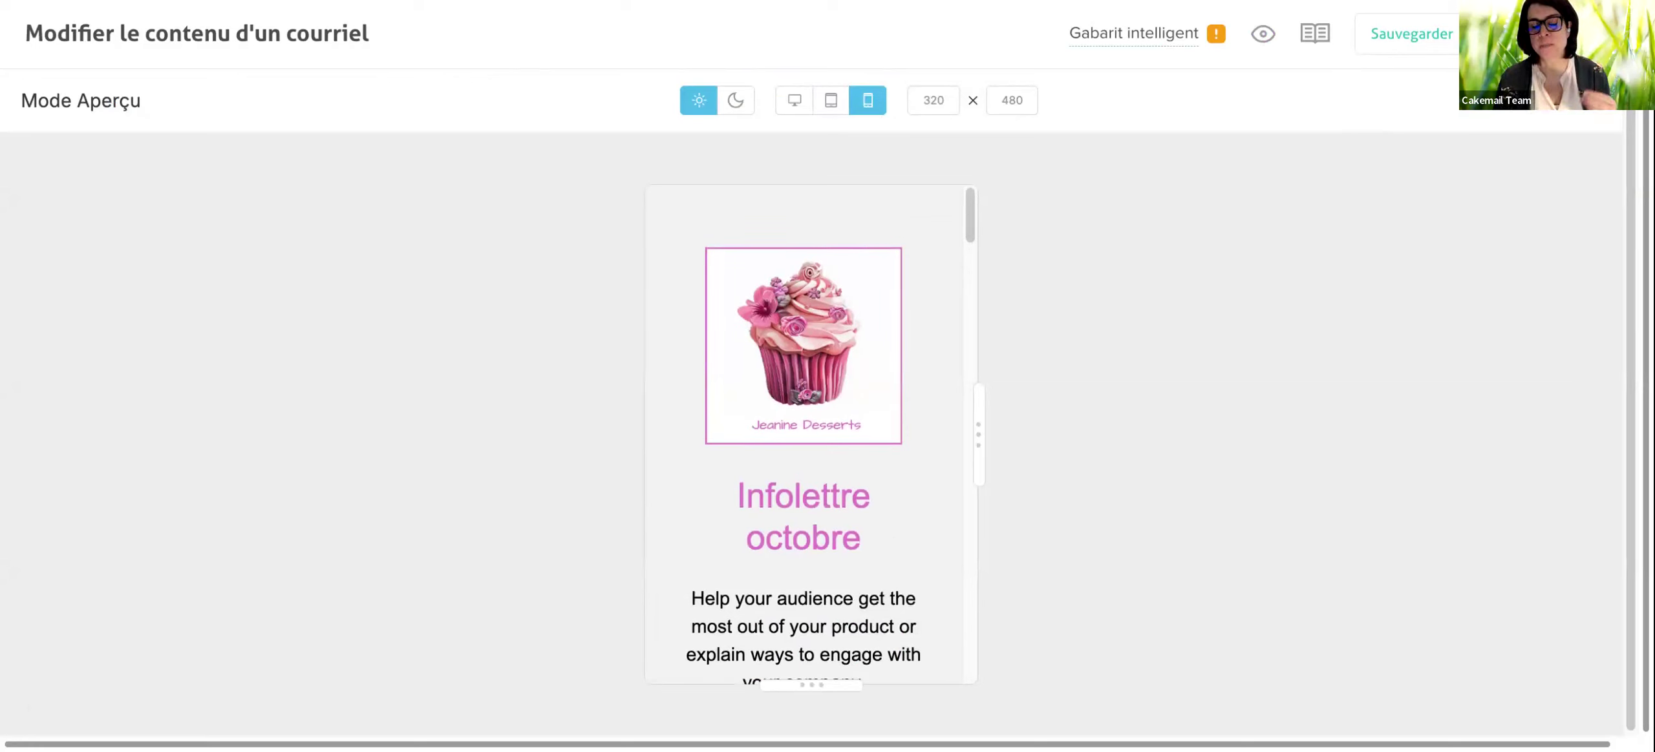
{"action": "scroll", "coordinate": [804, 435], "scroll_direction": "down", "scroll_amount": 5}
{"action": "scroll", "coordinate": [837, 427], "scroll_direction": "down", "scroll_amount": 5}
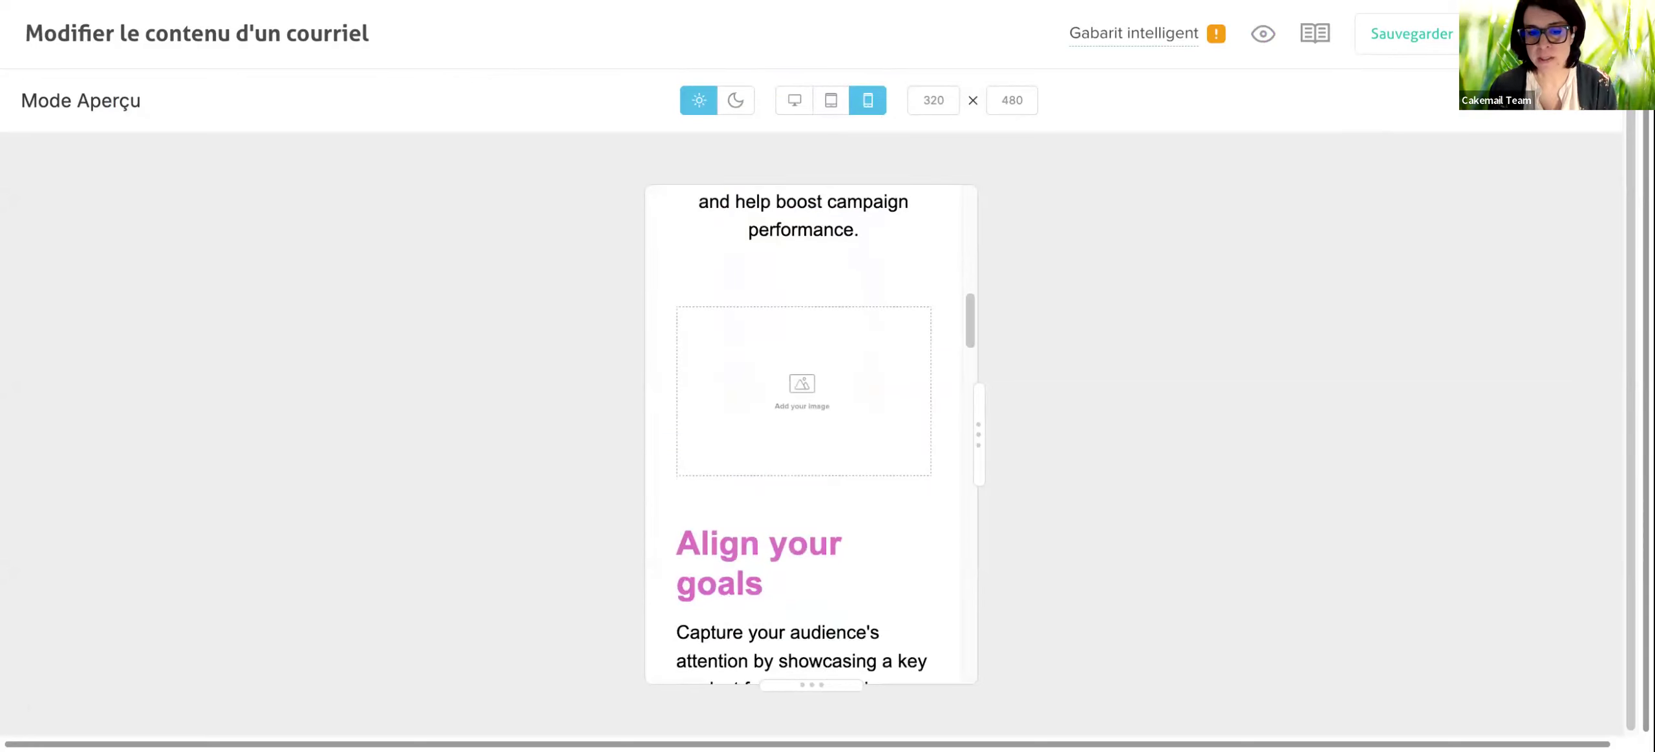
{"action": "scroll", "coordinate": [838, 426], "scroll_direction": "up", "scroll_amount": 2}
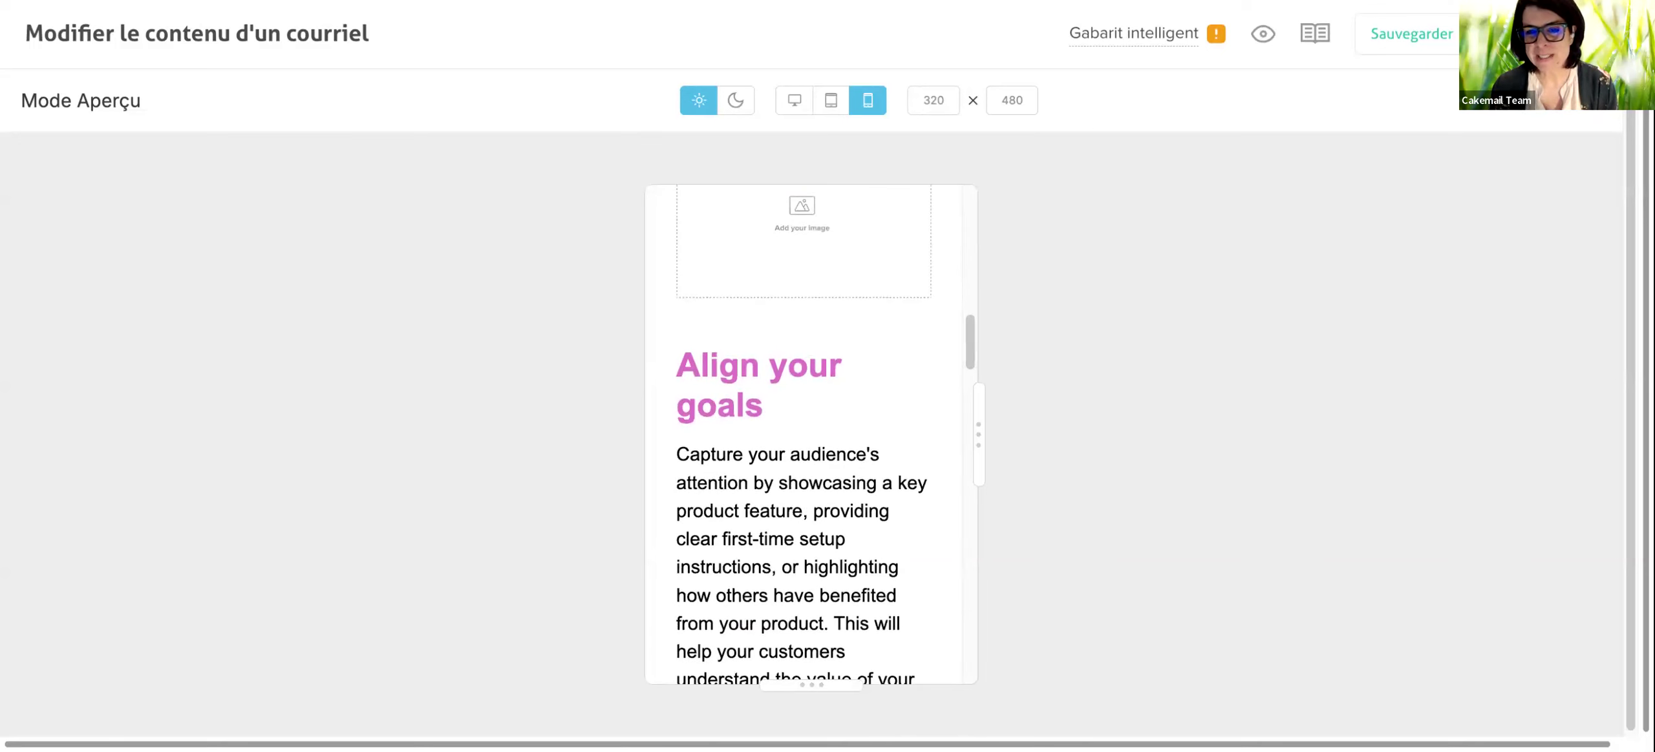
{"action": "left_click", "coordinate": [1598, 102]}
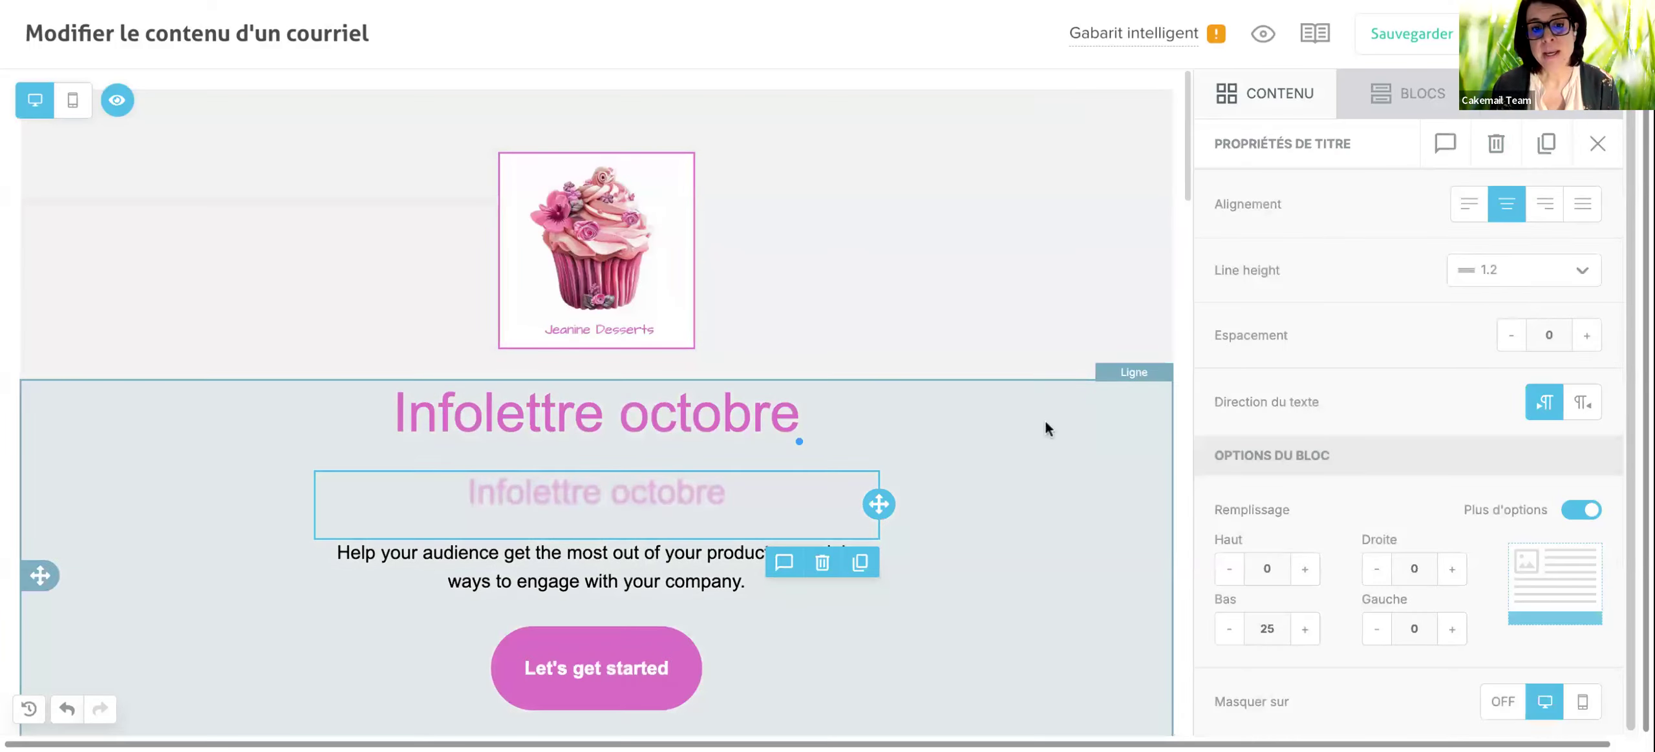
{"action": "scroll", "coordinate": [1044, 429], "scroll_direction": "down", "scroll_amount": 2}
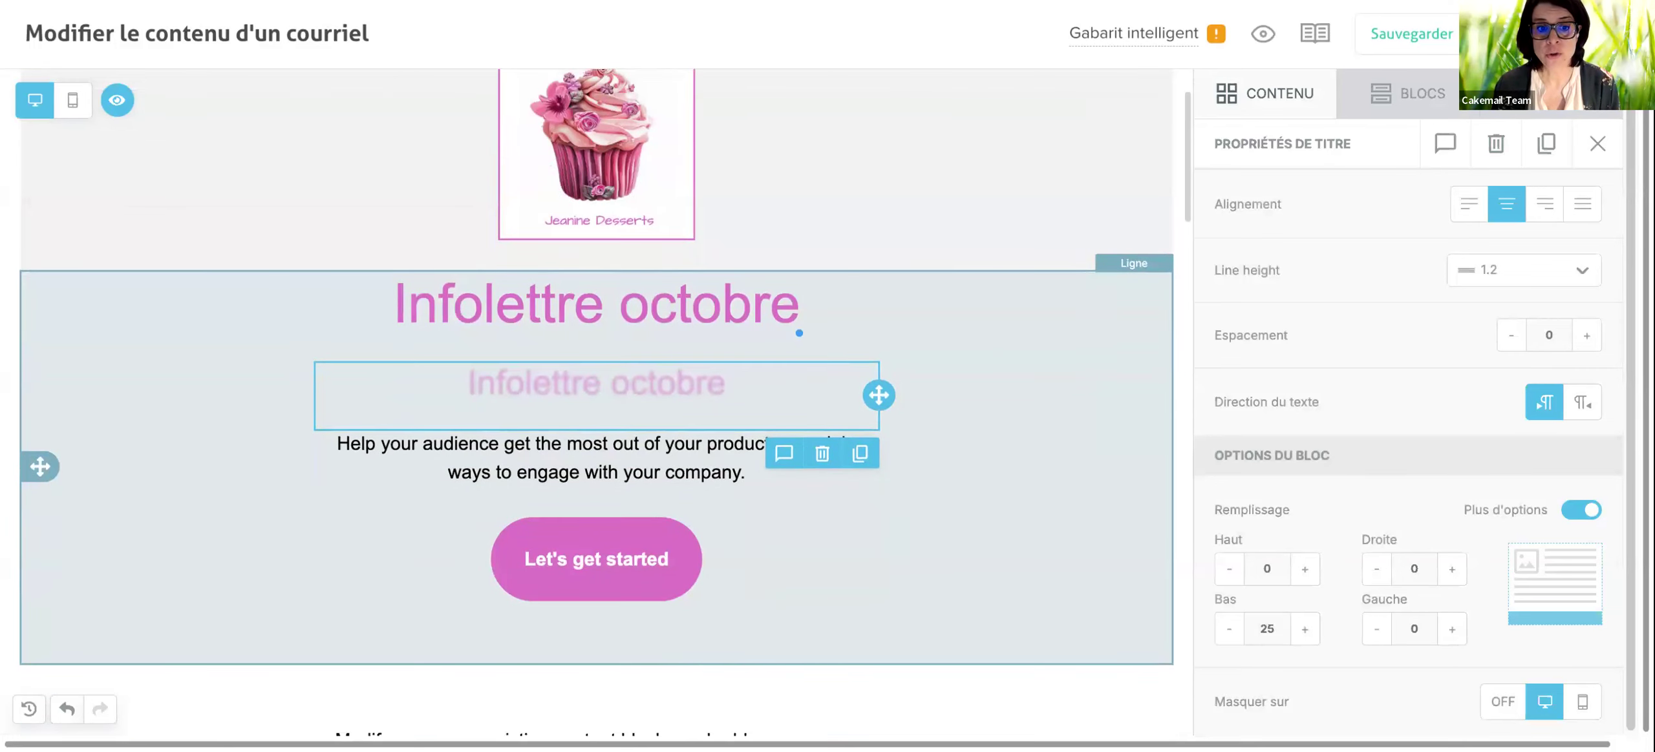
{"action": "scroll", "coordinate": [596, 414], "scroll_direction": "down", "scroll_amount": 1}
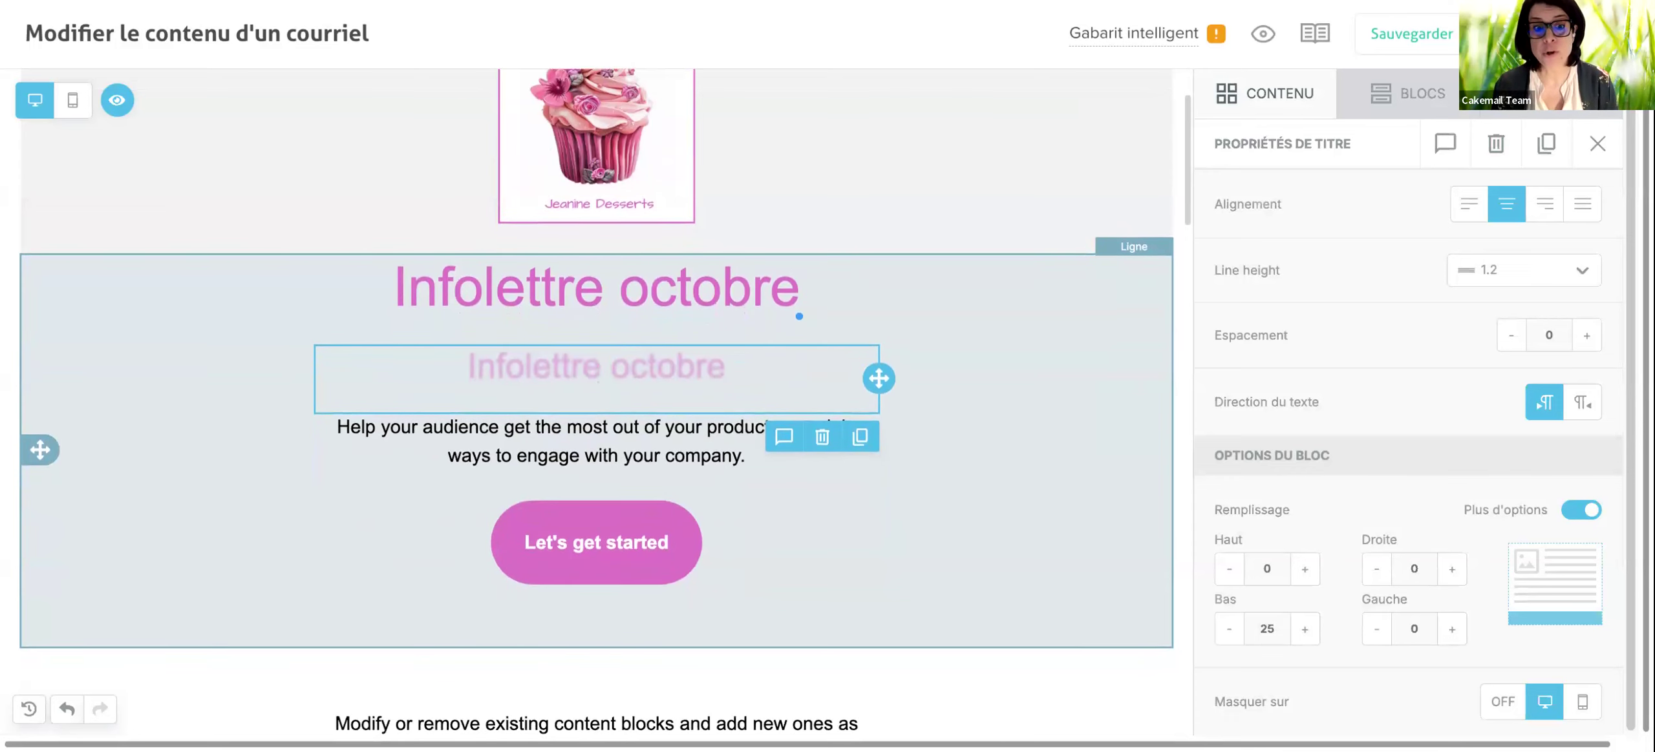
{"action": "scroll", "coordinate": [596, 414], "scroll_direction": "down", "scroll_amount": 5}
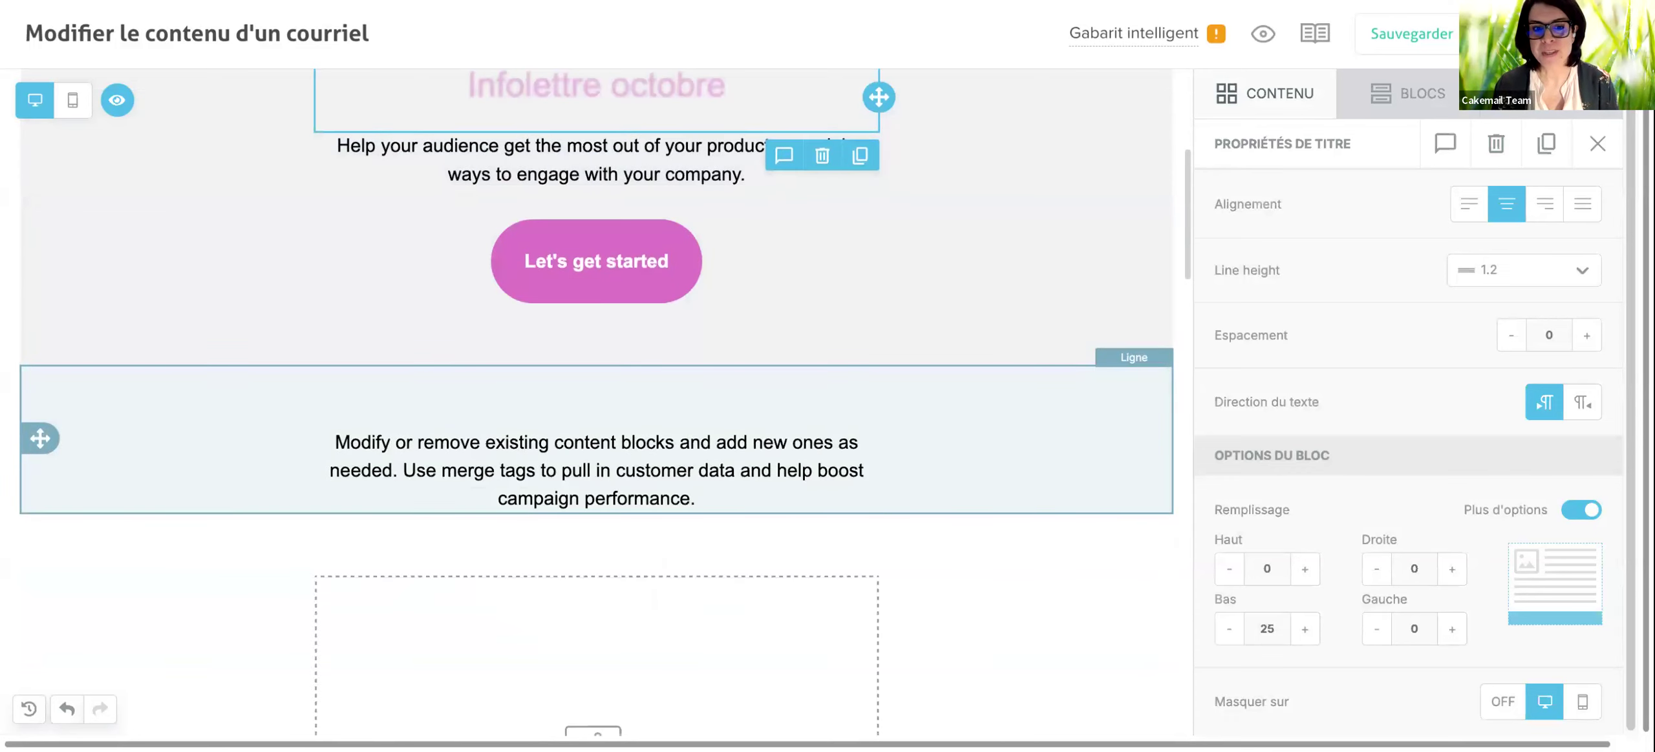
{"action": "scroll", "coordinate": [596, 413], "scroll_direction": "down", "scroll_amount": 5}
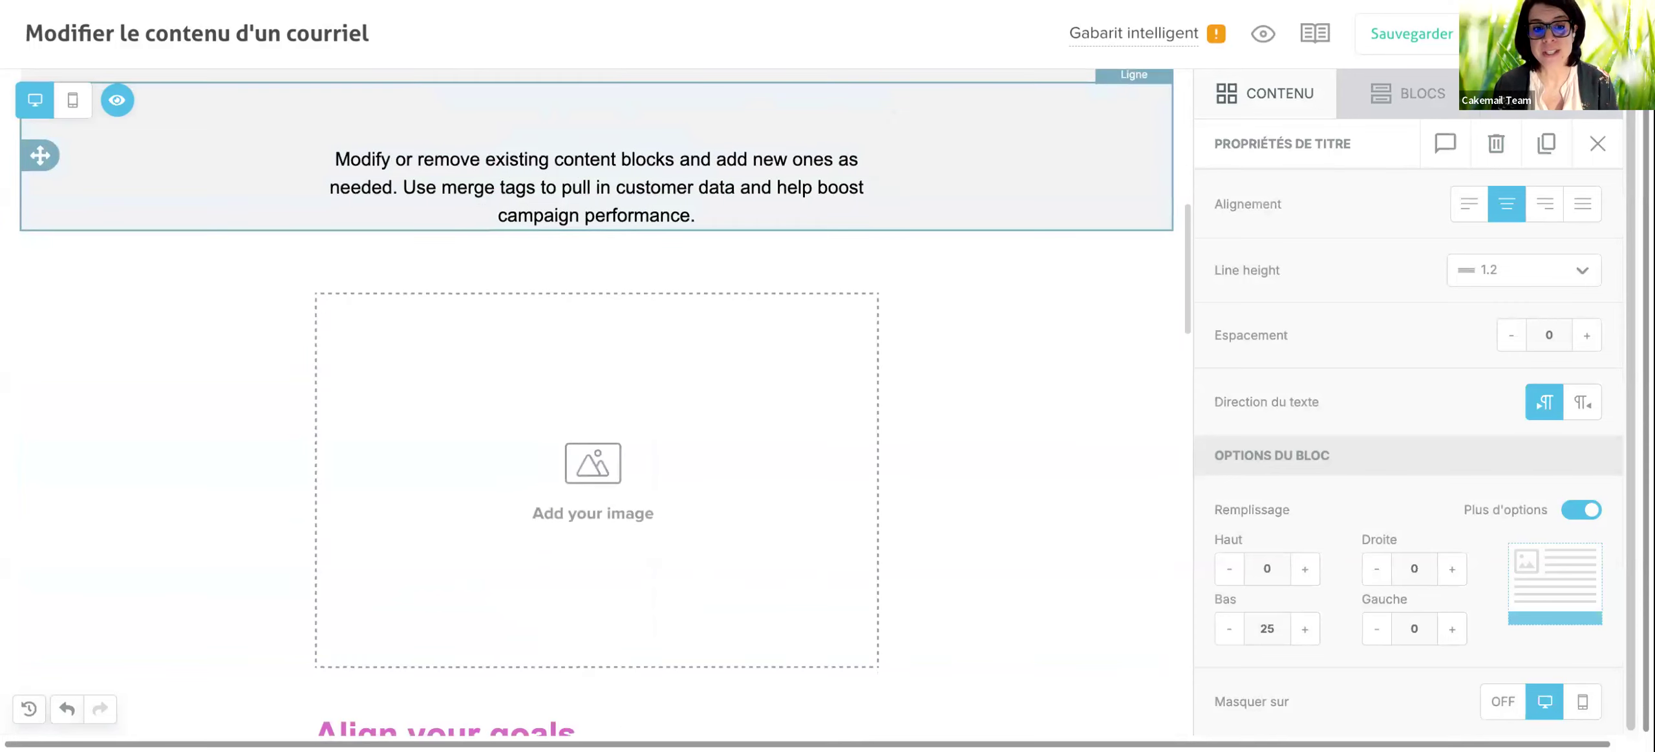
{"action": "scroll", "coordinate": [596, 414], "scroll_direction": "up", "scroll_amount": 9}
{"action": "scroll", "coordinate": [799, 441], "scroll_direction": "up", "scroll_amount": 3}
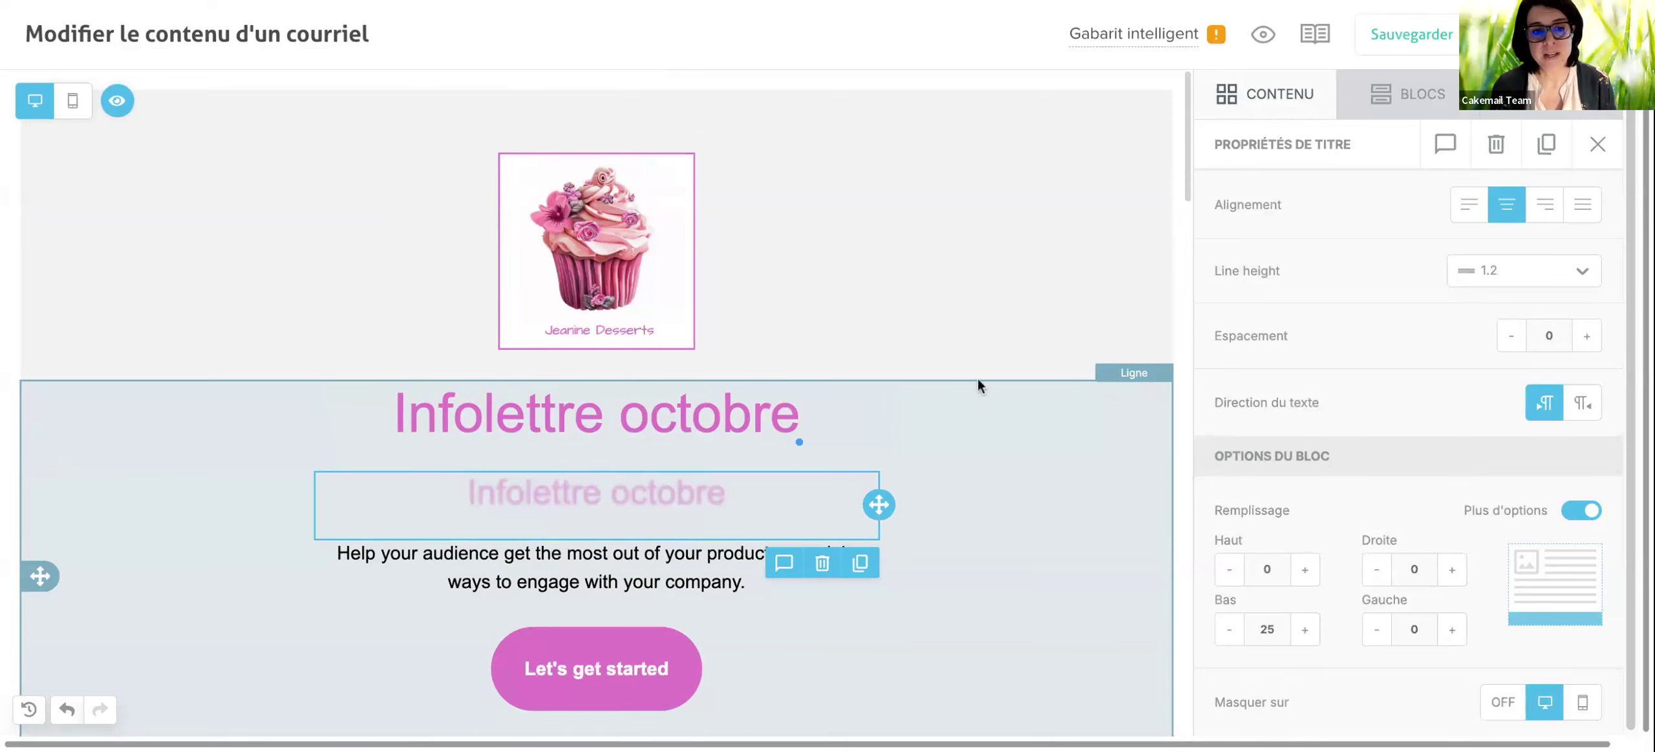
Check the email in the mobile view with hidden elements concealed, and return to the desktop view with hidden elements shown.
{"action": "left_click", "coordinate": [72, 100]}
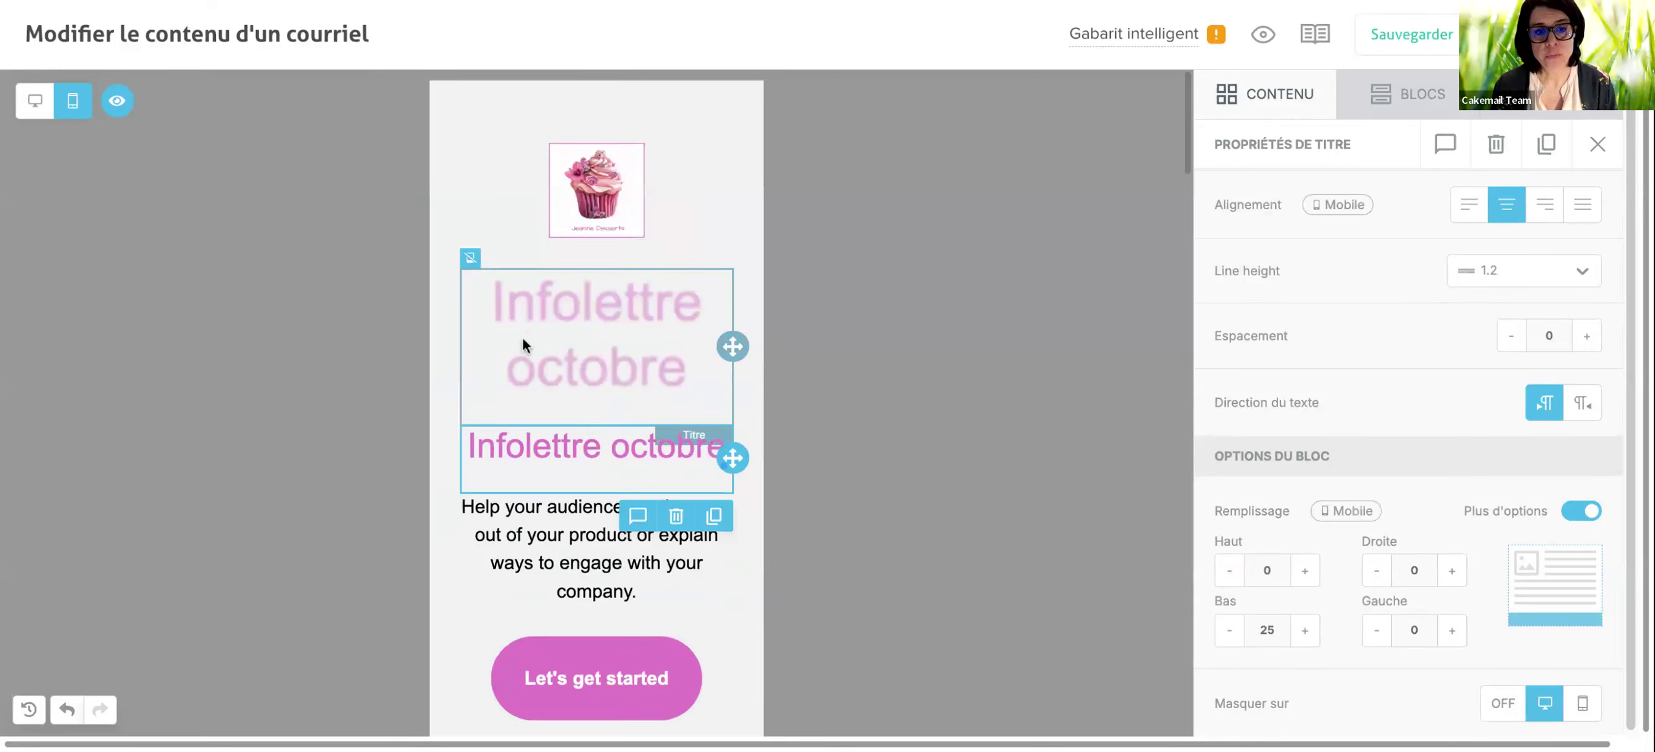
{"action": "scroll", "coordinate": [523, 339], "scroll_direction": "down", "scroll_amount": 5}
{"action": "scroll", "coordinate": [523, 338], "scroll_direction": "up", "scroll_amount": 5}
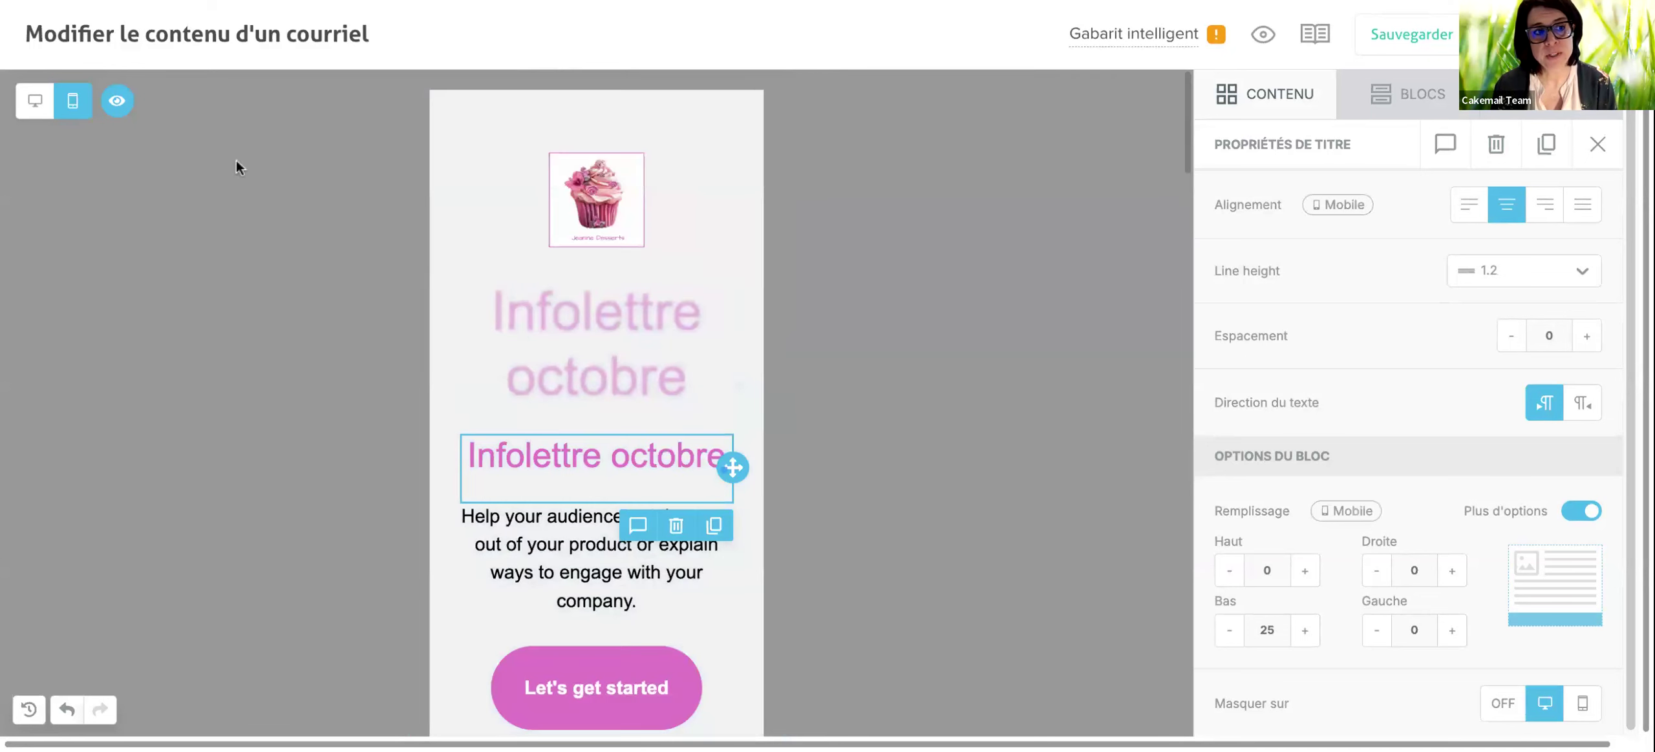
{"action": "left_click", "coordinate": [117, 102]}
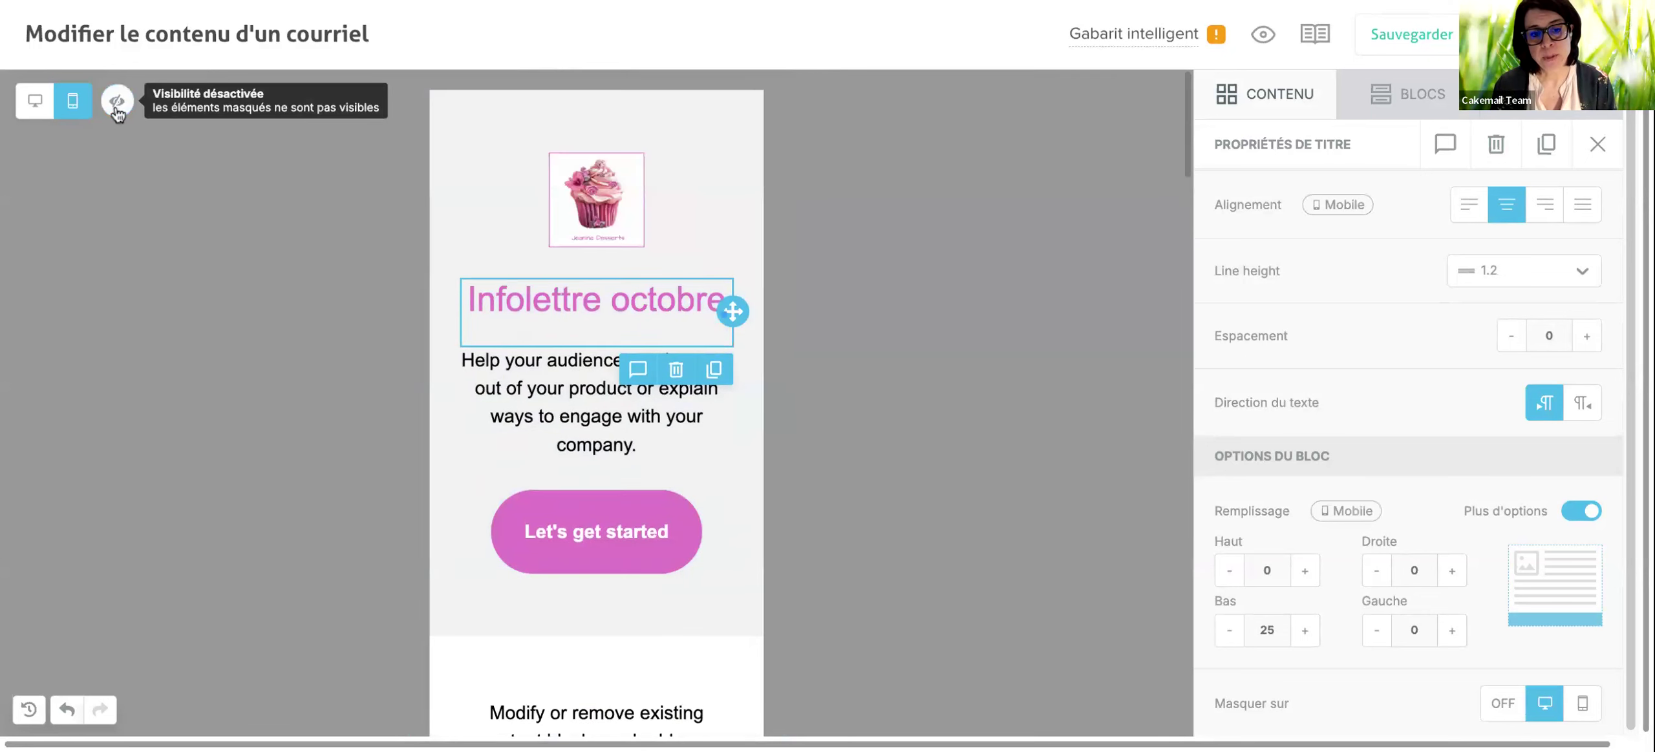
{"action": "scroll", "coordinate": [598, 481], "scroll_direction": "down", "scroll_amount": 5}
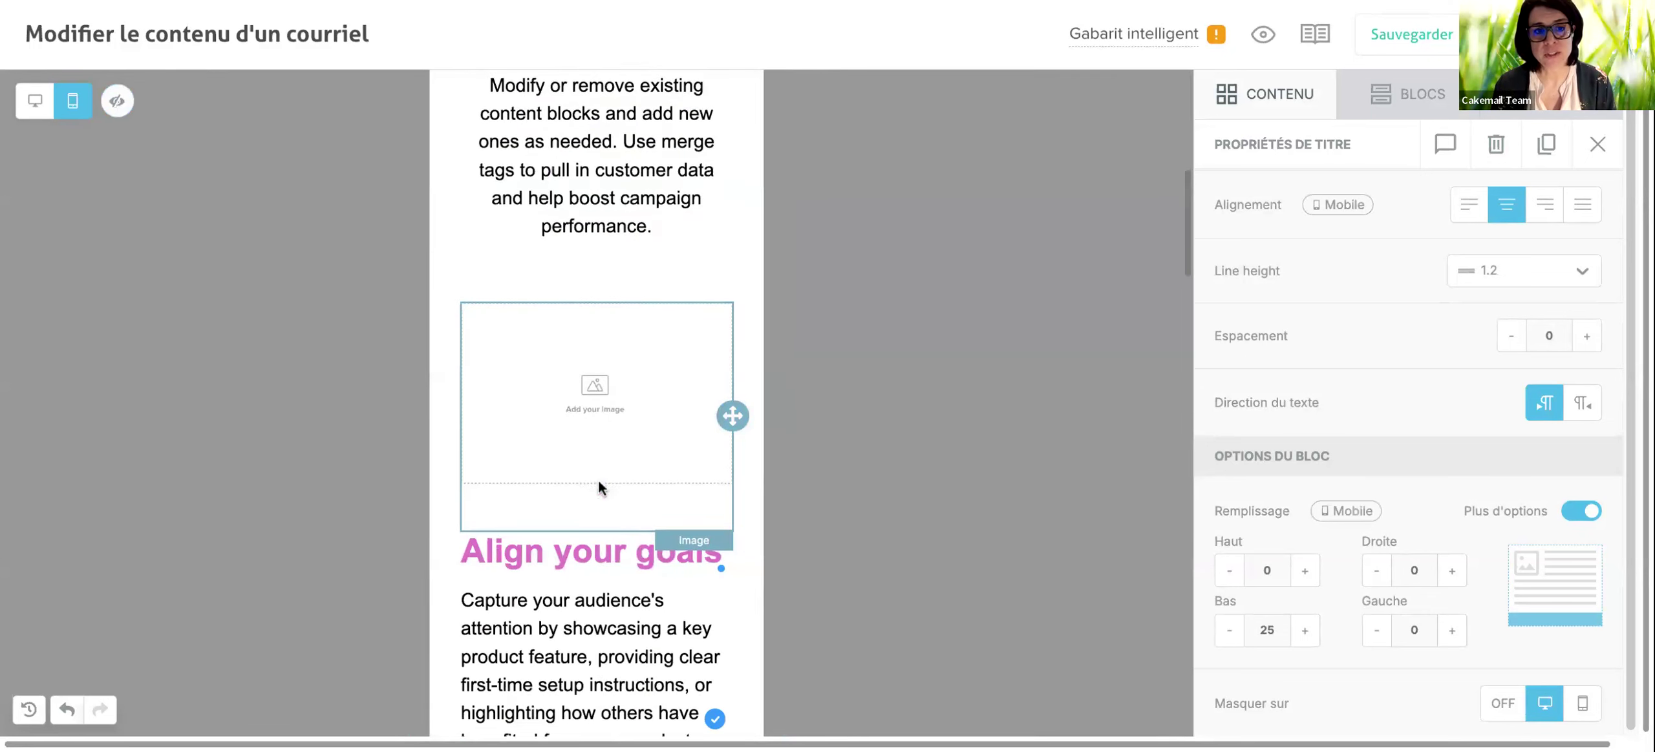
{"action": "scroll", "coordinate": [598, 481], "scroll_direction": "down", "scroll_amount": 4}
{"action": "scroll", "coordinate": [597, 481], "scroll_direction": "up", "scroll_amount": 10}
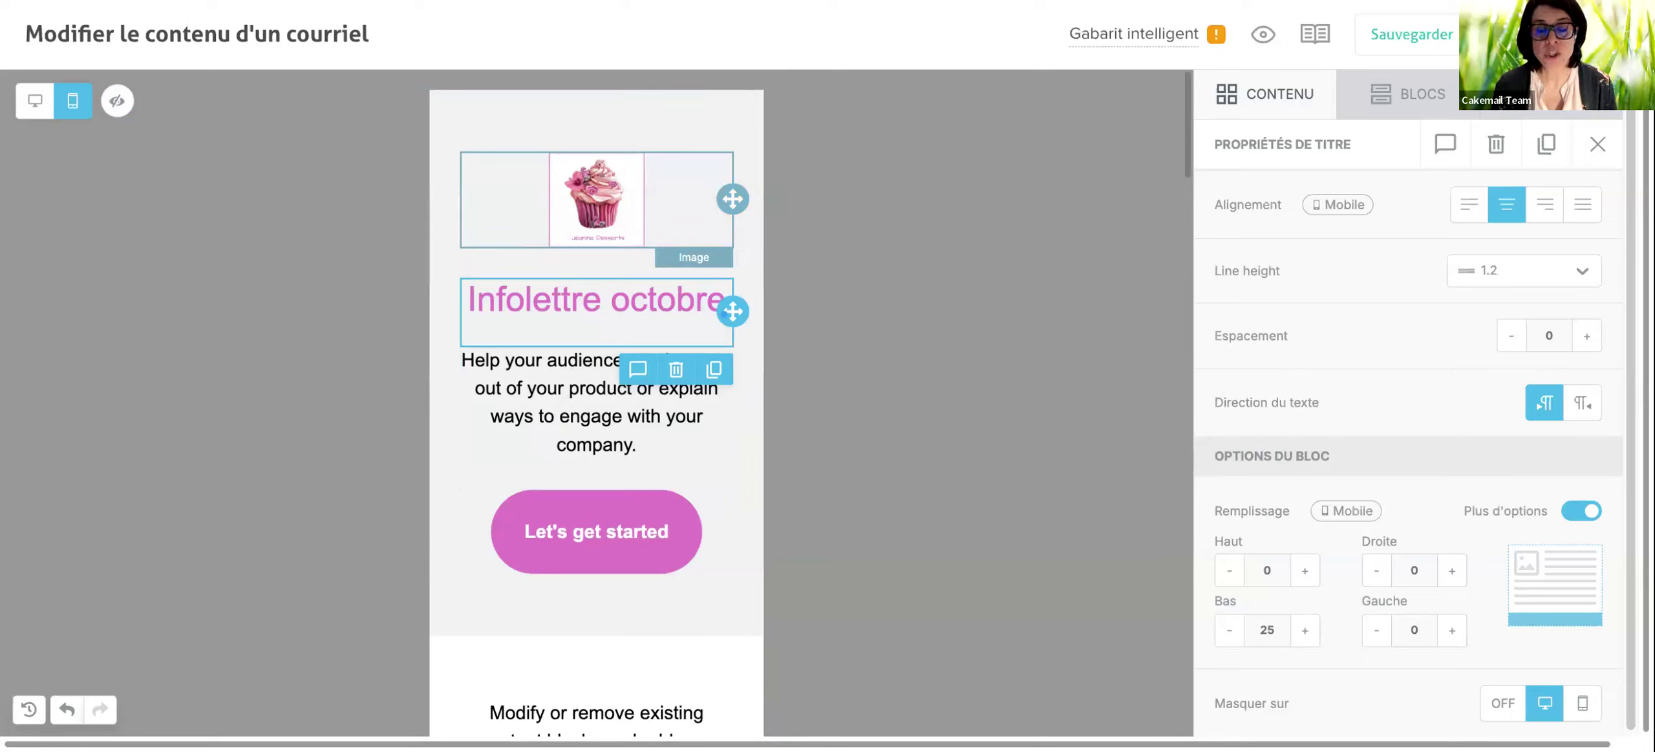
{"action": "left_click", "coordinate": [40, 107]}
{"action": "left_click", "coordinate": [108, 111]}
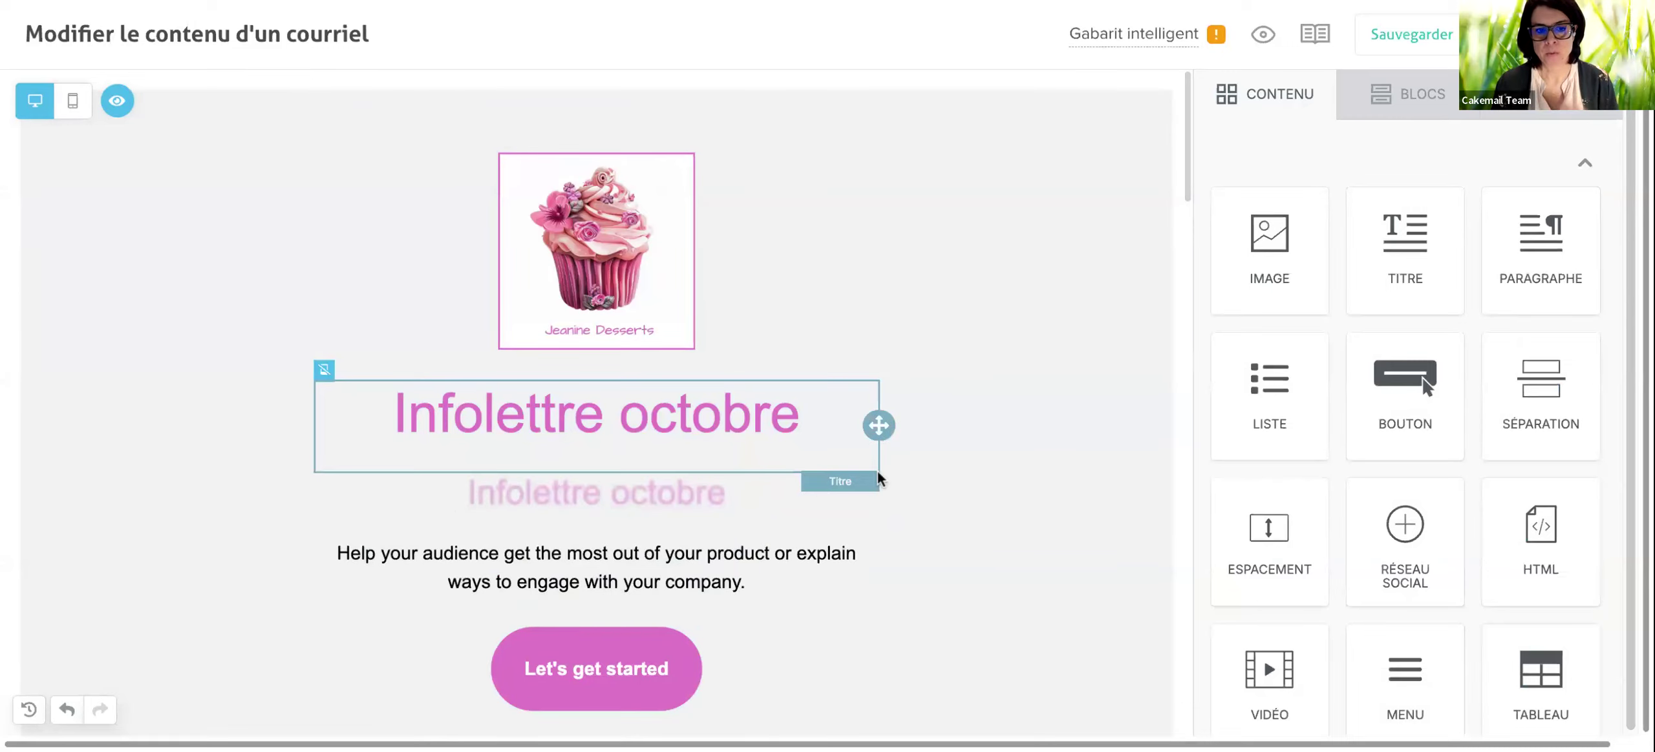
{"action": "scroll", "coordinate": [1012, 552], "scroll_direction": "down", "scroll_amount": 10}
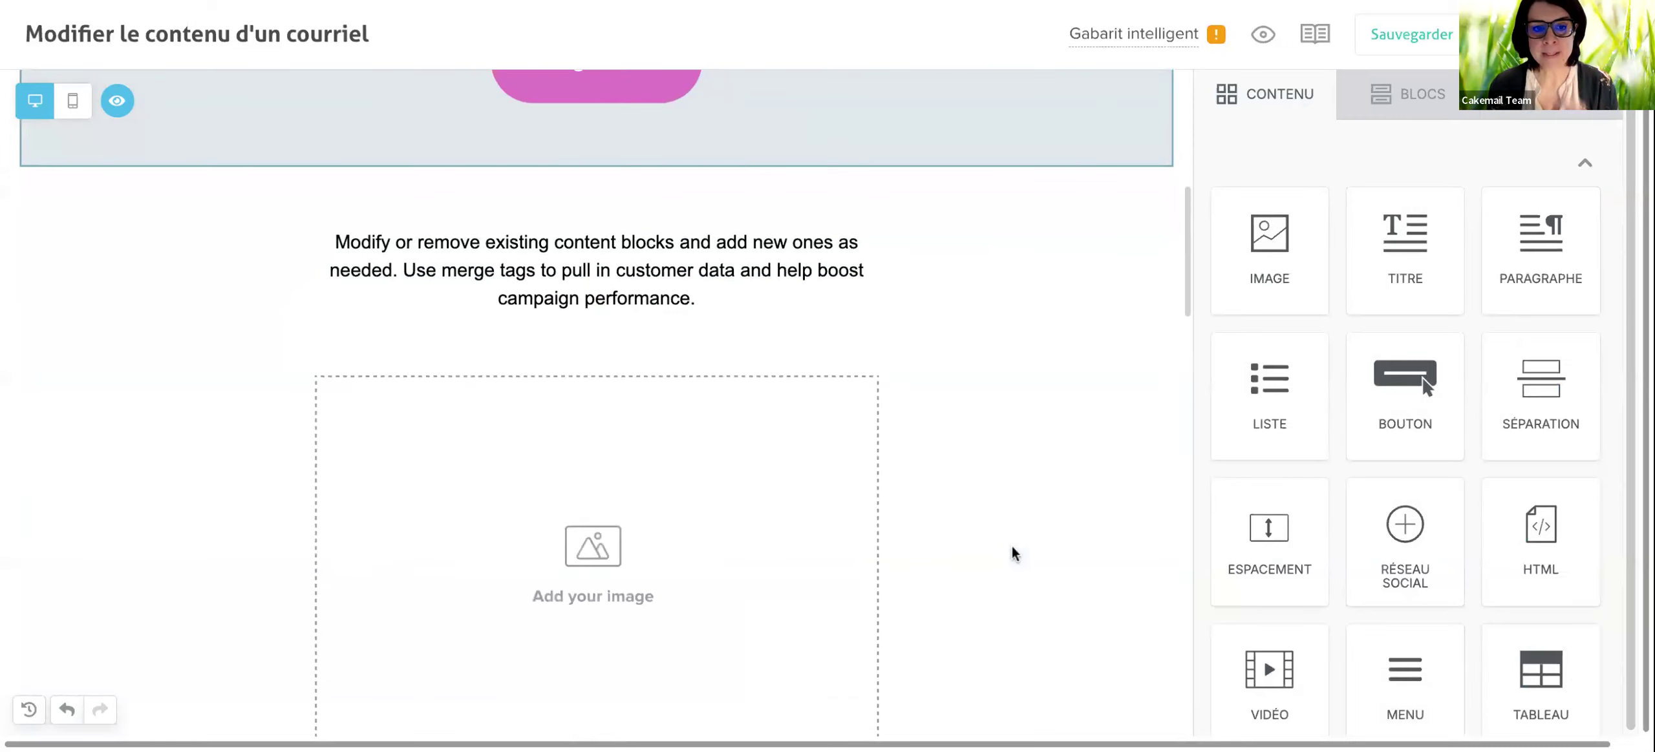
{"action": "scroll", "coordinate": [1012, 553], "scroll_direction": "down", "scroll_amount": 18}
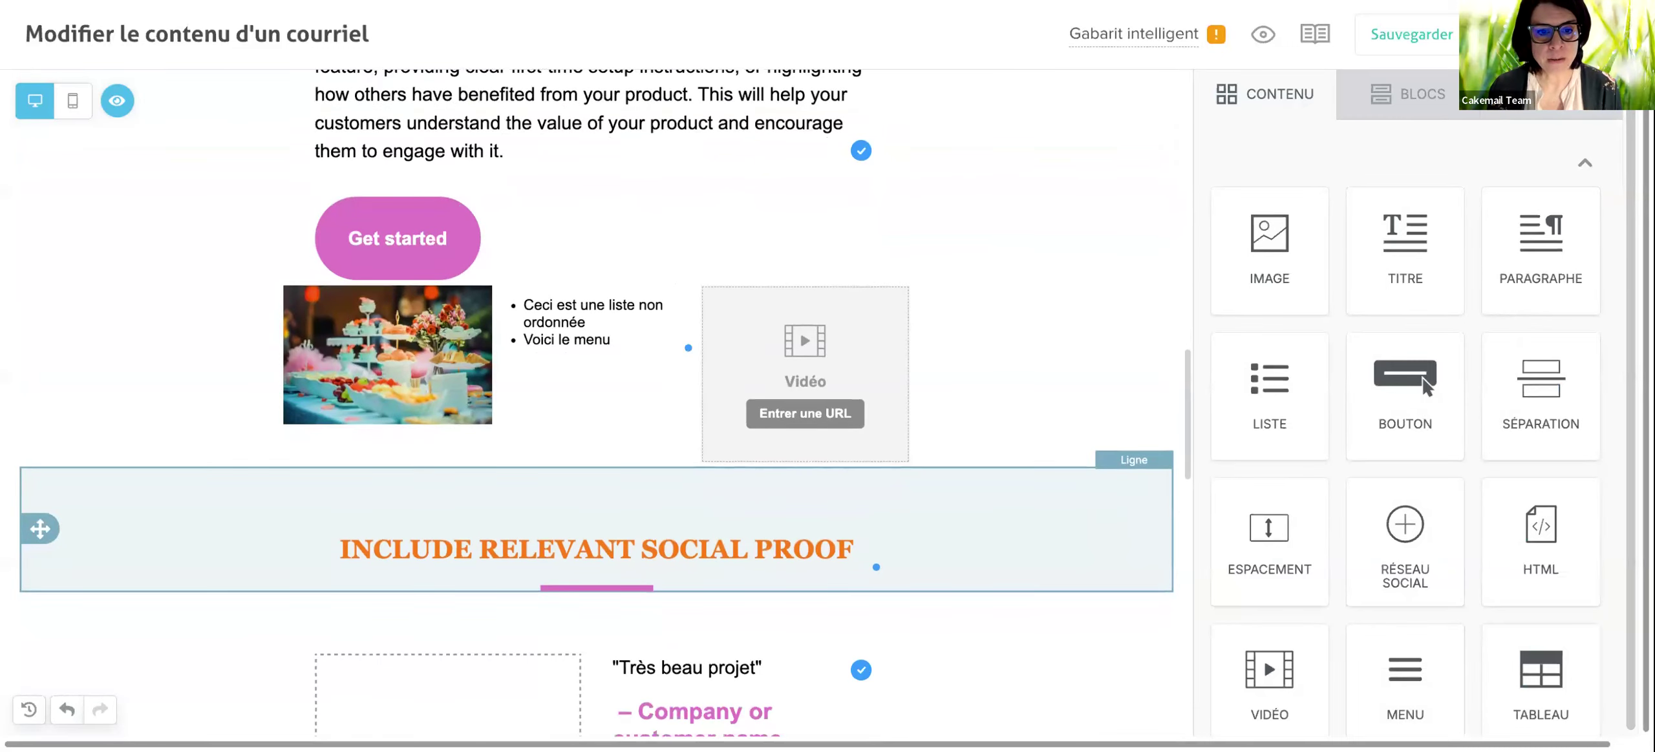
{"action": "scroll", "coordinate": [1012, 553], "scroll_direction": "down", "scroll_amount": 15}
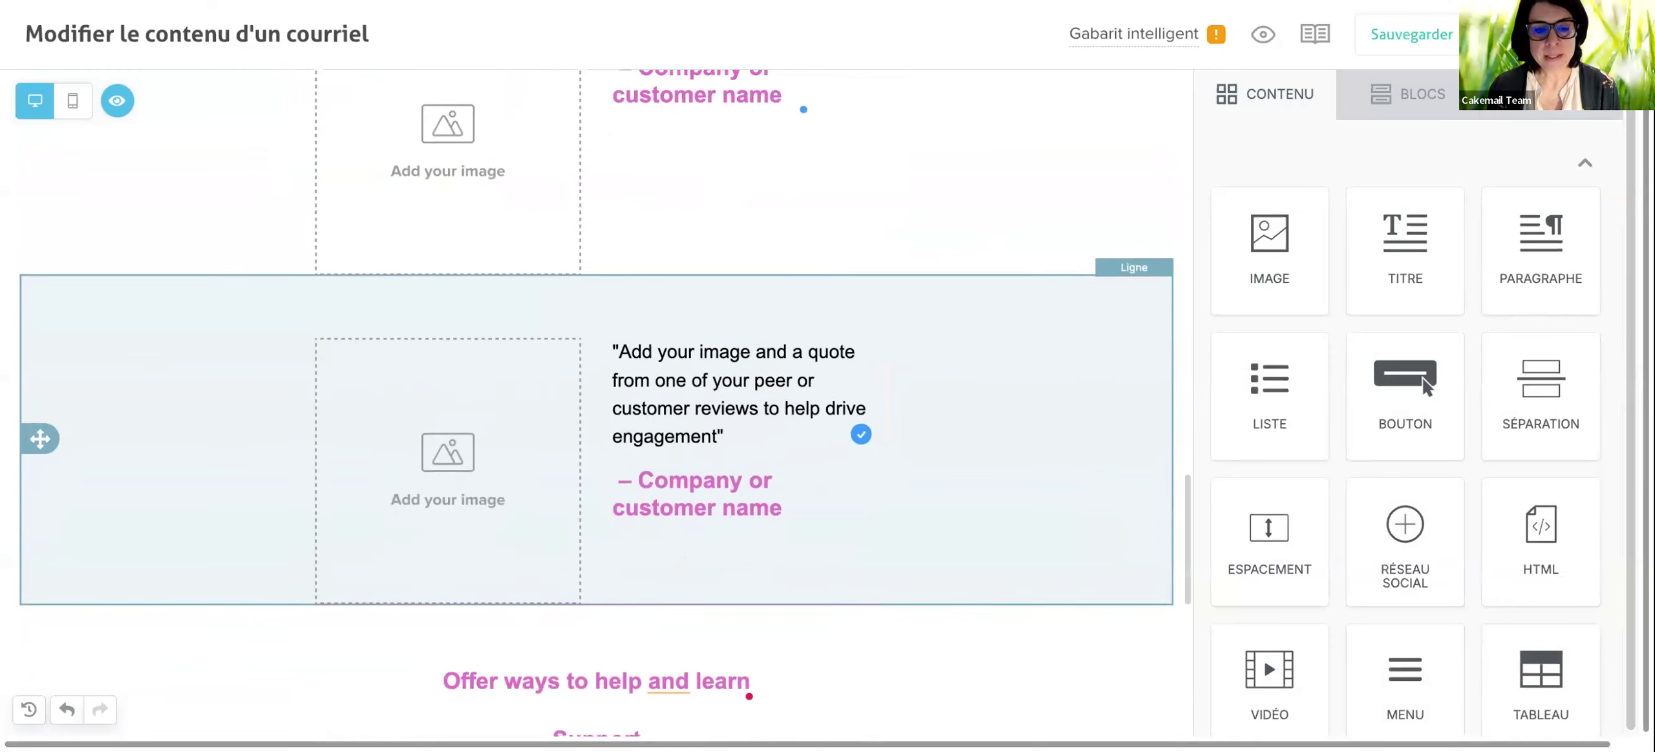
{"action": "scroll", "coordinate": [1012, 553], "scroll_direction": "up", "scroll_amount": 20}
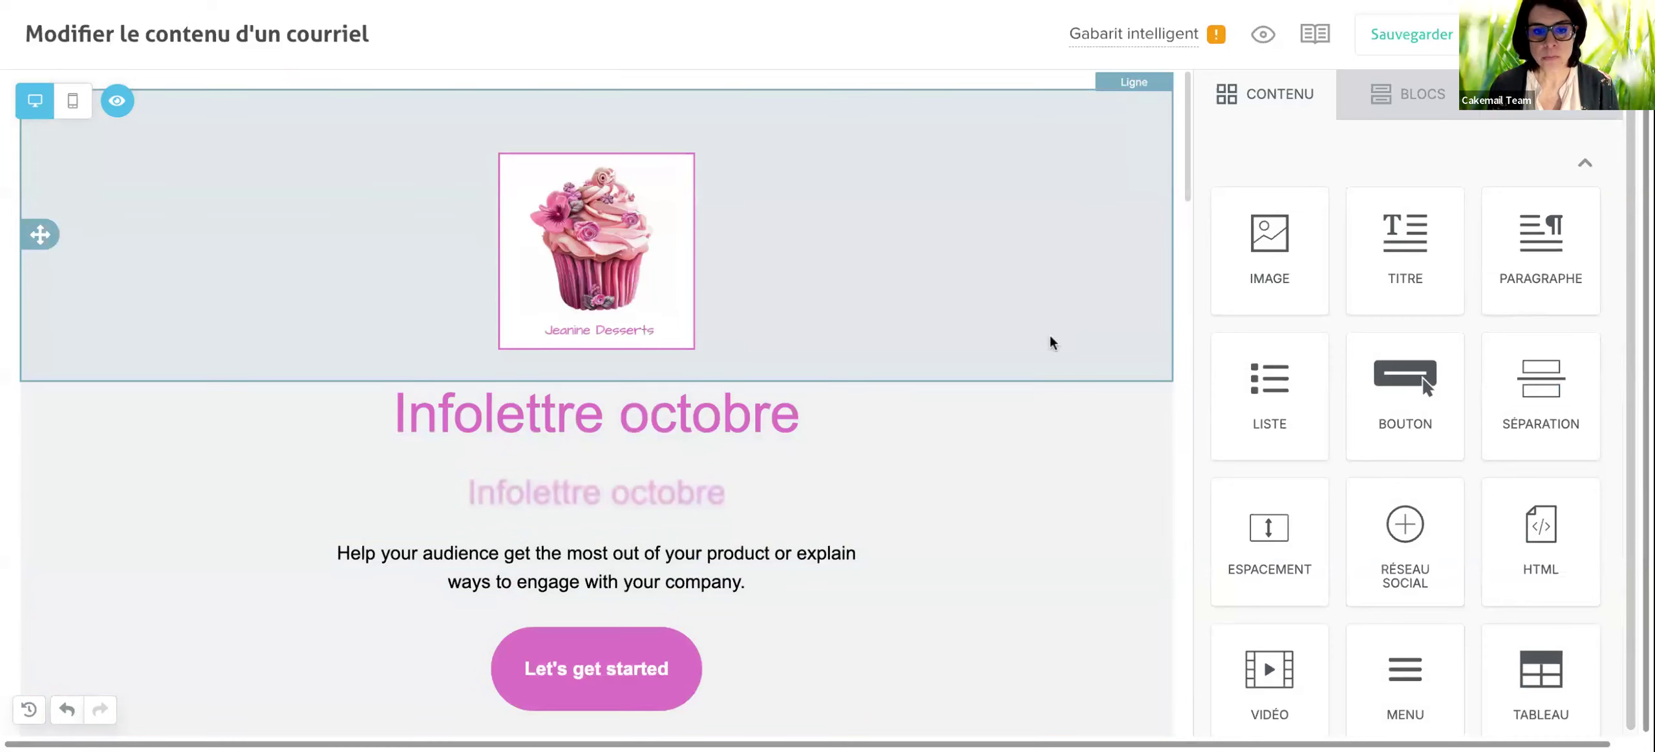
Enter "Inscrivez-vous dès maintenant -" as the email's header text in the metadata.
{"action": "left_click", "coordinate": [1579, 111]}
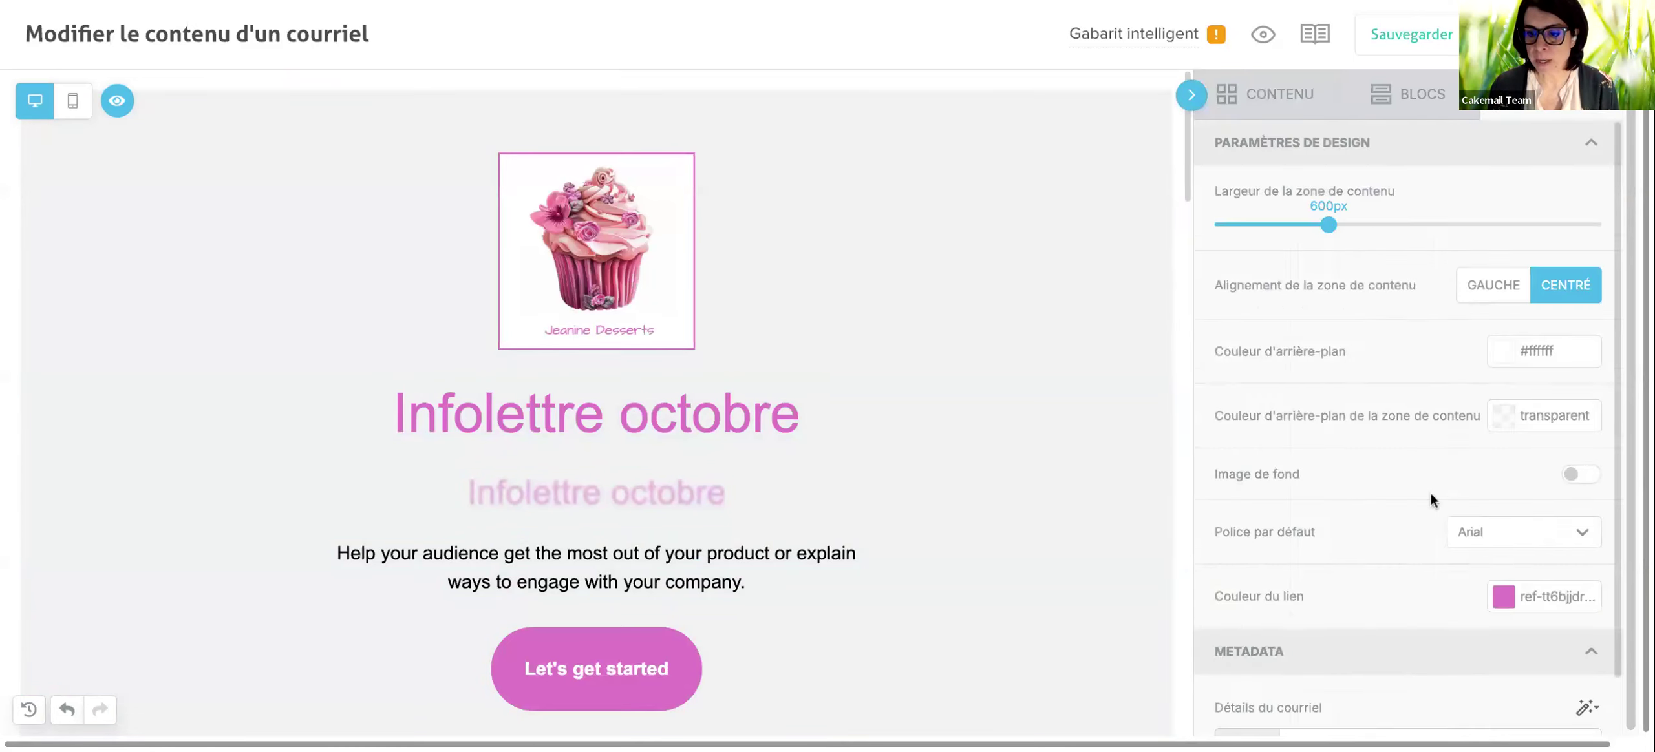
{"action": "scroll", "coordinate": [1429, 495], "scroll_direction": "down", "scroll_amount": 1}
{"action": "left_click", "coordinate": [1366, 680]}
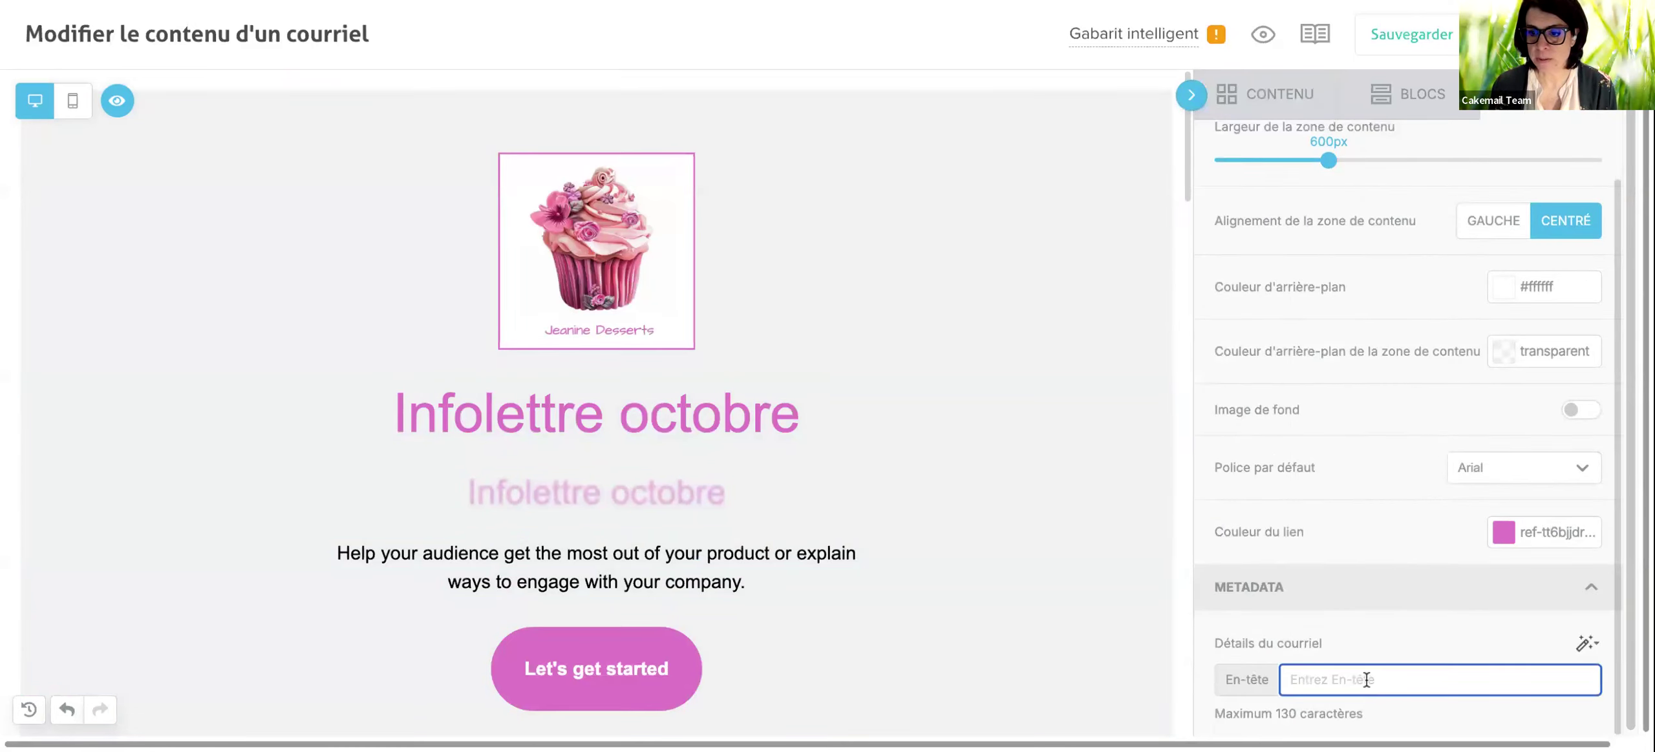
{"action": "type", "text": "Inscrivez-vous dès maintenant -"}
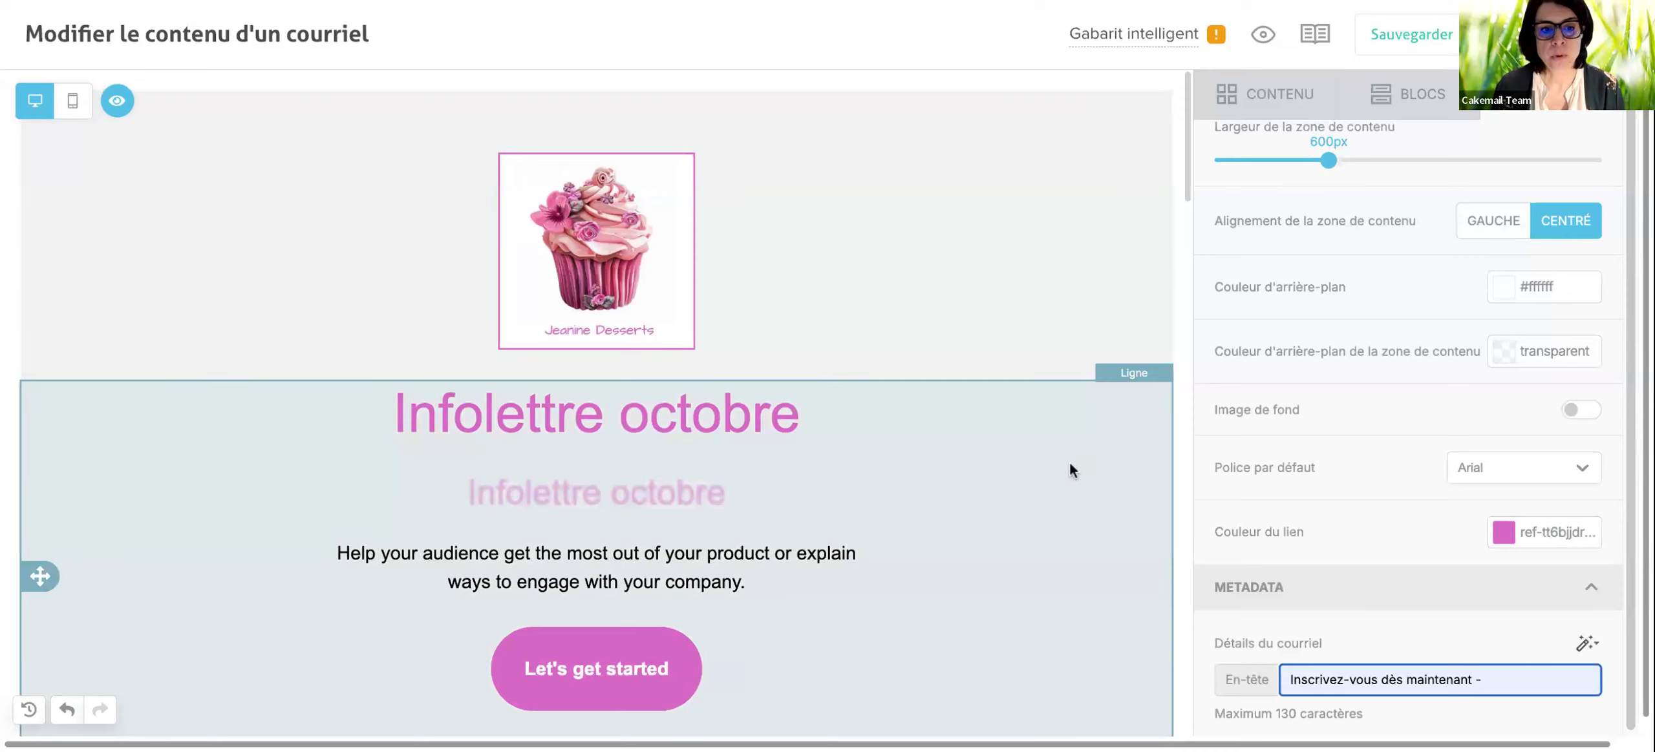
Replace the paragraph below the "Infolettre octobre" headings with "De nouveaux projets excitants!".
{"action": "scroll", "coordinate": [1069, 464], "scroll_direction": "down", "scroll_amount": 5}
{"action": "scroll", "coordinate": [1069, 464], "scroll_direction": "up", "scroll_amount": 5}
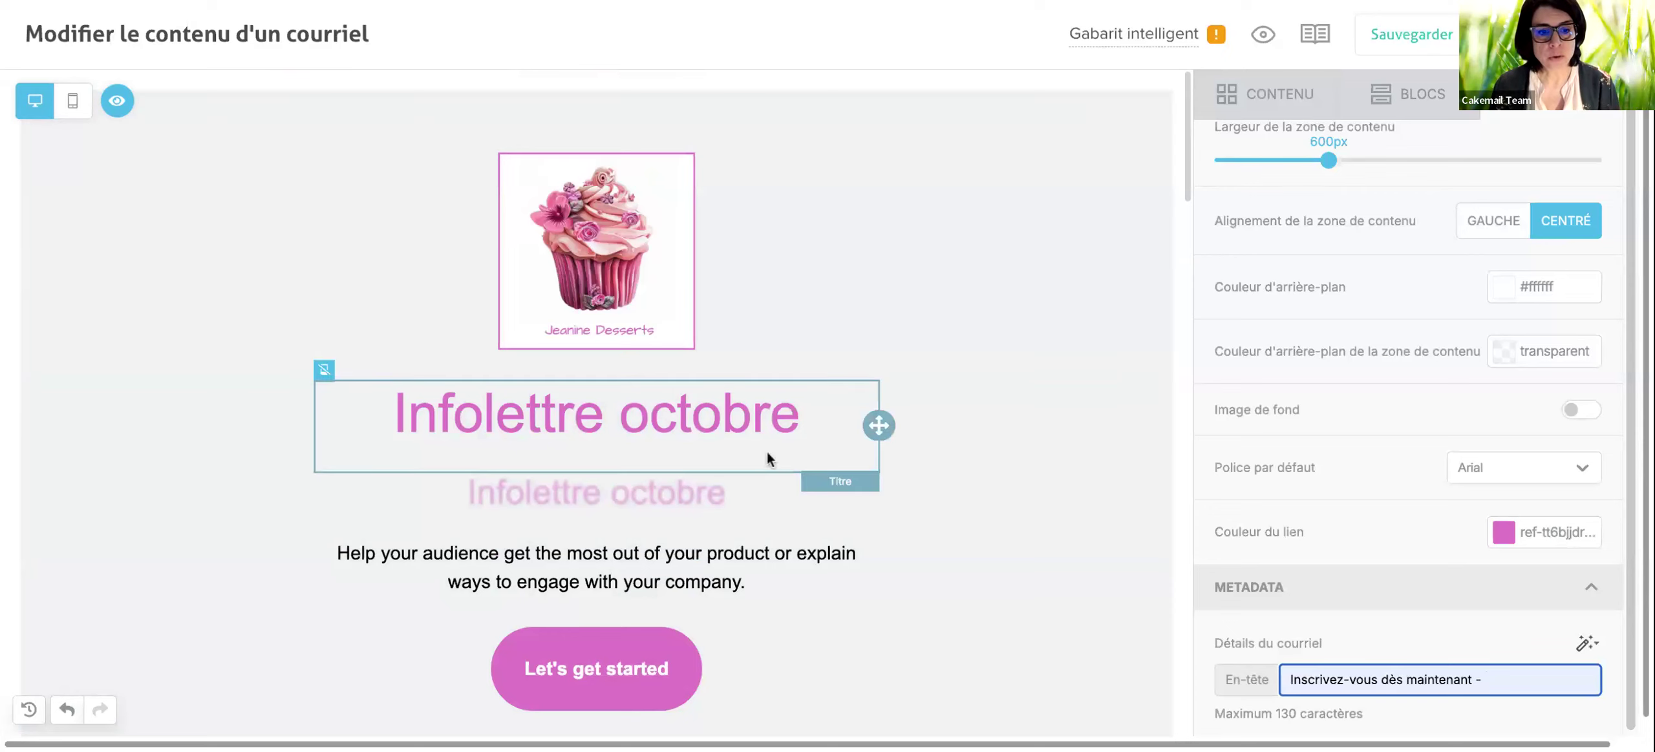
{"action": "left_click", "coordinate": [658, 560]}
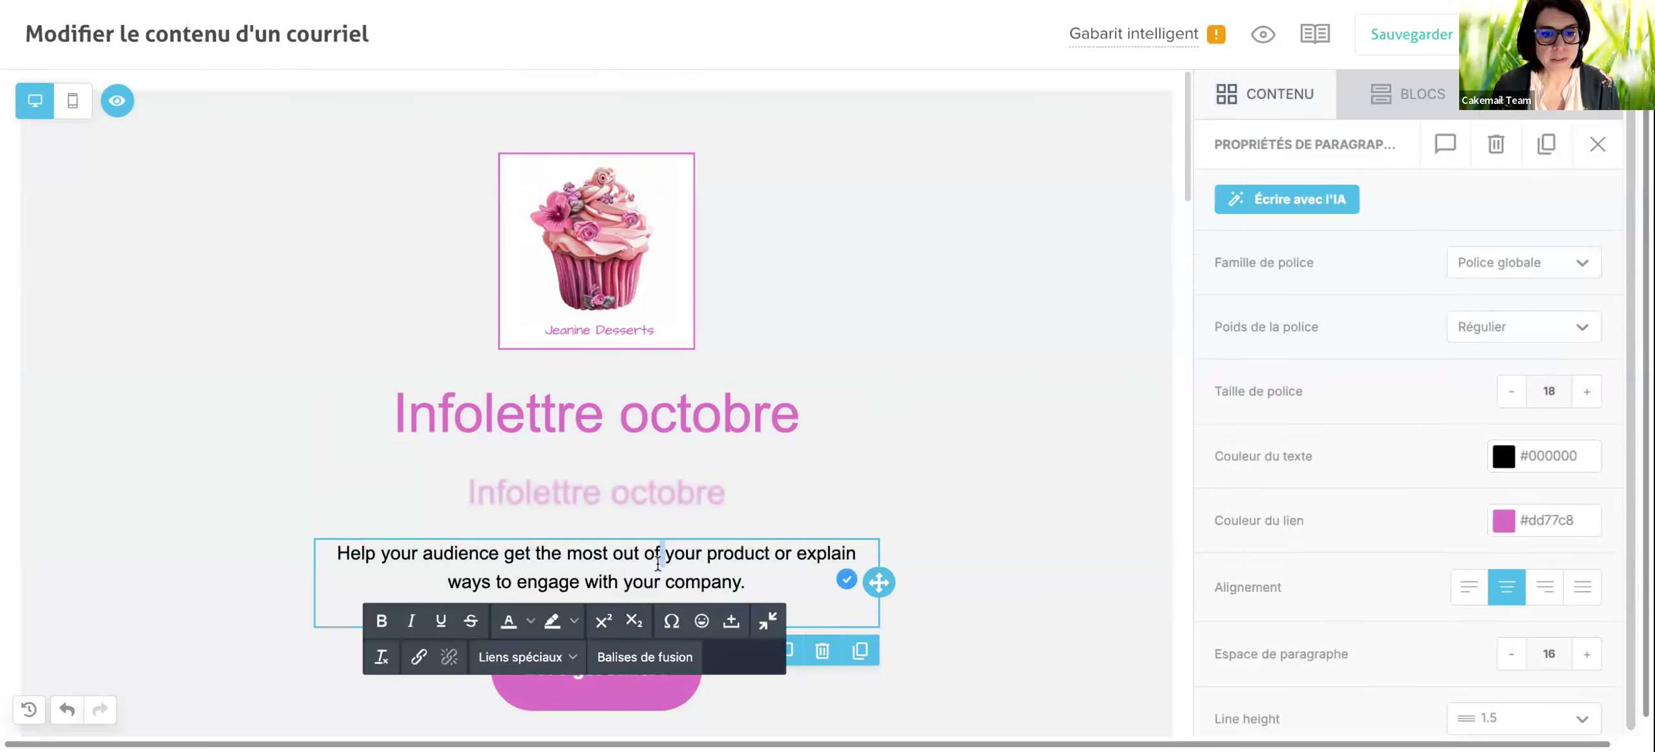
{"action": "triple_click", "coordinate": [658, 562]}
{"action": "type", "text": "De nou"}
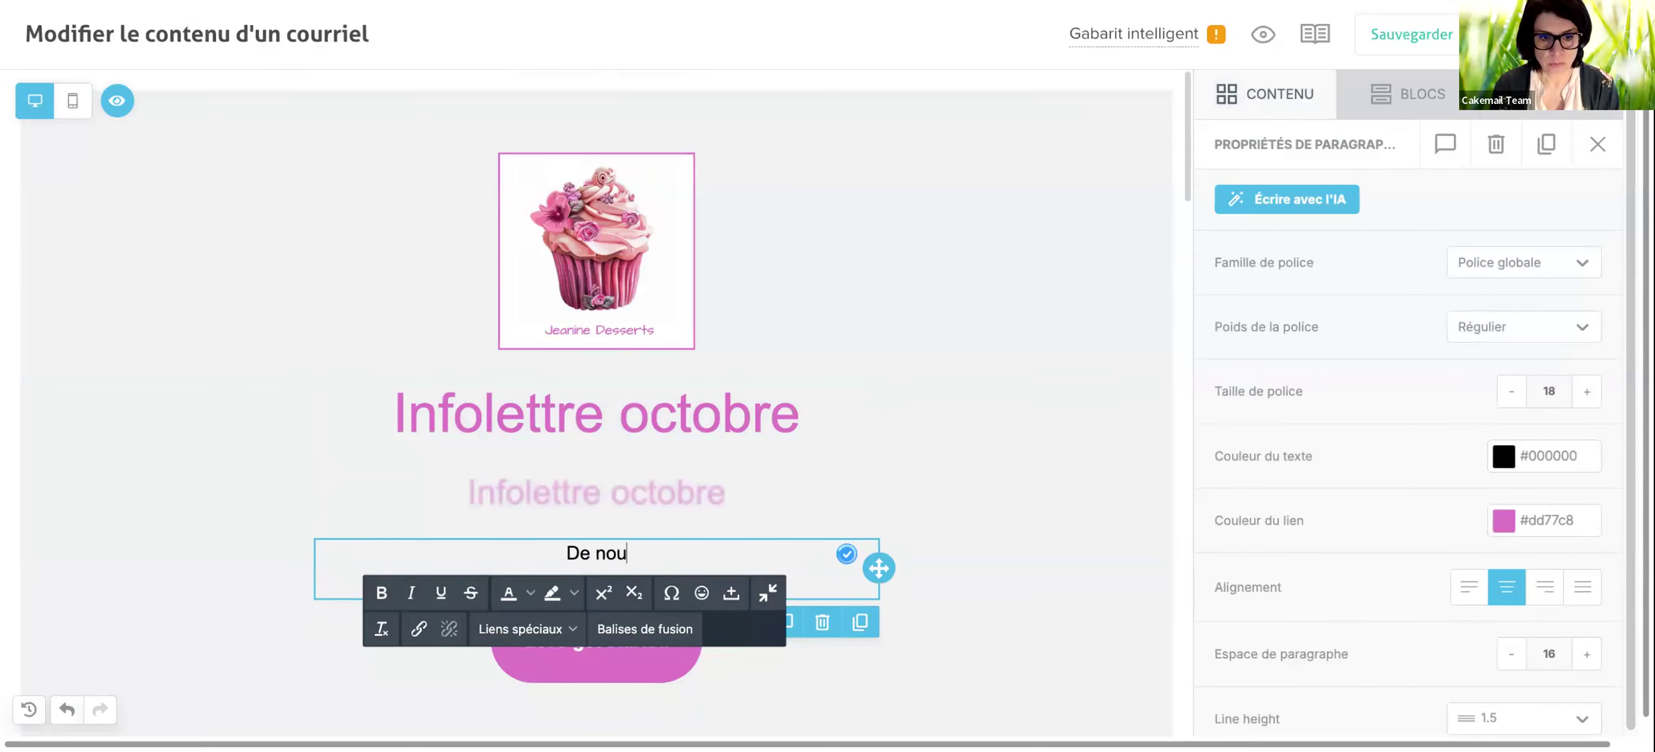
{"action": "type", "text": "veaux proje"}
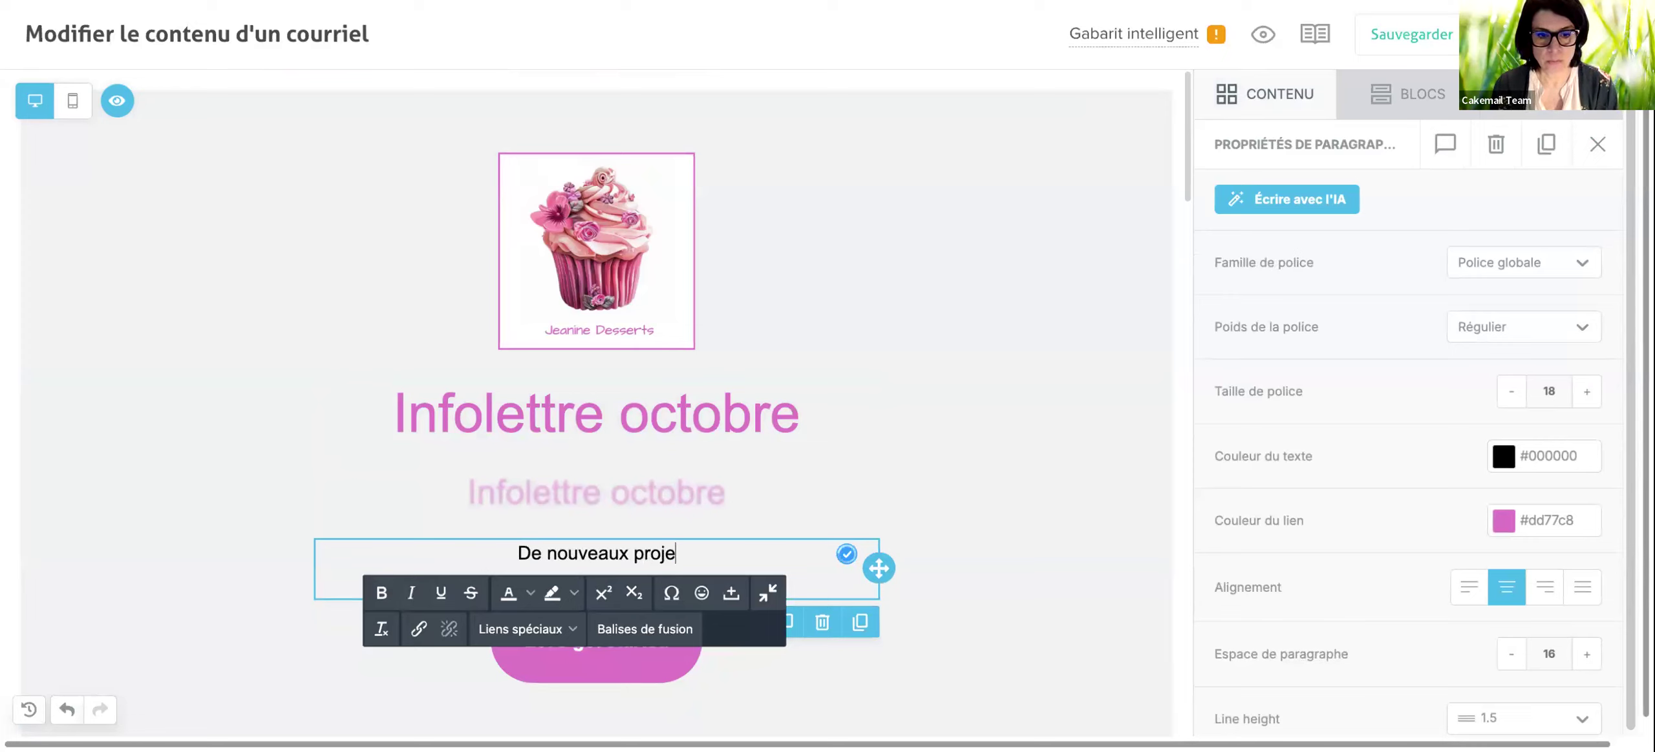
{"action": "type", "text": "ts excit"}
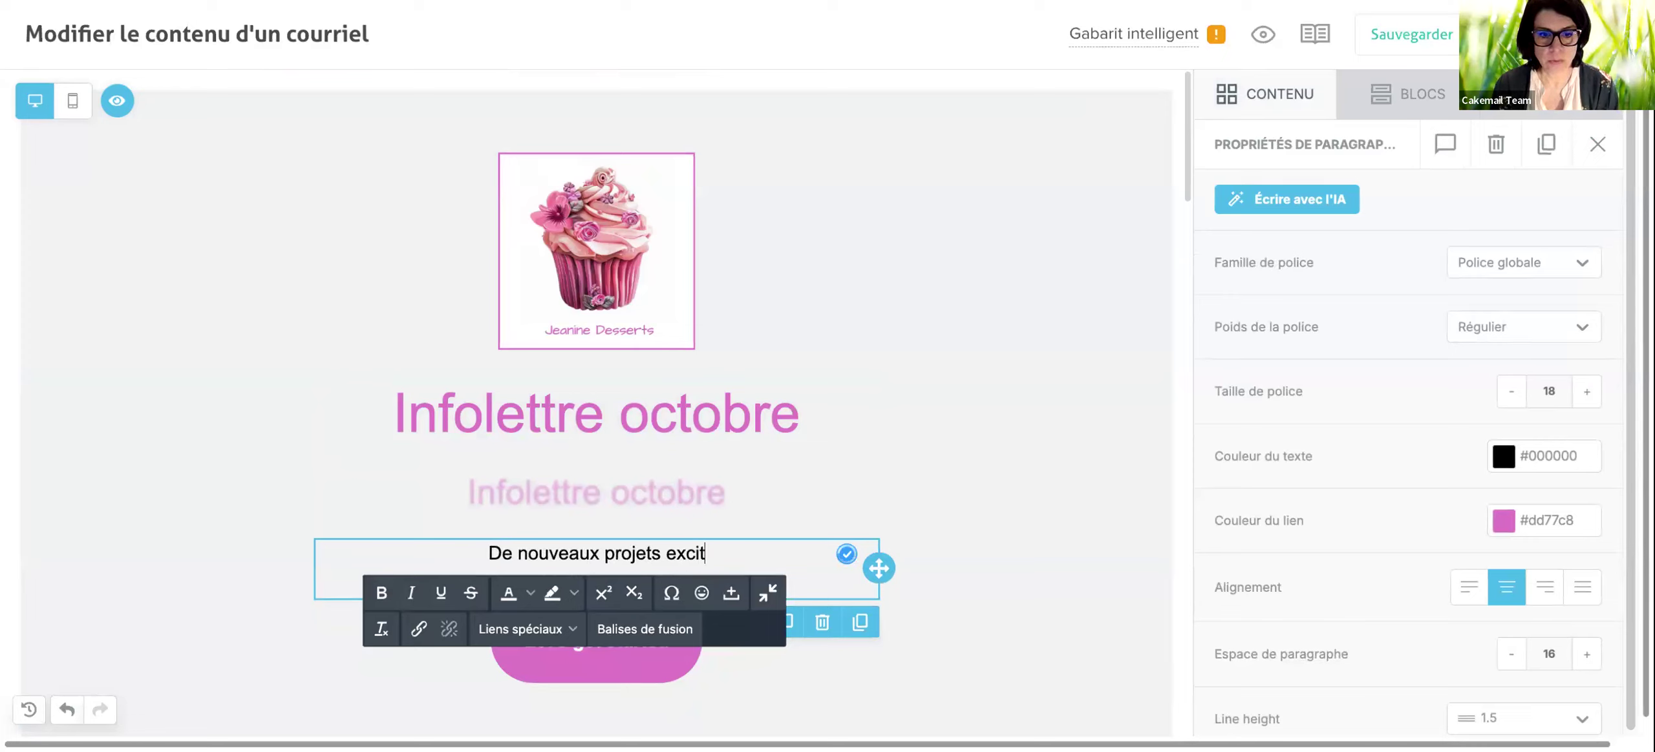
{"action": "type", "text": "ants!"}
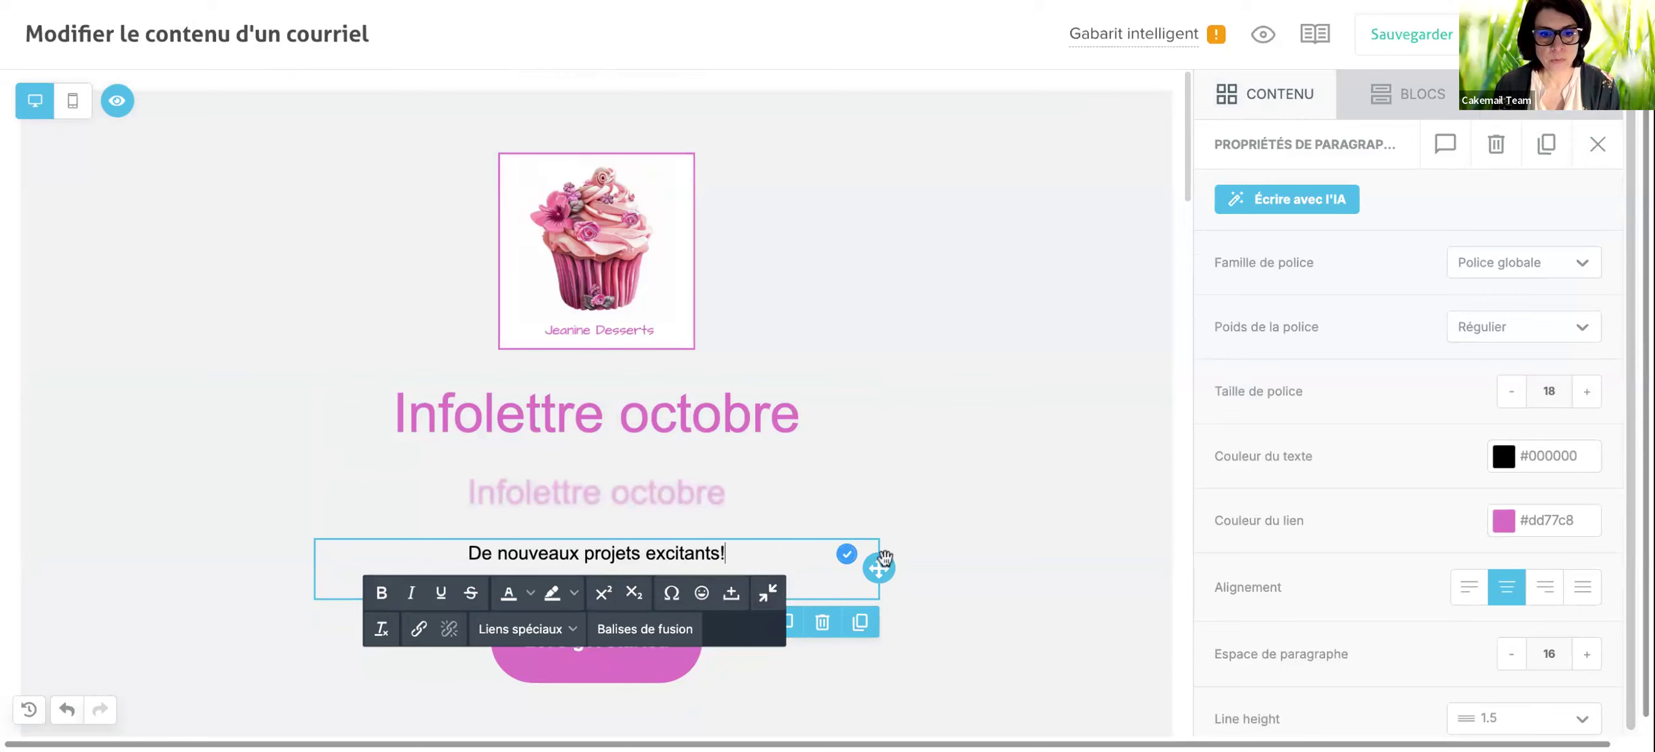
{"action": "left_click", "coordinate": [918, 569]}
Change the label of the "Let's get started" button to "Je veux le découvrir!".
{"action": "left_click", "coordinate": [562, 628]}
{"action": "key", "text": "ctrl+a"}
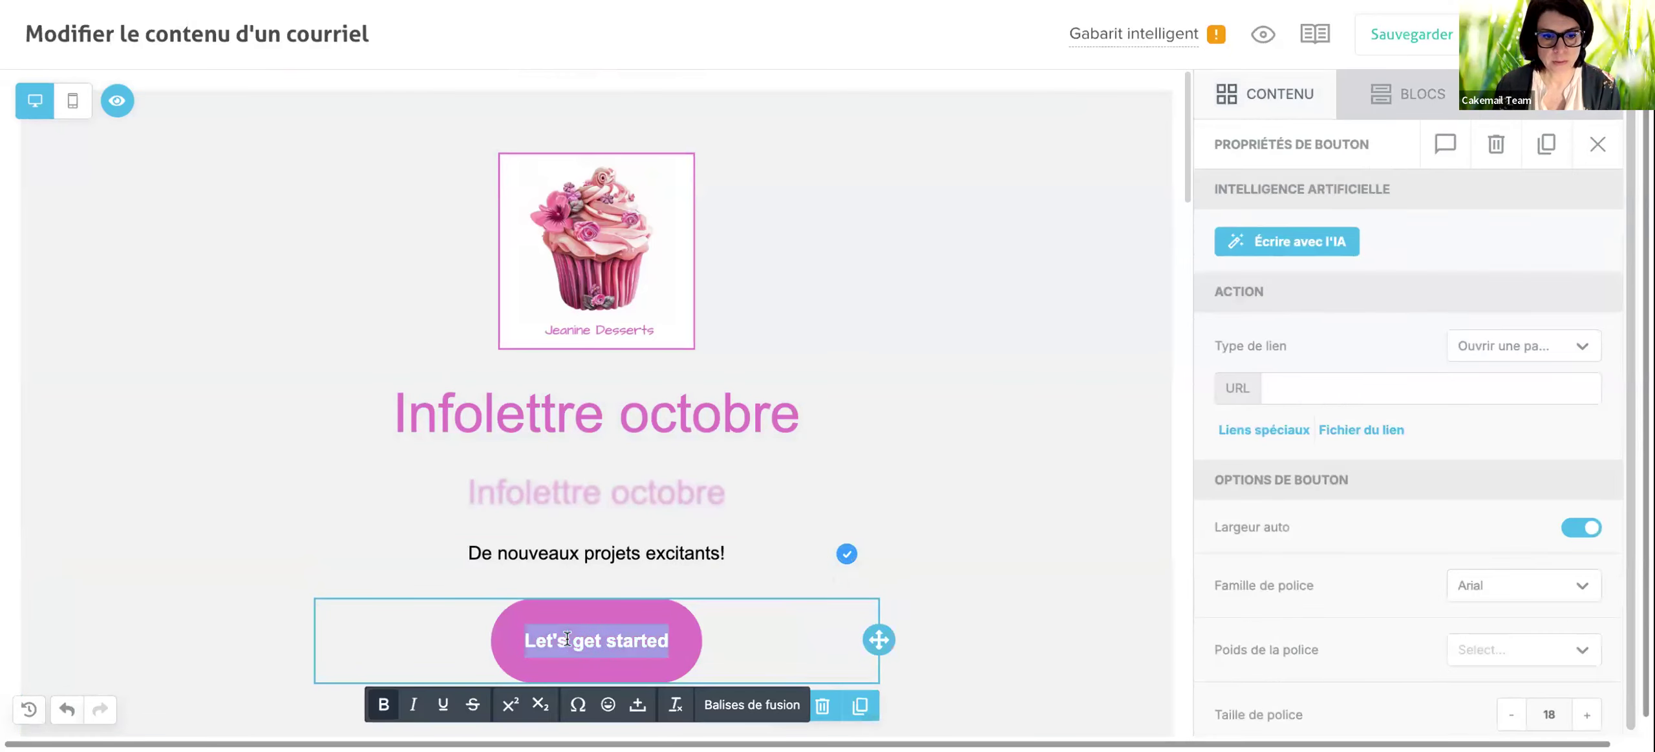
{"action": "type", "text": "Découvrez-n"}
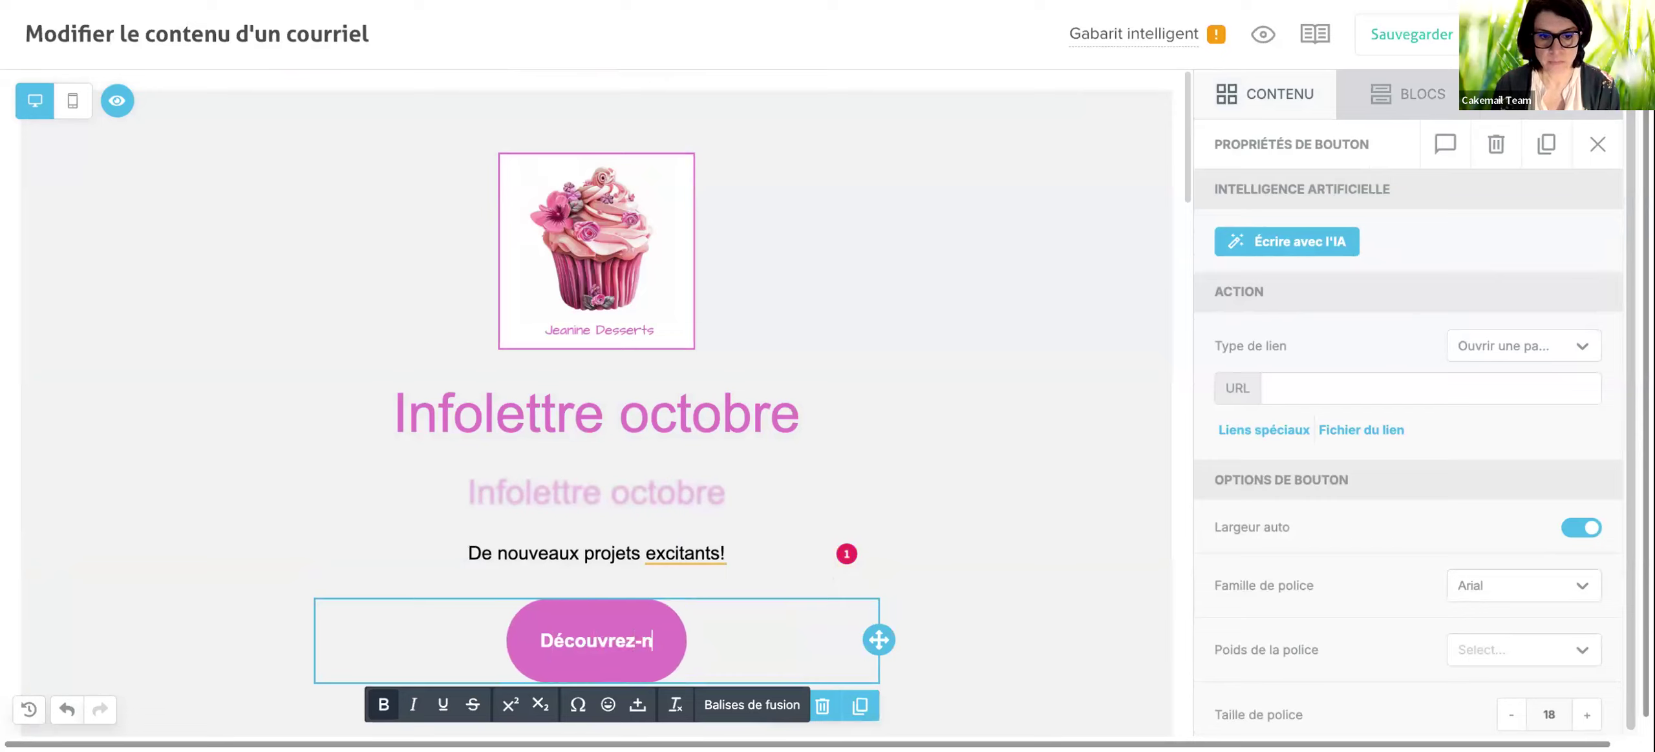
{"action": "key", "text": "BackSpace"}
{"action": "key", "text": "BackSpace"}
{"action": "key", "text": "BackSpace"}
{"action": "key", "text": "BackSpace"}
{"action": "key", "text": "BackSpace"}
{"action": "key", "text": "BackSpace"}
{"action": "key", "text": "BackSpace"}
{"action": "key", "text": "BackSpace"}
{"action": "key", "text": "BackSpace"}
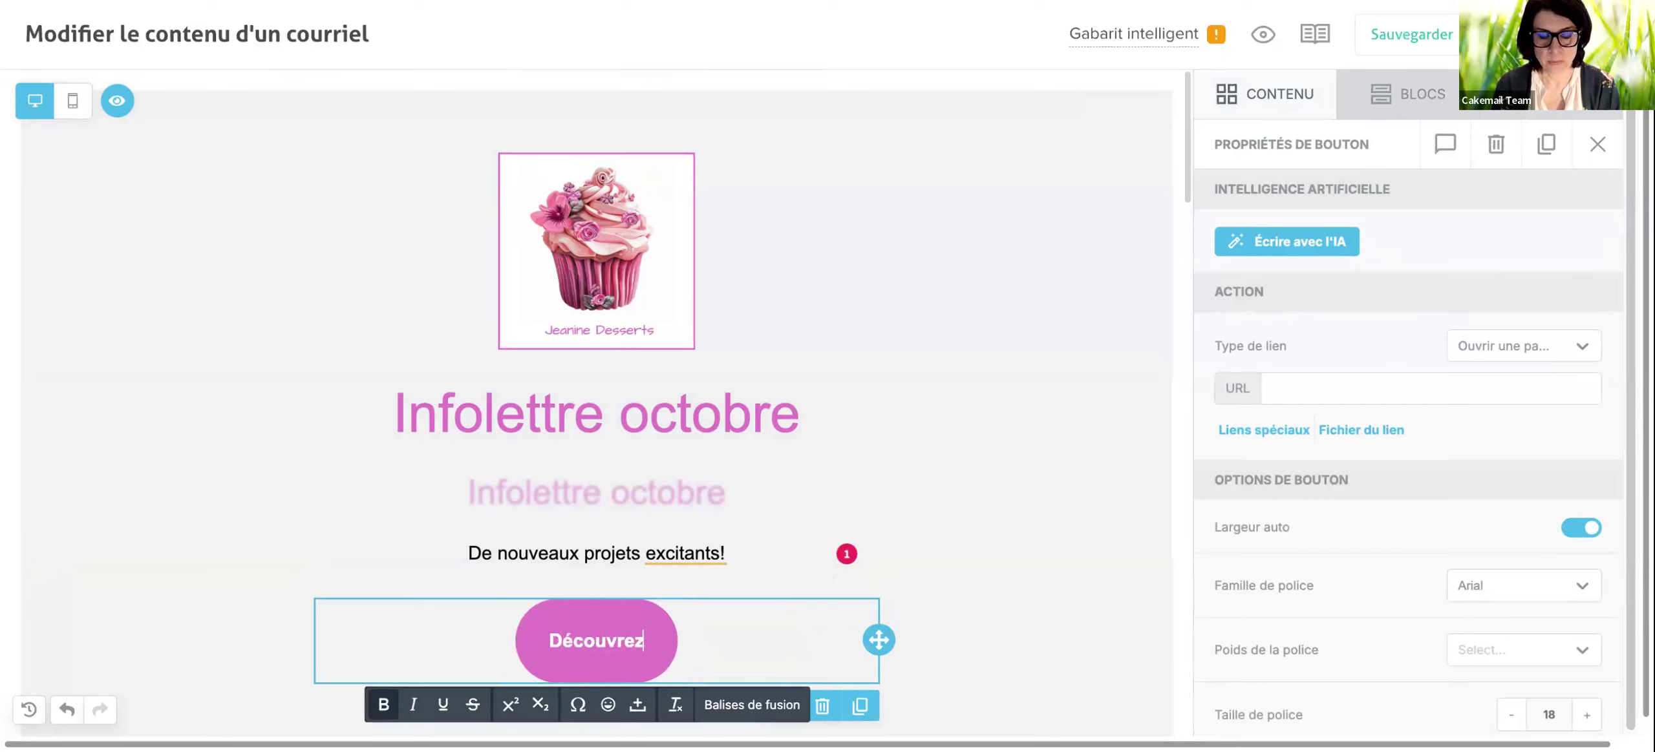
{"action": "key", "text": "BackSpace"}
{"action": "type", "text": "J"}
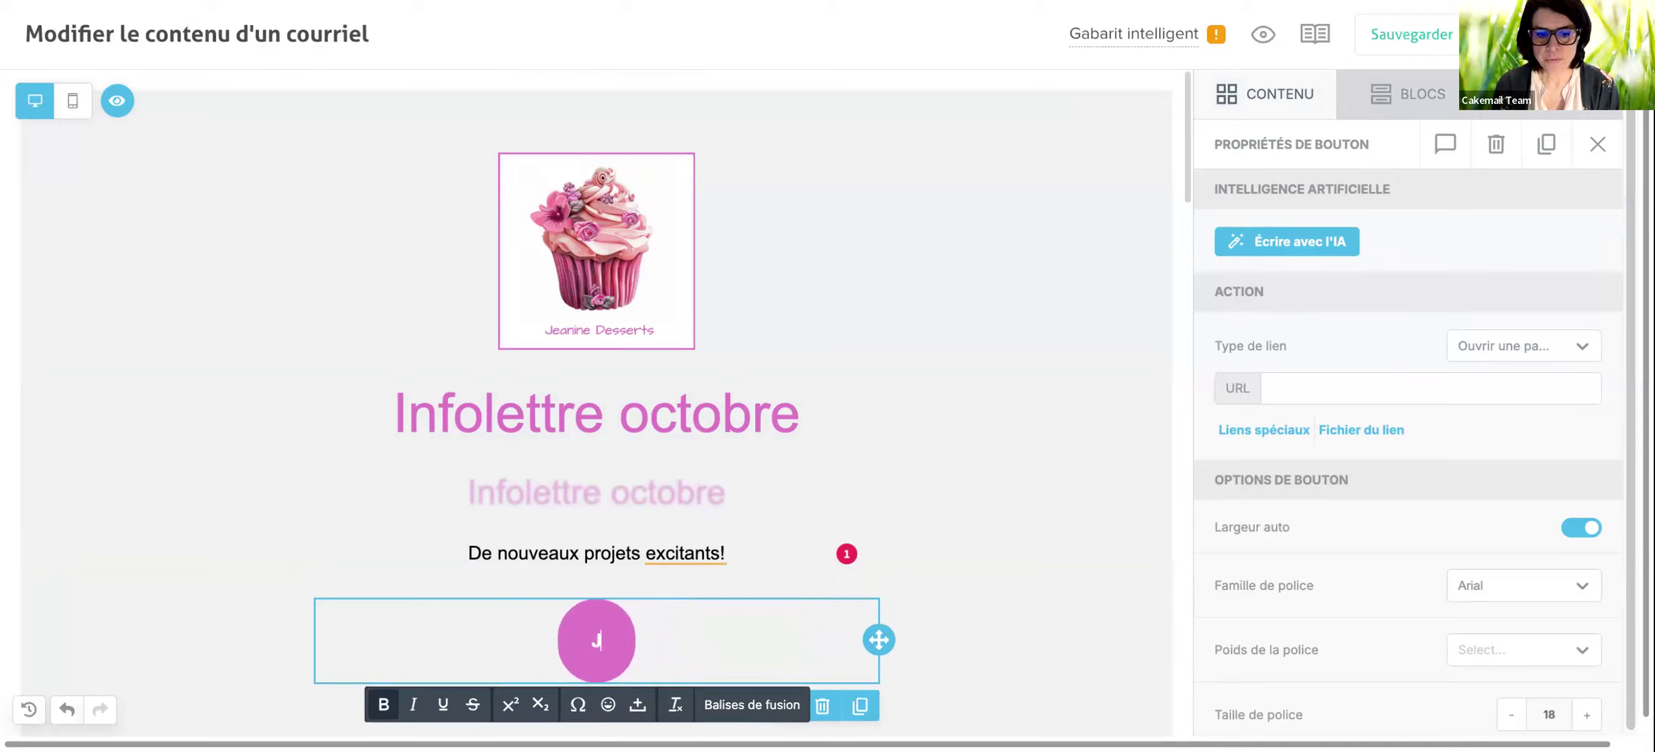
{"action": "type", "text": "e vou"}
{"action": "key", "text": "BackSpace"}
{"action": "key", "text": "BackSpace"}
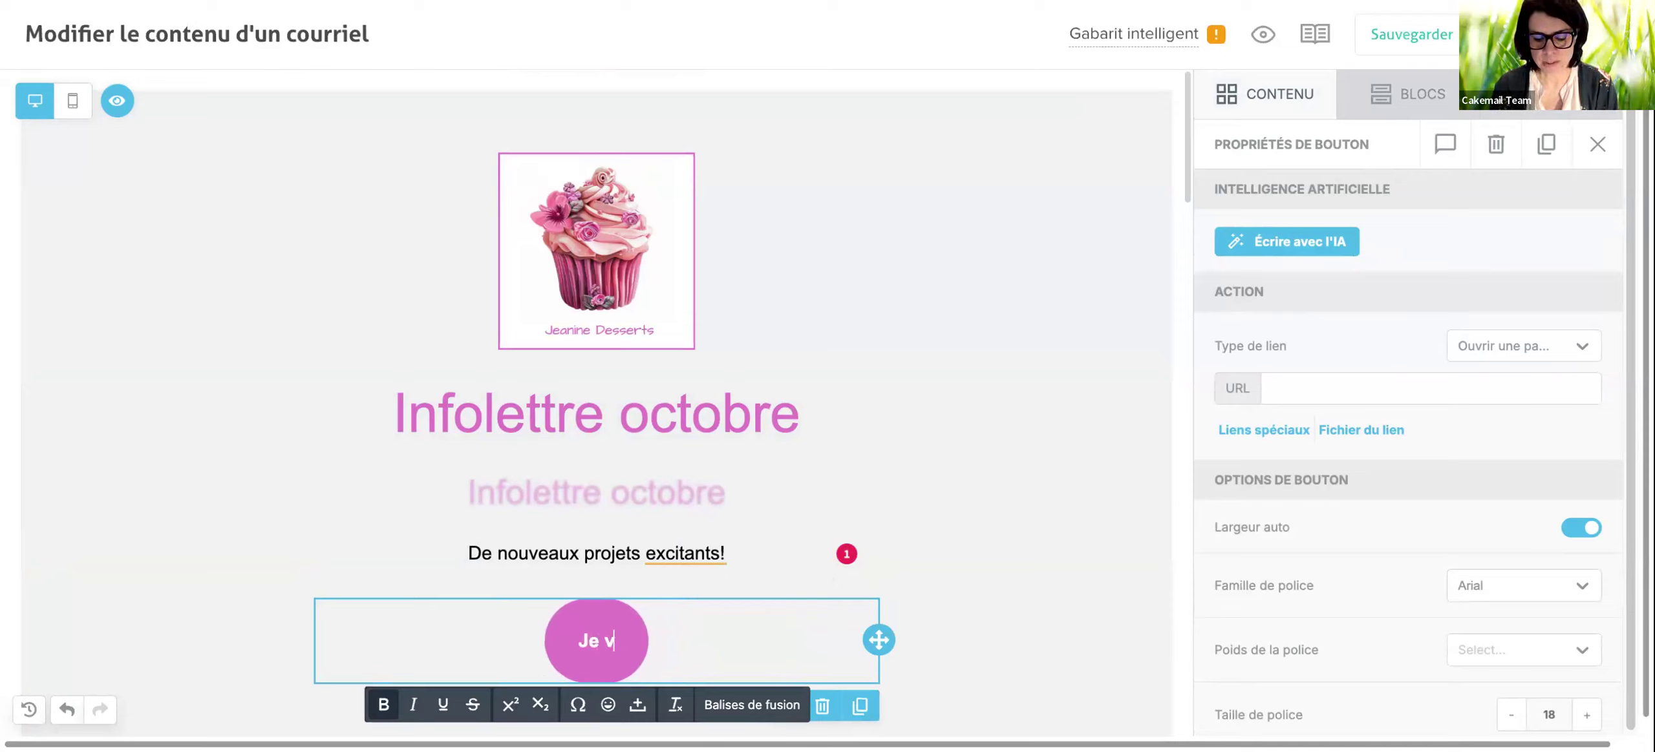
{"action": "type", "text": "eux le"}
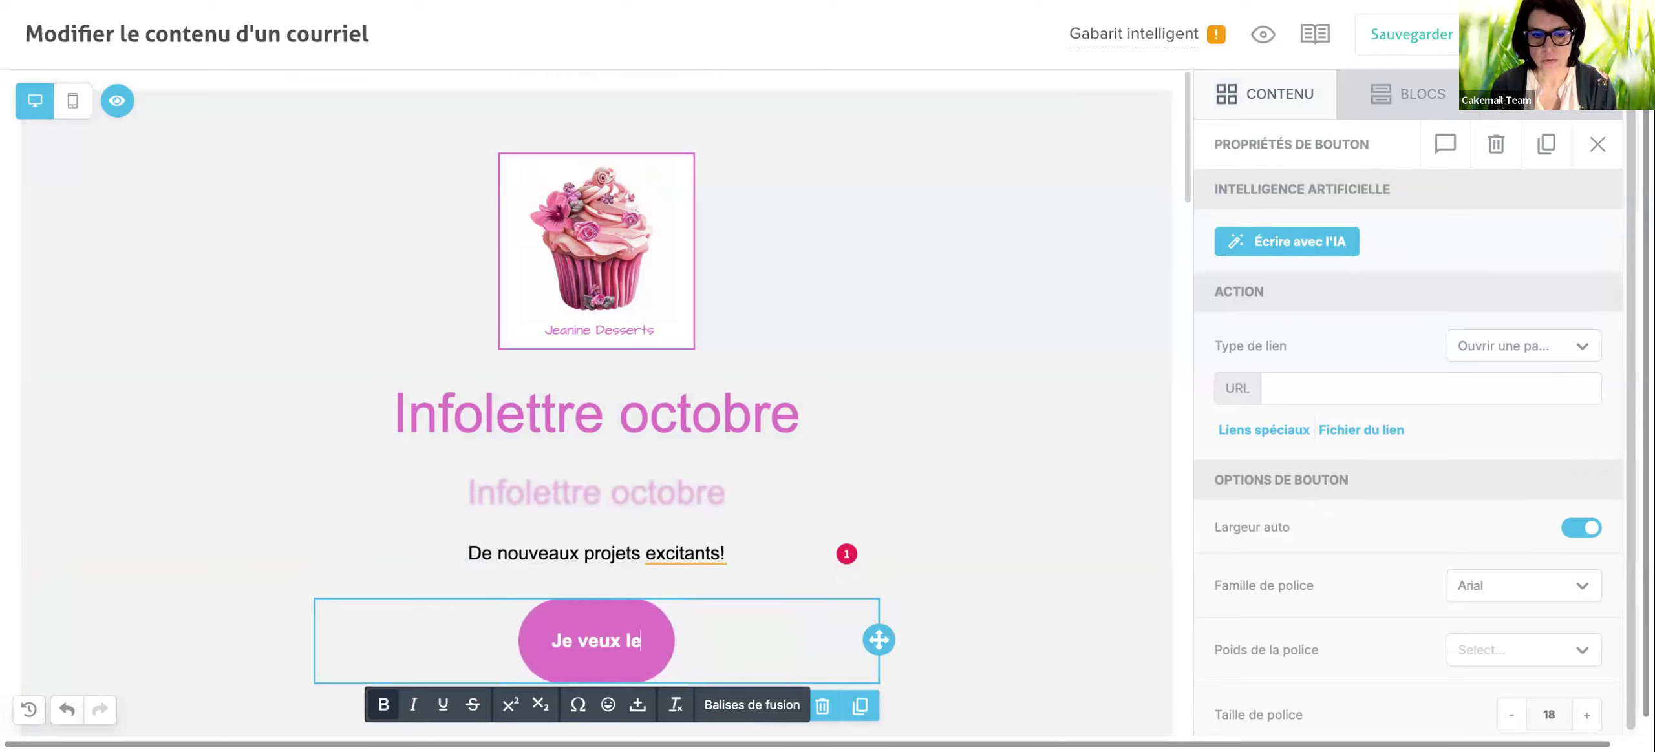
{"action": "type", "text": " découvrir"}
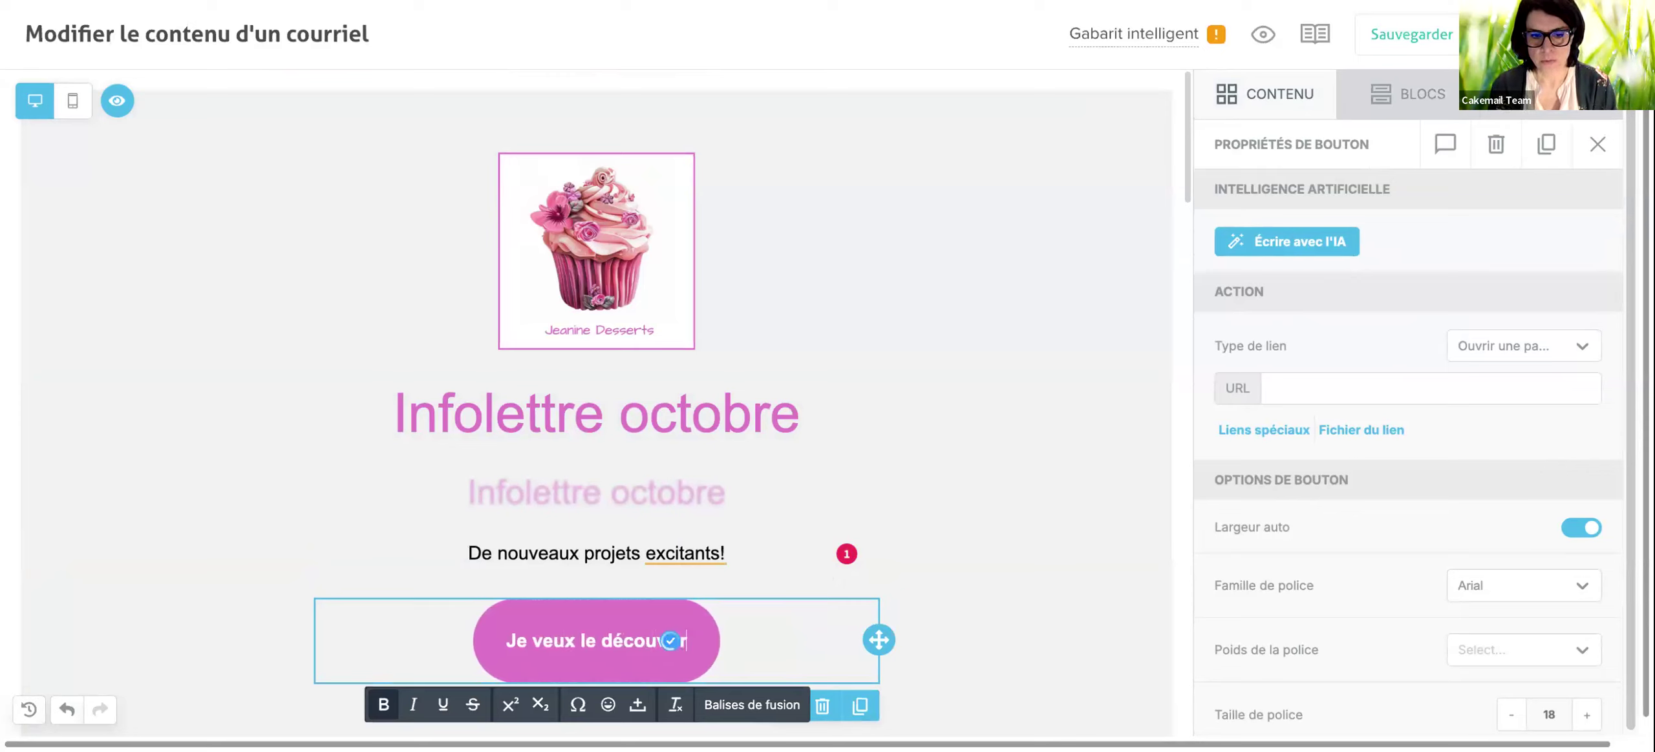
{"action": "type", "text": "!"}
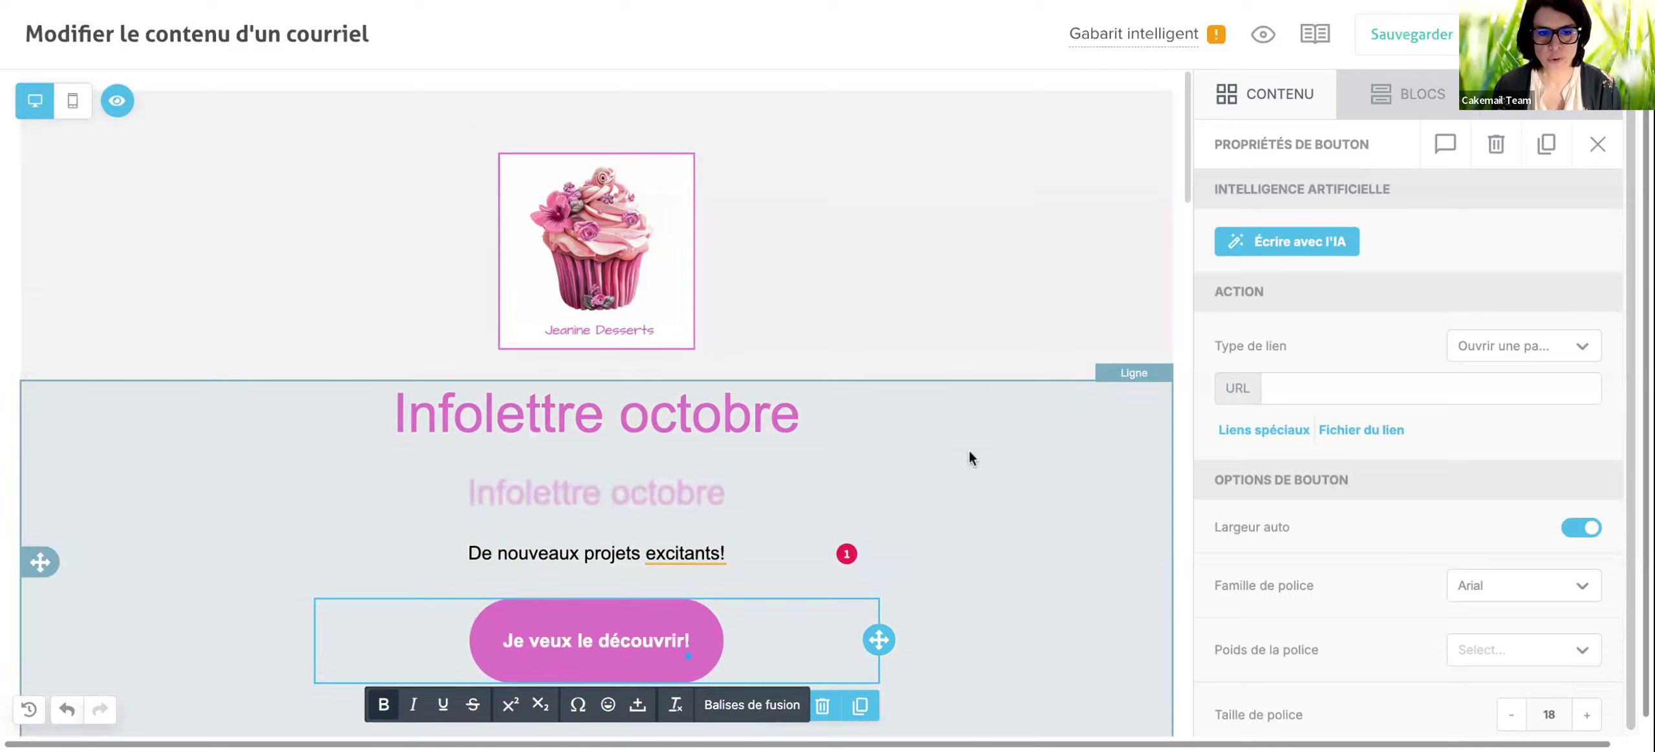
{"action": "left_click", "coordinate": [969, 453]}
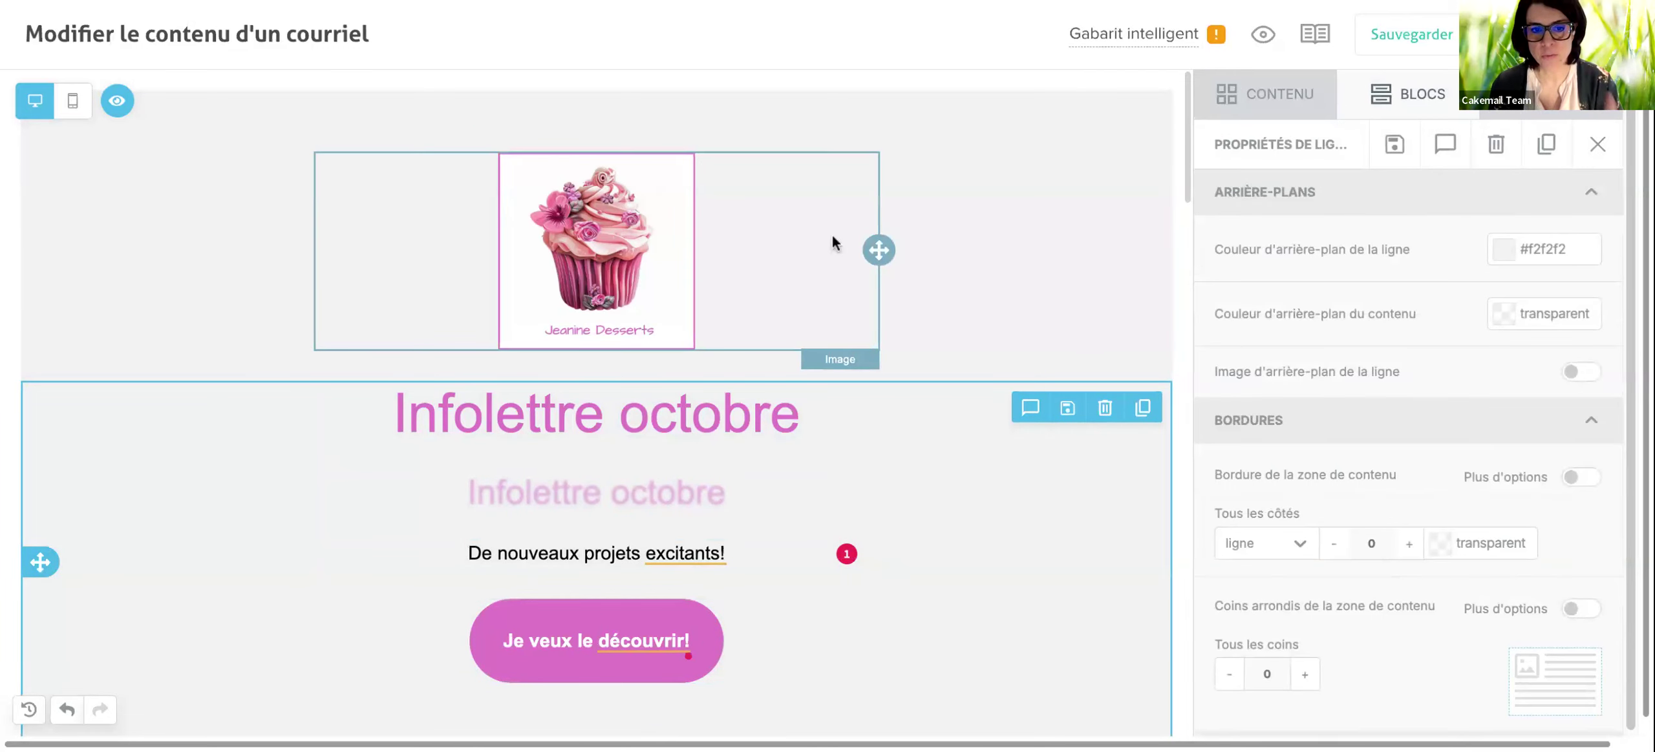
{"action": "scroll", "coordinate": [1031, 535], "scroll_direction": "down", "scroll_amount": 5}
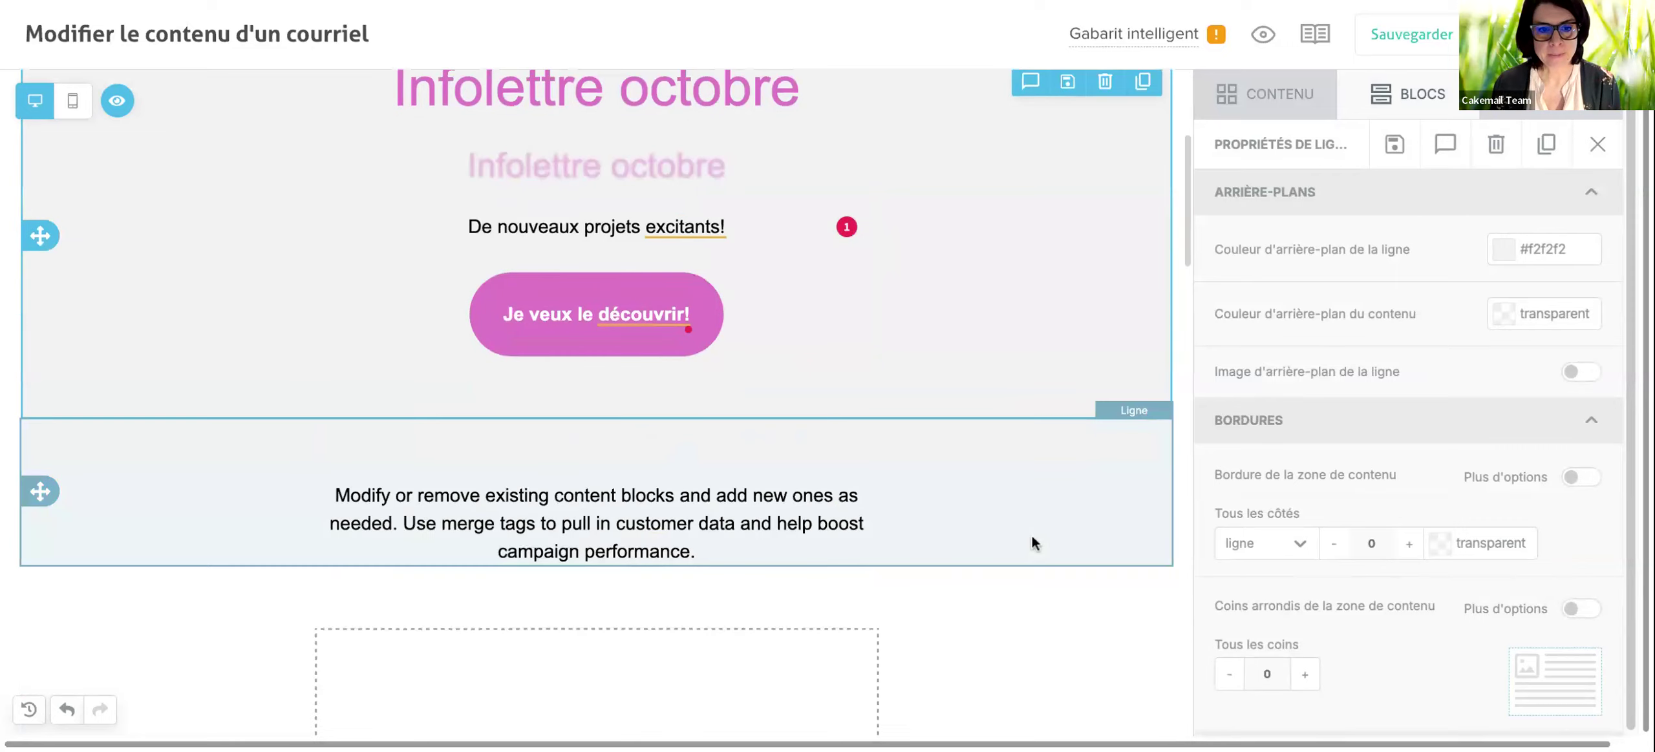
{"action": "scroll", "coordinate": [1032, 535], "scroll_direction": "up", "scroll_amount": 5}
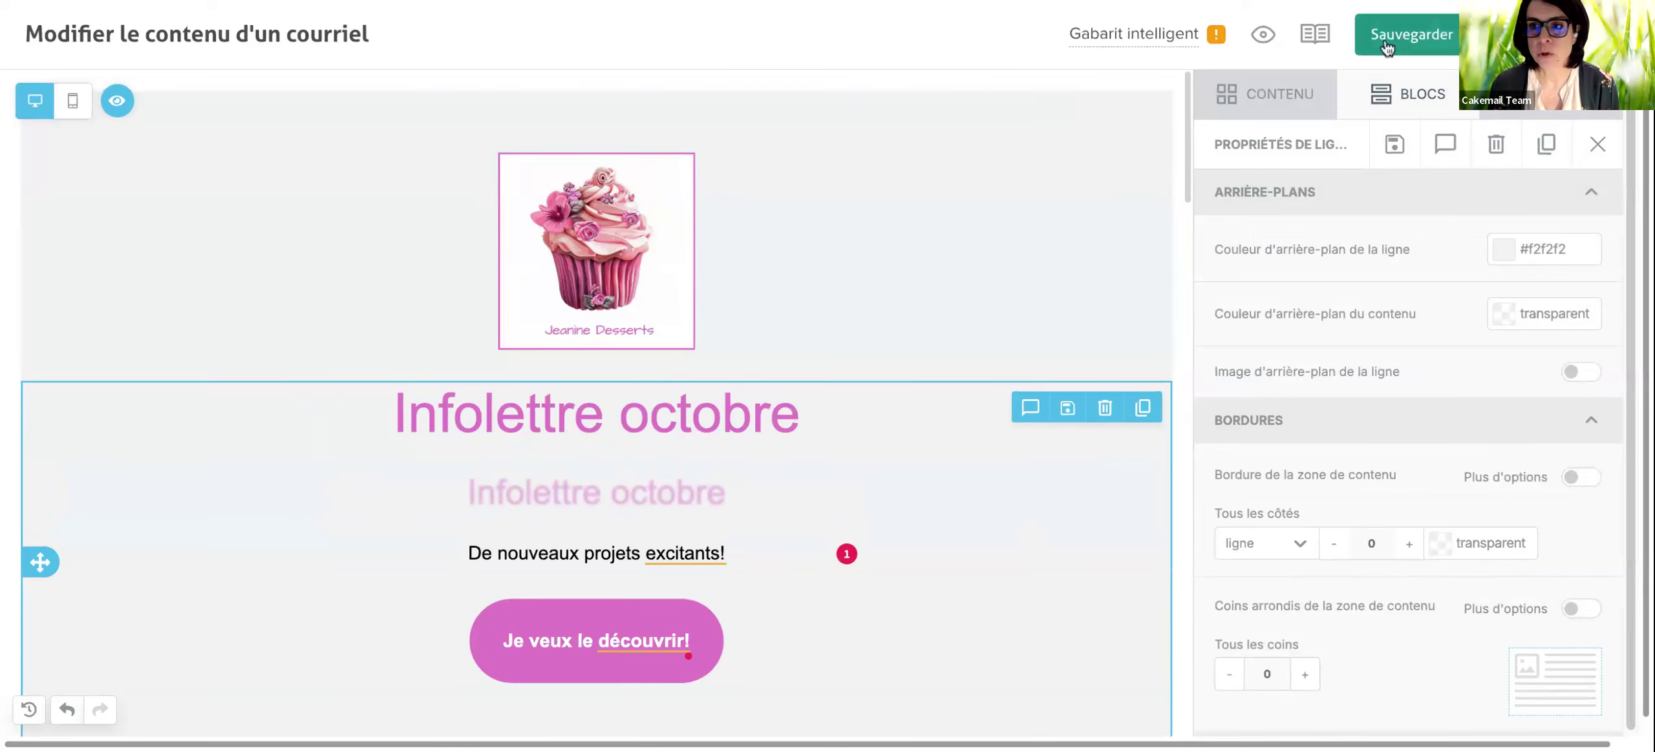
{"action": "scroll", "coordinate": [636, 434], "scroll_direction": "down", "scroll_amount": 3}
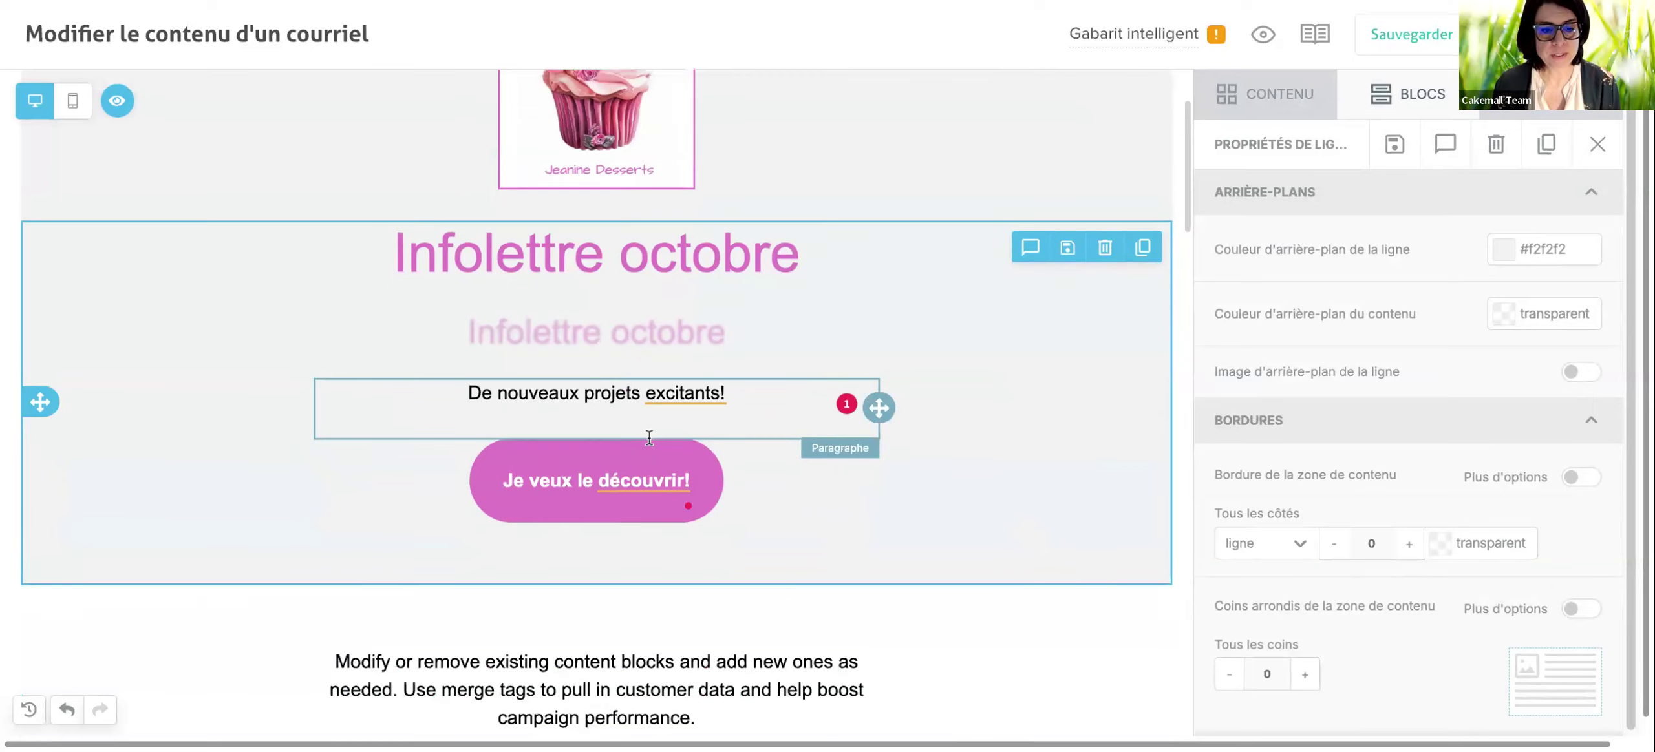
Replace the placeholder paragraph below the button row with "Bonjour" followed by the "prenom" merge tag.
{"action": "left_click_drag", "start_coordinate": [335, 626], "coordinate": [751, 688]}
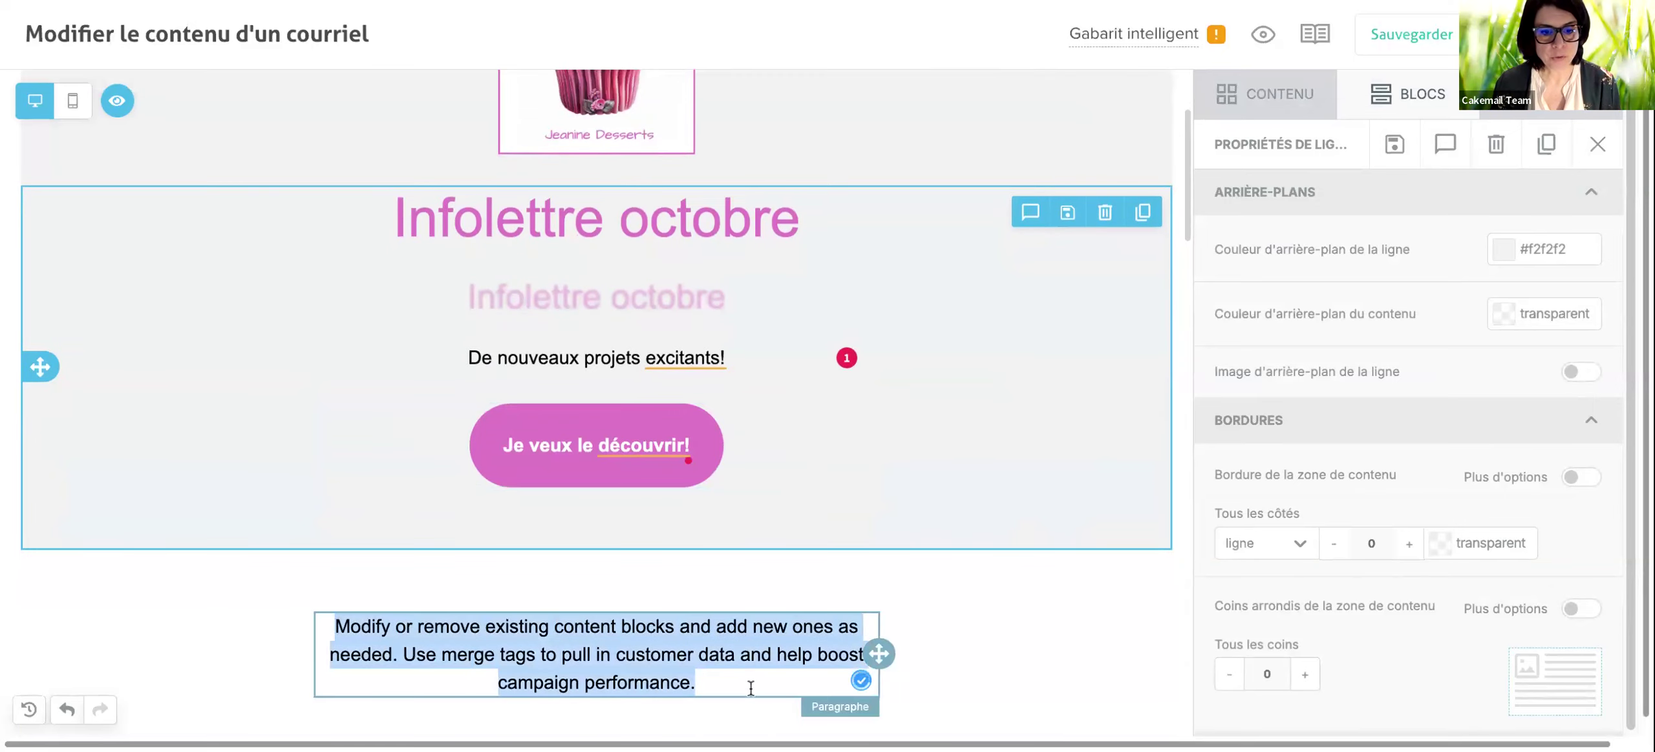
{"action": "type", "text": "Bonjour"}
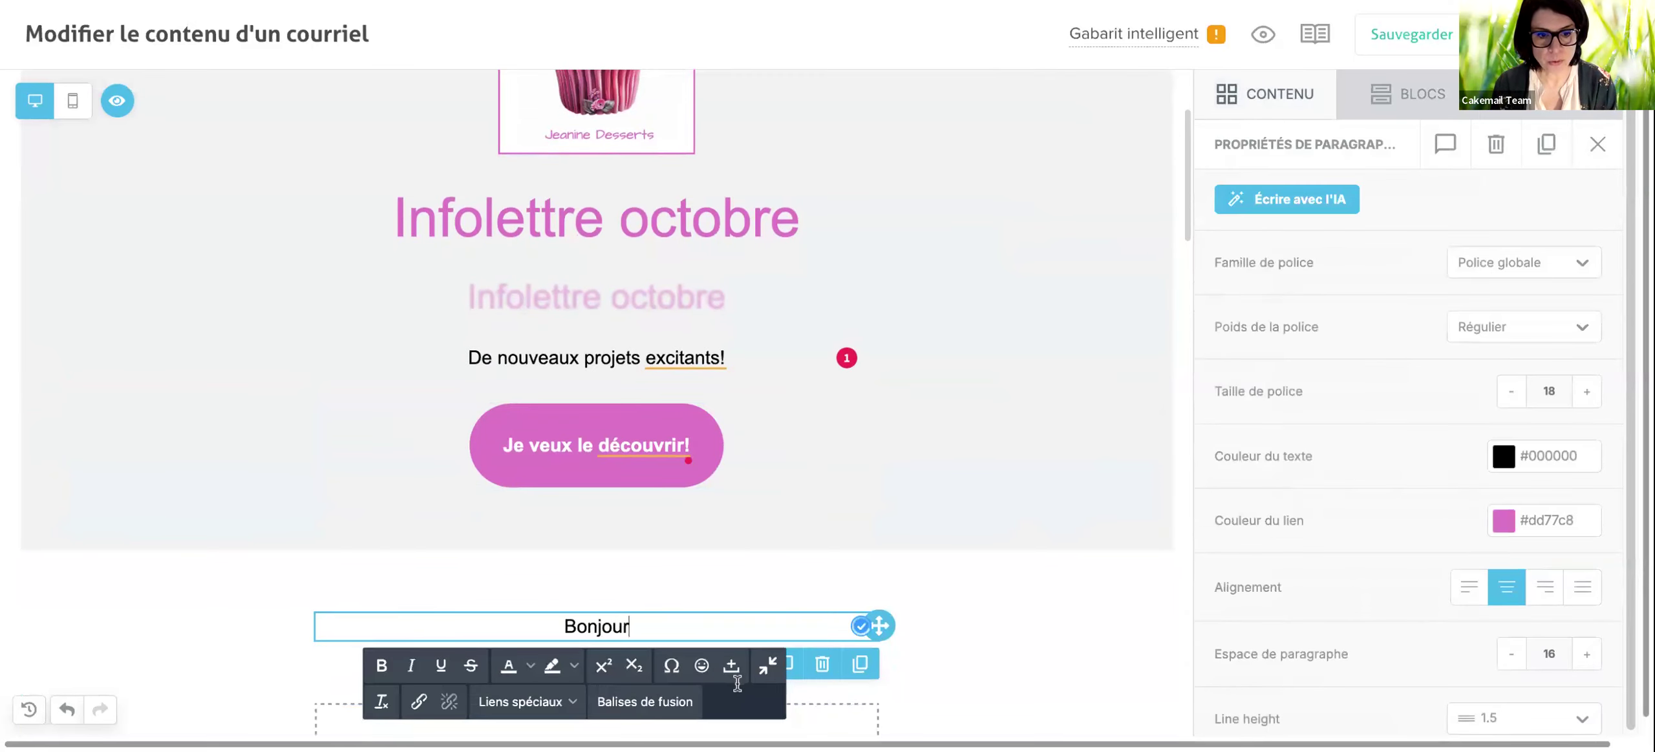
{"action": "left_click", "coordinate": [658, 704]}
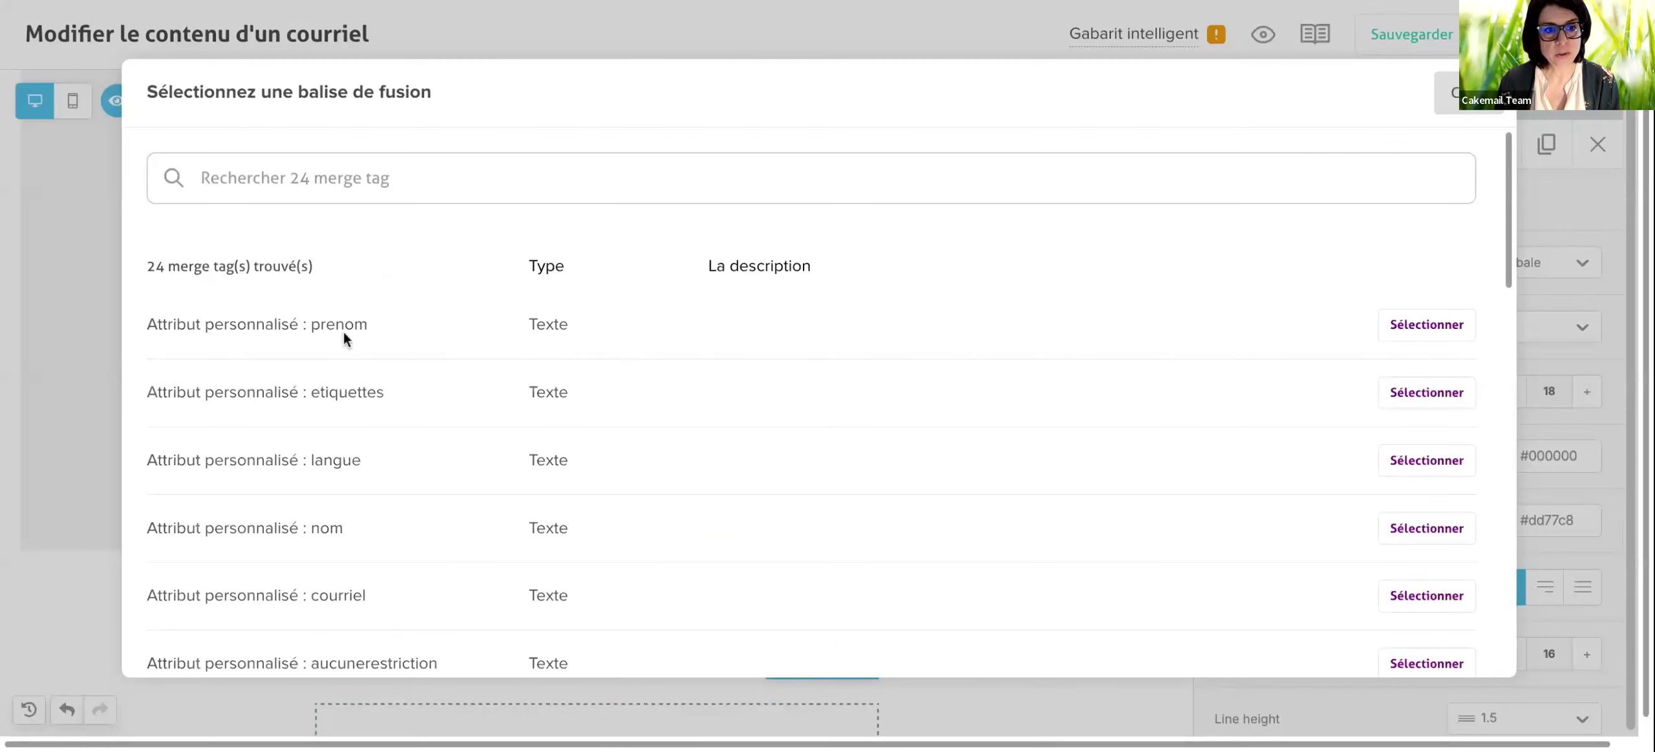
{"action": "left_click", "coordinate": [1458, 331]}
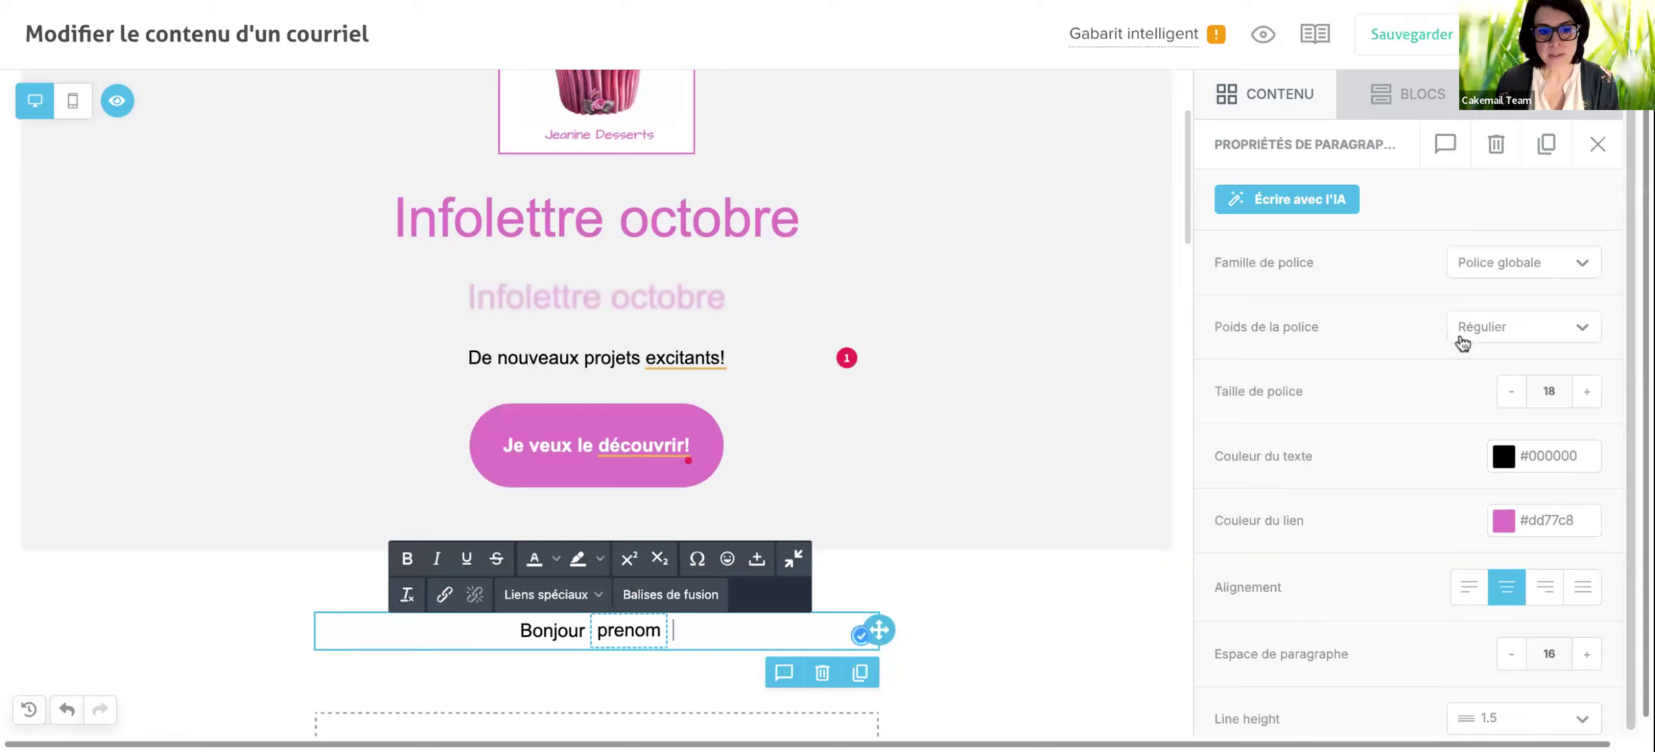
Add the line "Comment ça va!" beneath the greeting, separated from it by an empty line.
{"action": "key", "text": "Return"}
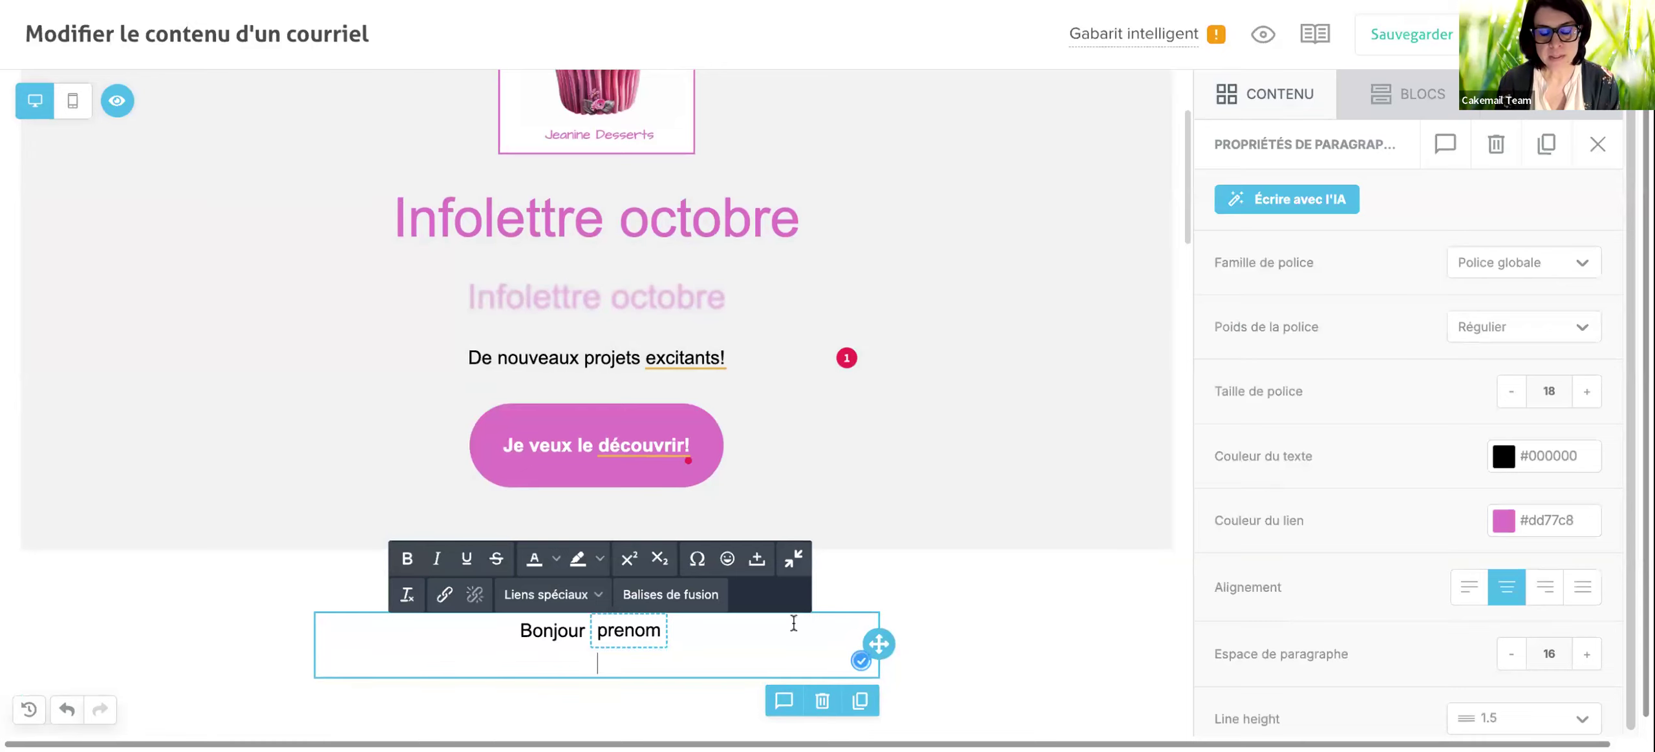
{"action": "key", "text": "Return"}
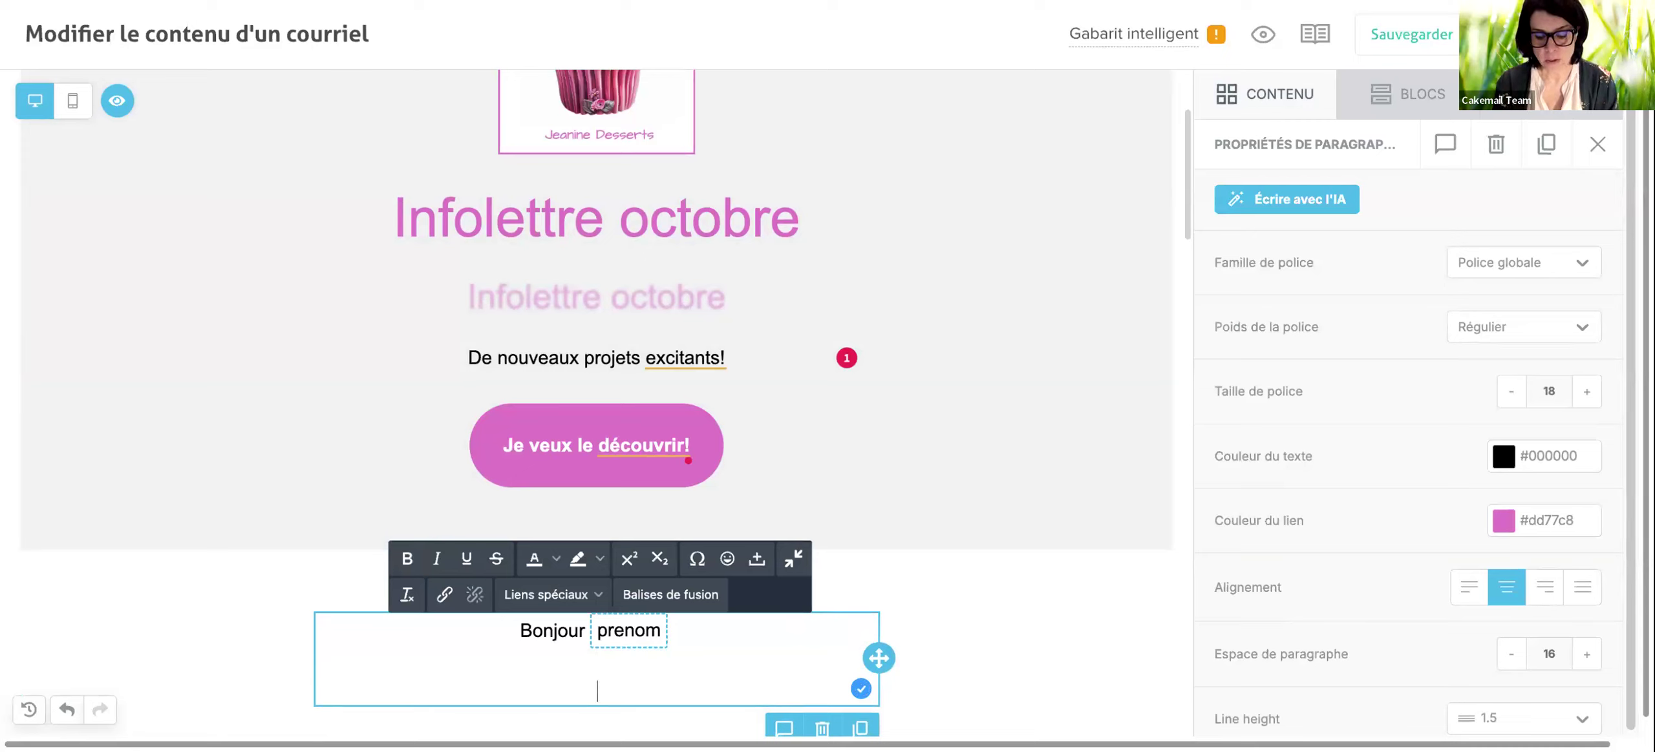
{"action": "type", "text": "Comment"}
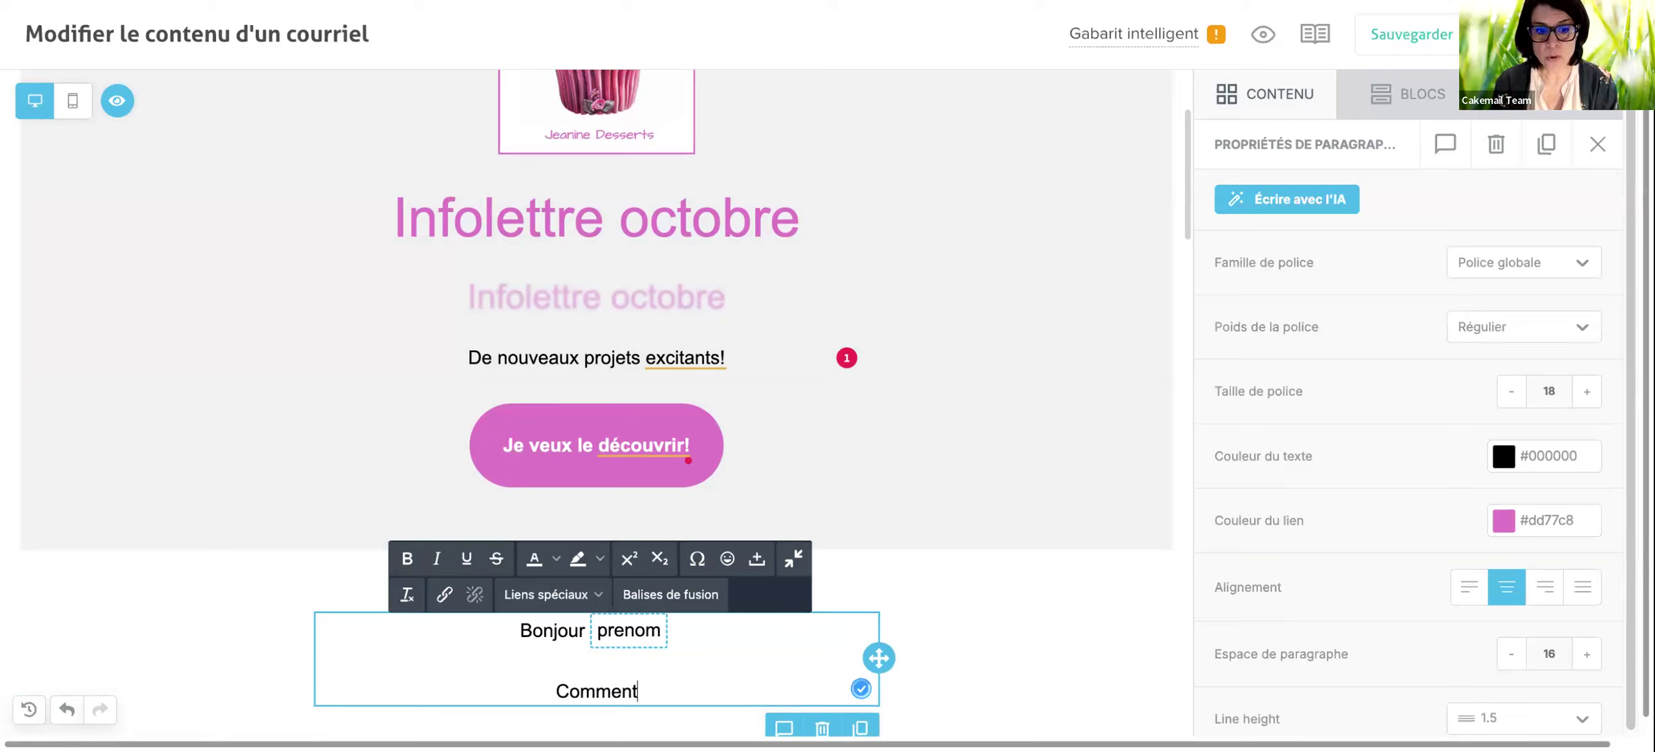
{"action": "type", "text": " ça va!"}
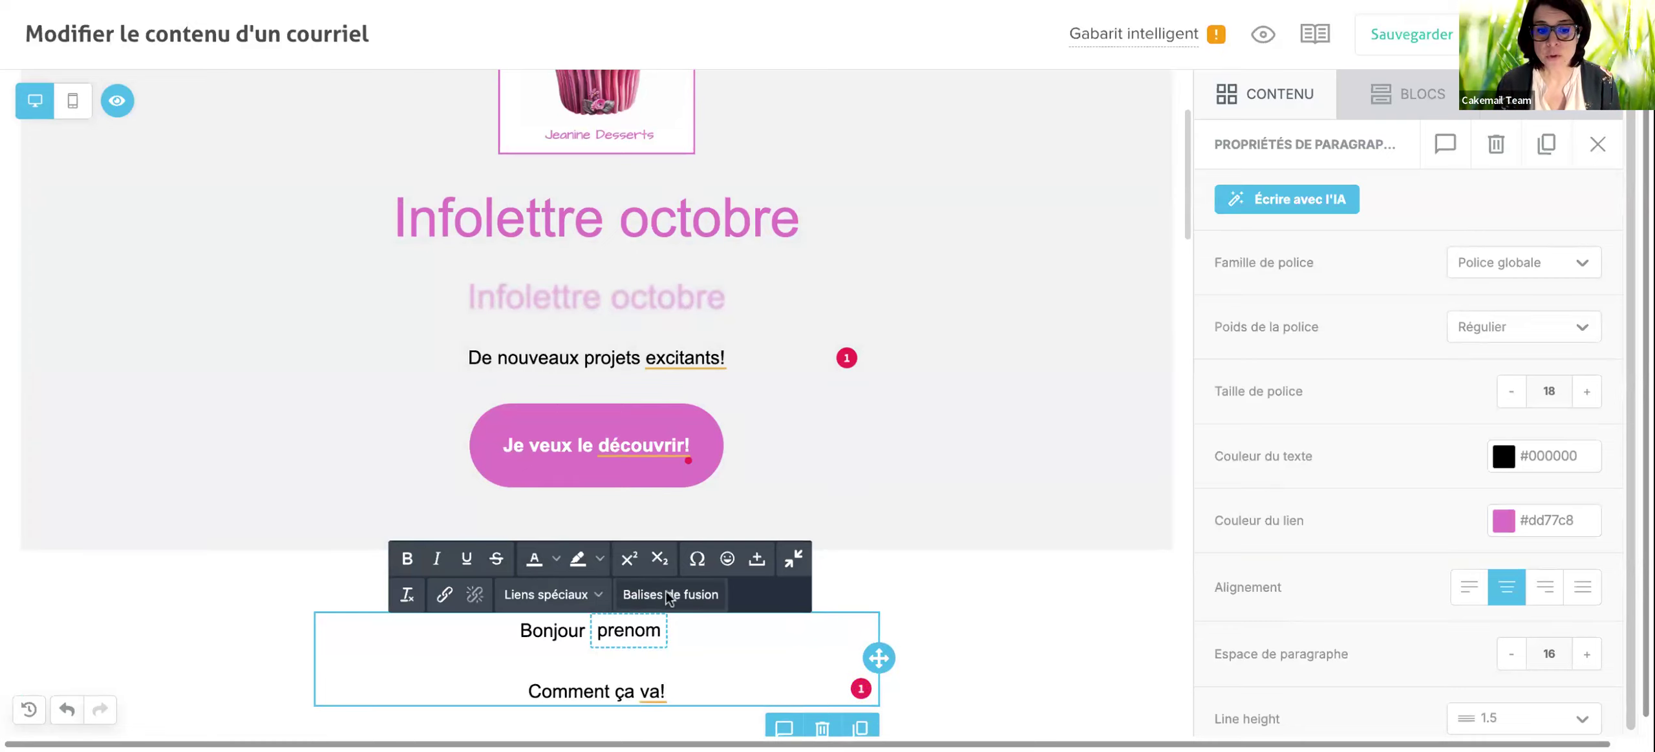
Leave the greeting paragraph and save the email content, returning to the campaign details.
{"action": "scroll", "coordinate": [753, 635], "scroll_direction": "down", "scroll_amount": 4}
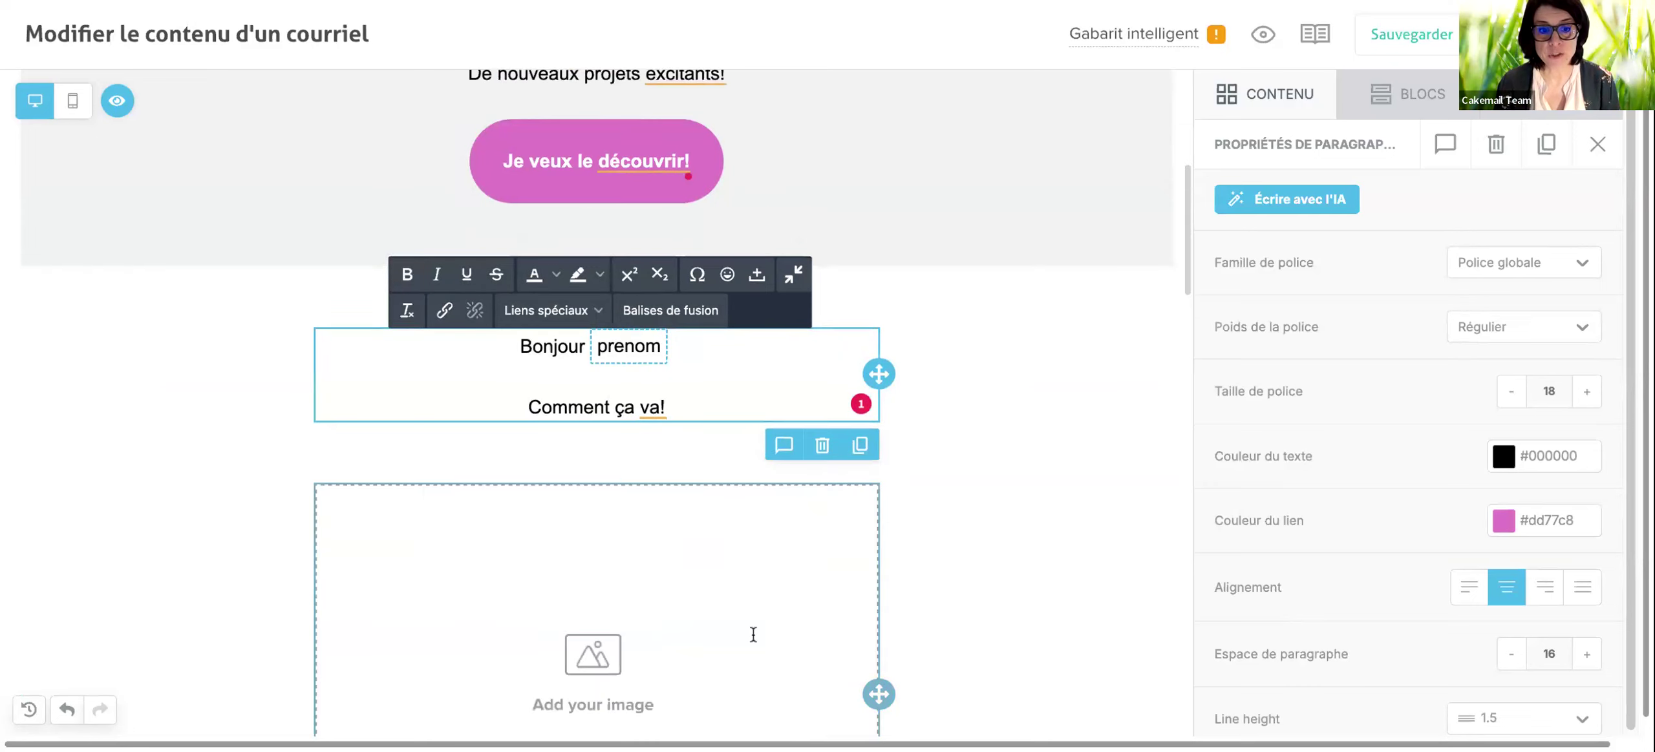
{"action": "scroll", "coordinate": [753, 635], "scroll_direction": "up", "scroll_amount": 2}
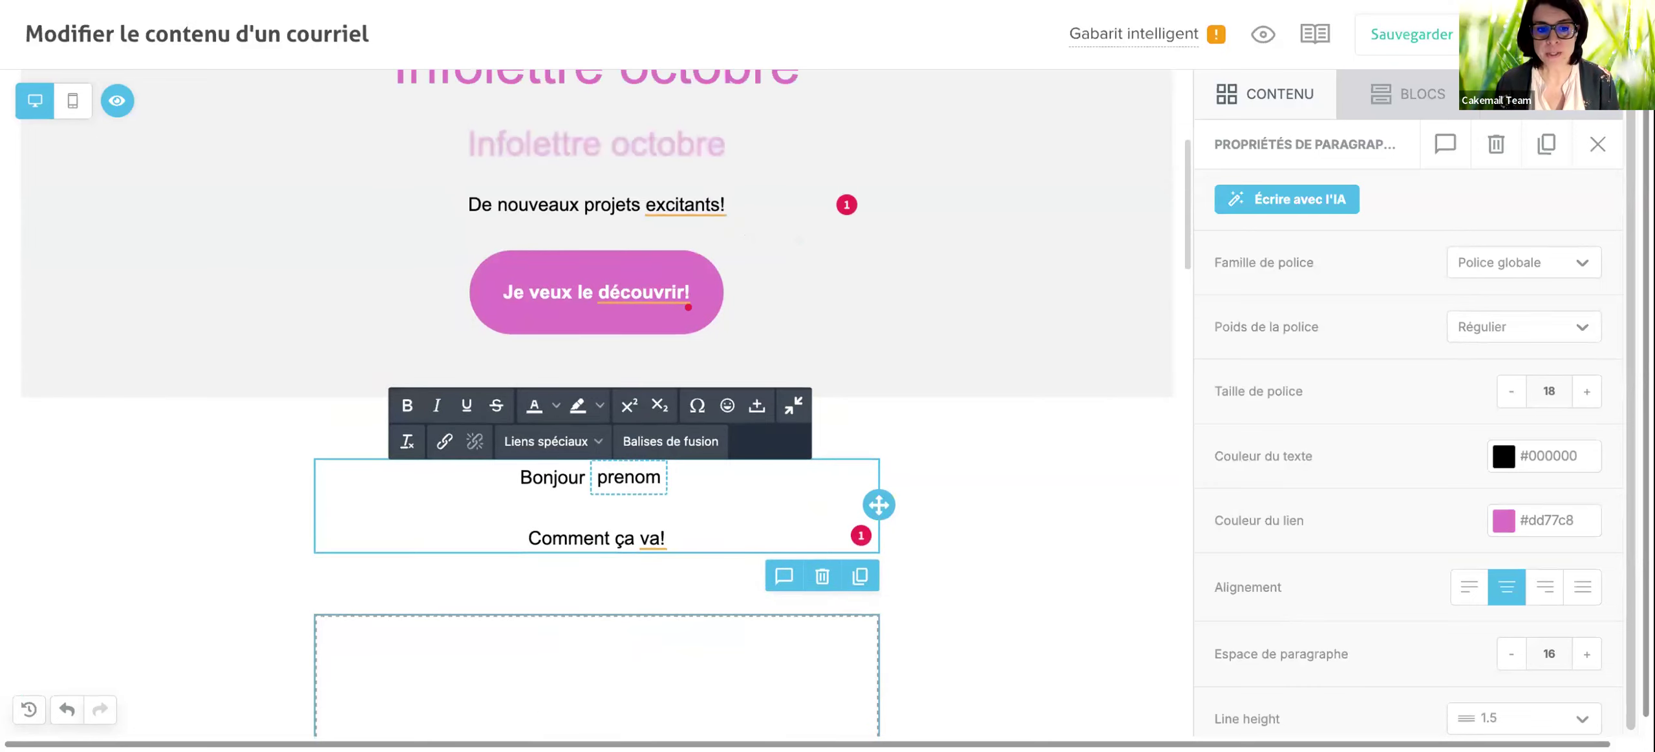
{"action": "left_click", "coordinate": [985, 572]}
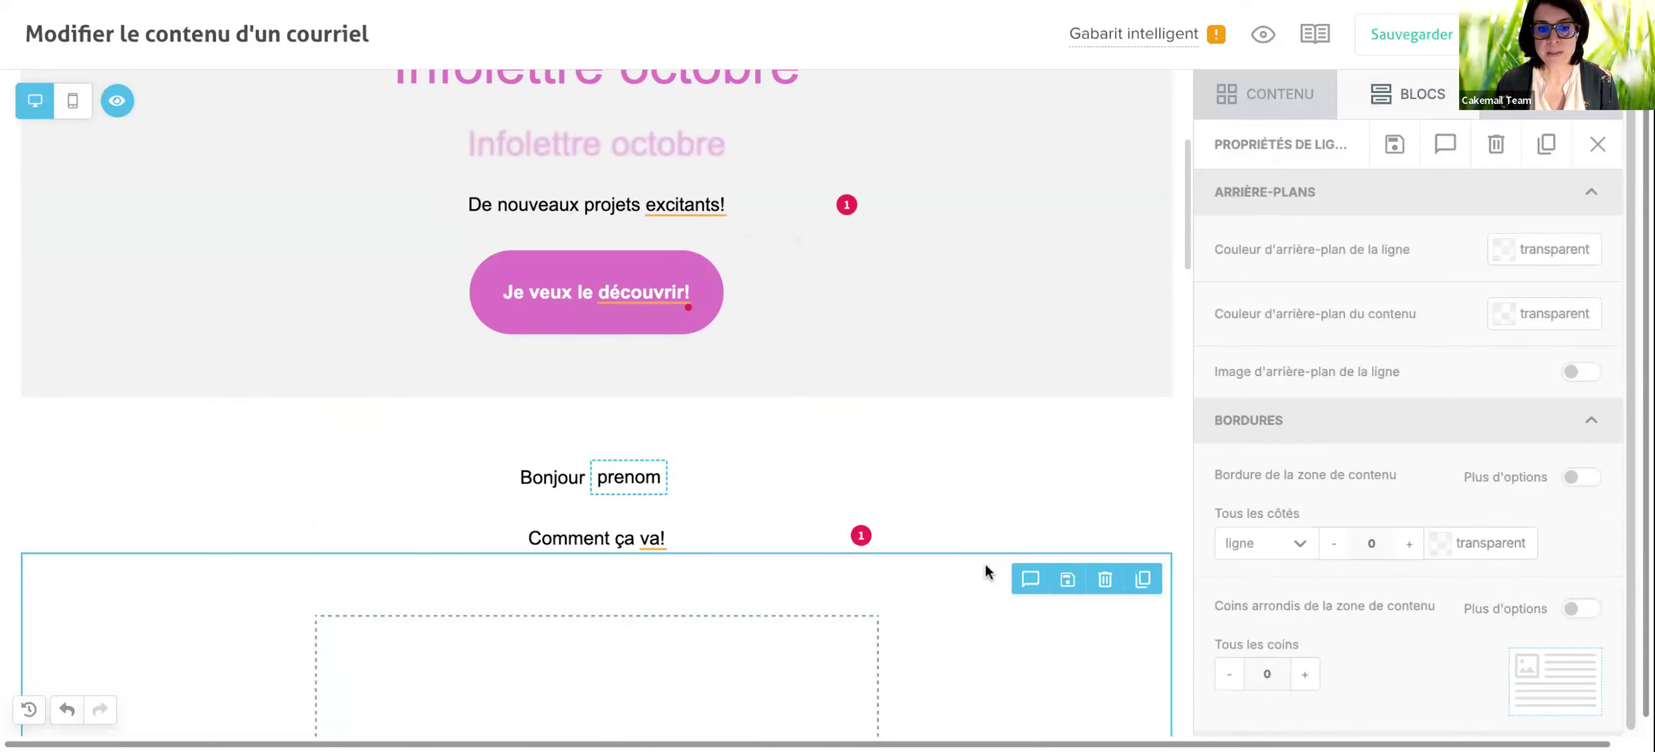
{"action": "left_click", "coordinate": [997, 497]}
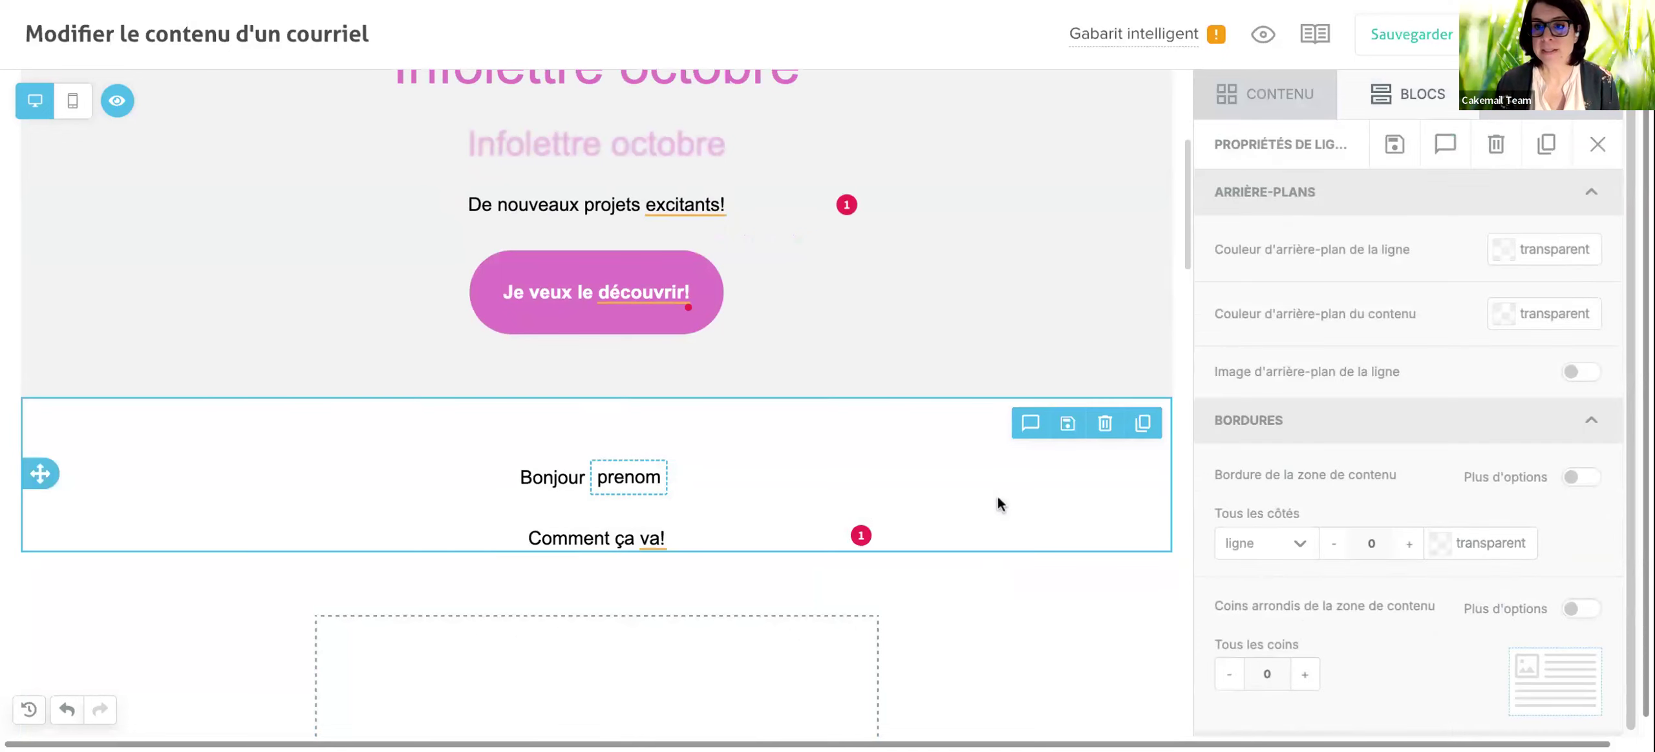
{"action": "left_click", "coordinate": [1428, 36]}
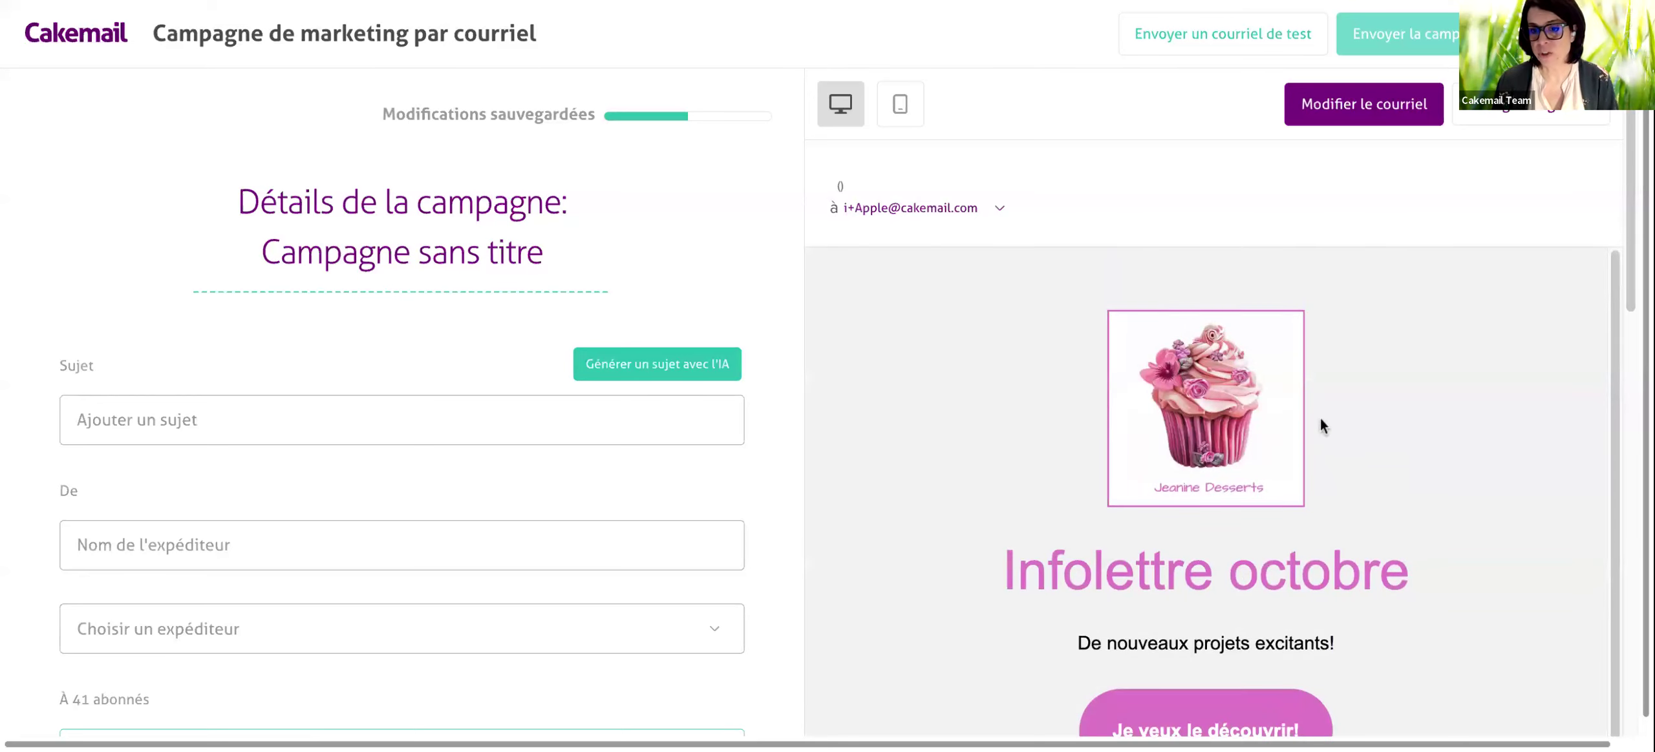
Check the personalised greeting in the email preview for the first contact and for the second contact in the recipient list.
{"action": "scroll", "coordinate": [1248, 432], "scroll_direction": "down", "scroll_amount": 5}
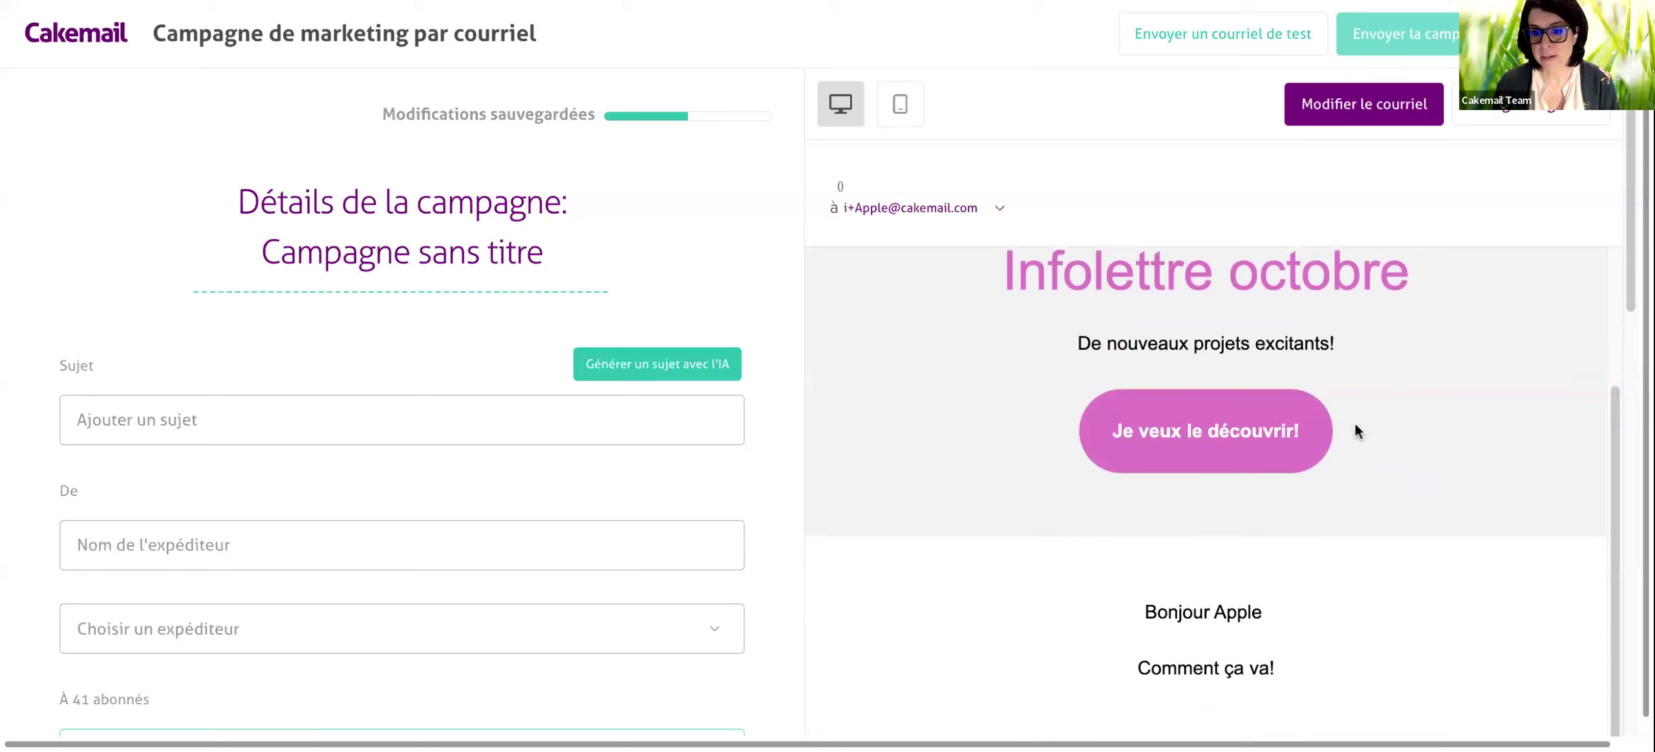
{"action": "left_click", "coordinate": [958, 212]}
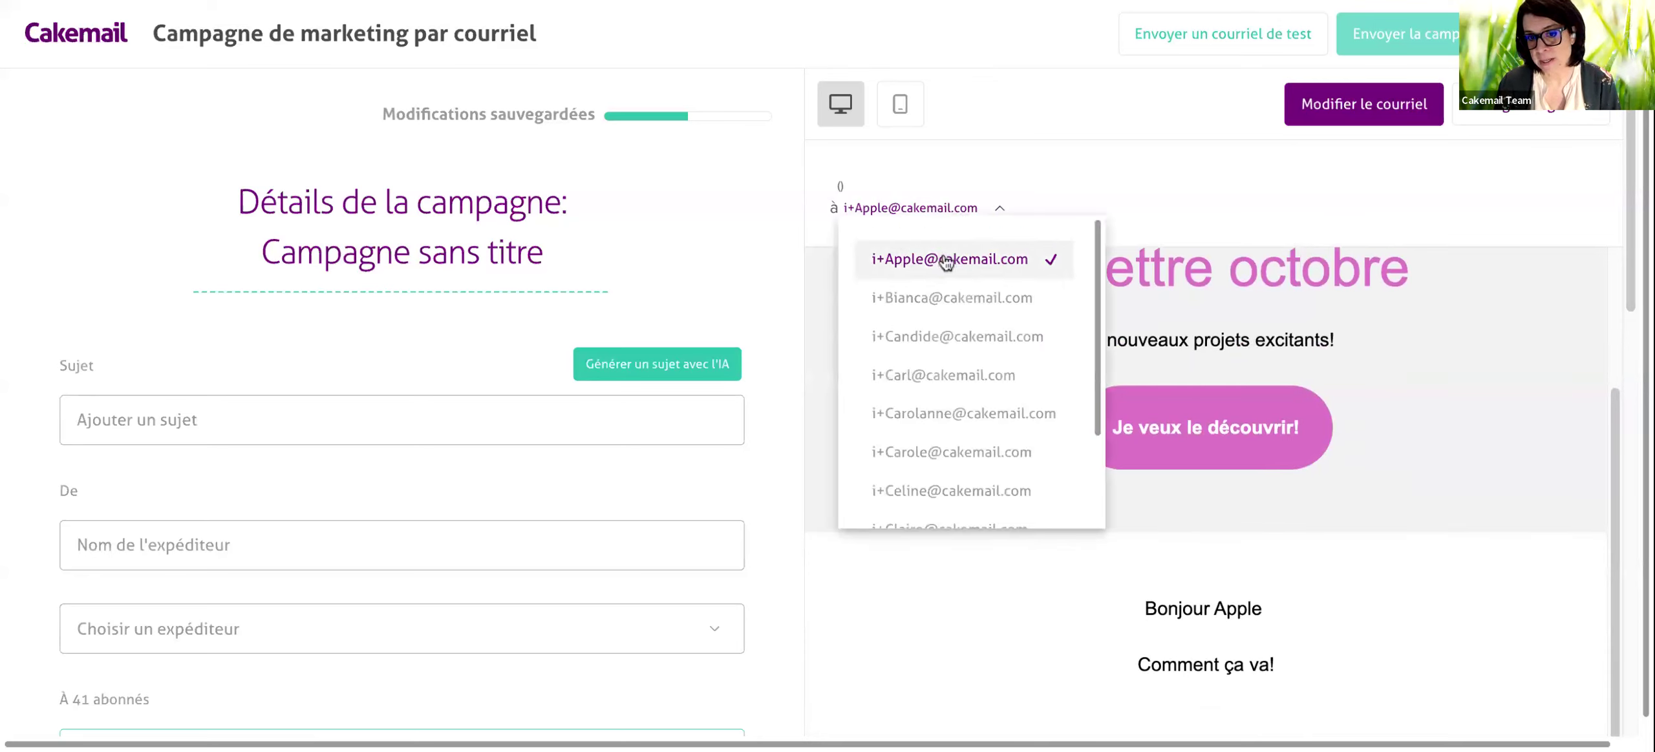
{"action": "left_click", "coordinate": [973, 302]}
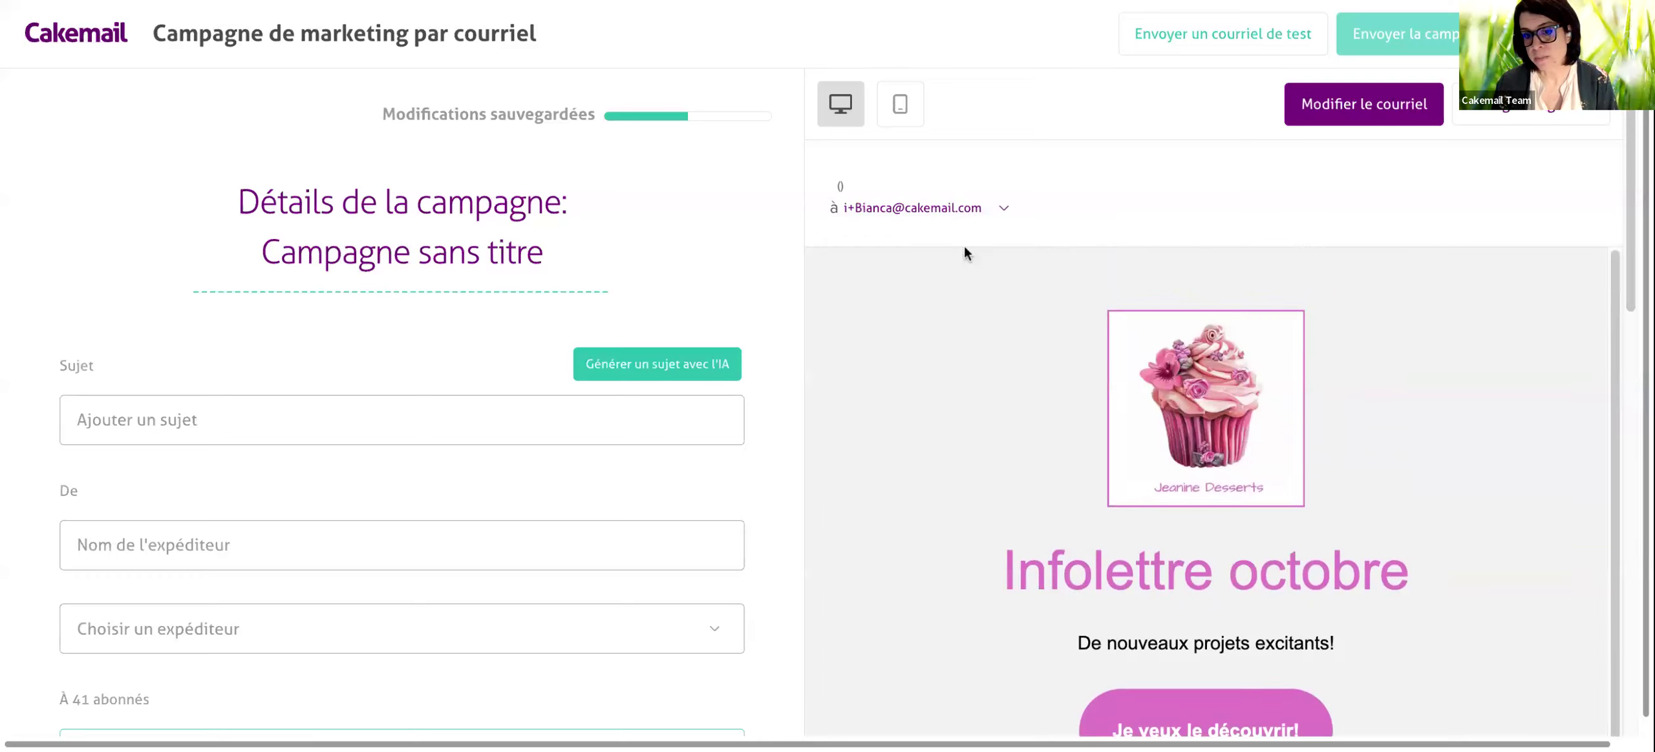
{"action": "left_click", "coordinate": [954, 212]}
{"action": "scroll", "coordinate": [1260, 423], "scroll_direction": "down", "scroll_amount": 2}
{"action": "scroll", "coordinate": [1259, 423], "scroll_direction": "down", "scroll_amount": 5}
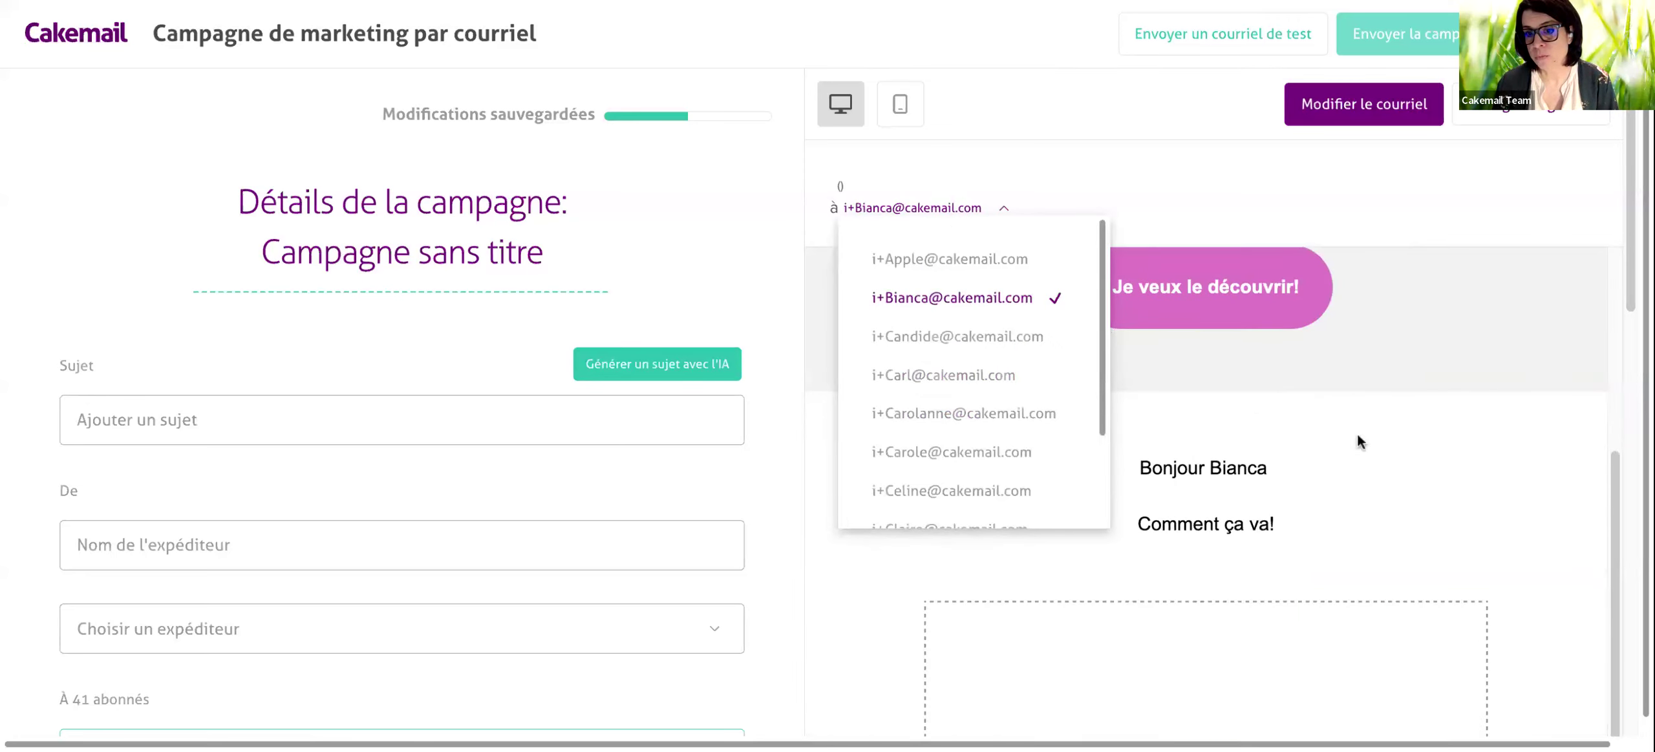
{"action": "scroll", "coordinate": [1033, 335], "scroll_direction": "down", "scroll_amount": 2}
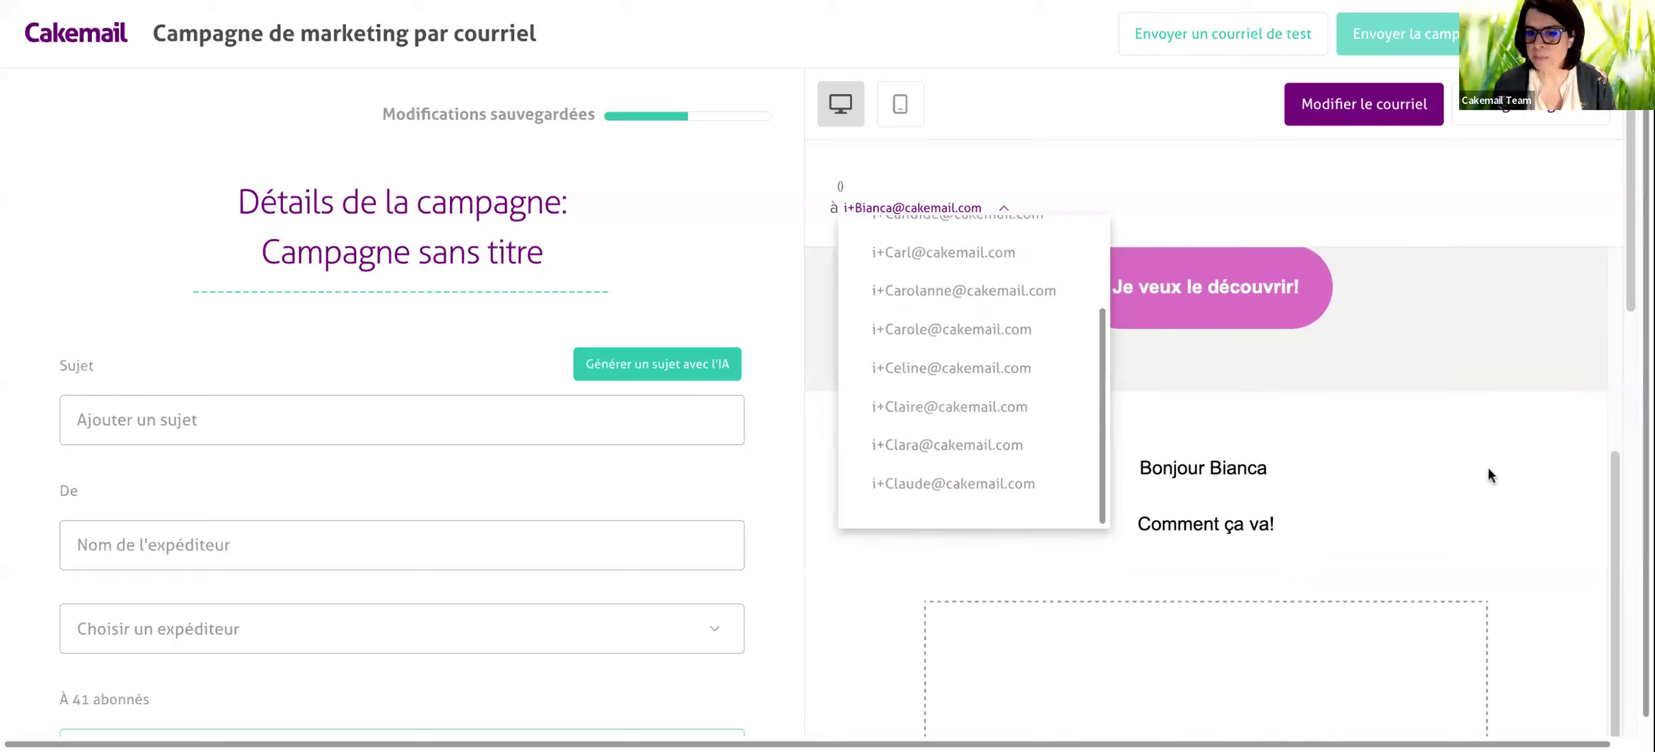
{"action": "left_click", "coordinate": [1192, 170]}
{"action": "scroll", "coordinate": [1357, 511], "scroll_direction": "up", "scroll_amount": 6}
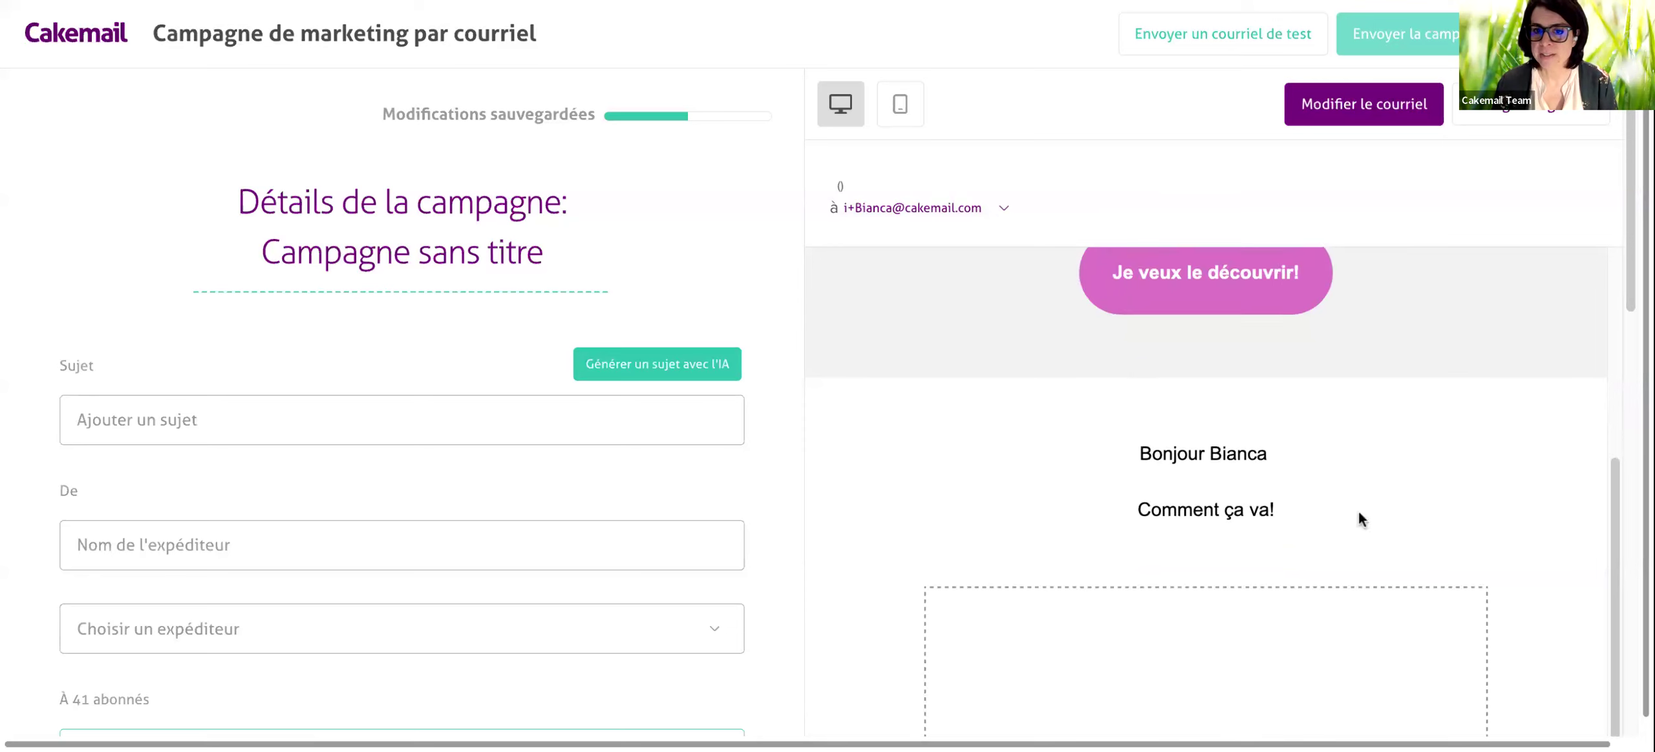
{"action": "scroll", "coordinate": [1396, 526], "scroll_direction": "down", "scroll_amount": 5}
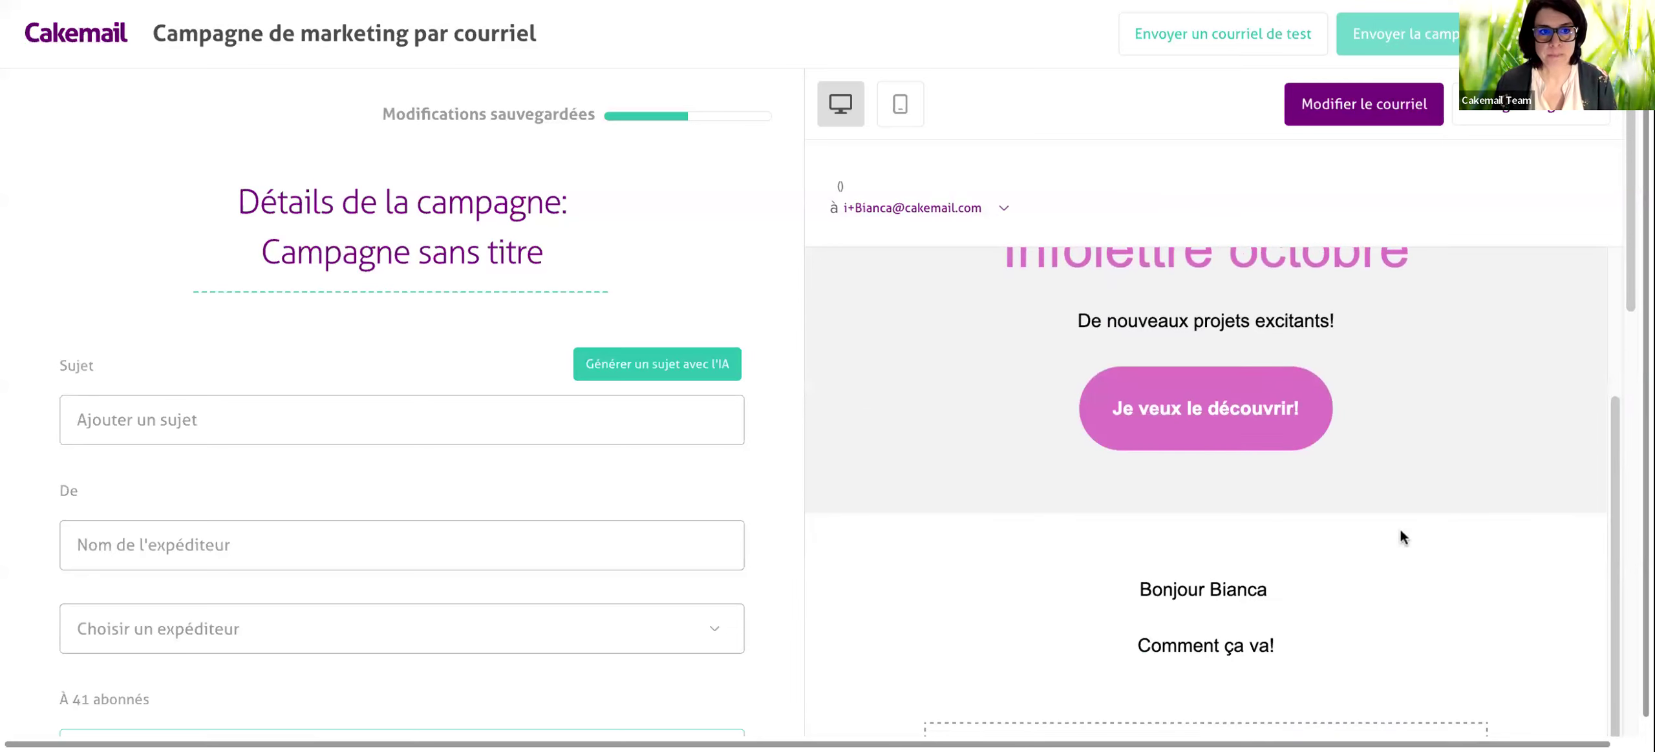
{"action": "scroll", "coordinate": [1400, 533], "scroll_direction": "up", "scroll_amount": 5}
Rename the untitled campaign as "Infolettre octobre".
{"action": "left_click", "coordinate": [373, 249]}
{"action": "triple_click", "coordinate": [372, 248]}
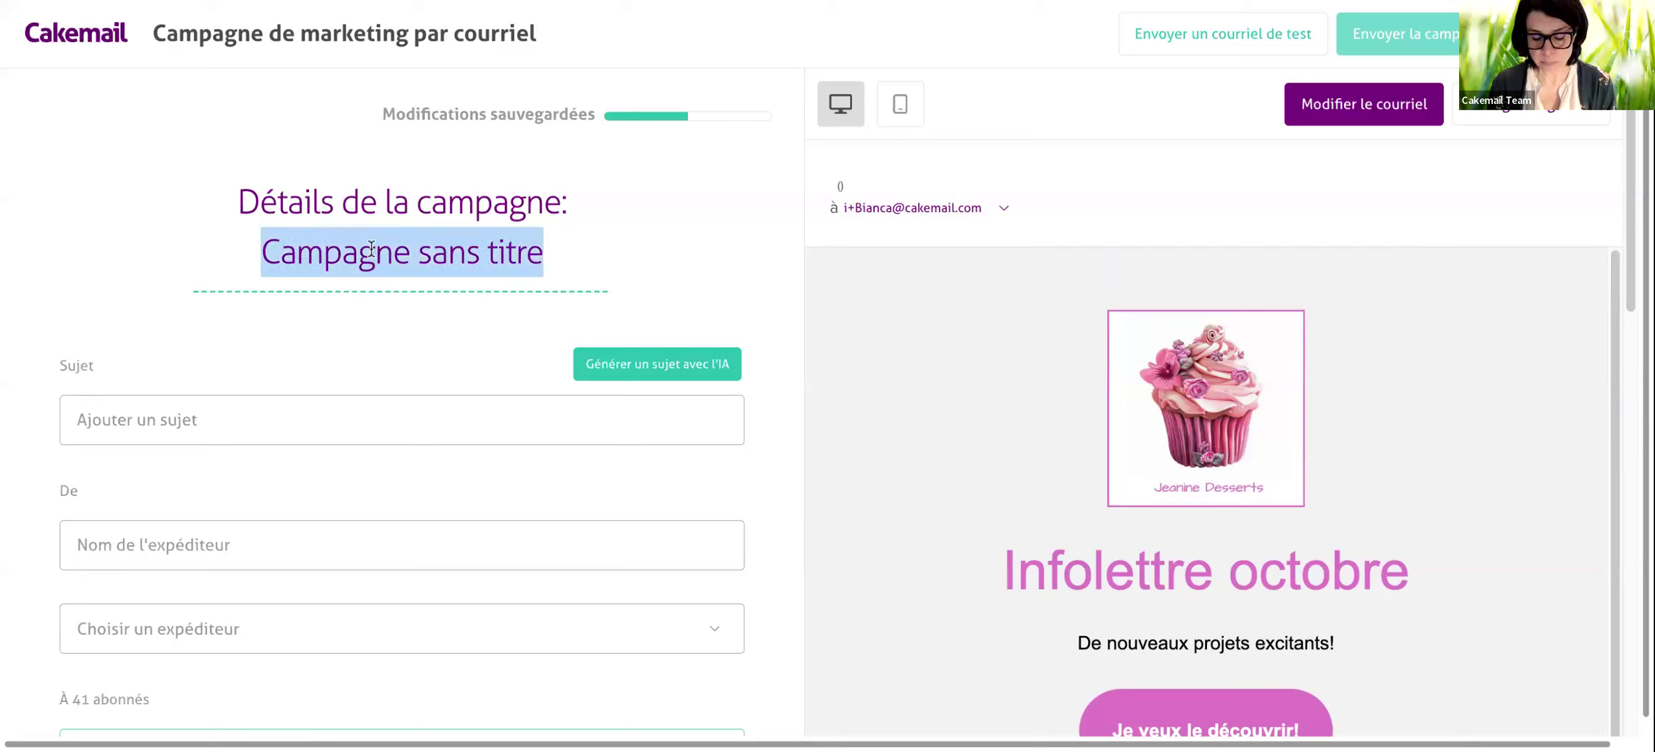
{"action": "type", "text": "Infolr"}
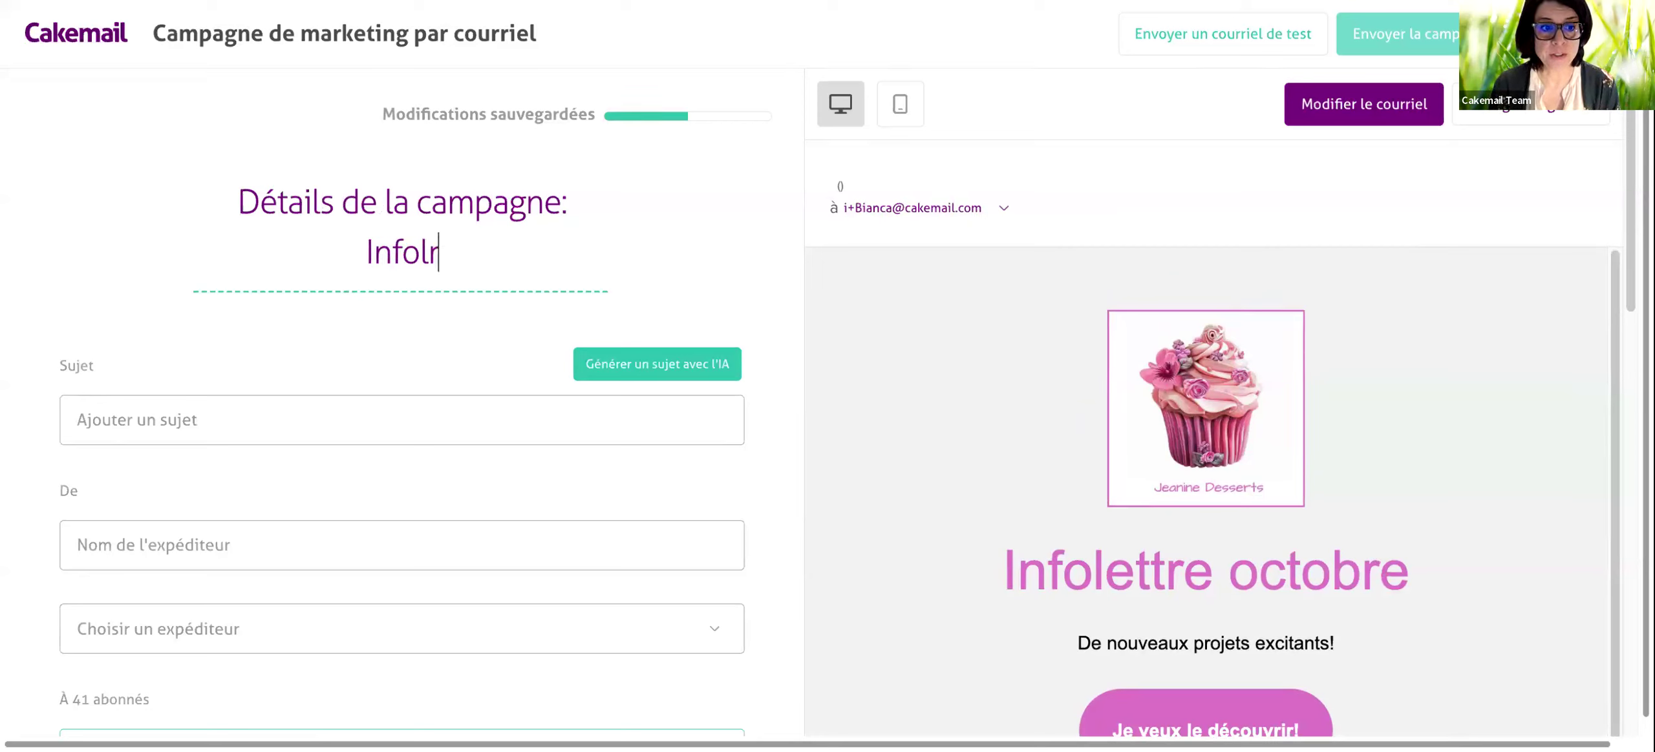
{"action": "key", "text": "BackSpace"}
{"action": "key", "text": "BackSpace"}
{"action": "type", "text": "lettre"}
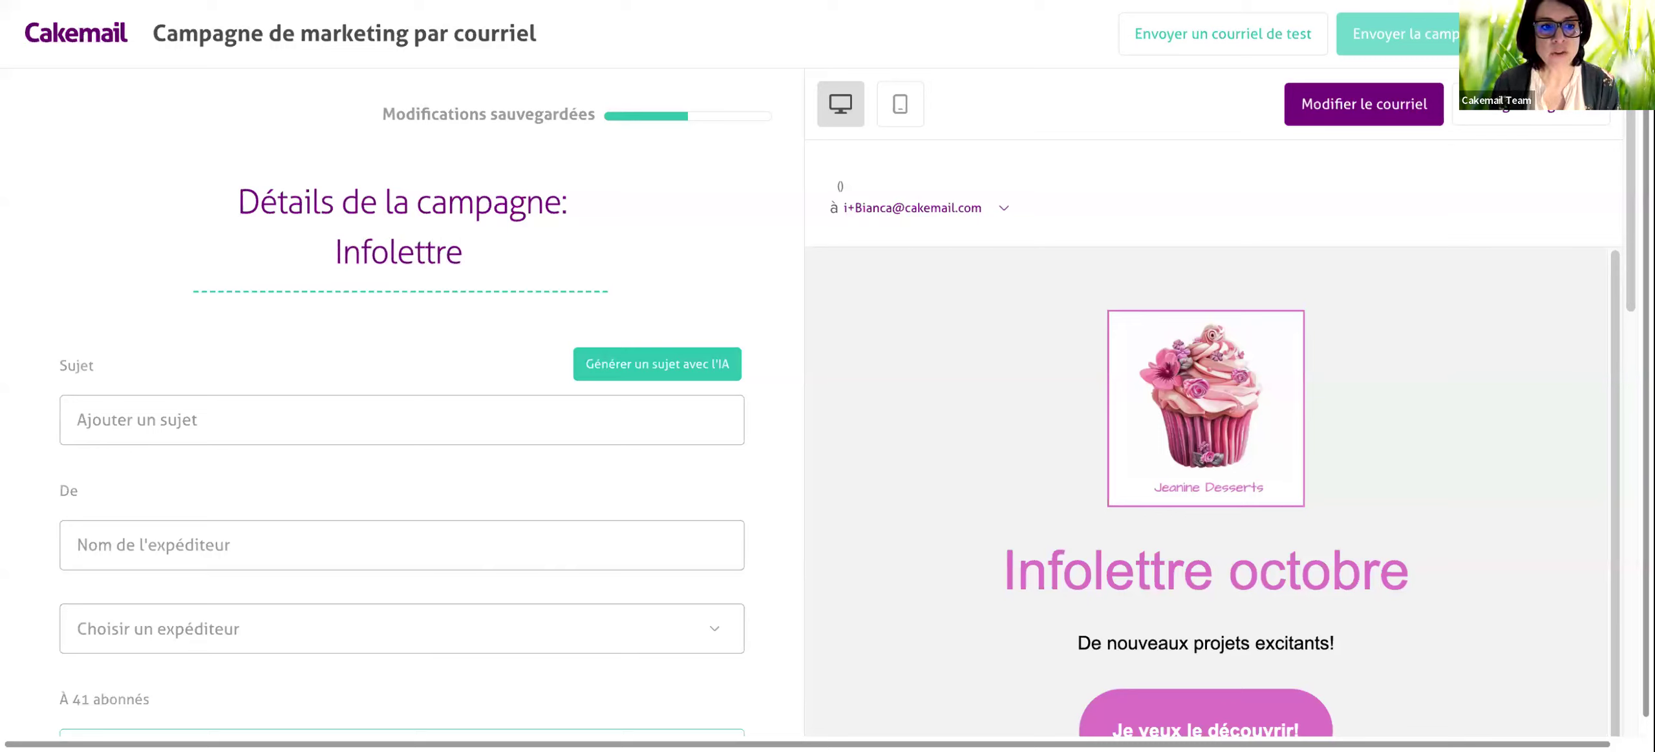
{"action": "type", "text": " o"}
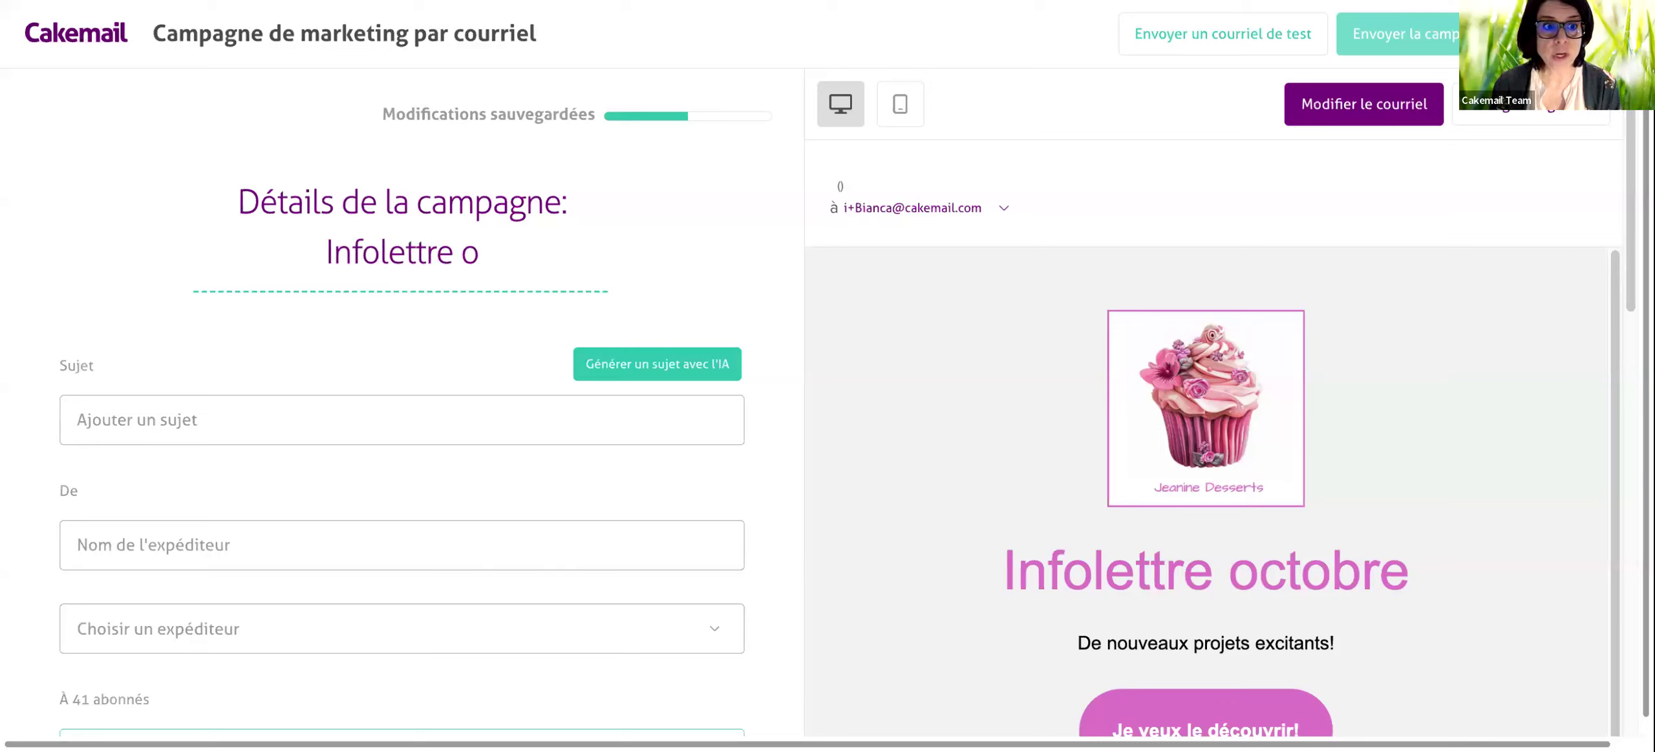
{"action": "type", "text": "ctobre"}
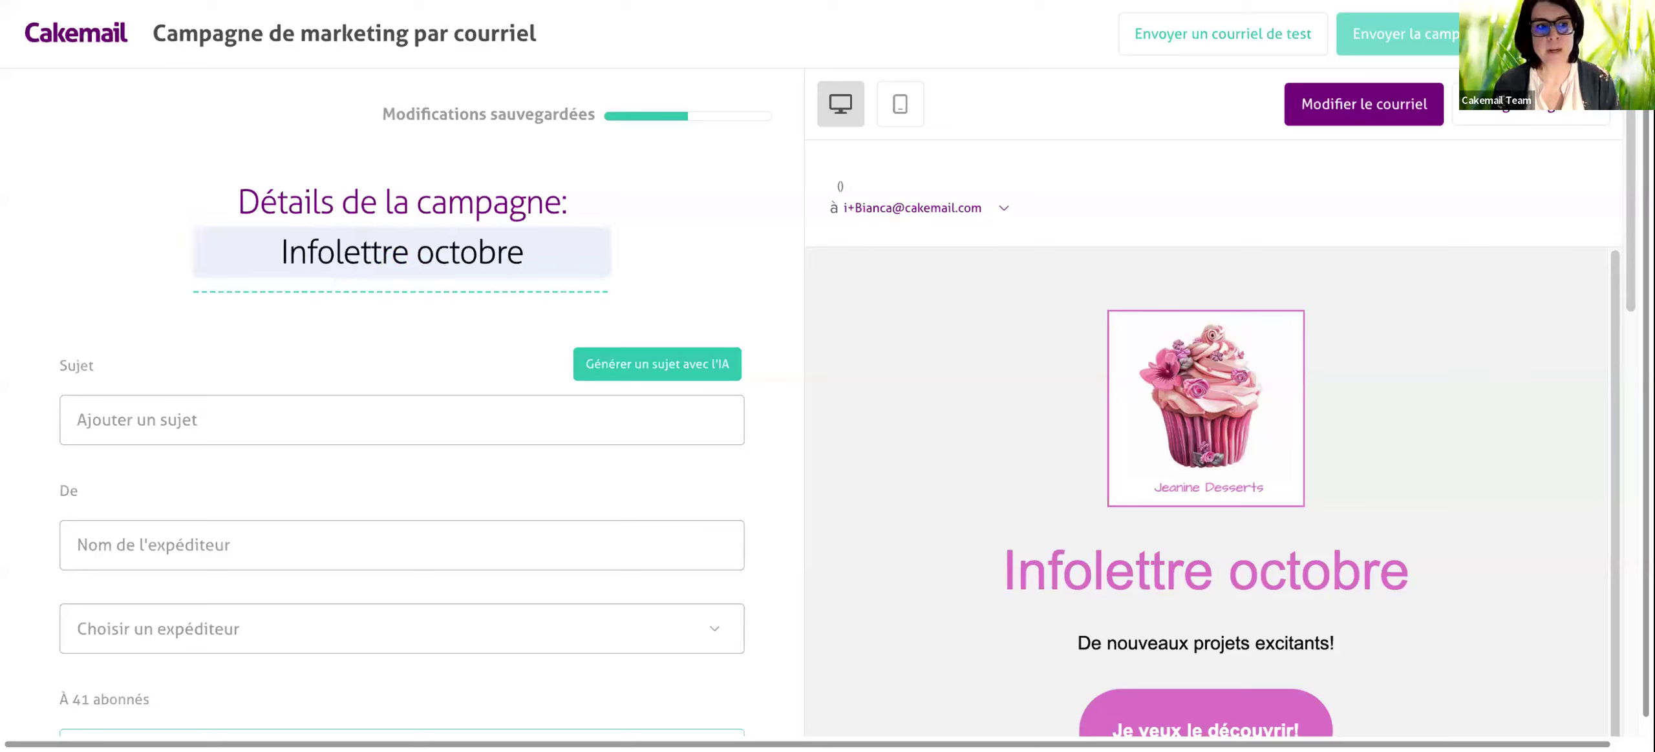
Generate subject lines with AI and use the suggestion "Découvrez nos nouveaux projets excitants ! 🎉".
{"action": "left_click", "coordinate": [401, 420]}
{"action": "left_click", "coordinate": [386, 412]}
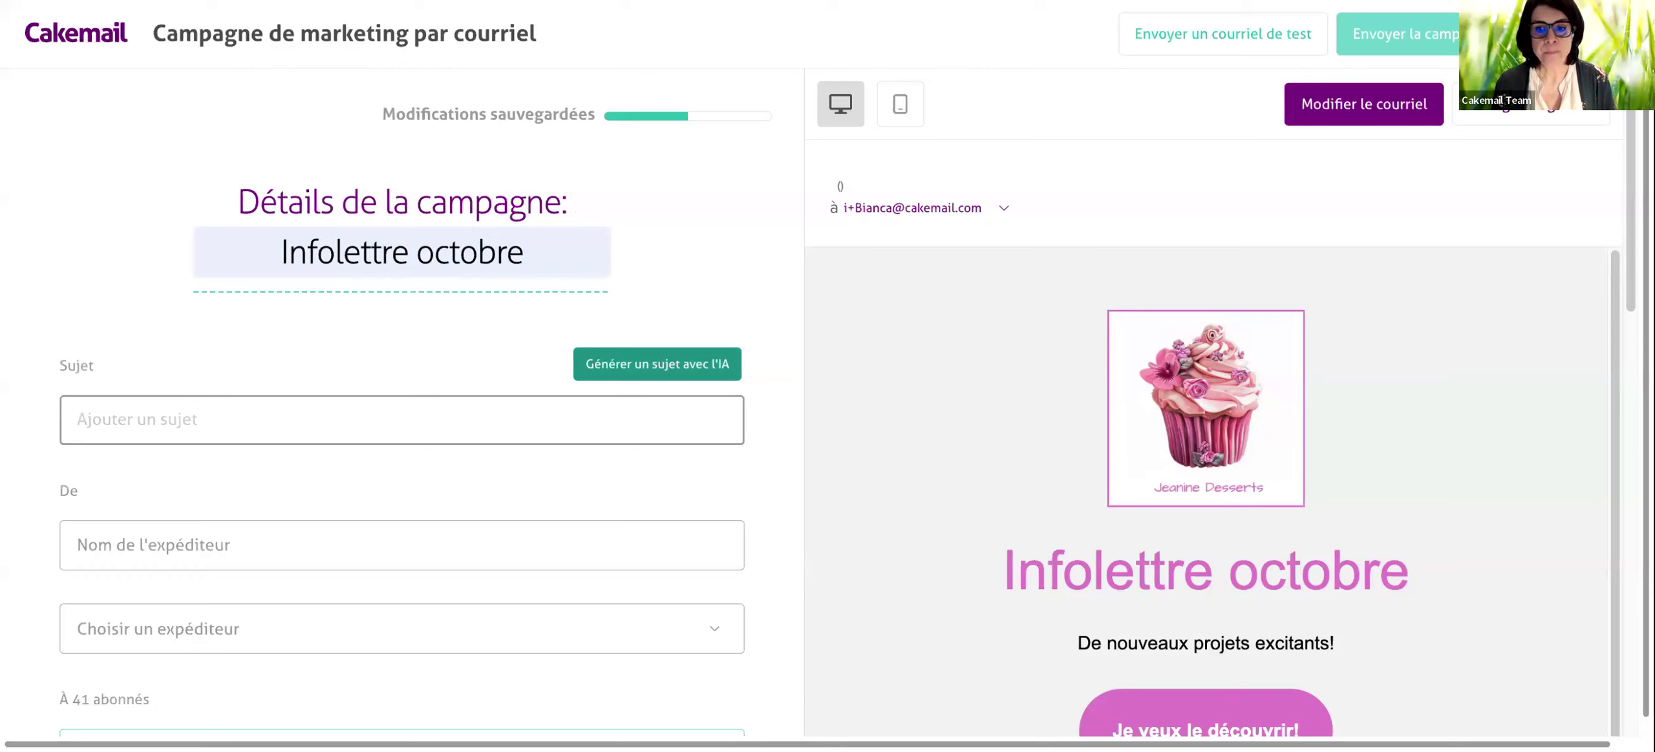
{"action": "scroll", "coordinate": [1238, 440], "scroll_direction": "down", "scroll_amount": 10}
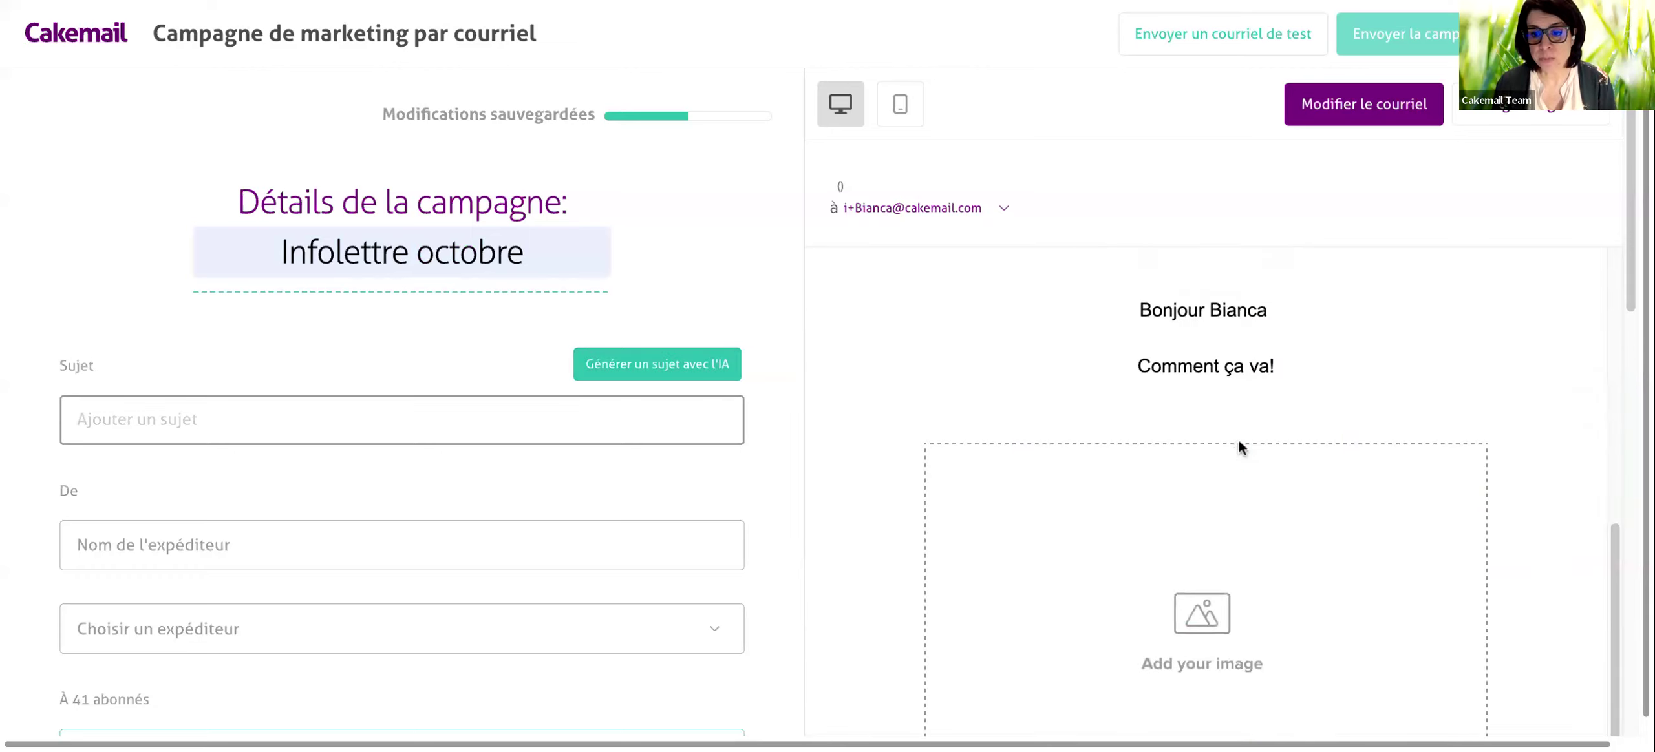
{"action": "scroll", "coordinate": [1238, 440], "scroll_direction": "up", "scroll_amount": 4}
{"action": "left_click", "coordinate": [704, 372]}
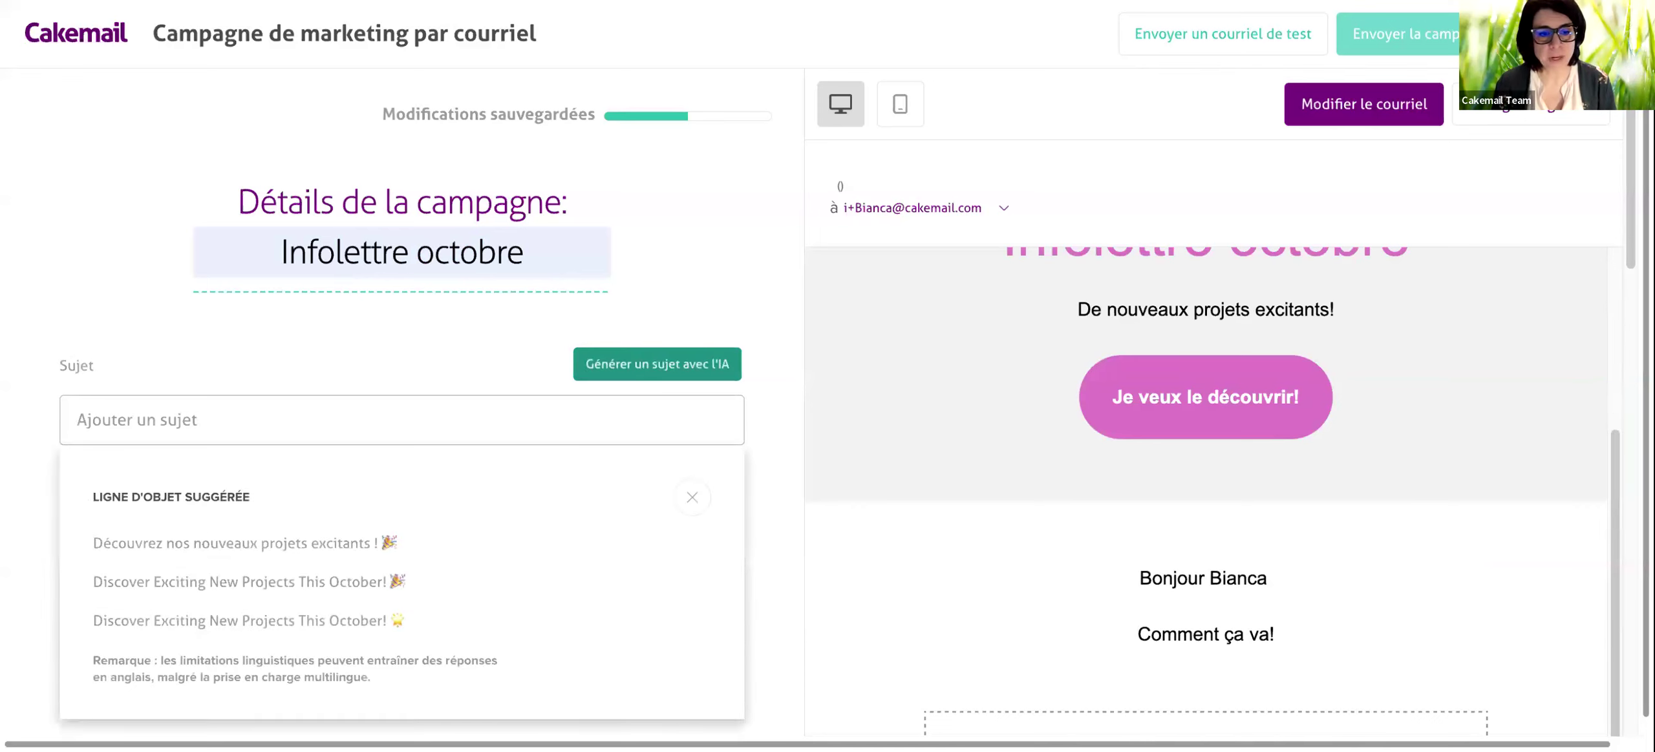
{"action": "left_click", "coordinate": [283, 545]}
Remove the party emoji from the end of the subject and insert the eyes emoji 👀 at its beginning.
{"action": "left_click", "coordinate": [575, 397]}
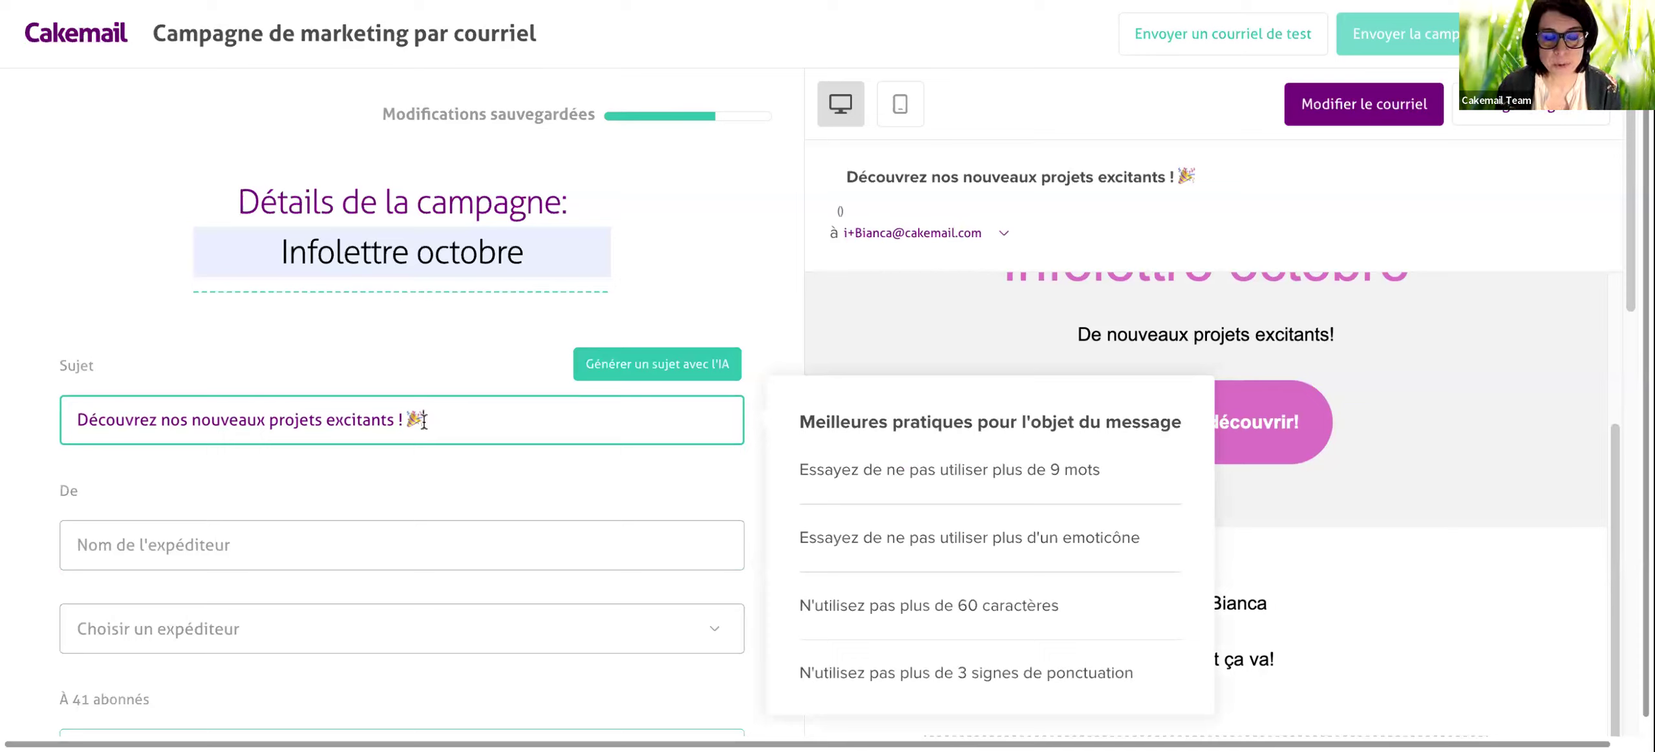
{"action": "left_click_drag", "start_coordinate": [423, 420], "coordinate": [408, 420]}
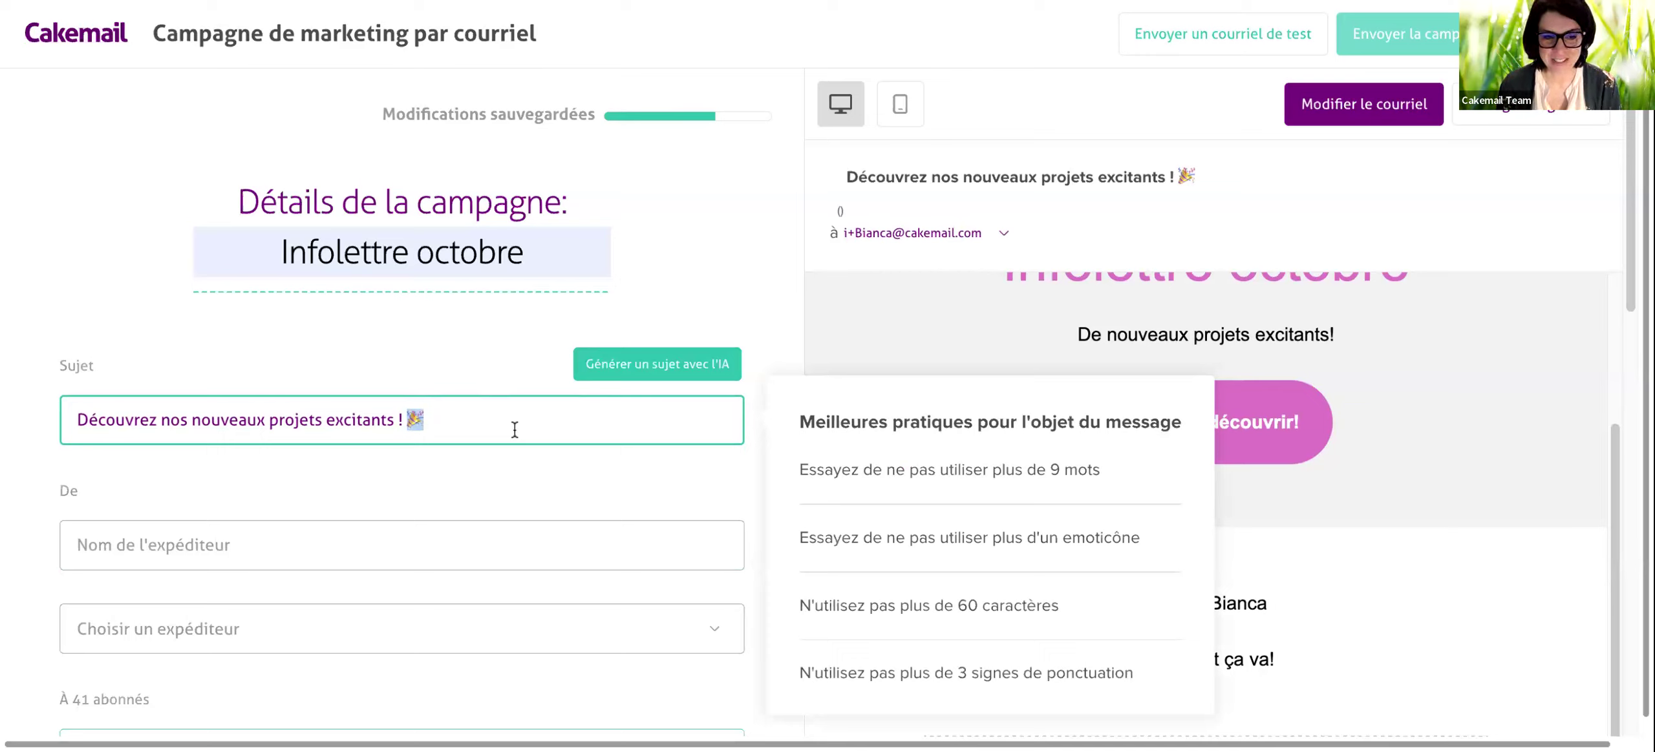
{"action": "key", "text": "BackSpace"}
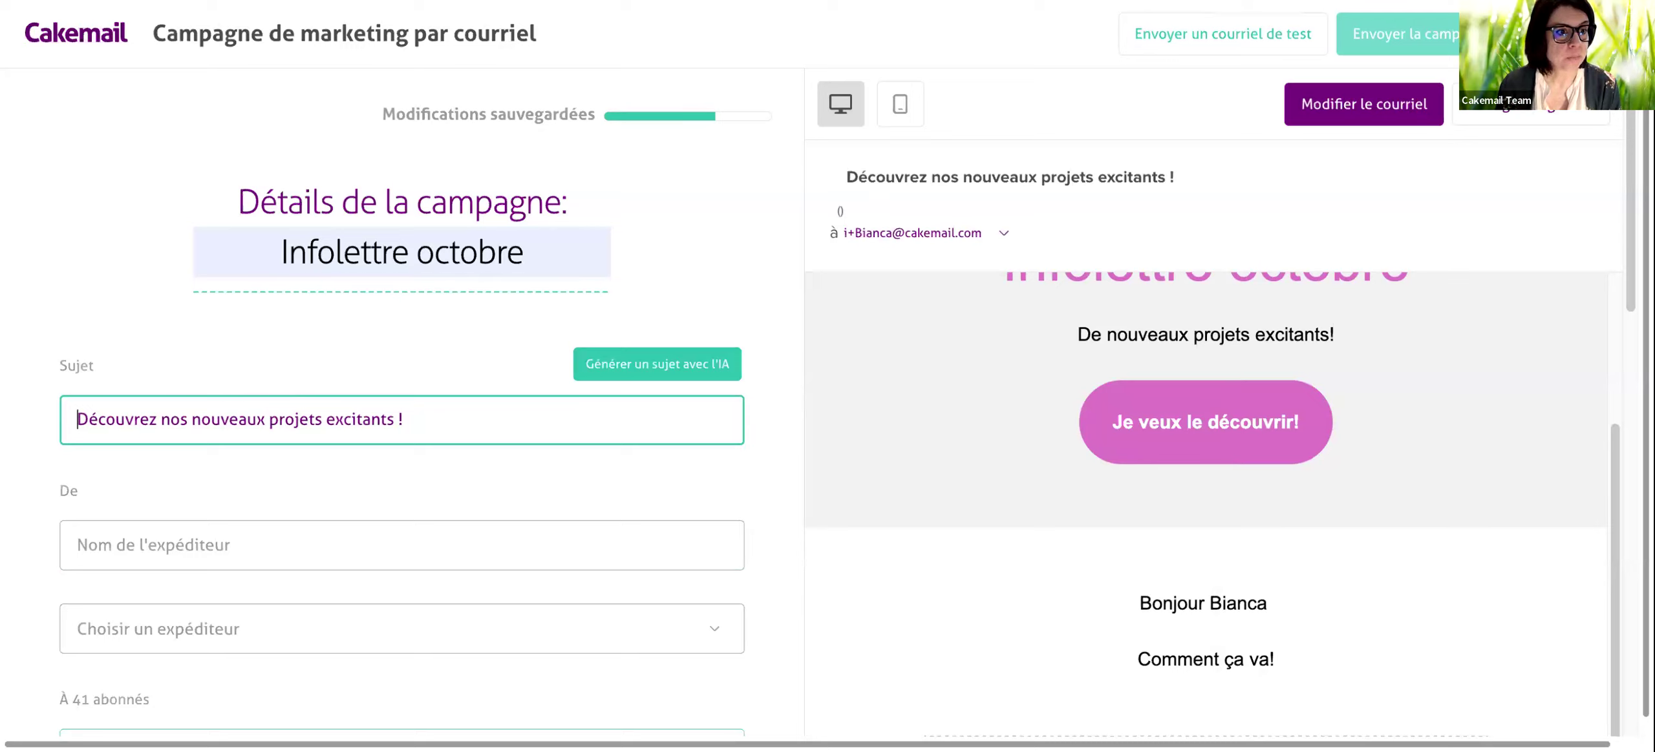
{"action": "left_click", "coordinate": [114, 310]}
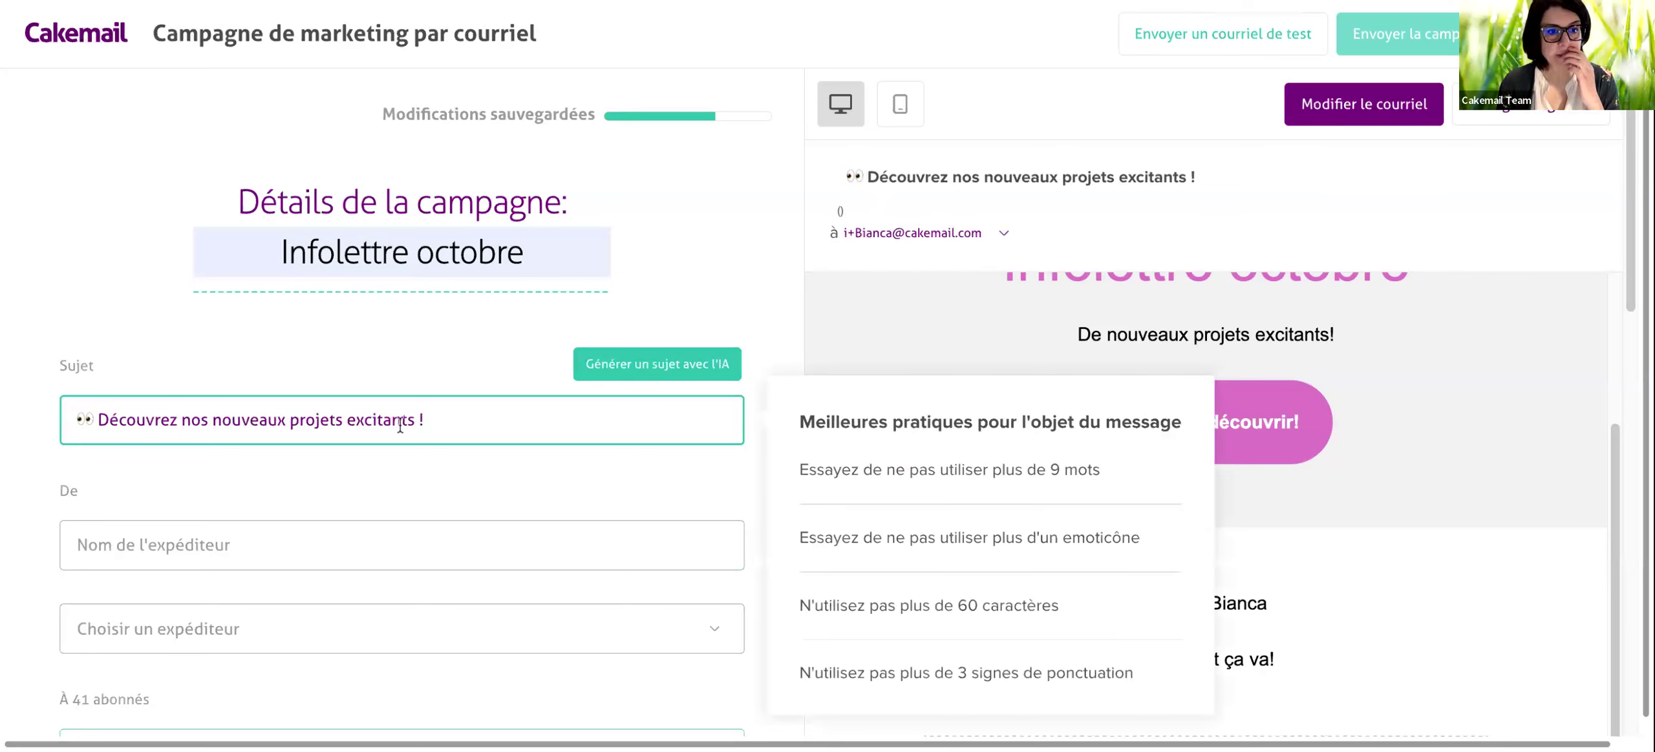
Insert "dès ce mois-ci" after "excitants" in the subject line, before the exclamation mark.
{"action": "left_click", "coordinate": [417, 439]}
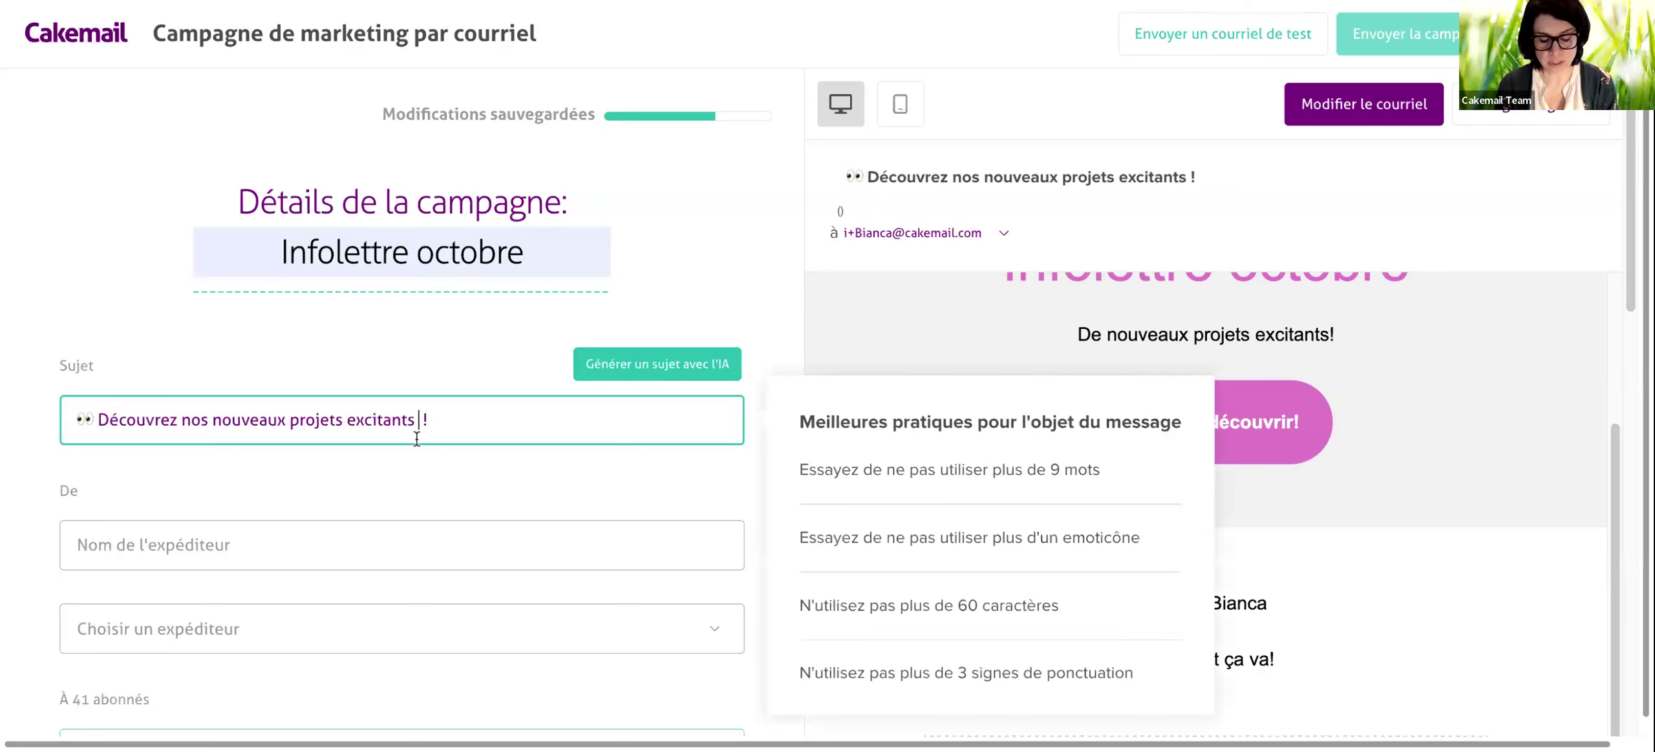
{"action": "type", "text": "dès"}
{"action": "type", "text": " ce mois"}
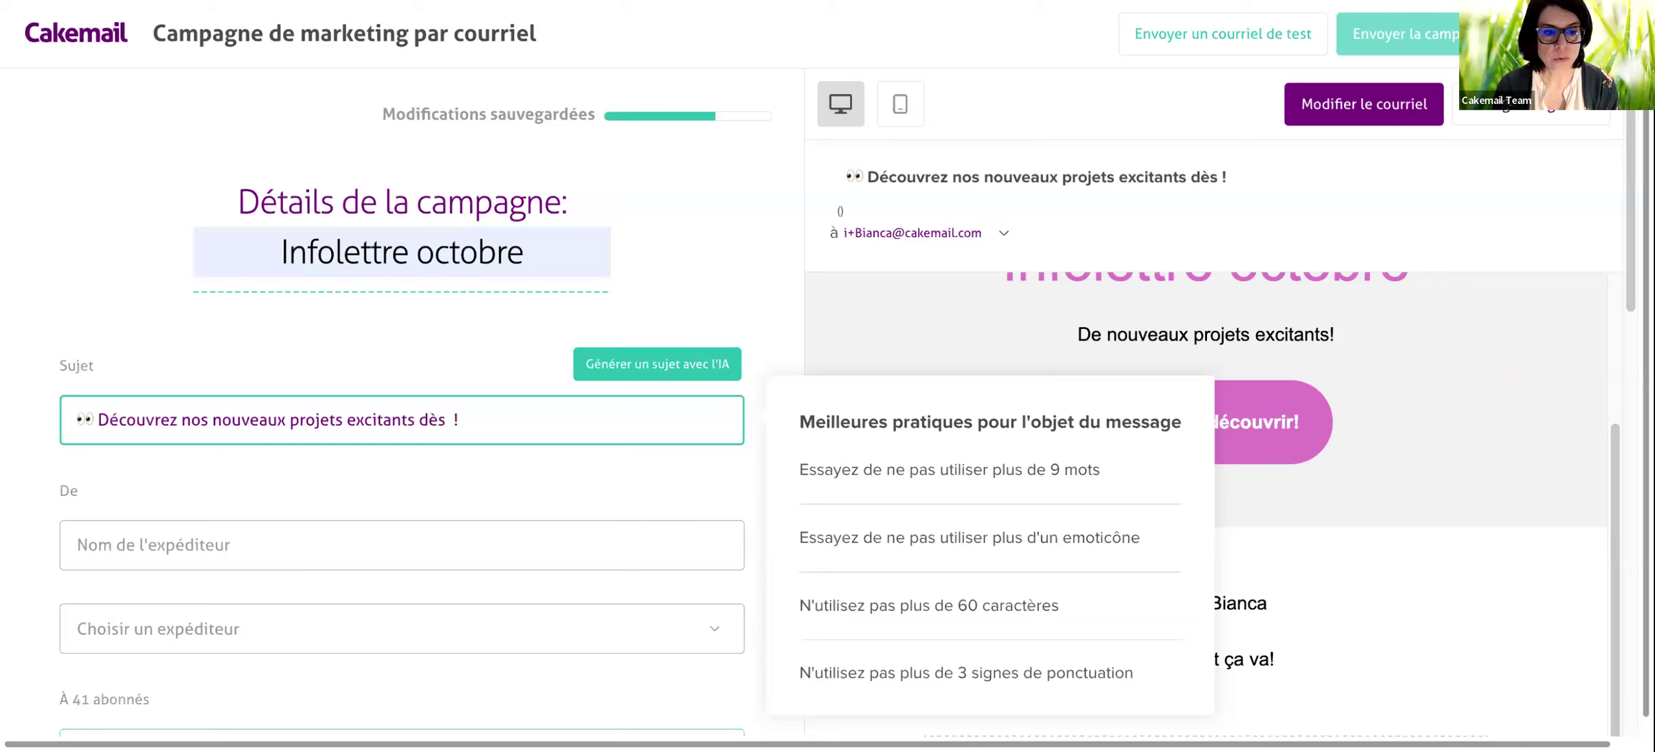
{"action": "type", "text": "-ci"}
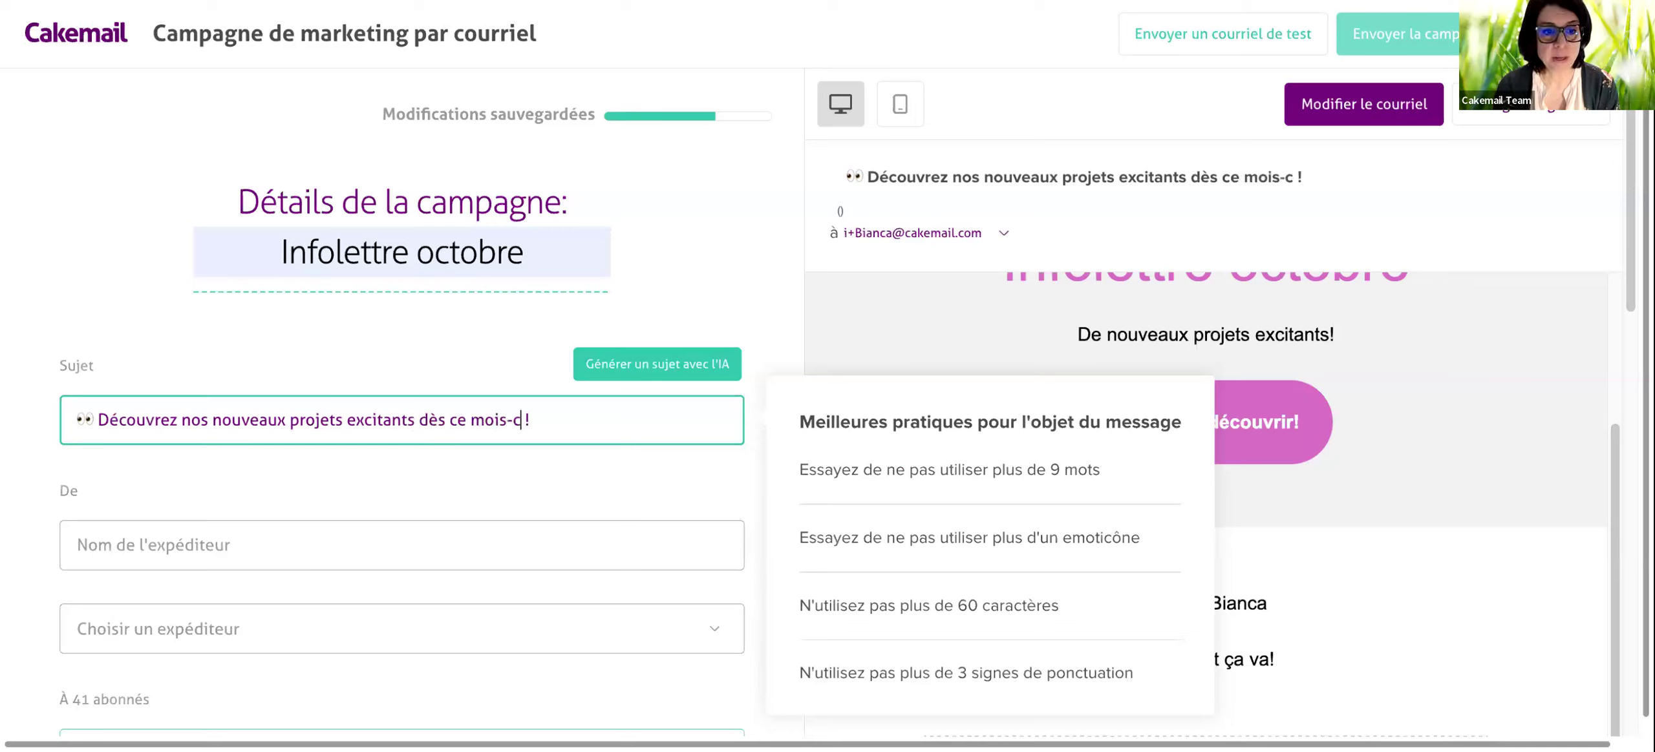
Choose the Jeanine Desserts sender address as the campaign's sender.
{"action": "left_click", "coordinate": [433, 468]}
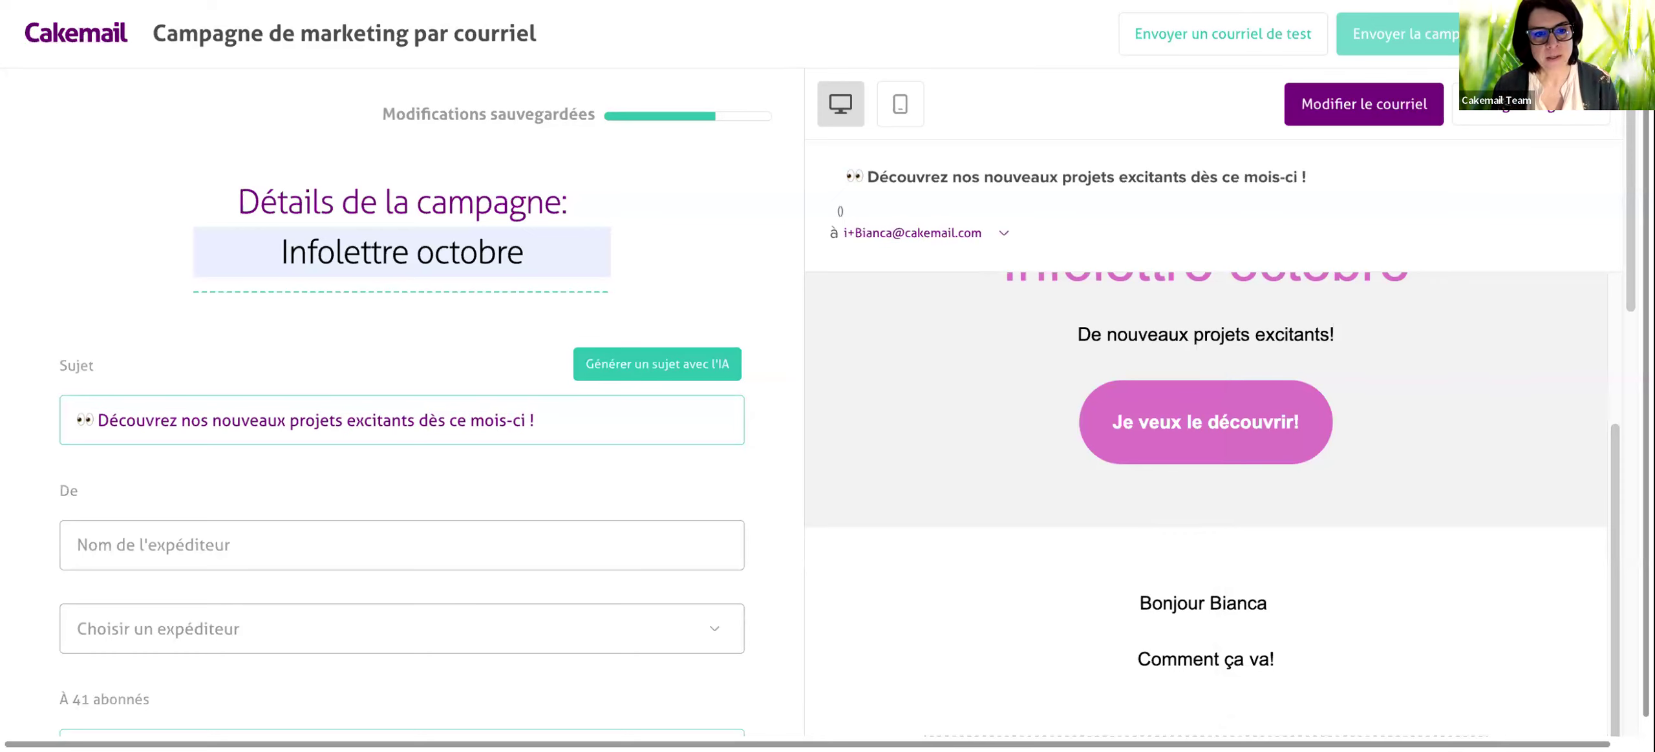
{"action": "scroll", "coordinate": [163, 472], "scroll_direction": "down", "scroll_amount": 2}
{"action": "left_click", "coordinate": [163, 472]}
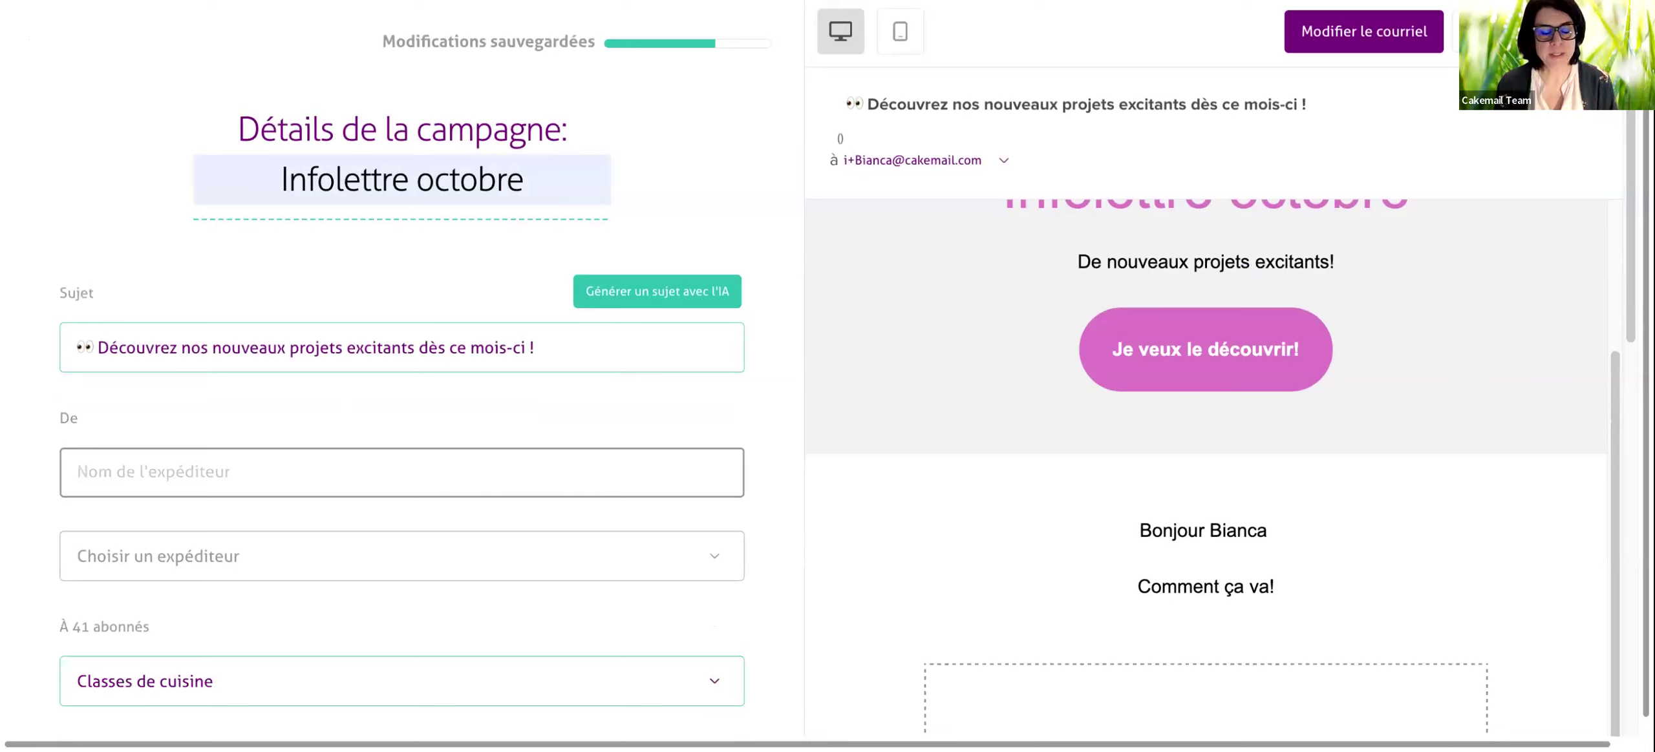
{"action": "left_click", "coordinate": [421, 557]}
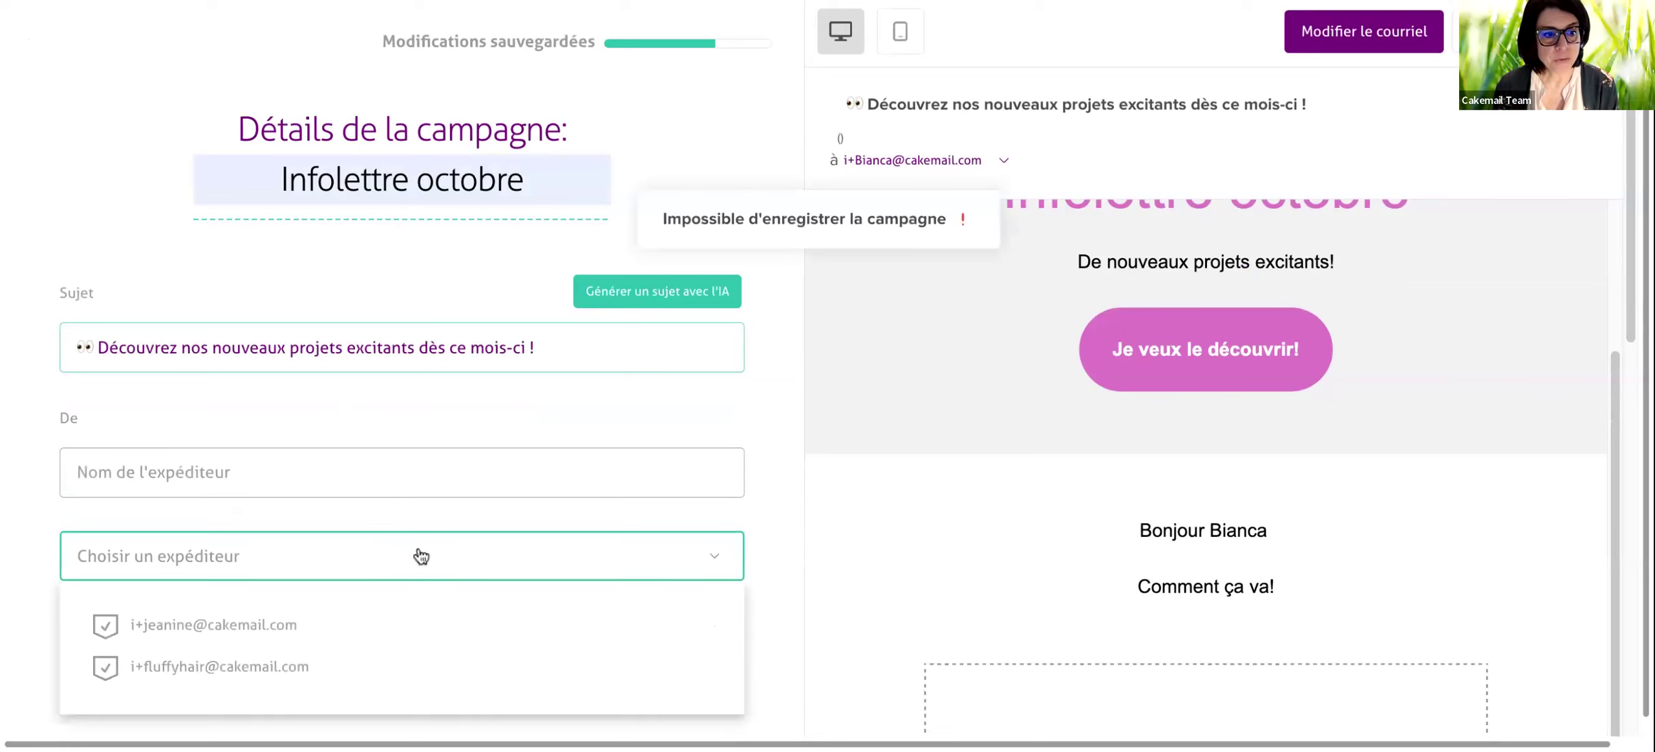
{"action": "left_click", "coordinate": [395, 624]}
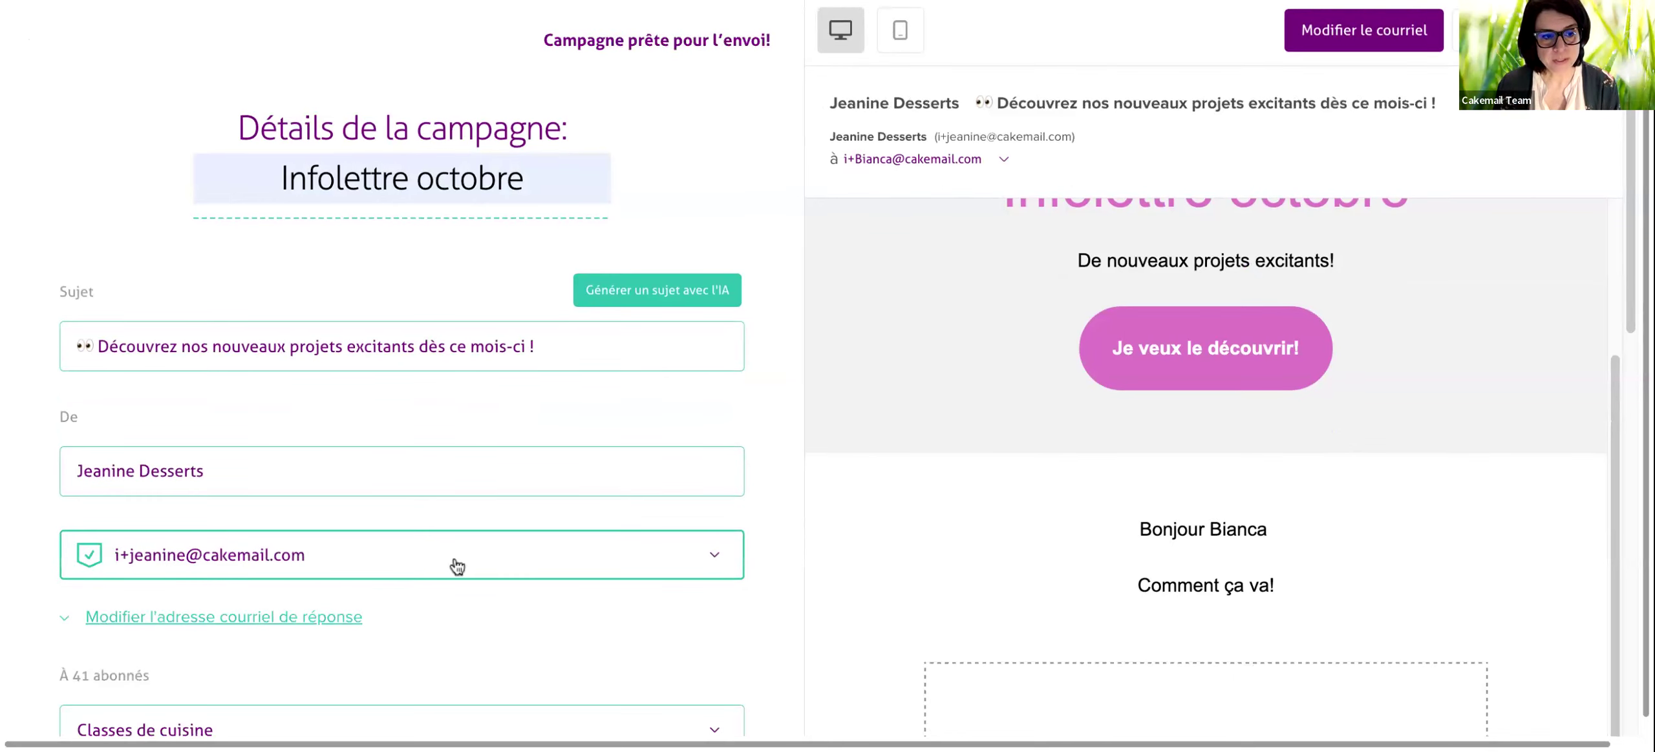
Expand the reply address option and change the name part of the reply e-mail so it differs from the sender address.
{"action": "scroll", "coordinate": [453, 565], "scroll_direction": "down", "scroll_amount": 2}
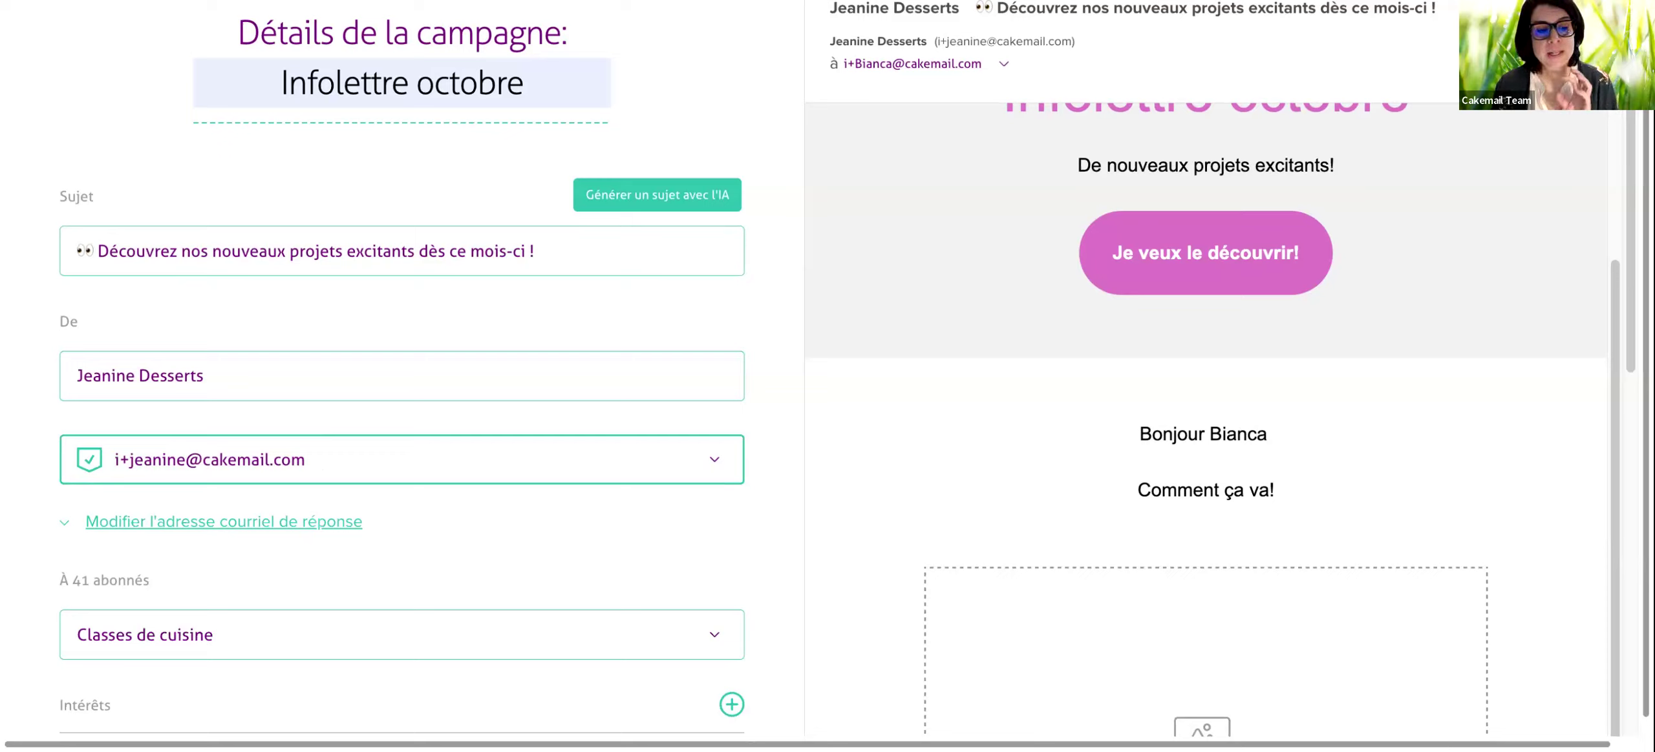
{"action": "scroll", "coordinate": [485, 464], "scroll_direction": "down", "scroll_amount": 1}
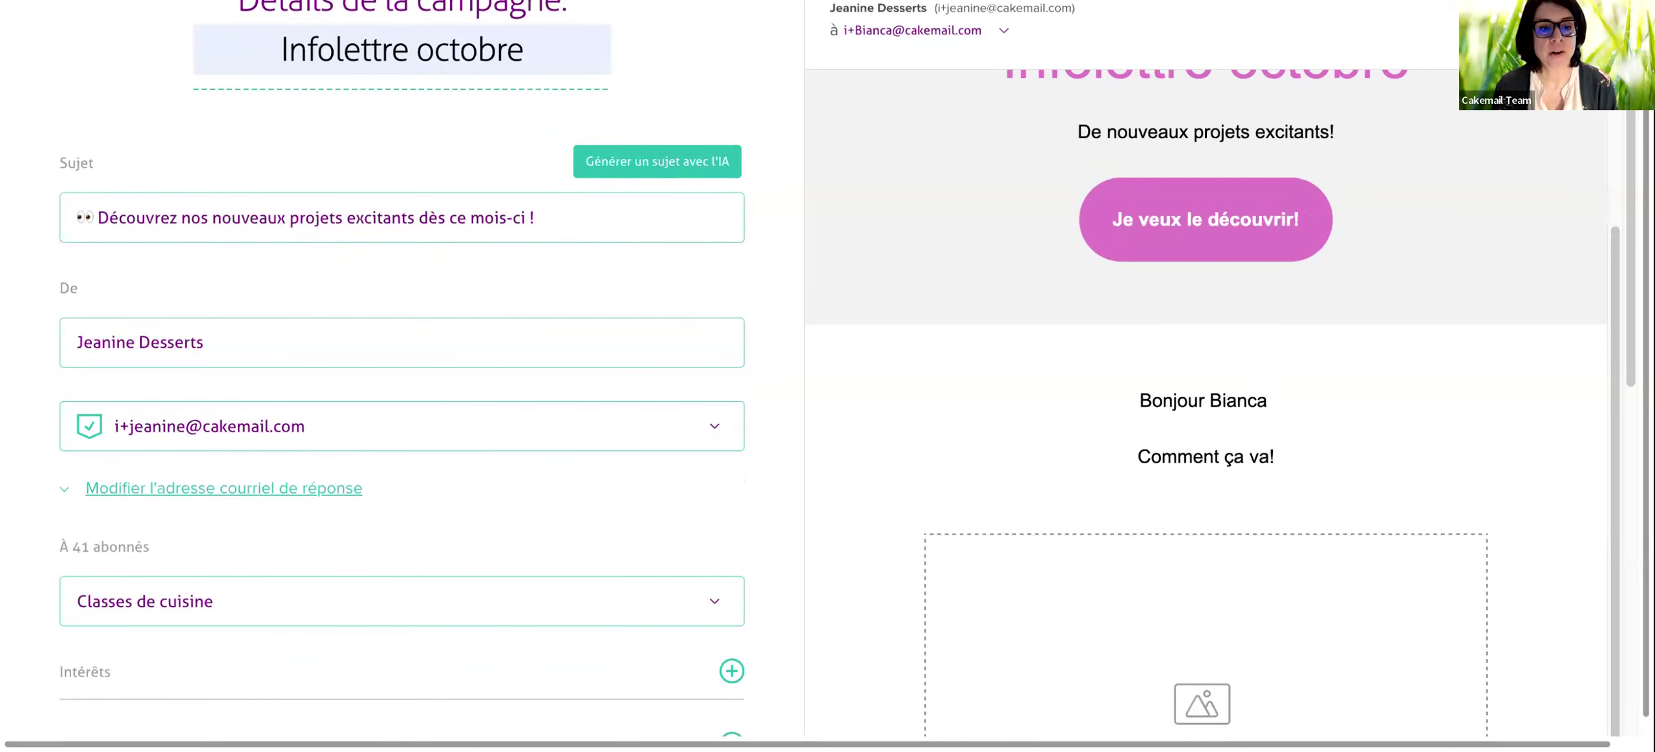
{"action": "scroll", "coordinate": [848, 368], "scroll_direction": "down", "scroll_amount": 1}
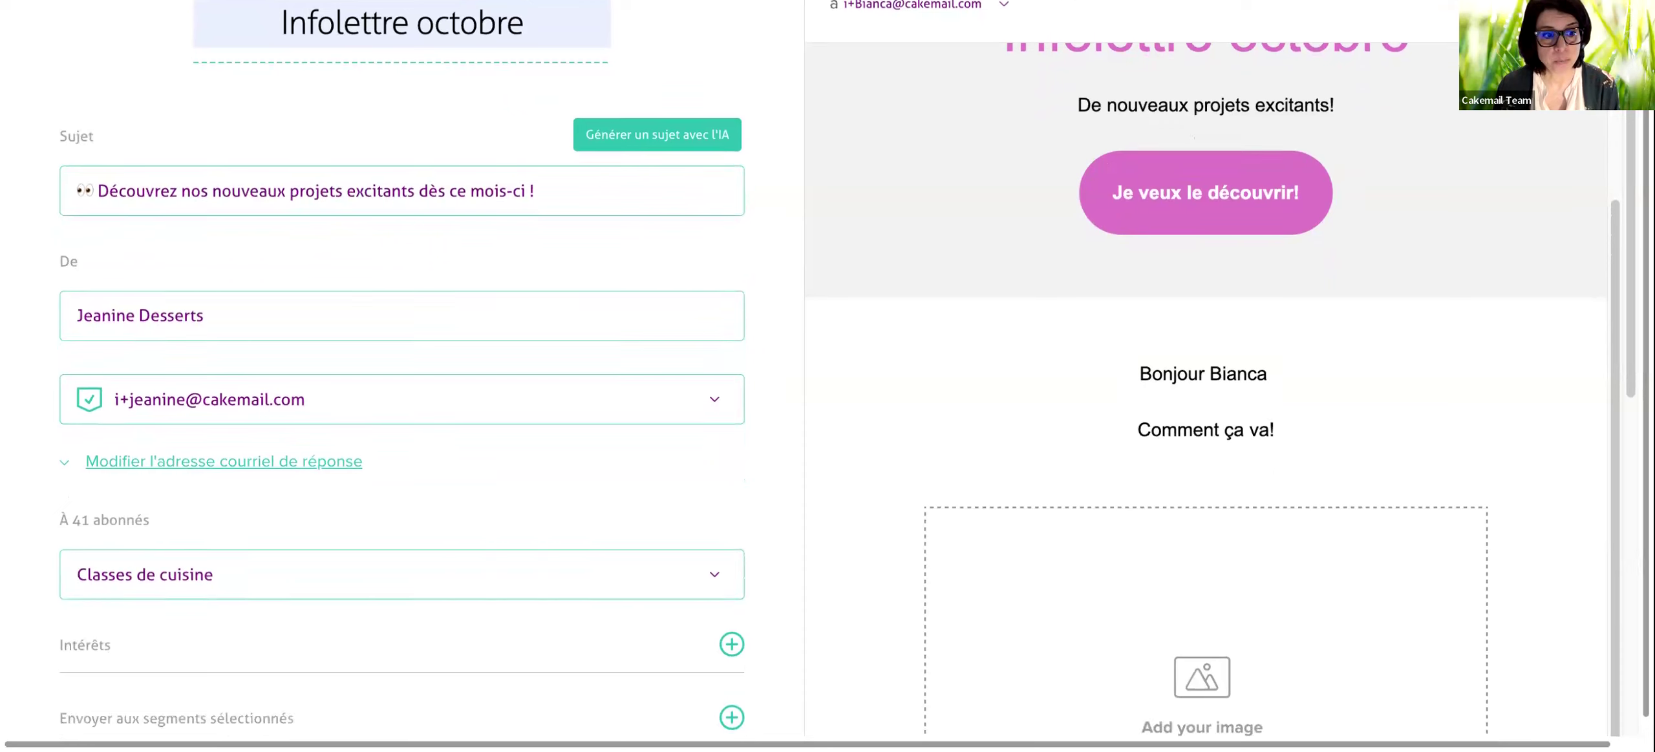
{"action": "scroll", "coordinate": [451, 414], "scroll_direction": "down", "scroll_amount": 2}
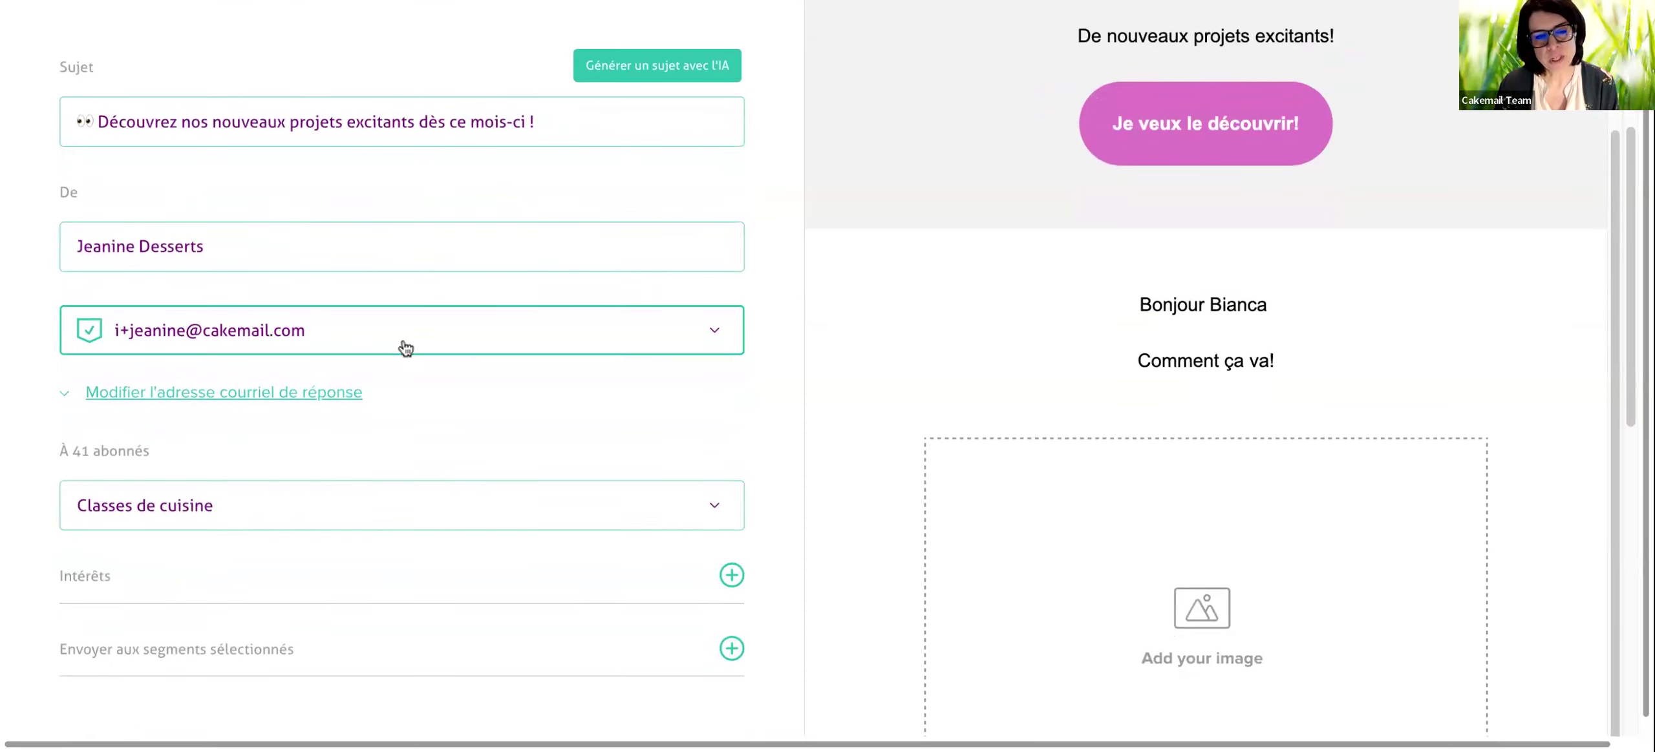
{"action": "left_click", "coordinate": [283, 394]}
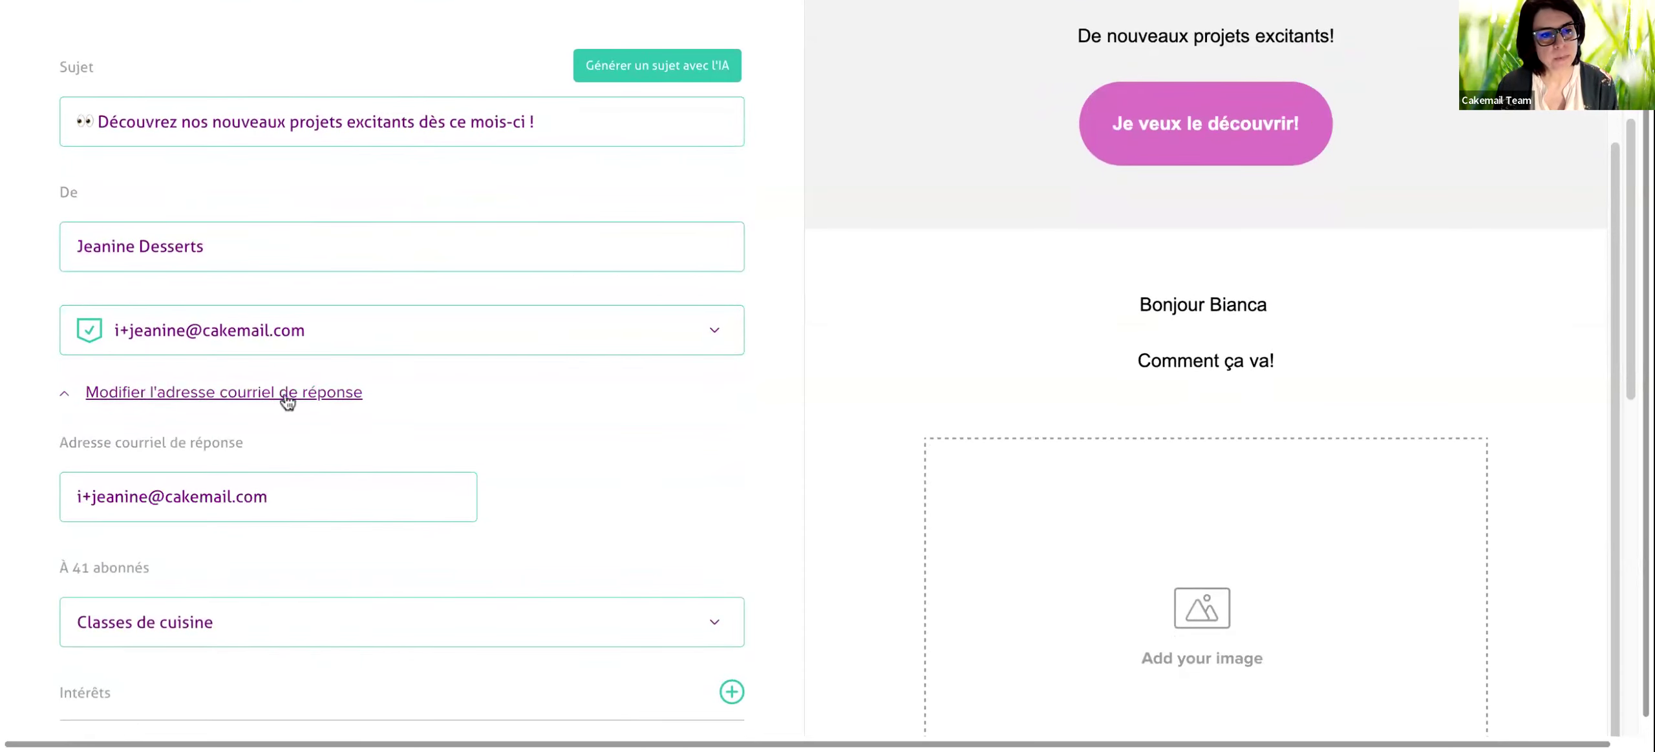
{"action": "left_click", "coordinate": [137, 497]}
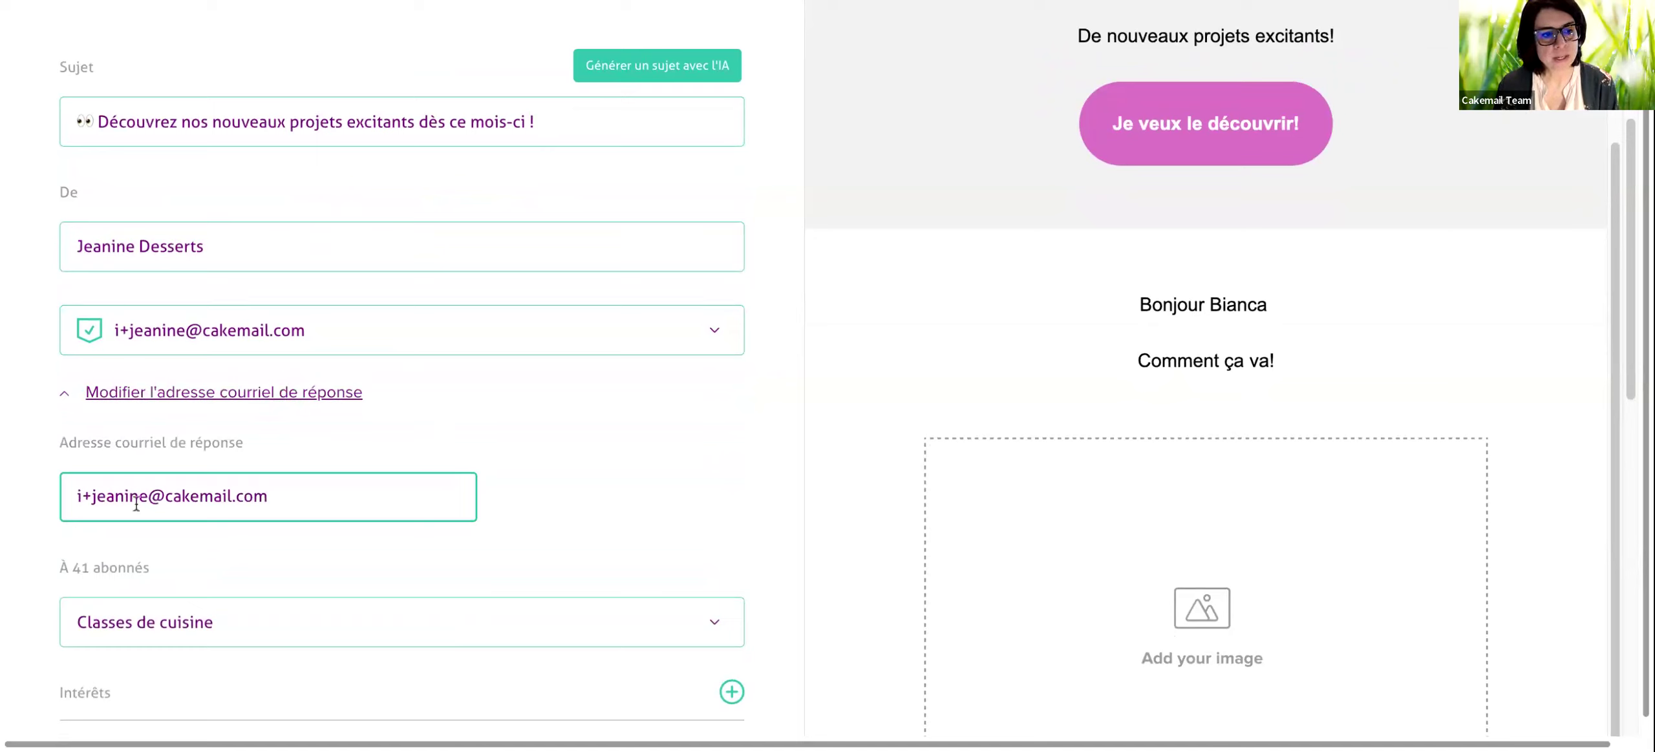
{"action": "left_click_drag", "start_coordinate": [149, 496], "coordinate": [91, 501]}
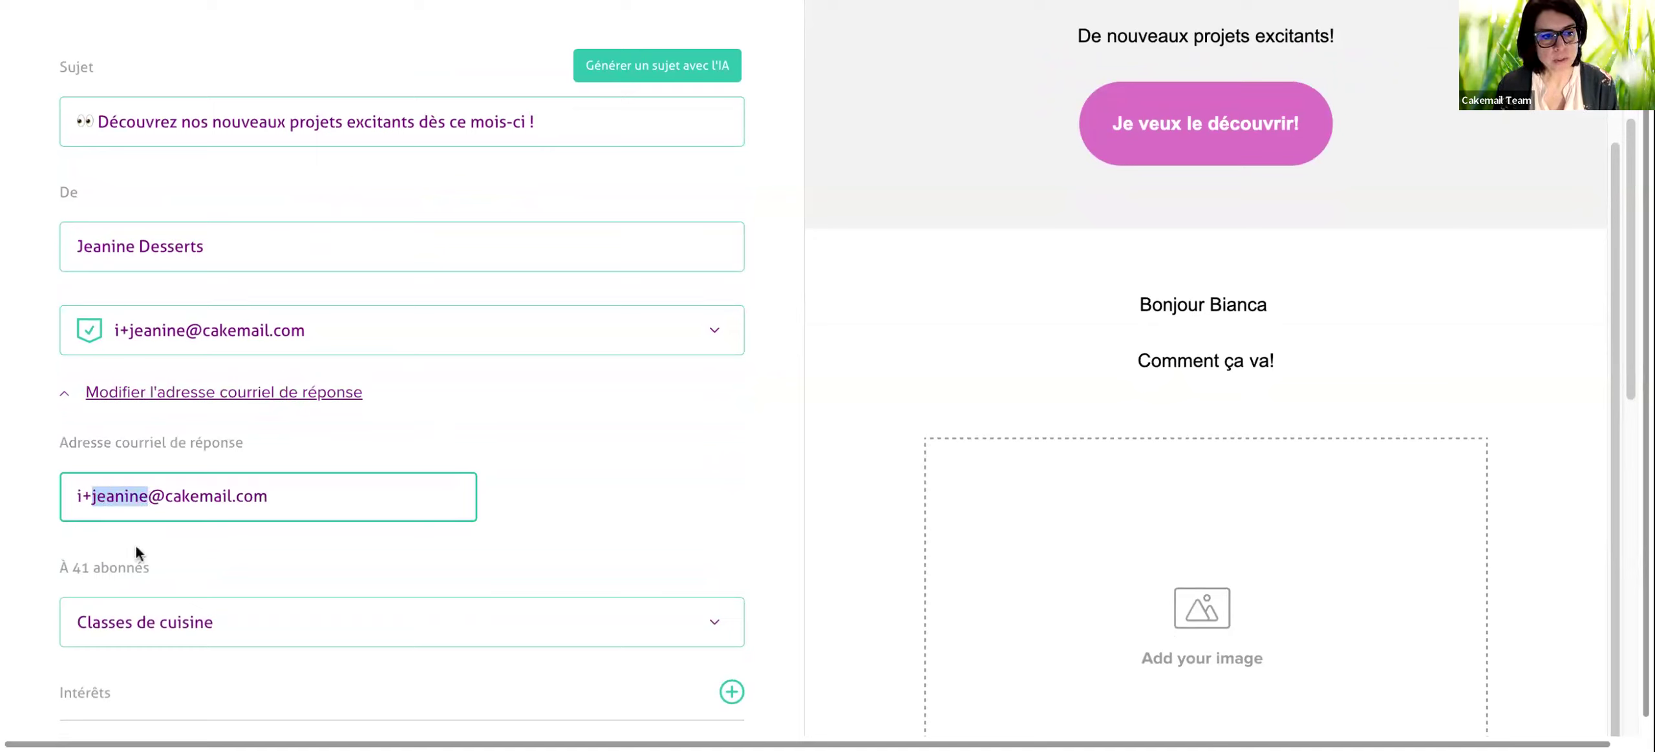
{"action": "type", "text": "monique"}
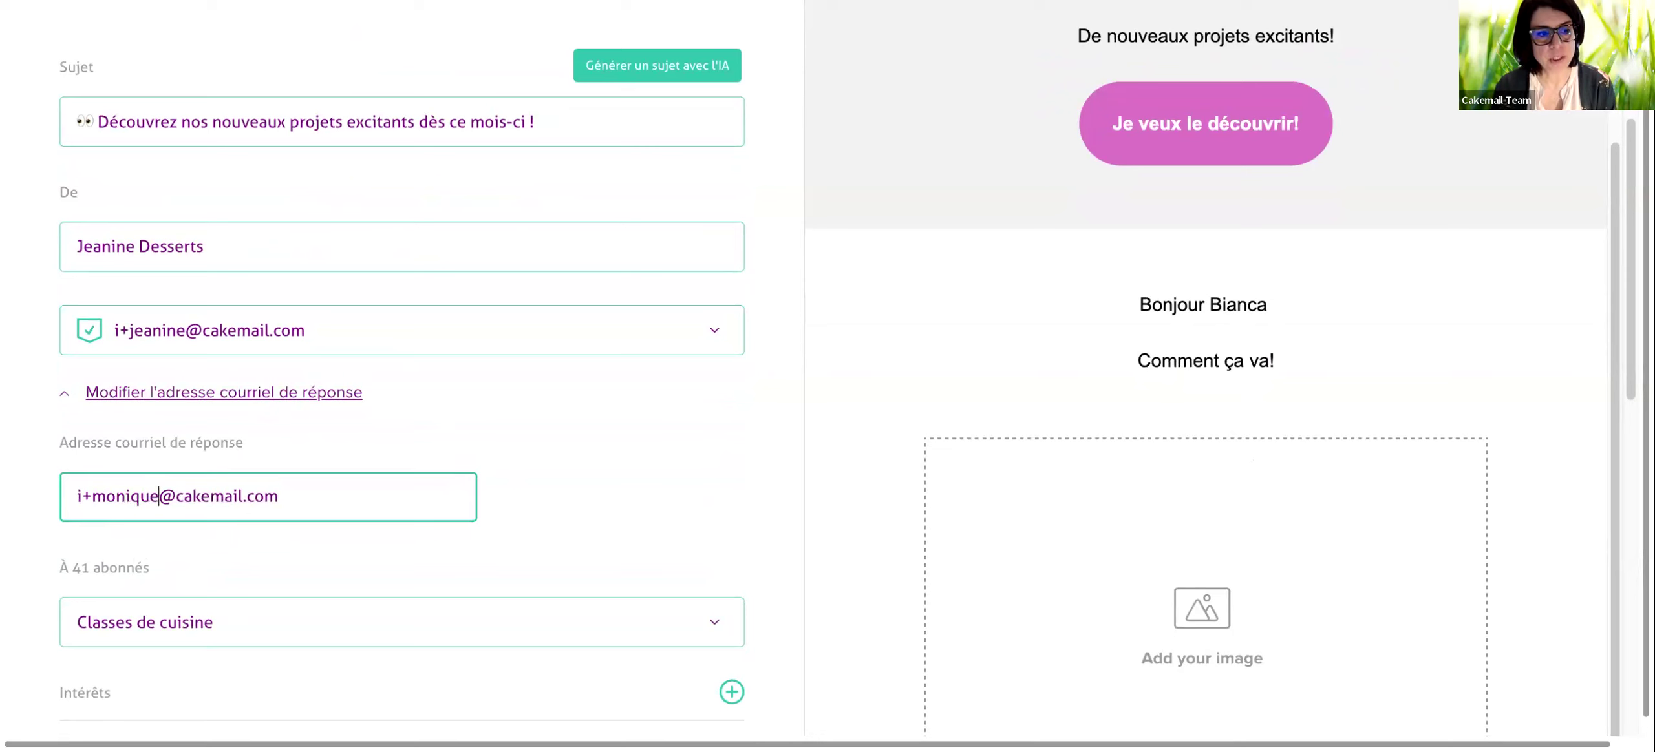
{"action": "left_click", "coordinate": [507, 541]}
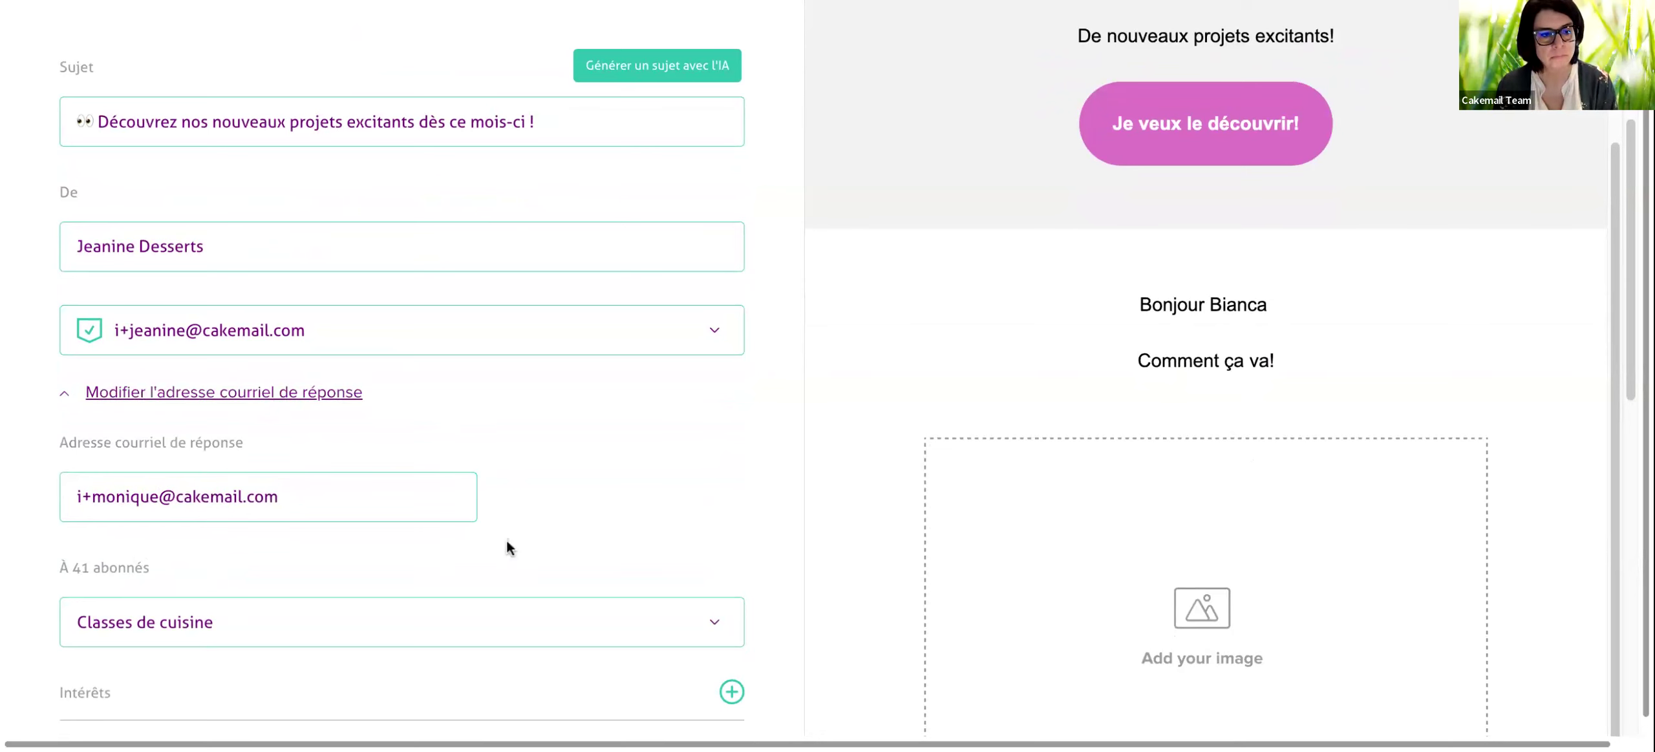
Try sending to the EvenementOctobre segment and to the Comm Francais segment, removing each one again.
{"action": "scroll", "coordinate": [506, 540], "scroll_direction": "down", "scroll_amount": 5}
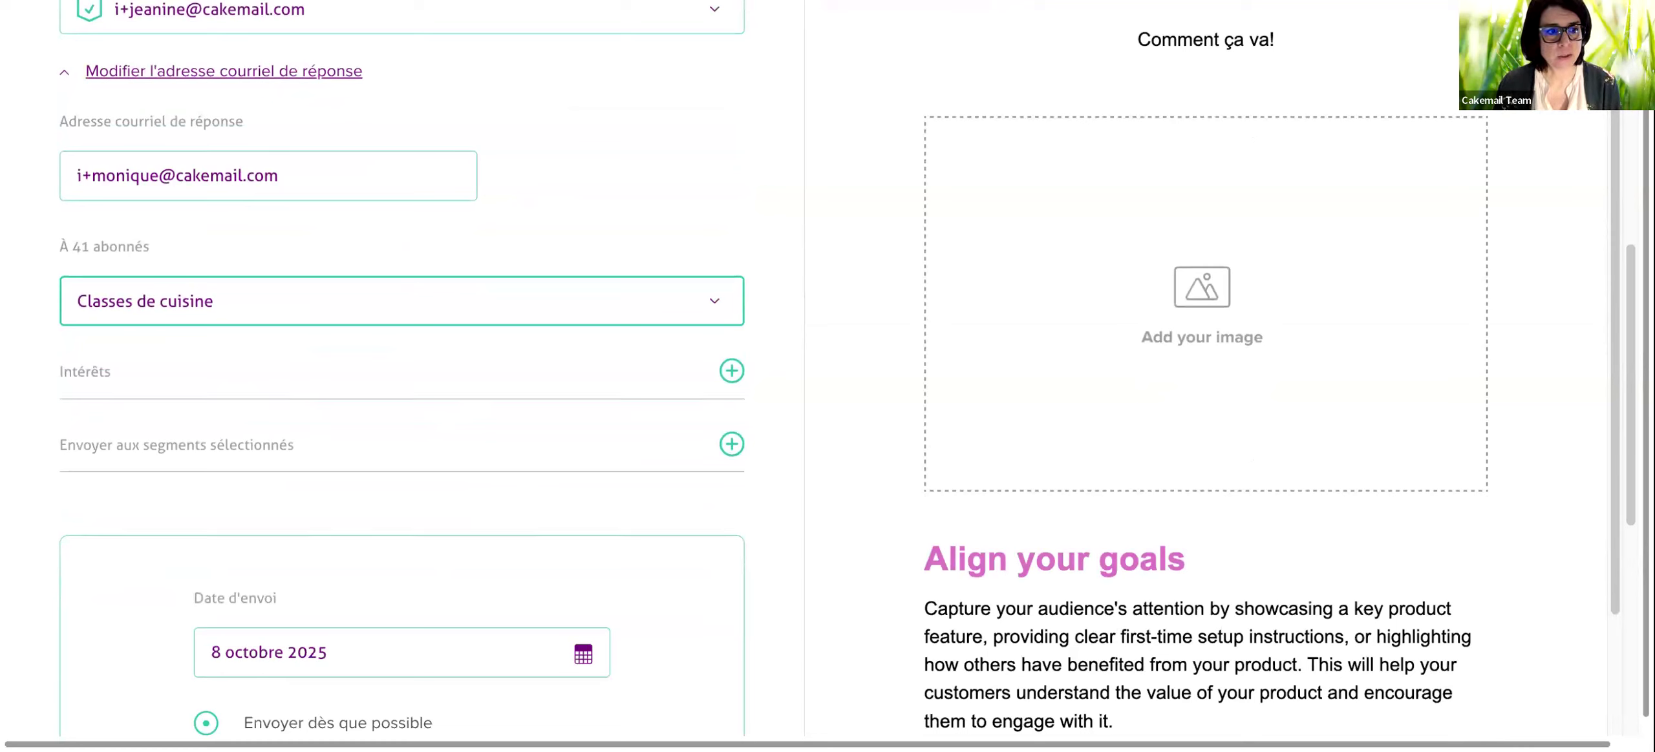
{"action": "left_click", "coordinate": [730, 452]}
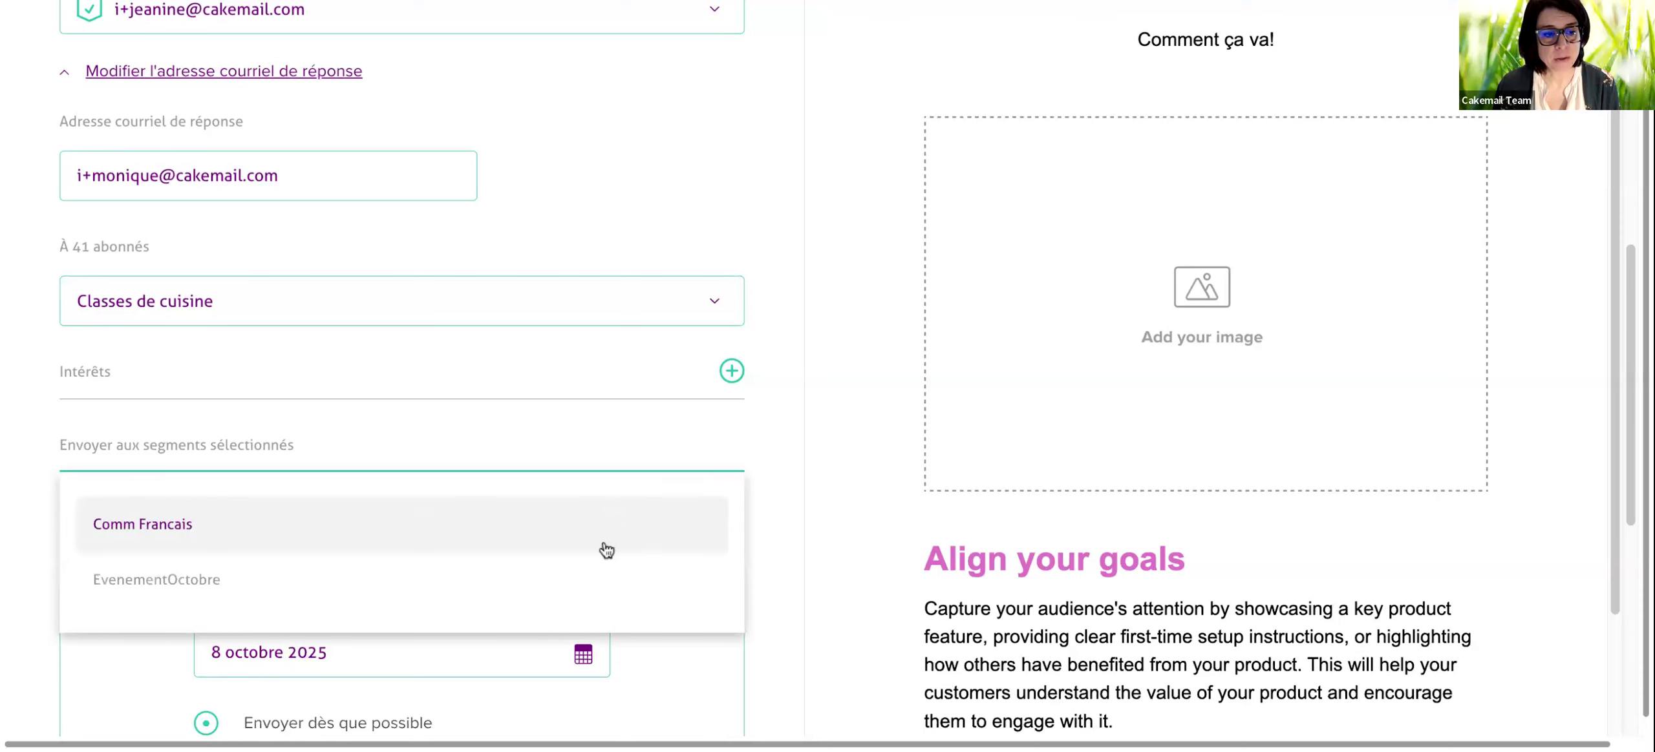
{"action": "left_click", "coordinate": [606, 567]}
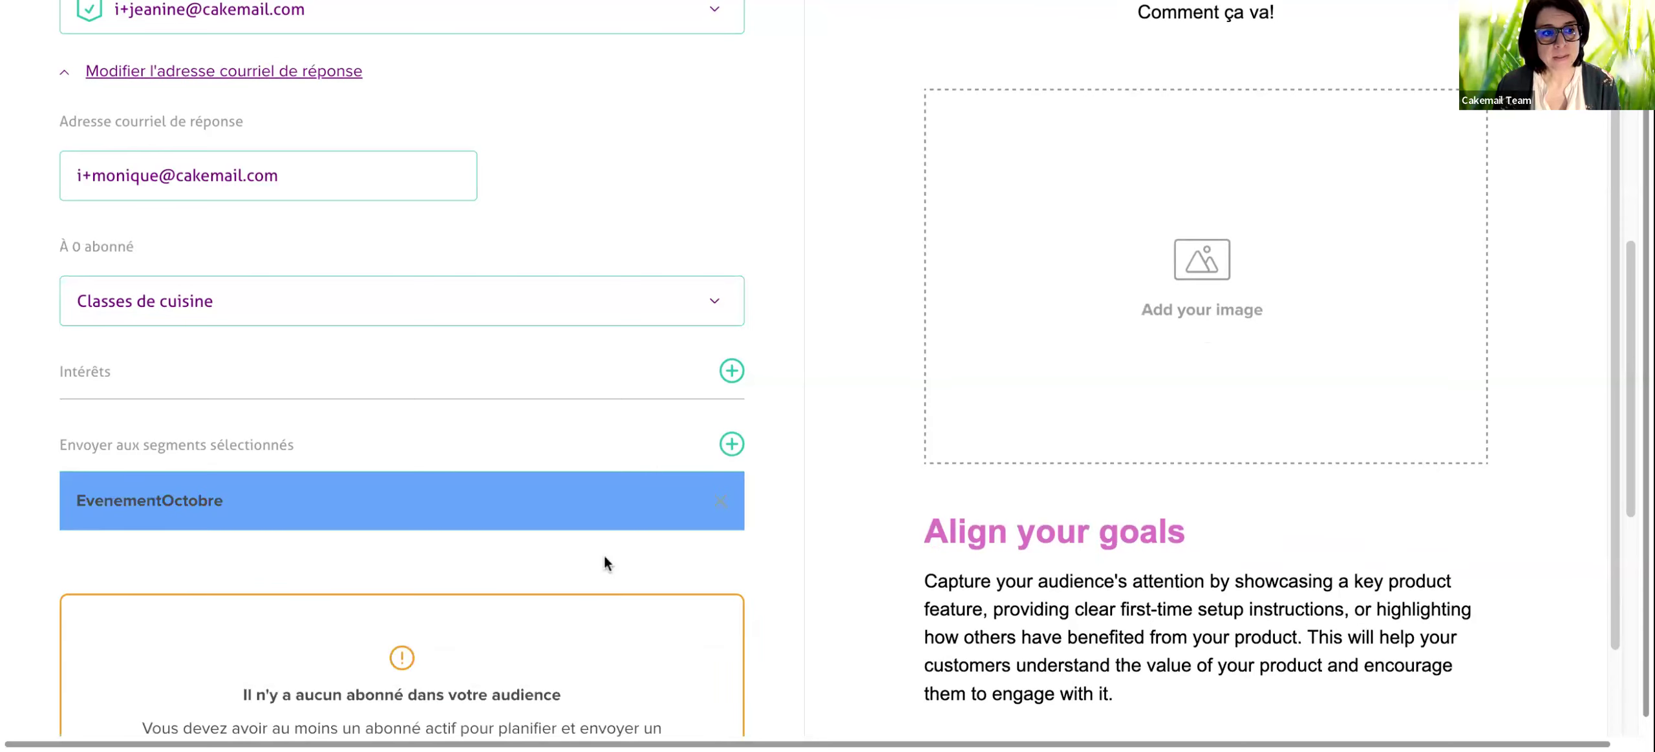
{"action": "left_click", "coordinate": [720, 501]}
{"action": "left_click", "coordinate": [731, 444]}
{"action": "left_click", "coordinate": [581, 520]}
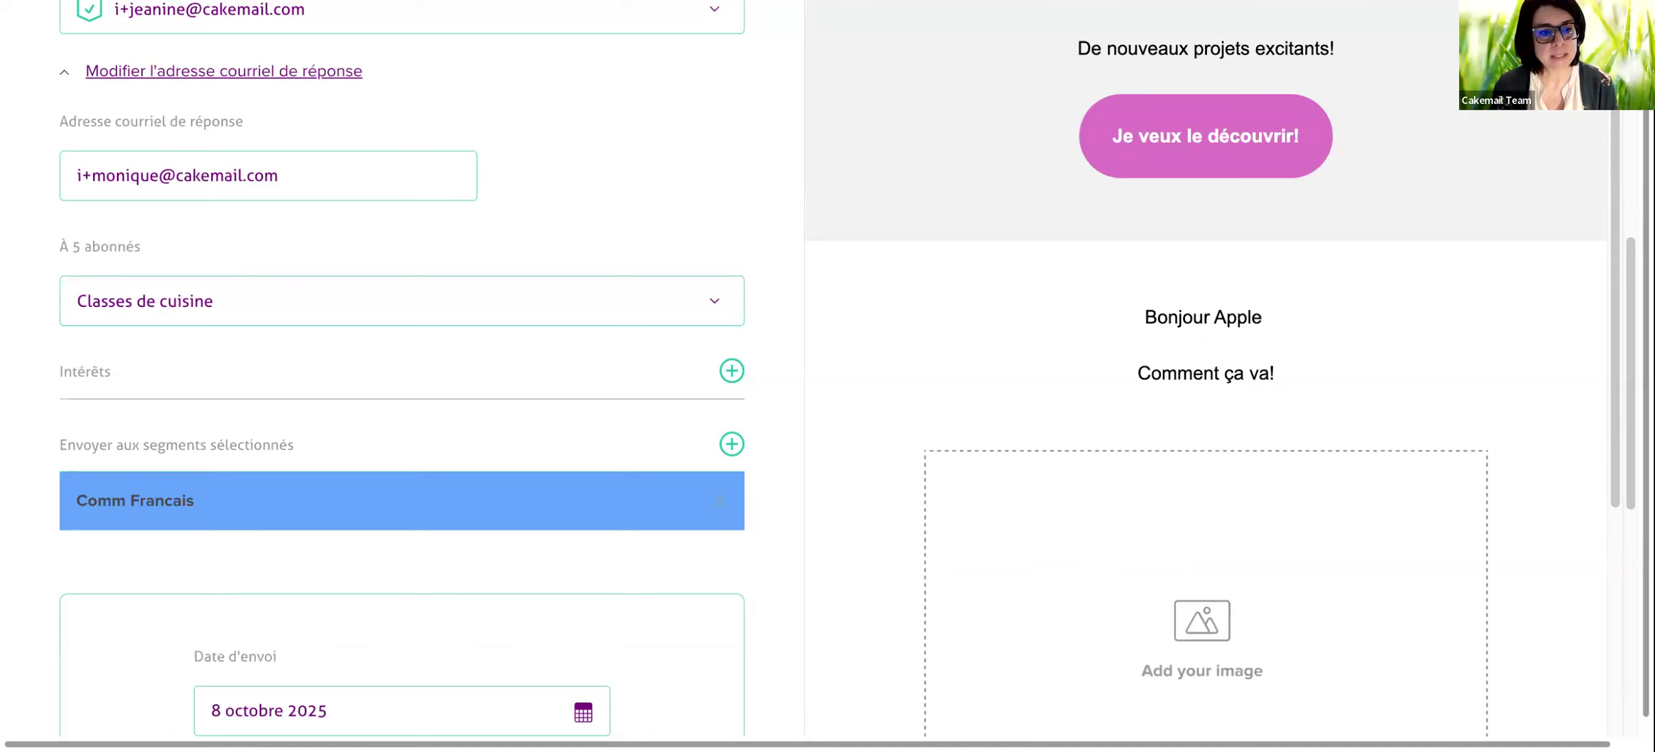
{"action": "left_click", "coordinate": [719, 501]}
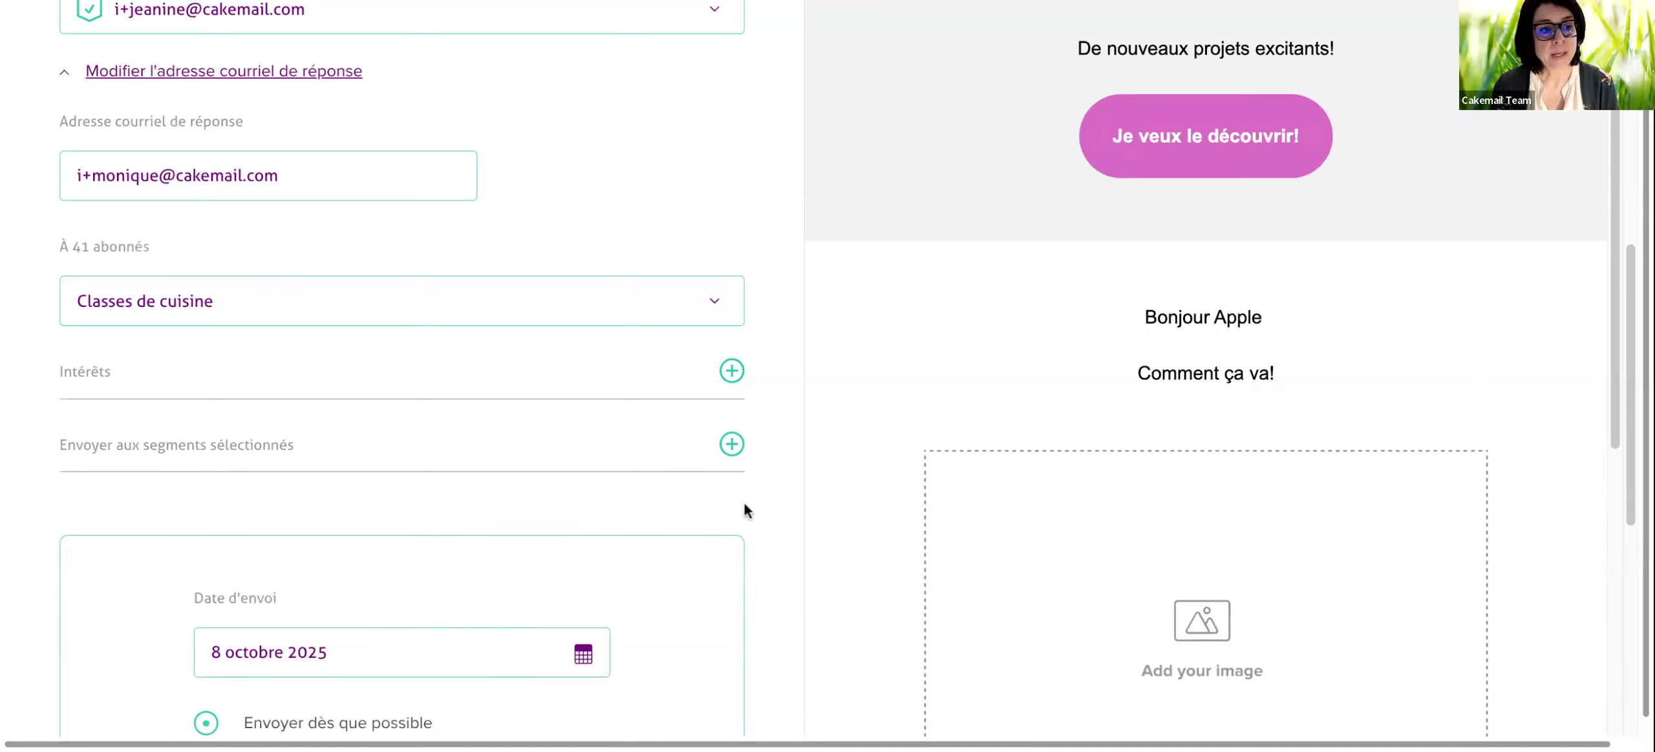
Set the send date to 22 octobre 2025 and choose to specify the sending time.
{"action": "scroll", "coordinate": [757, 507], "scroll_direction": "down", "scroll_amount": 8}
{"action": "scroll", "coordinate": [758, 510], "scroll_direction": "up", "scroll_amount": 9}
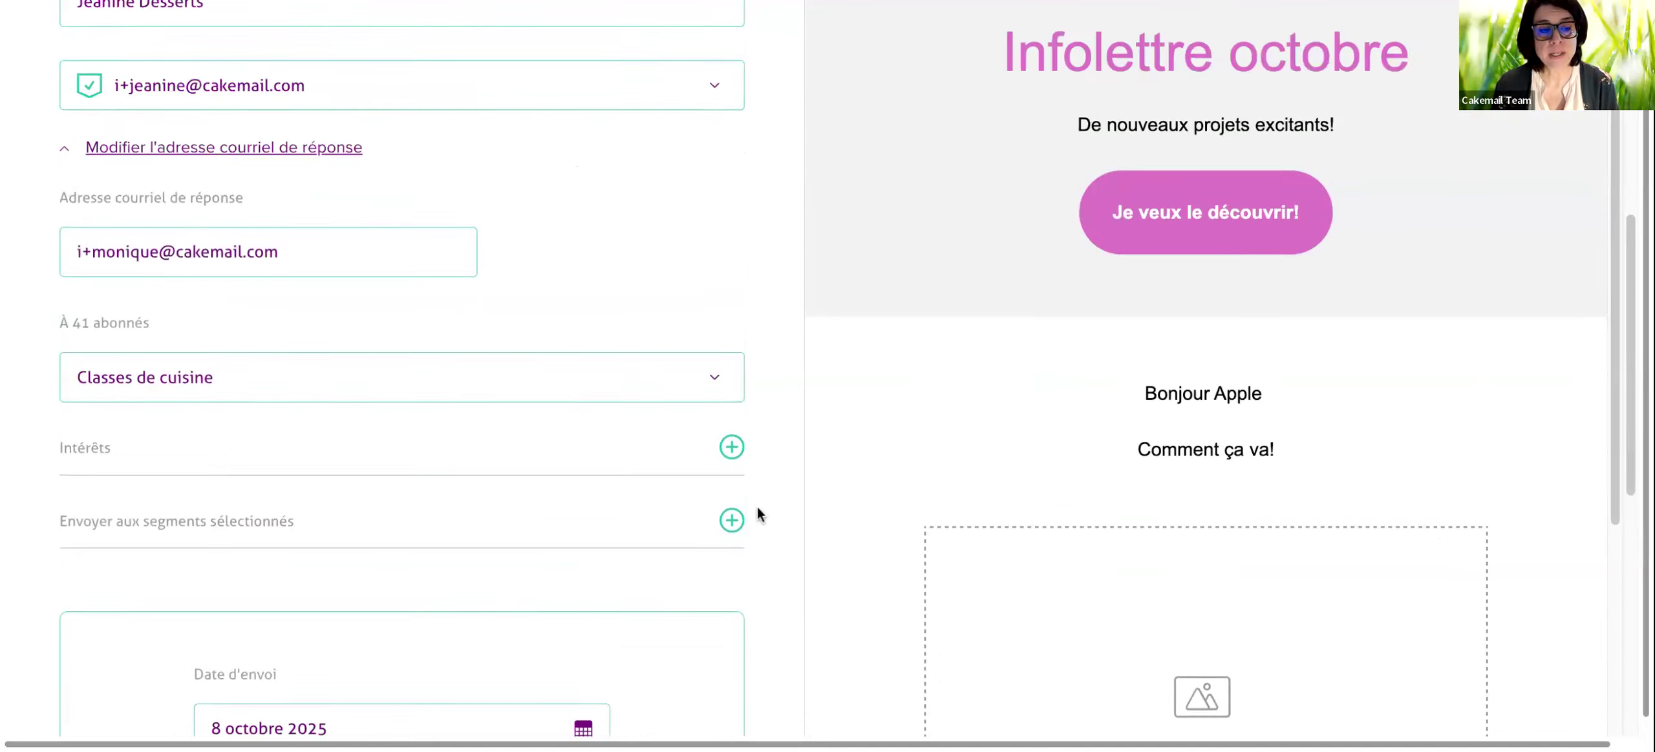
{"action": "scroll", "coordinate": [758, 509], "scroll_direction": "down", "scroll_amount": 9}
{"action": "scroll", "coordinate": [450, 396], "scroll_direction": "up", "scroll_amount": 5}
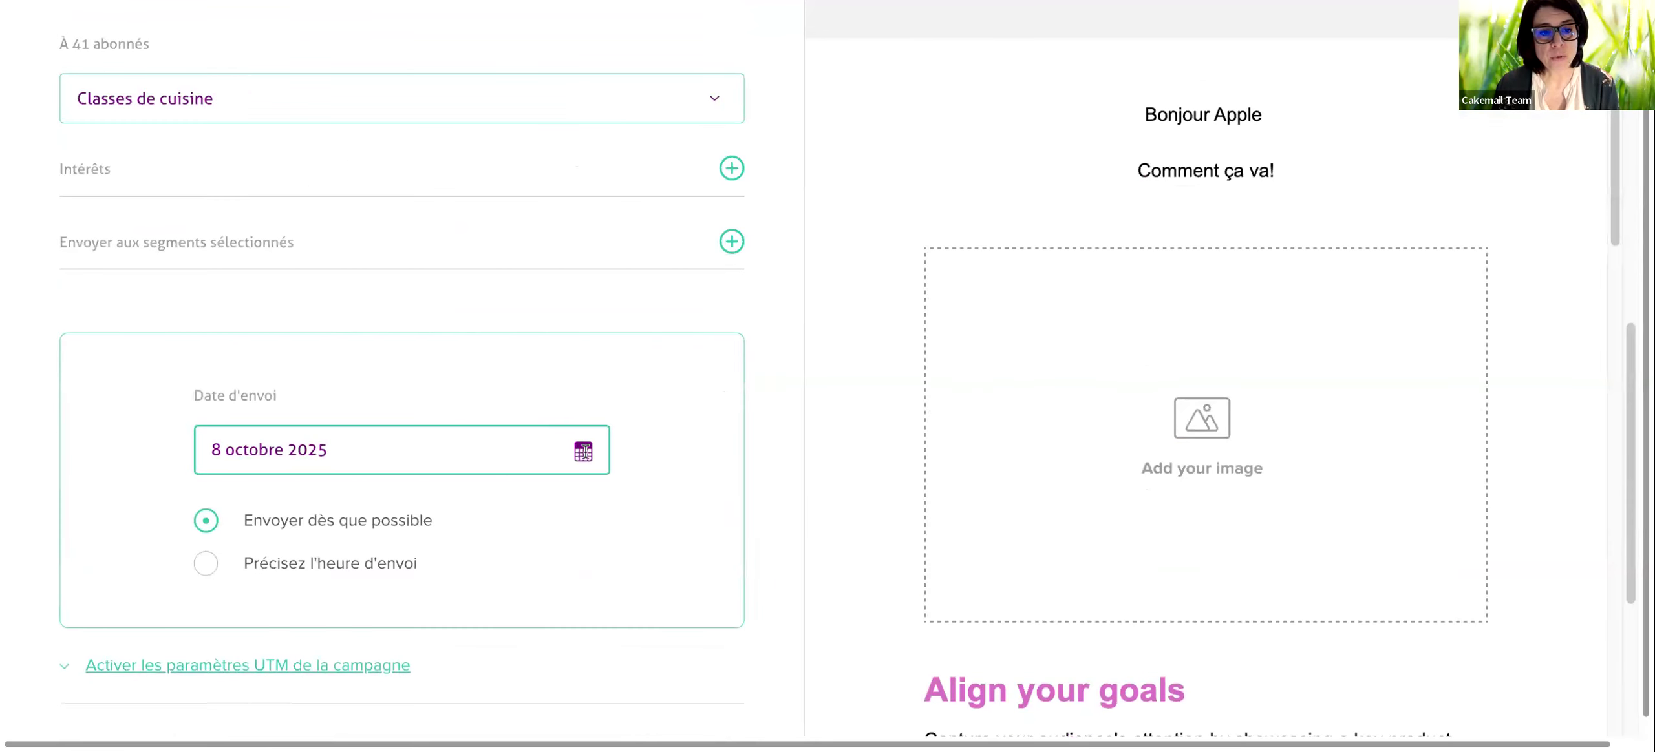
{"action": "left_click", "coordinate": [589, 451]}
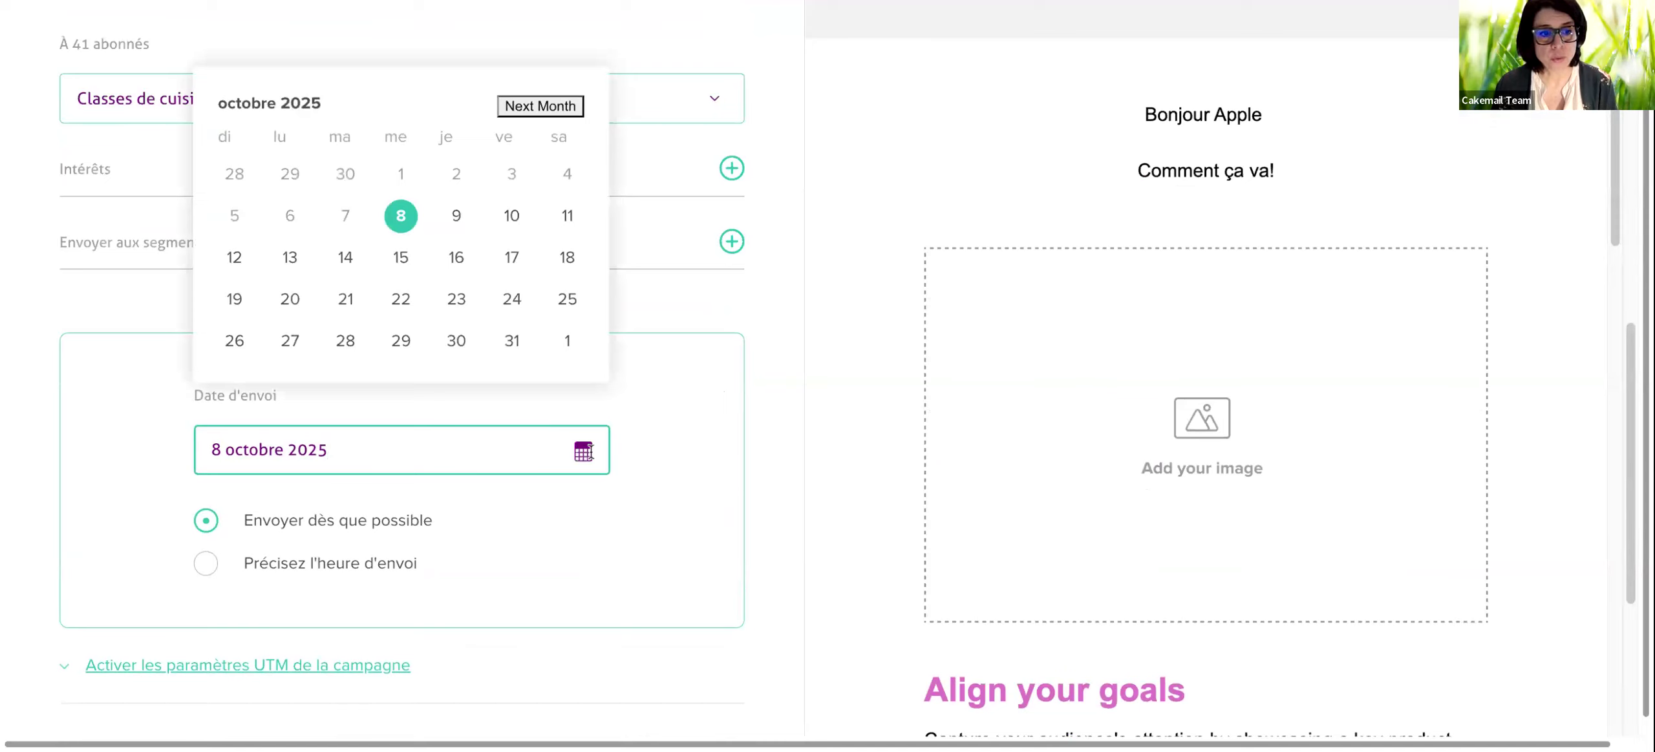
{"action": "left_click", "coordinate": [404, 301]}
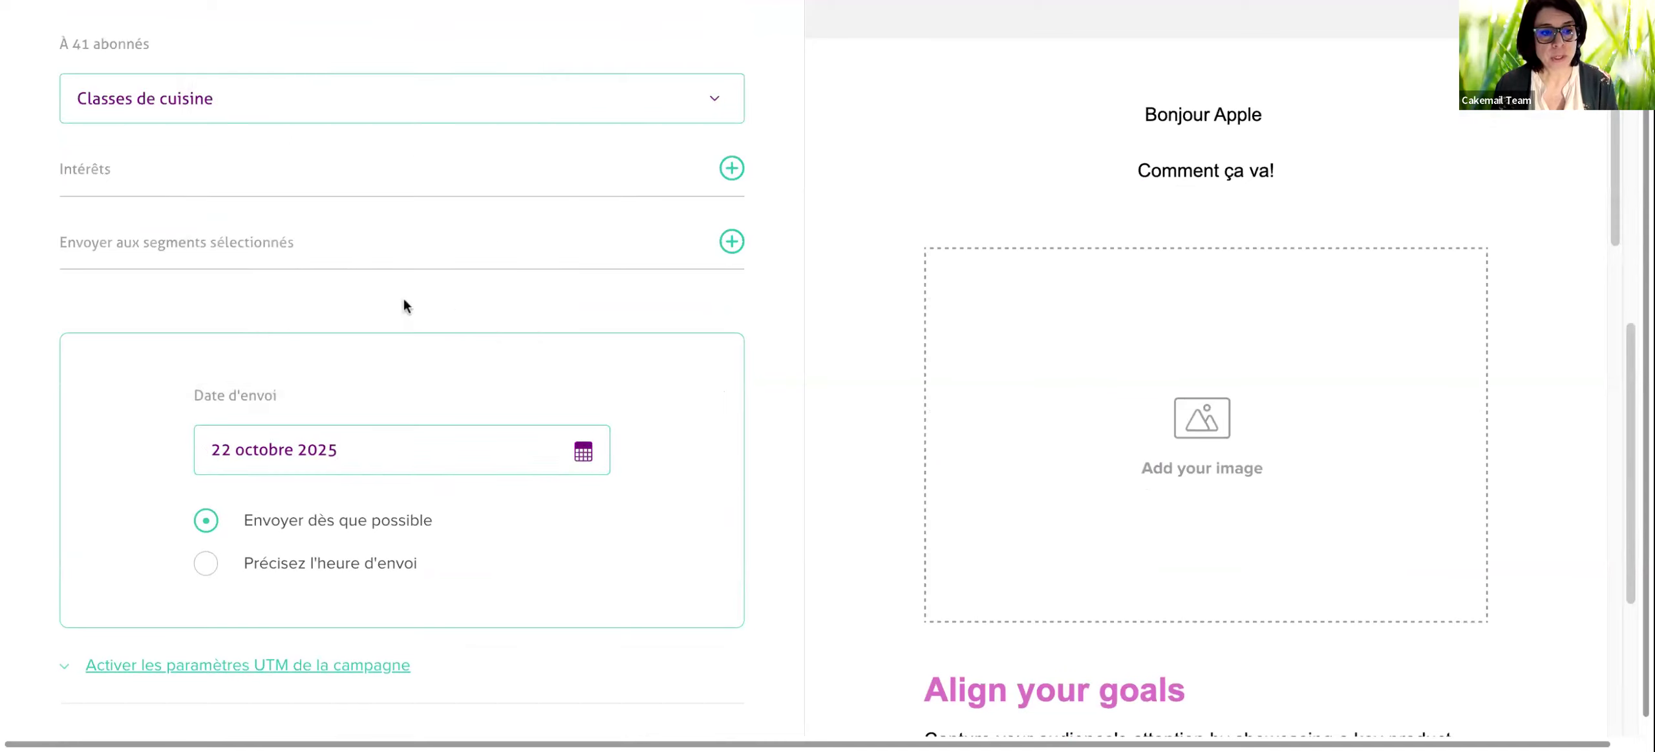
{"action": "left_click", "coordinate": [324, 568]}
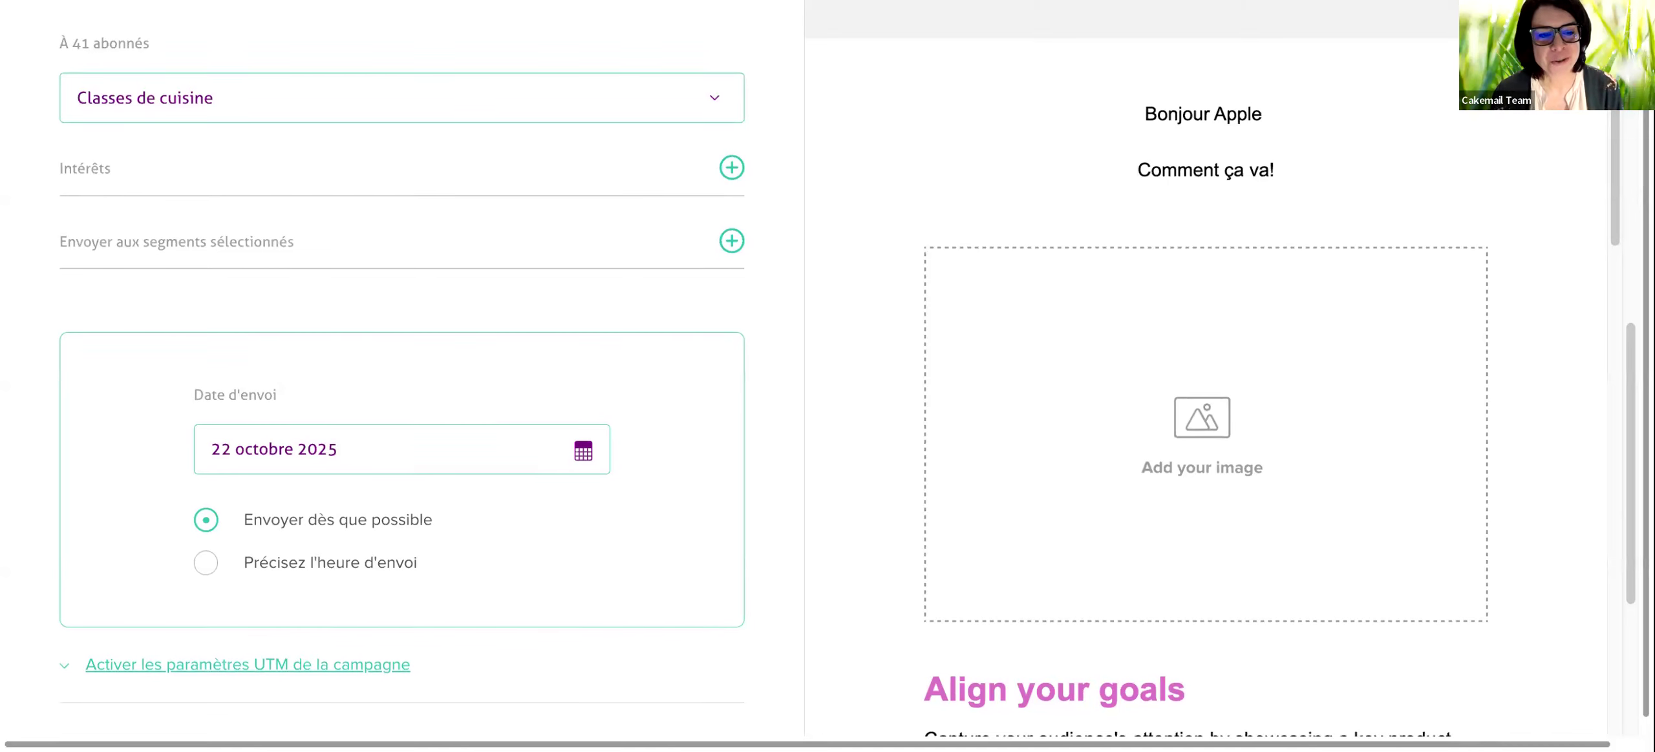
{"action": "scroll", "coordinate": [662, 445], "scroll_direction": "down", "scroll_amount": 3}
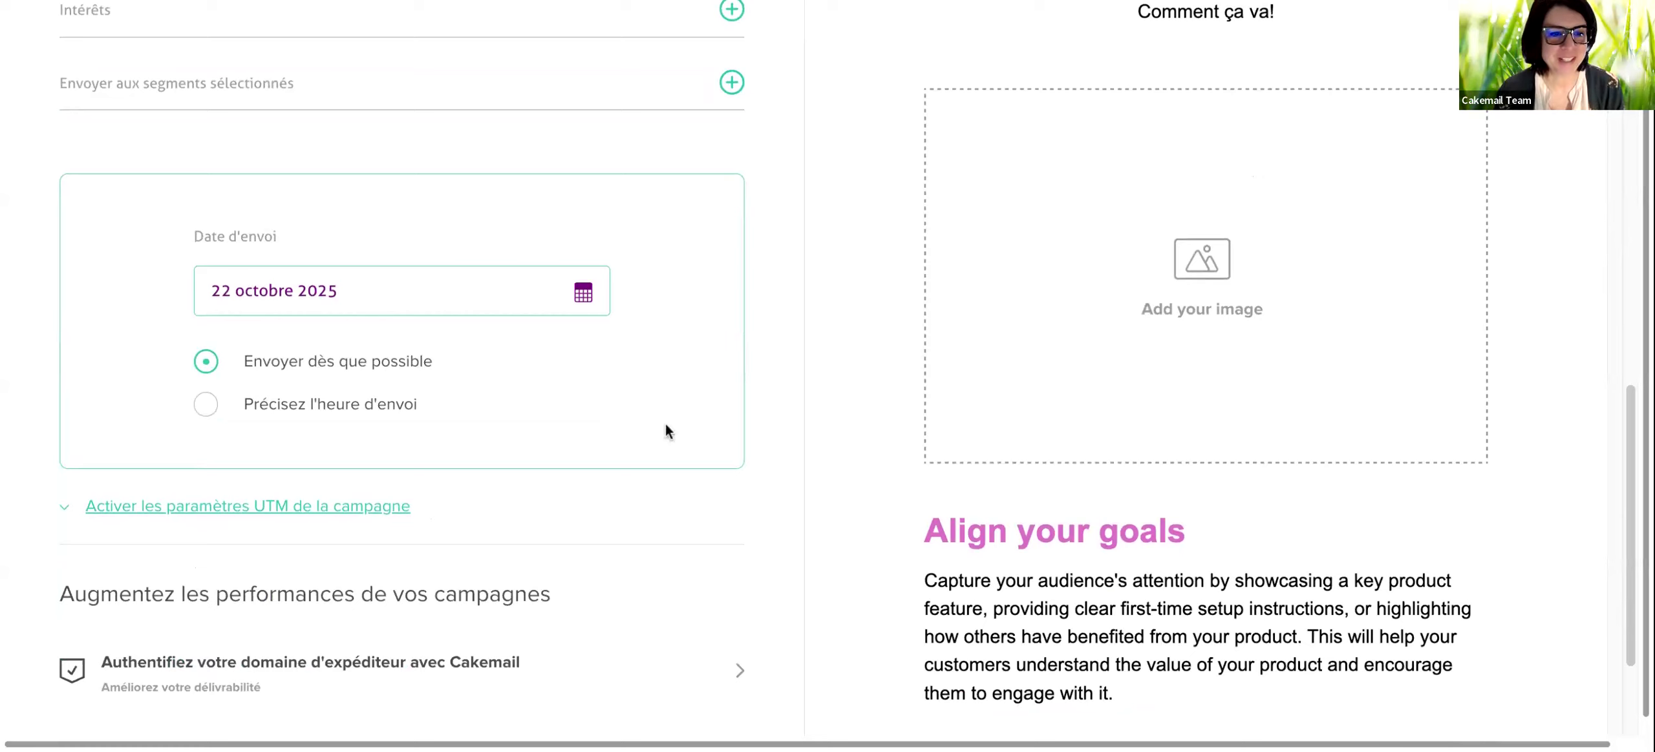
{"action": "left_click", "coordinate": [394, 405]}
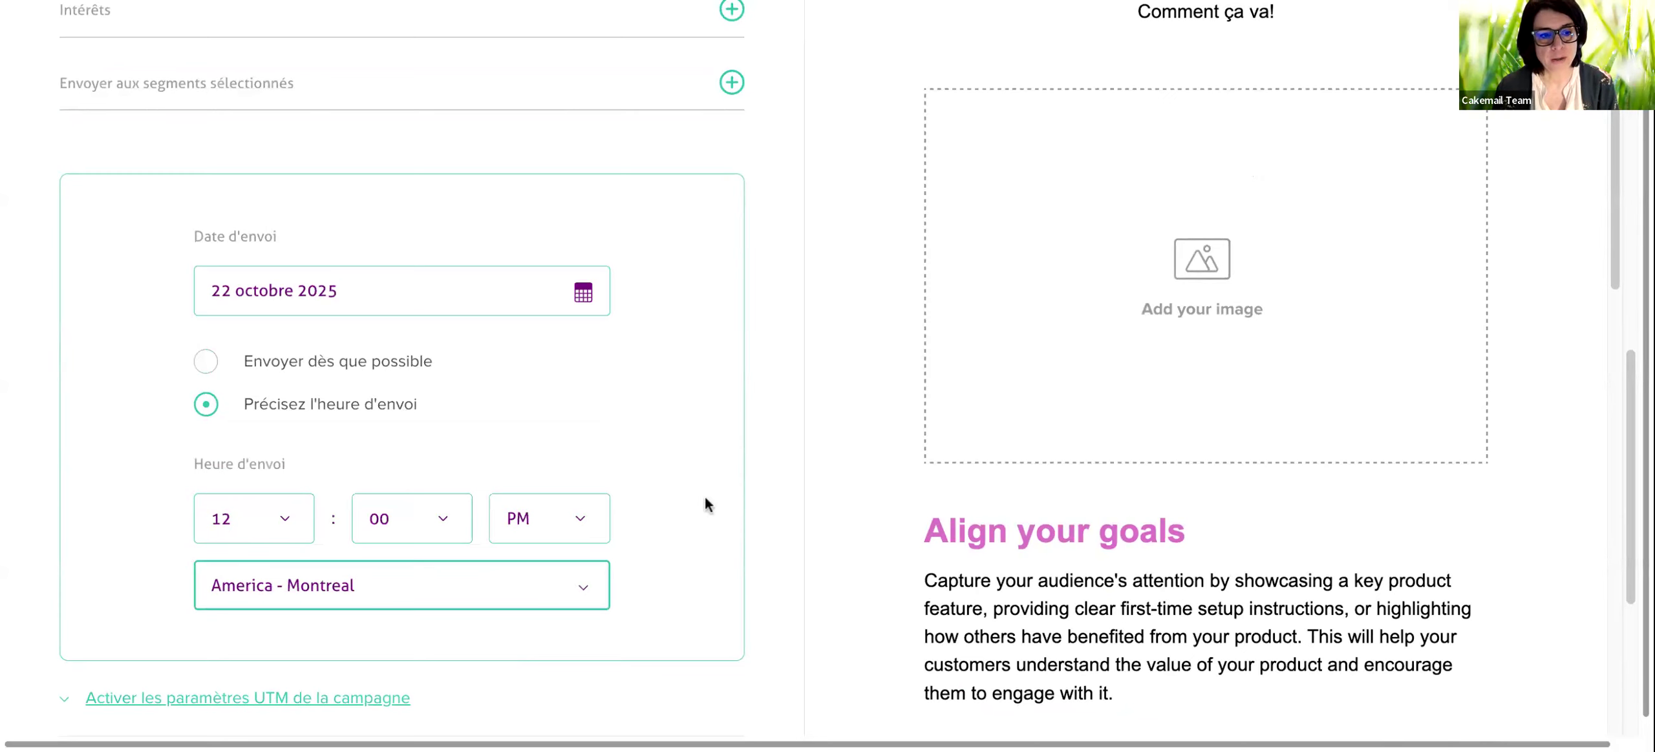
Activate the UTM parameters for the campaign.
{"action": "scroll", "coordinate": [705, 492], "scroll_direction": "down", "scroll_amount": 5}
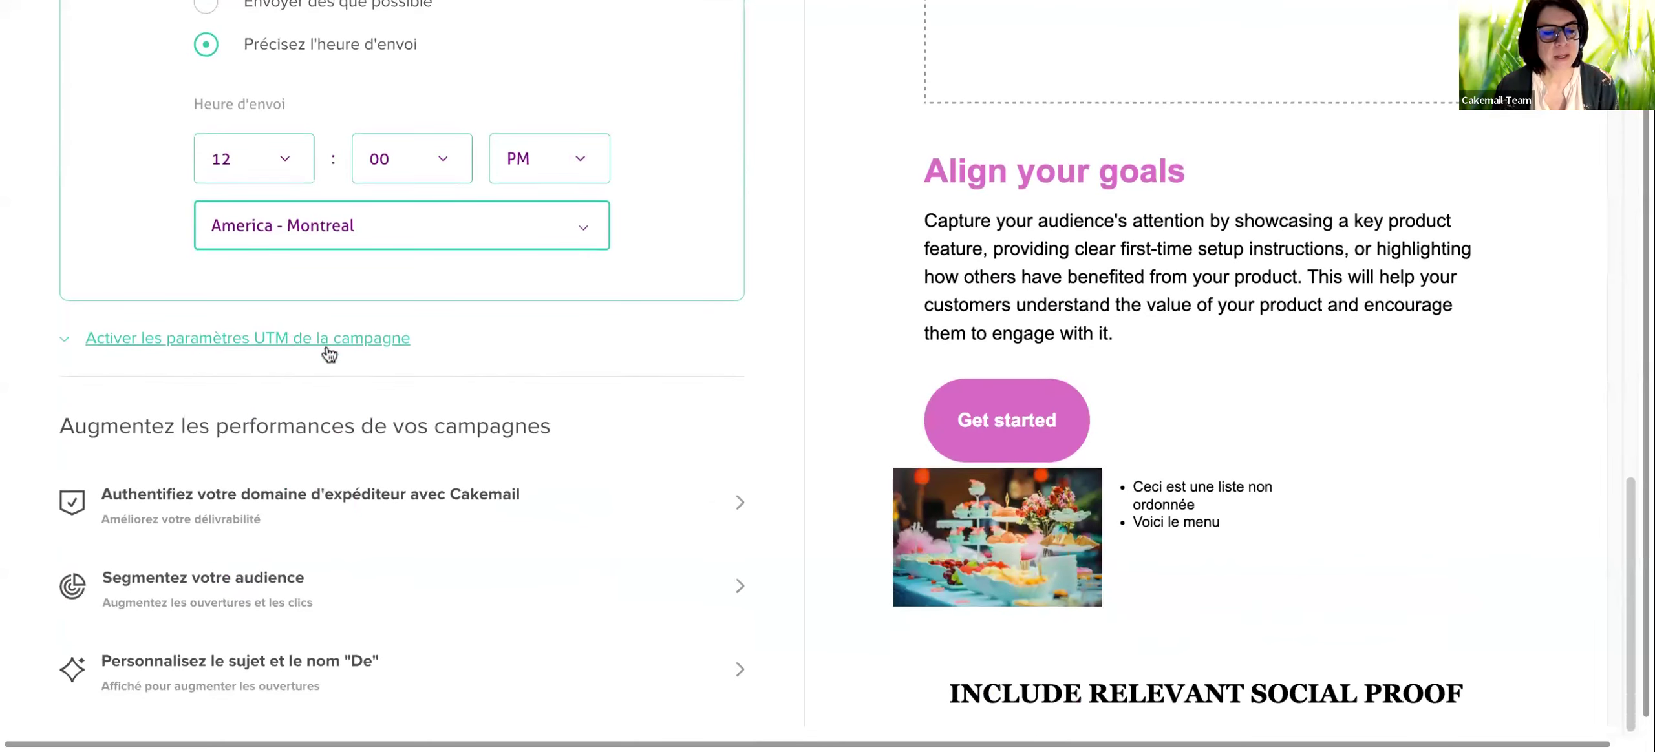
{"action": "left_click", "coordinate": [301, 342]}
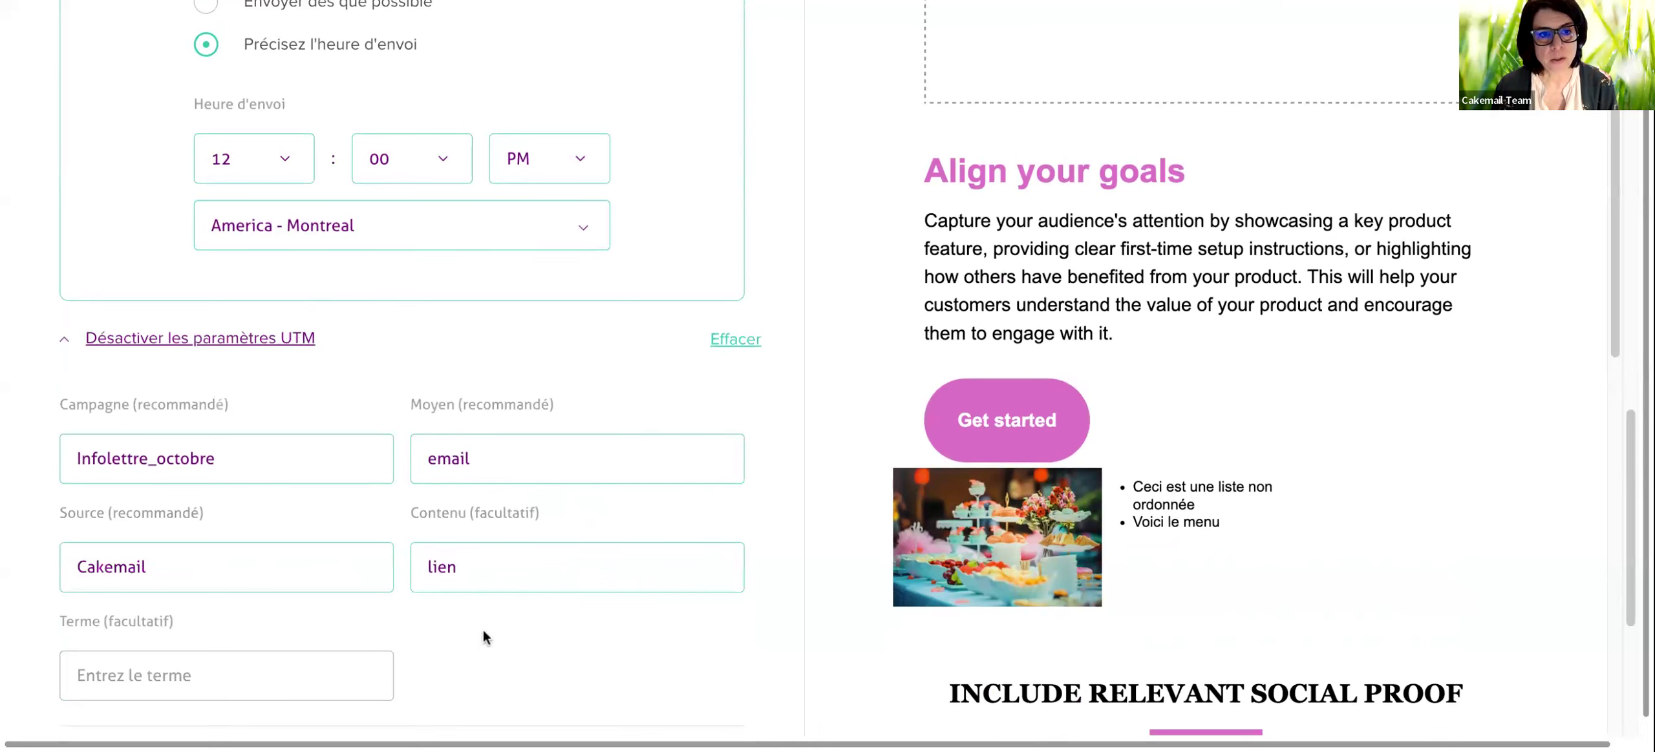
Review the newsletter preview from its logo and title down to the social icons and footer links.
{"action": "scroll", "coordinate": [483, 638], "scroll_direction": "up", "scroll_amount": 15}
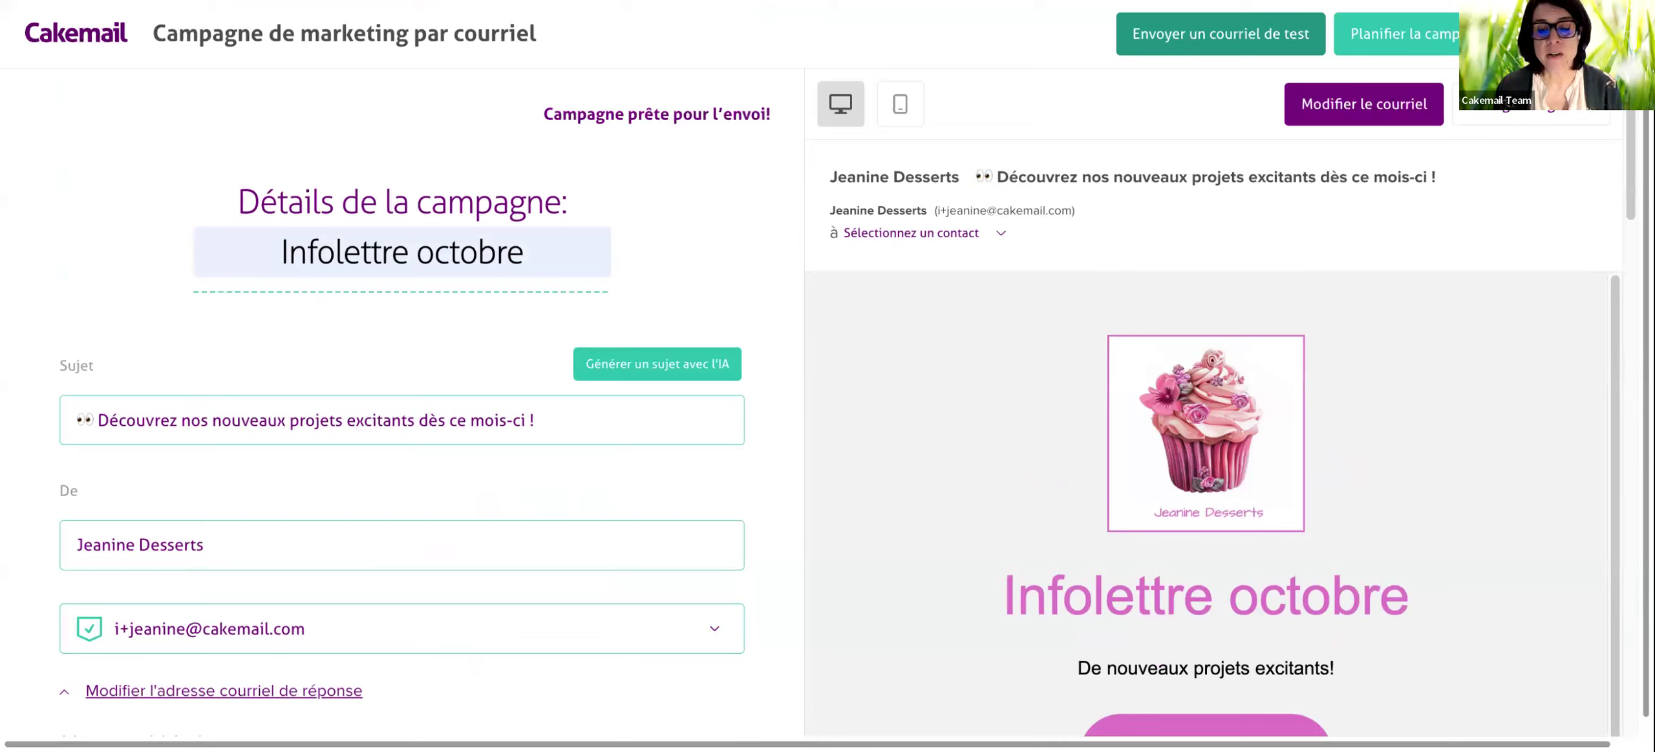
{"action": "scroll", "coordinate": [1326, 387], "scroll_direction": "down", "scroll_amount": 3}
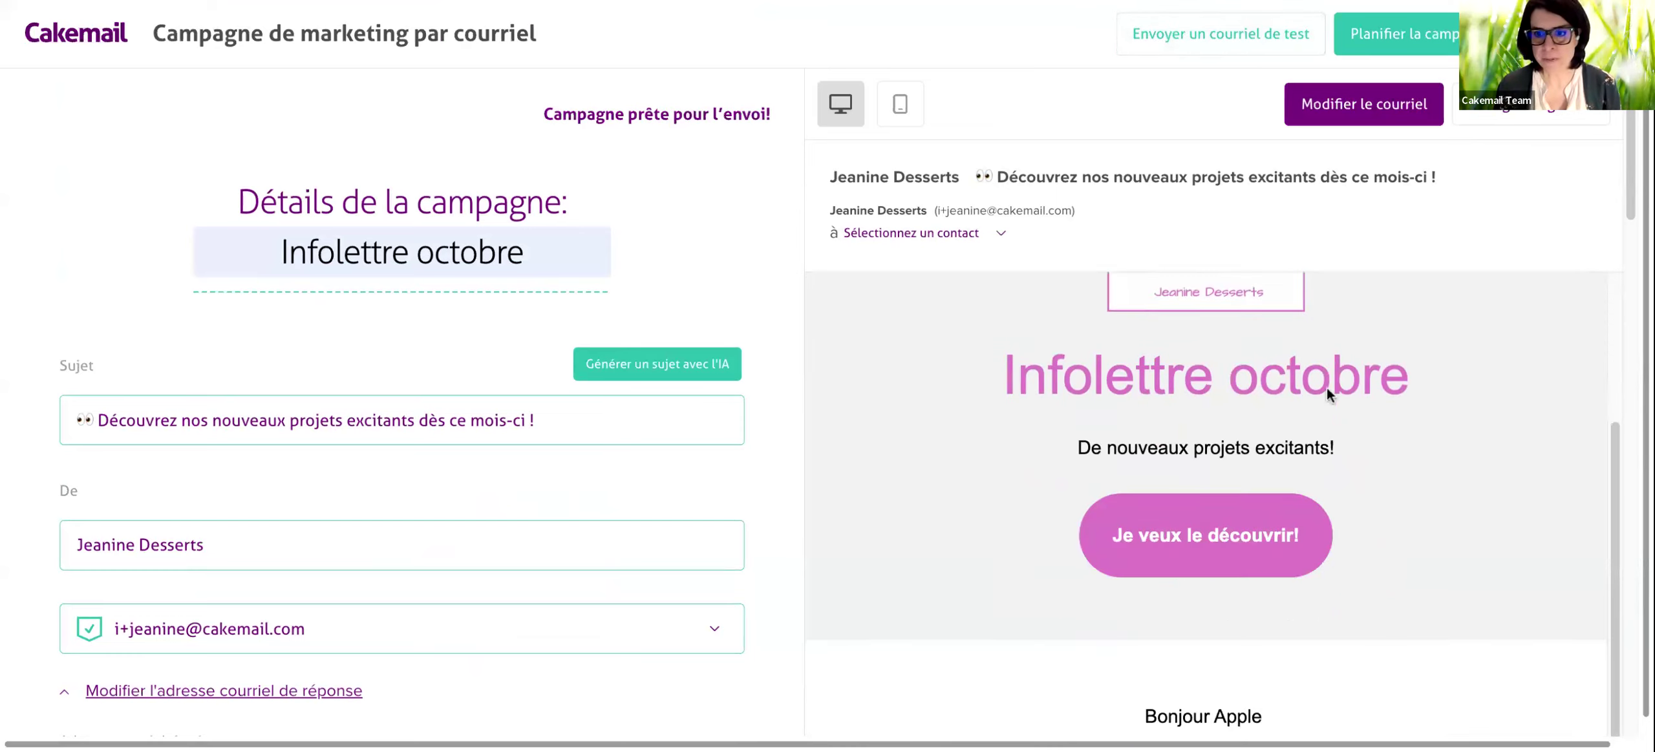
{"action": "scroll", "coordinate": [1326, 387], "scroll_direction": "down", "scroll_amount": 3}
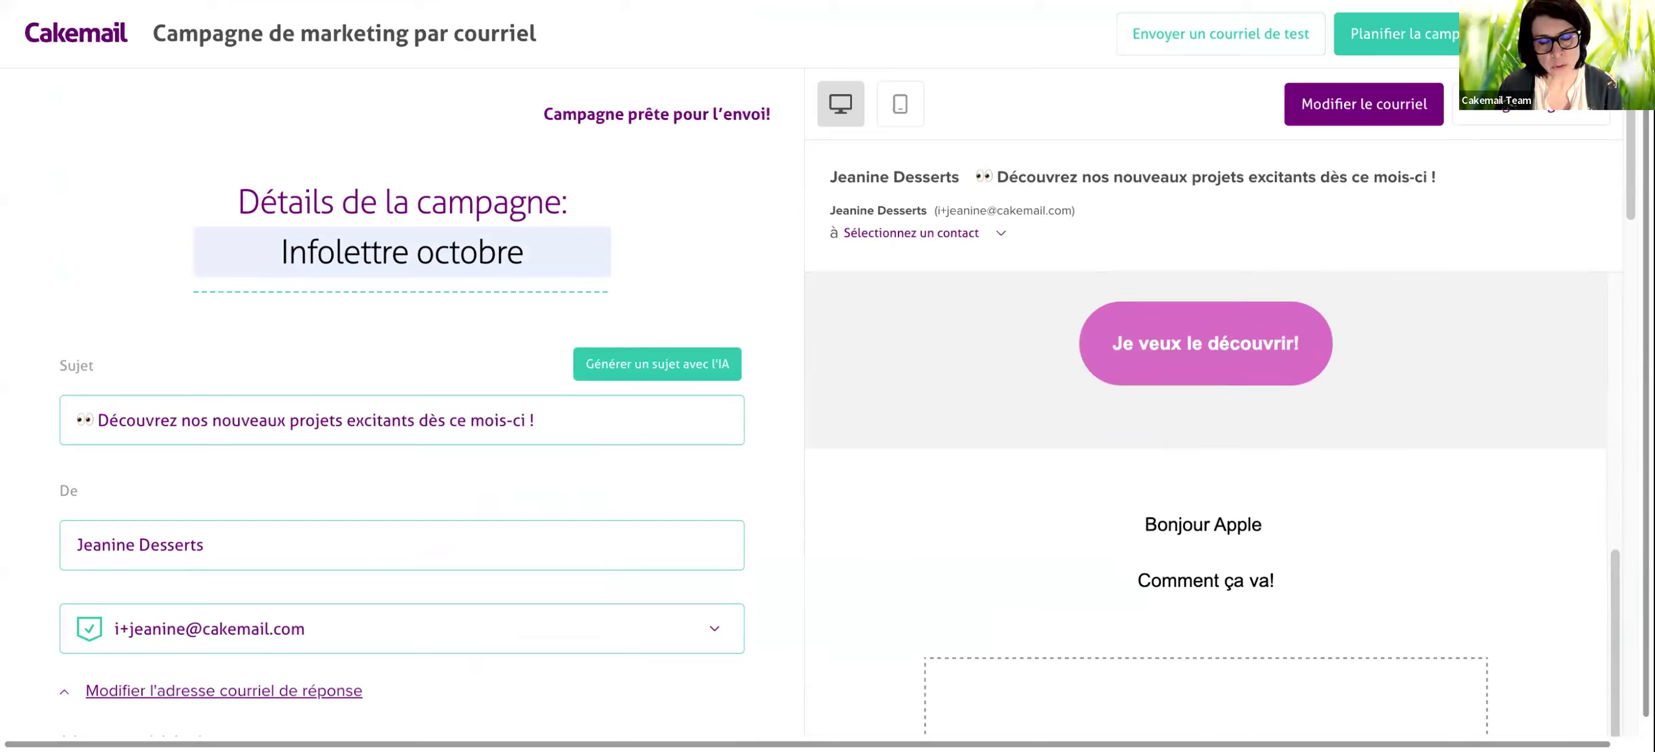
{"action": "scroll", "coordinate": [1295, 443], "scroll_direction": "down", "scroll_amount": 6}
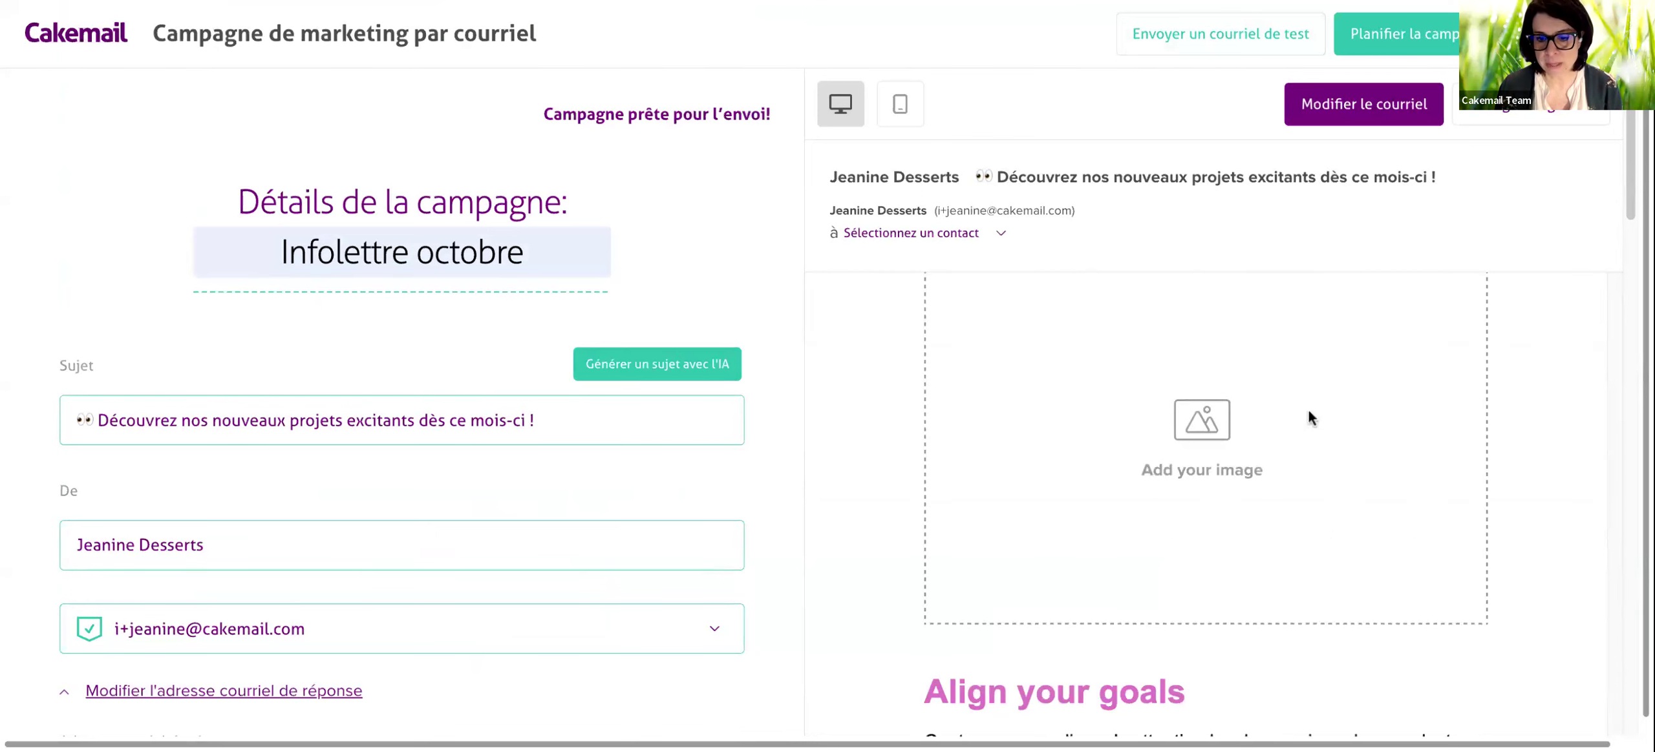
{"action": "scroll", "coordinate": [1311, 417], "scroll_direction": "down", "scroll_amount": 4}
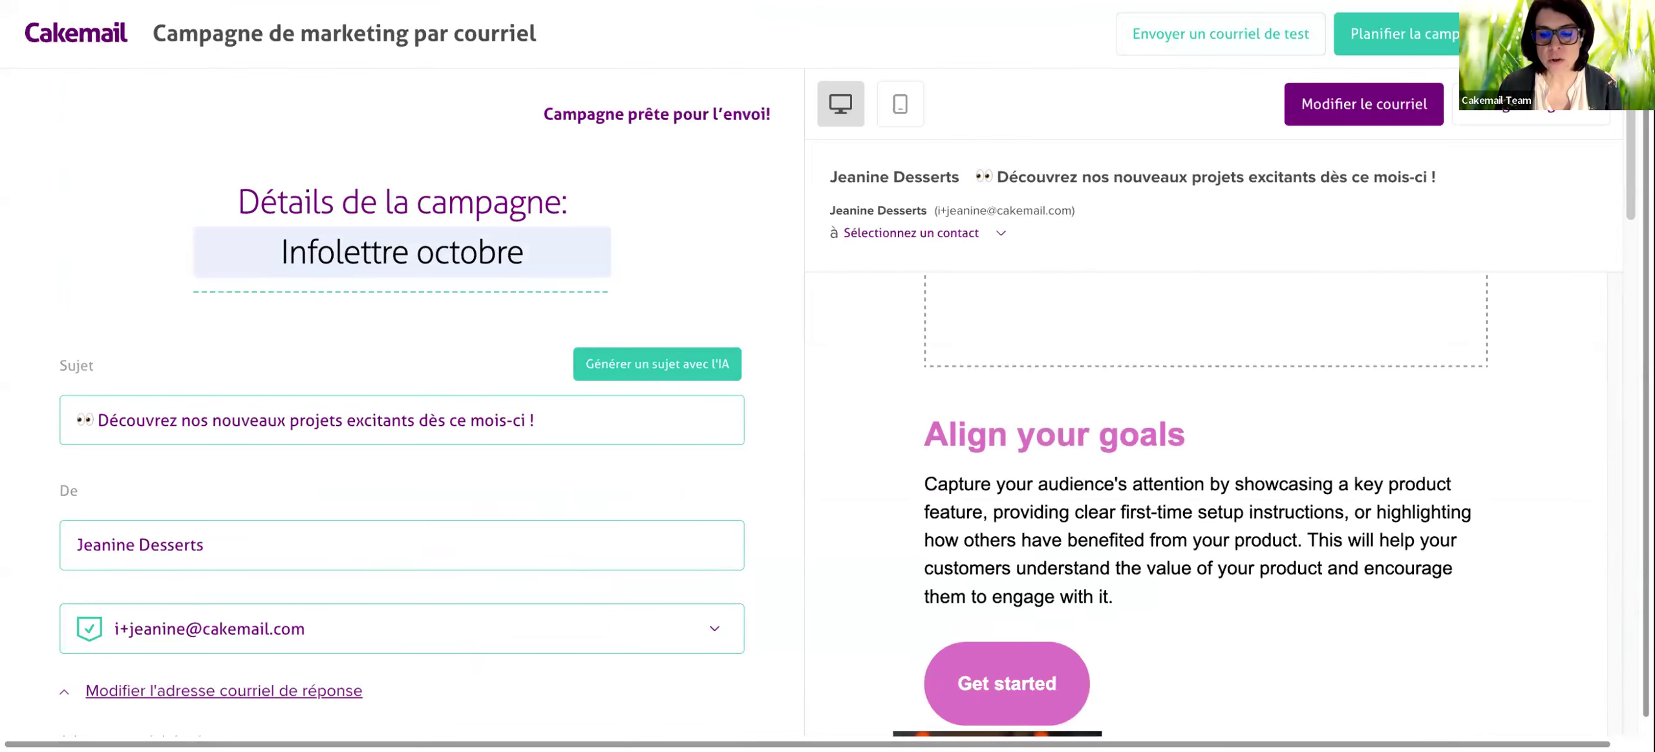
{"action": "scroll", "coordinate": [970, 371], "scroll_direction": "down", "scroll_amount": 4}
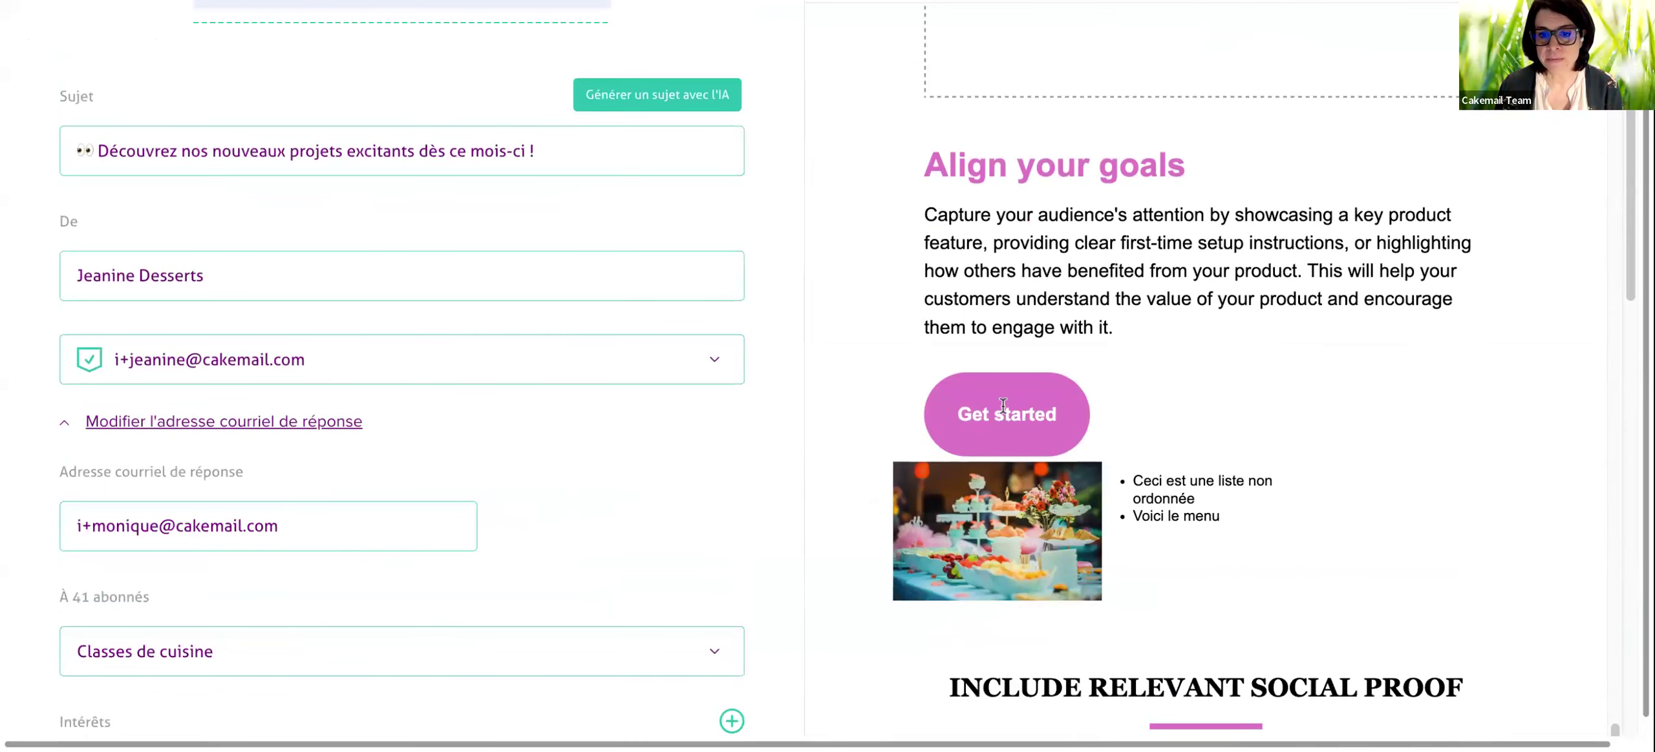
{"action": "scroll", "coordinate": [1192, 434], "scroll_direction": "down", "scroll_amount": 15}
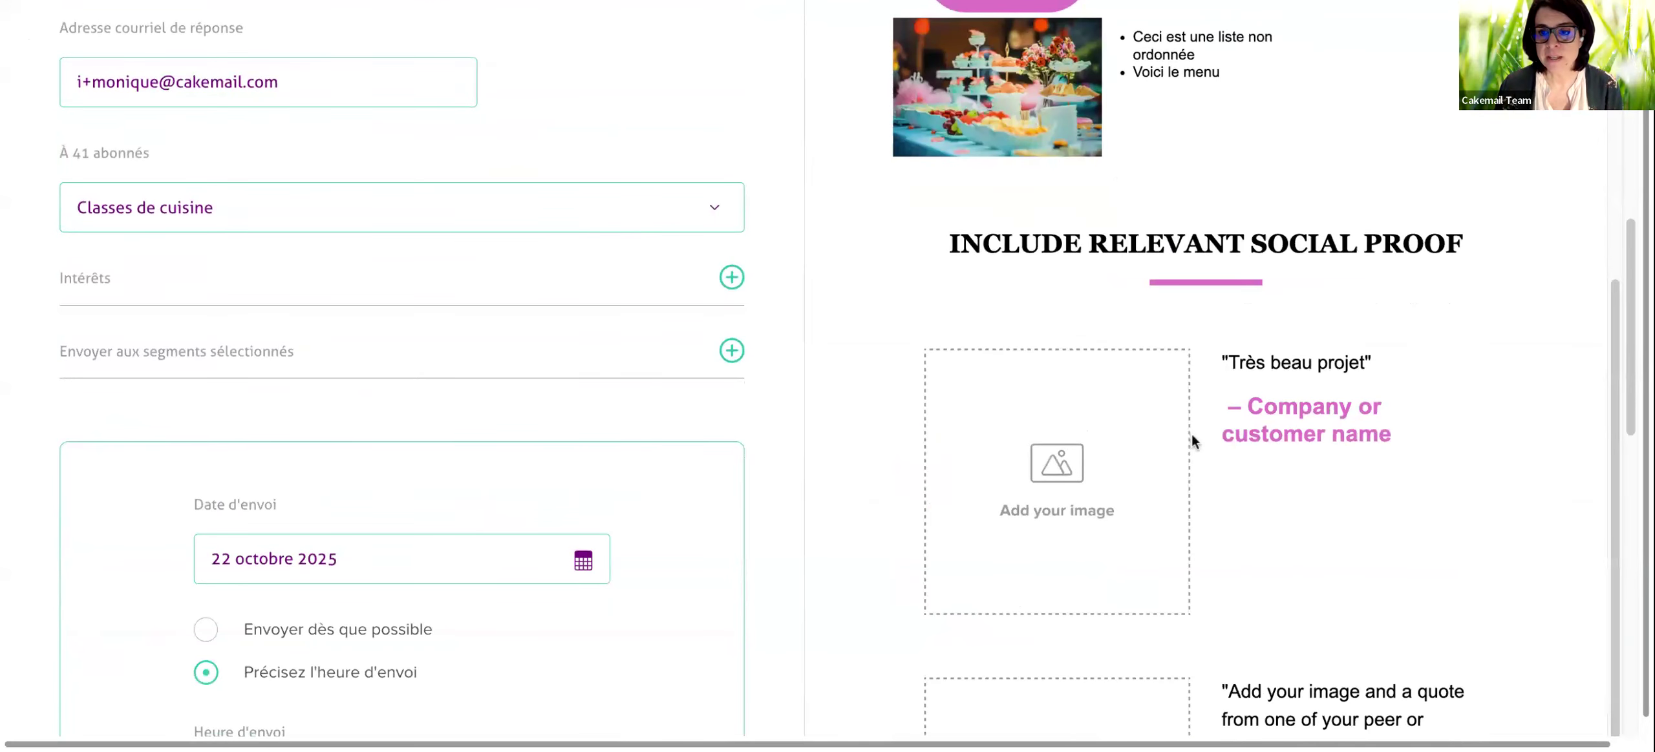
{"action": "scroll", "coordinate": [1192, 434], "scroll_direction": "down", "scroll_amount": 6}
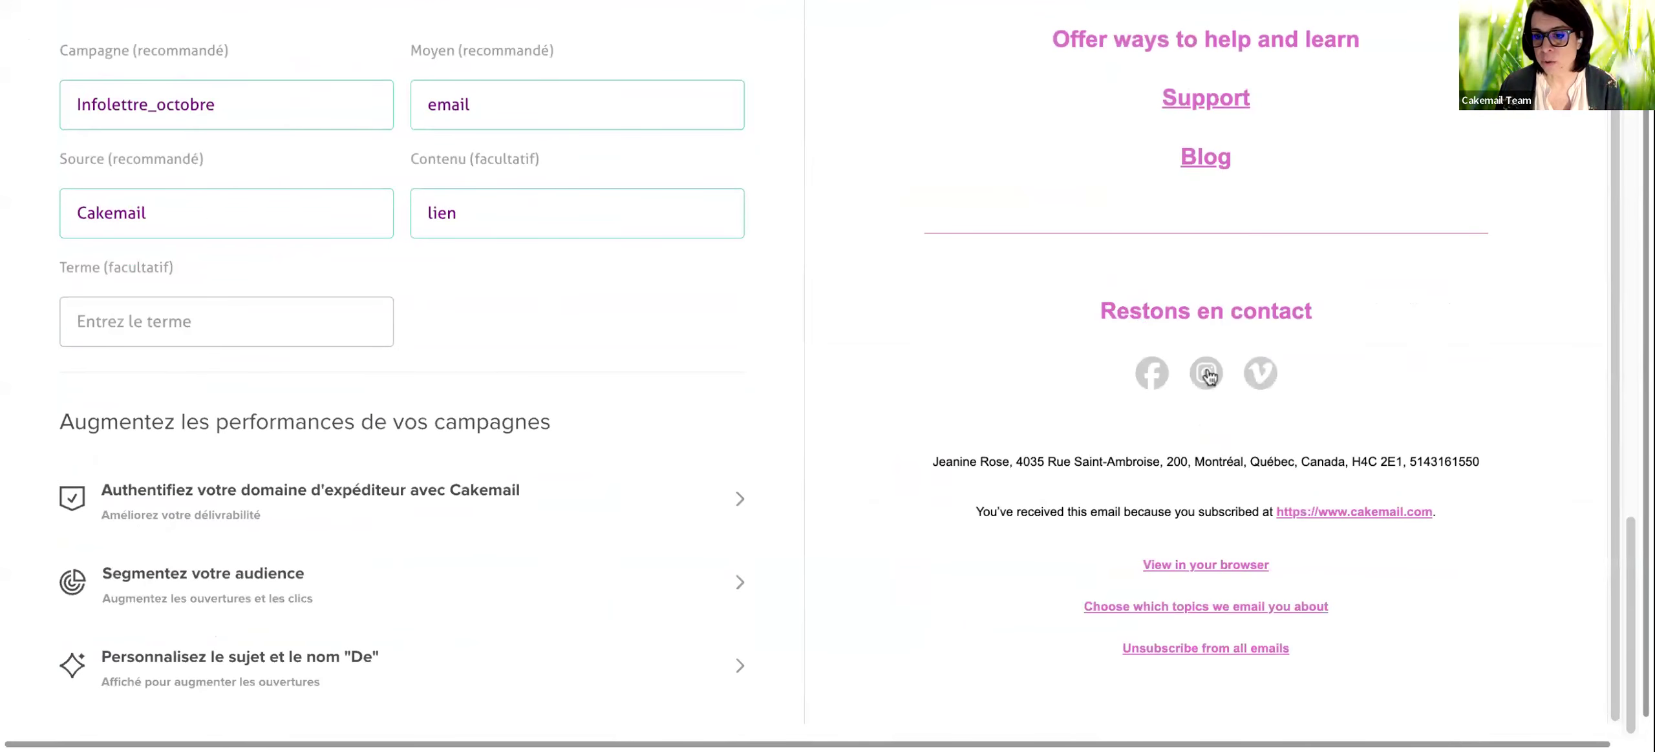
Examine the sender's contact line in the newsletter footer, and review the preview from the footer back up to the logo.
{"action": "left_click_drag", "start_coordinate": [913, 463], "coordinate": [1492, 457]}
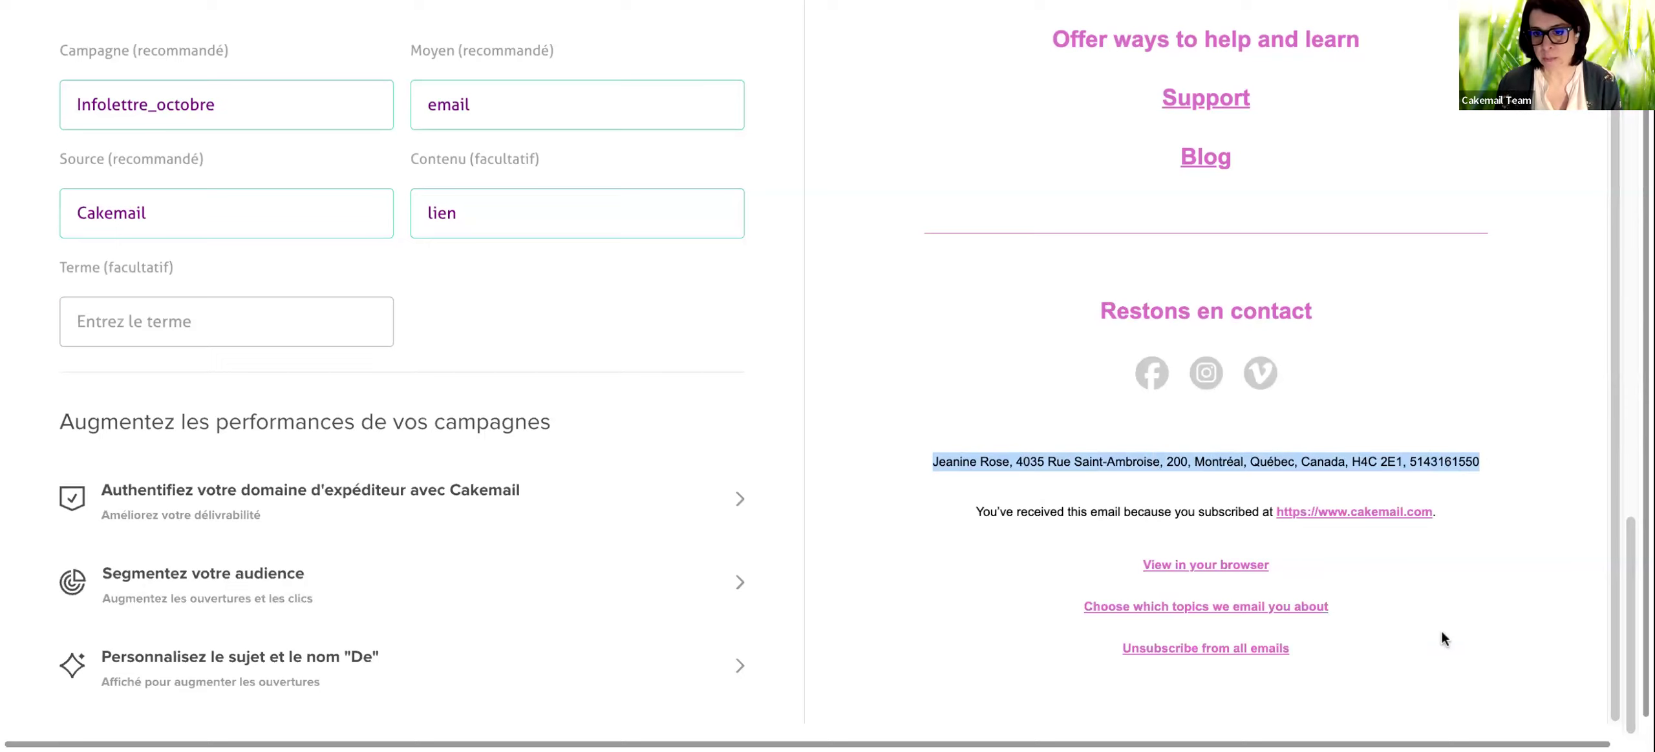
{"action": "scroll", "coordinate": [1441, 632], "scroll_direction": "up", "scroll_amount": 1}
{"action": "scroll", "coordinate": [1440, 631], "scroll_direction": "up", "scroll_amount": 7}
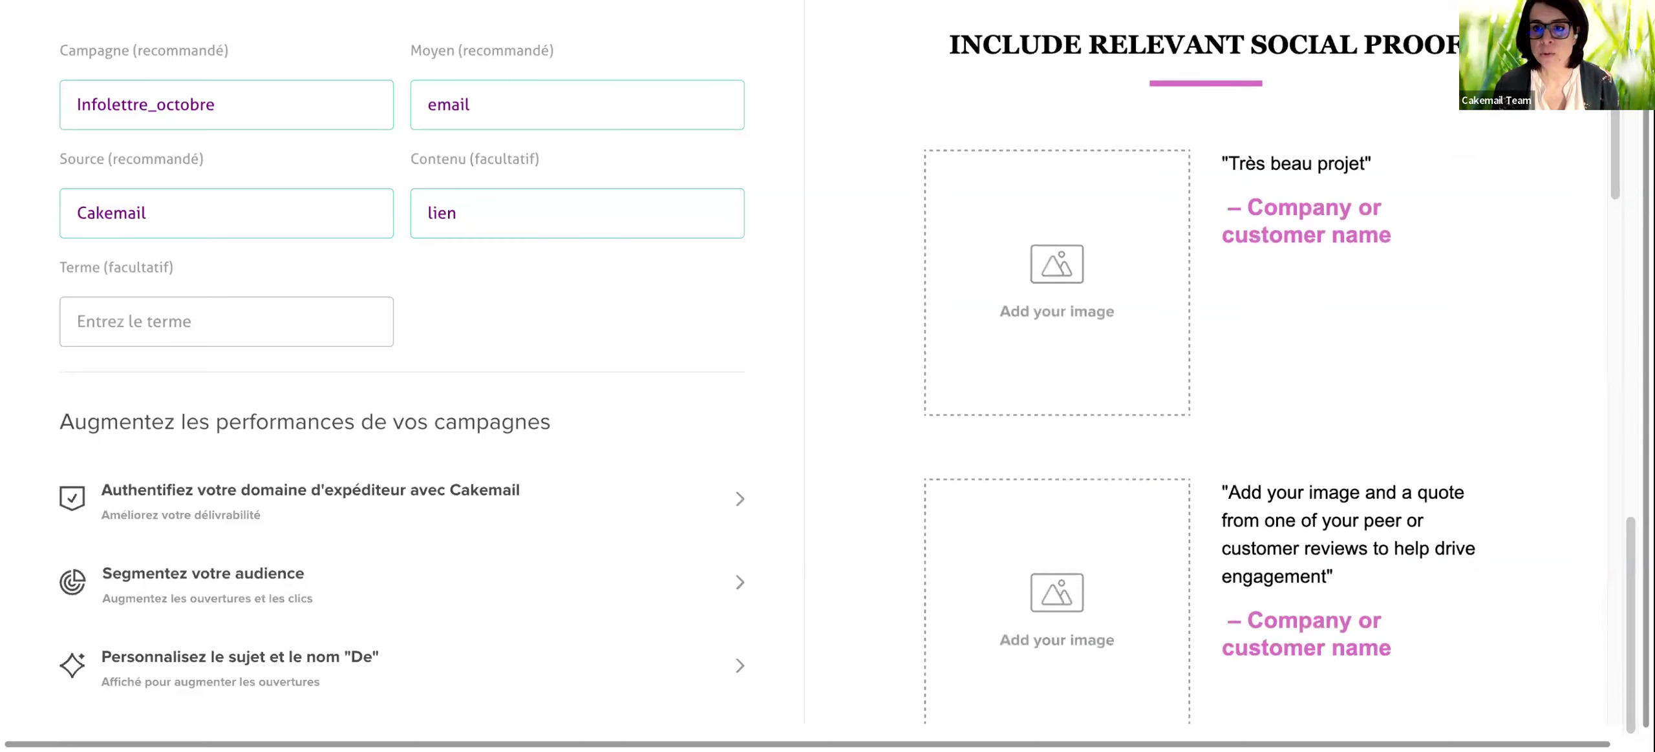
{"action": "scroll", "coordinate": [1205, 362], "scroll_direction": "up", "scroll_amount": 5}
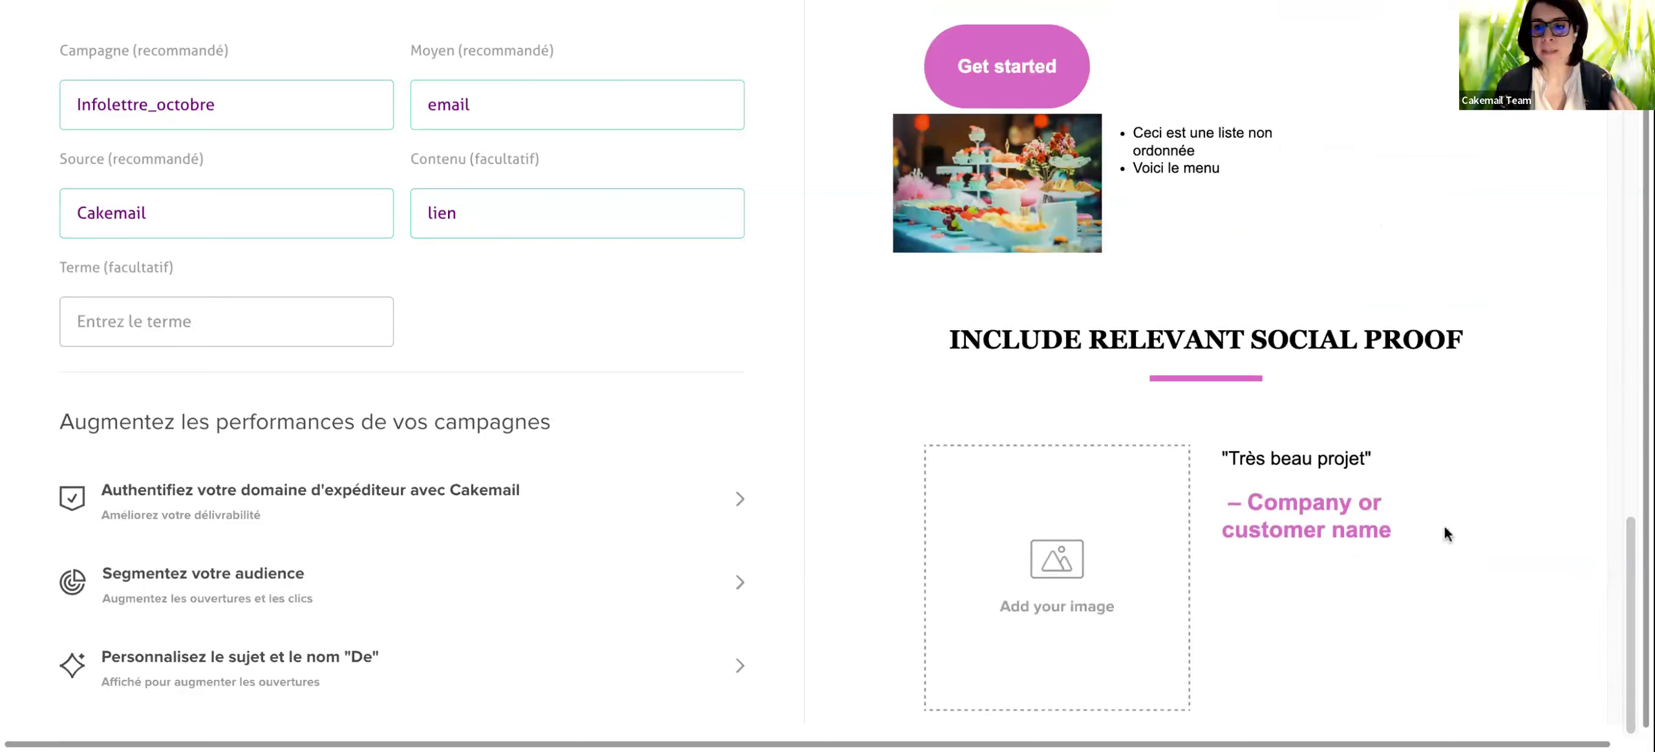
{"action": "scroll", "coordinate": [1453, 399], "scroll_direction": "up", "scroll_amount": 15}
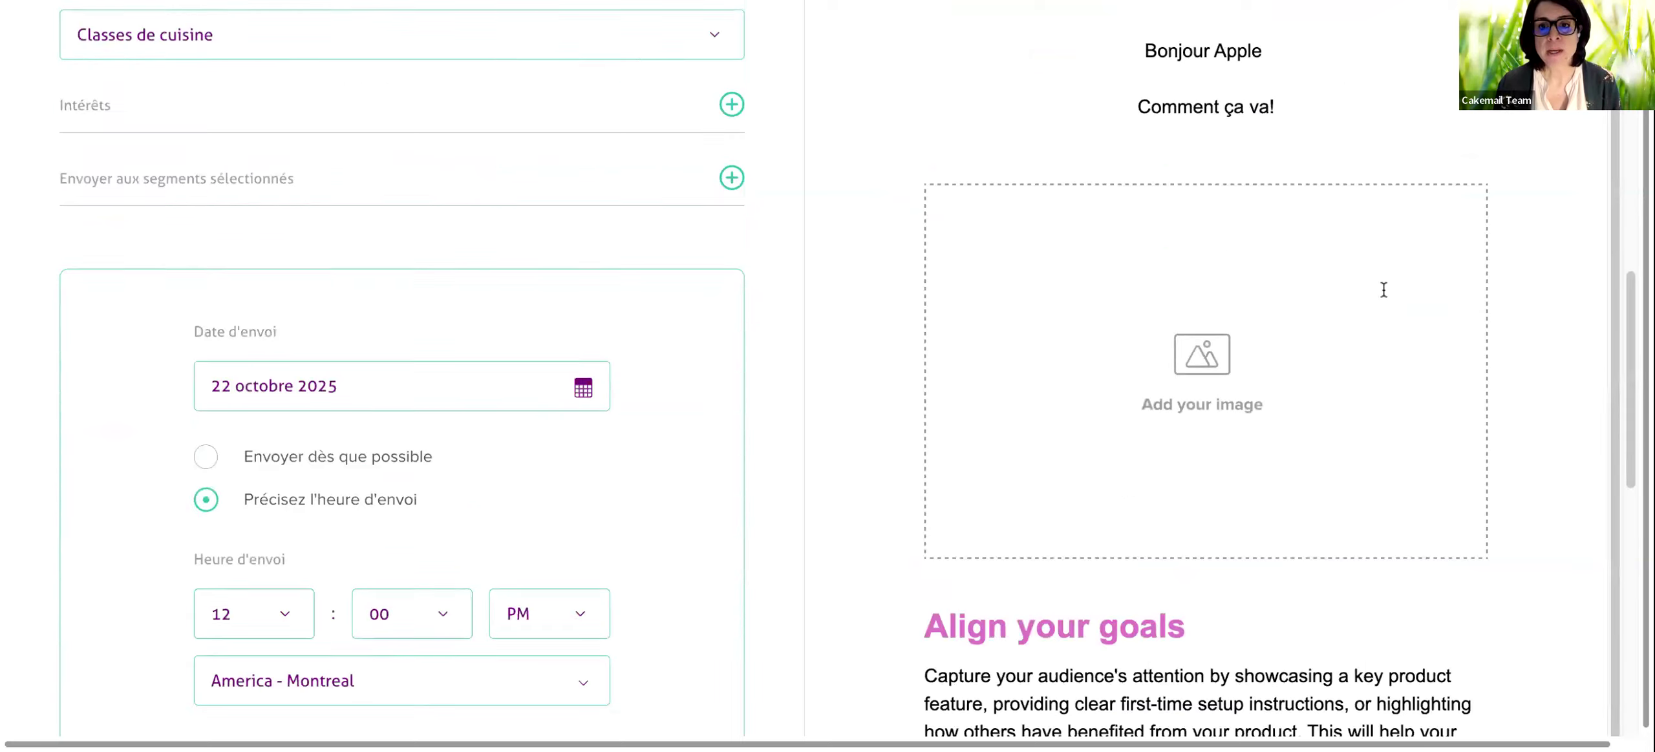
{"action": "scroll", "coordinate": [1384, 289], "scroll_direction": "up", "scroll_amount": 10}
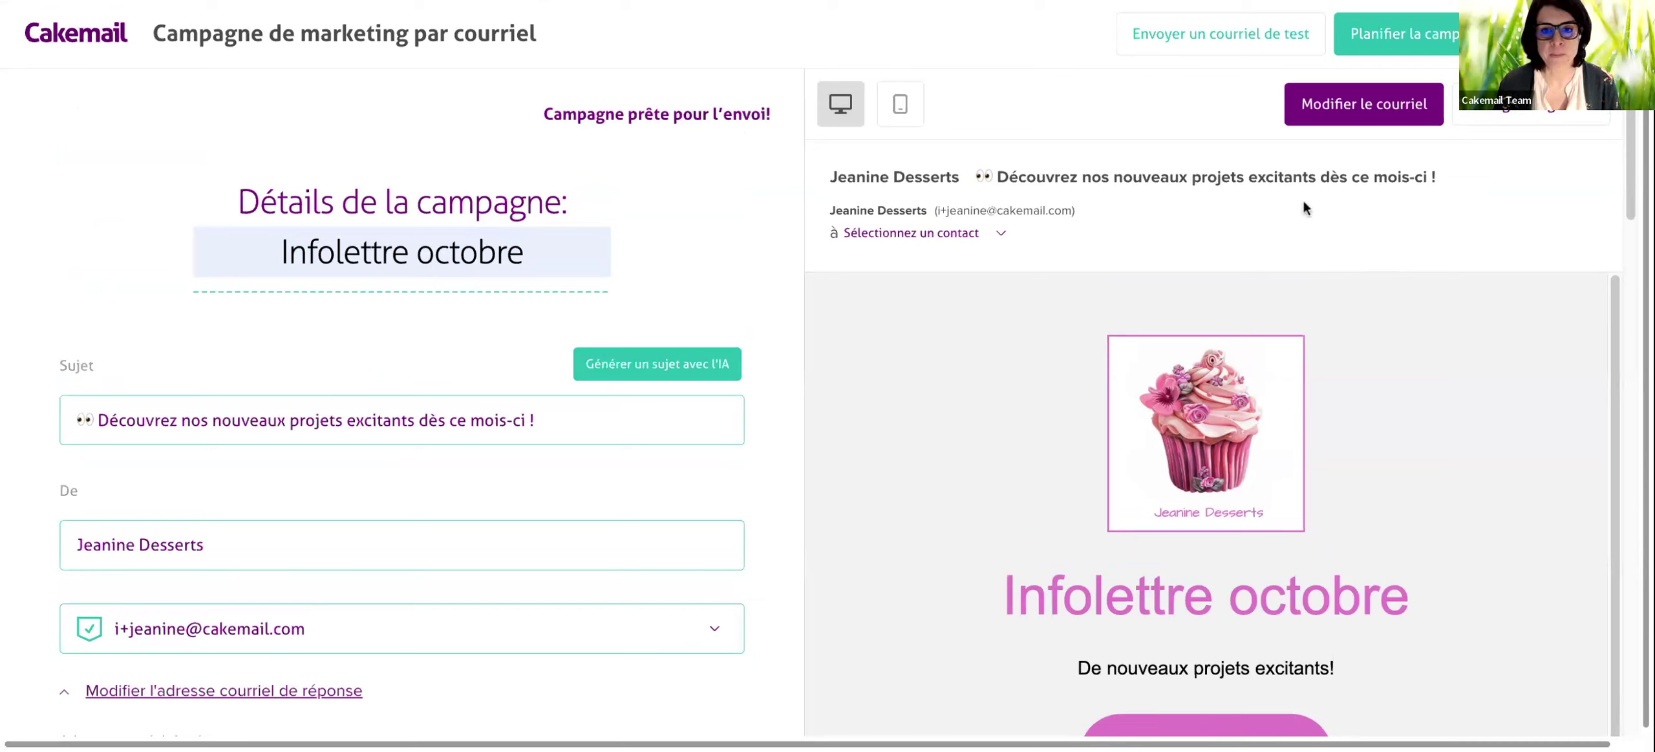
Check the sender name and subject line above the preview, along with the header's call-to-action button and personalised greeting.
{"action": "left_click_drag", "start_coordinate": [831, 177], "coordinate": [1440, 179]}
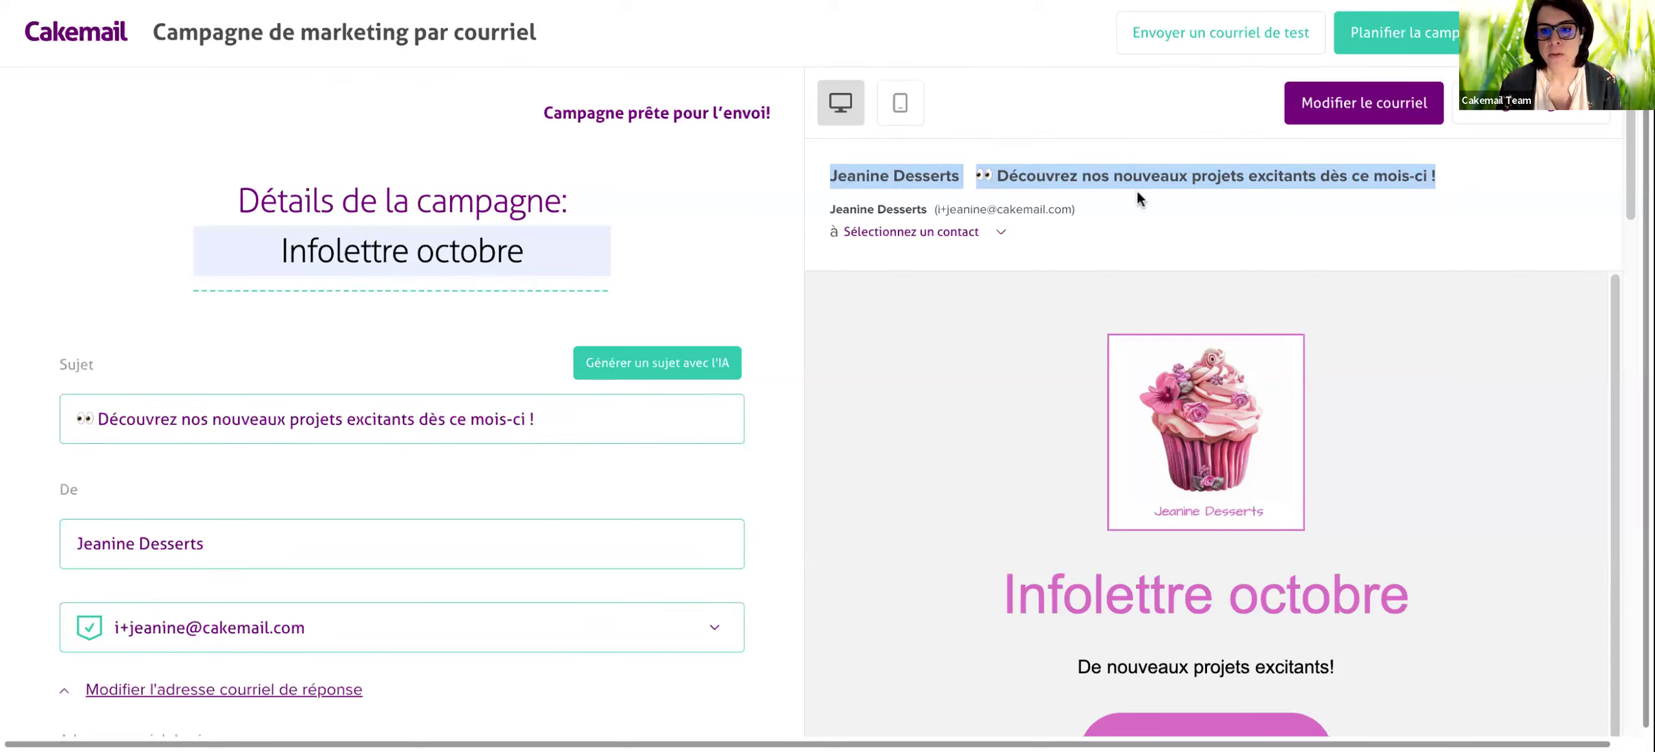
{"action": "scroll", "coordinate": [1136, 192], "scroll_direction": "down", "scroll_amount": 2}
{"action": "scroll", "coordinate": [1199, 331], "scroll_direction": "down", "scroll_amount": 3}
{"action": "scroll", "coordinate": [1200, 331], "scroll_direction": "down", "scroll_amount": 3}
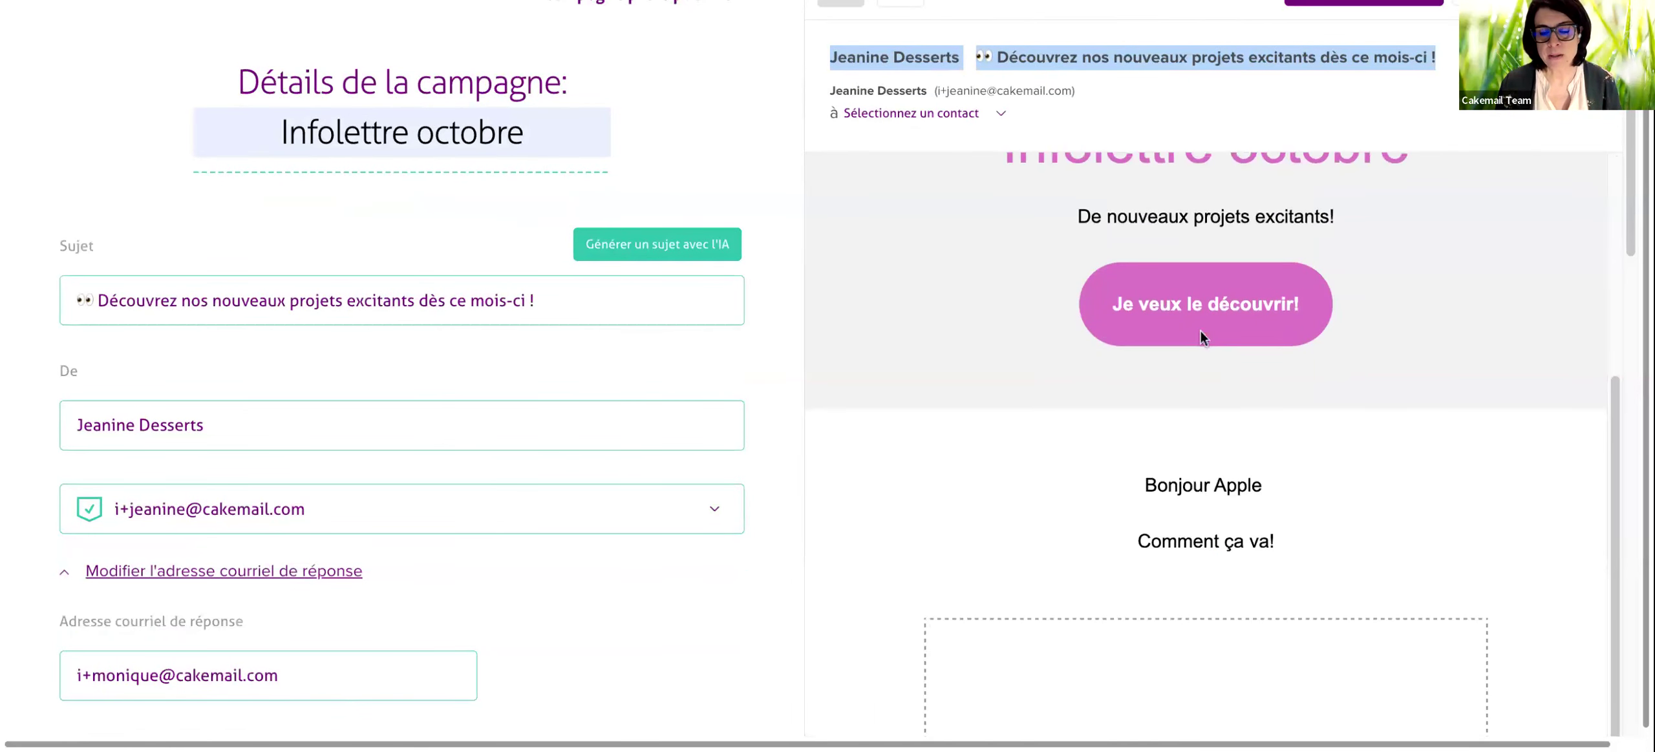
{"action": "scroll", "coordinate": [1199, 337], "scroll_direction": "up", "scroll_amount": 6}
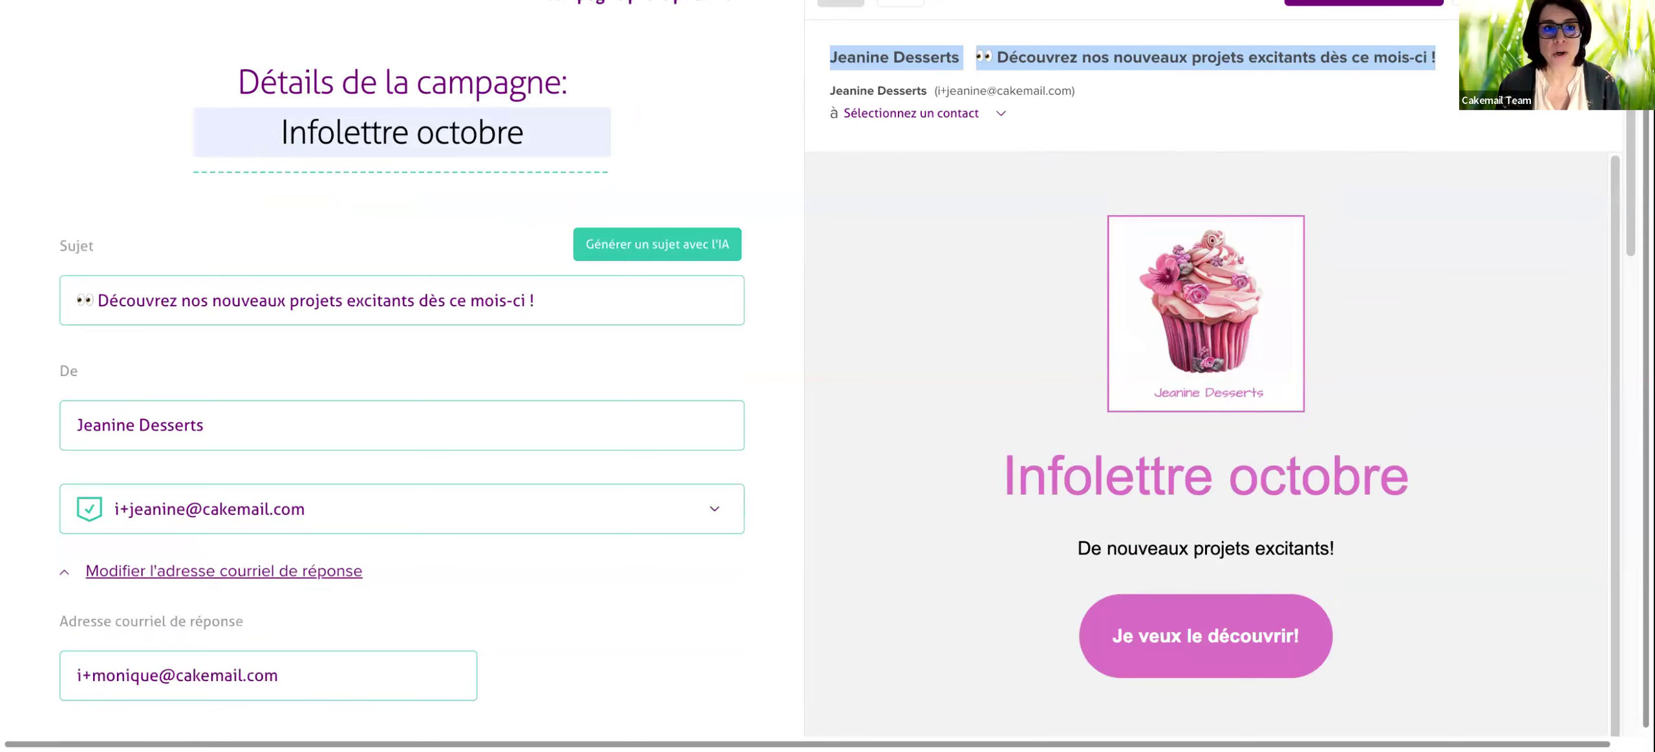
{"action": "scroll", "coordinate": [838, 384], "scroll_direction": "up", "scroll_amount": 2}
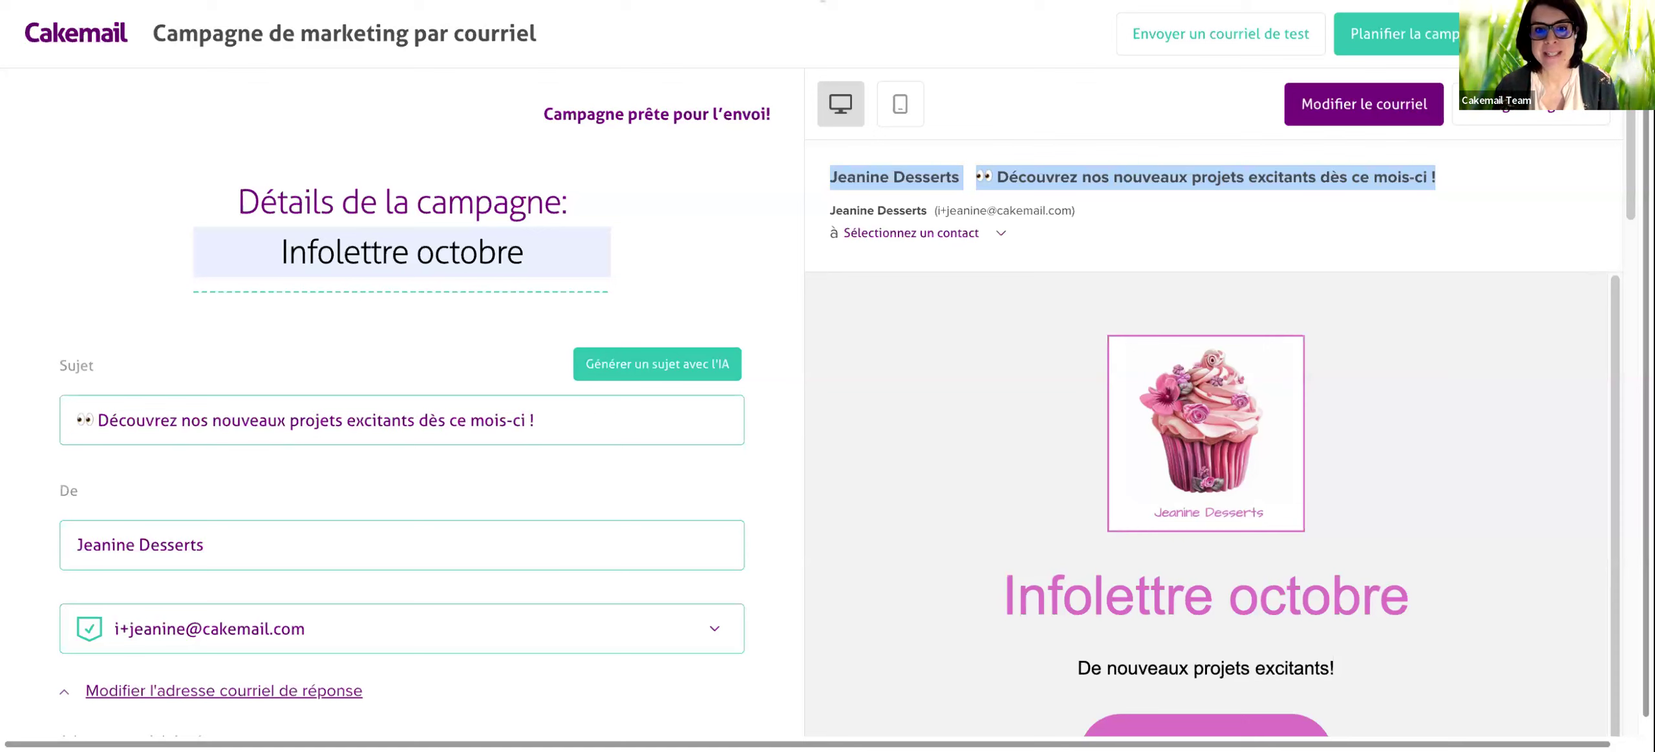
{"action": "scroll", "coordinate": [723, 279], "scroll_direction": "down", "scroll_amount": 3}
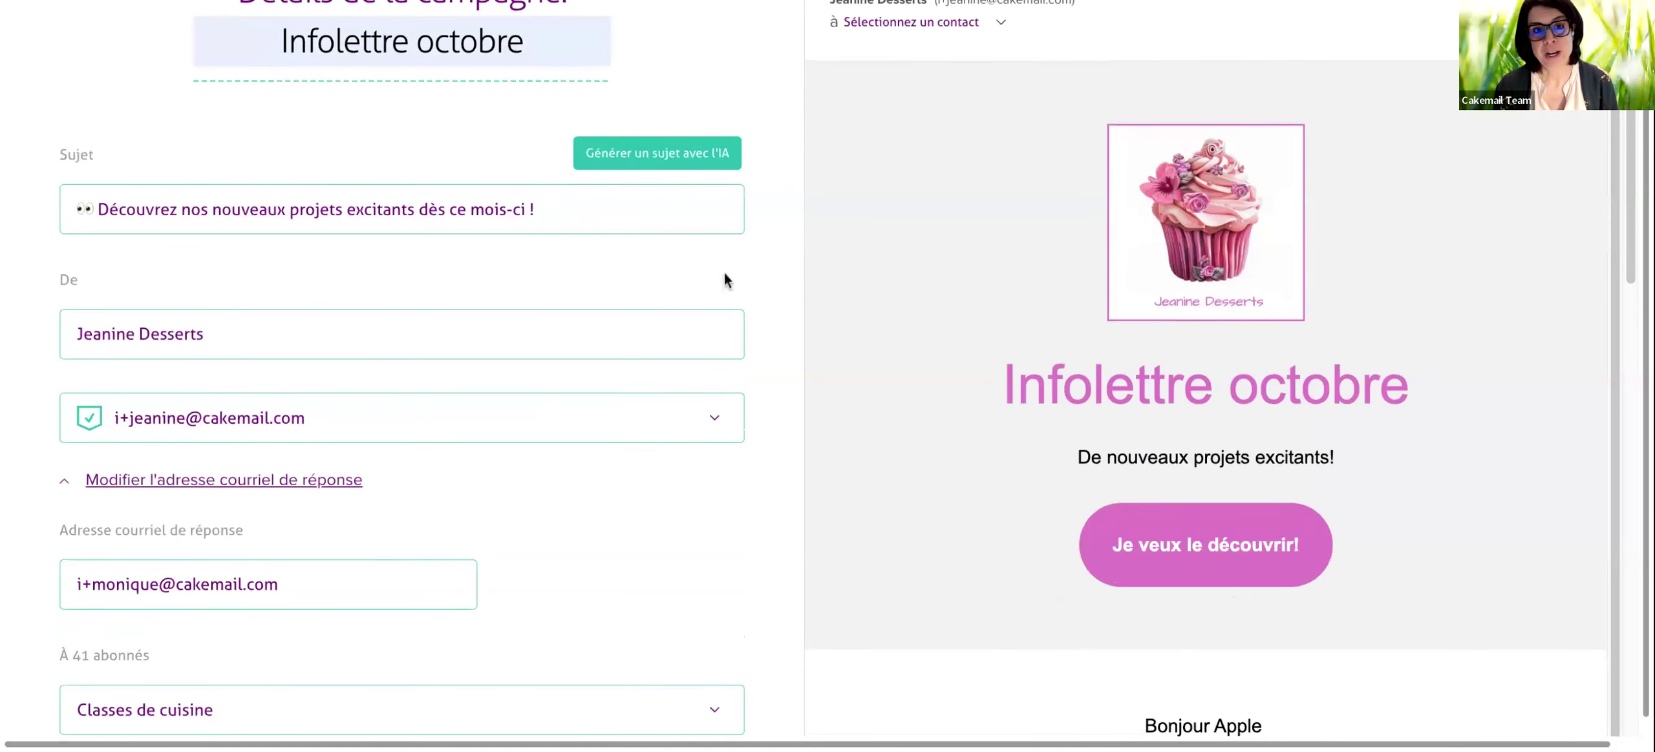
{"action": "scroll", "coordinate": [724, 279], "scroll_direction": "up", "scroll_amount": 3}
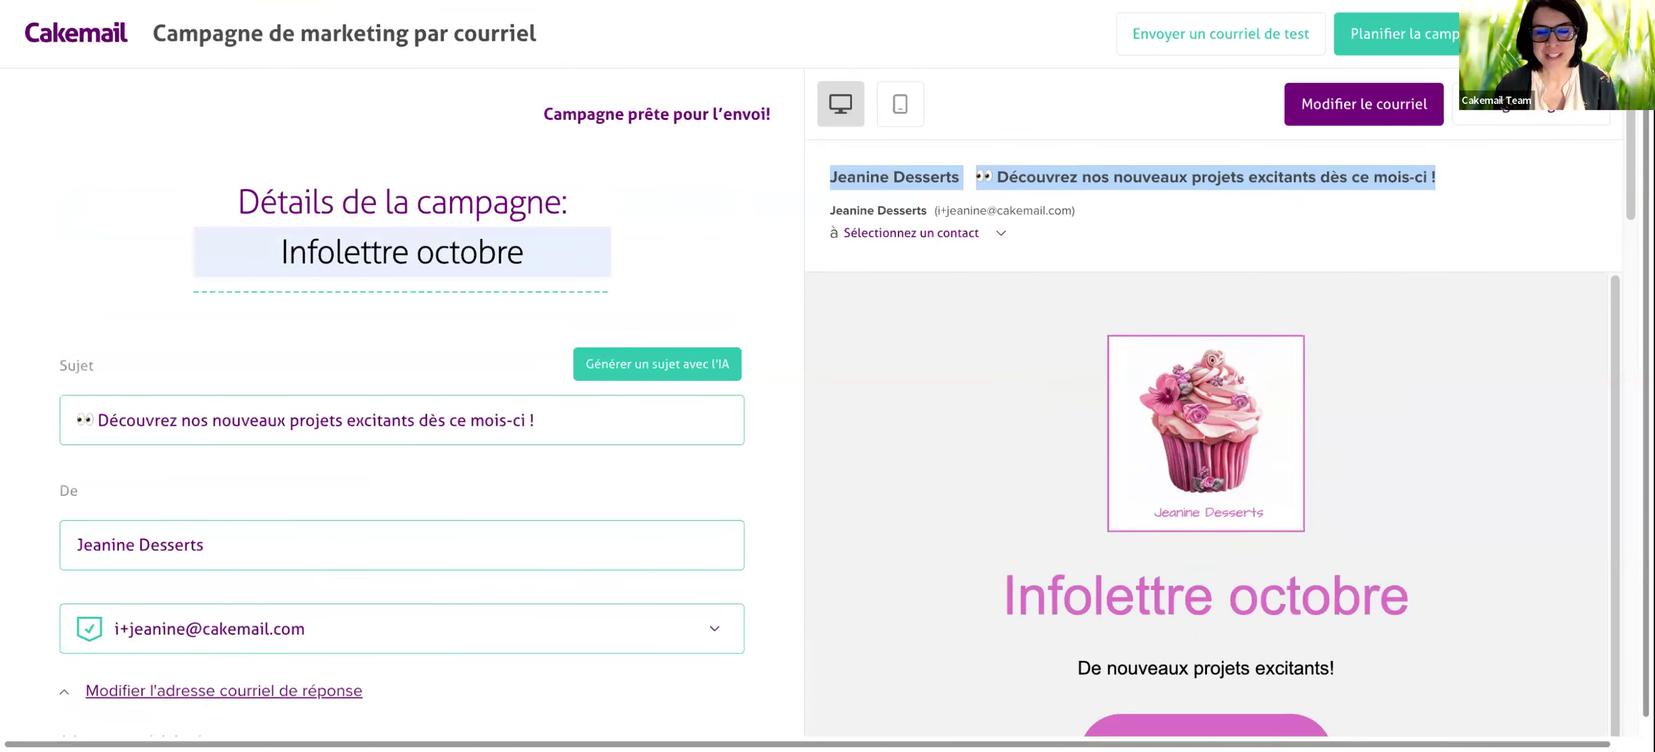